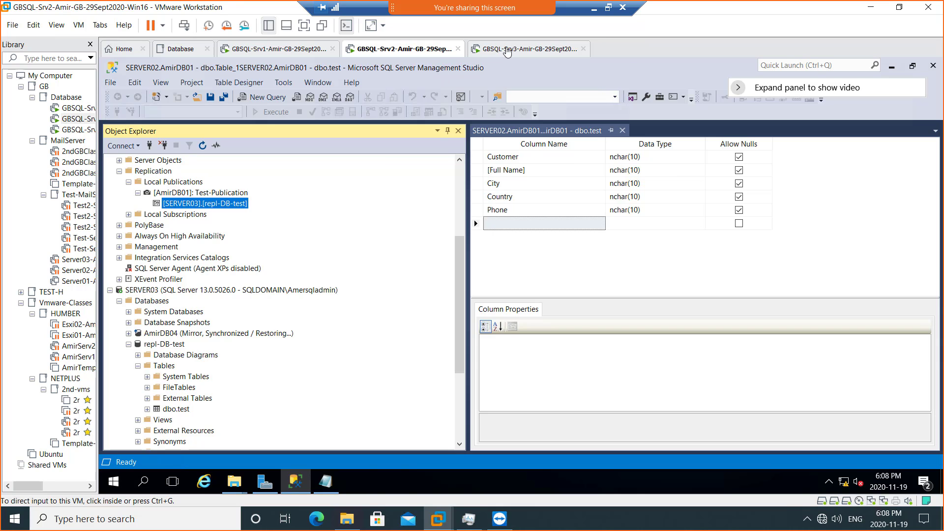
# - Glance at the SERVER03 virtual machine, then return focus to SERVER02's virtual machine
pyautogui.click(498, 50)
pyautogui.click(410, 55)
pyautogui.click(456, 176)
pyautogui.click(459, 173)
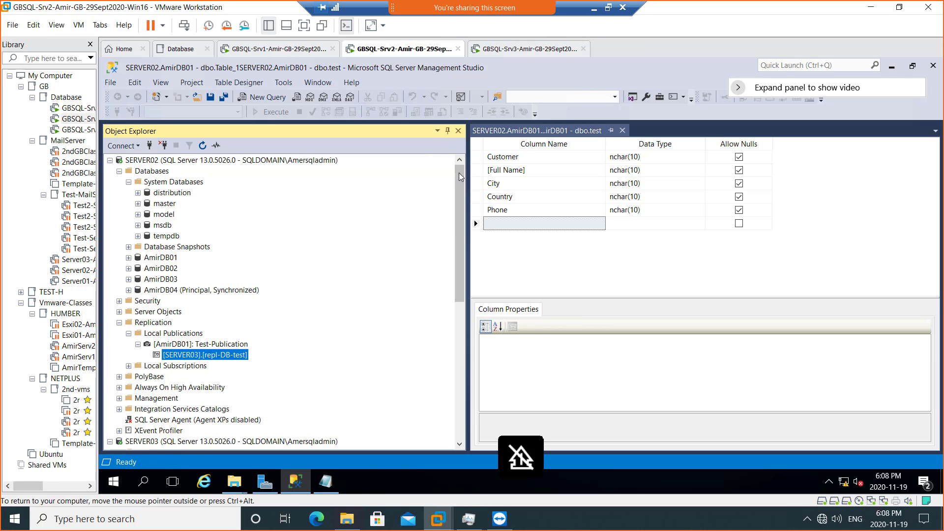
# - Collapse Replication and SERVER03 Databases, then list SERVER02's user databases AmirDB01–AmirDB04
pyautogui.click(119, 171)
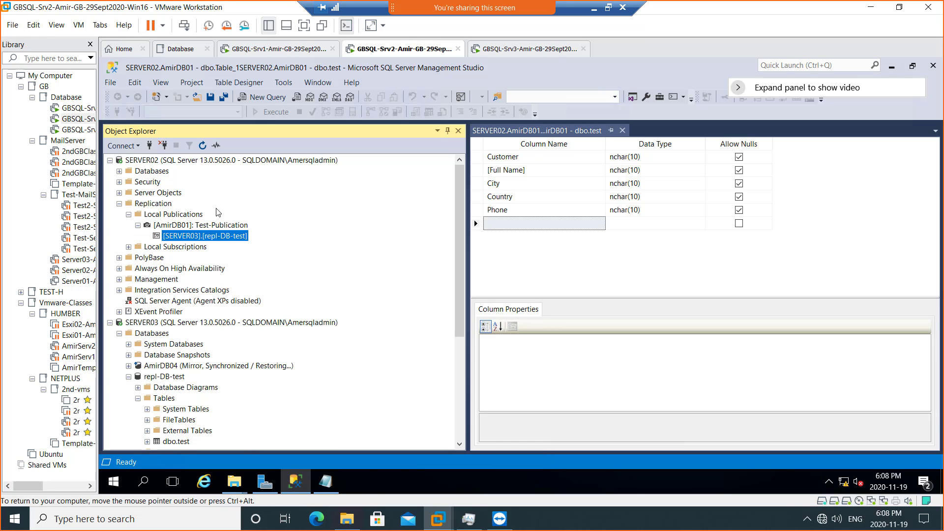
pyautogui.click(119, 204)
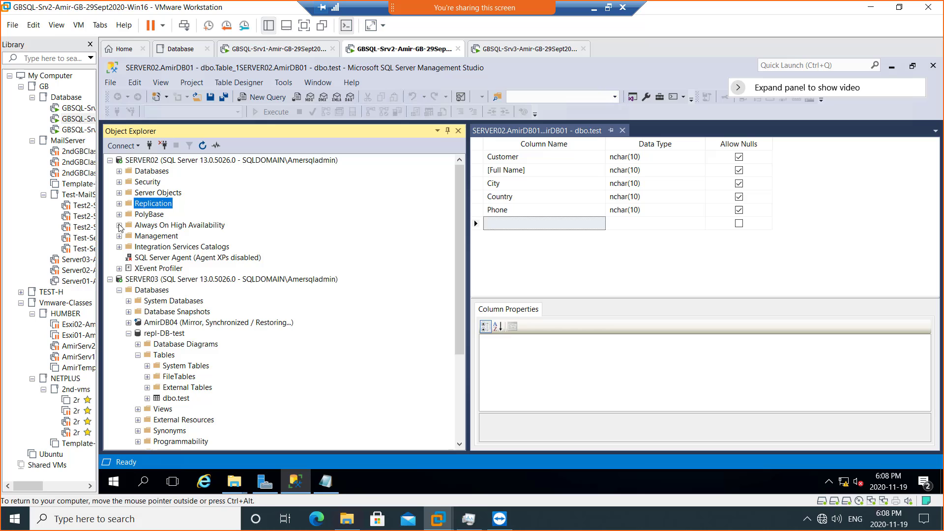
pyautogui.click(119, 290)
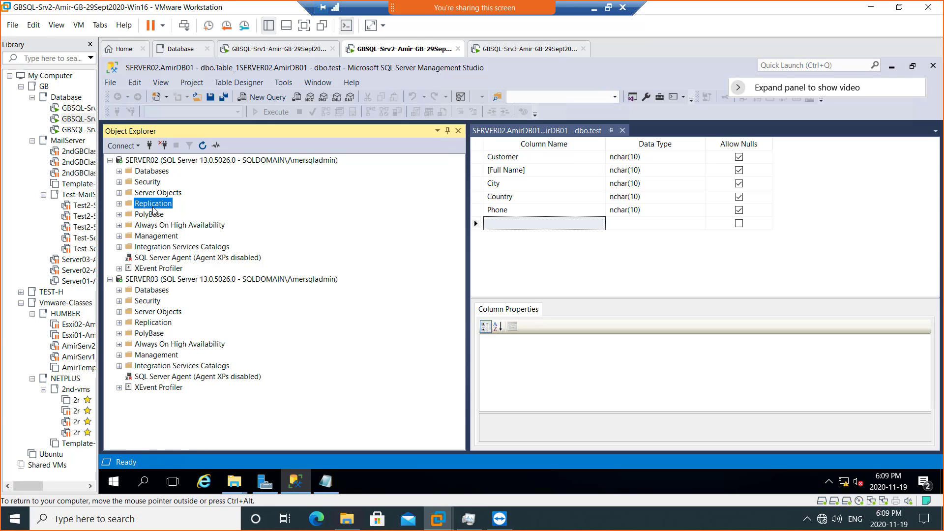
pyautogui.click(119, 171)
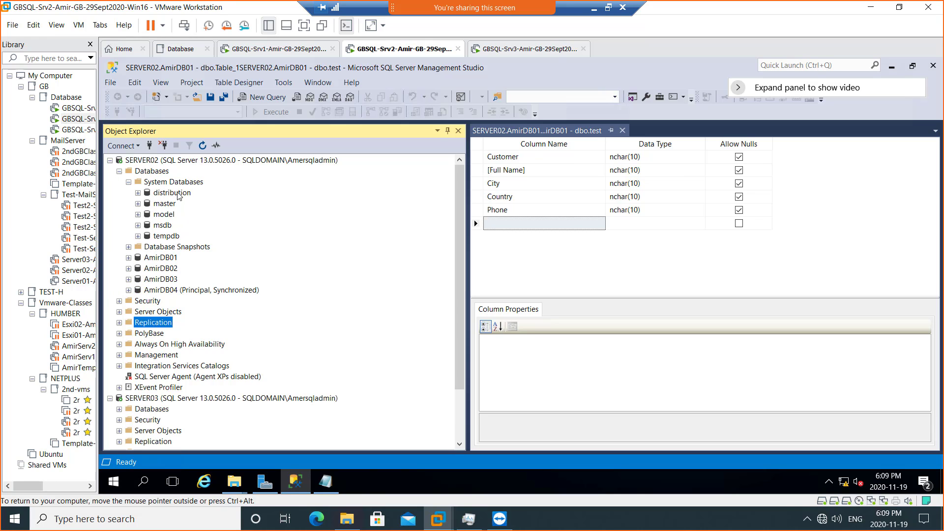
pyautogui.click(128, 182)
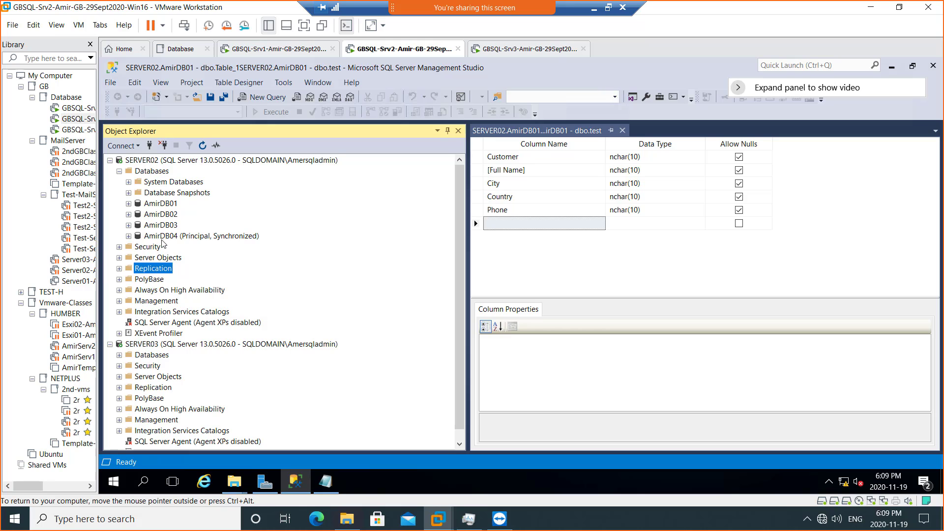
pyautogui.click(162, 226)
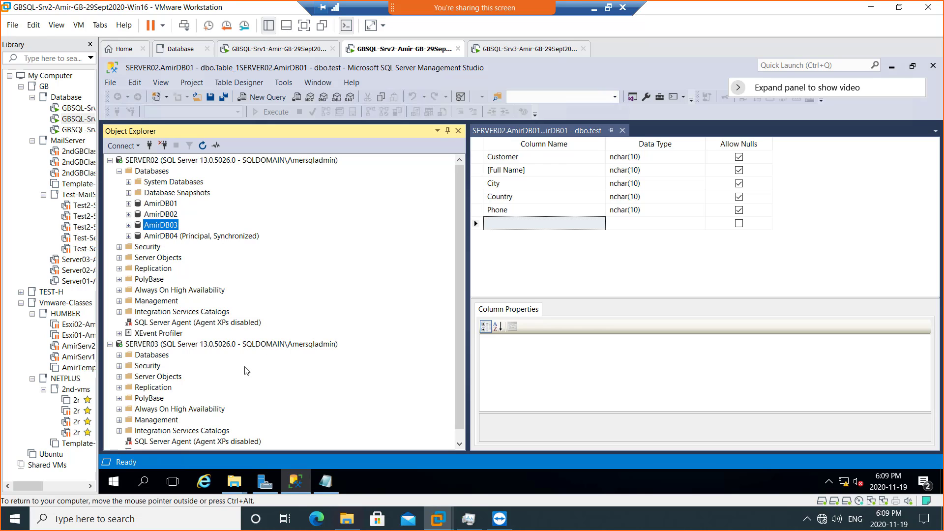
# - Alternate selection between the SERVER03 and SERVER02 instance nodes
pyautogui.click(144, 345)
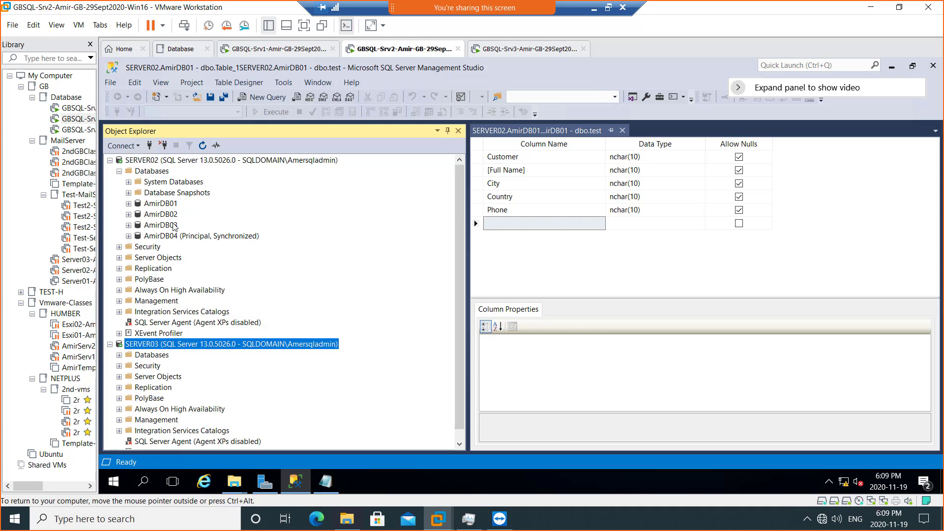
pyautogui.click(149, 161)
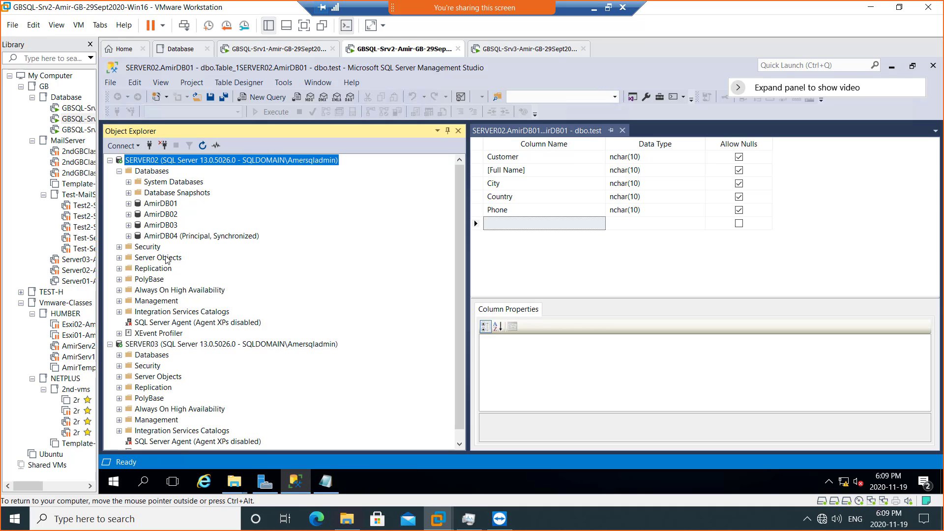
pyautogui.click(163, 345)
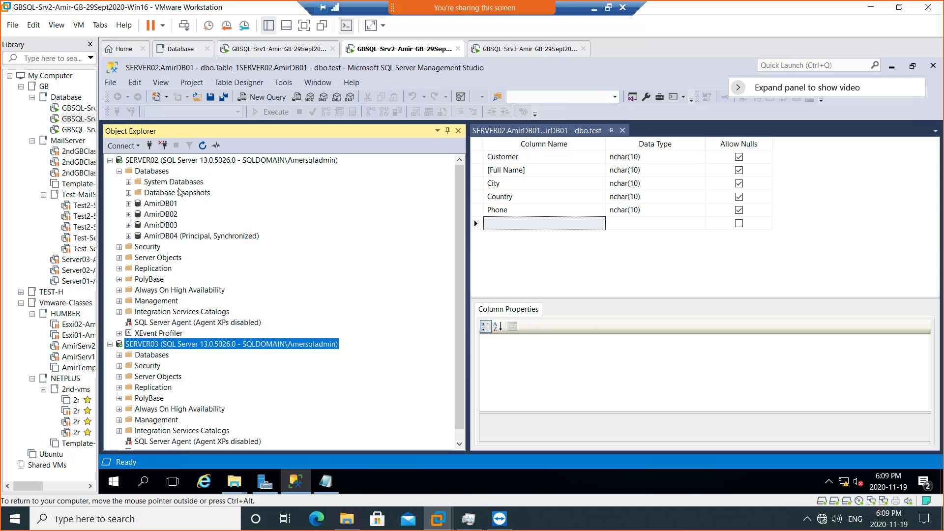
pyautogui.click(169, 160)
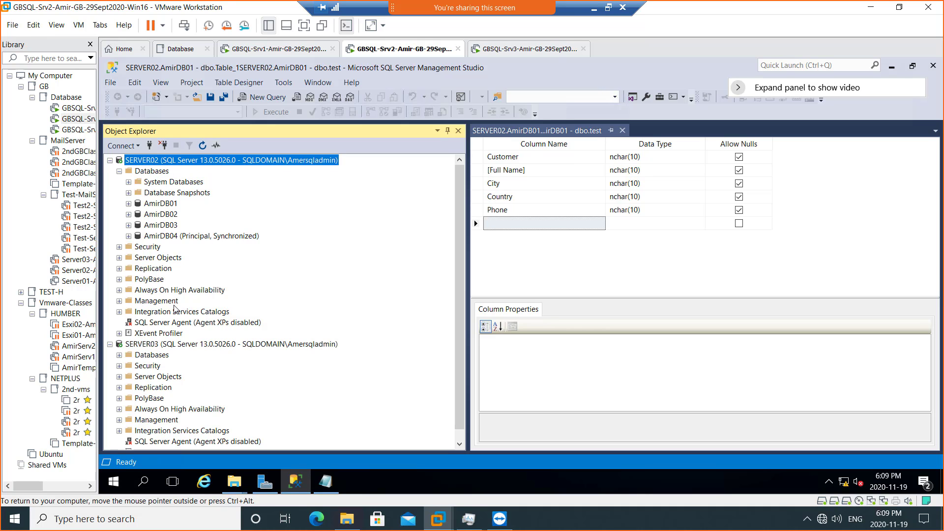
pyautogui.click(173, 345)
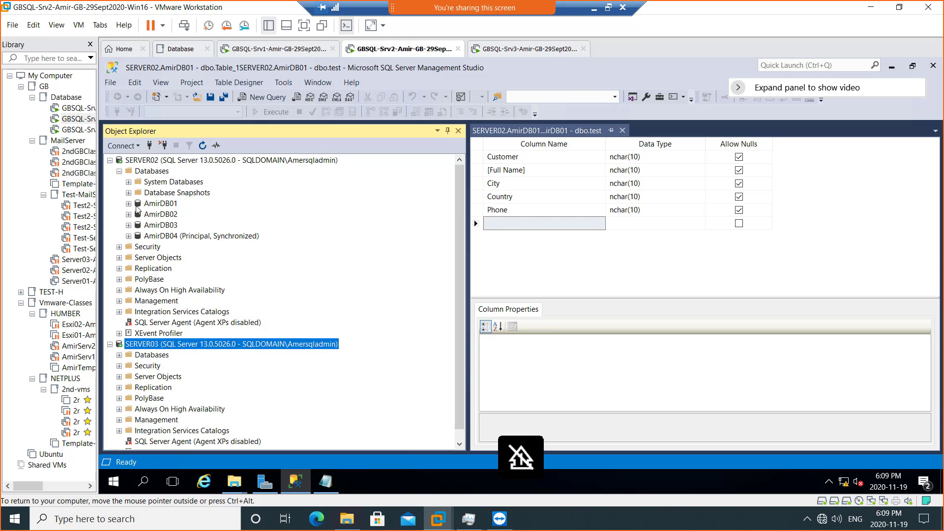
# - Leave the VM for Paint and draw three server boxes side by side
pyautogui.click(594, 9)
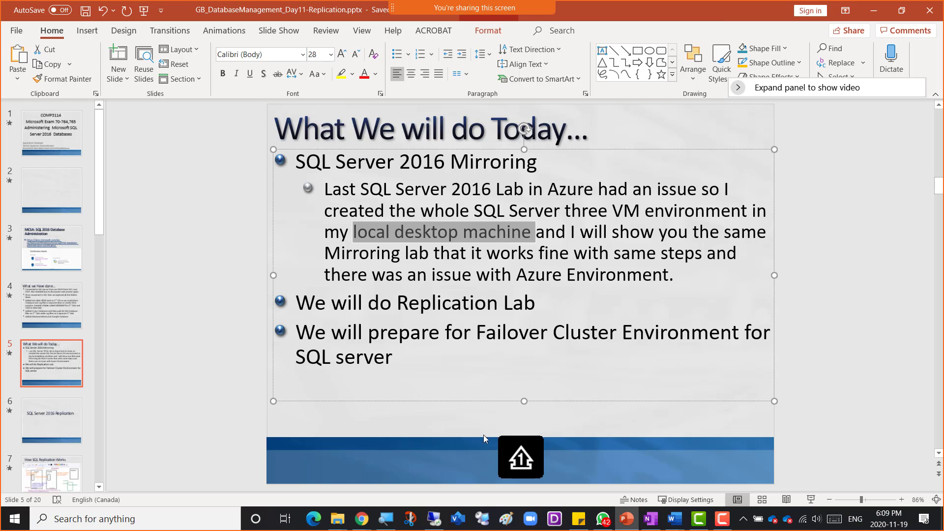
pyautogui.click(506, 518)
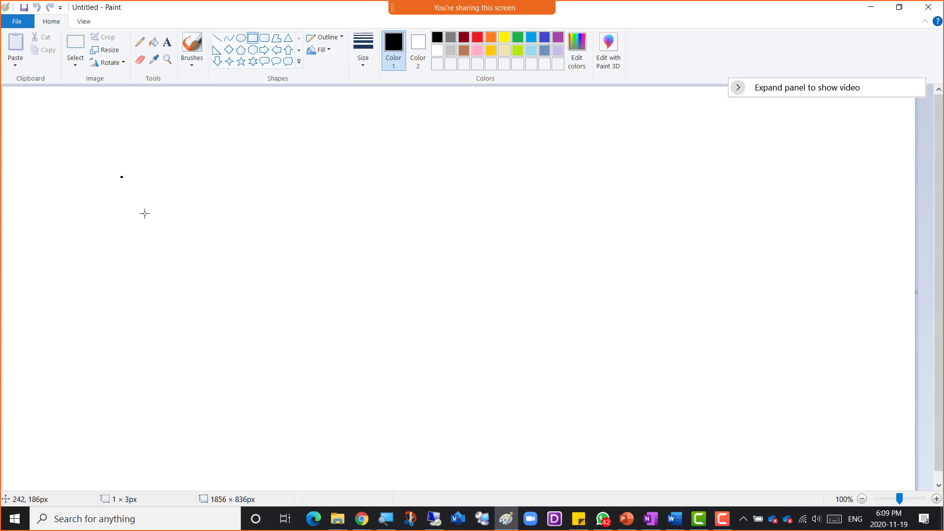
pyautogui.moveTo(122, 177); pyautogui.dragTo(229, 358)
pyautogui.moveTo(278, 178); pyautogui.dragTo(398, 383)
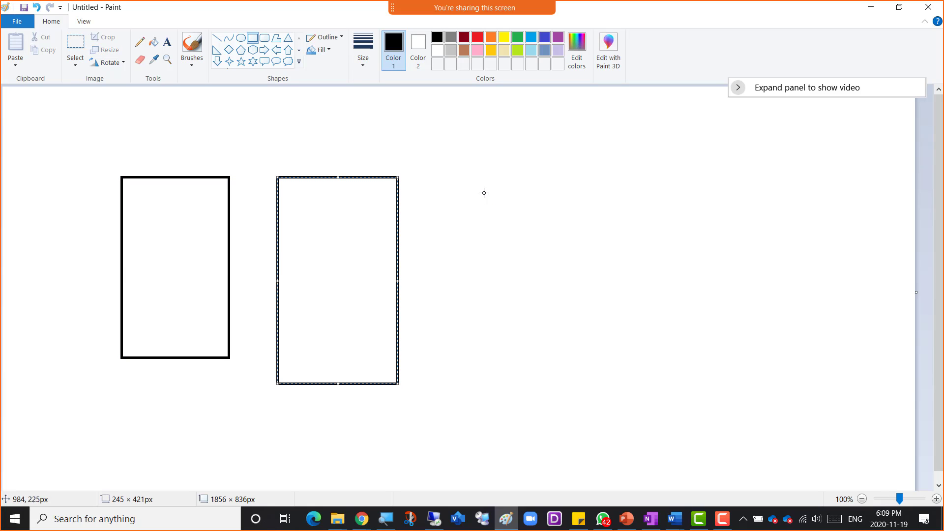
pyautogui.moveTo(439, 173); pyautogui.dragTo(560, 385)
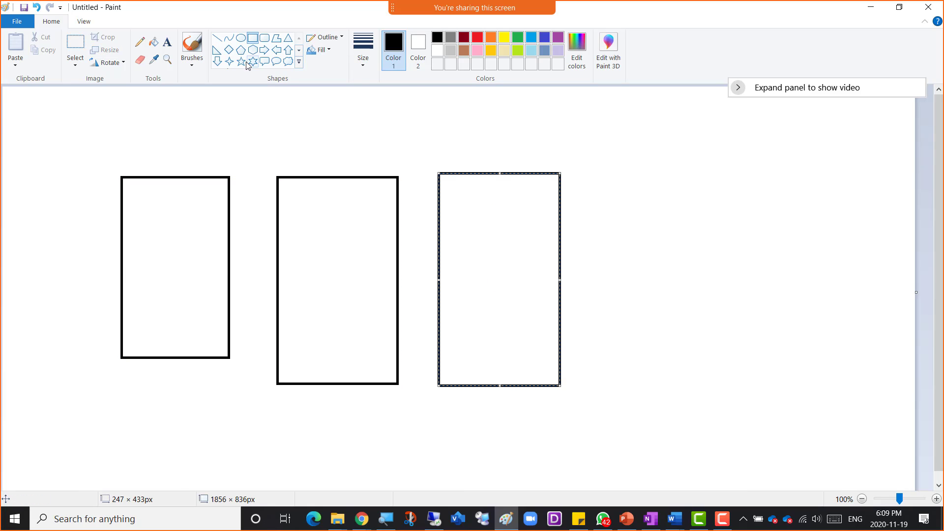
# - Label the middle box SQL1 and the right box SQL2
pyautogui.click(167, 42)
pyautogui.click(304, 233)
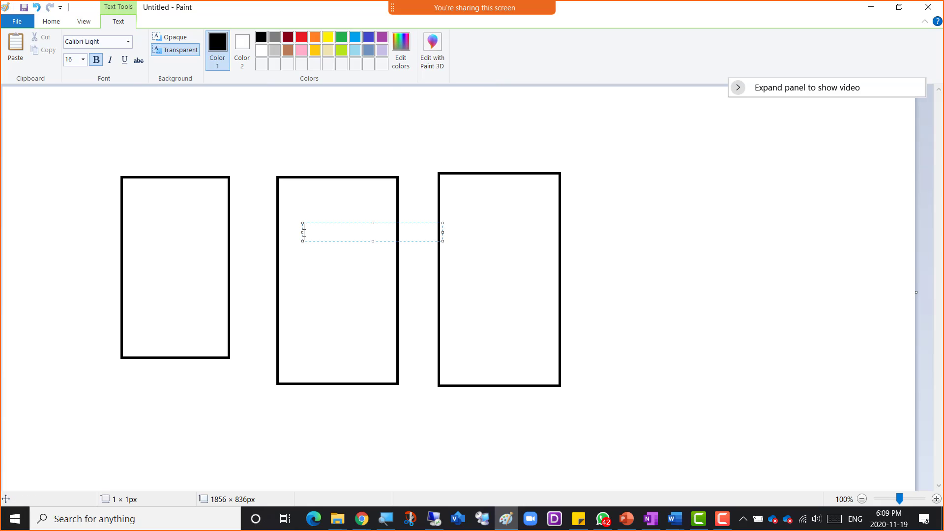
pyautogui.write('SQL1')
pyautogui.click(462, 225)
pyautogui.write('SQL2')
pyautogui.click(432, 157)
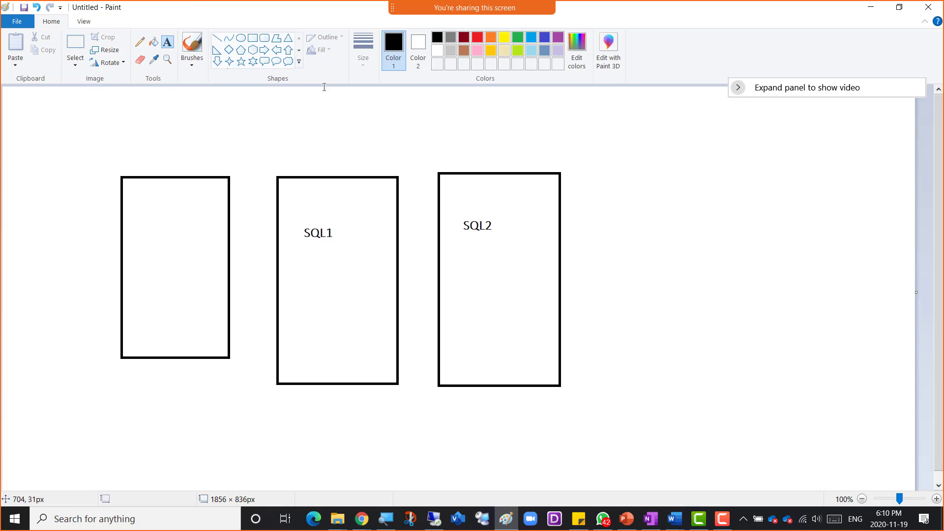
# - Draw a rounded database shape inside SQL1 and label it DB02
pyautogui.click(264, 38)
pyautogui.moveTo(304, 264); pyautogui.dragTo(338, 323)
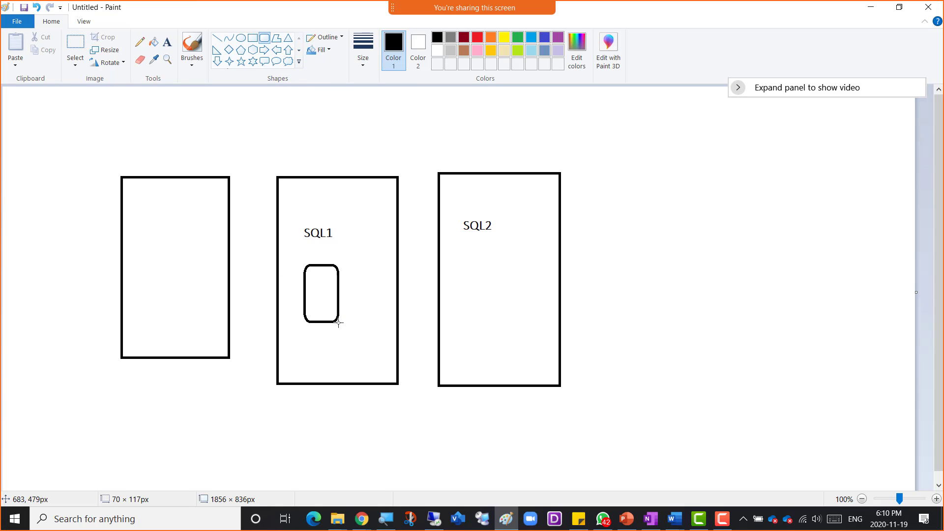
pyautogui.click(167, 42)
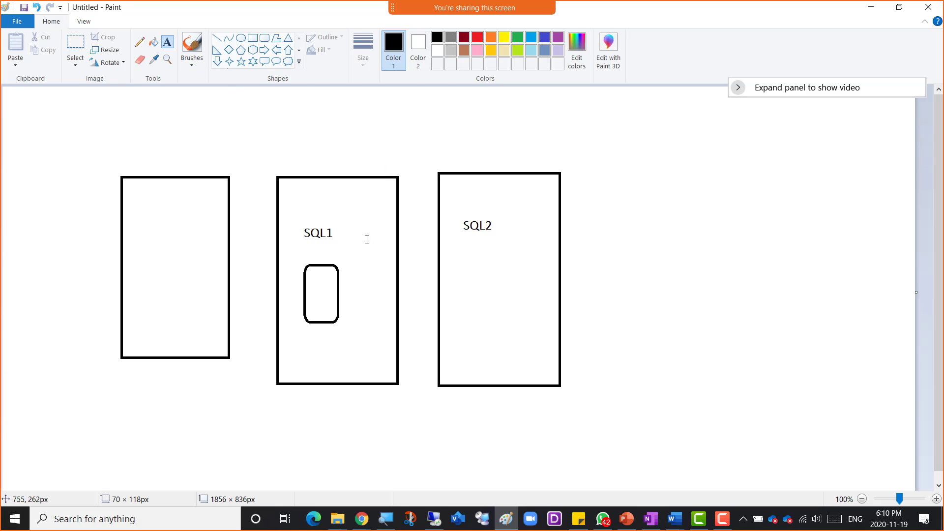
pyautogui.click(318, 277)
pyautogui.write('DB02')
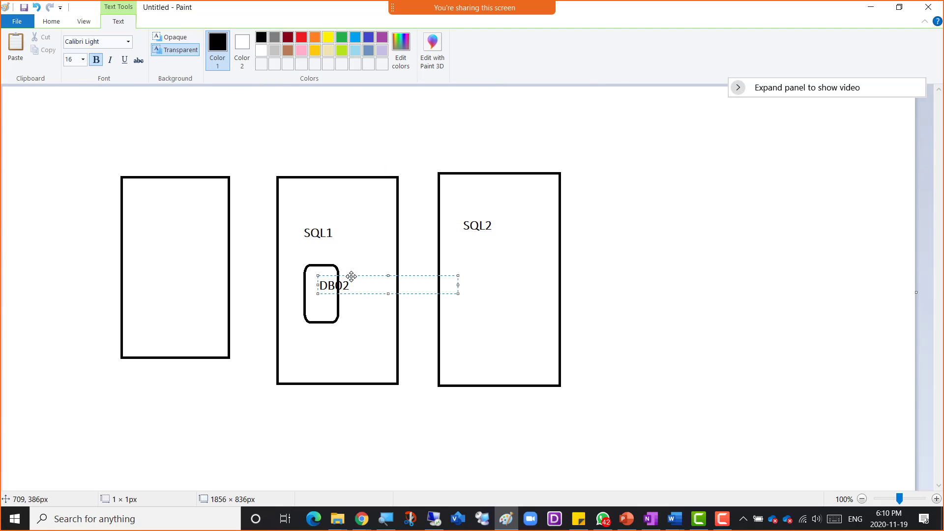
pyautogui.moveTo(351, 277); pyautogui.dragTo(338, 246)
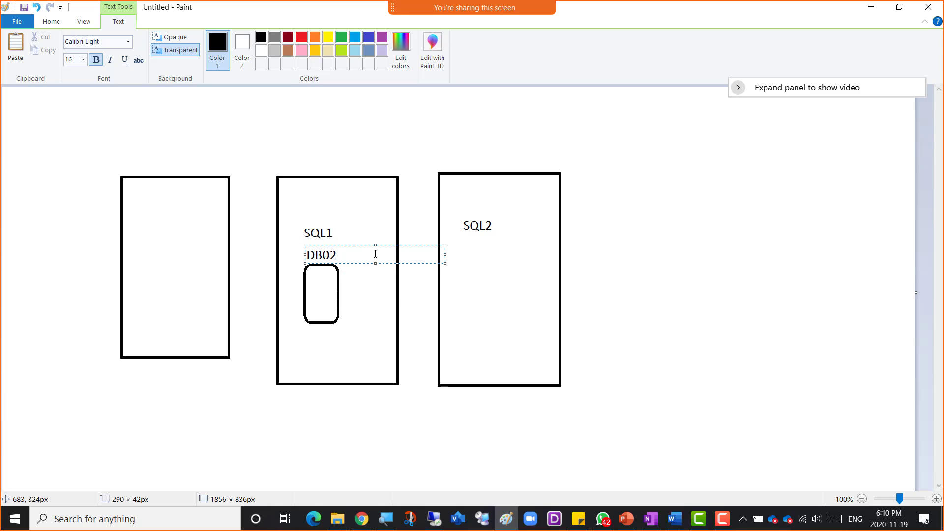
pyautogui.click(369, 305)
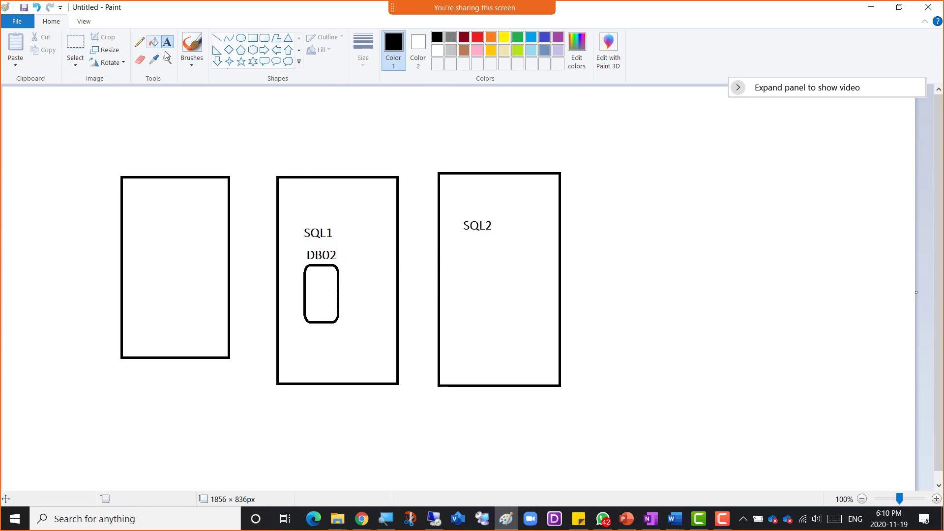
# - Add a 'Mirroring' title, a DB02-to-SQL2 arrow, and a rounded database box in SQL2
pyautogui.click(295, 124)
pyautogui.write('Mirr')
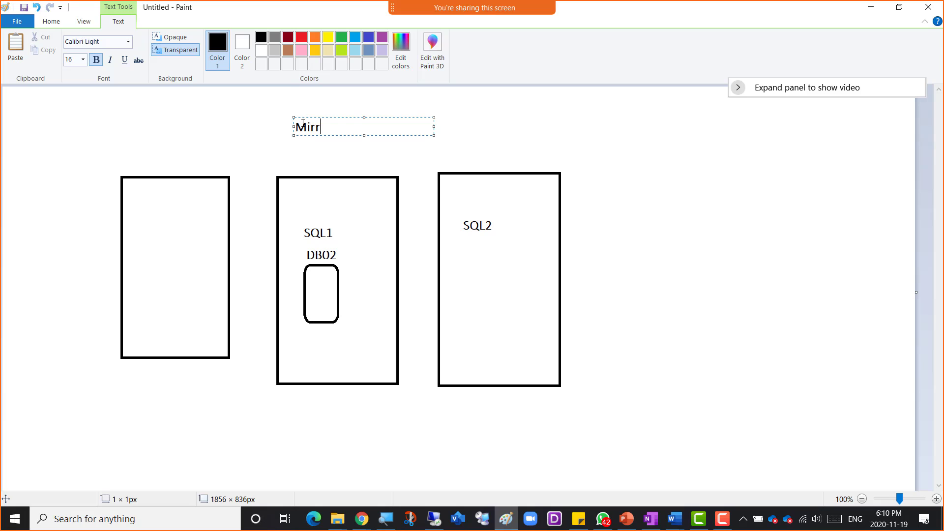
pyautogui.write('oring')
pyautogui.click(297, 162)
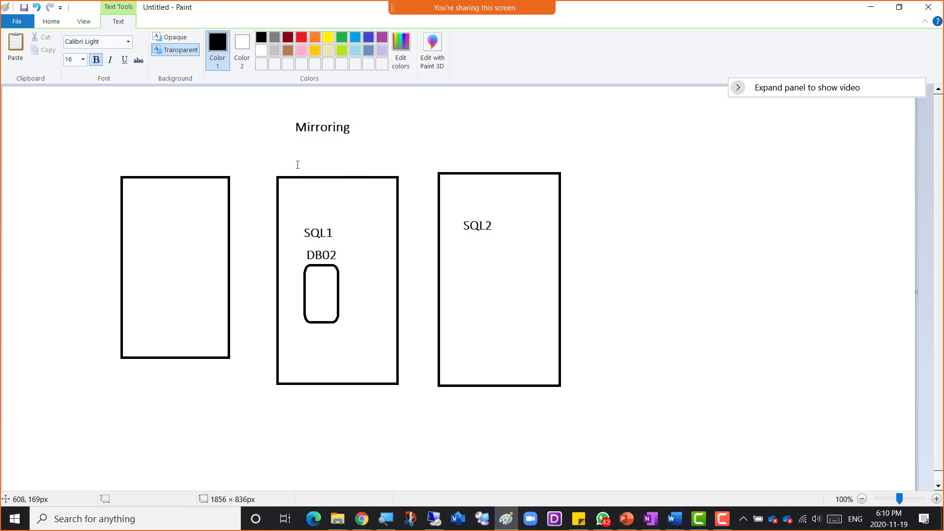
pyautogui.click(265, 50)
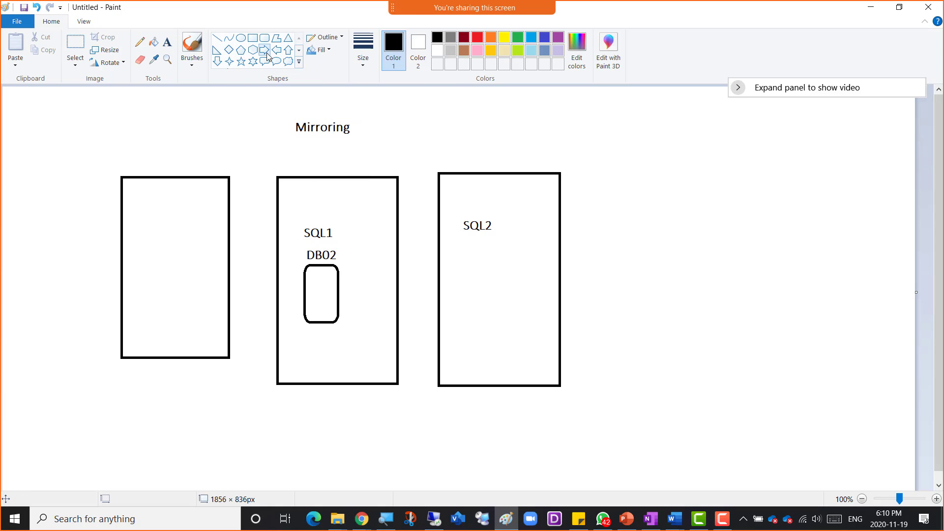
pyautogui.moveTo(343, 286)
pyautogui.mouseDown()
pyautogui.moveTo(406, 304)
pyautogui.moveTo(469, 294)
pyautogui.mouseUp()
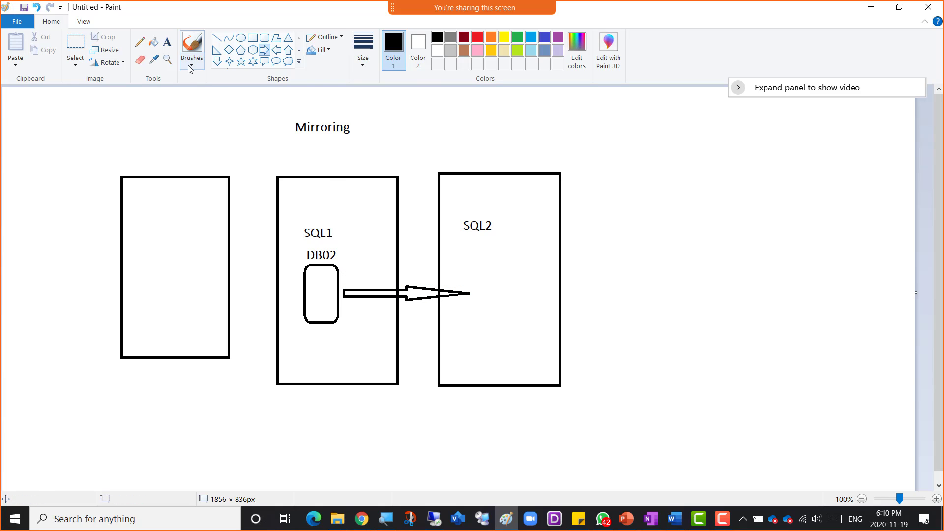
pyautogui.click(265, 38)
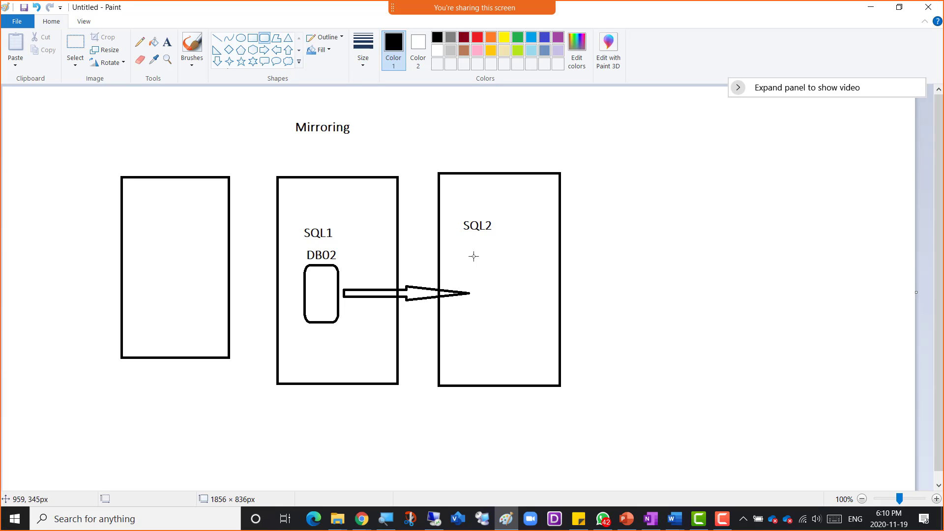
pyautogui.moveTo(470, 255); pyautogui.dragTo(514, 318)
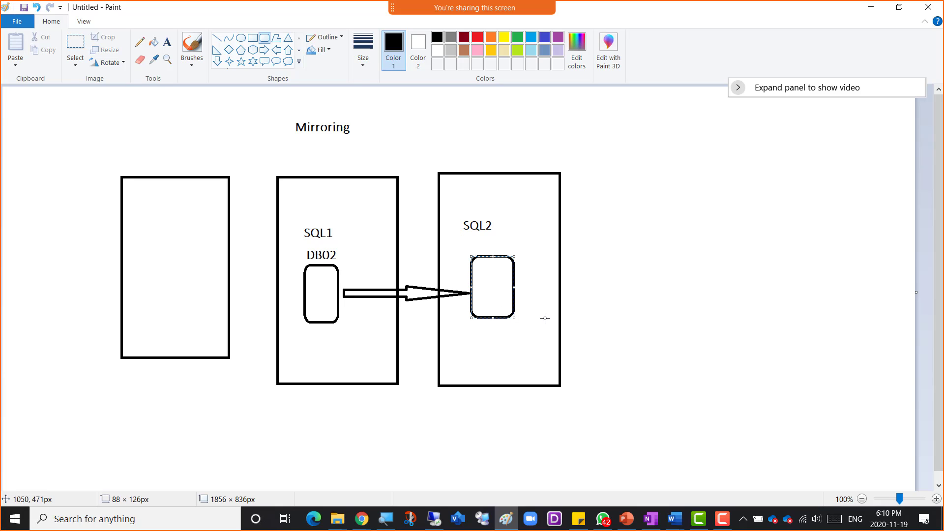
pyautogui.click(559, 248)
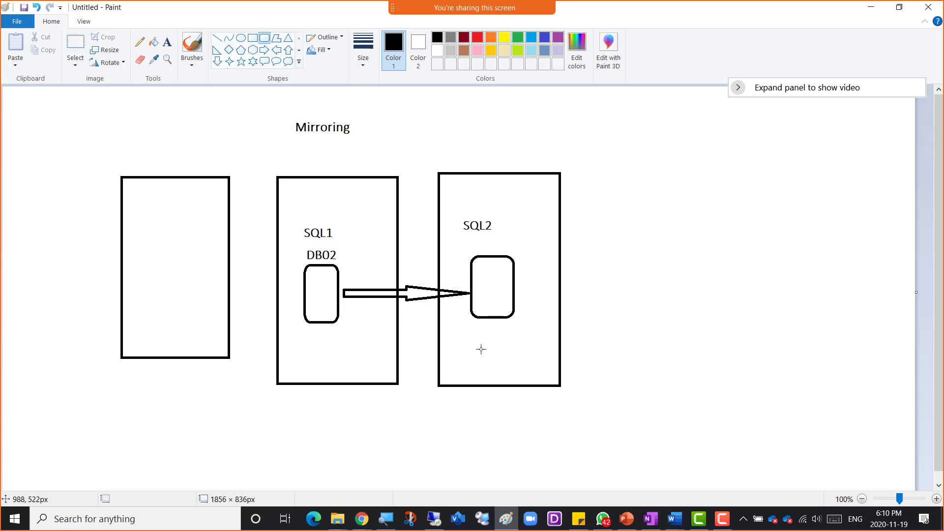
# - Label the left box 'VM1' with 'DC/DNS' on a second line
pyautogui.click(167, 42)
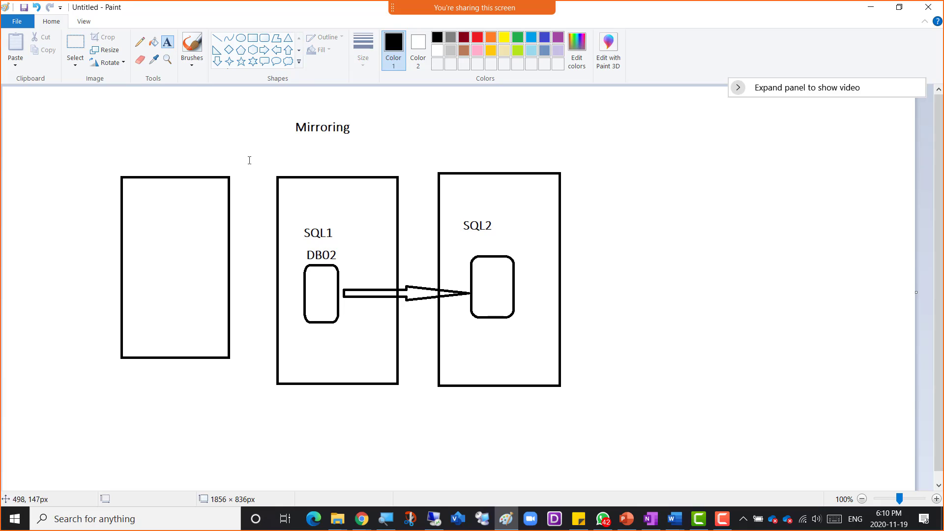
pyautogui.click(164, 161)
pyautogui.write('M')
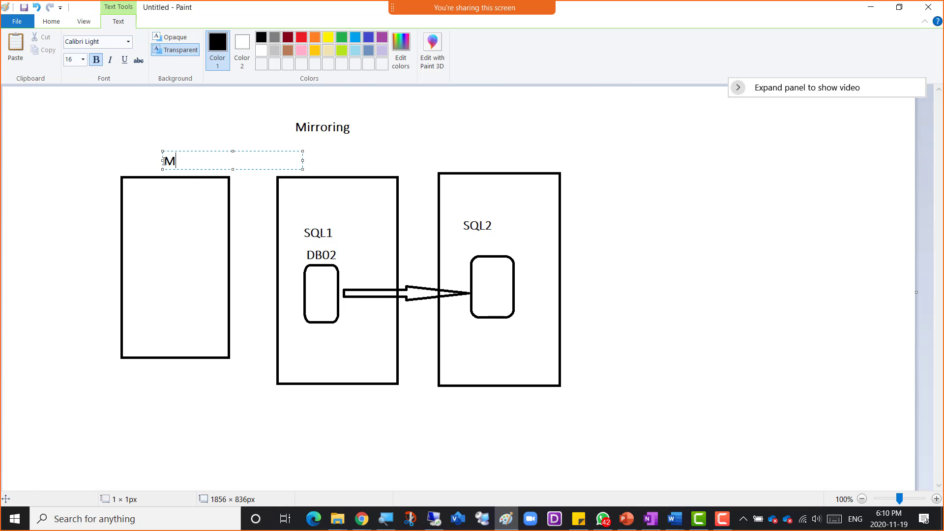
pyautogui.press('BackSpace')
pyautogui.press('BackSpace')
pyautogui.write('VM1')
pyautogui.press('Return')
pyautogui.write('DC/DNS')
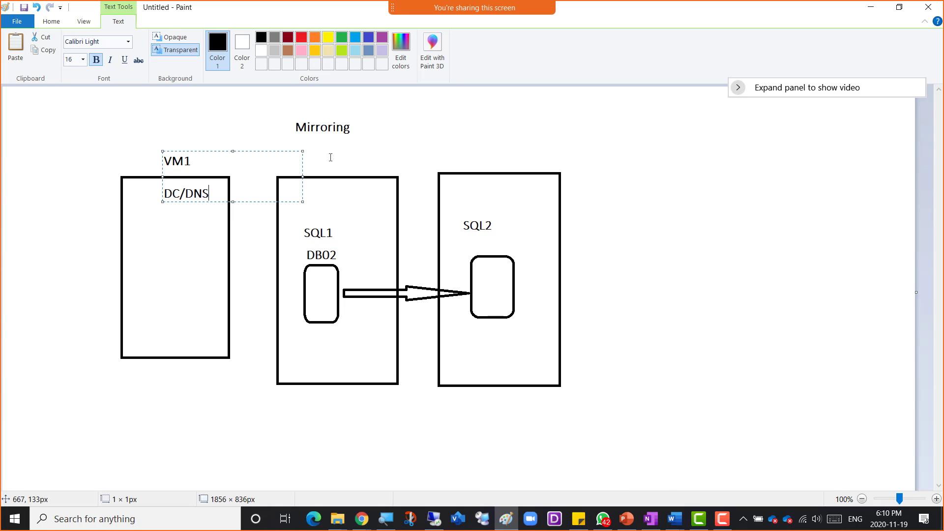
pyautogui.click(331, 157)
# - Label the middle box VM2 and the right box VM3
pyautogui.click(328, 154)
pyautogui.write('VM2')
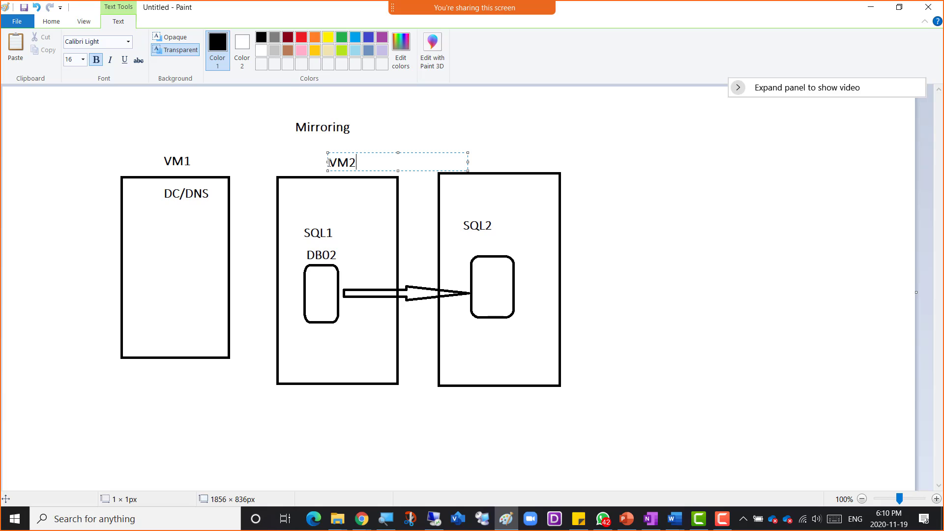
pyautogui.click(499, 151)
pyautogui.click(499, 151)
pyautogui.write('VM3')
pyautogui.click(580, 309)
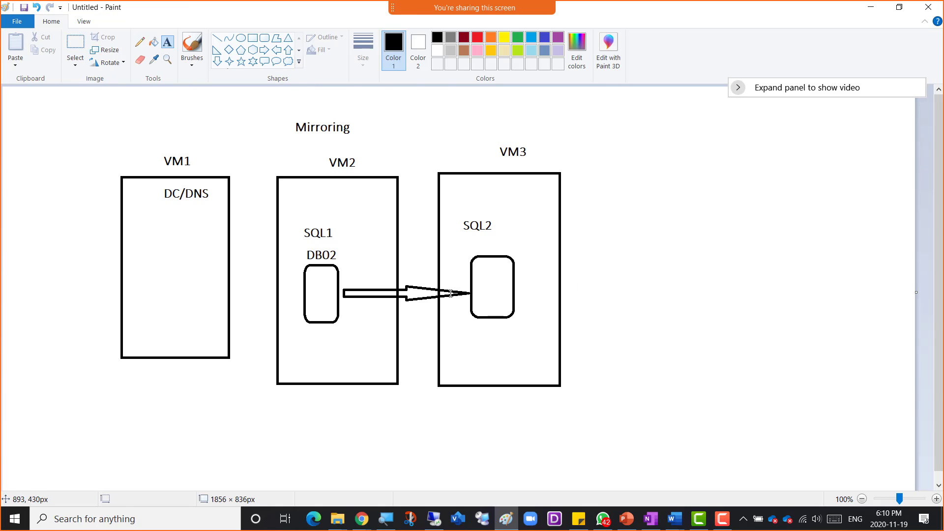
# - Handwrite 'back' inside VM3 with a curved arrow to SQL2's database box
pyautogui.click(139, 41)
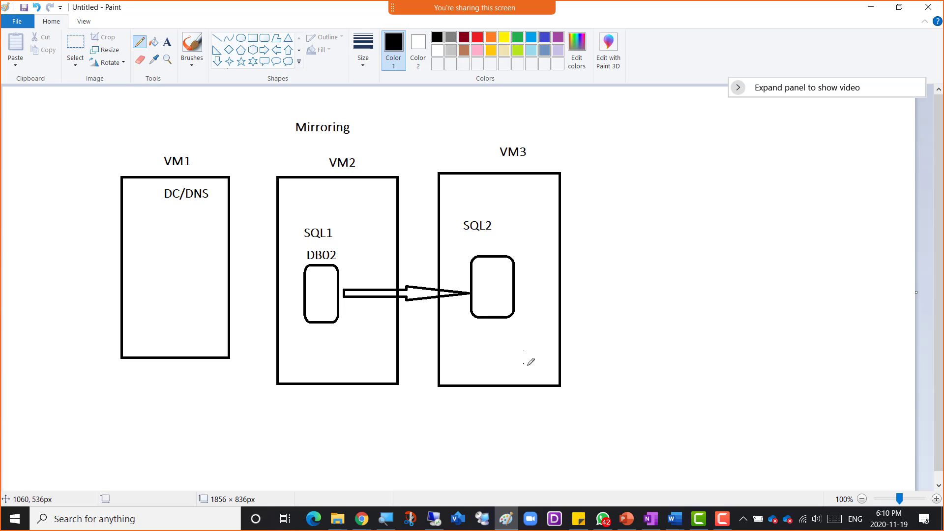
pyautogui.moveTo(524, 351)
pyautogui.mouseDown()
pyautogui.moveTo(533, 366)
pyautogui.moveTo(556, 344)
pyautogui.mouseUp()
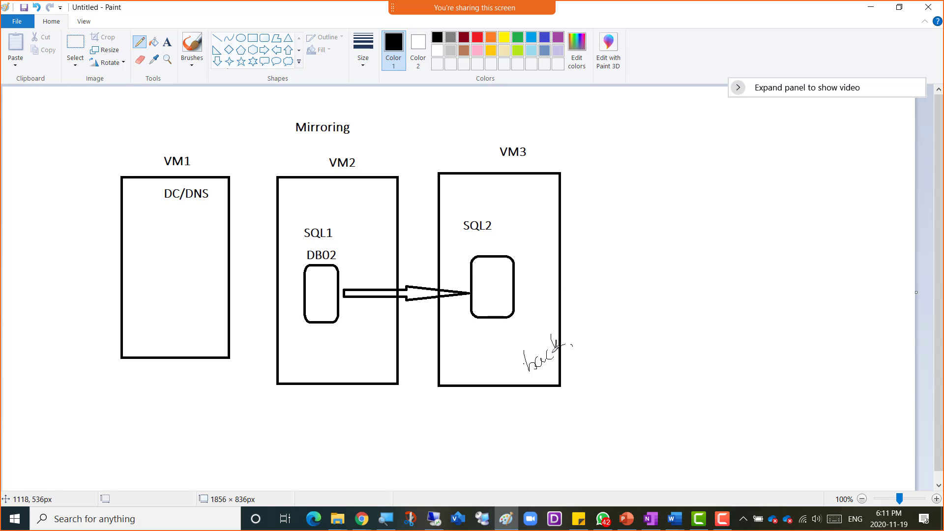
pyautogui.hotkey('ctrl', 'z')
pyautogui.moveTo(541, 346); pyautogui.dragTo(567, 363)
pyautogui.moveTo(572, 319)
pyautogui.mouseDown()
pyautogui.moveTo(528, 249)
pyautogui.moveTo(516, 252)
pyautogui.mouseUp()
pyautogui.moveTo(516, 245); pyautogui.dragTo(527, 259)
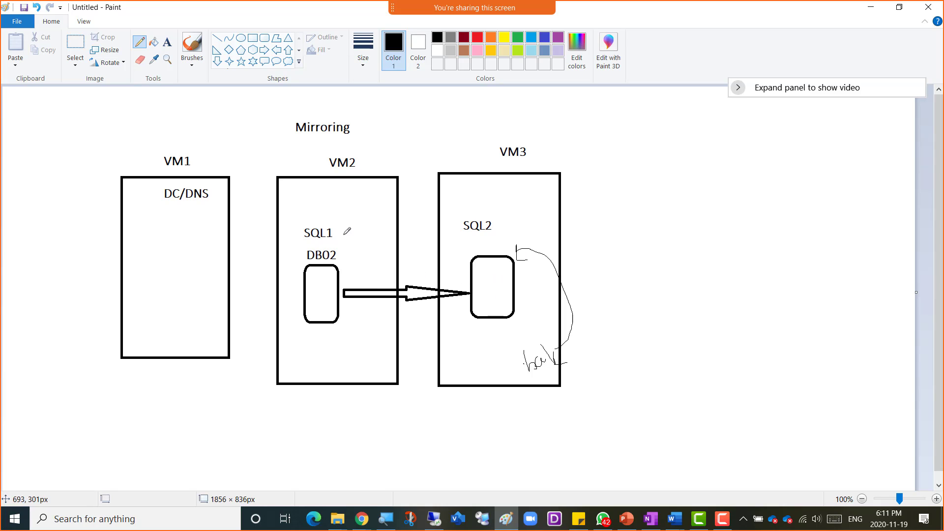
# - Handwrite 'Failover' and 'Failback', draw a DB02 curve, circle Failover, then switch to PowerPoint
pyautogui.moveTo(366, 216)
pyautogui.mouseDown()
pyautogui.moveTo(351, 219)
pyautogui.moveTo(355, 242)
pyautogui.moveTo(391, 217)
pyautogui.moveTo(417, 214)
pyautogui.mouseUp()
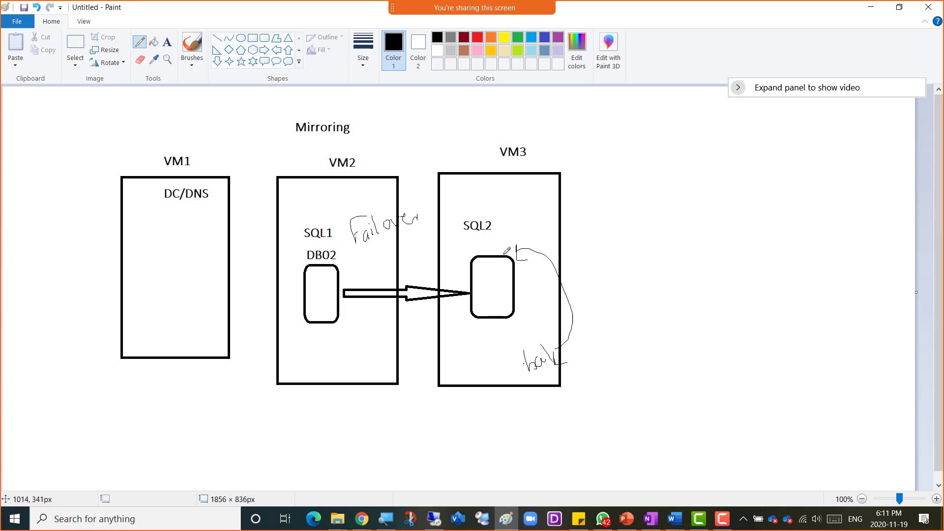
pyautogui.moveTo(587, 214)
pyautogui.mouseDown()
pyautogui.moveTo(563, 241)
pyautogui.moveTo(608, 242)
pyautogui.moveTo(619, 229)
pyautogui.moveTo(609, 234)
pyautogui.mouseUp()
pyautogui.click(586, 227)
pyautogui.moveTo(630, 220); pyautogui.dragTo(673, 217)
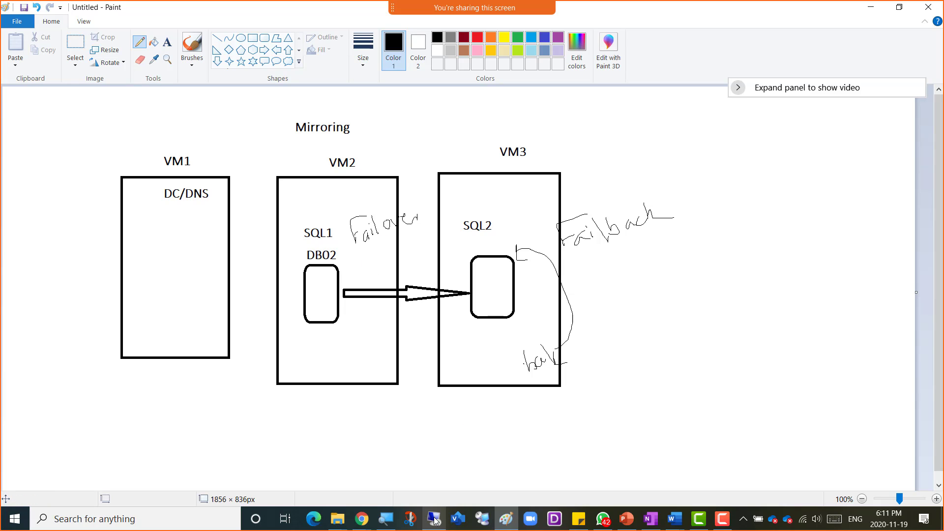
pyautogui.moveTo(434, 520)
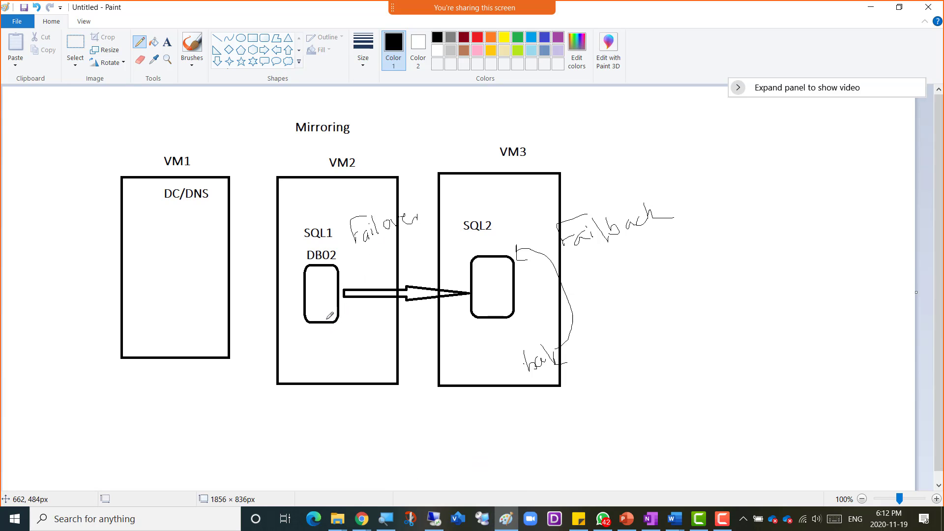
pyautogui.moveTo(324, 319)
pyautogui.mouseDown()
pyautogui.moveTo(398, 347)
pyautogui.moveTo(472, 317)
pyautogui.moveTo(512, 347)
pyautogui.moveTo(521, 268)
pyautogui.mouseUp()
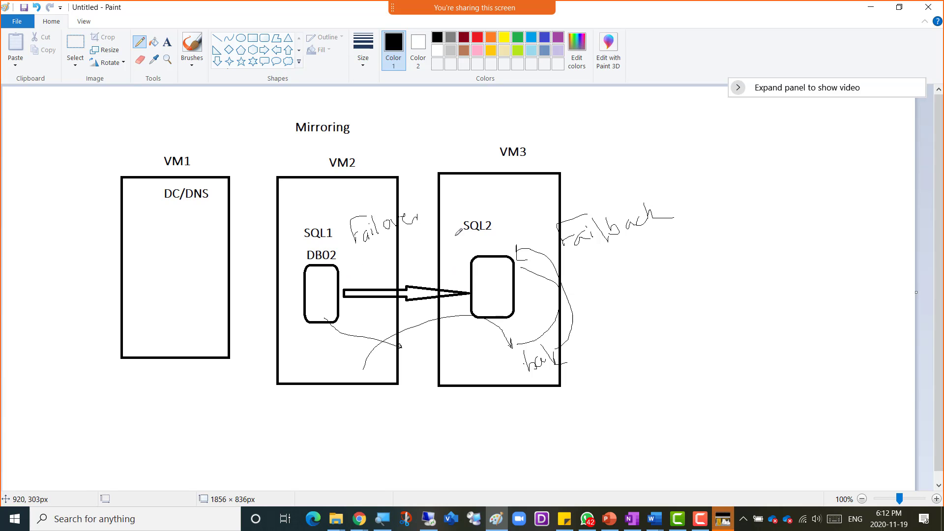
pyautogui.moveTo(348, 251)
pyautogui.mouseDown()
pyautogui.moveTo(417, 194)
pyautogui.moveTo(355, 241)
pyautogui.mouseUp()
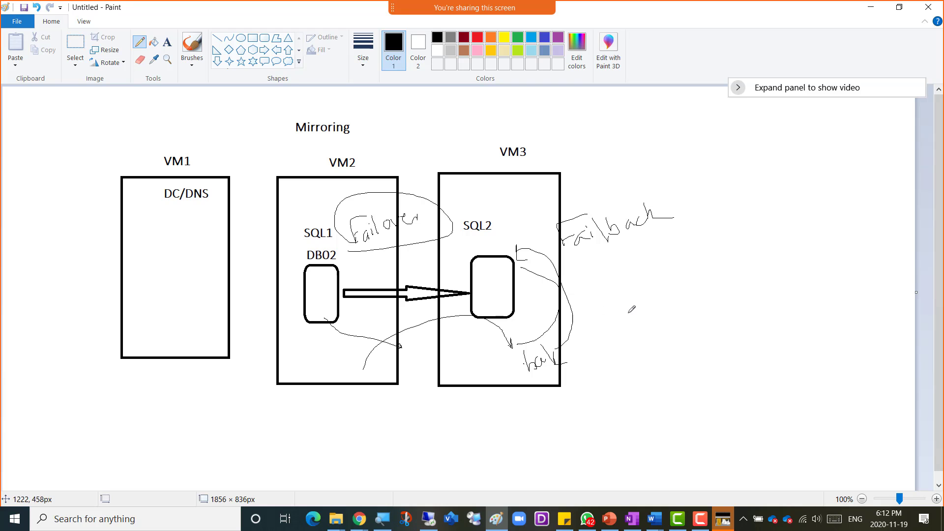
pyautogui.hotkey('alt', 'Tab')
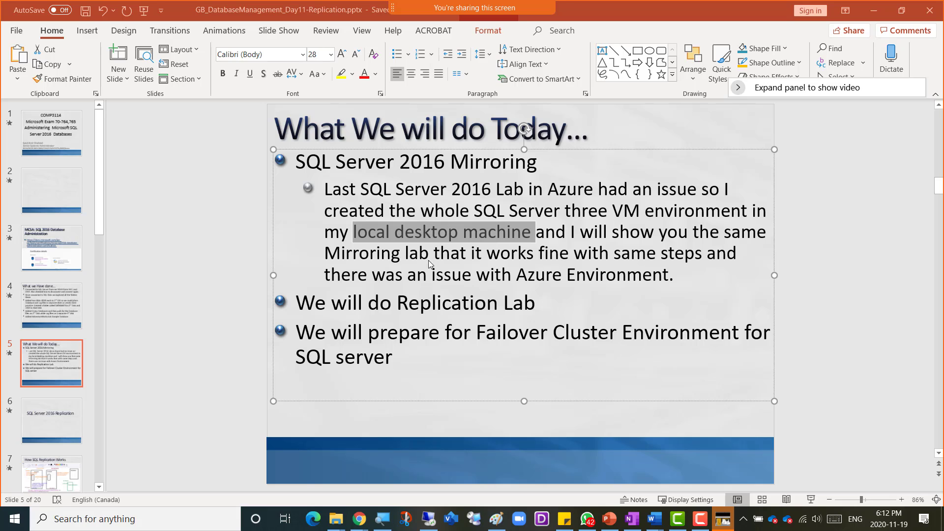
# - Alt+Tab through Paint to the VMware window running SQL Server Management Studio
pyautogui.hotkey('alt', 'Tab')
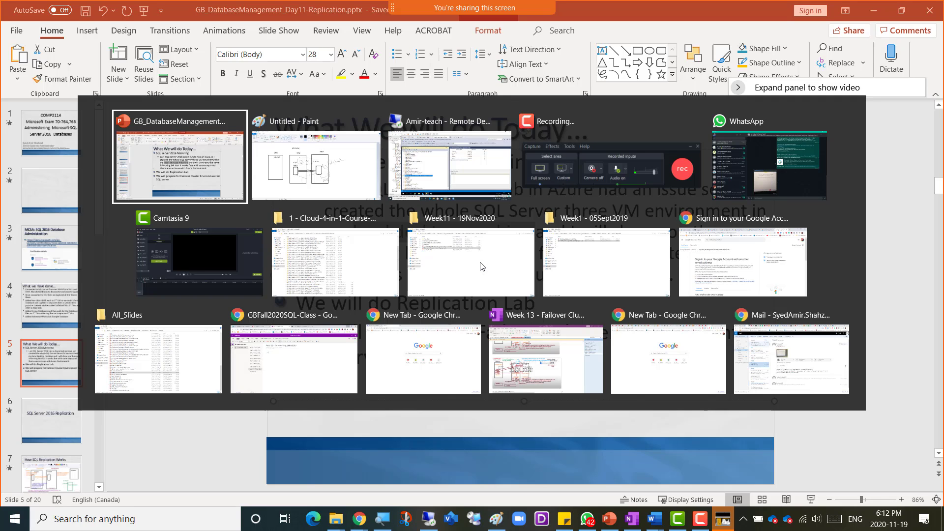
pyautogui.hotkey('alt', 'Tab')
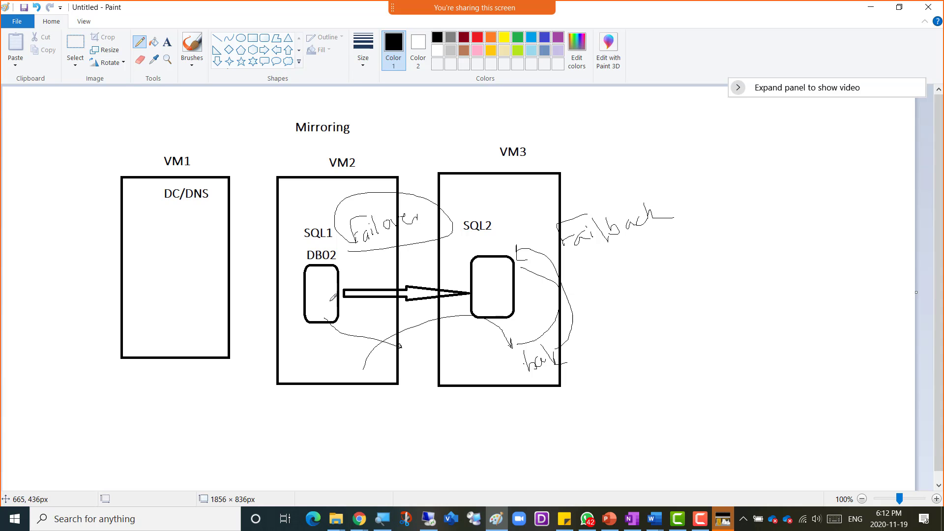
pyautogui.hotkey('alt', 'Tab')
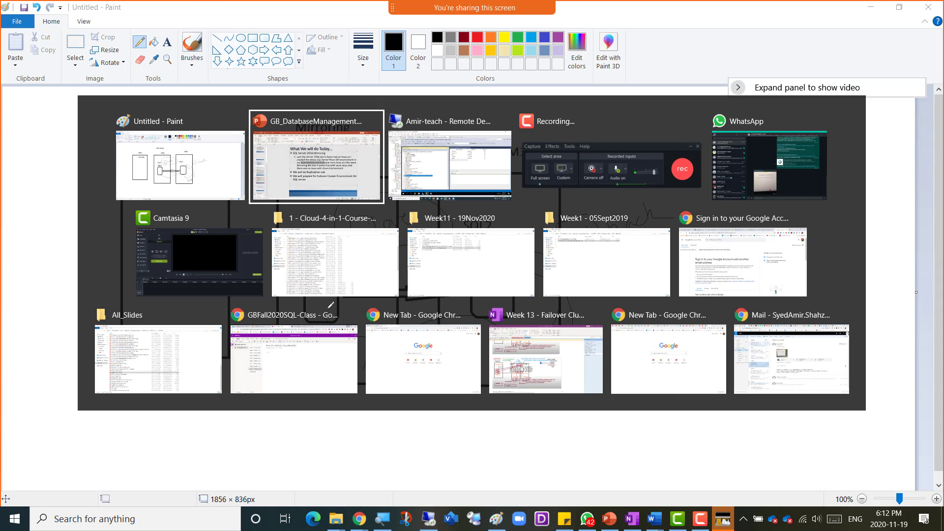
pyautogui.hotkey('alt', 'Tab')
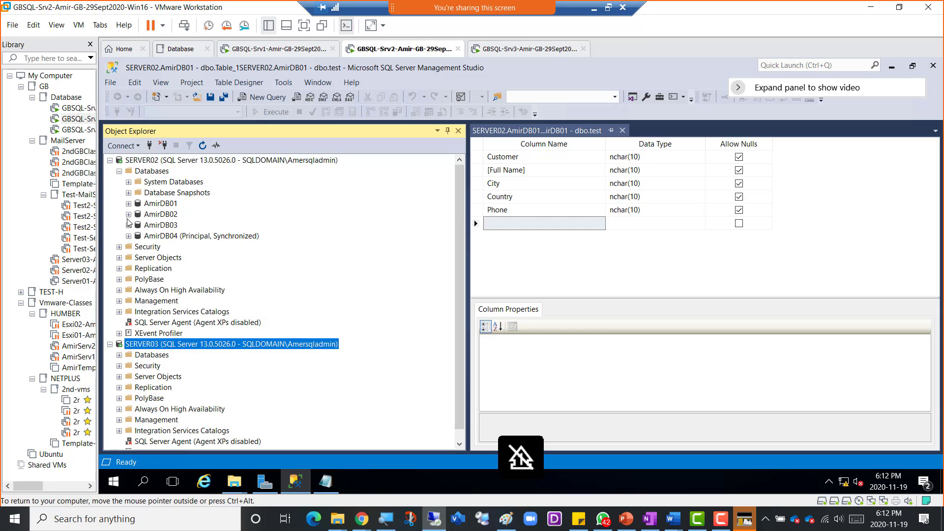
# - Expand AmirDB02, disconnect SERVER03, and collapse SERVER02's database list
pyautogui.click(128, 218)
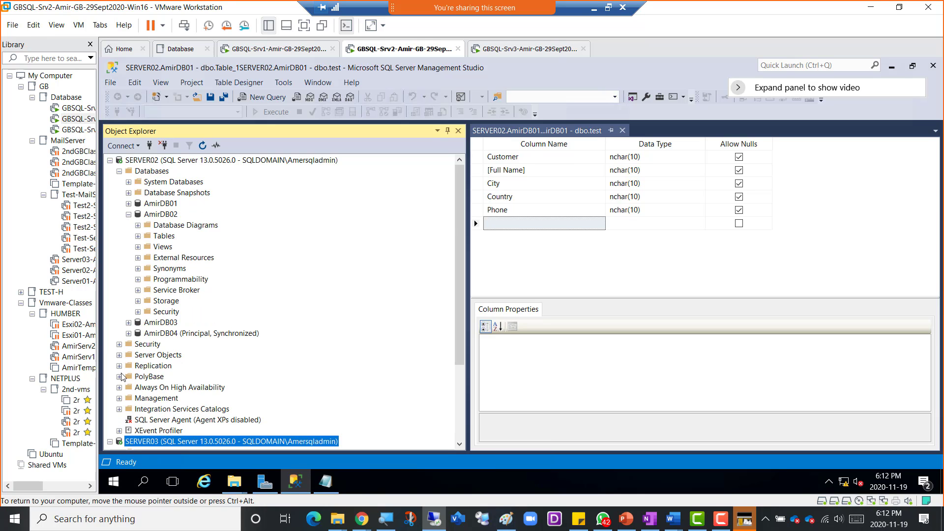
pyautogui.scroll(-3, 123, 377)
pyautogui.scroll(3, 172, 218)
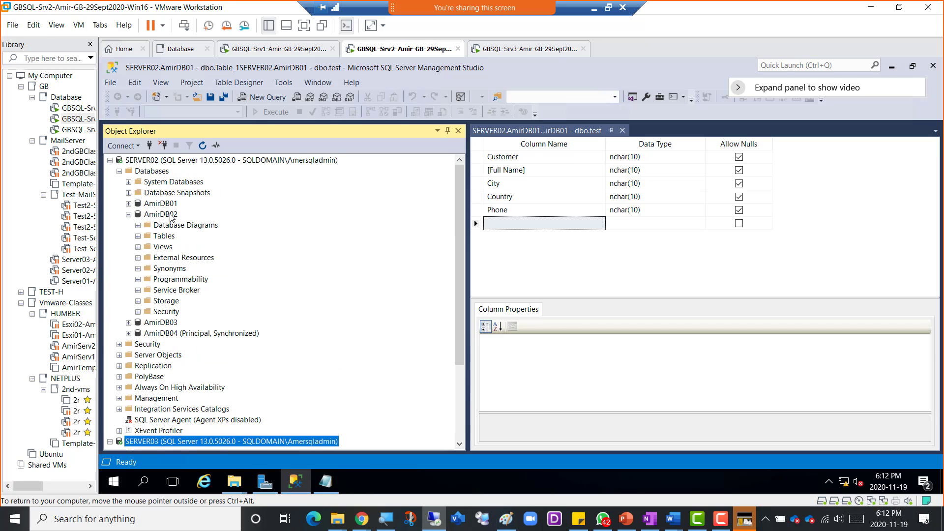
pyautogui.click(160, 162)
pyautogui.scroll(-3, 189, 326)
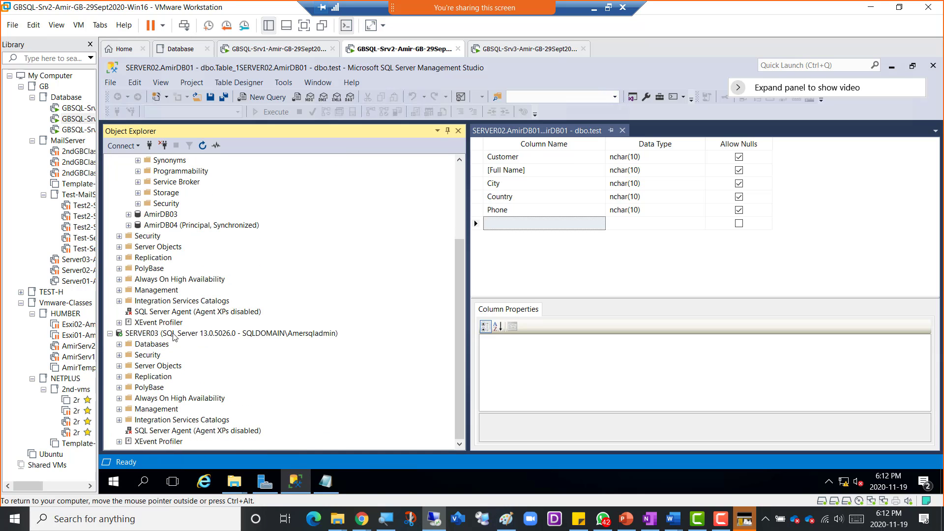
pyautogui.click(173, 335)
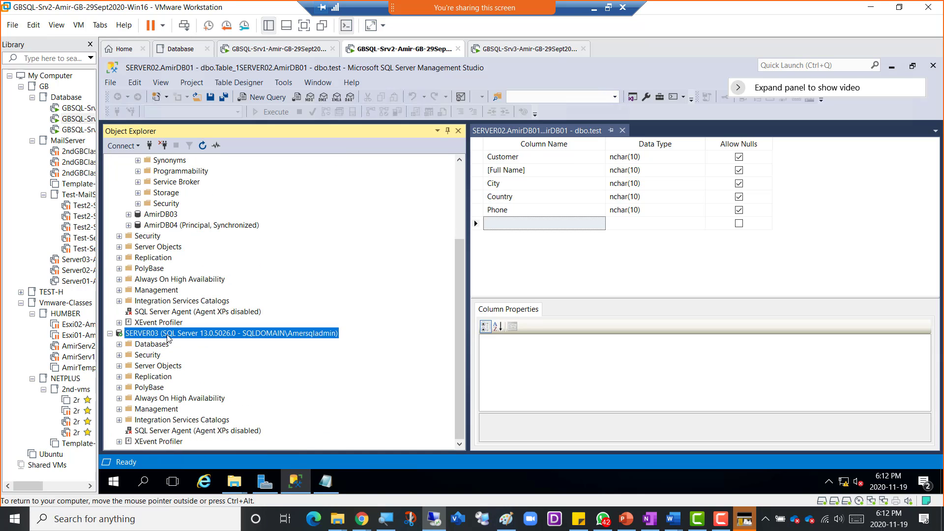
pyautogui.click(163, 145)
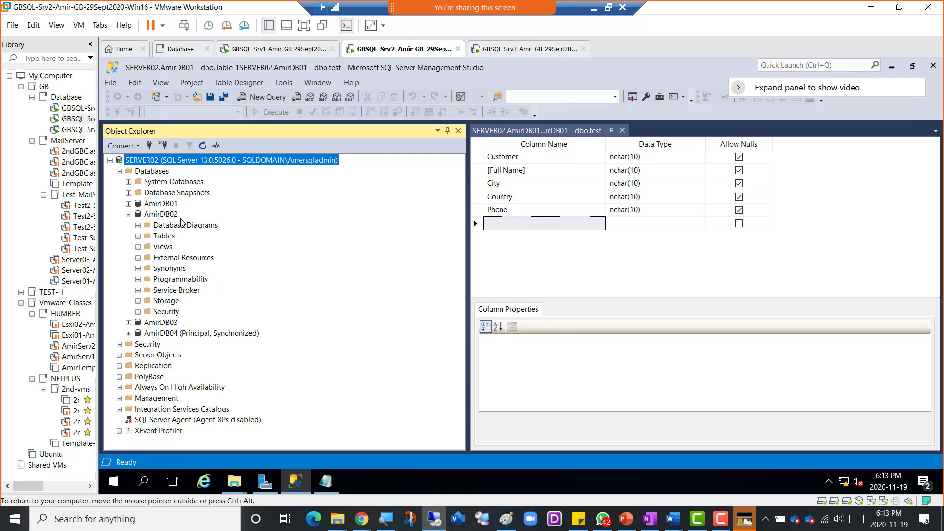
pyautogui.click(119, 171)
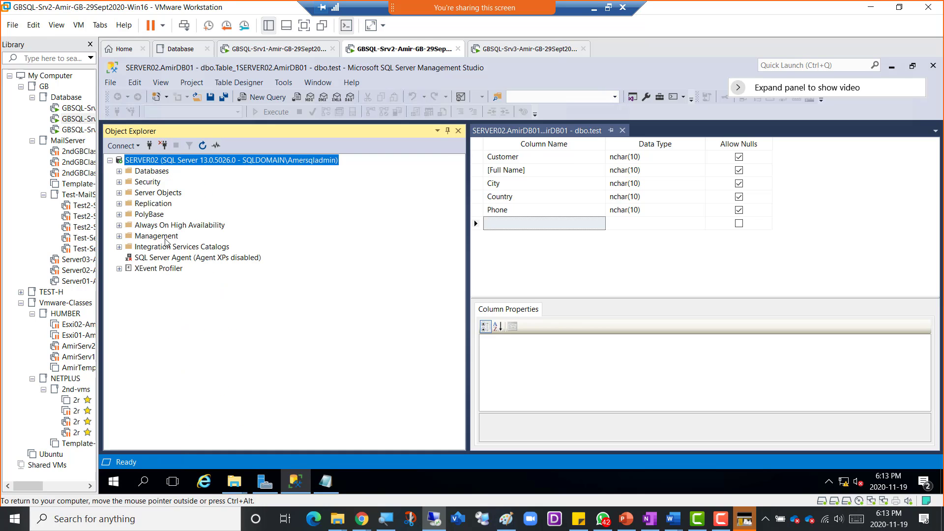
# - Reconnect to SERVER03, collapse its databases, and select AmirDB02 under SERVER02
pyautogui.click(149, 145)
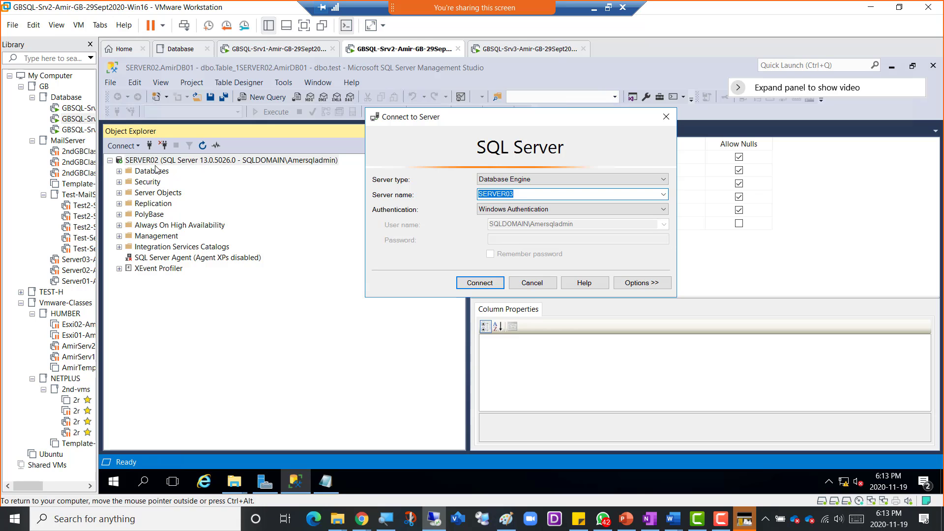
pyautogui.click(481, 276)
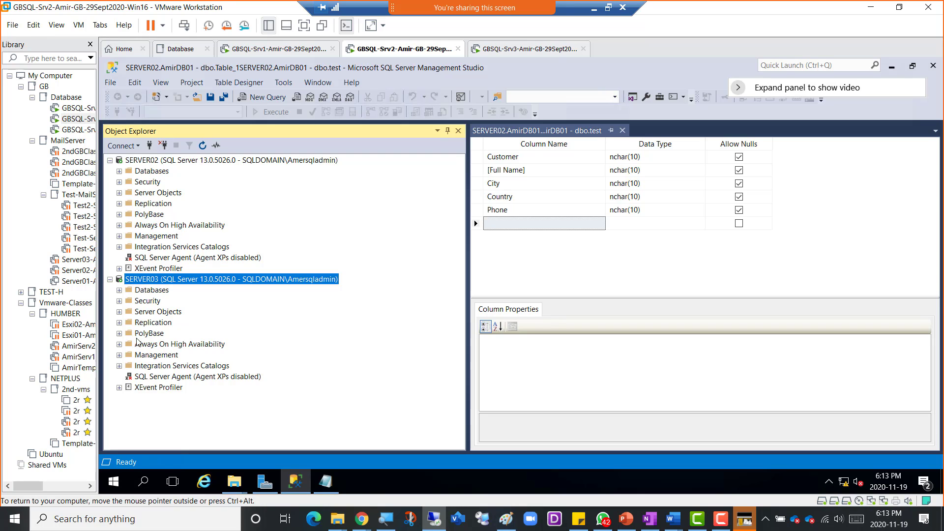
pyautogui.click(119, 291)
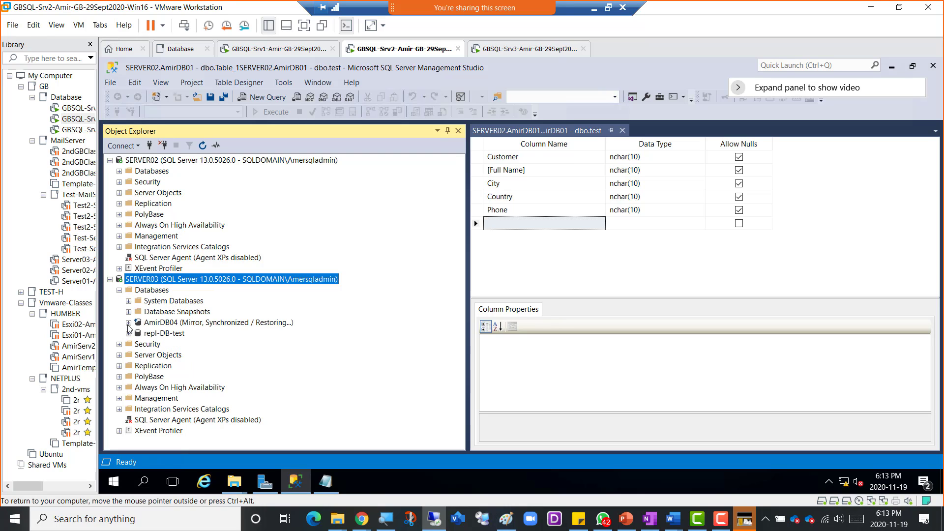
pyautogui.click(119, 291)
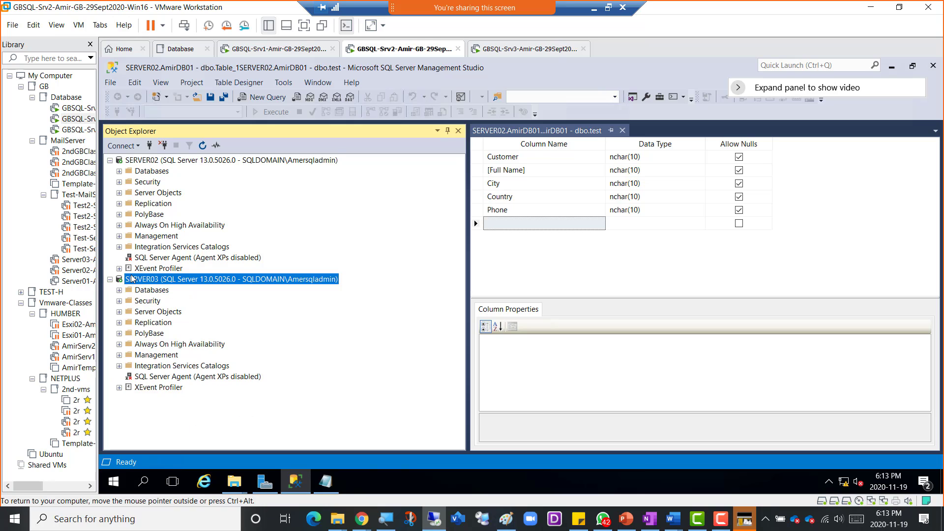
pyautogui.click(118, 171)
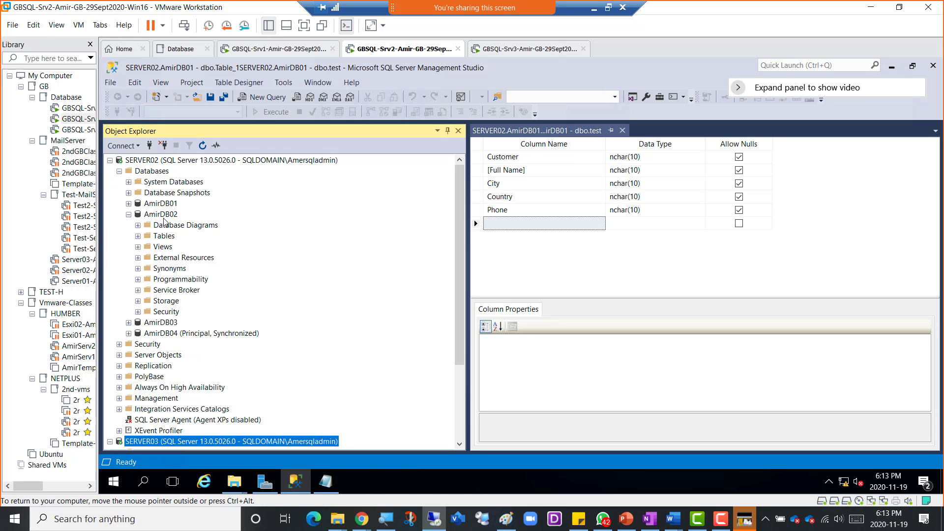
pyautogui.click(129, 215)
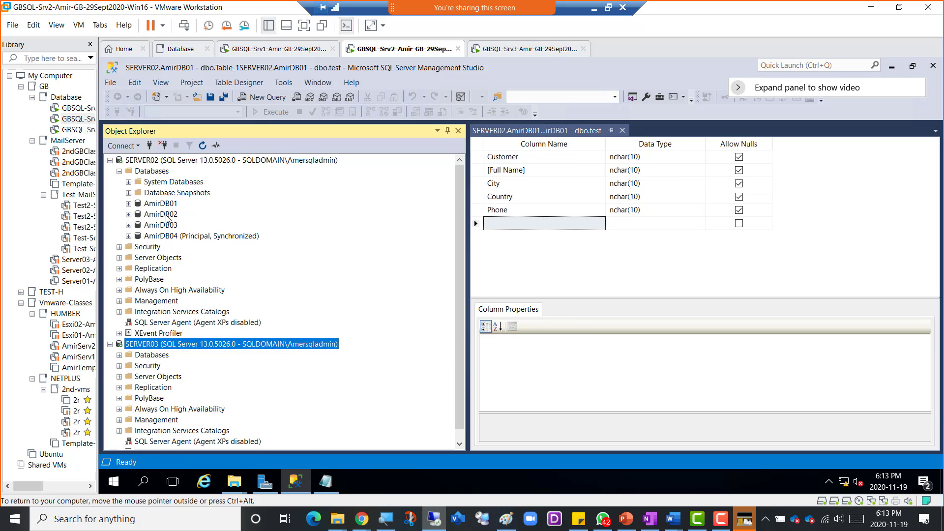
pyautogui.click(162, 215)
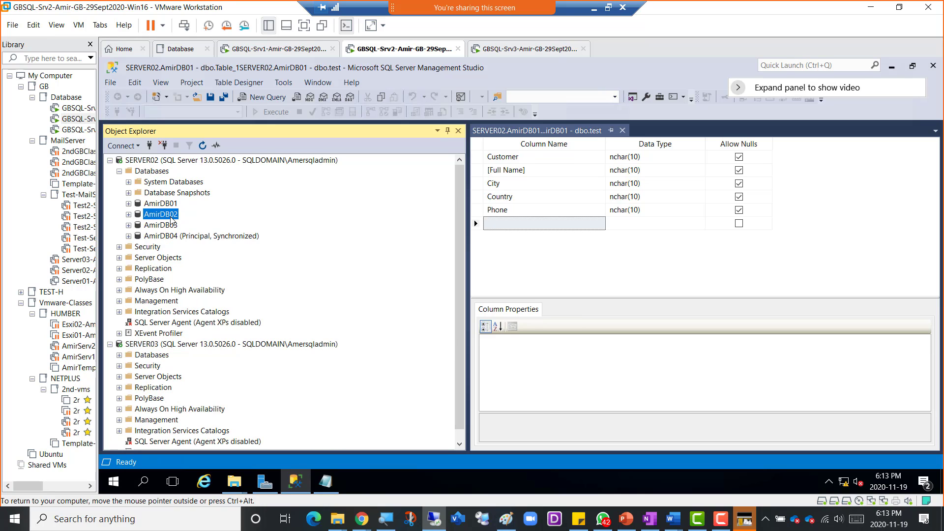
# - Open Back Up for AmirDB02 and copy the default backup folder path
pyautogui.rightClick(171, 221)
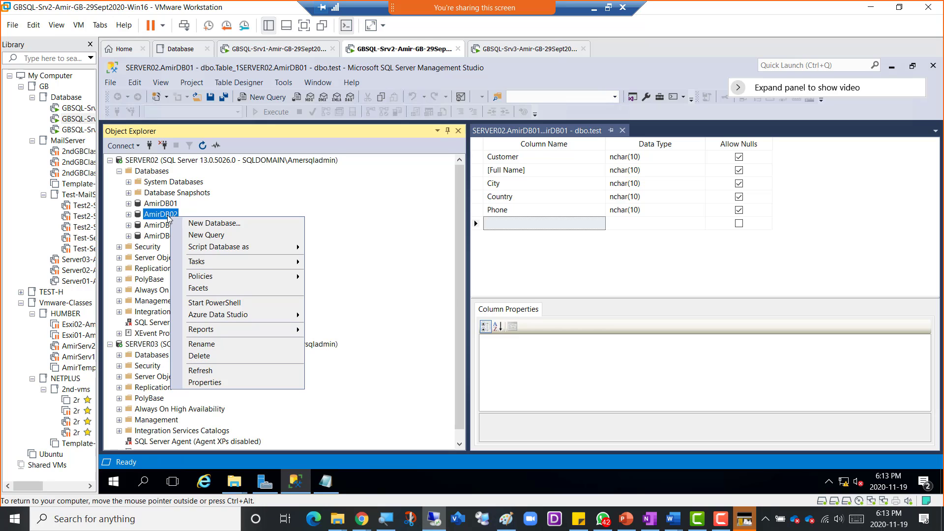
pyautogui.moveTo(214, 261)
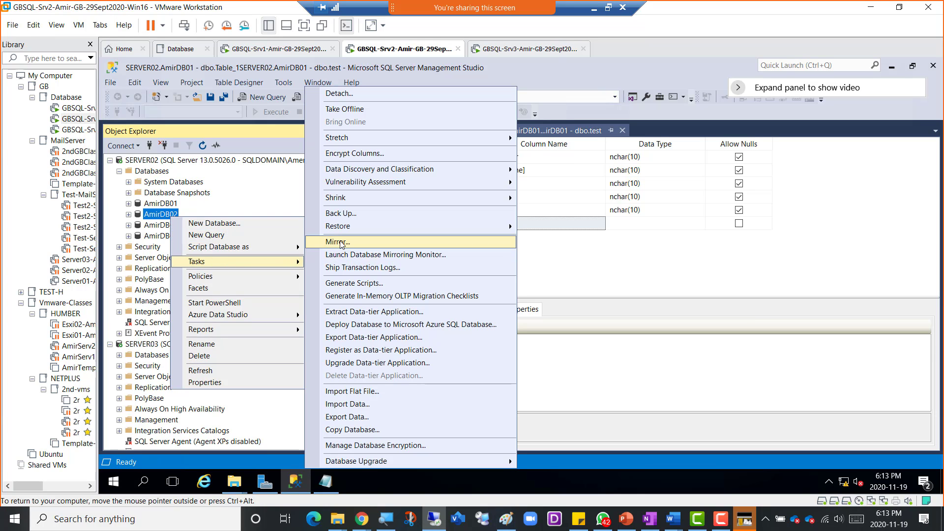
pyautogui.click(364, 216)
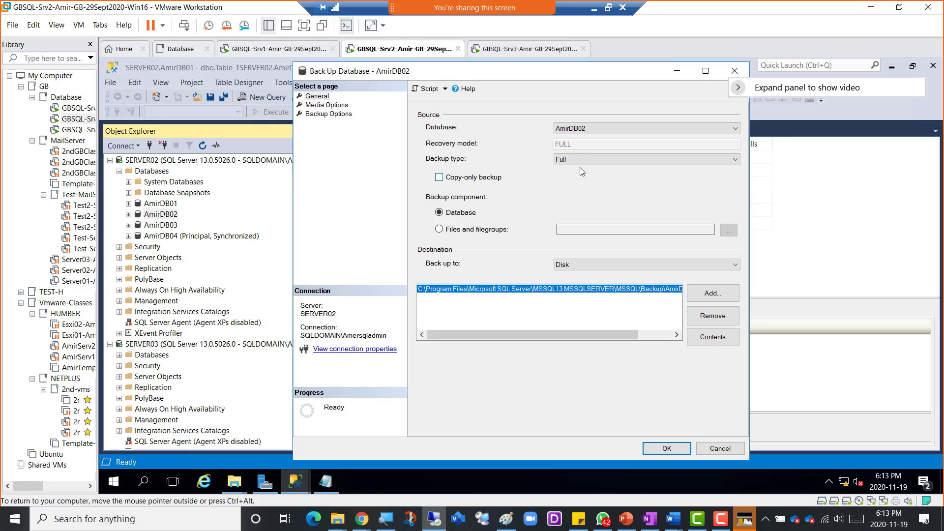
pyautogui.click(694, 293)
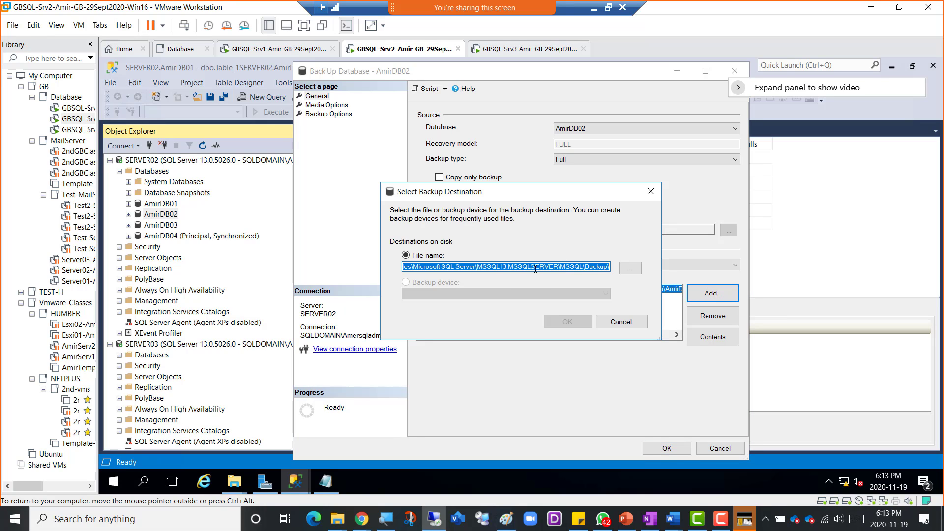
pyautogui.rightClick(535, 268)
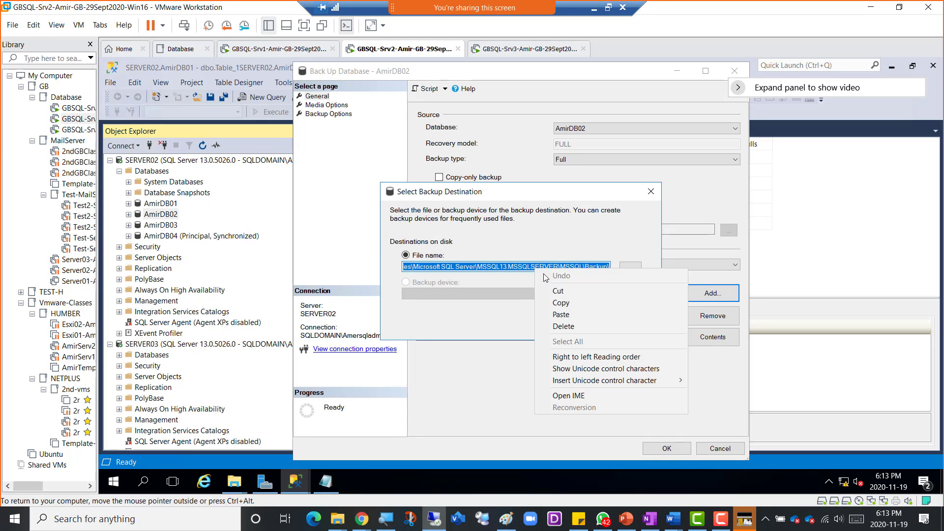
pyautogui.click(563, 303)
# - Open the copied Backup folder path through Run to check it in File Explorer
pyautogui.rightClick(114, 481)
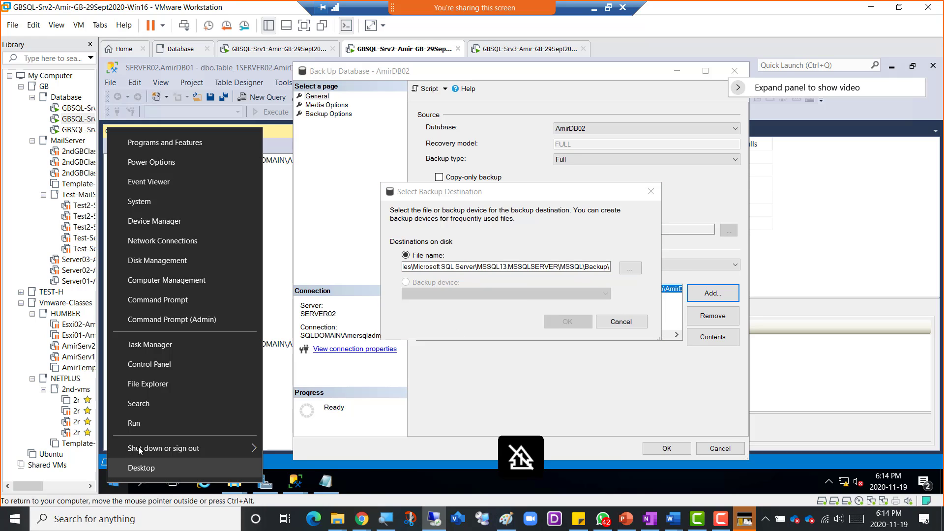
pyautogui.click(143, 429)
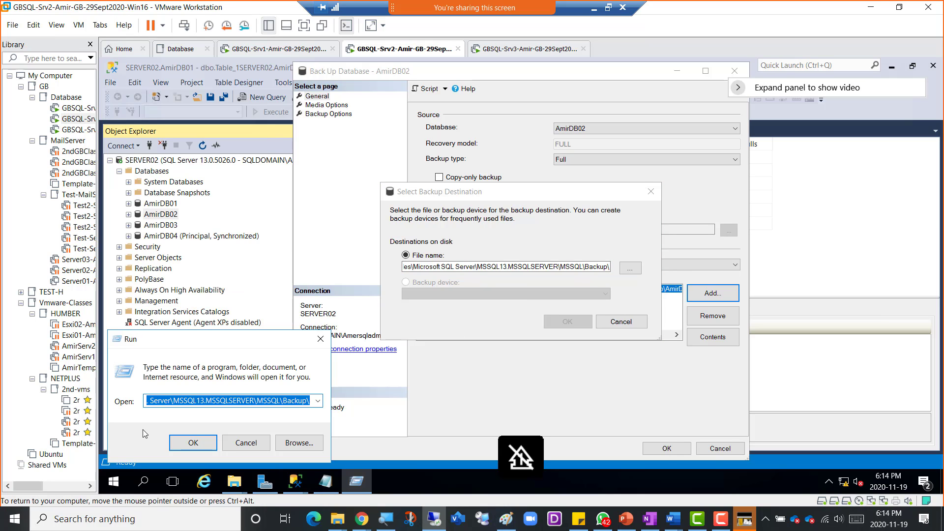
pyautogui.hotkey('ctrl', 'v')
pyautogui.click(187, 447)
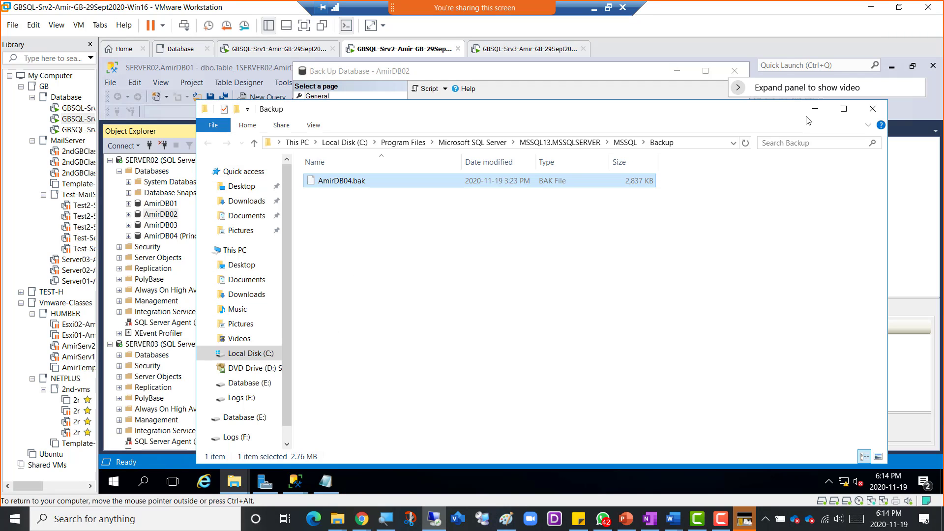
pyautogui.click(814, 109)
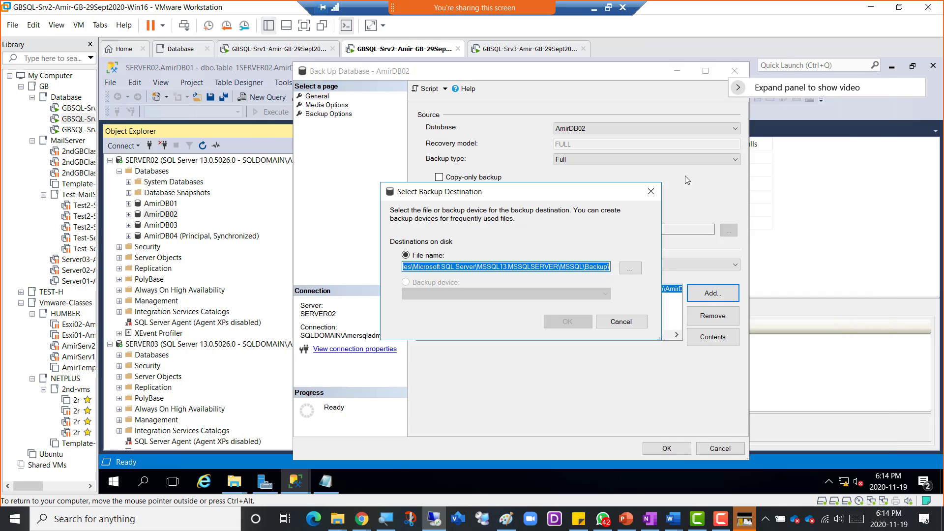
# - Run the full AmirDB02 backup to the default destination and dismiss the success message
pyautogui.click(586, 319)
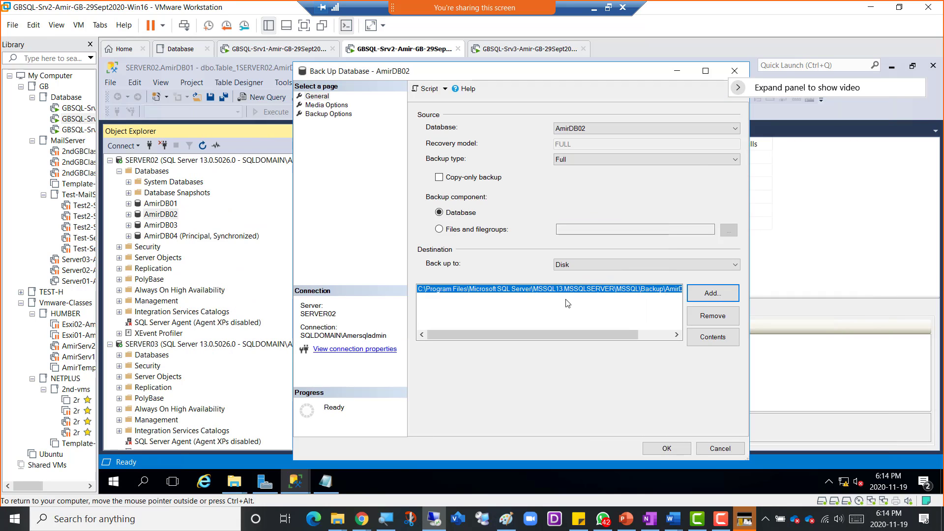
pyautogui.click(665, 449)
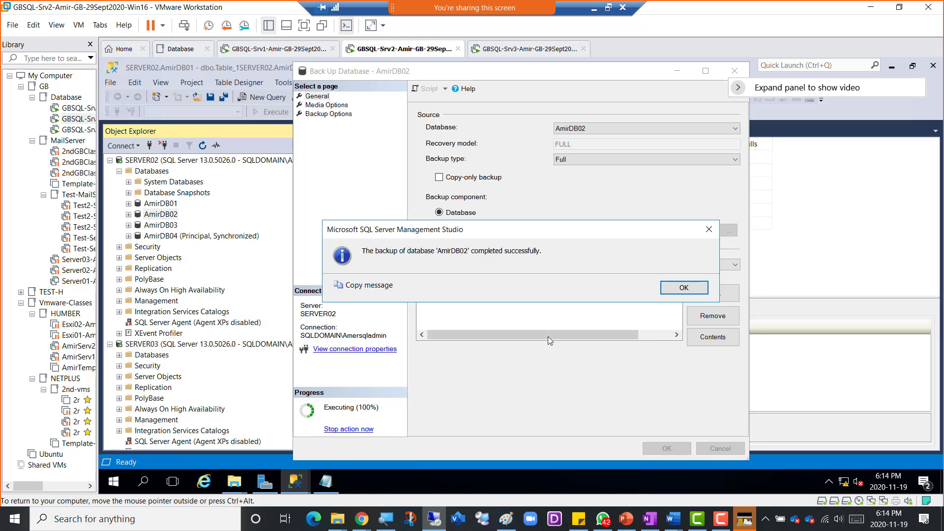
pyautogui.click(674, 292)
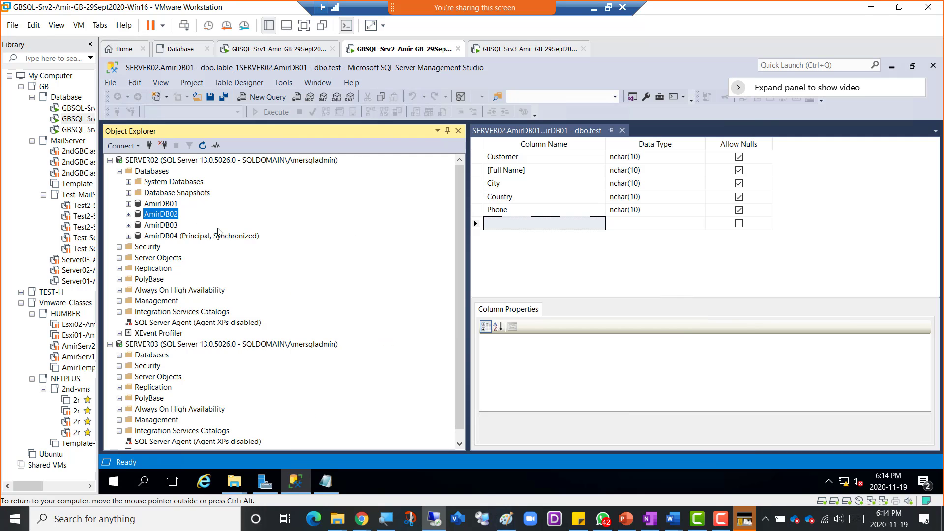
# - Copy AmirDB02.bak from SERVER02's Backup folder
pyautogui.click(234, 482)
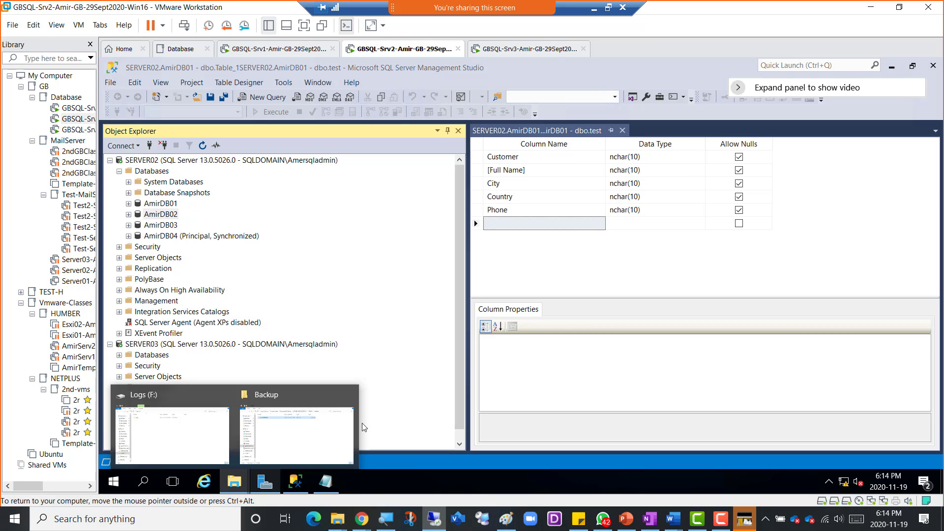
pyautogui.click(296, 437)
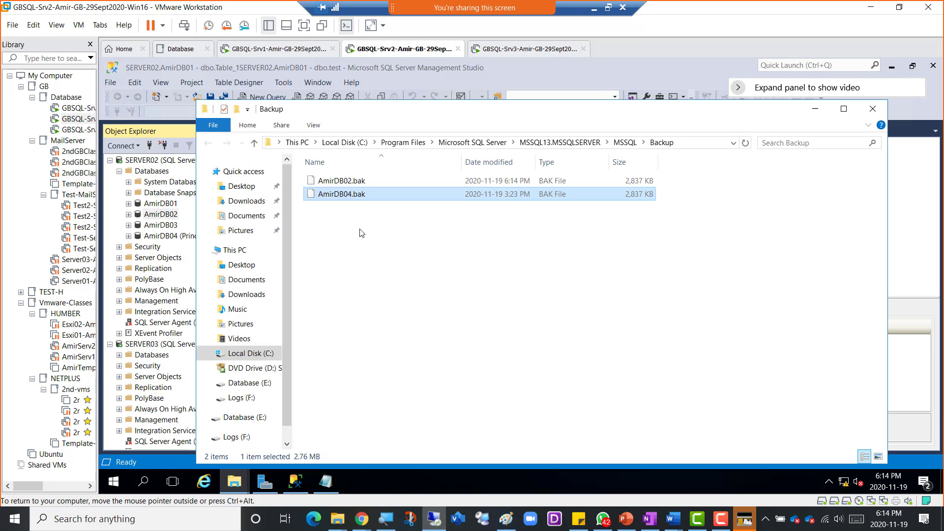
pyautogui.click(344, 182)
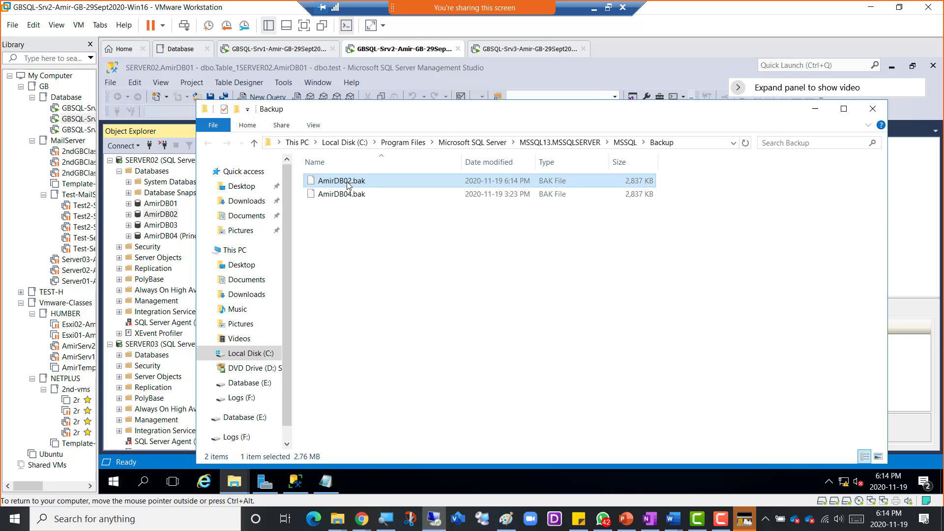
pyautogui.rightClick(343, 183)
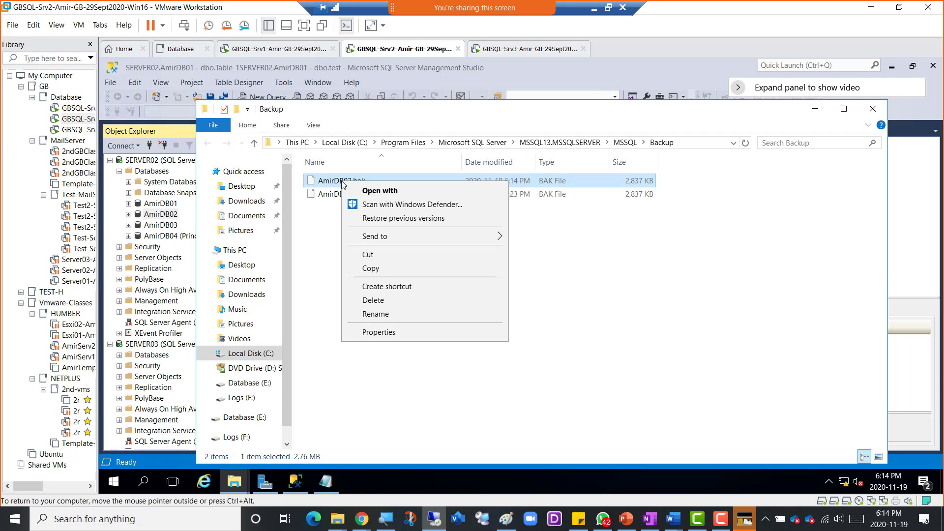
pyautogui.click(372, 268)
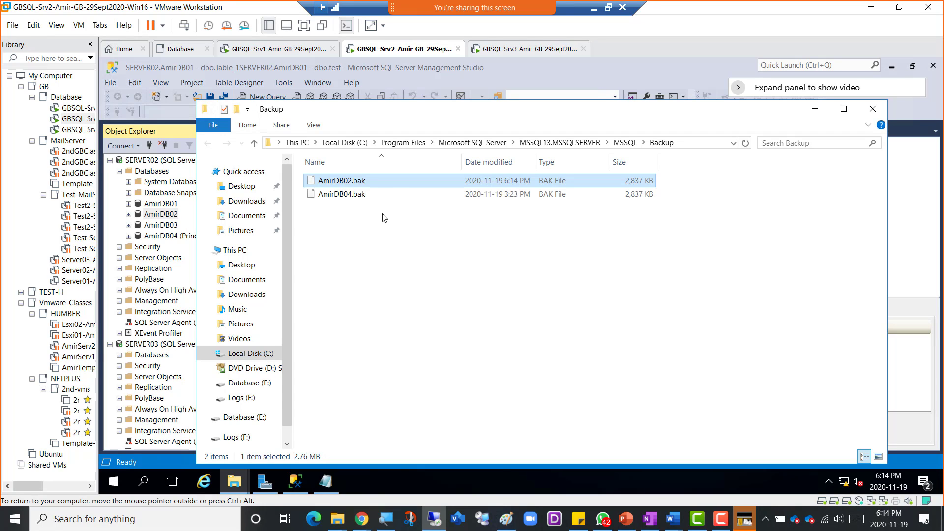
# - Paste AmirDB02.bak into SERVER03's Downloads folder, then return to SERVER02
pyautogui.click(514, 54)
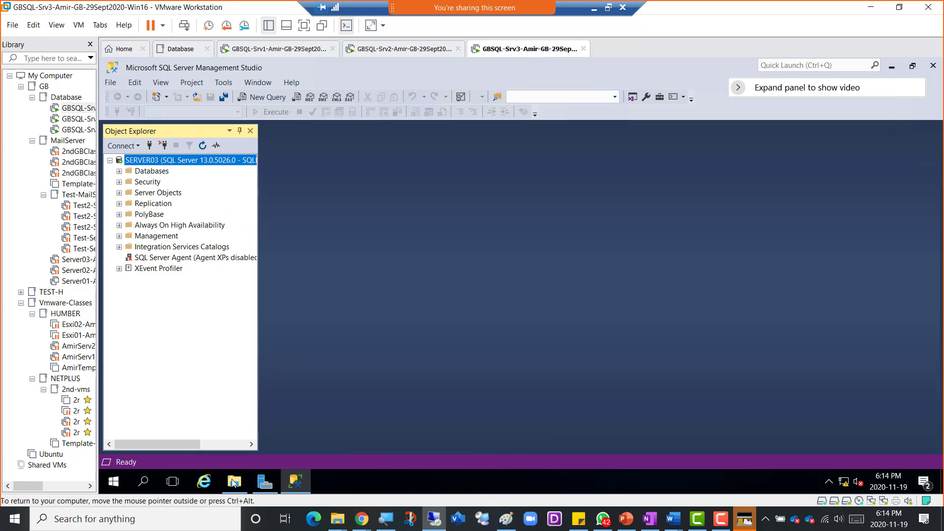
pyautogui.click(234, 481)
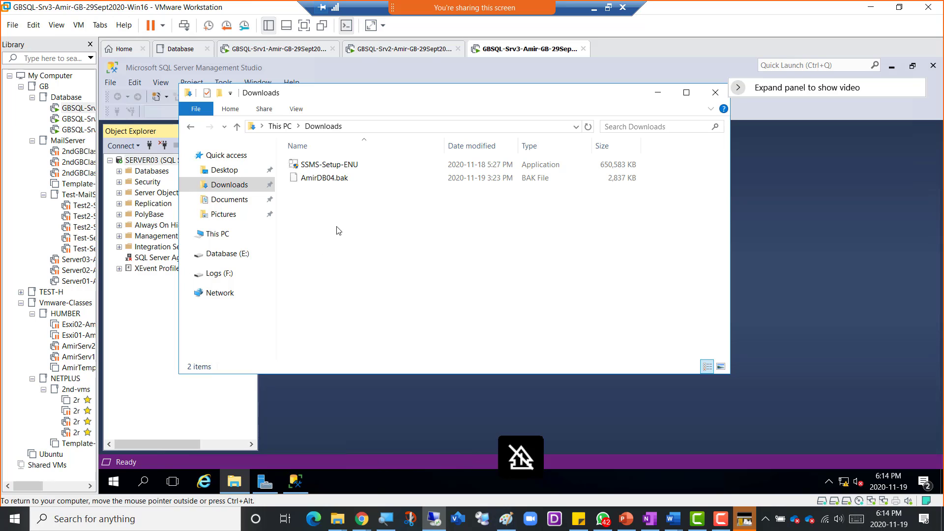
pyautogui.rightClick(329, 210)
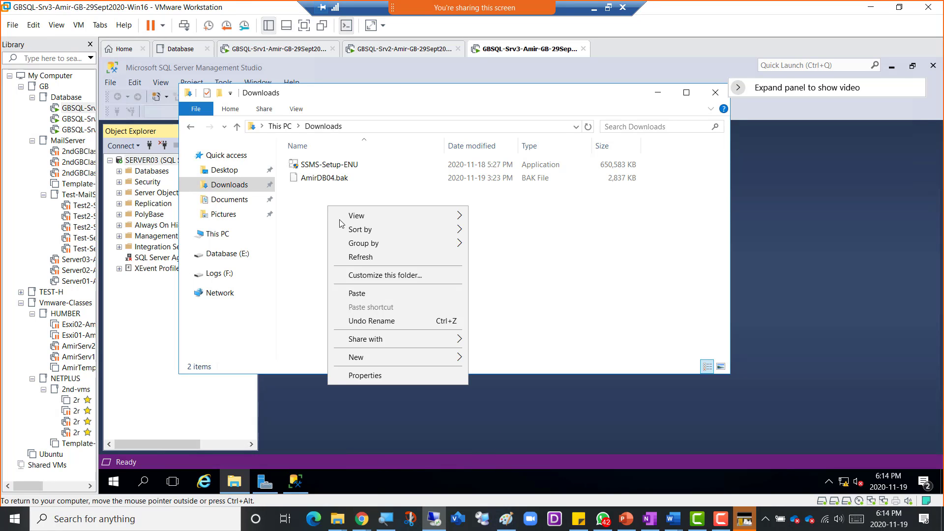
pyautogui.click(354, 296)
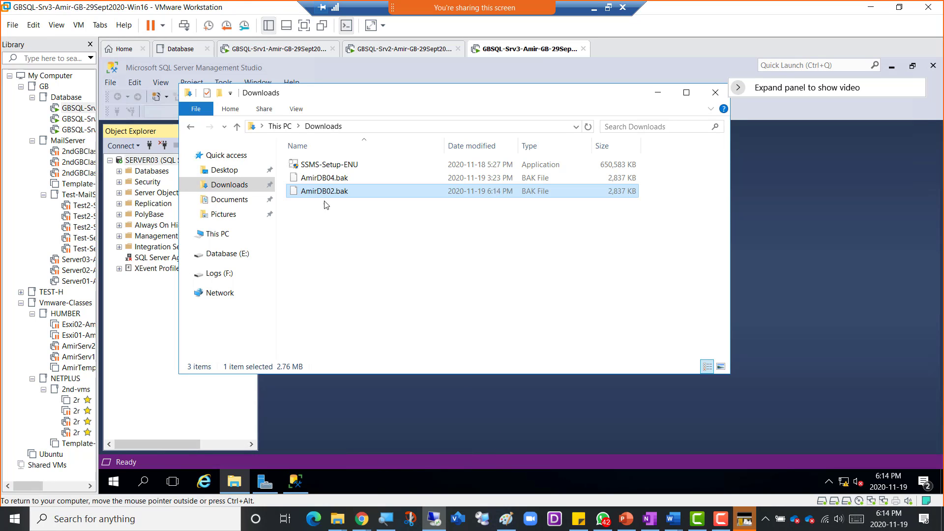
pyautogui.click(354, 270)
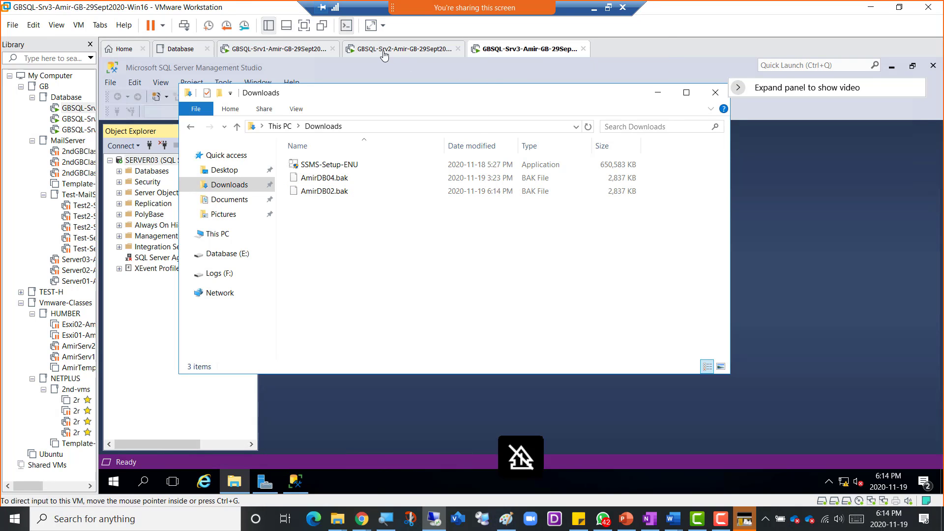
pyautogui.click(404, 49)
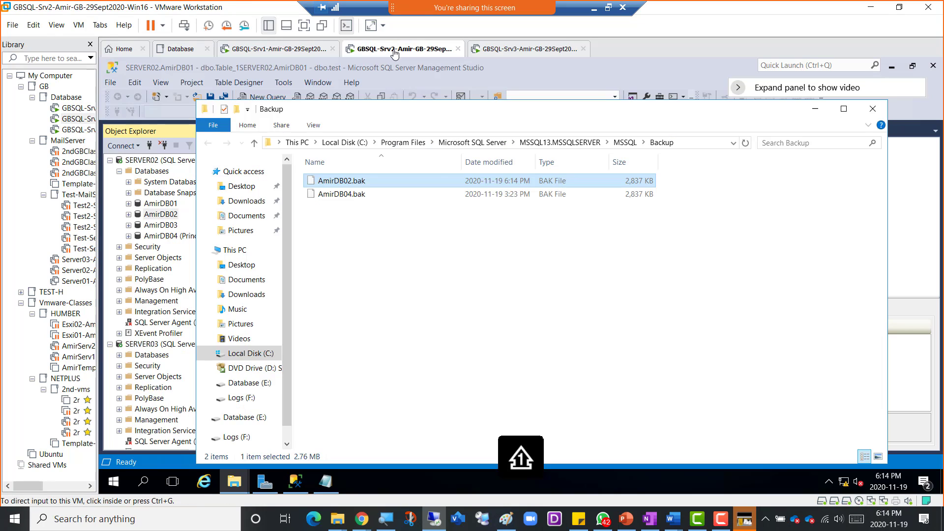
pyautogui.click(815, 109)
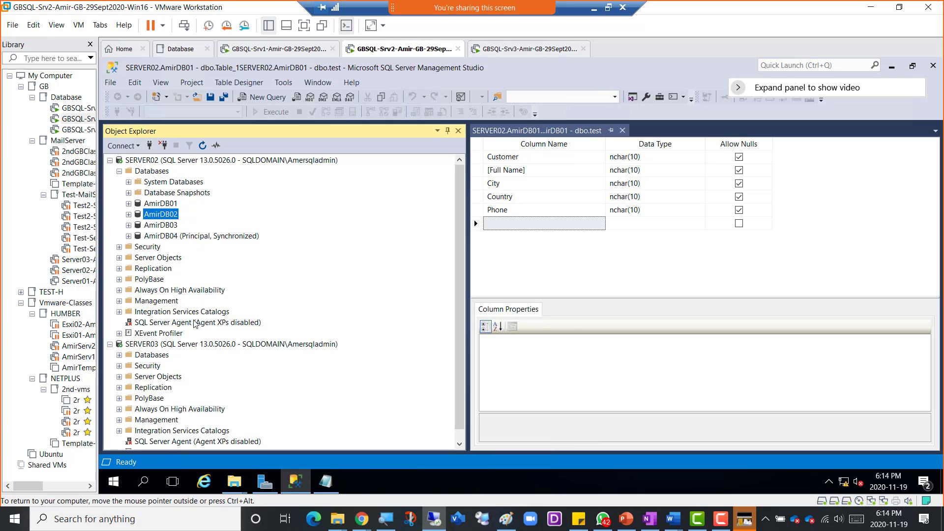
# - Start a Restore Database on SERVER03 from a Device and add a backup file
pyautogui.click(119, 355)
pyautogui.rightClick(151, 356)
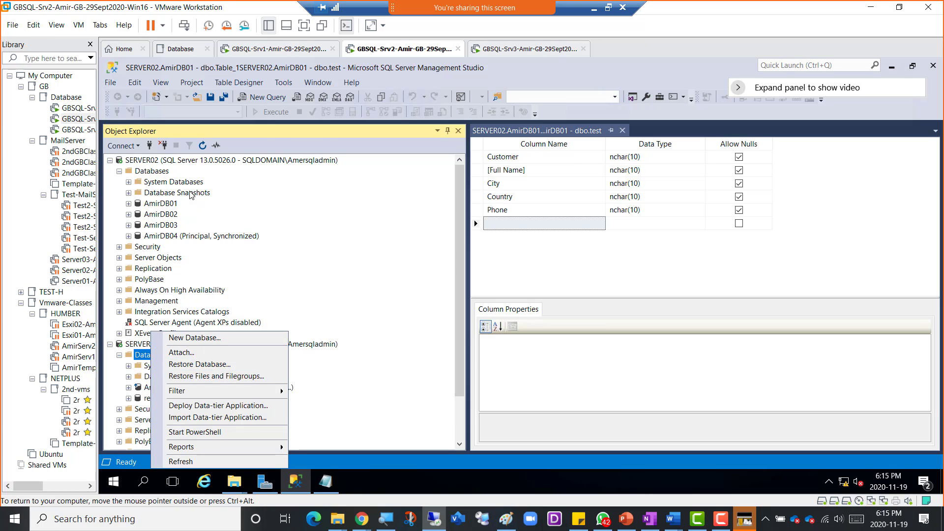
pyautogui.click(204, 366)
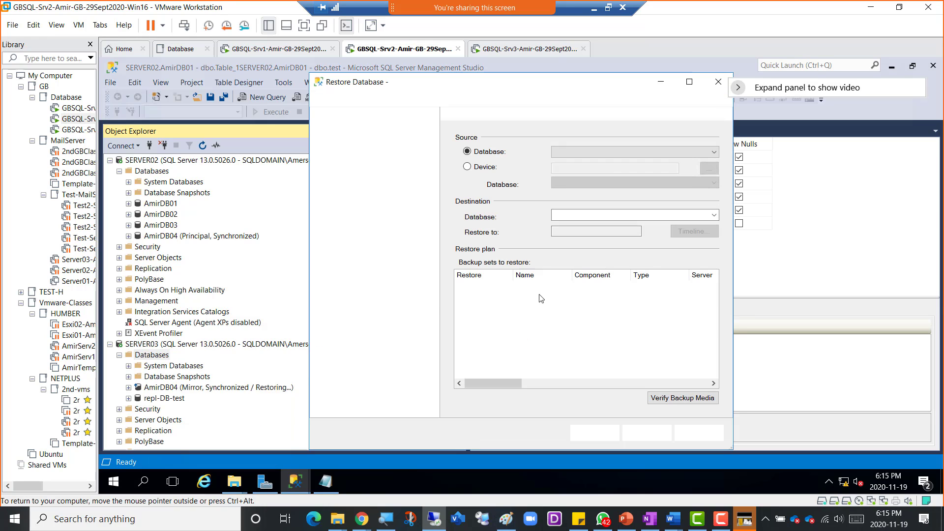
pyautogui.click(482, 168)
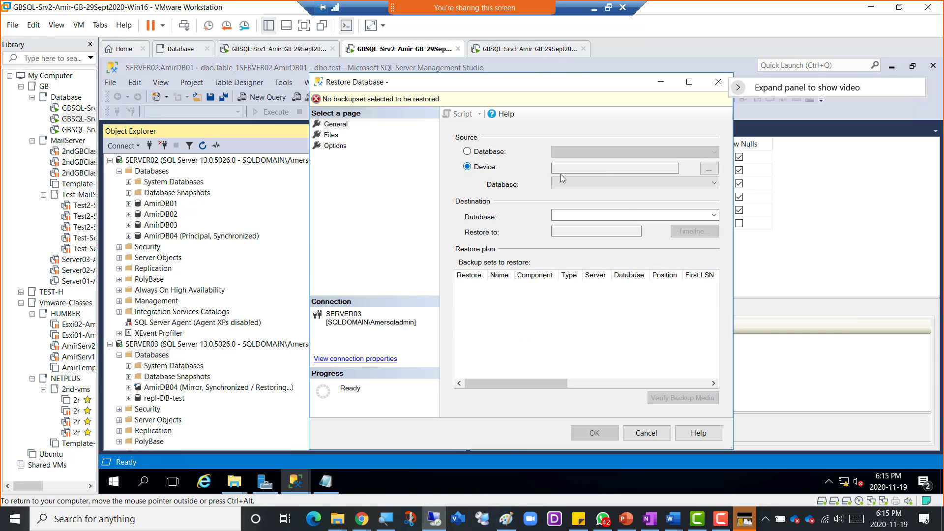
pyautogui.click(711, 169)
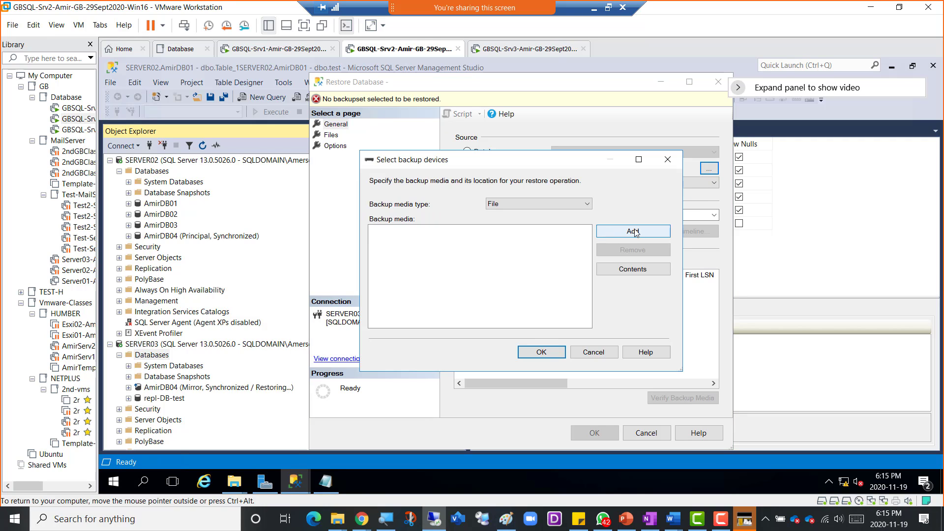
pyautogui.click(633, 231)
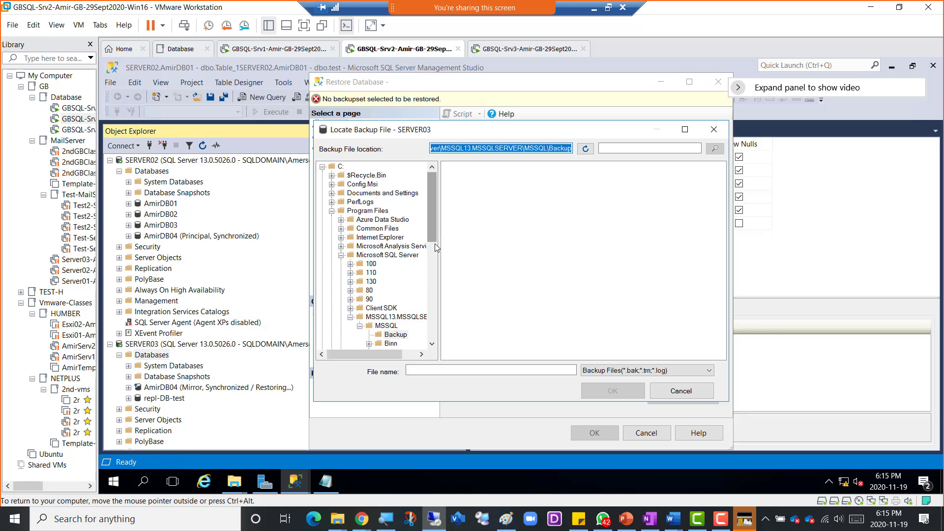
# - Browse to Users\admin\Downloads\AmirDB02.bak and confirm it as the restore source
pyautogui.moveTo(435, 243); pyautogui.dragTo(428, 320)
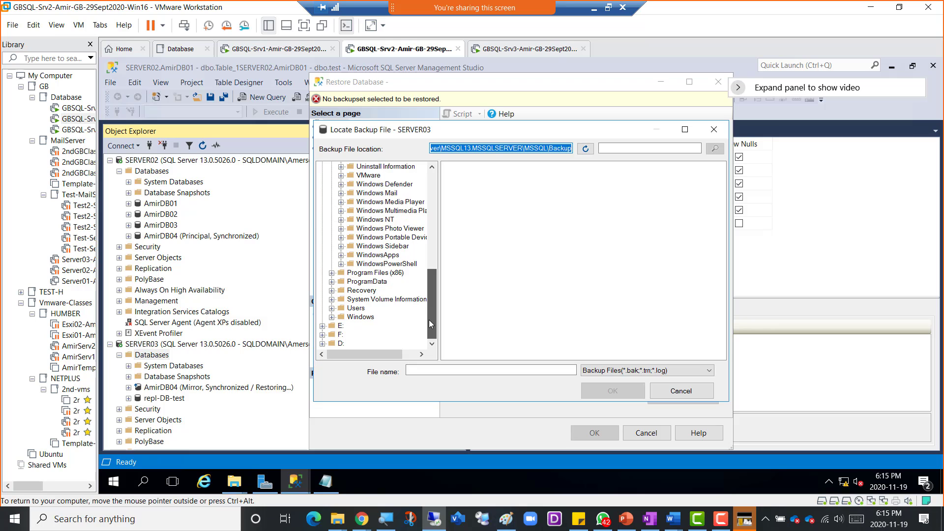
pyautogui.doubleClick(362, 308)
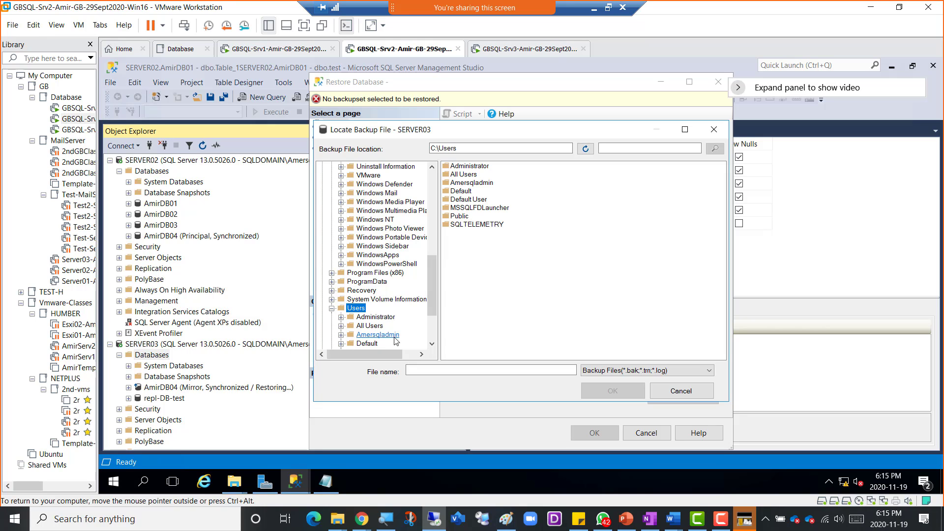
pyautogui.click(378, 335)
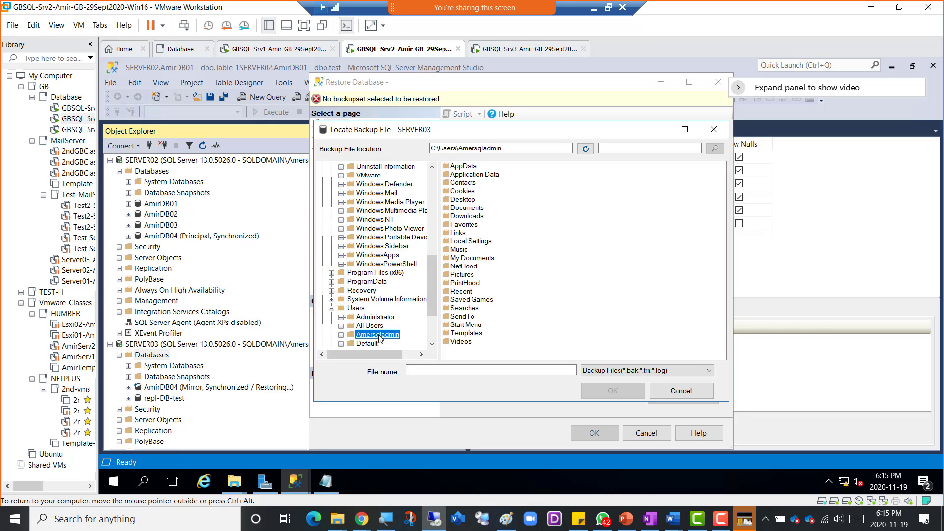
pyautogui.doubleClick(470, 217)
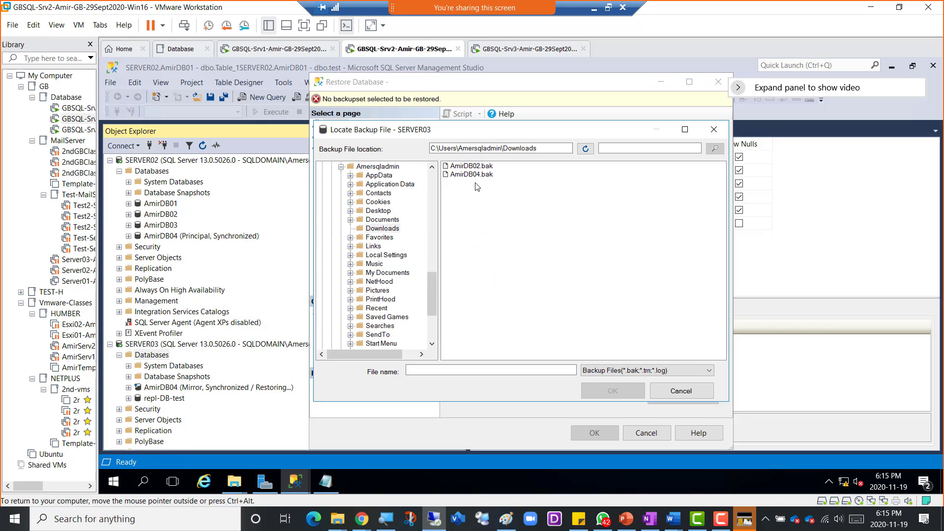
pyautogui.click(472, 166)
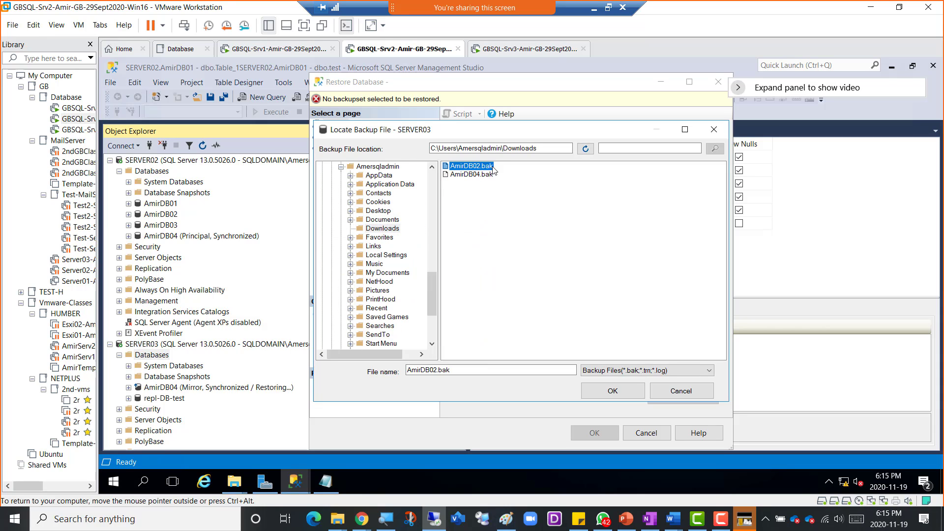
pyautogui.click(602, 393)
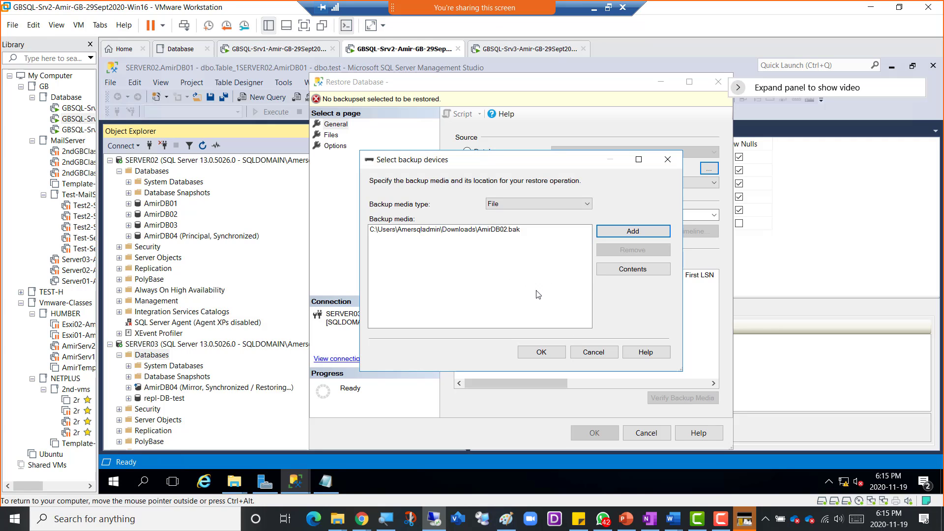
pyautogui.click(526, 354)
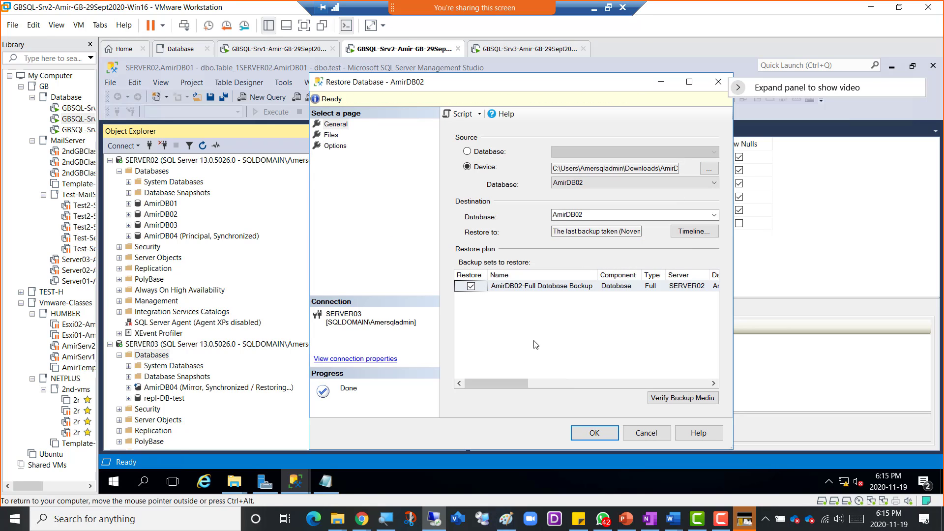
# - Restore AmirDB02 on SERVER03 using RESTORE WITH NORECOVERY and dismiss the success message
pyautogui.click(341, 148)
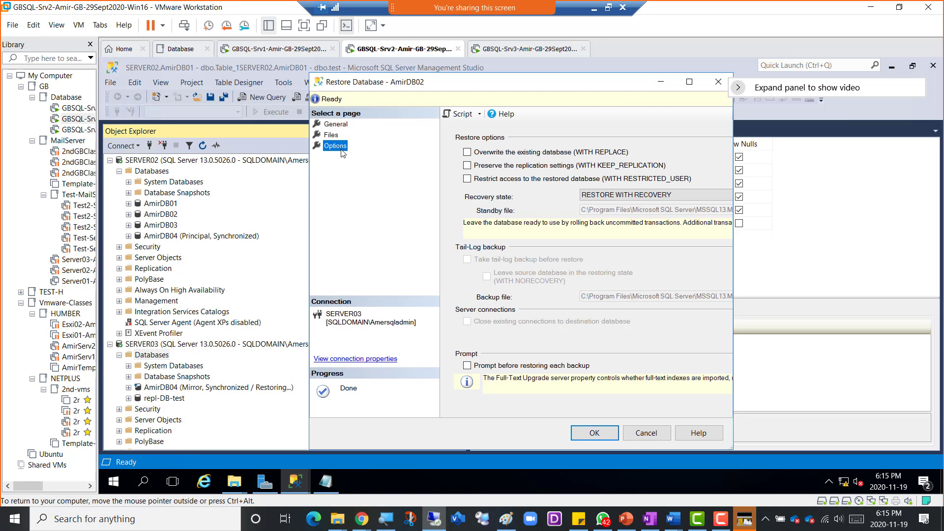
pyautogui.click(595, 198)
pyautogui.click(611, 213)
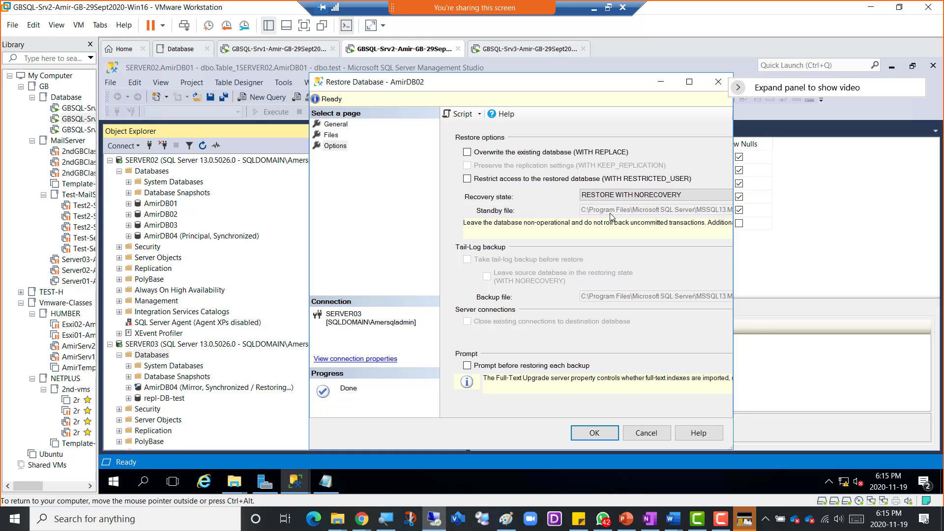
pyautogui.click(592, 433)
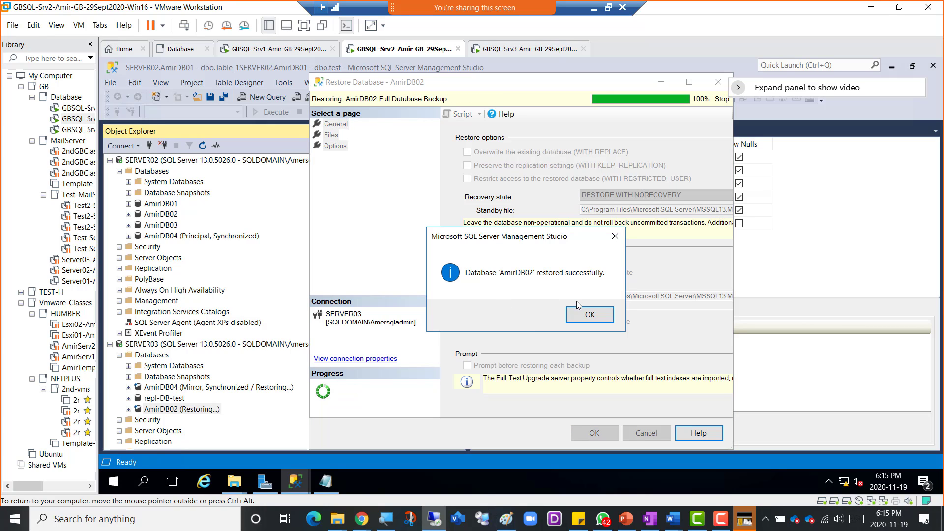
pyautogui.click(579, 316)
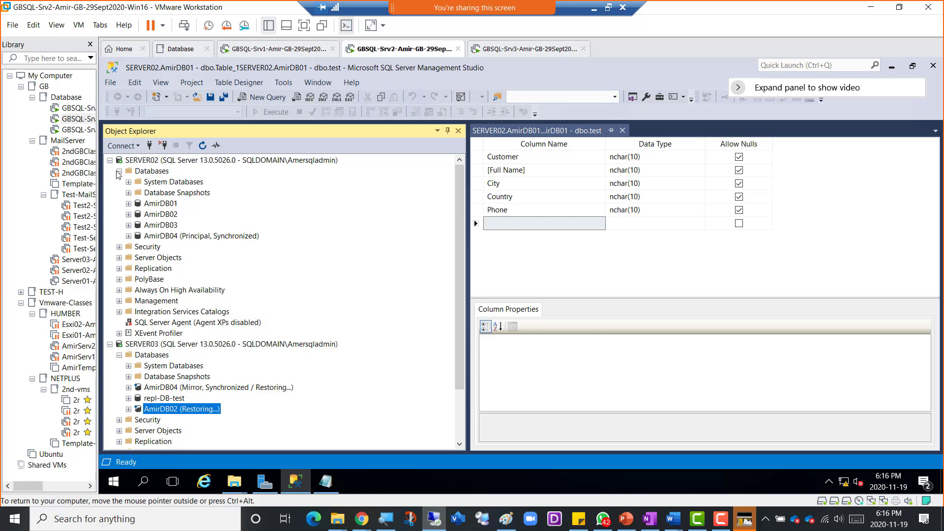
# - Open AmirDB02's Mirroring properties on SERVER02 via Tasks > Mirror and launch Configure Security
pyautogui.click(163, 215)
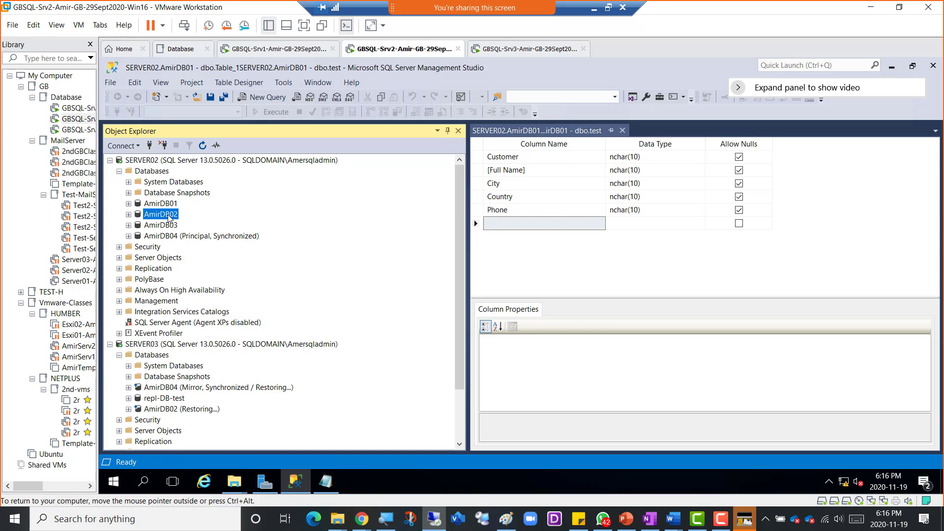
pyautogui.rightClick(169, 218)
pyautogui.moveTo(206, 265)
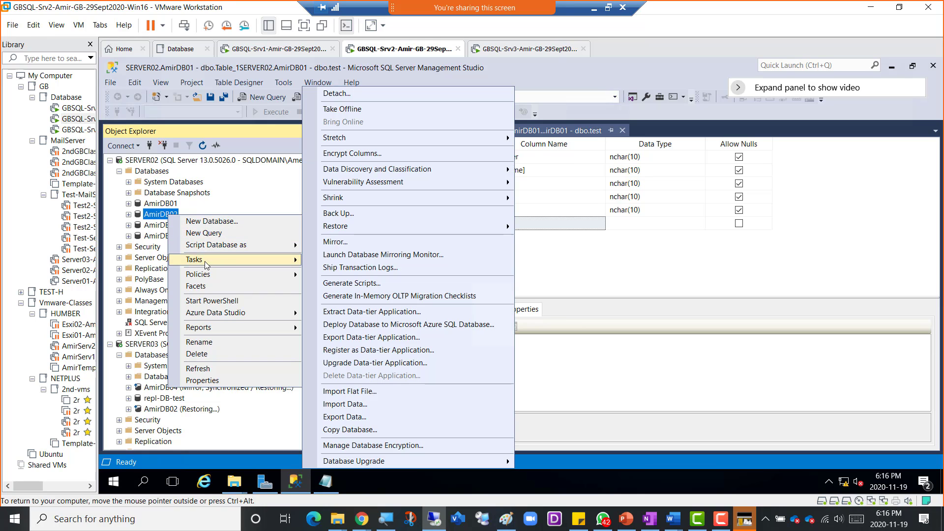
pyautogui.click(347, 242)
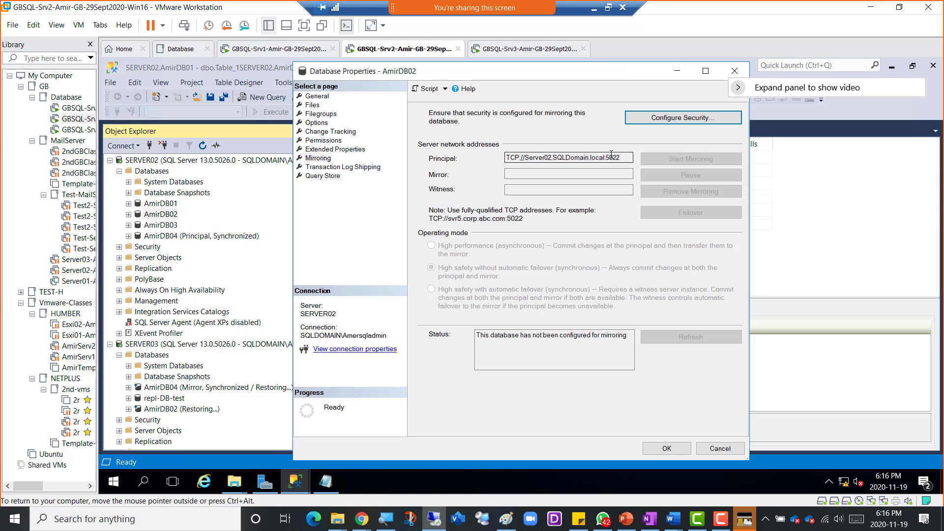
pyautogui.click(669, 121)
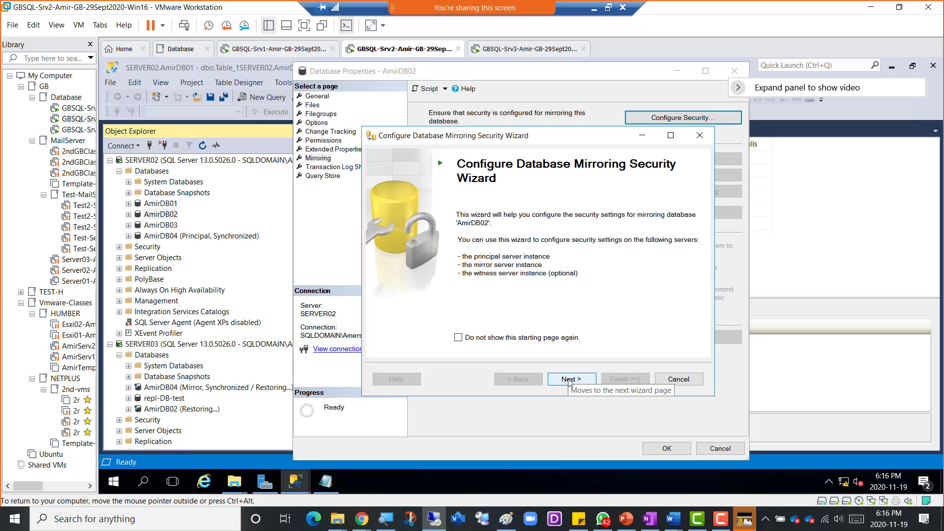
# - Set up the wizard with no witness, connecting SERVER03 as mirror and keeping both endpoints on port 5022
pyautogui.click(569, 380)
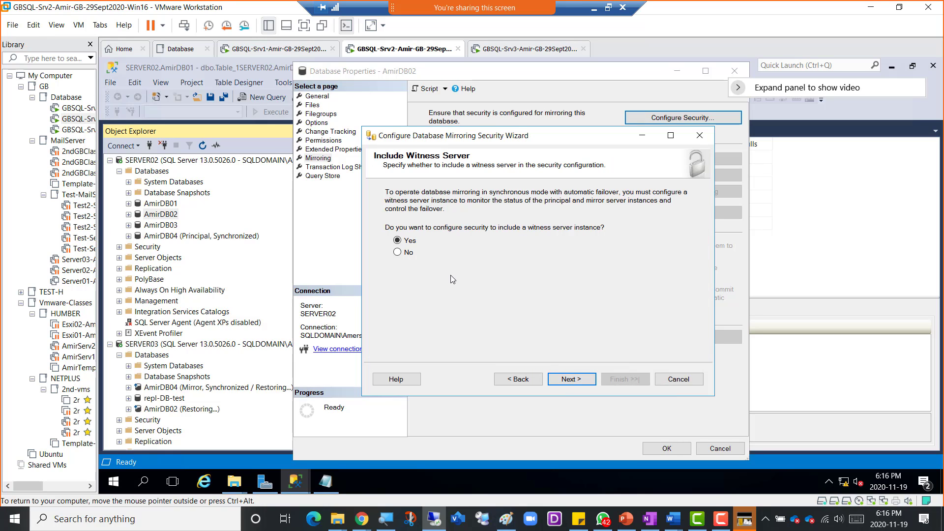
pyautogui.click(405, 252)
pyautogui.click(564, 385)
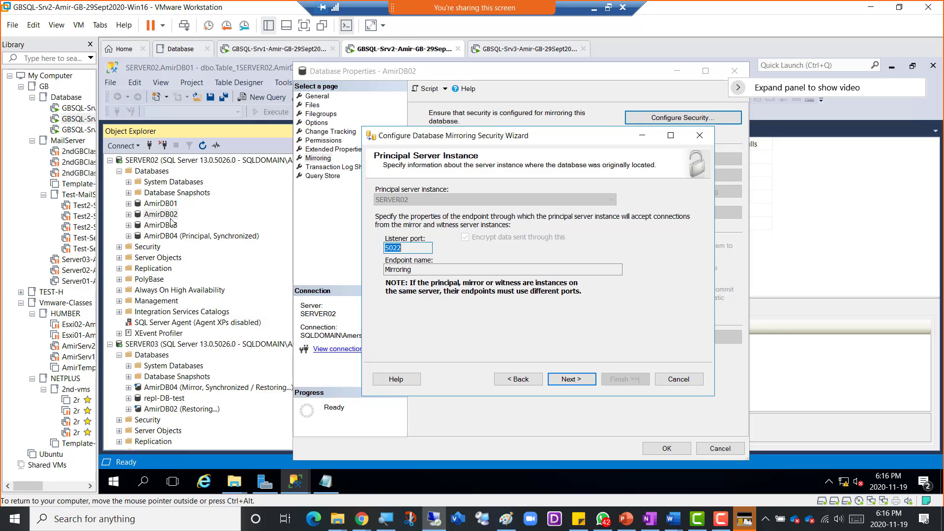
pyautogui.click(572, 384)
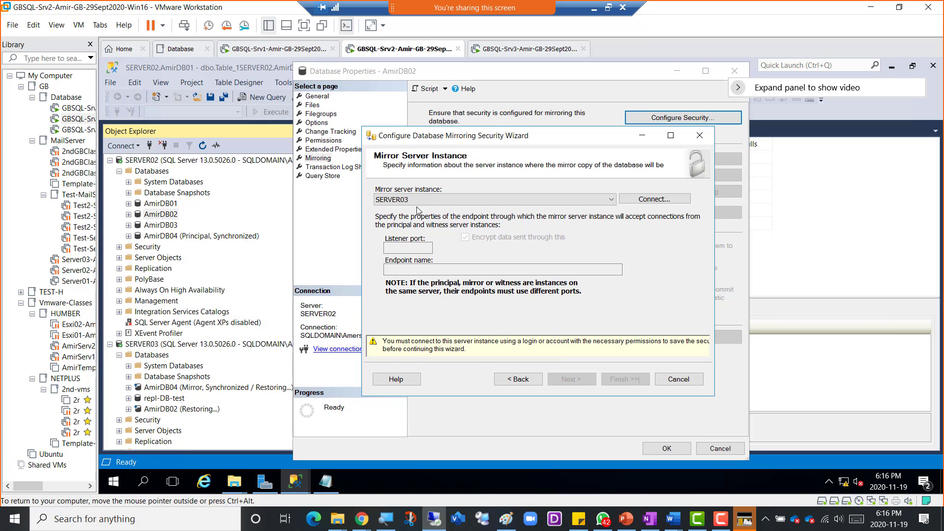
pyautogui.click(652, 201)
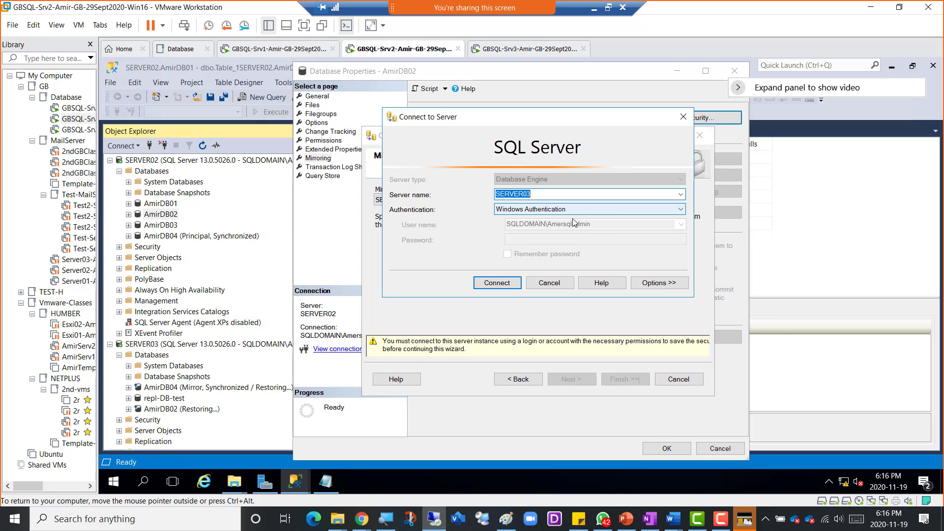
pyautogui.click(497, 284)
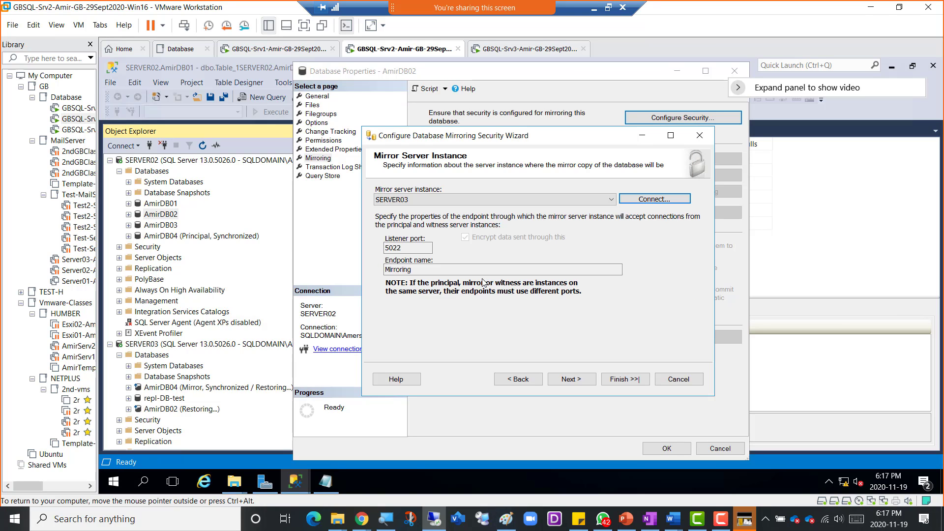
pyautogui.click(572, 381)
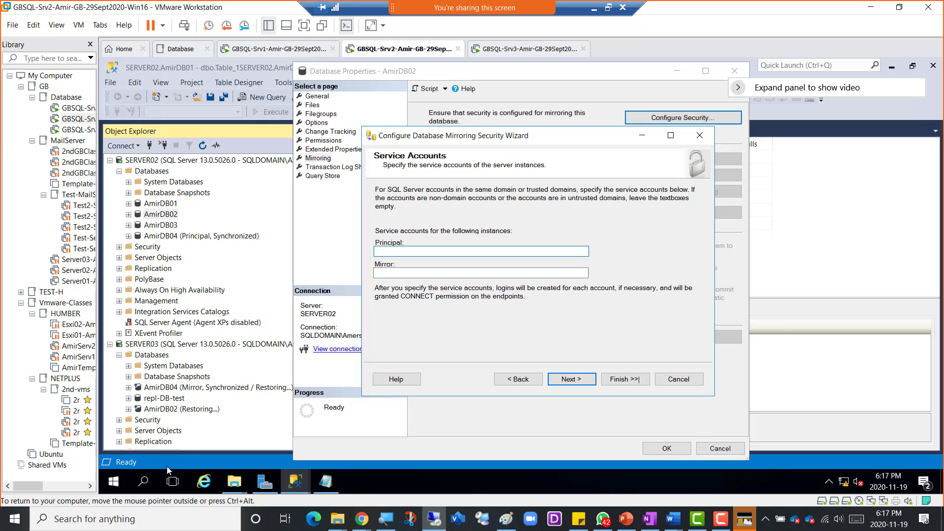
# - Bring the Configure Database Mirroring Security Wizard back to the front from the taskbar
pyautogui.click(265, 492)
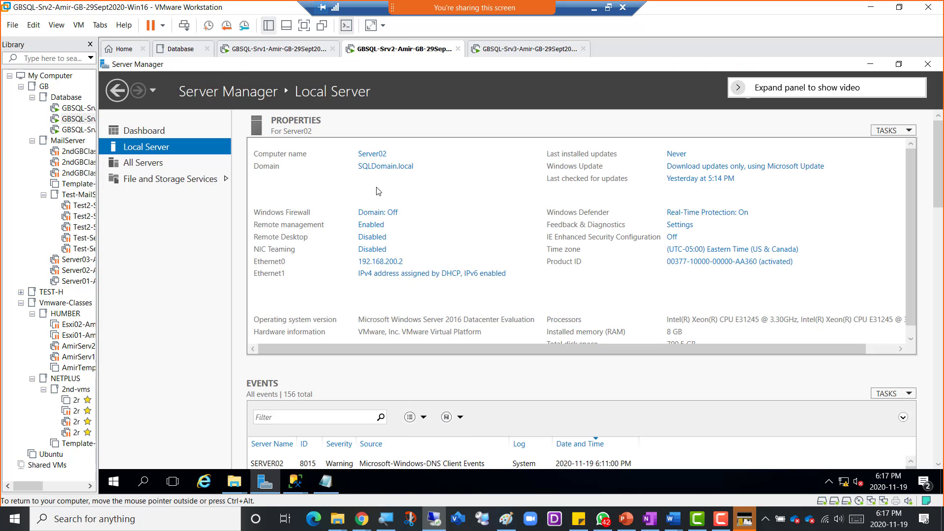
pyautogui.click(113, 481)
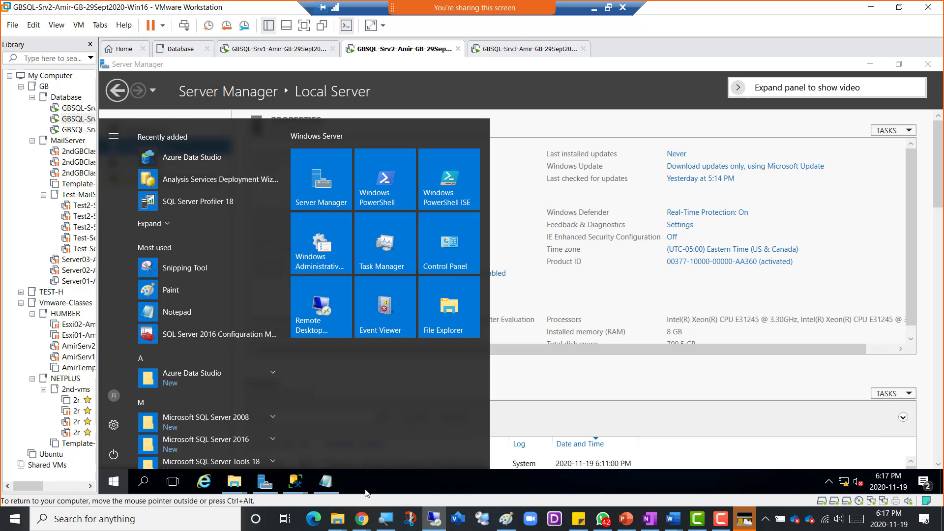
pyautogui.click(294, 483)
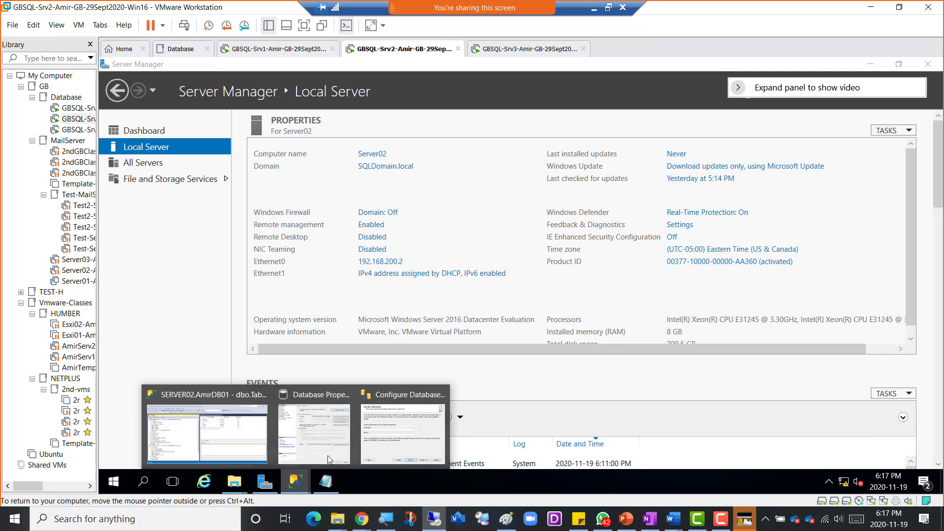
pyautogui.click(382, 438)
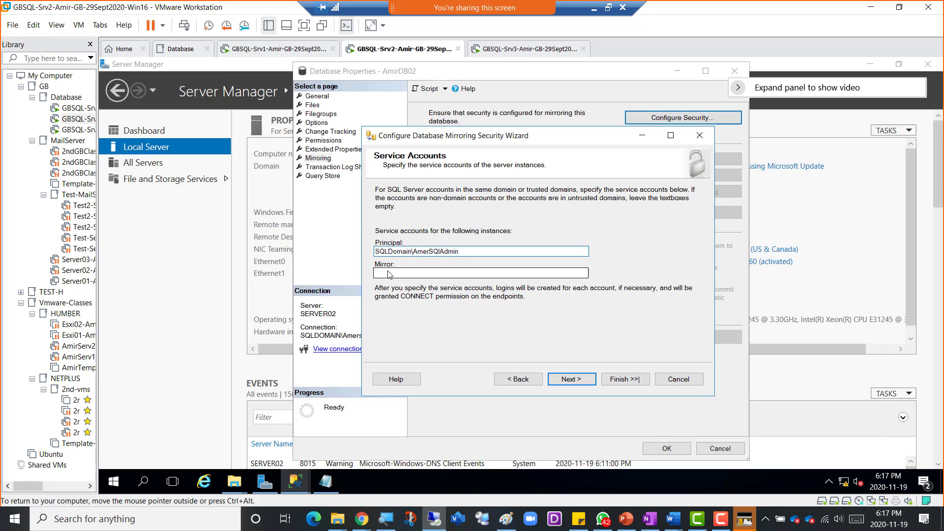
# - Paste the domain service account for the mirror and finish configuring both port-5022 endpoints
pyautogui.click(389, 274)
pyautogui.write('SQLDomain\\AmerSQIAdmin')
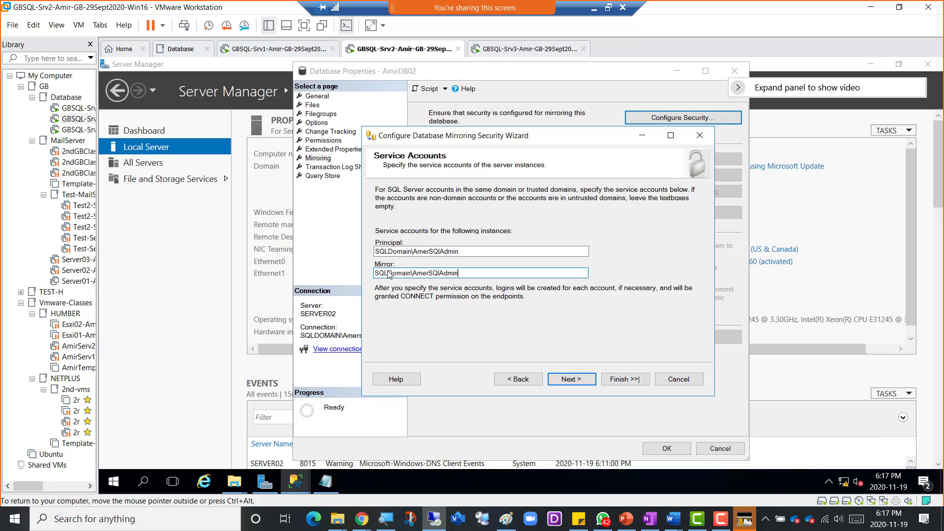
pyautogui.click(572, 380)
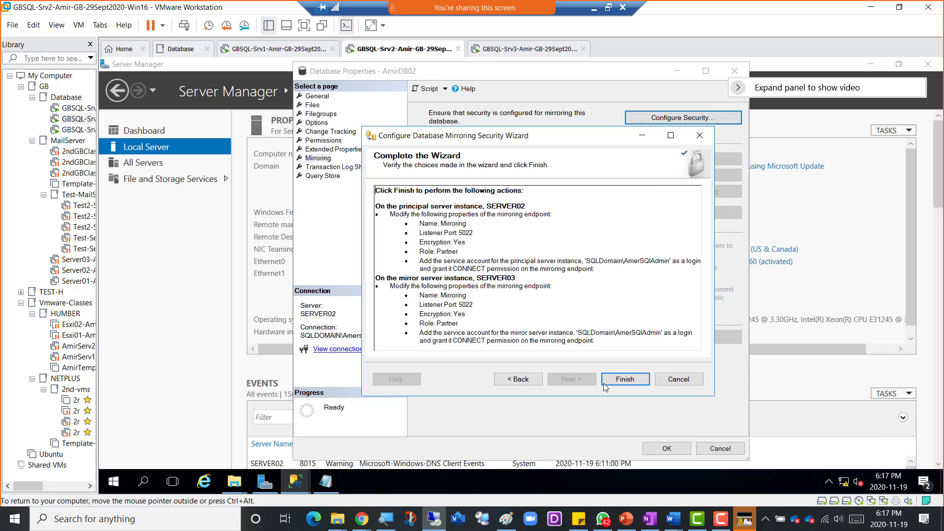
pyautogui.click(623, 380)
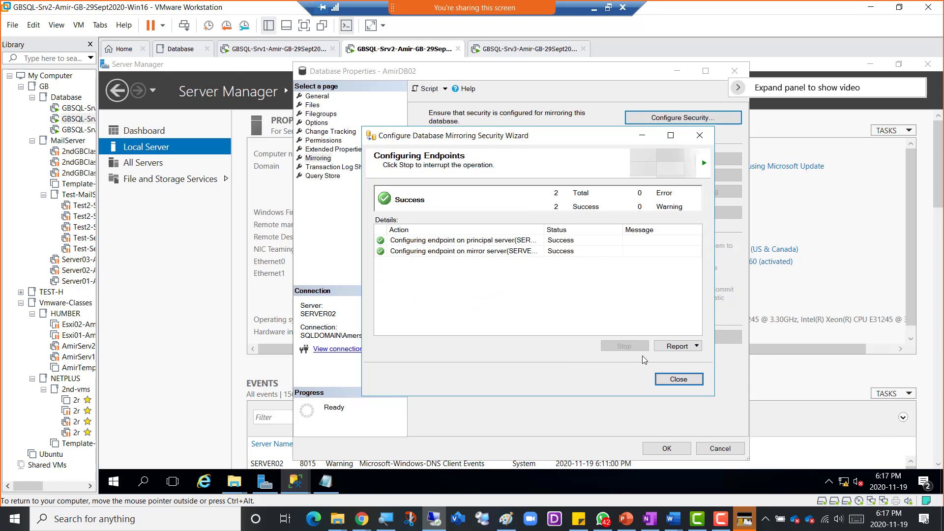
pyautogui.click(678, 379)
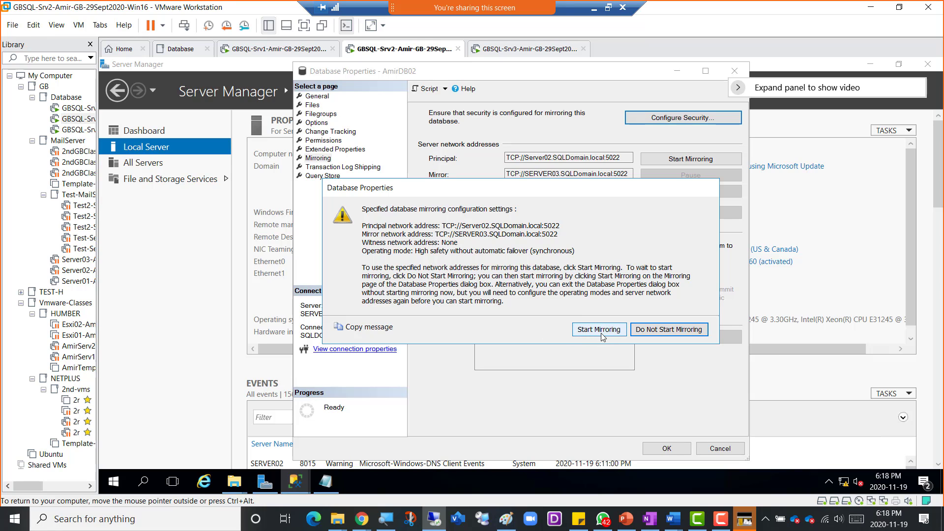
# - Start mirroring AmirDB02, verify the Synchronized status message, and close Database Properties
pyautogui.moveTo(560, 196); pyautogui.dragTo(552, 136)
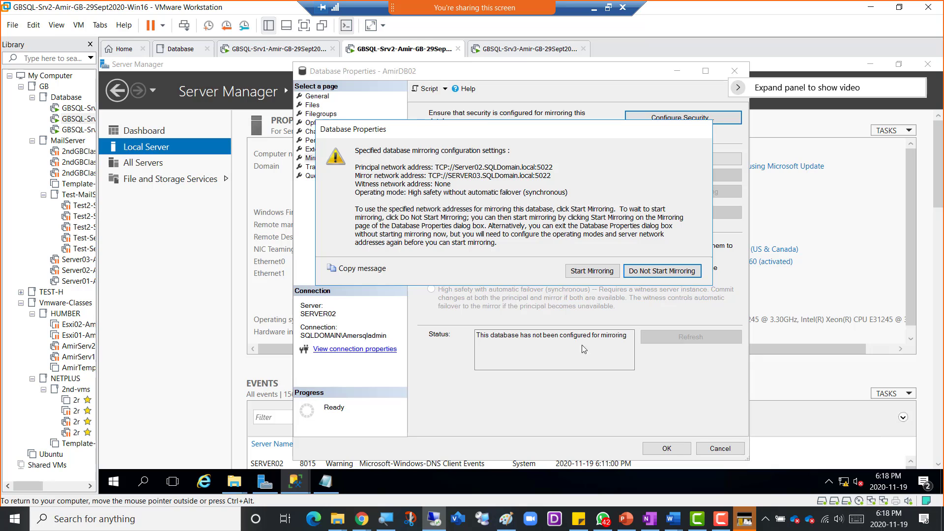
pyautogui.click(585, 271)
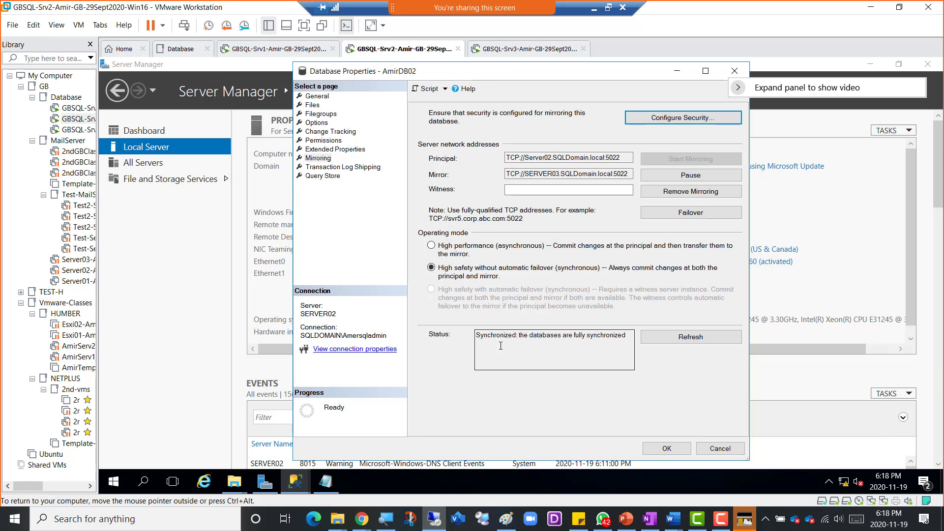
pyautogui.moveTo(518, 338); pyautogui.dragTo(630, 339)
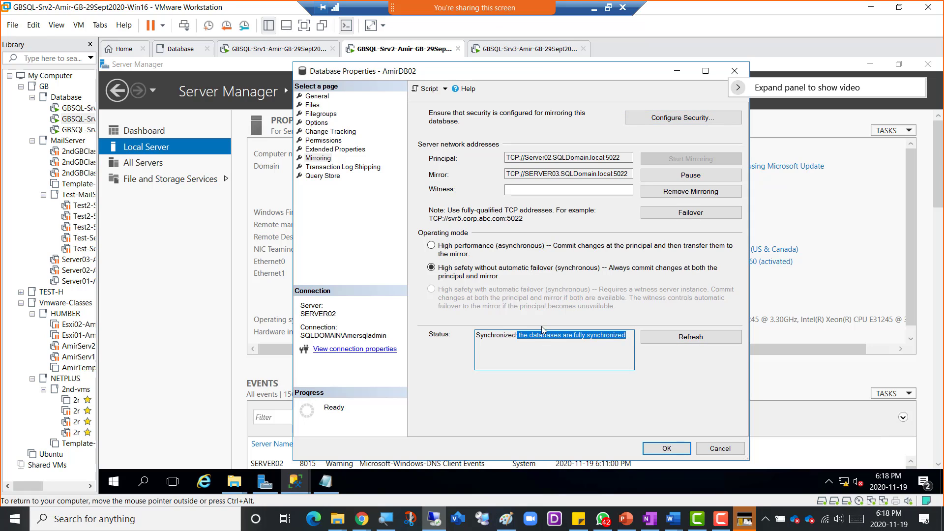
pyautogui.click(563, 351)
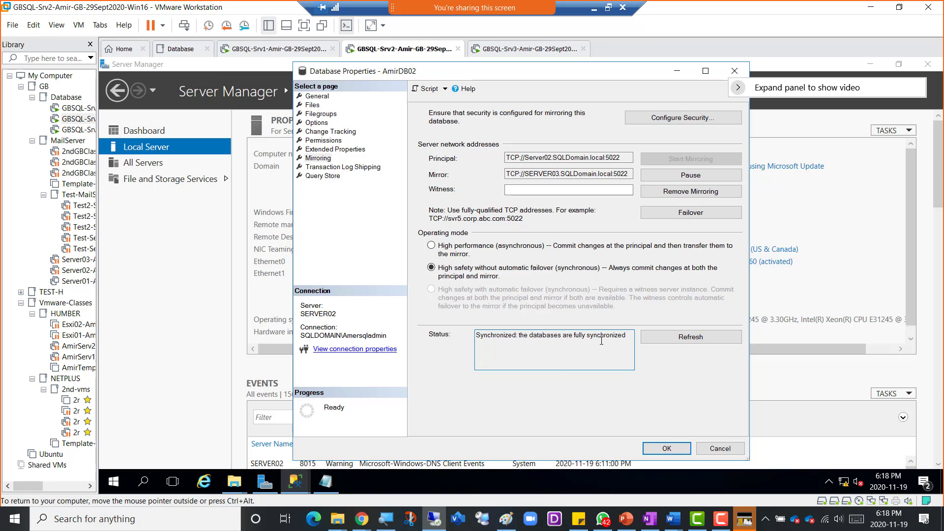
pyautogui.moveTo(626, 340); pyautogui.dragTo(506, 335)
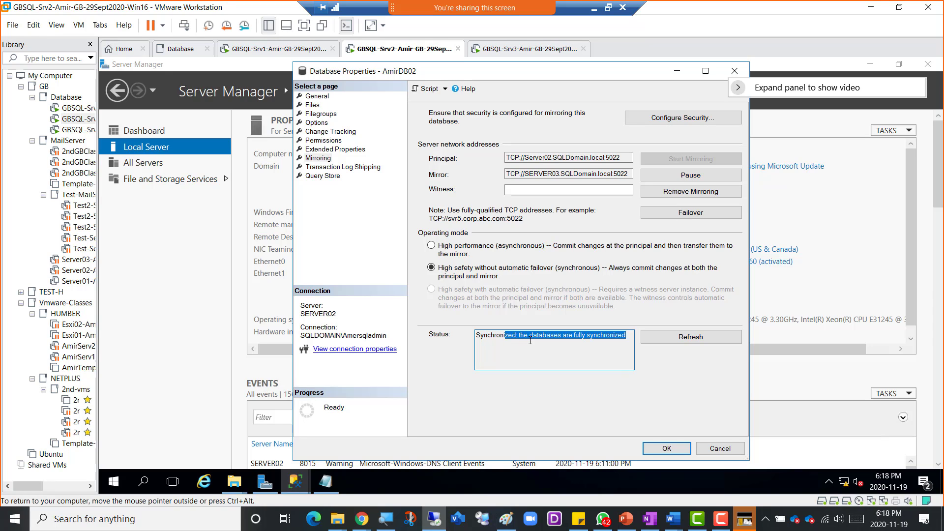
pyautogui.click(630, 336)
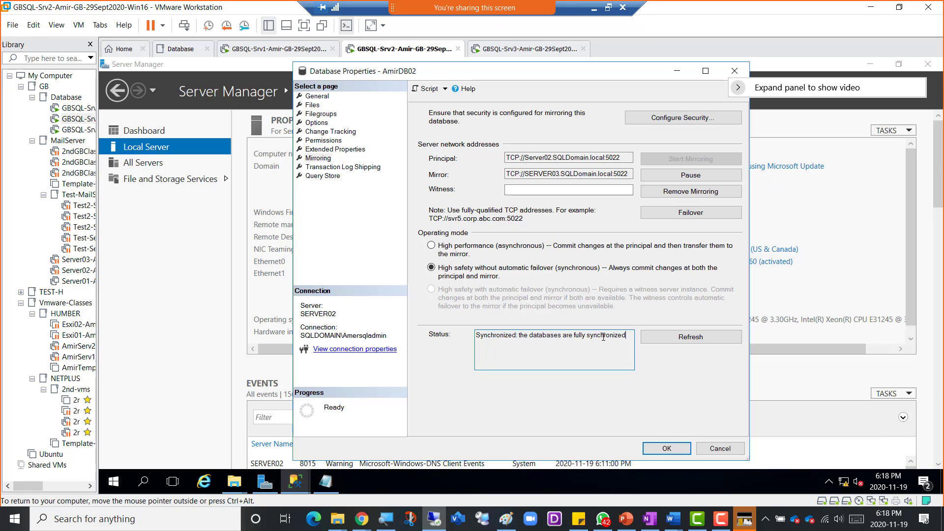
pyautogui.moveTo(615, 337); pyautogui.dragTo(547, 343)
pyautogui.click(632, 338)
pyautogui.click(660, 449)
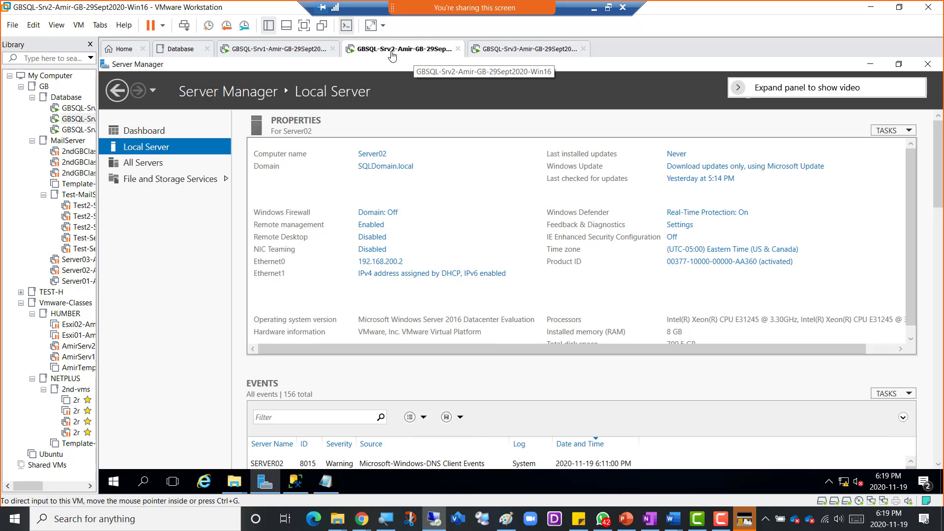
# - Compare AmirDB02 on SERVER02 (Principal, Synchronized) with SERVER03's copy (In Recovery) in Object Explorer
pyautogui.click(294, 487)
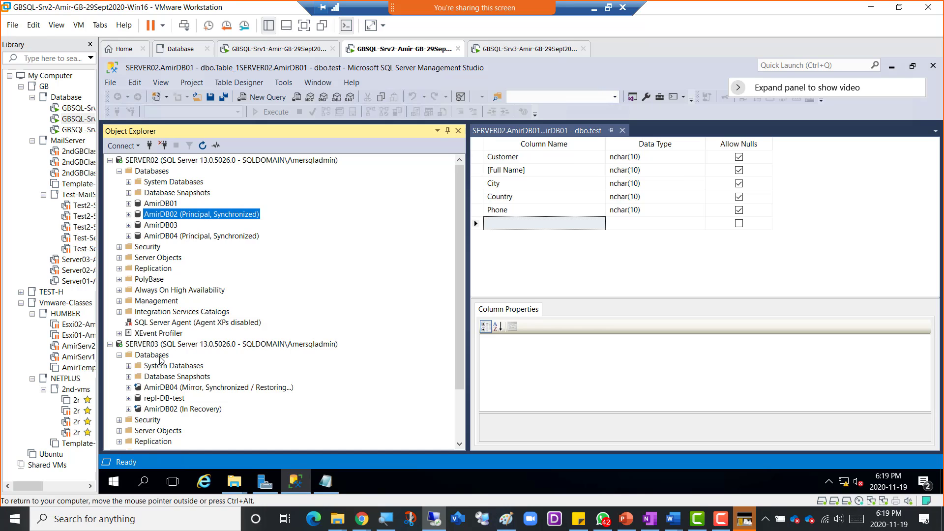
pyautogui.click(150, 162)
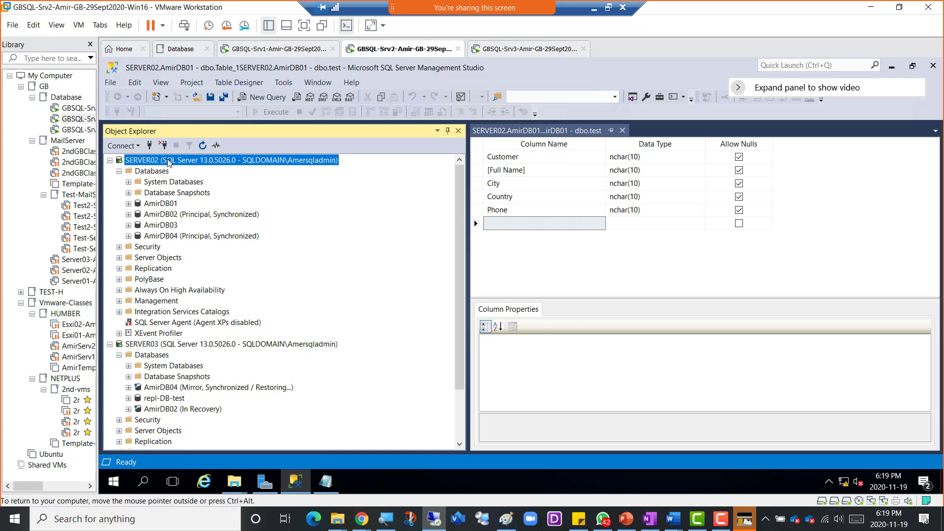
pyautogui.click(197, 216)
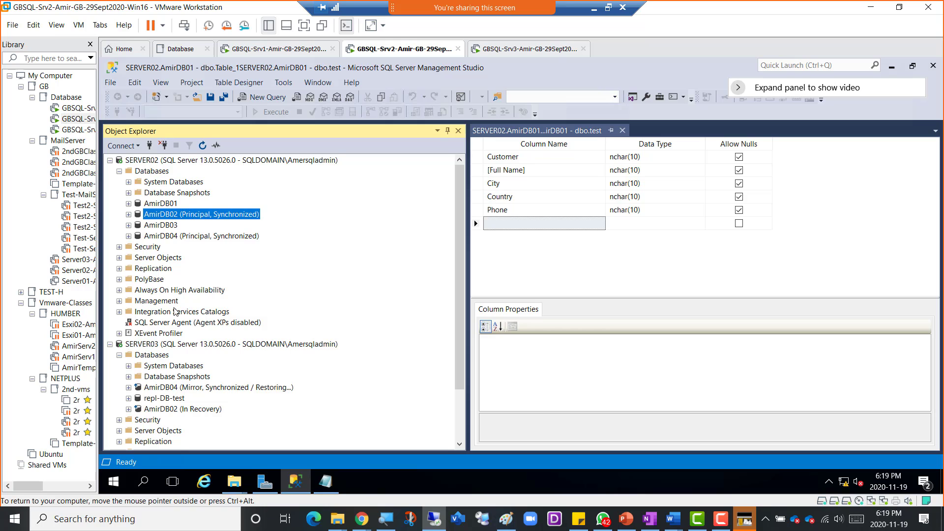
pyautogui.click(167, 345)
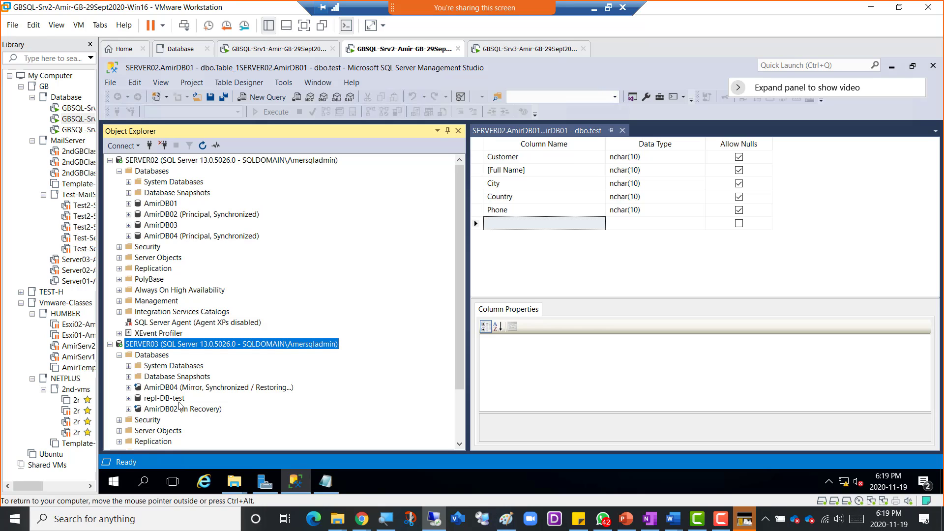
pyautogui.click(178, 411)
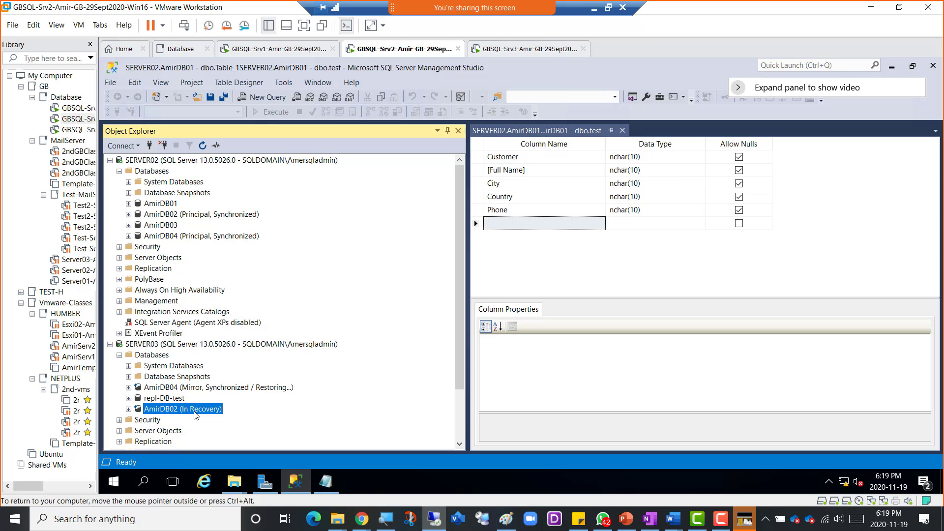
pyautogui.click(196, 218)
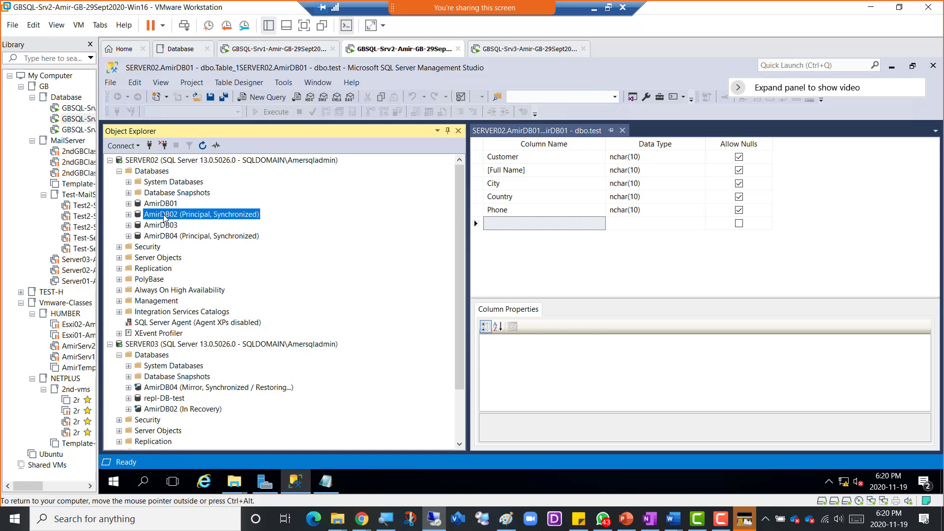
# - Open AmirDB02's Mirroring page through Tasks > Mirror and request a failover to SERVER03
pyautogui.rightClick(178, 218)
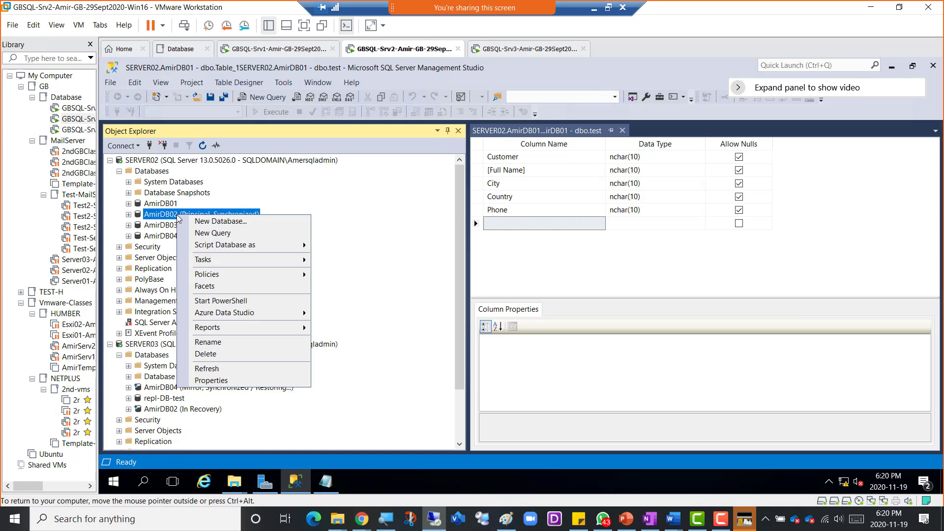
pyautogui.moveTo(231, 265)
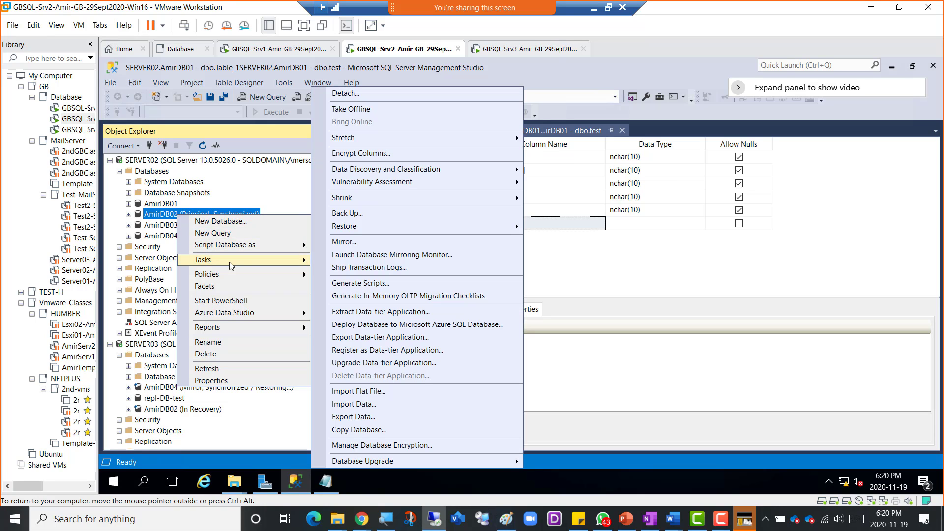
pyautogui.click(354, 243)
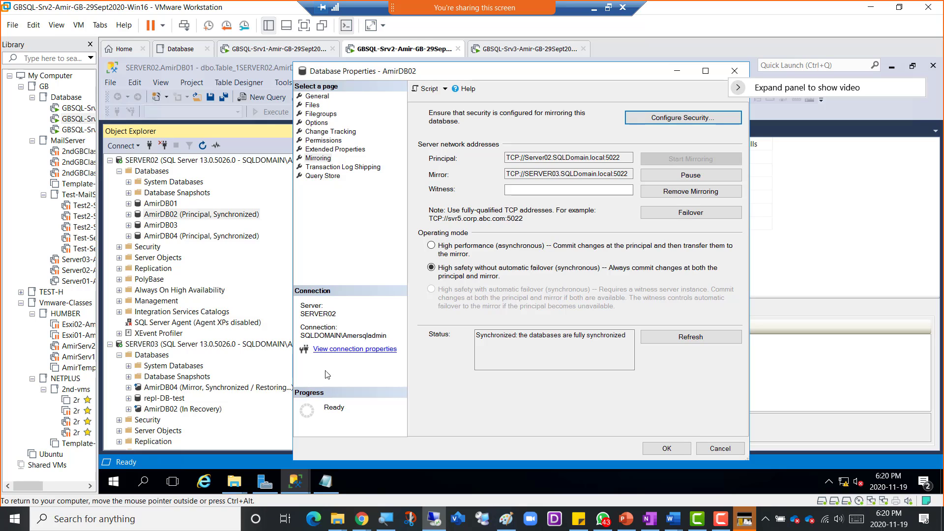
pyautogui.click(687, 217)
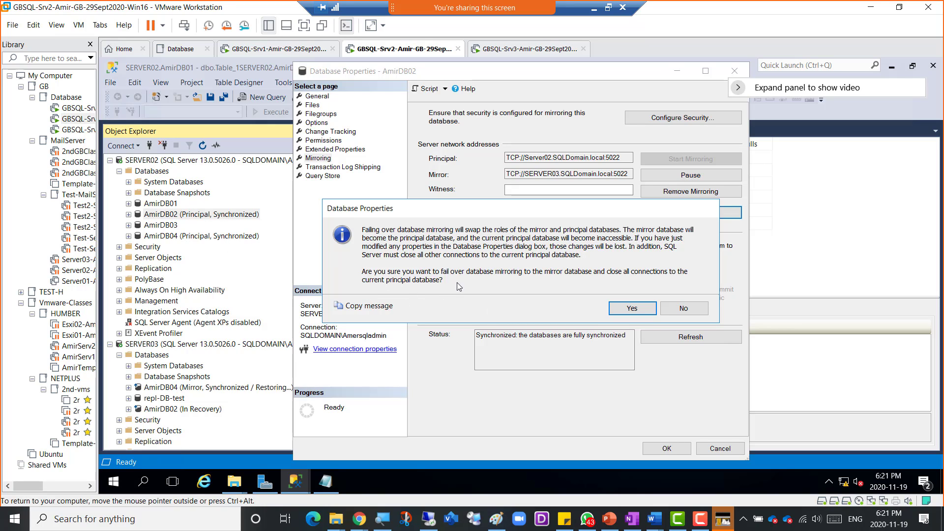
# - Confirm the failover and refresh SERVER02 and SERVER03 in Object Explorer
pyautogui.click(624, 308)
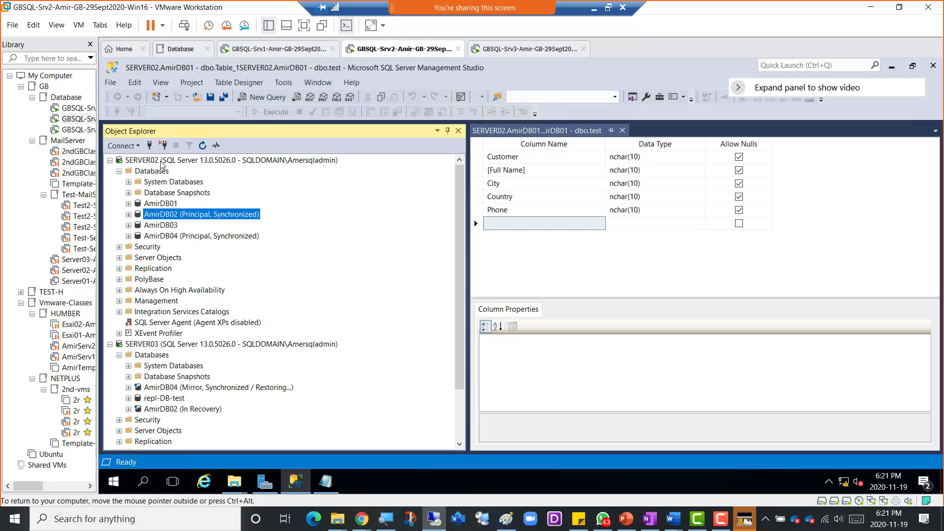
pyautogui.click(182, 161)
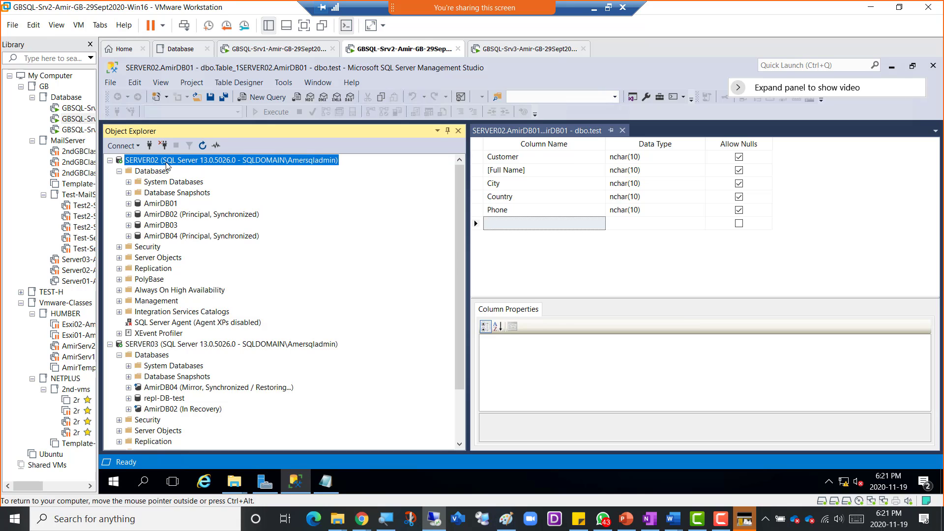
pyautogui.click(203, 146)
pyautogui.click(197, 280)
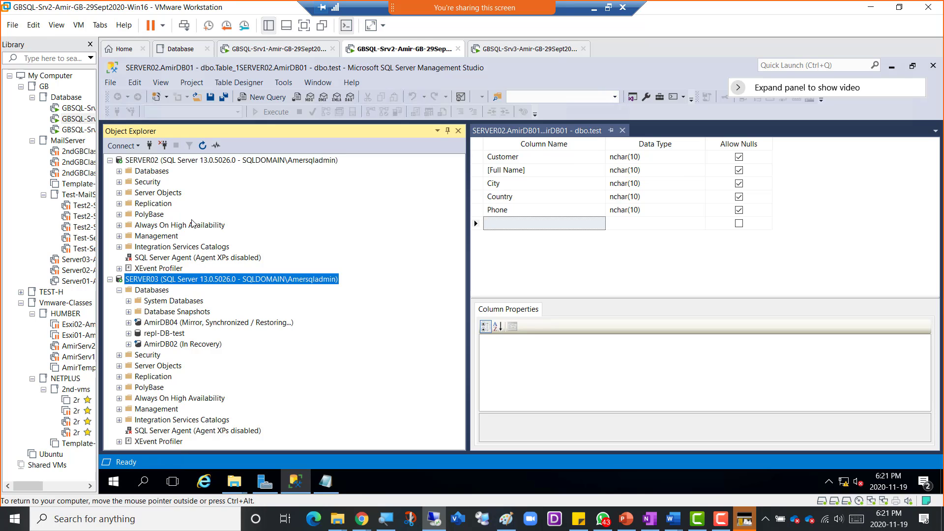
pyautogui.click(204, 147)
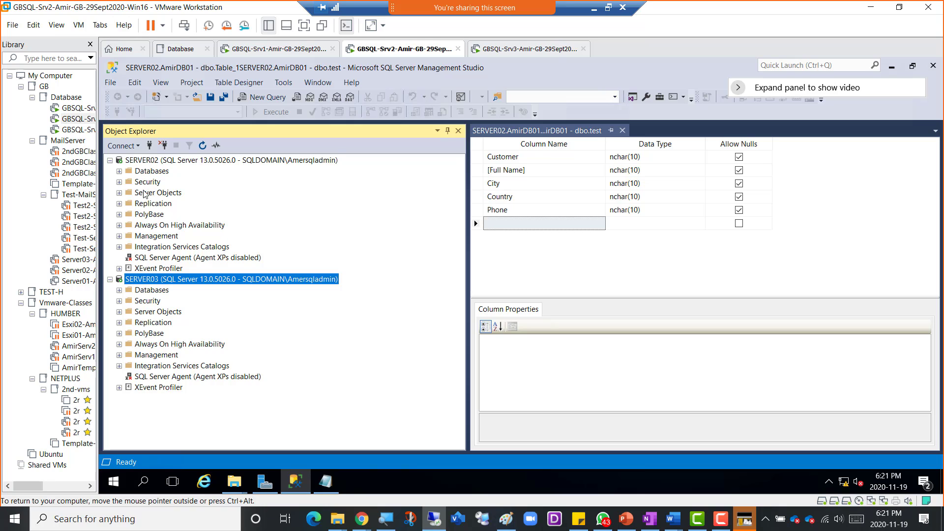
# - Expand both Databases folders to check AmirDB02 is Mirror on SERVER02 and Principal on SERVER03
pyautogui.click(119, 171)
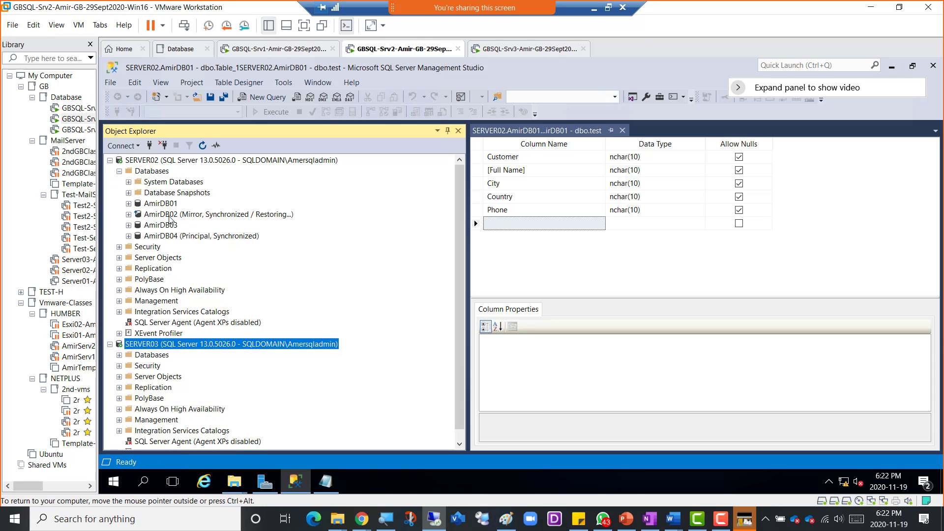
pyautogui.click(170, 215)
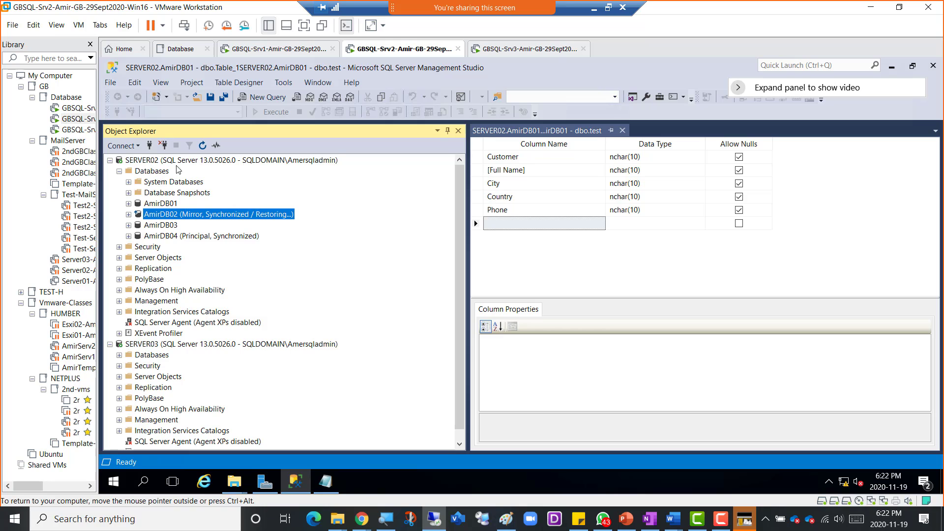
pyautogui.click(119, 355)
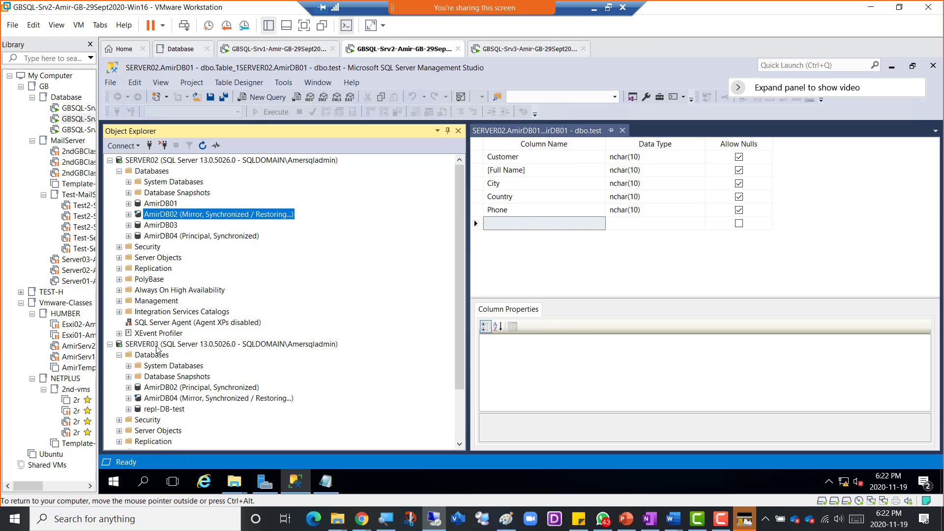
pyautogui.click(174, 388)
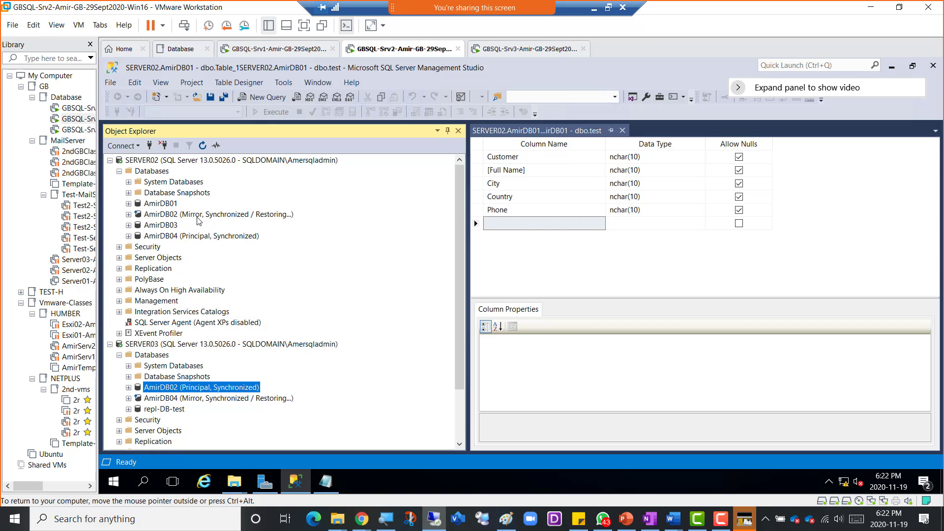
# - Fail SERVER03's AmirDB02 back to SERVER02 from its Mirroring page and confirm with Yes
pyautogui.rightClick(217, 391)
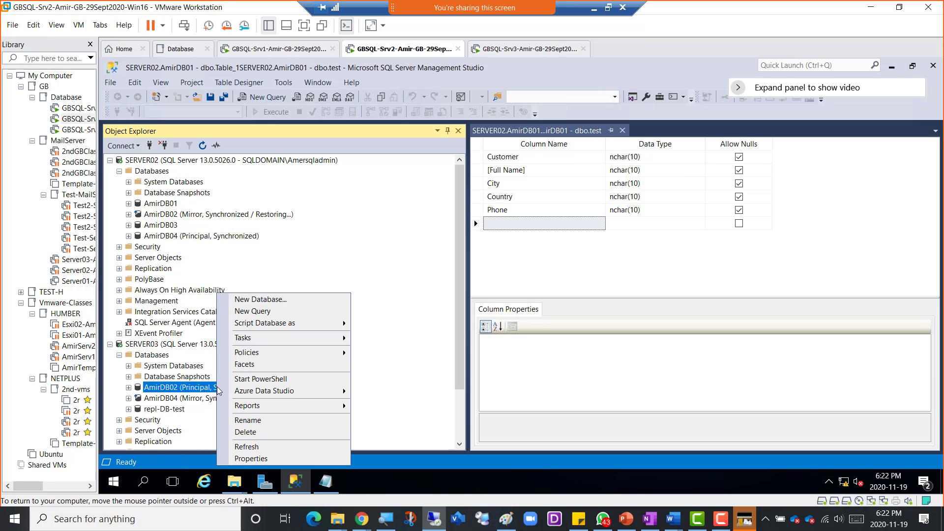
pyautogui.moveTo(290, 339)
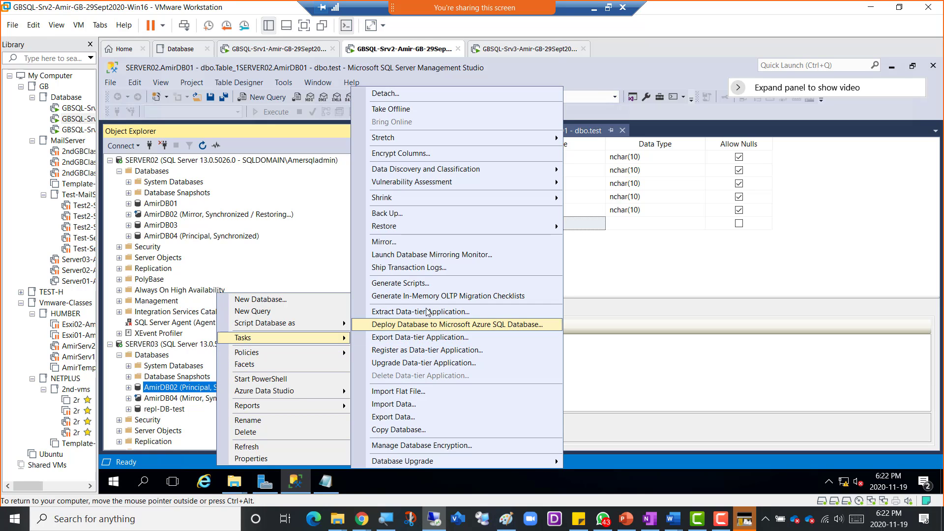
pyautogui.click(420, 242)
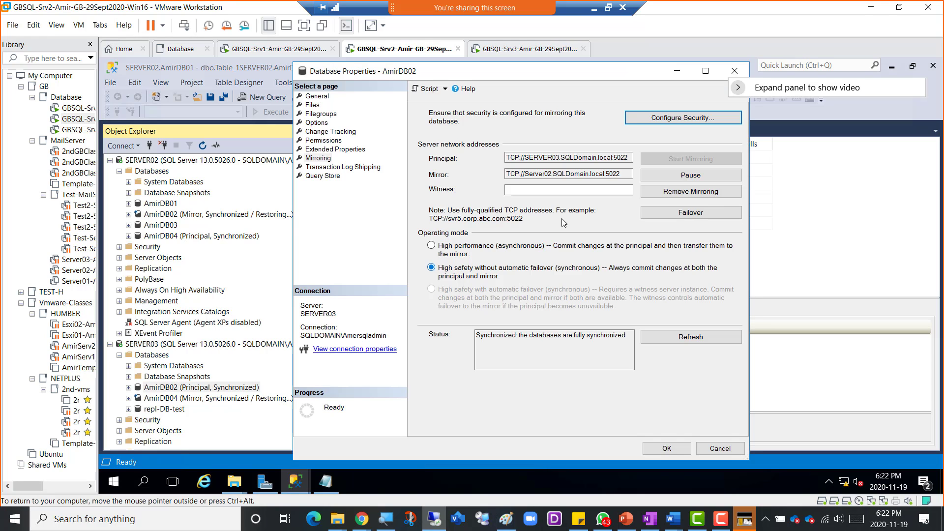
pyautogui.click(697, 212)
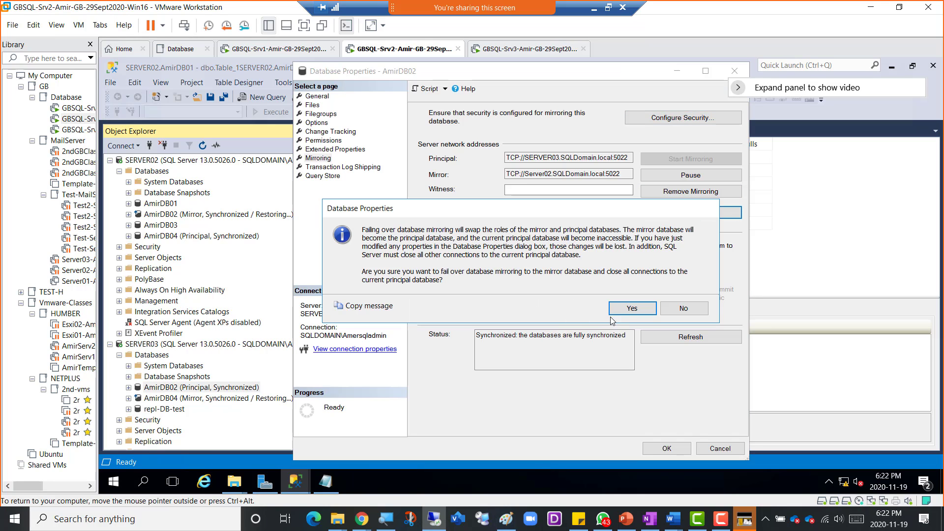
pyautogui.click(626, 310)
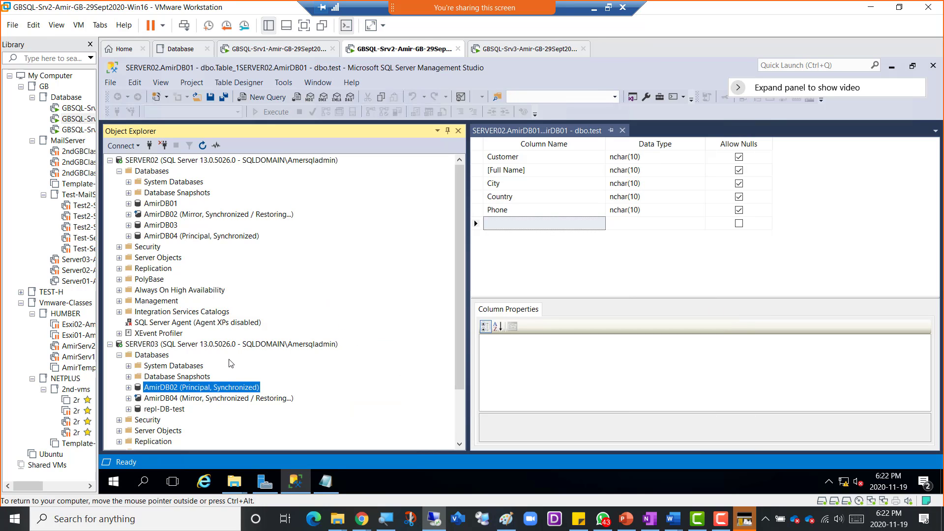
# - Refresh both servers and expand their databases to confirm SERVER02 is Principal and SERVER03 Mirror
pyautogui.click(231, 166)
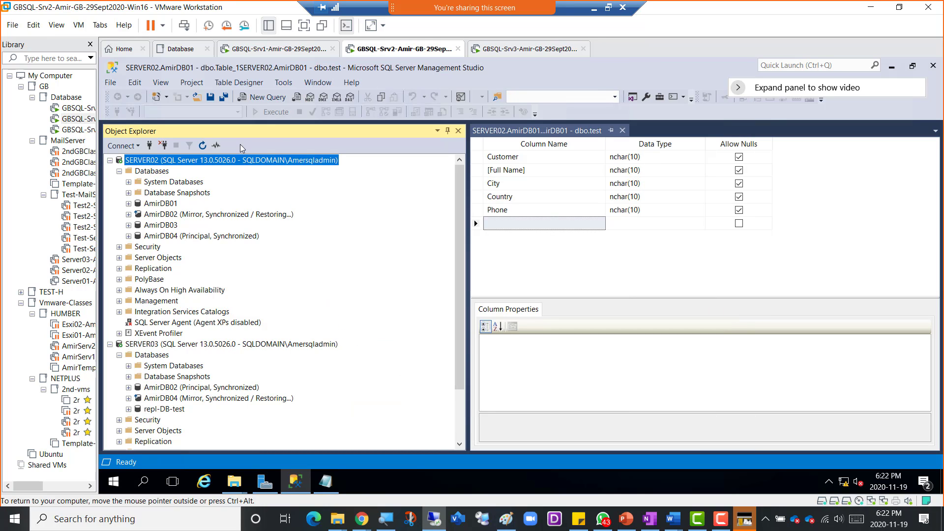
pyautogui.click(203, 145)
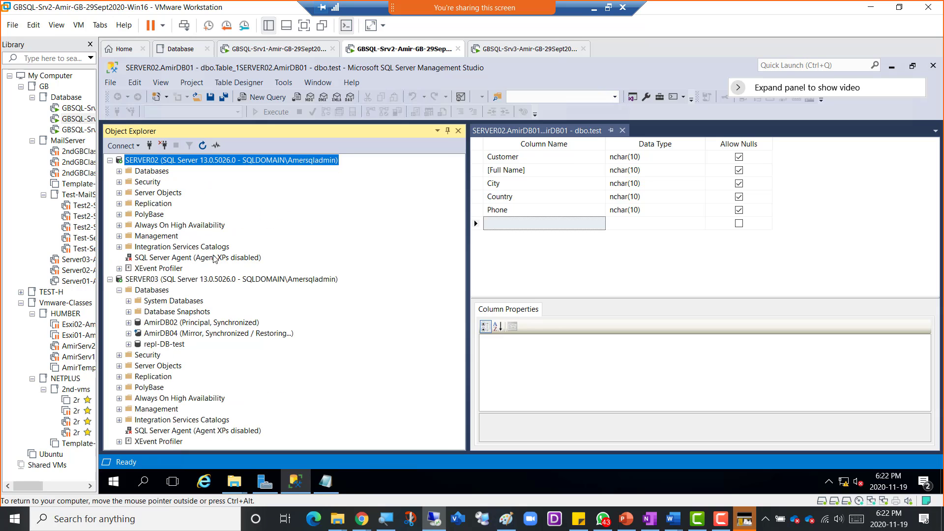
pyautogui.click(210, 280)
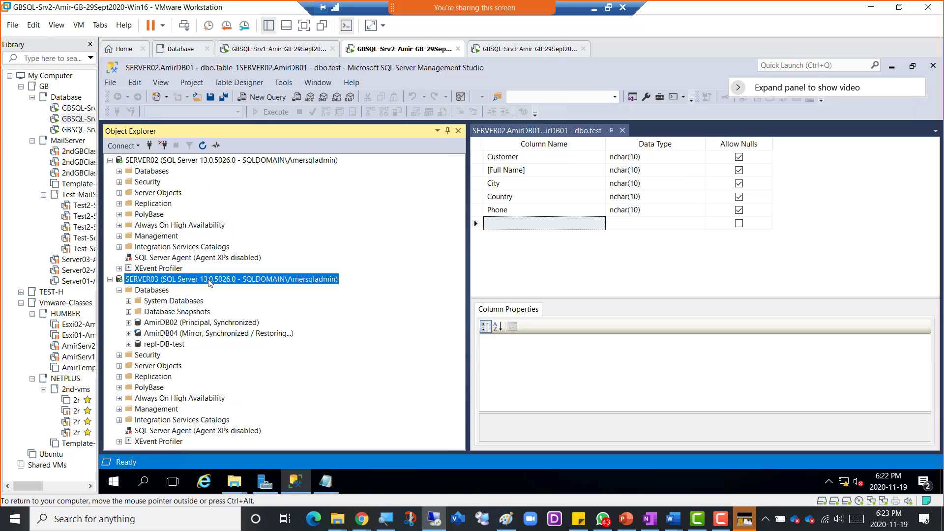
pyautogui.click(202, 145)
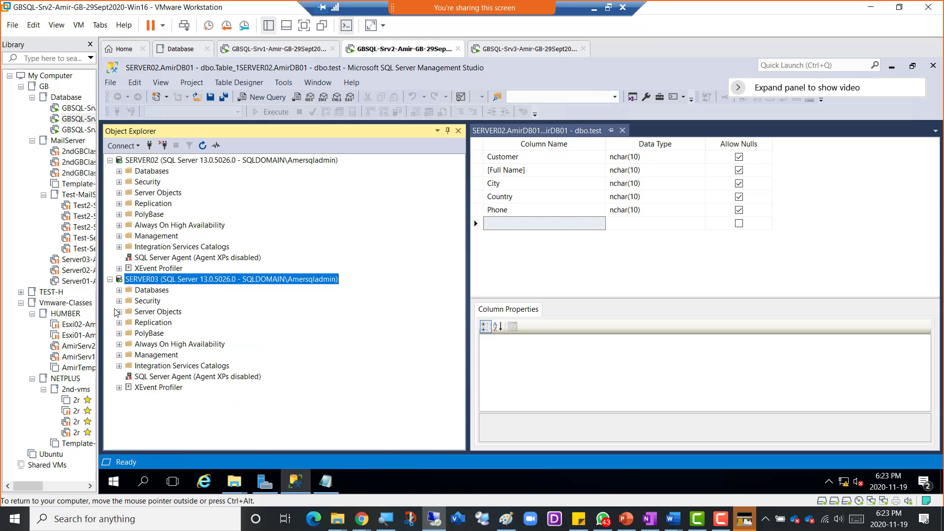
pyautogui.click(119, 291)
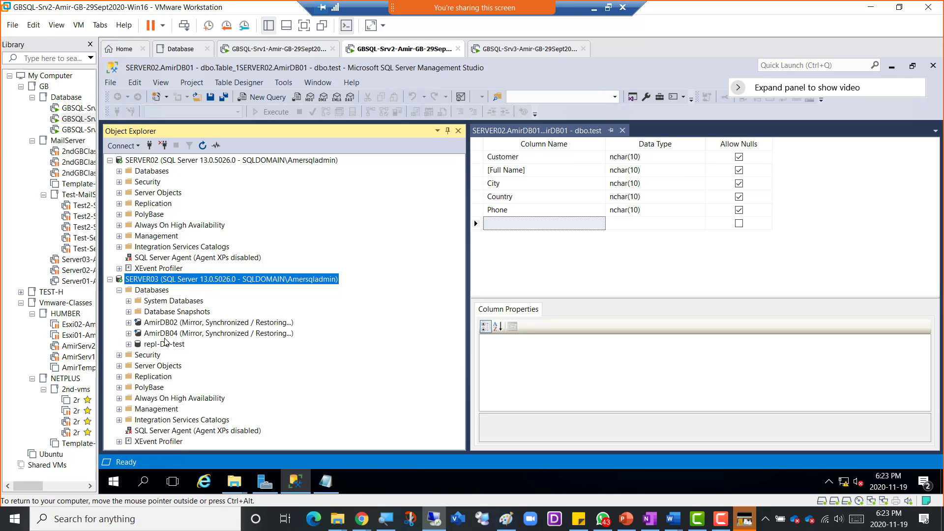
pyautogui.click(197, 323)
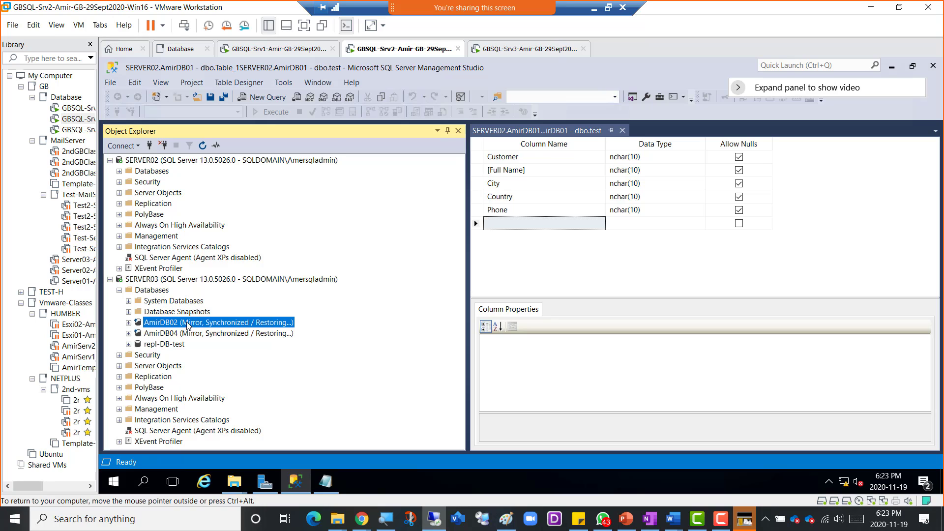
pyautogui.click(119, 204)
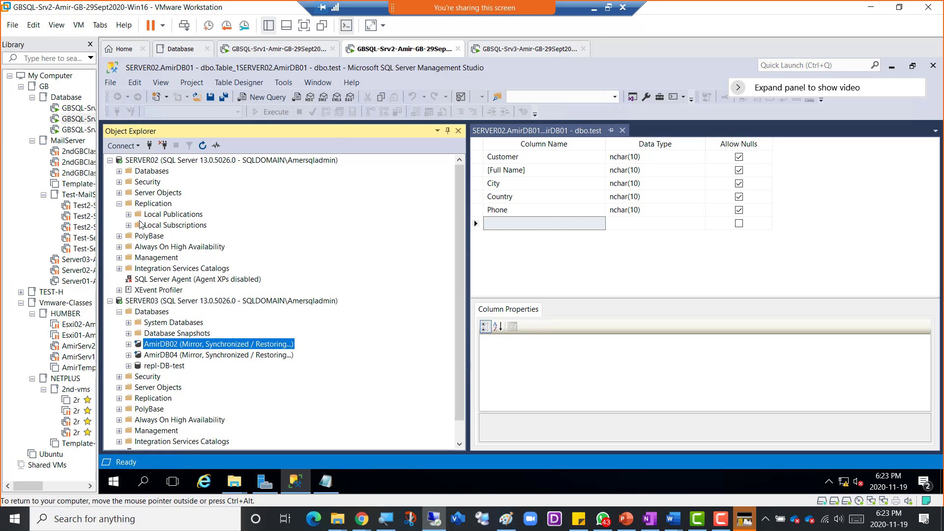
pyautogui.click(120, 204)
pyautogui.click(119, 171)
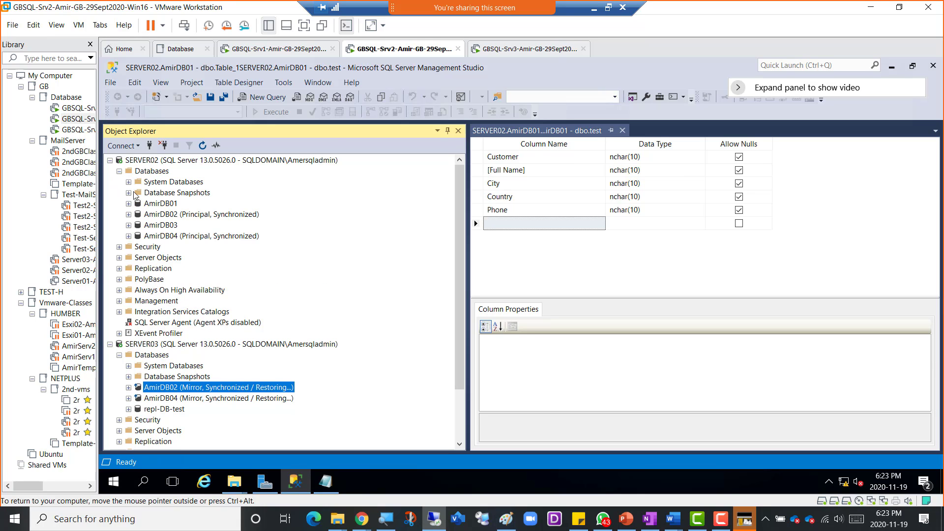
pyautogui.click(197, 216)
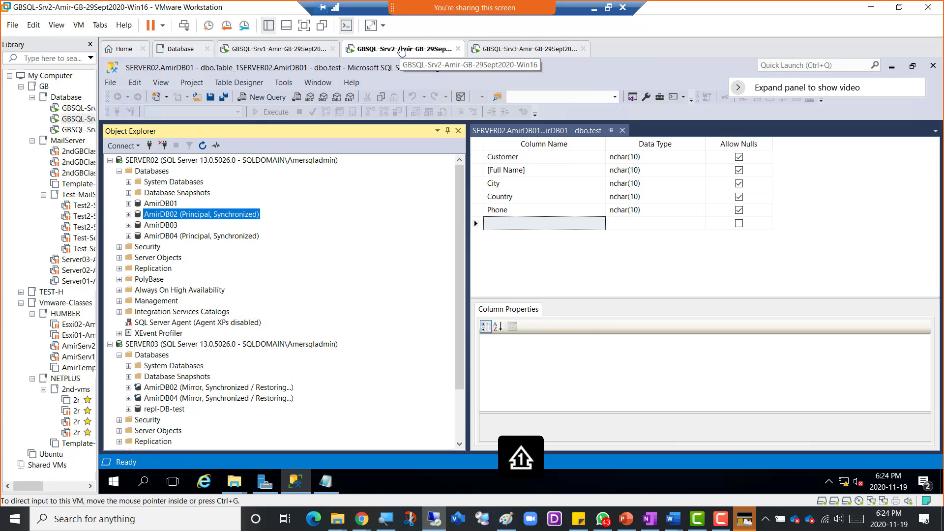
# - Minimize VMware, open a new Paint window, and switch to the Replication deck at slide 5
pyautogui.click(595, 11)
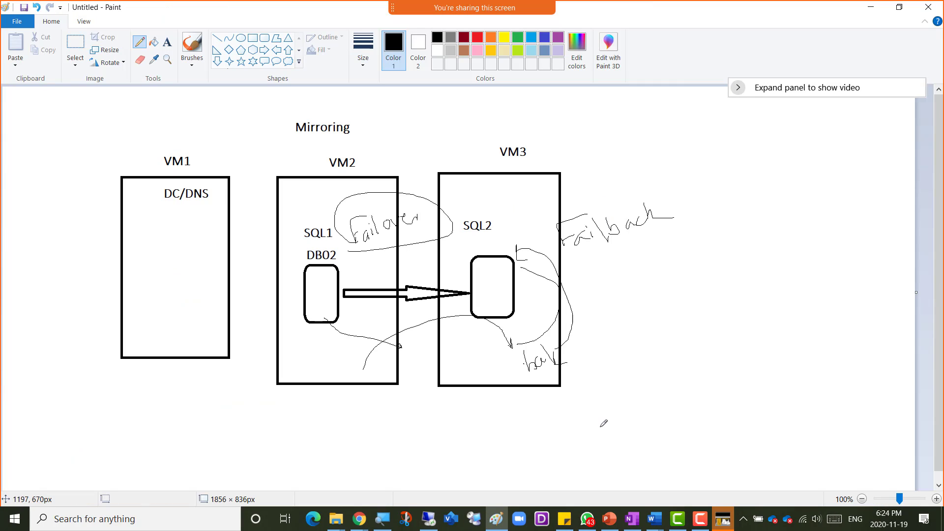
pyautogui.rightClick(494, 521)
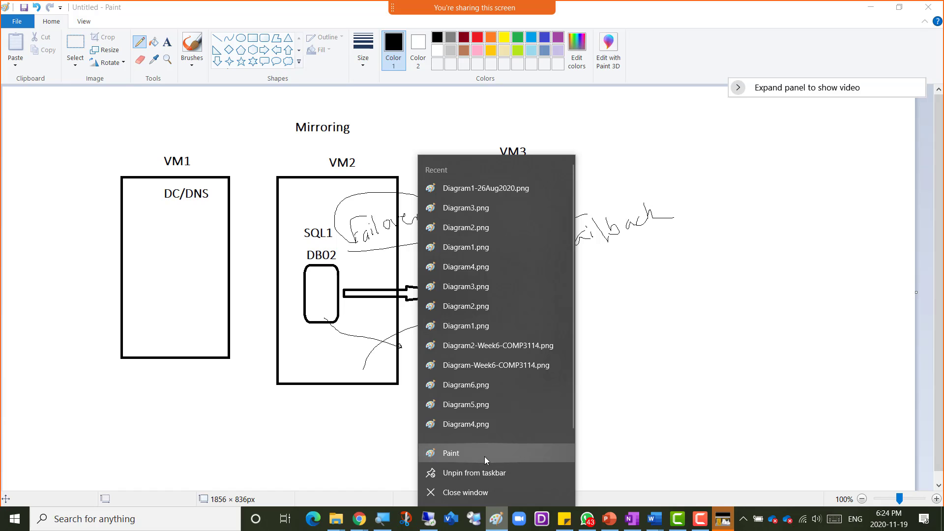
pyautogui.click(485, 456)
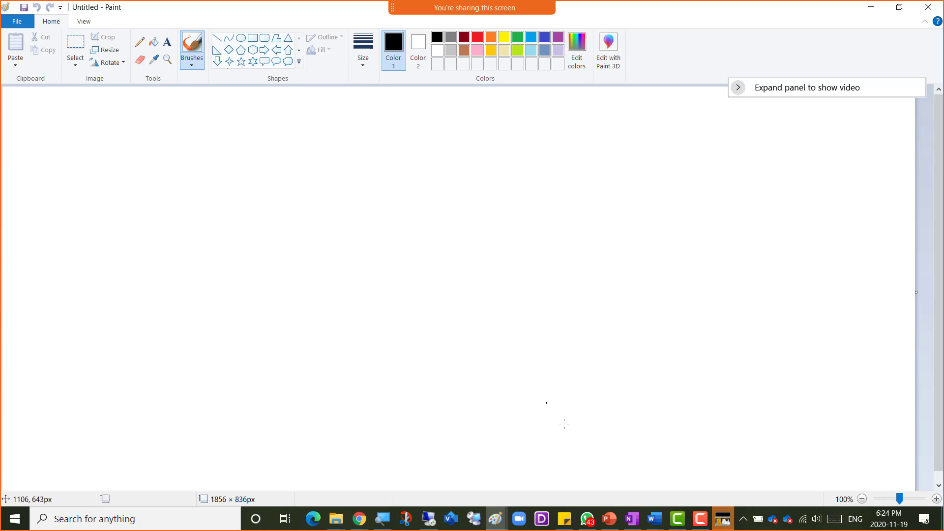
pyautogui.click(613, 526)
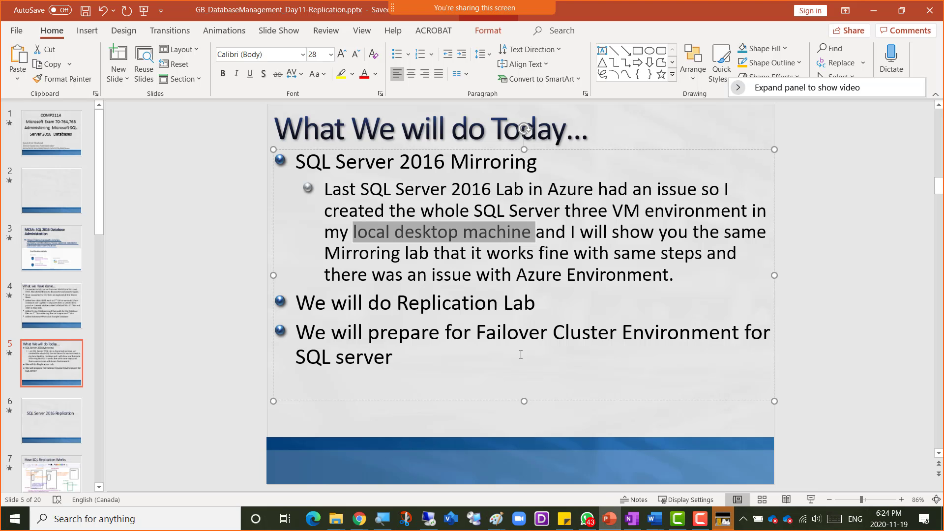
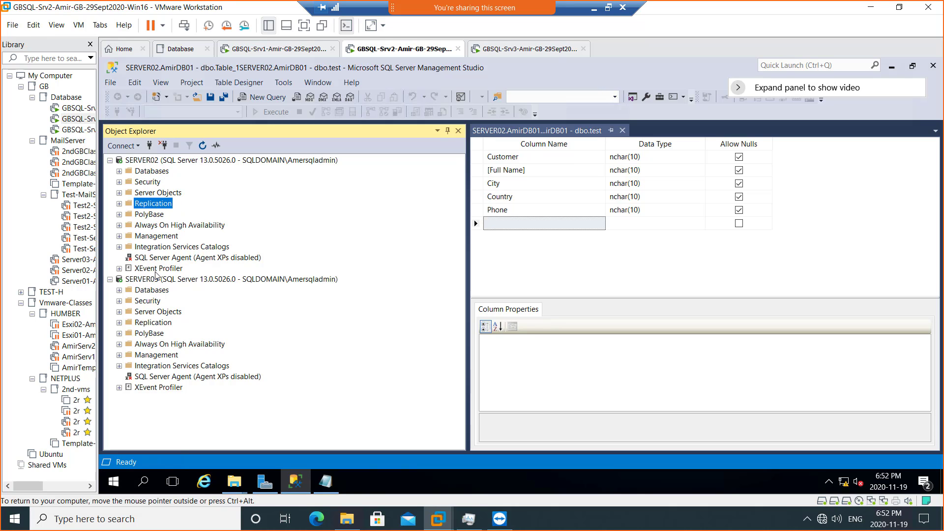
# - Compare the Replication folders under SERVER03 and SERVER02, then bring up PowerPoint slide 17
pyautogui.click(150, 323)
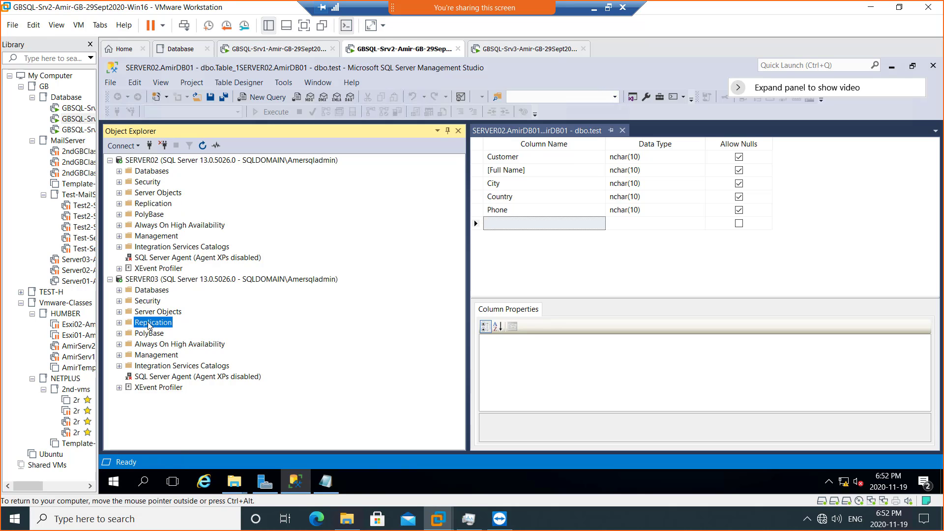
pyautogui.click(162, 209)
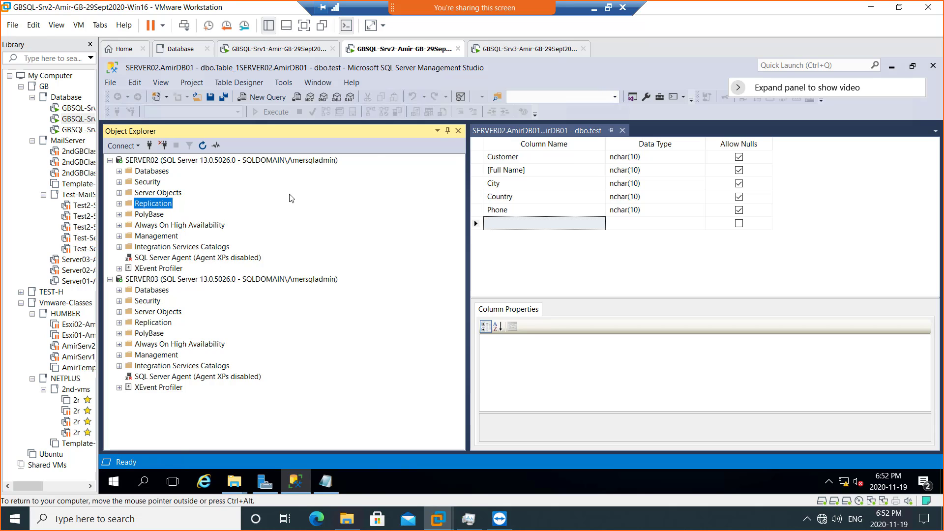
pyautogui.click(595, 9)
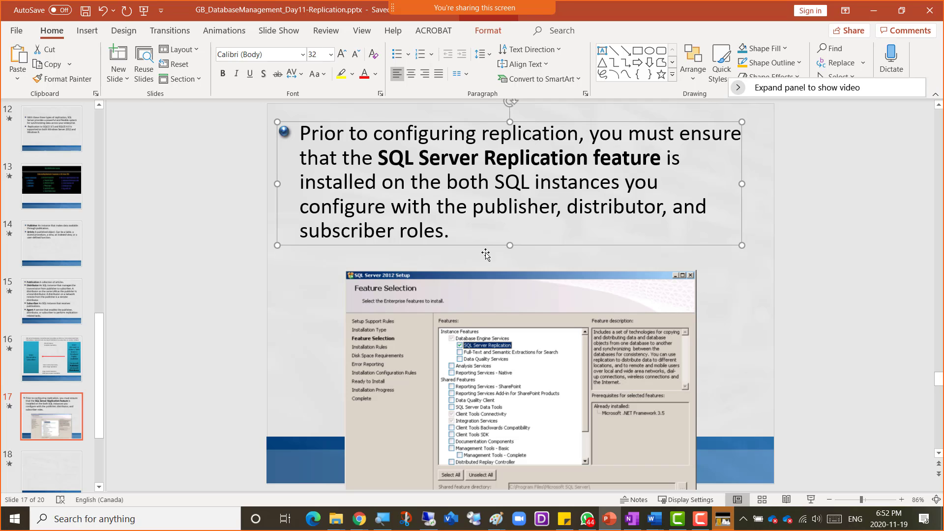
# - Return to the SERVER02 virtual machine and bring up the Logs (F:) explorer window
pyautogui.click(427, 520)
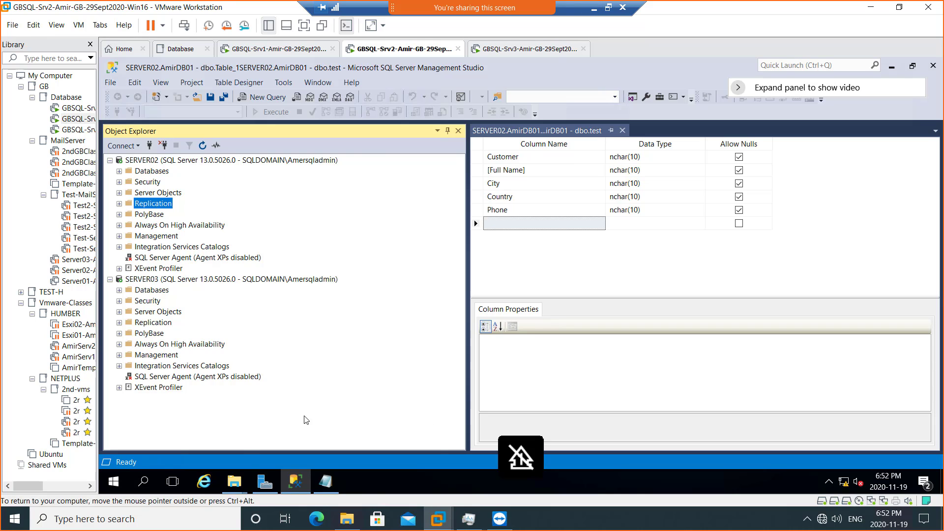
pyautogui.click(236, 482)
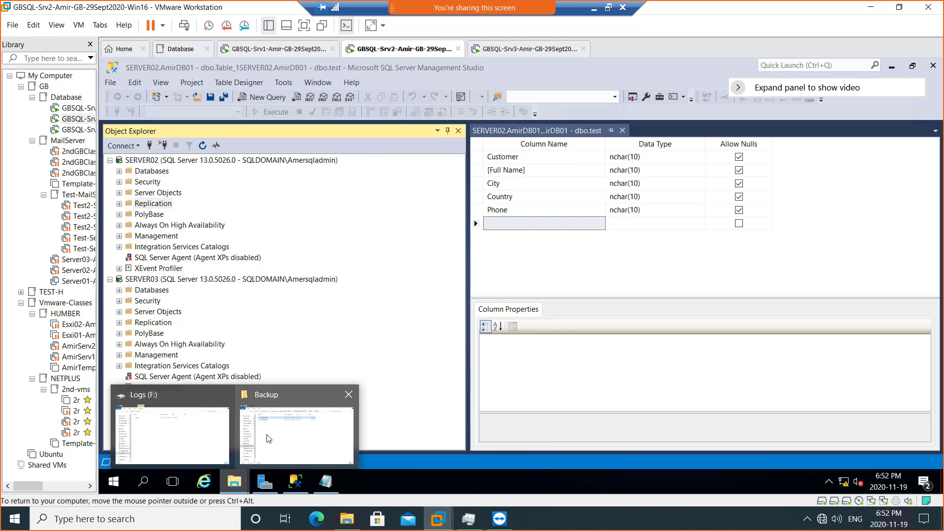
pyautogui.click(184, 430)
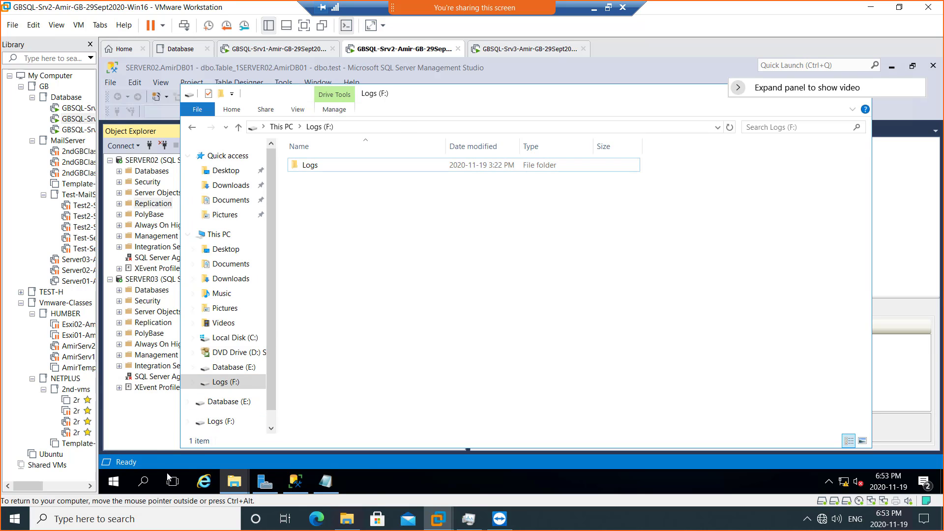
# - Search Start for 'control' and launch Control Panel from the results
pyautogui.click(144, 487)
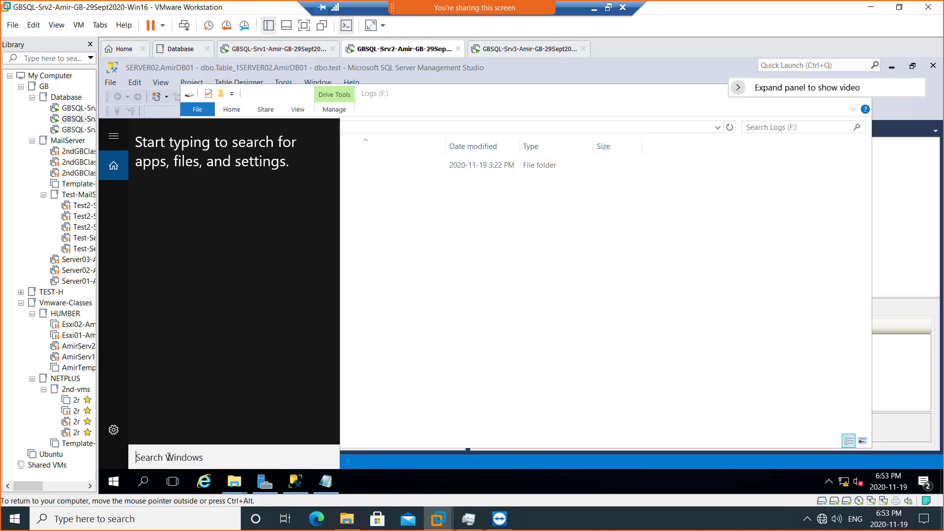
pyautogui.write('progr')
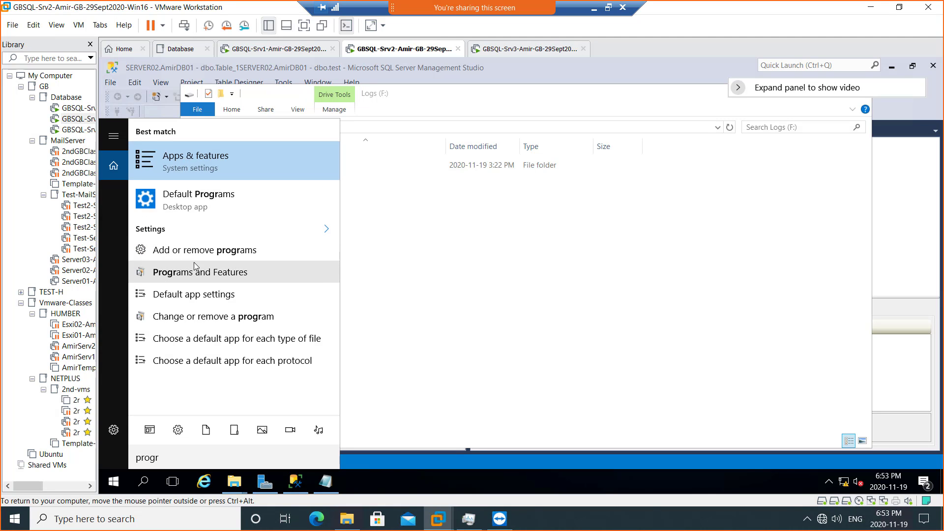
pyautogui.moveTo(160, 459); pyautogui.dragTo(135, 460)
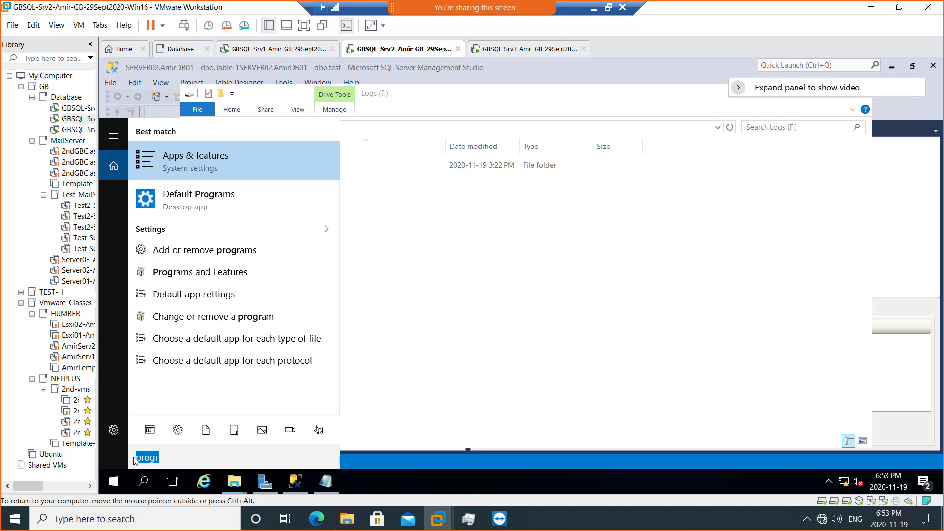
pyautogui.write('contro')
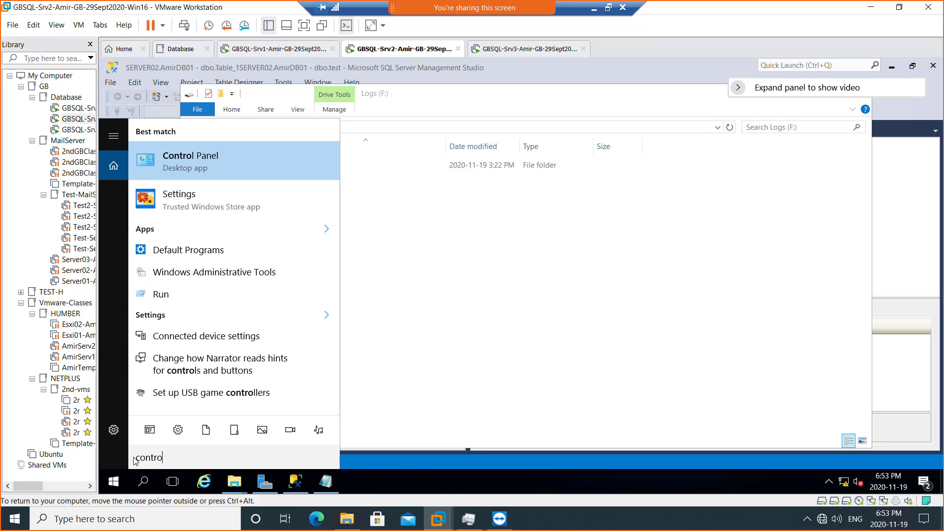
pyautogui.click(225, 169)
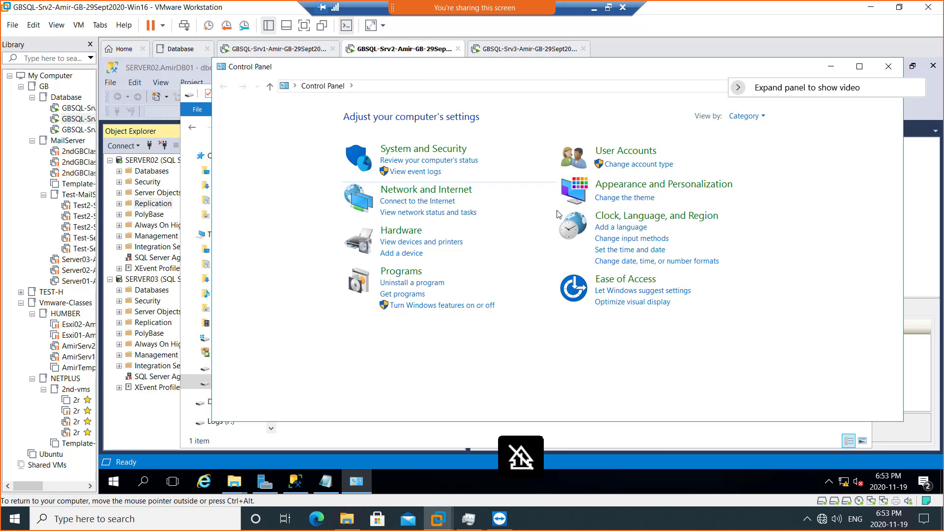
# - Go to Programs and Features and select Microsoft SQL Server 2016 (64-bit) for changes
pyautogui.click(401, 272)
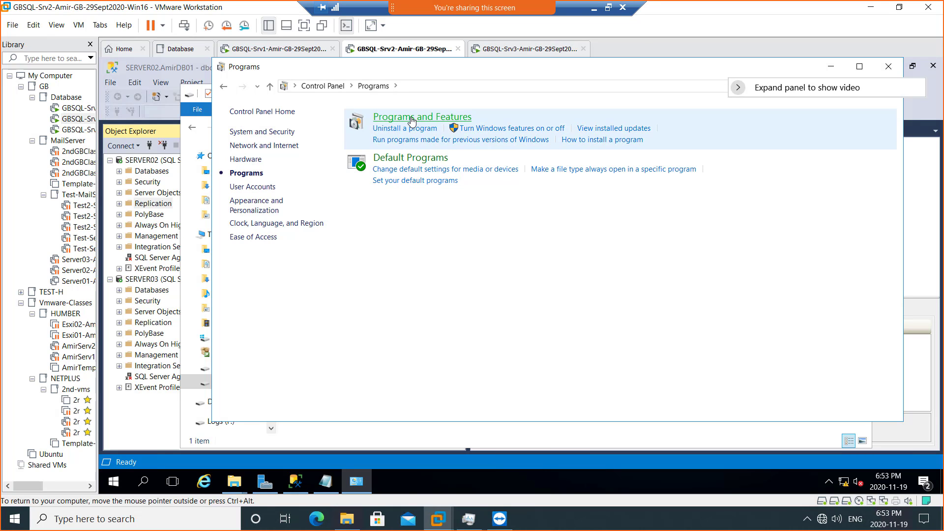
pyautogui.click(412, 119)
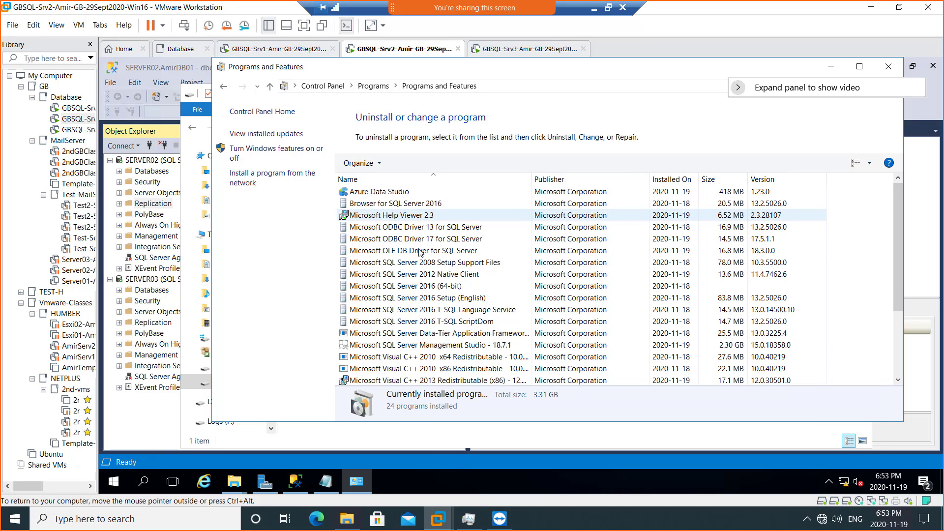
pyautogui.click(428, 290)
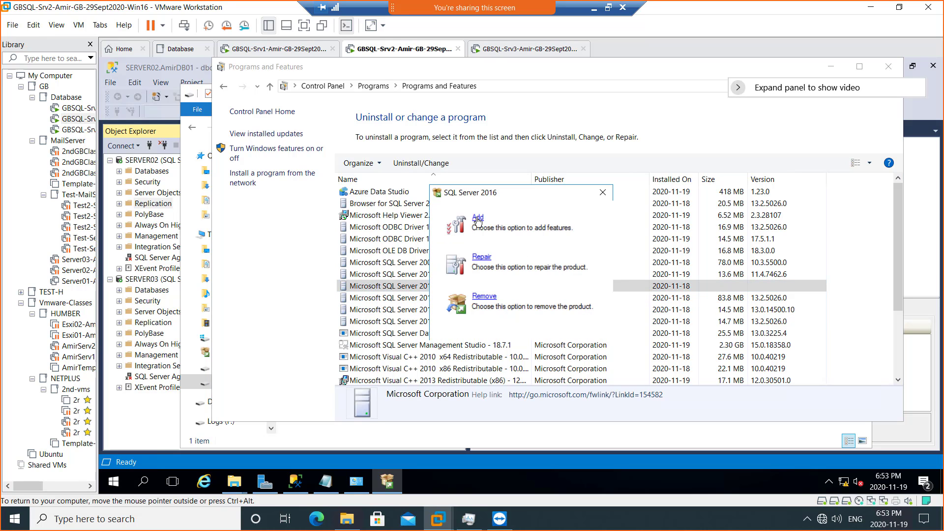
# - Choose Add and use DVD Drive (D:) SQL2016_x64_ENU as the installation media
pyautogui.click(478, 218)
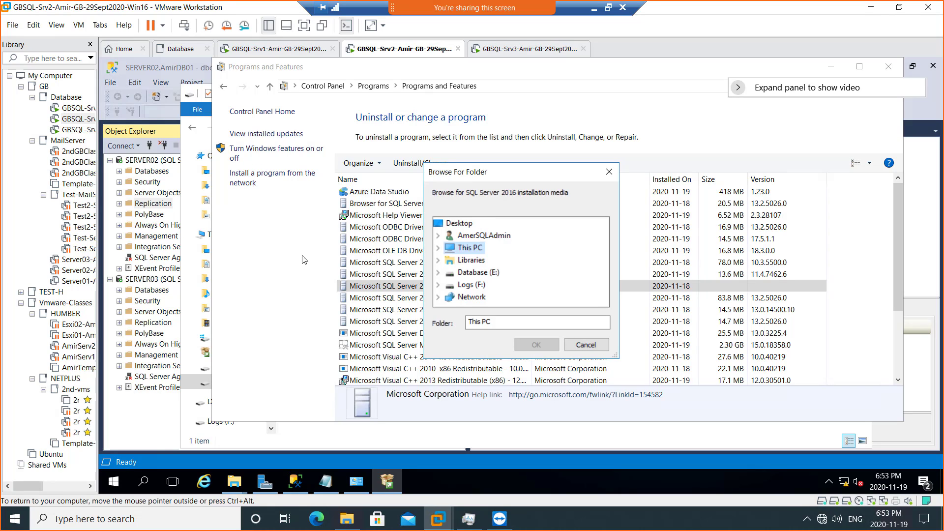
pyautogui.click(438, 248)
pyautogui.scroll(-3, 508, 285)
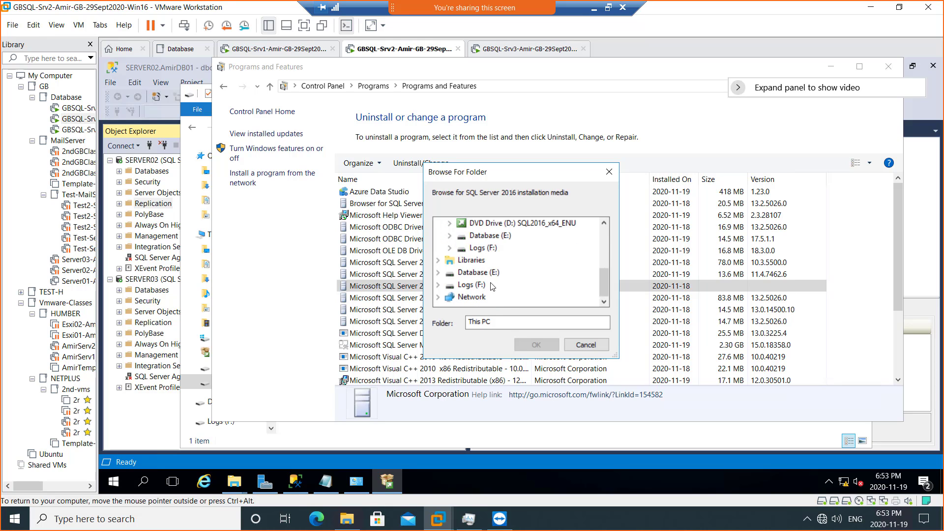
pyautogui.scroll(1, 522, 262)
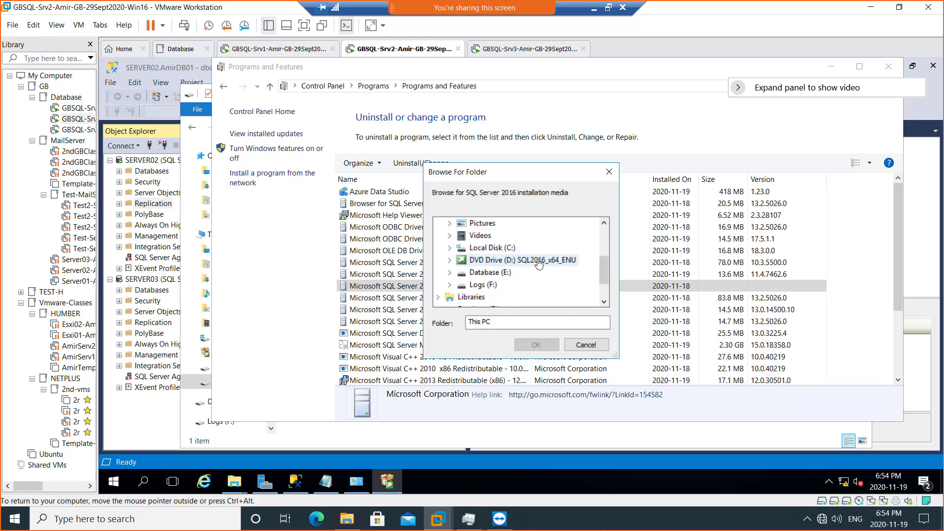
pyautogui.doubleClick(539, 264)
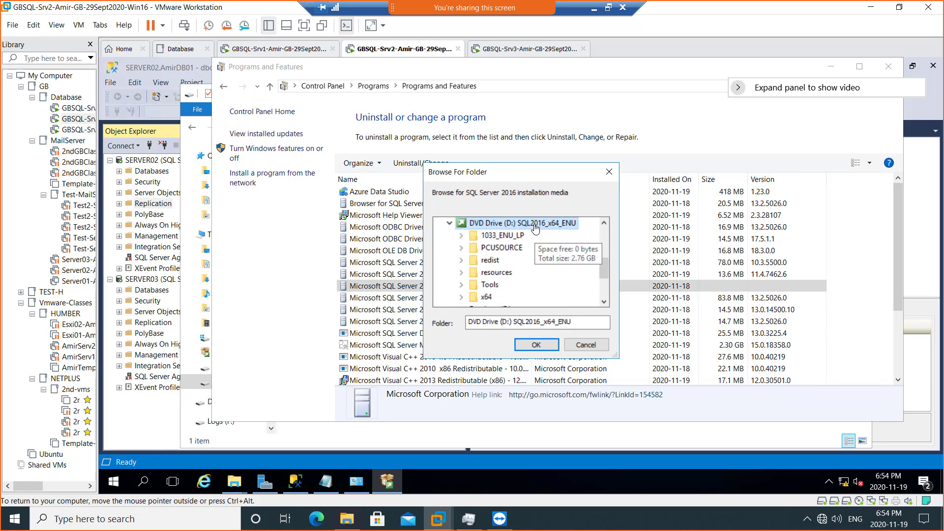
pyautogui.click(536, 344)
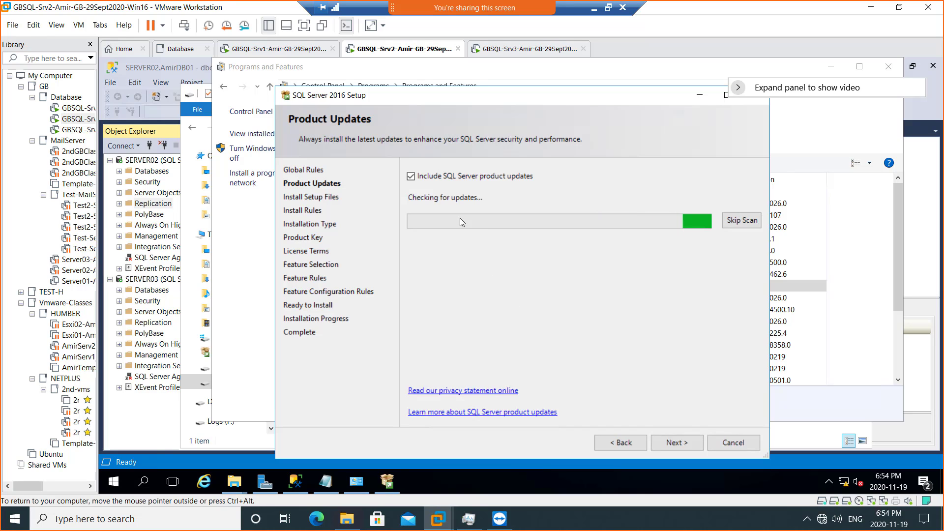
# - Skip the update scan, pass Install Rules, and add features to the MSSQLSERVER instance
pyautogui.click(740, 219)
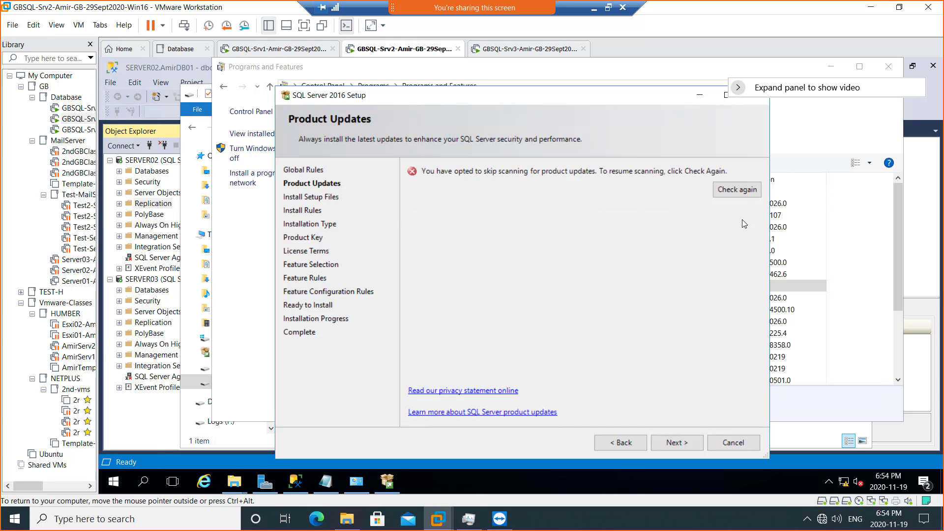
pyautogui.click(668, 442)
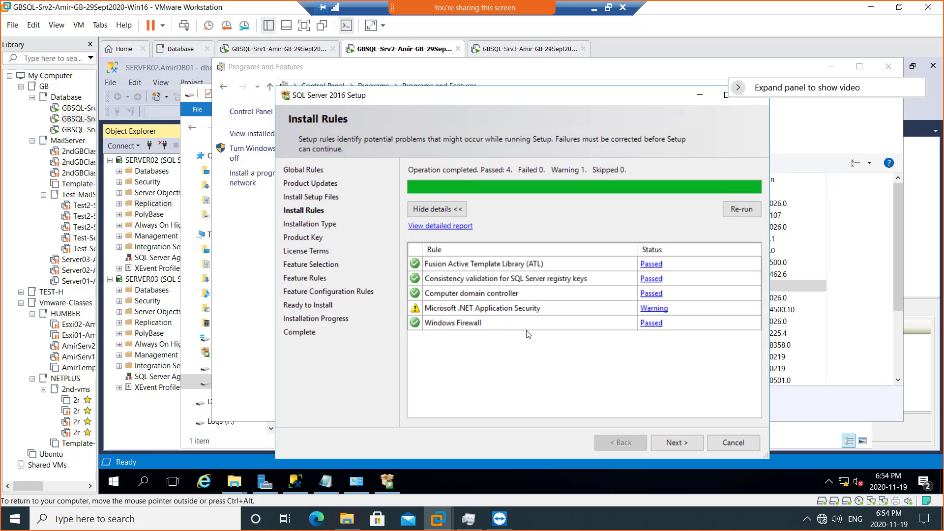
pyautogui.click(669, 442)
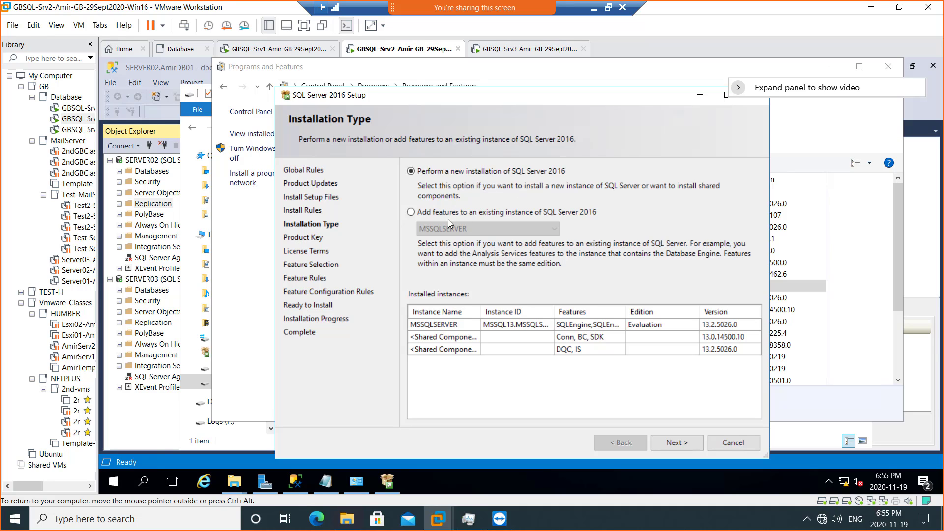
pyautogui.click(441, 213)
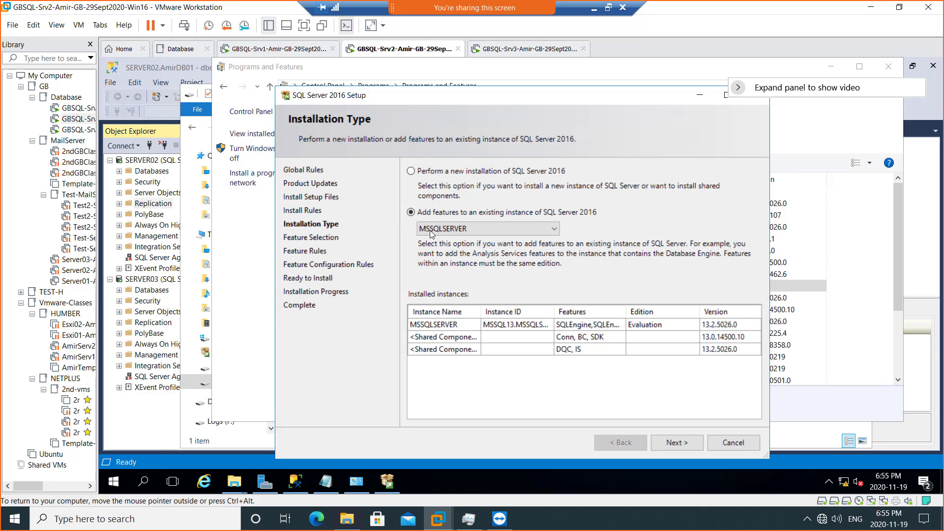
pyautogui.click(662, 441)
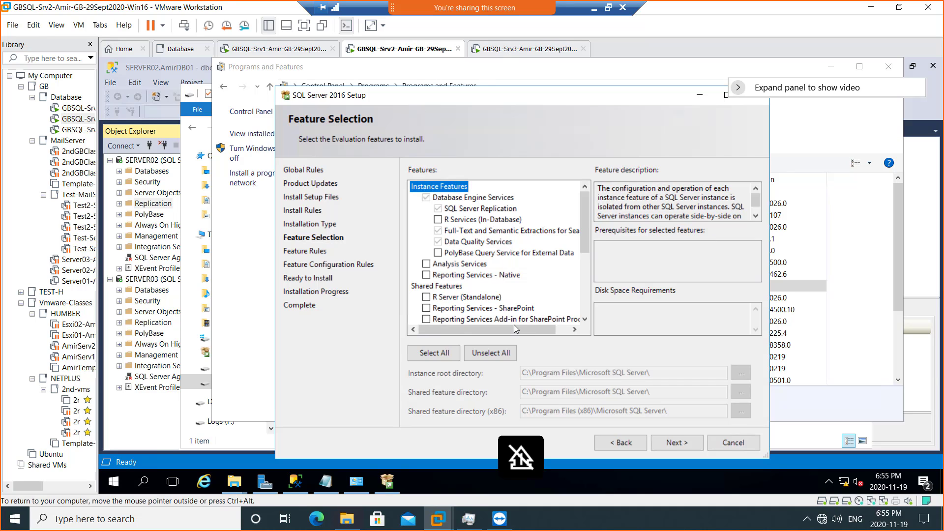
# - Cancel SQL Server setup and close Programs and Features, Logs (F:), and the compatibility warning
pyautogui.click(727, 444)
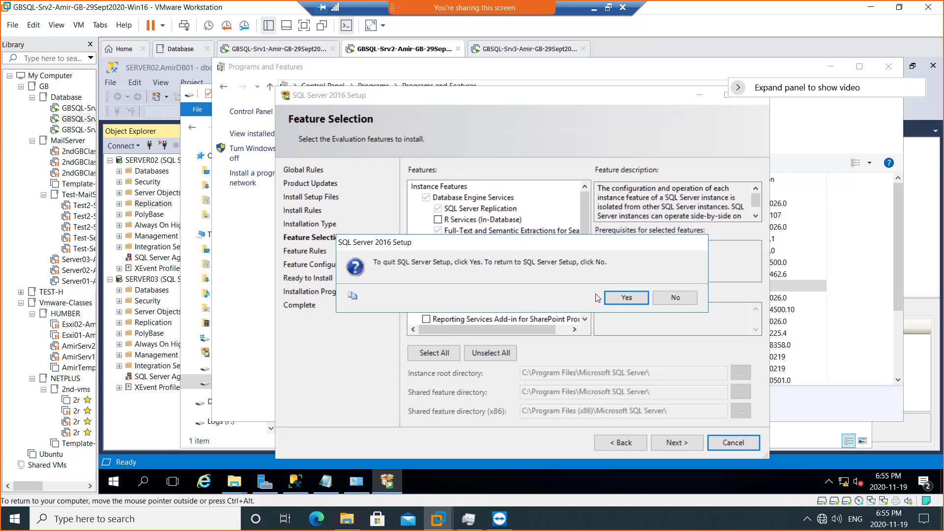
pyautogui.click(616, 297)
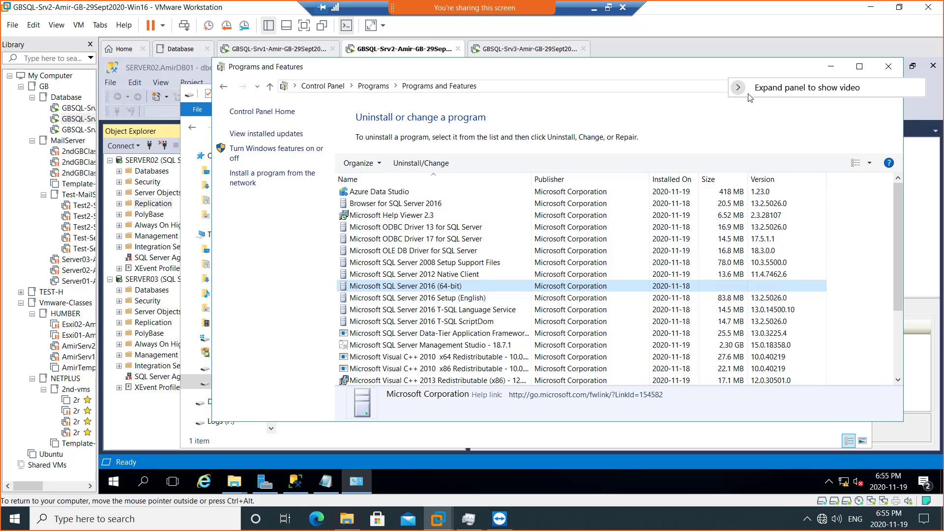
pyautogui.click(887, 66)
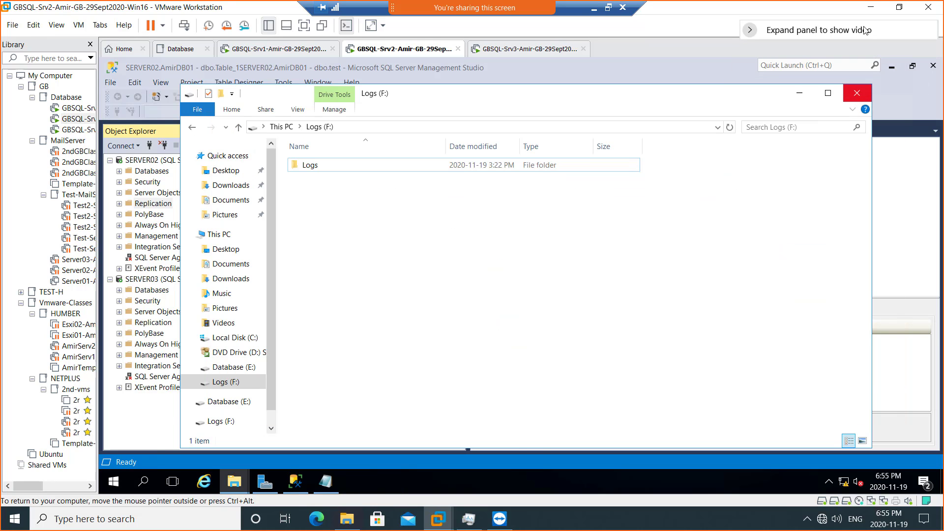
pyautogui.click(855, 94)
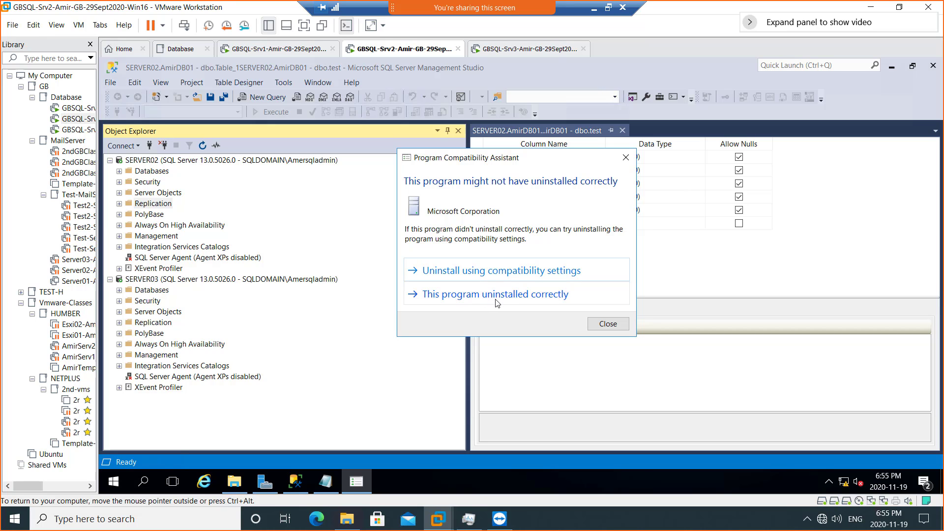
pyautogui.click(607, 324)
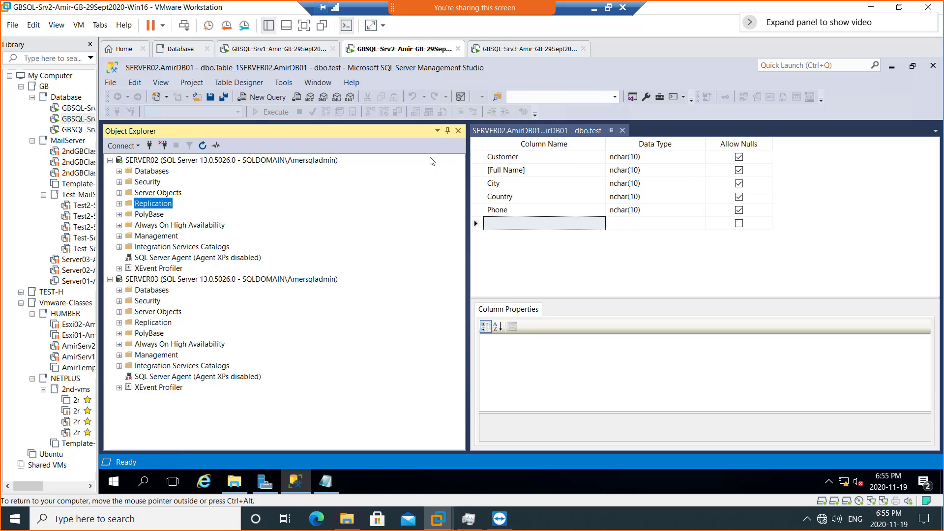
# - Back in PowerPoint, nudge the setup screenshot on slide 17 and save the deck
pyautogui.click(595, 9)
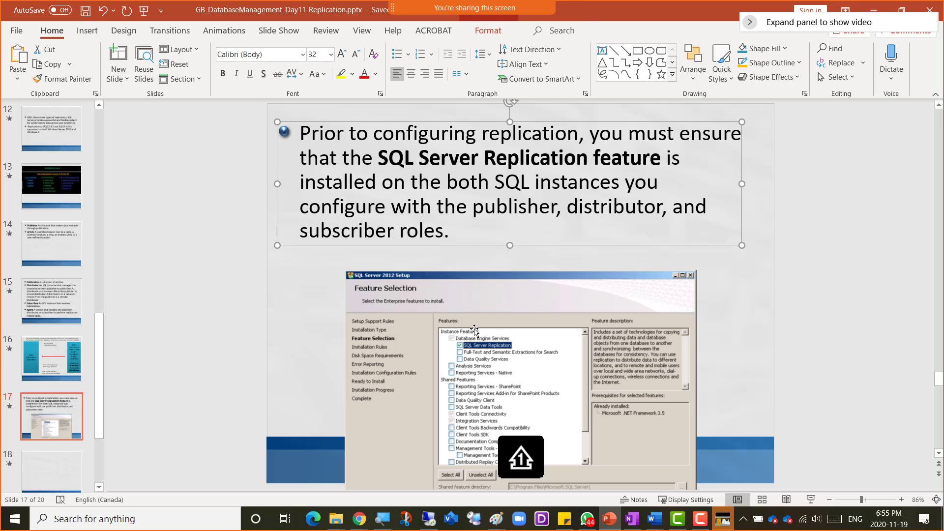
pyautogui.moveTo(449, 309); pyautogui.dragTo(449, 308)
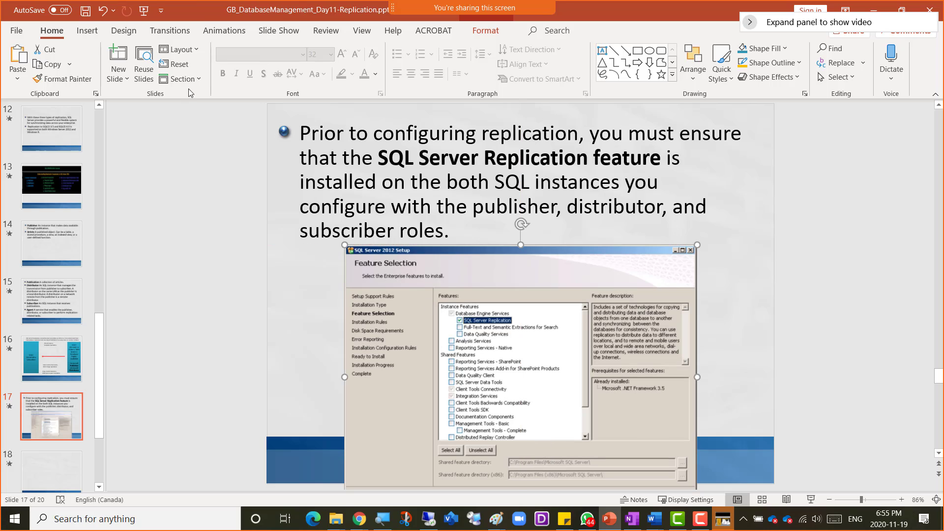
pyautogui.click(86, 11)
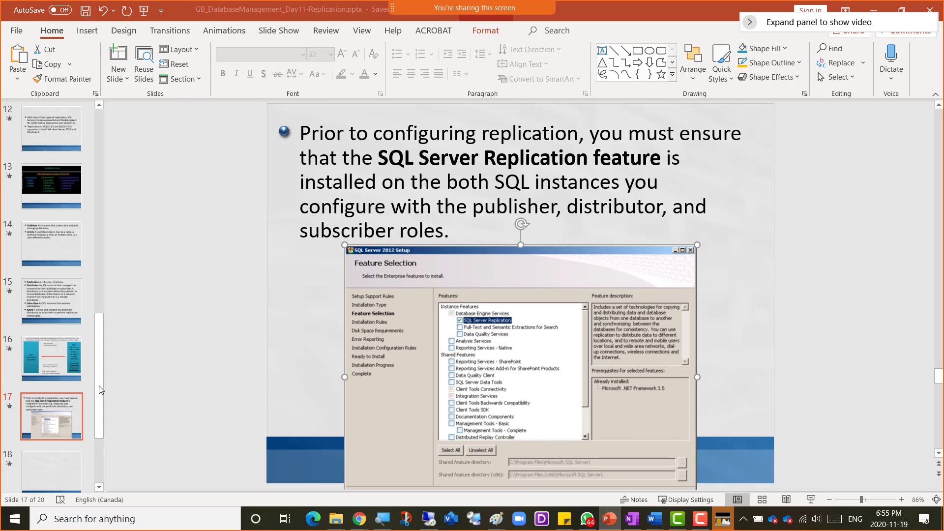
# - Move on to slide 19, 'SQL Agent start on Both SQL Server'
pyautogui.click(42, 437)
pyautogui.scroll(-2, 42, 436)
pyautogui.click(45, 449)
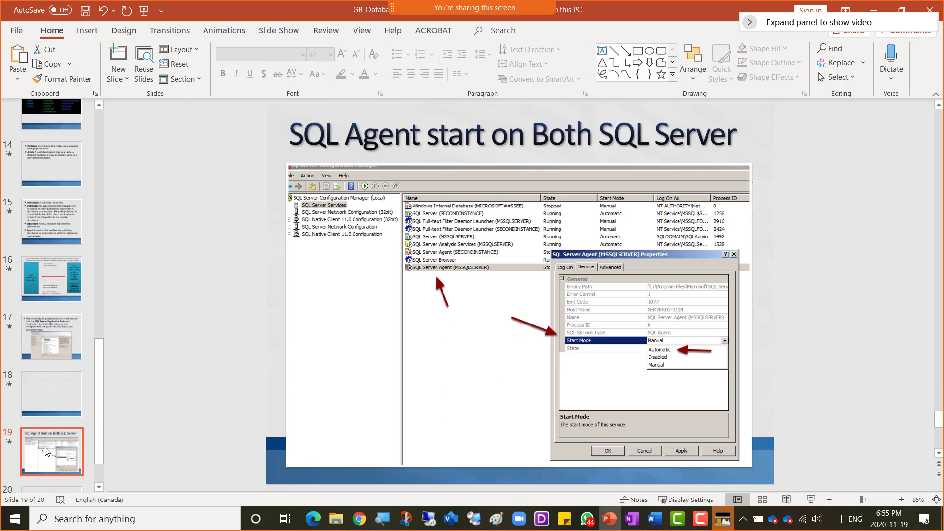
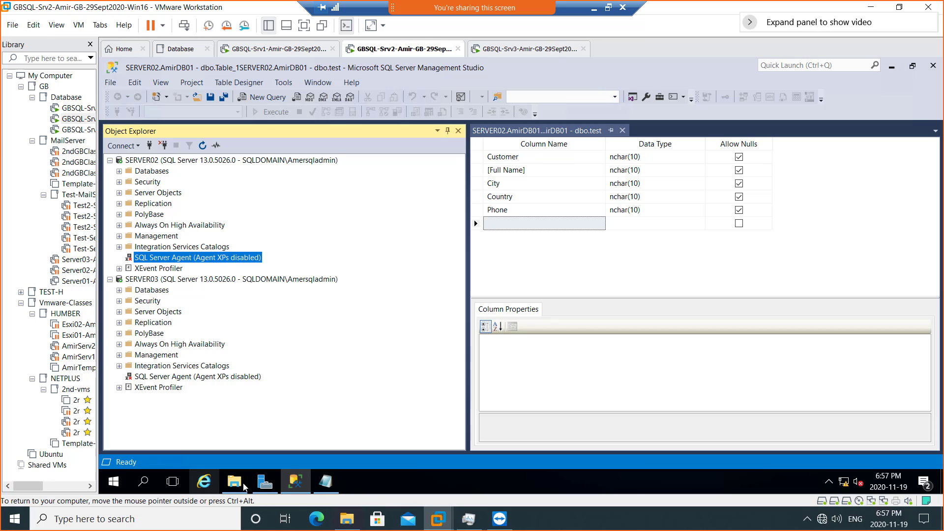
# - Launch SQL Server 2016 Configuration Manager from the VM's Microsoft SQL Server 2016 group and approve UAC
pyautogui.click(114, 483)
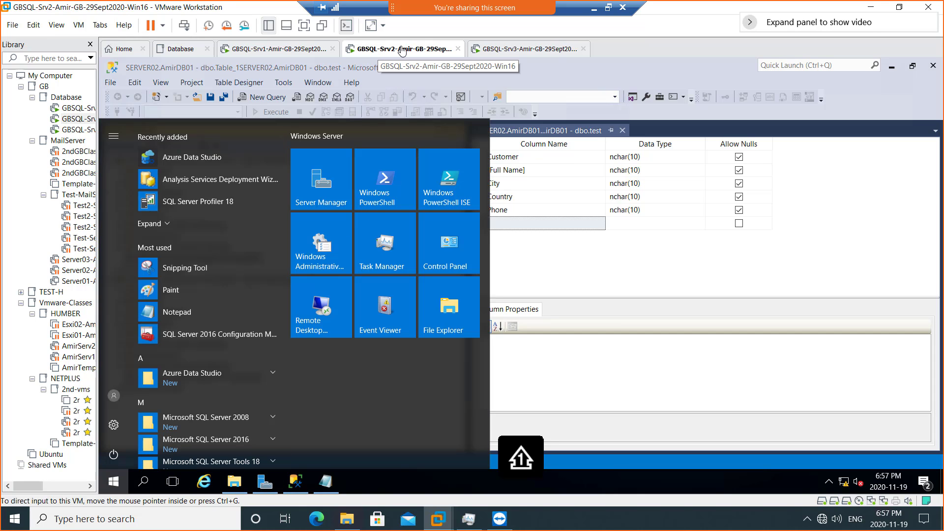
pyautogui.click(115, 485)
pyautogui.click(115, 484)
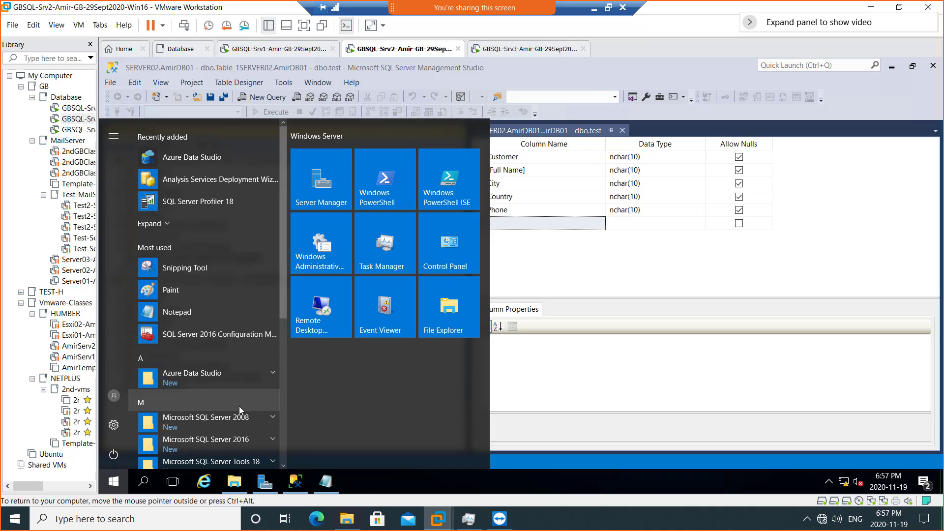
pyautogui.scroll(-2, 239, 406)
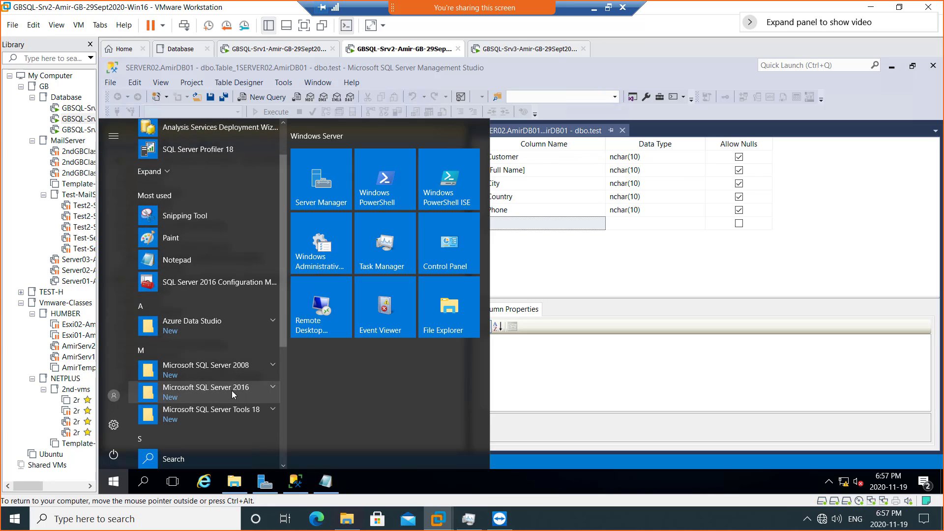
pyautogui.click(232, 390)
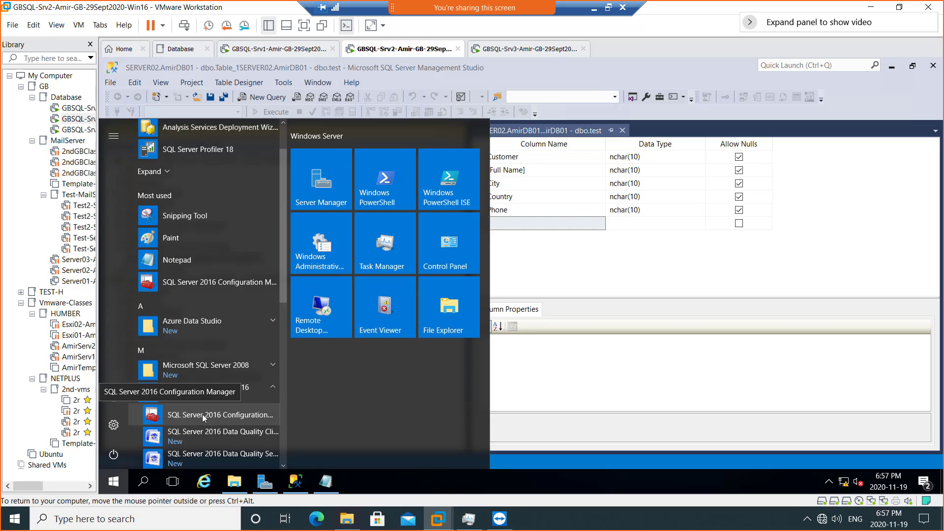
pyautogui.click(191, 284)
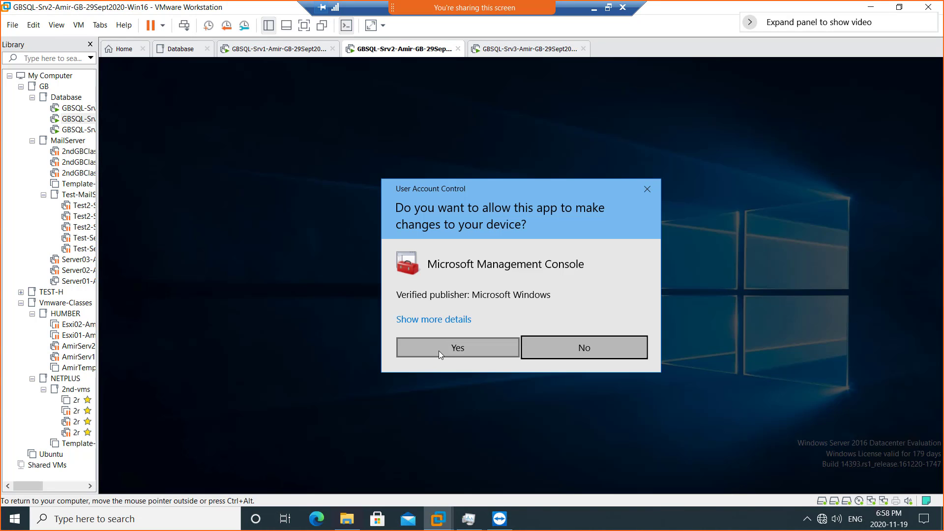
pyautogui.click(439, 350)
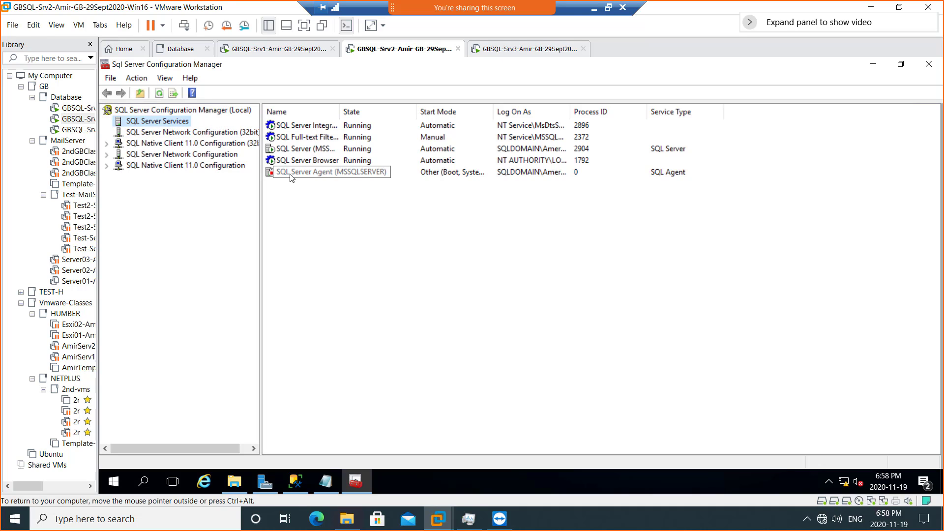
# - Change the SQL Server Agent service's Start Mode to Automatic and apply it
pyautogui.click(321, 177)
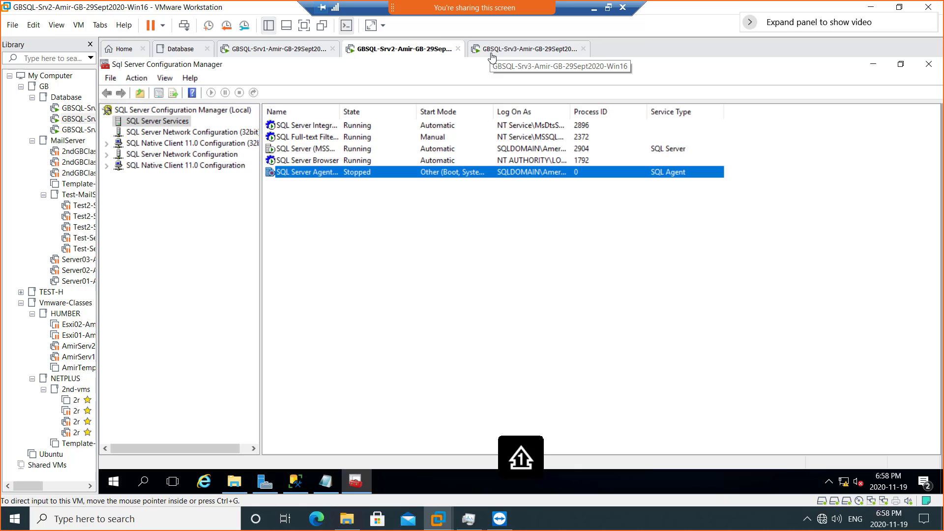
pyautogui.doubleClick(303, 173)
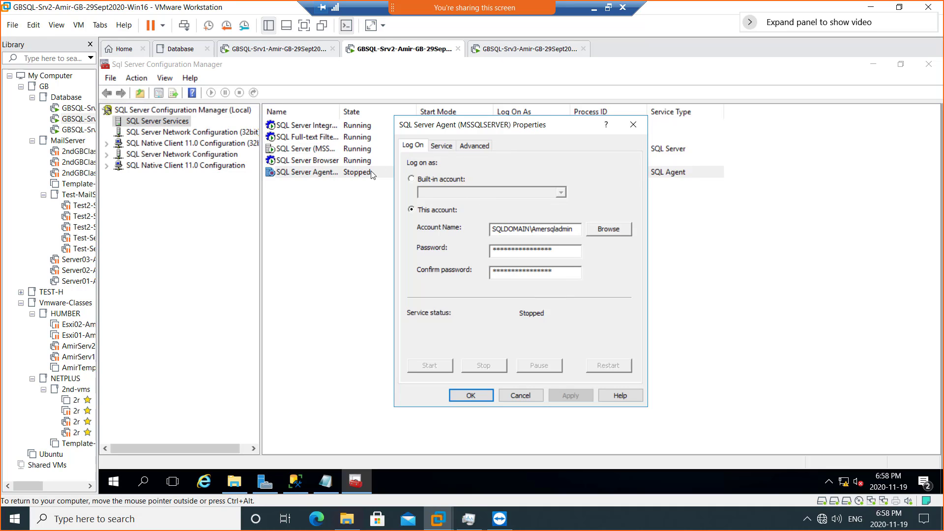
pyautogui.click(442, 146)
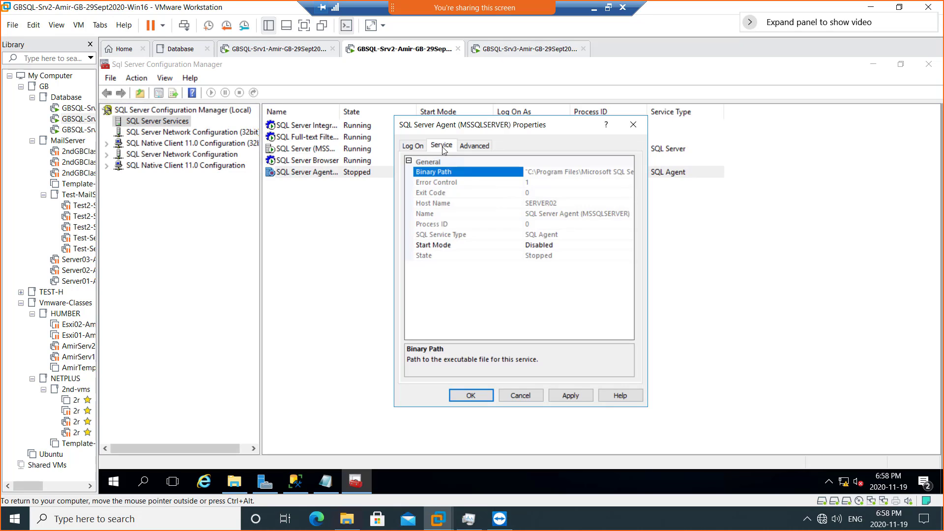
pyautogui.click(556, 248)
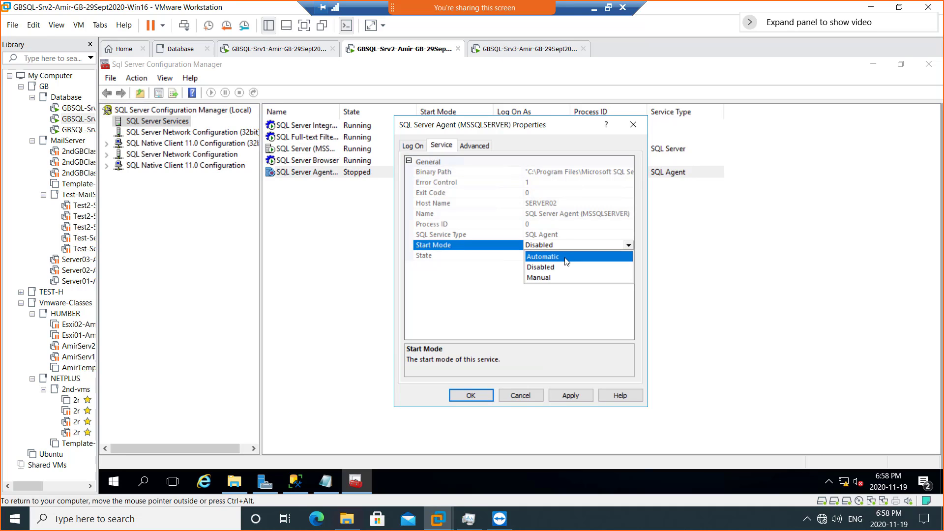
pyautogui.click(567, 257)
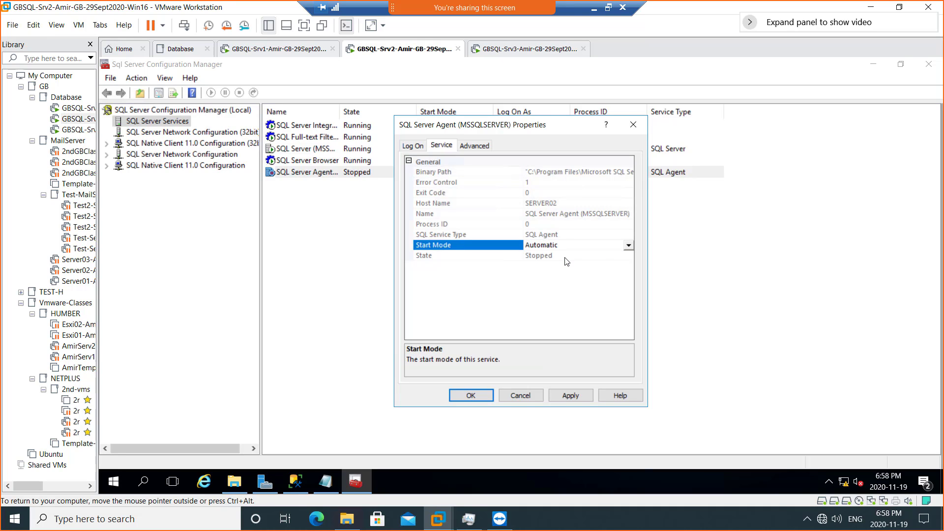
pyautogui.click(570, 396)
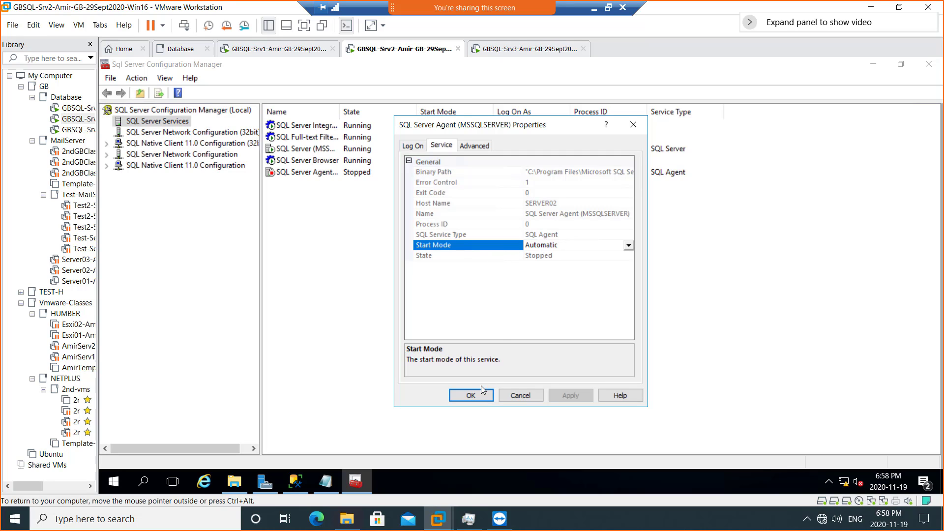
pyautogui.click(464, 396)
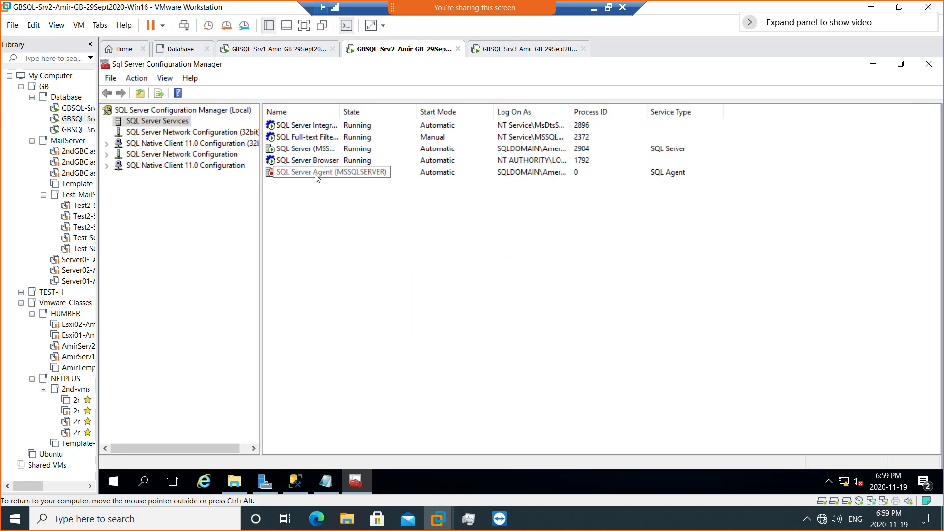
# - Start the SQL Server Agent service and take the VM out of full screen
pyautogui.rightClick(316, 176)
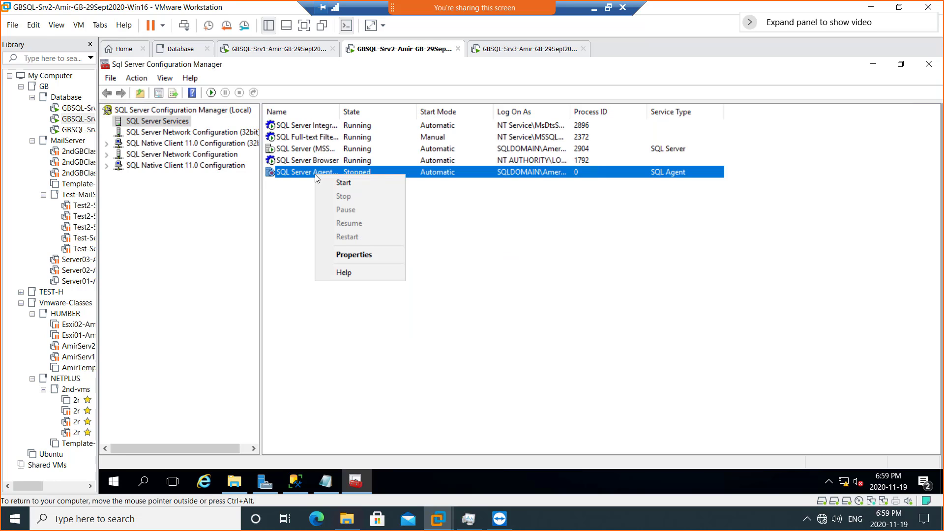
pyautogui.click(362, 191)
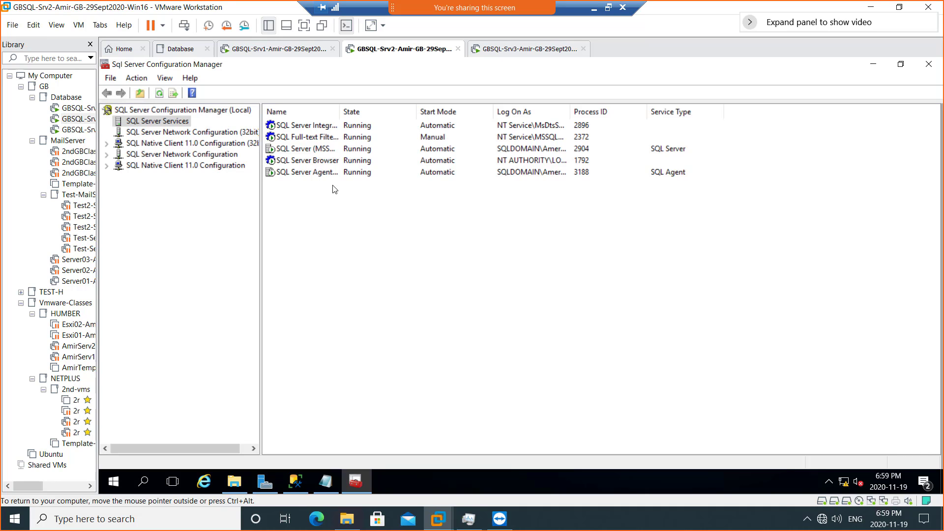
pyautogui.click(608, 8)
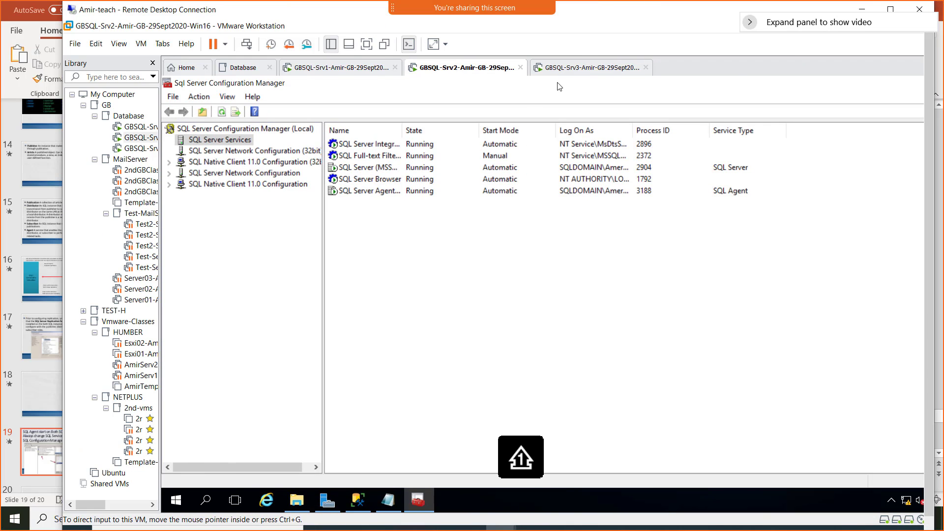
# - Widen the Name column and snip the services list as a screenshot
pyautogui.doubleClick(402, 132)
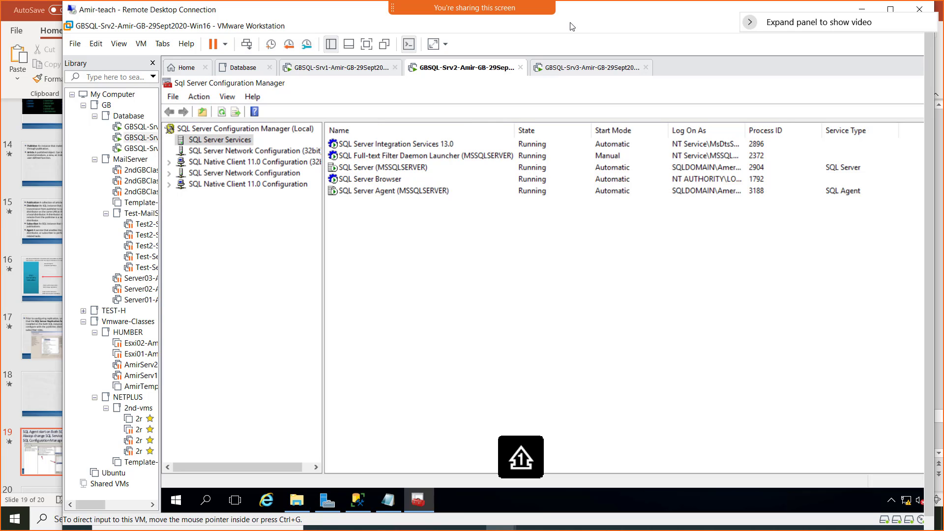
pyautogui.press('super+shift+s')
pyautogui.moveTo(168, 60); pyautogui.dragTo(707, 344)
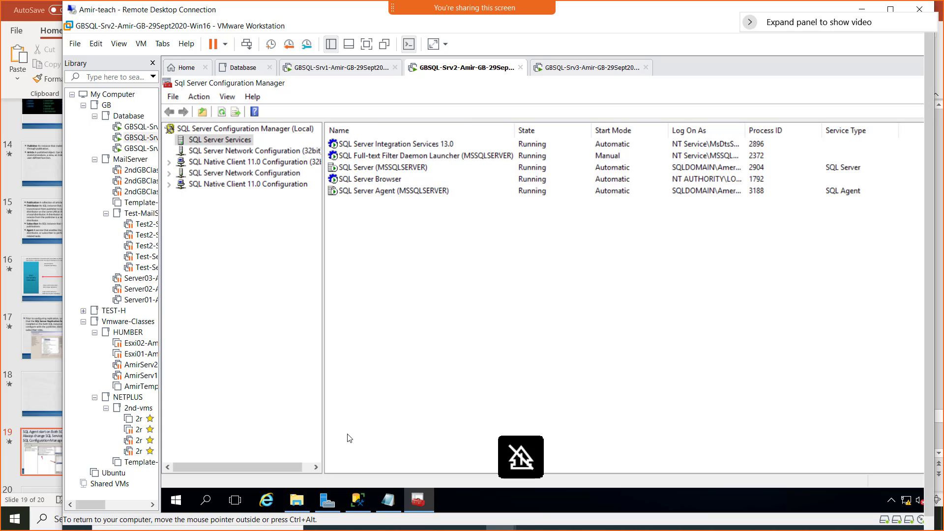
pyautogui.press('super')
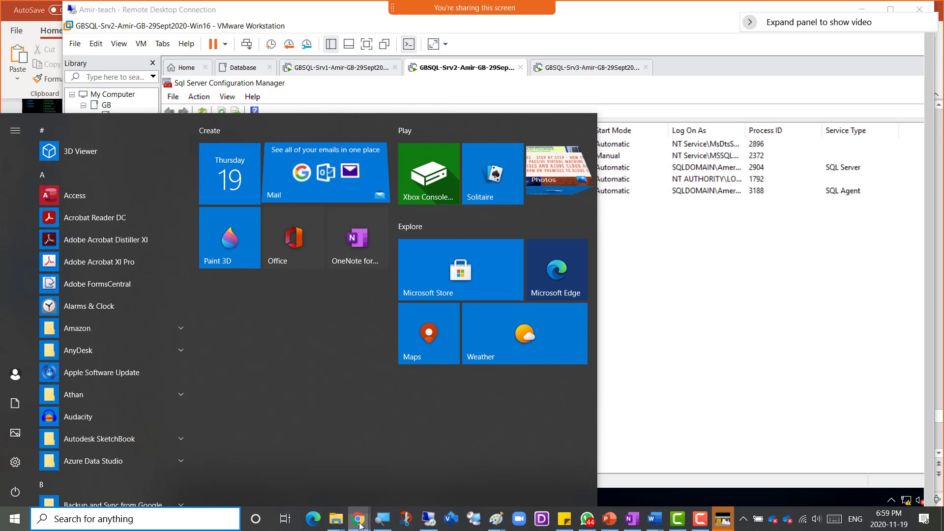
# - In OneNote, type bullets 'SQL Replication' and 'Screenshot 1 = SQL Server Agent Service Started on Server02'
pyautogui.moveTo(358, 519)
pyautogui.click(495, 479)
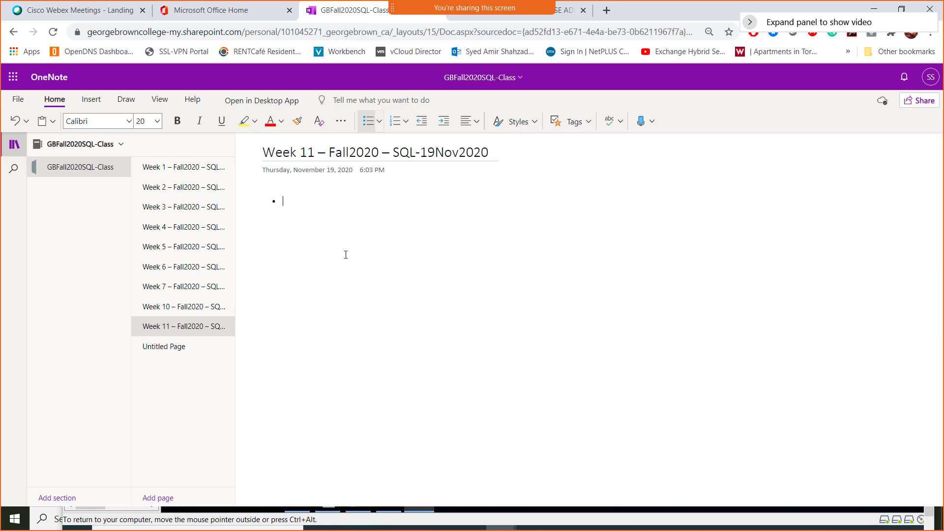
pyautogui.write('SQL Replication')
pyautogui.press('Return')
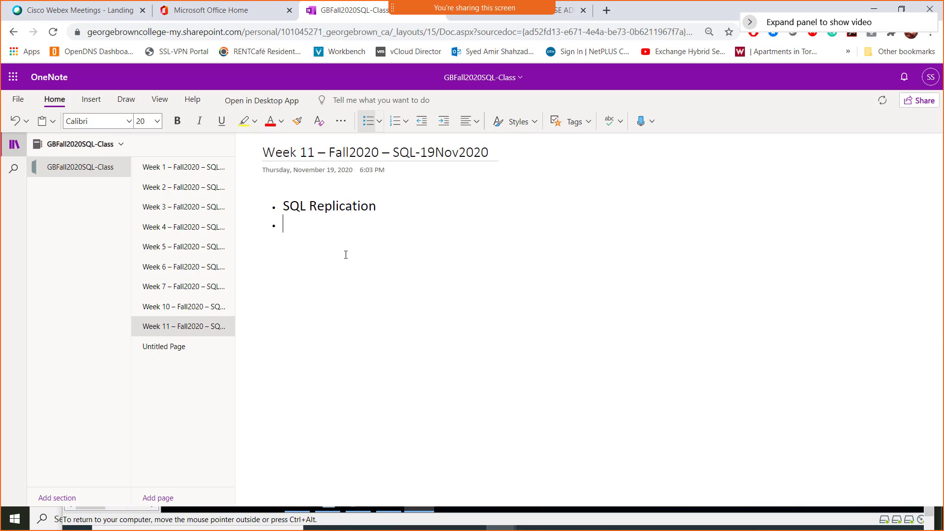
pyautogui.write('Screenshot 1')
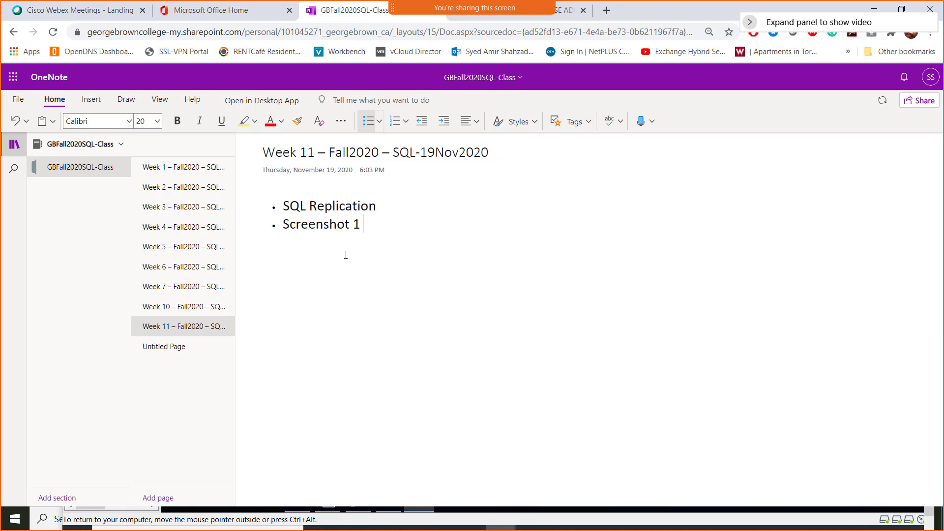
pyautogui.write(' = SQL Server Mana')
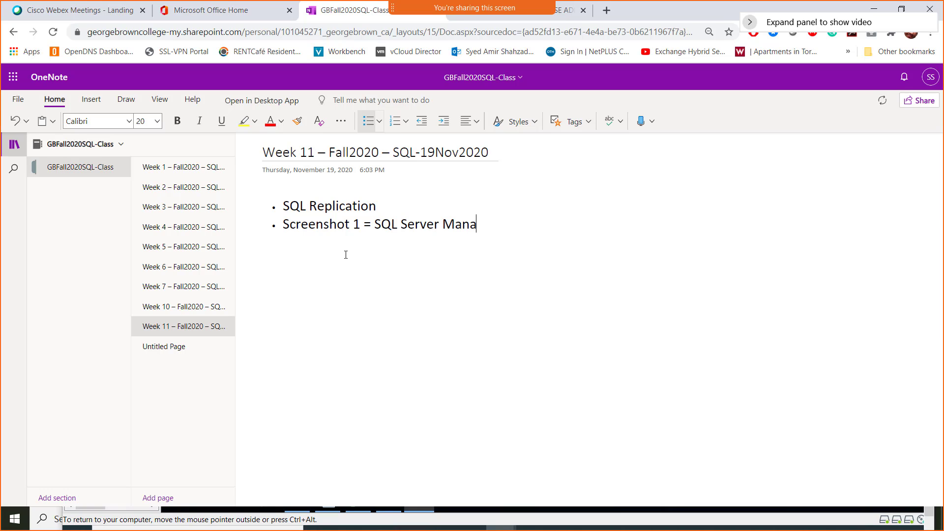
pyautogui.press('BackSpace')
pyautogui.press('BackSpace')
pyautogui.press('BackSpace')
pyautogui.press('BackSpace')
pyautogui.write('Agent Service ')
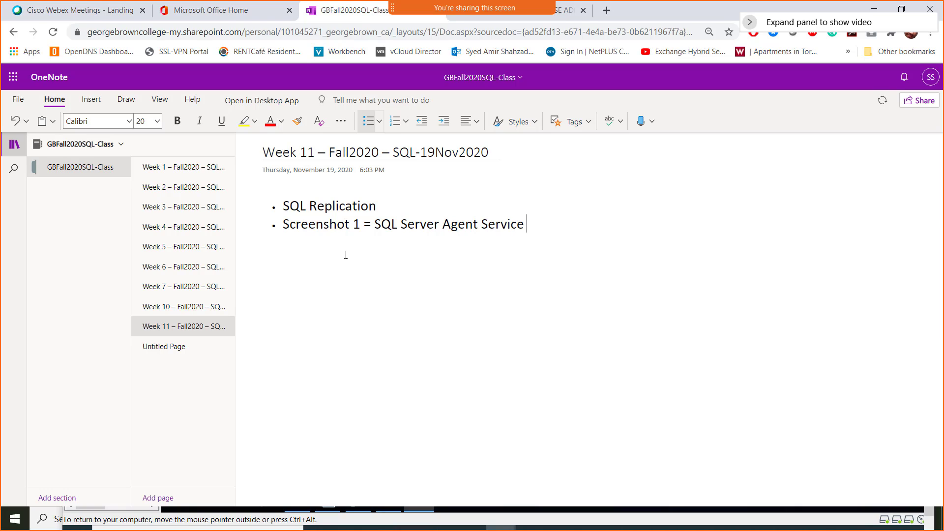
pyautogui.write('Started on Server02')
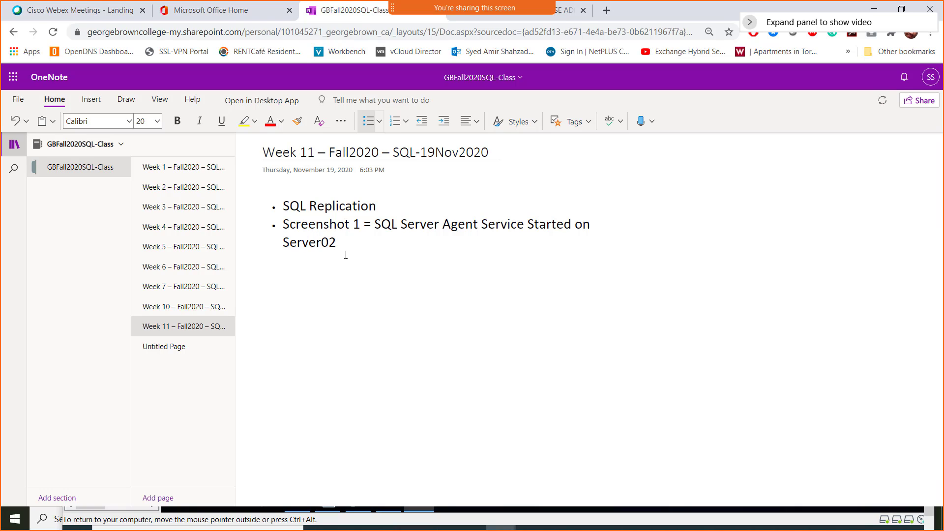
# - Paste the services screenshot below the bullets and return to the VM window
pyautogui.hotkey('ctrl', 'v')
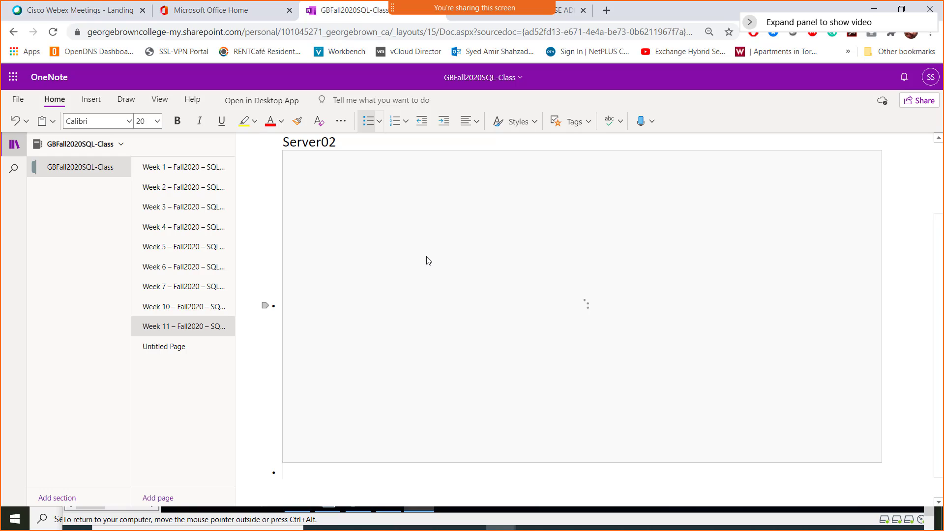
pyautogui.scroll(1, 385, 205)
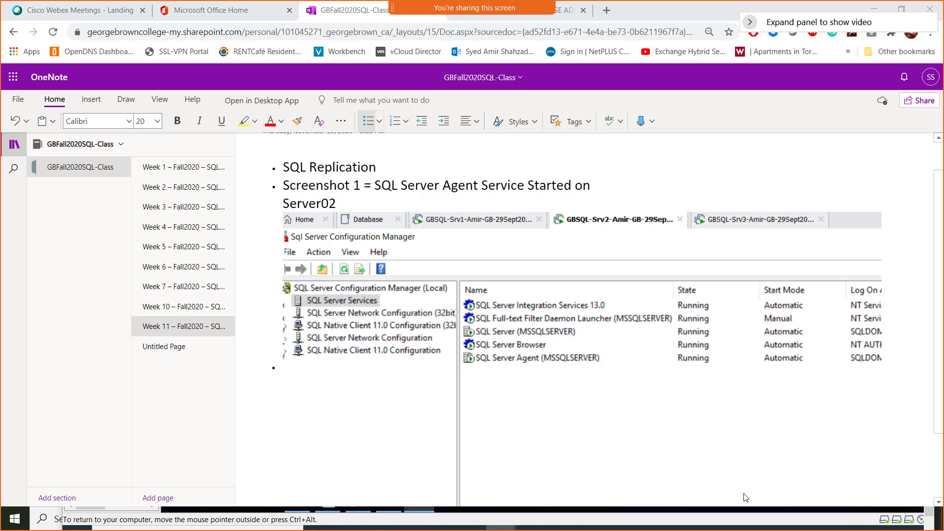
pyautogui.hotkey('alt', 'Tab')
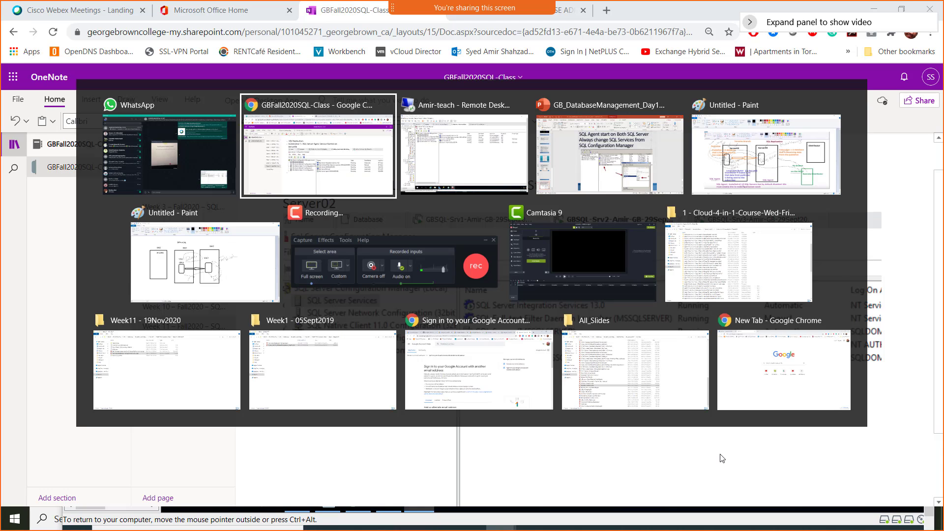
pyautogui.hotkey('alt', 'Tab')
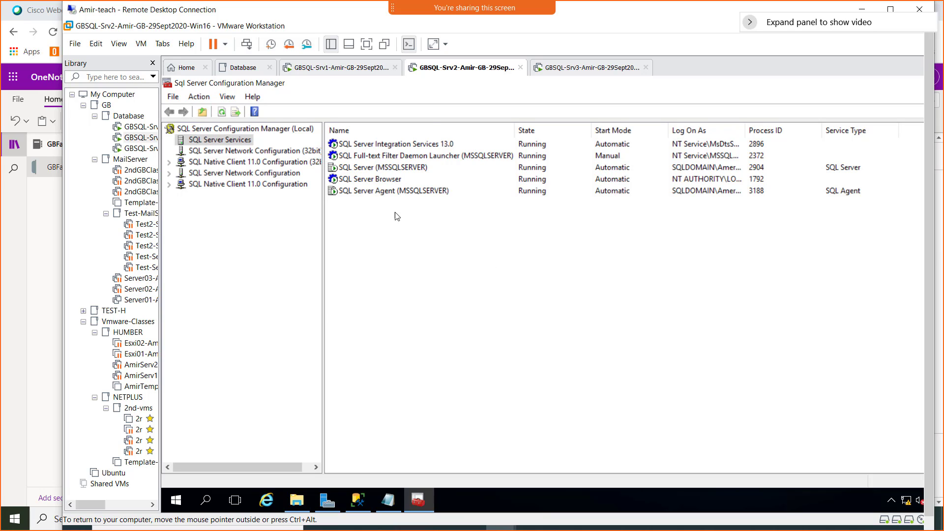
# - Switch to the GBSQL-Srv3 VM, close its Downloads folder, and make the remote view full screen
pyautogui.click(582, 74)
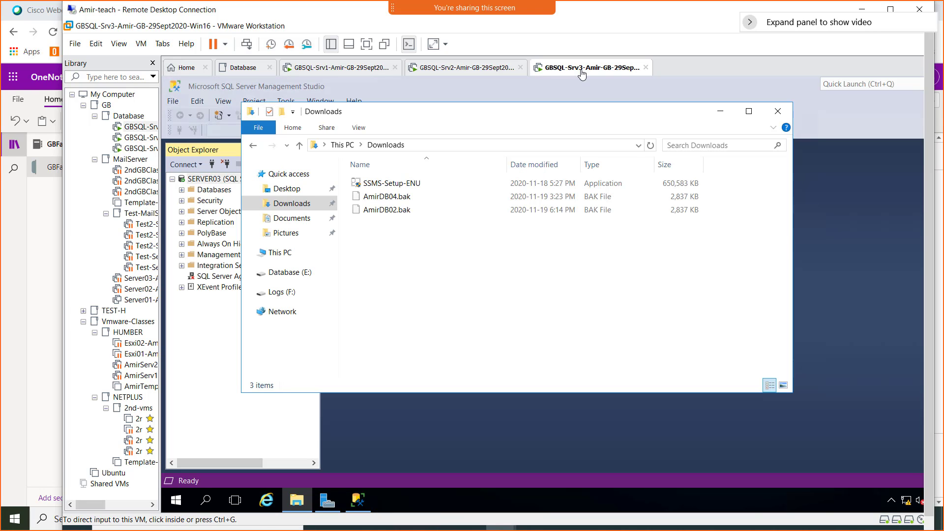
pyautogui.click(777, 112)
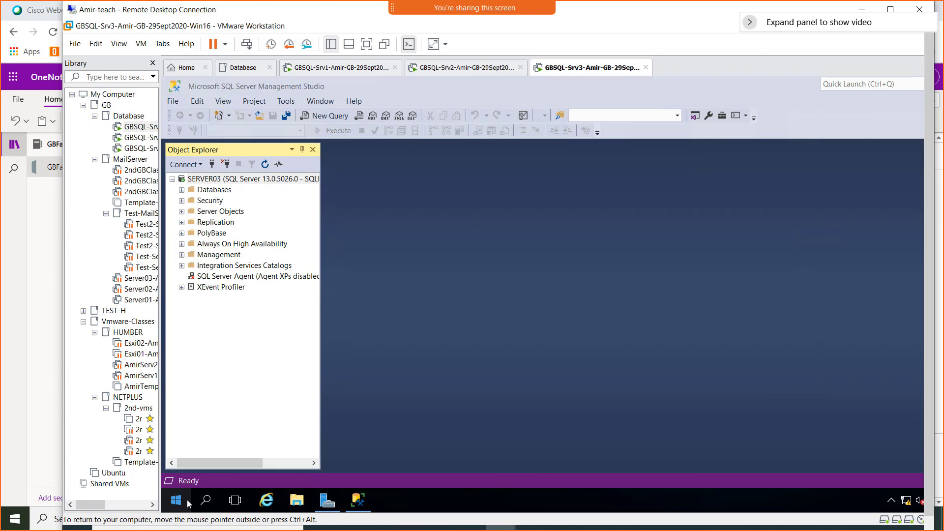
pyautogui.doubleClick(604, 16)
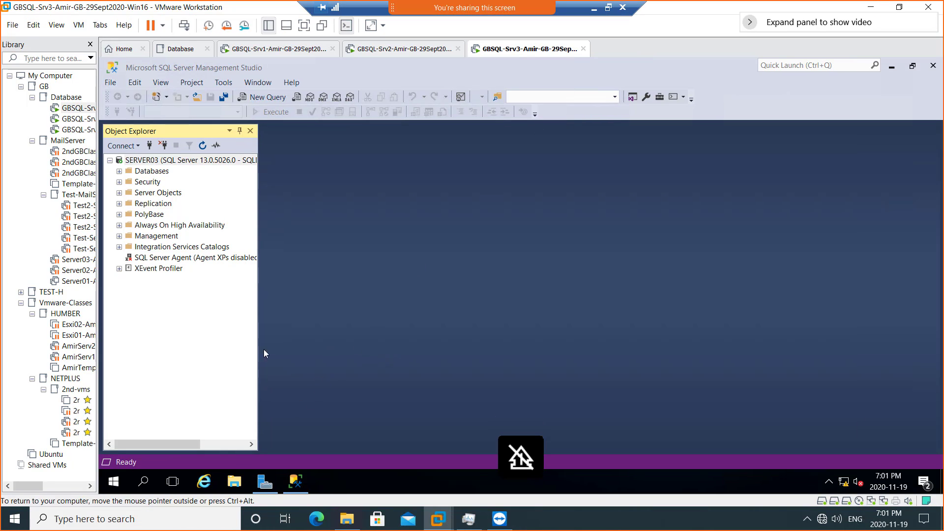
# - Launch SQL Server 2016 Configuration Manager on Srv3 and approve UAC
pyautogui.click(113, 481)
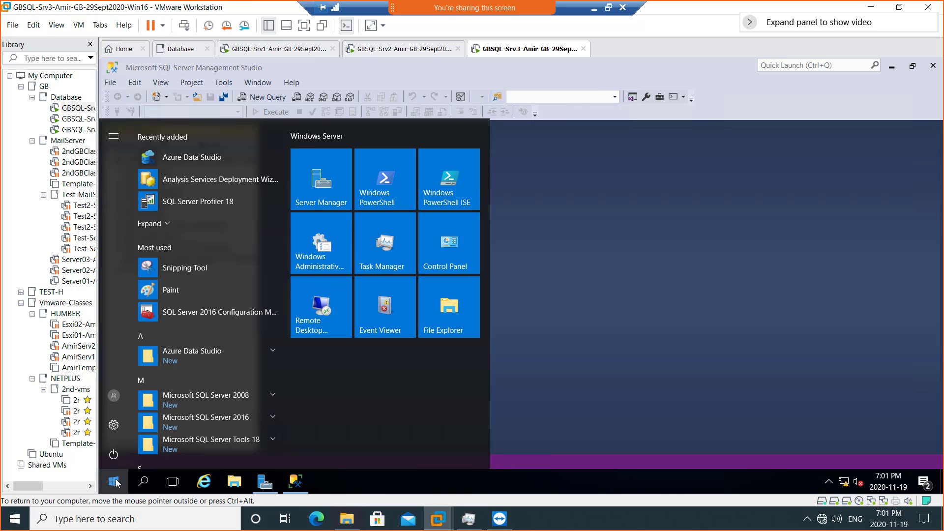
pyautogui.click(204, 313)
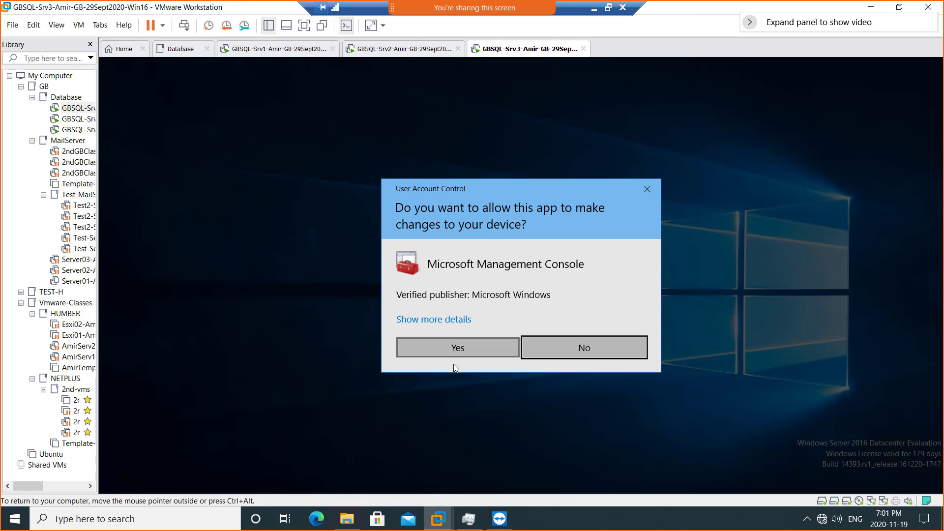
pyautogui.click(456, 349)
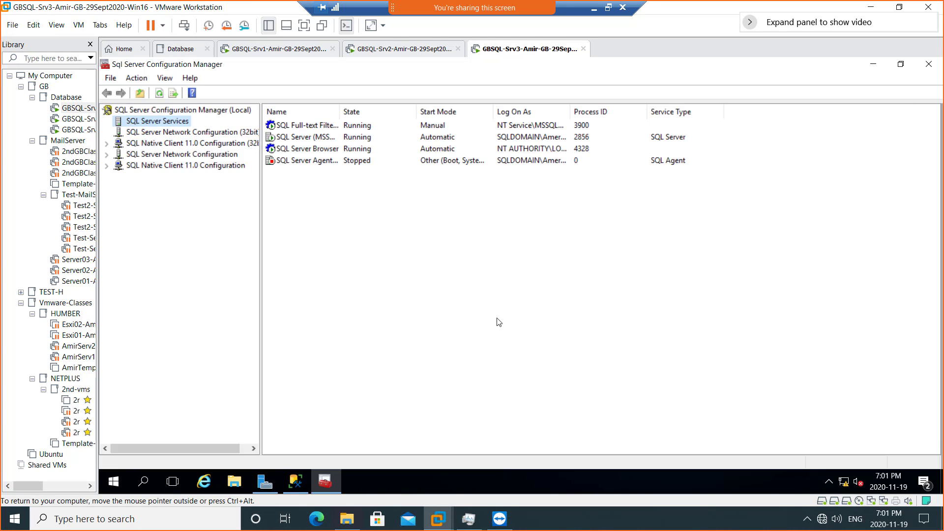
# - Set the SQL Server Agent Start Mode to Automatic and apply it
pyautogui.doubleClick(297, 161)
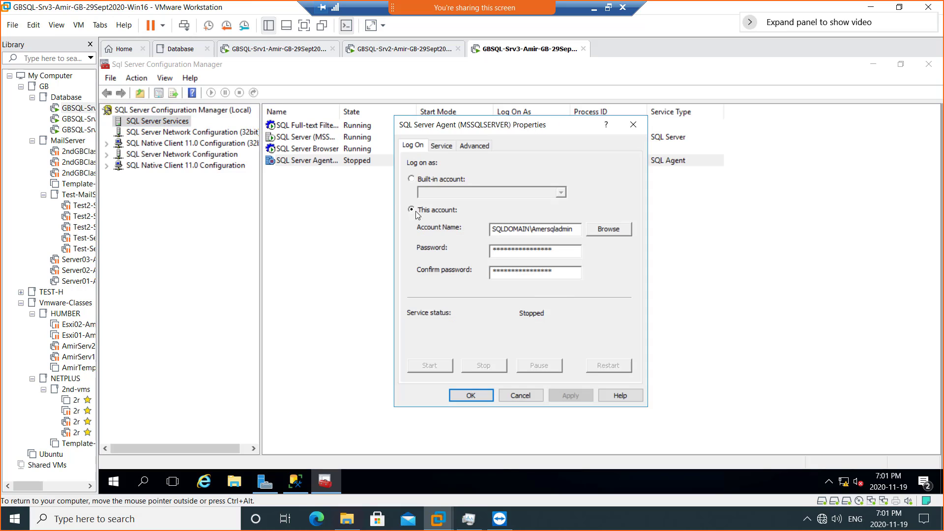
pyautogui.click(444, 149)
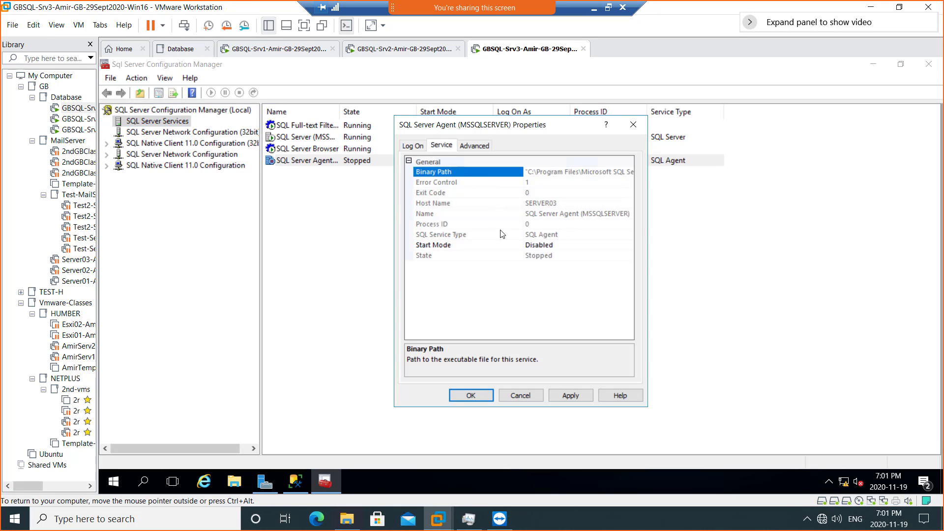
pyautogui.click(535, 247)
pyautogui.click(551, 257)
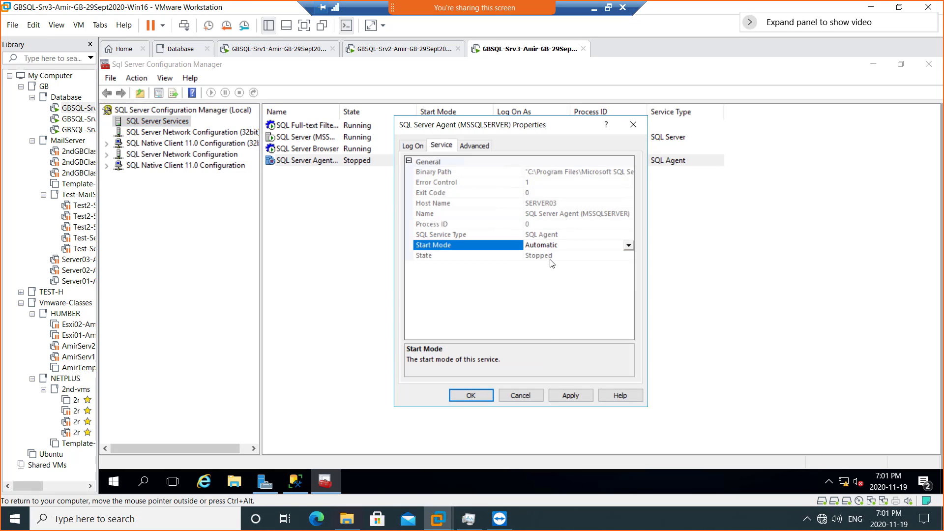
pyautogui.click(568, 397)
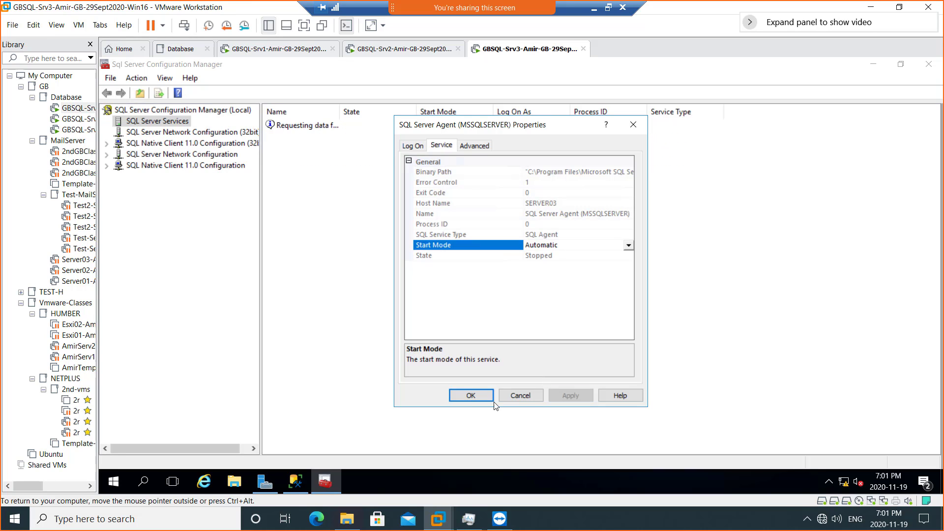
pyautogui.click(477, 397)
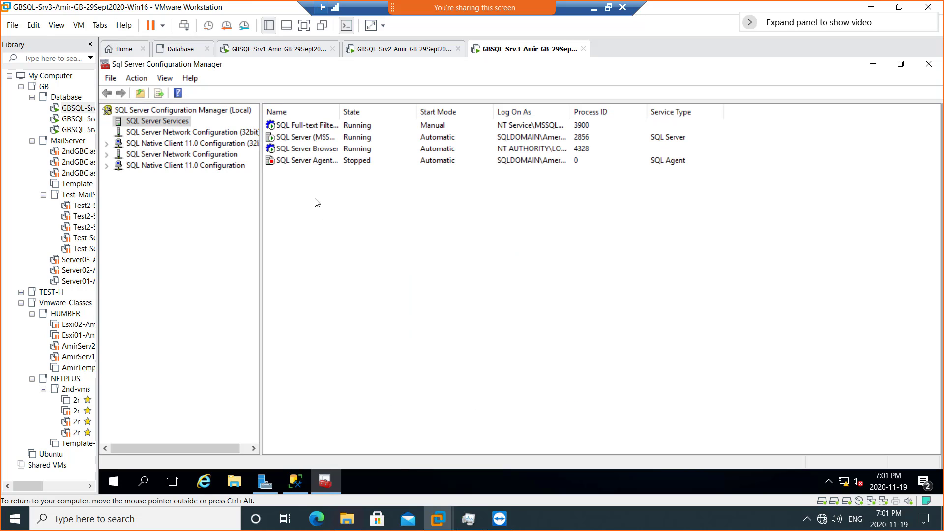
# - Start the SQL Server Agent service
pyautogui.click(298, 165)
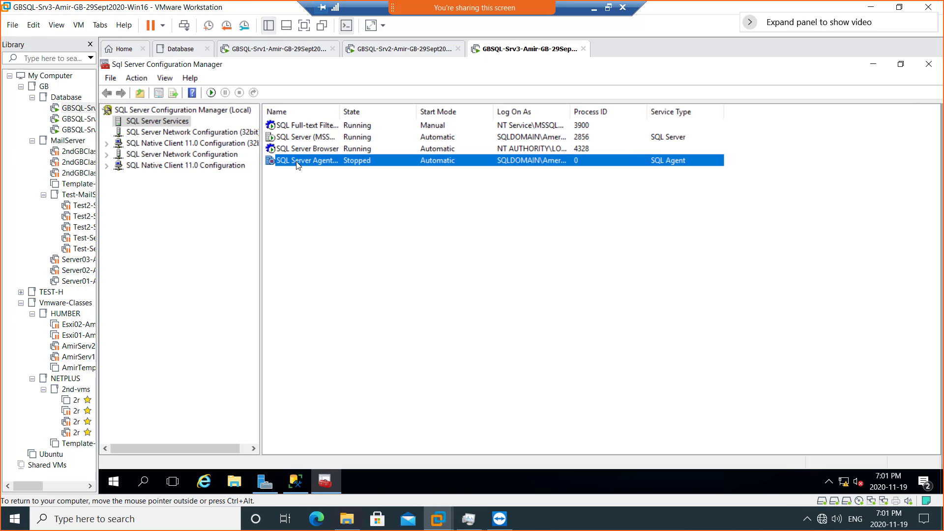
pyautogui.rightClick(298, 165)
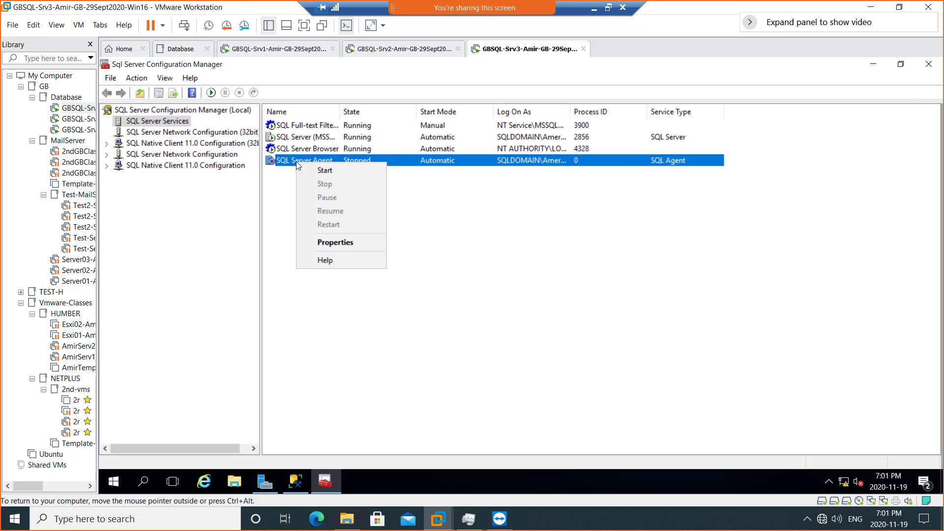
pyautogui.click(331, 169)
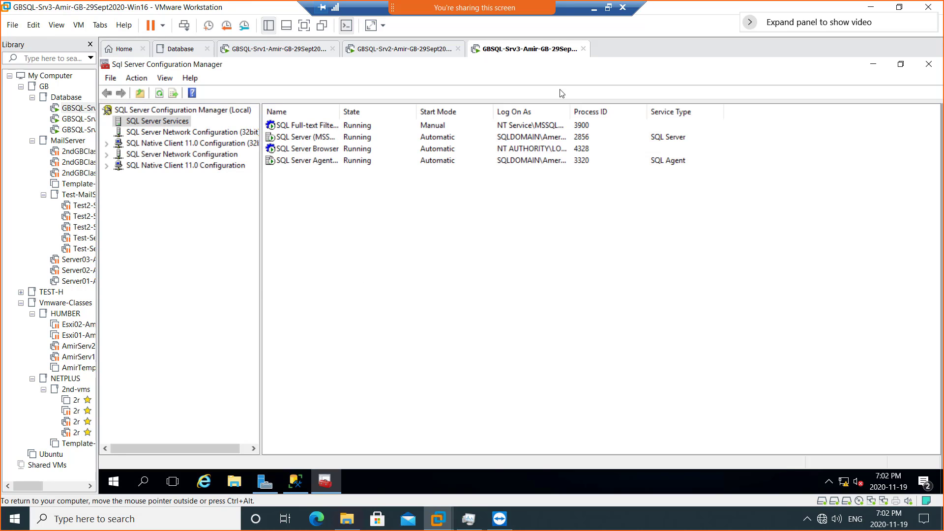
# - Snip Srv3's Configuration Manager services list and bring the OneNote class notes forward
pyautogui.click(609, 9)
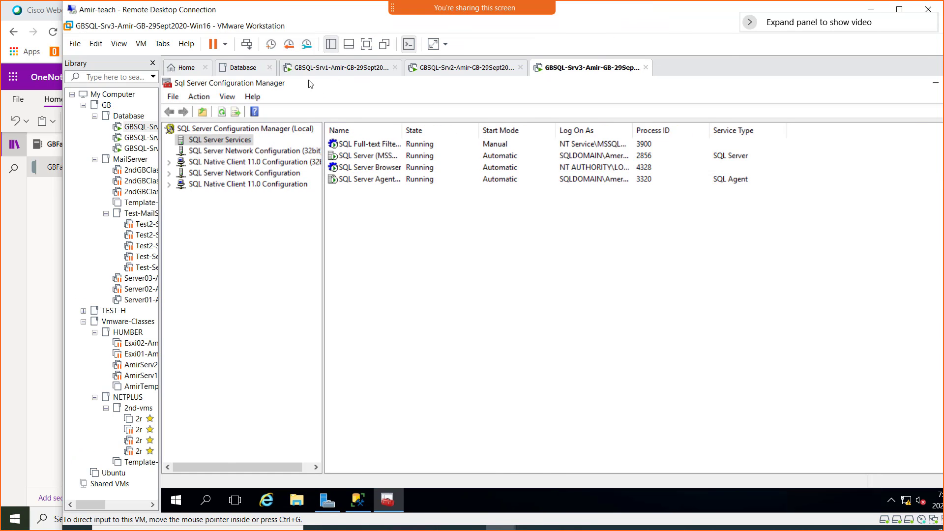
pyautogui.press('super+shift+s')
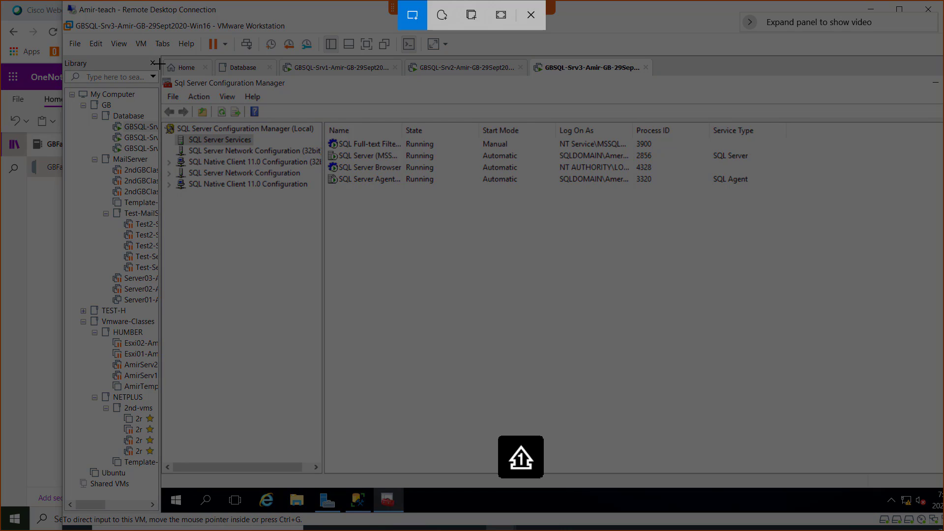
pyautogui.moveTo(161, 55); pyautogui.dragTo(773, 370)
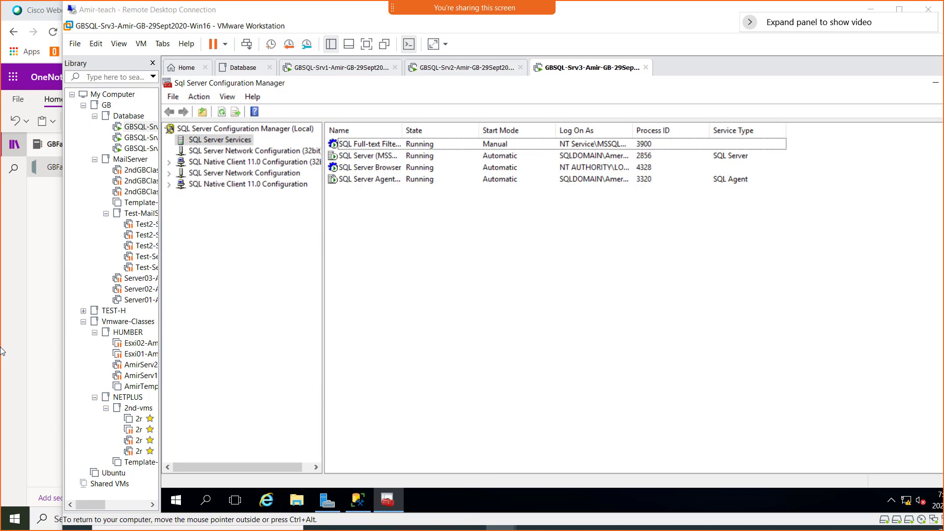
pyautogui.click(38, 419)
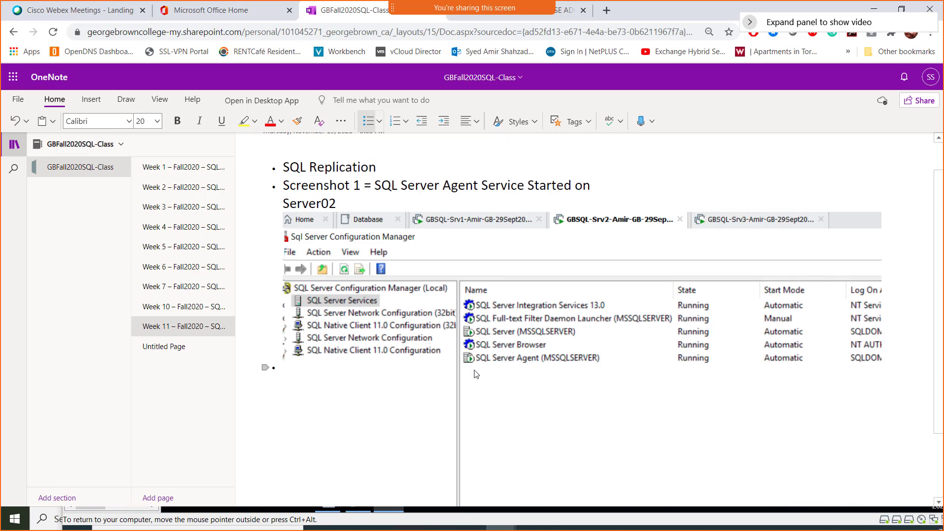
# - Add caption 'Screenshot 2 - SQL server Agent started on Server03', paste the screenshot, return to VM
pyautogui.scroll(-2, 357, 276)
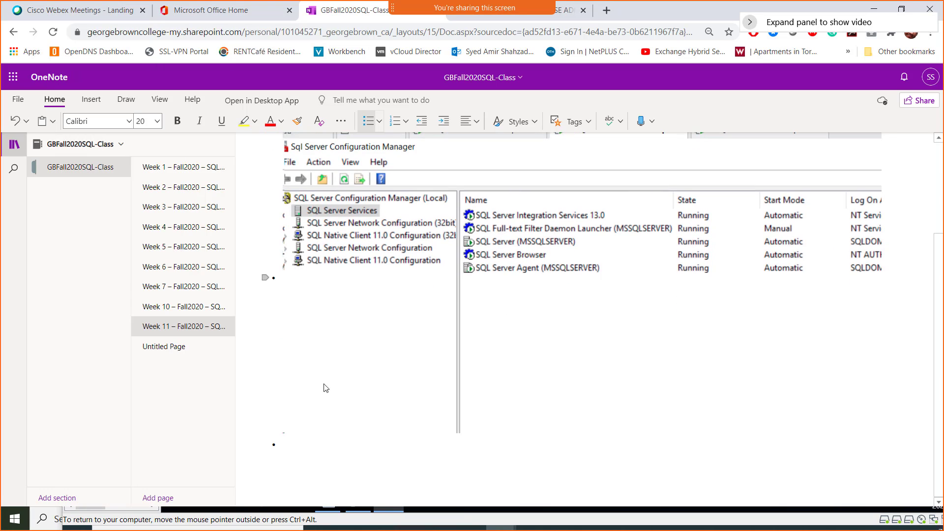
pyautogui.click(321, 455)
pyautogui.write('Screenshot')
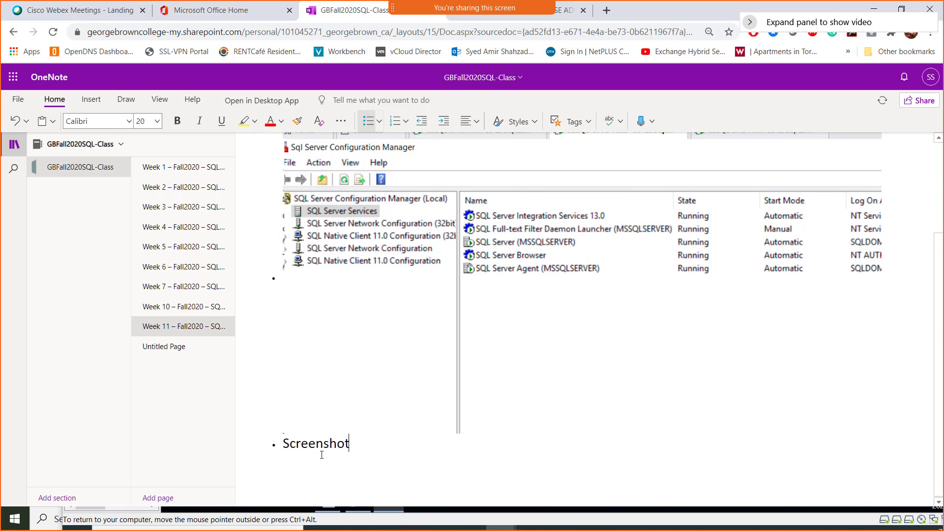
pyautogui.write(' 2 - SQL server Agent')
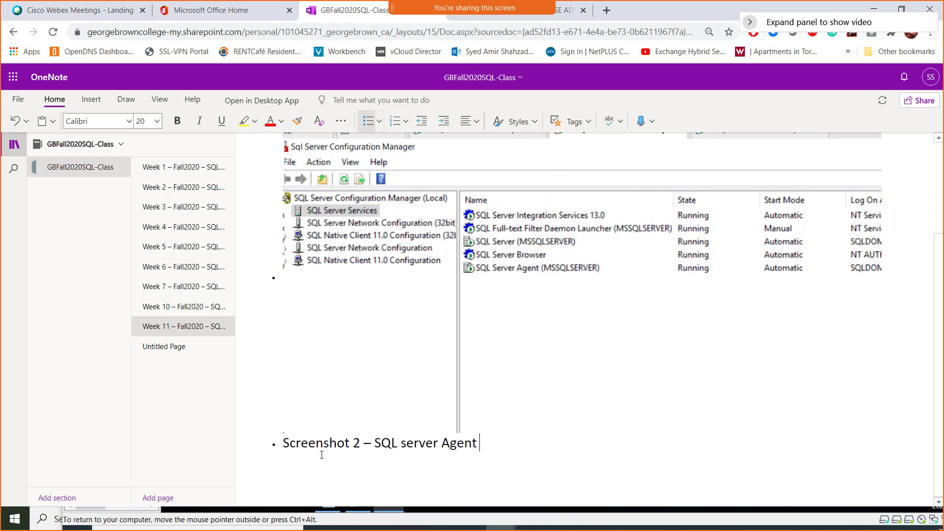
pyautogui.write(' installed')
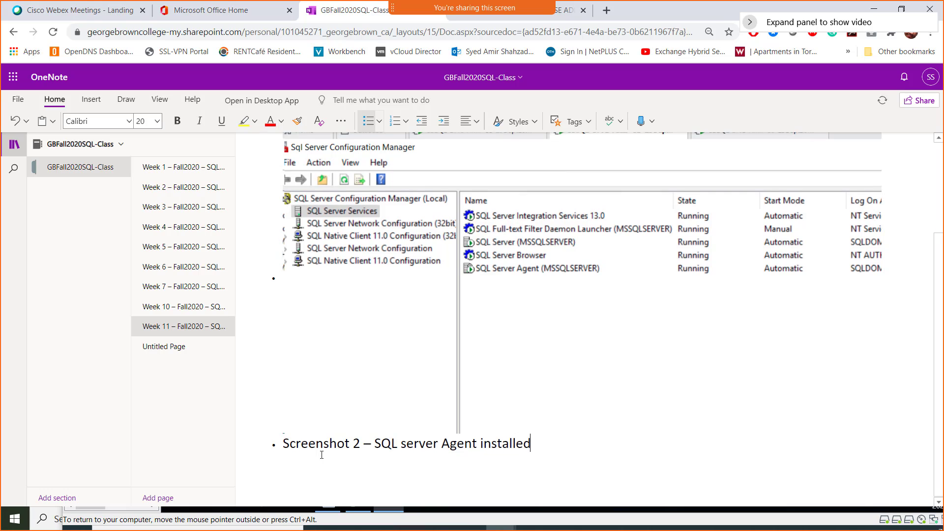
pyautogui.press('BackSpace')
pyautogui.press('BackSpace')
pyautogui.press('BackSpace')
pyautogui.press('BackSpace')
pyautogui.press('BackSpace')
pyautogui.press('BackSpace')
pyautogui.press('BackSpace')
pyautogui.press('BackSpace')
pyautogui.press('BackSpace')
pyautogui.write('started on ')
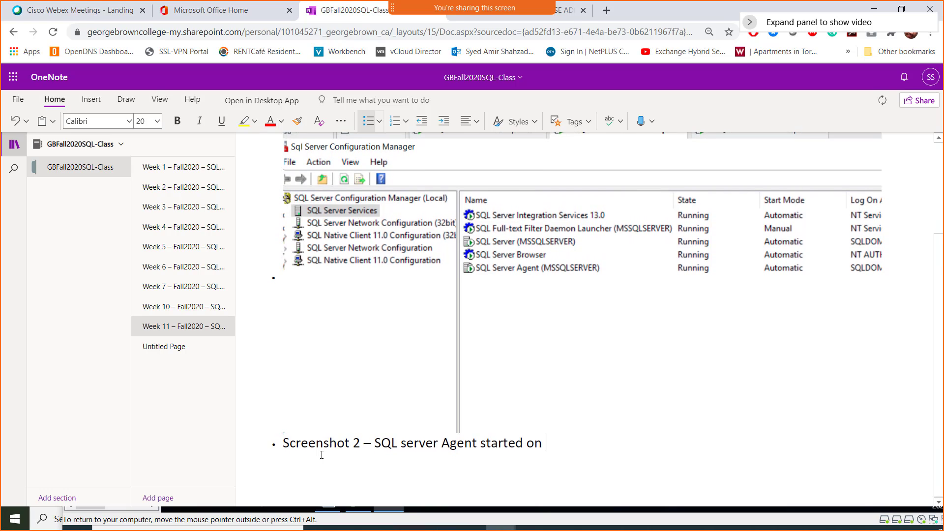
pyautogui.write('Server03')
pyautogui.press('Return')
pyautogui.hotkey('ctrl', 'v')
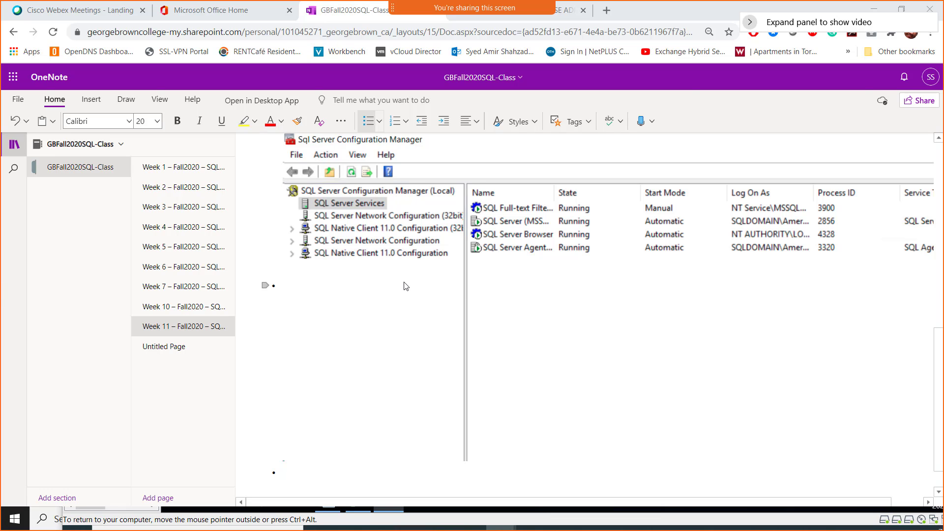
pyautogui.hotkey('alt', 'Tab')
pyautogui.hotkey('alt', 'Tab')
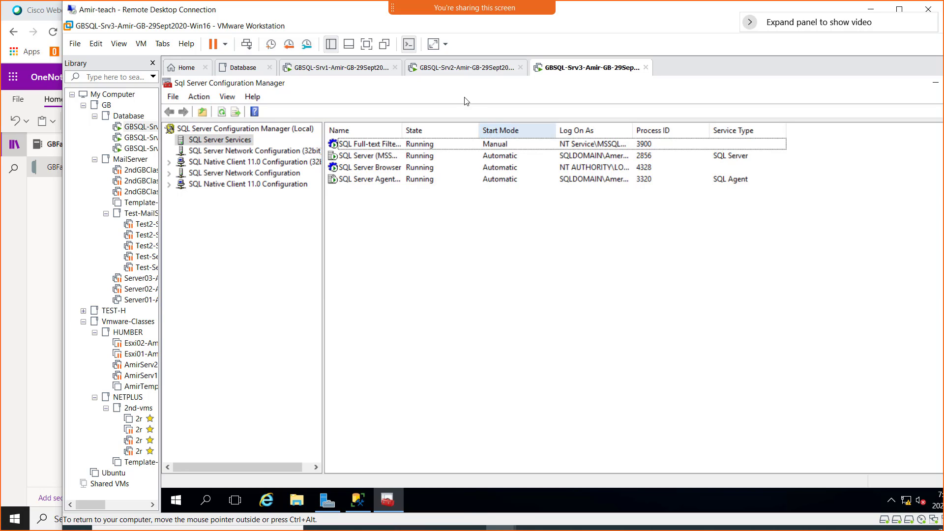
# - Flip between the GBSQL-Srv2 and Srv3 VM tabs to compare services, ending on Srv2
pyautogui.click(450, 68)
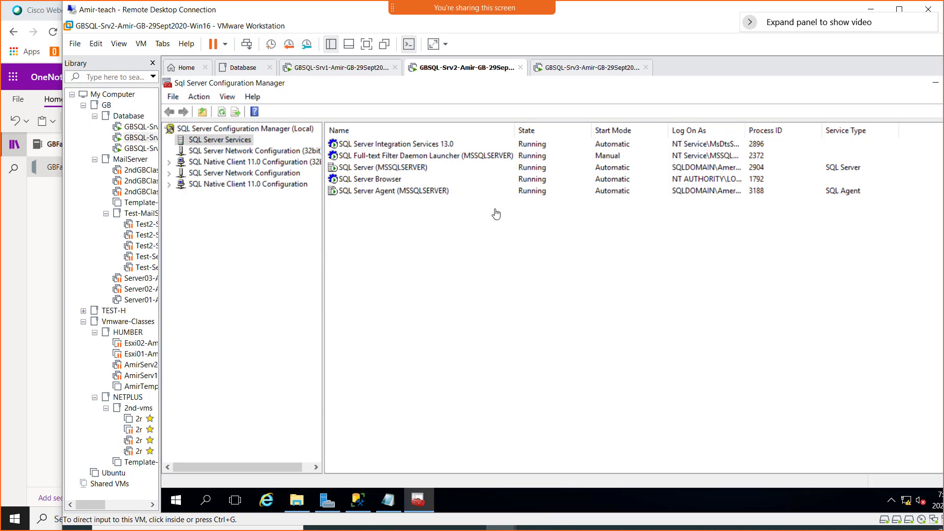
pyautogui.click(582, 72)
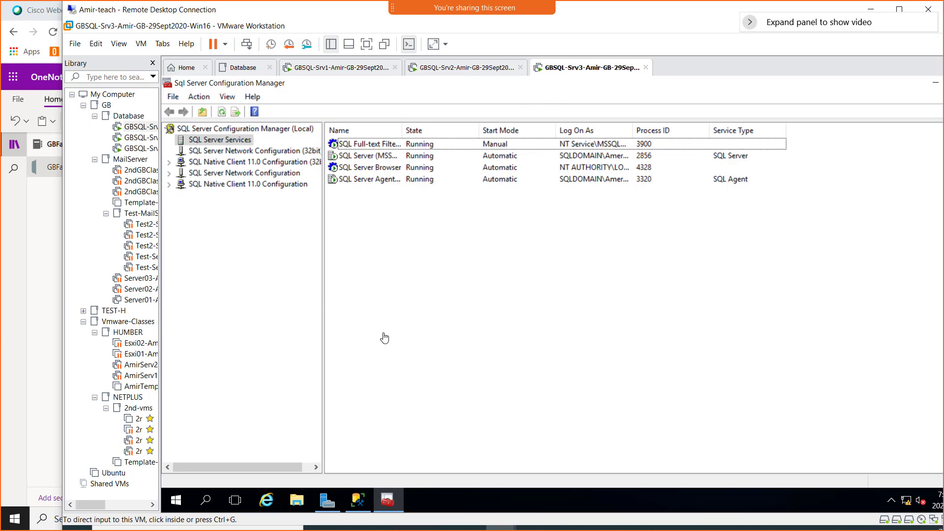
pyautogui.click(468, 71)
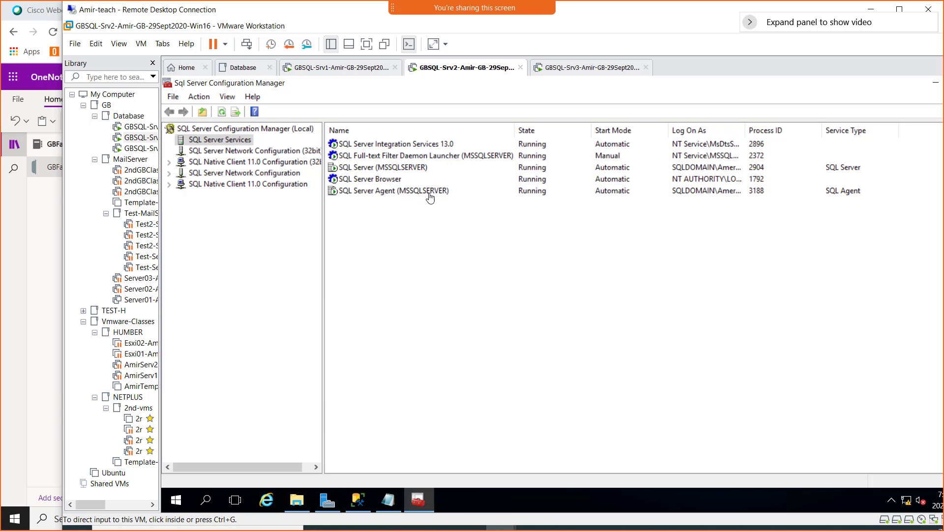
pyautogui.click(486, 267)
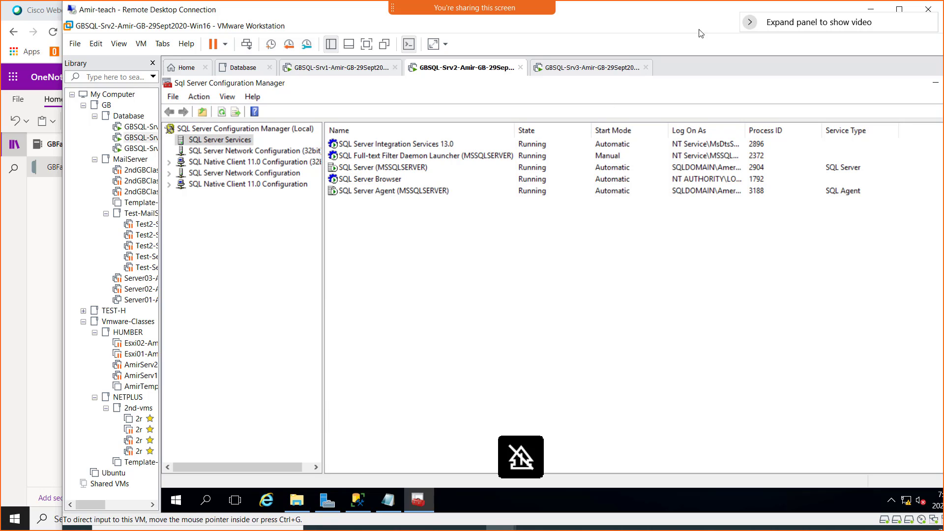
# - Glance at the replication slides deck, then return to the GBFall2020SQL-Class OneNote page
pyautogui.hotkey('alt', 'Tab')
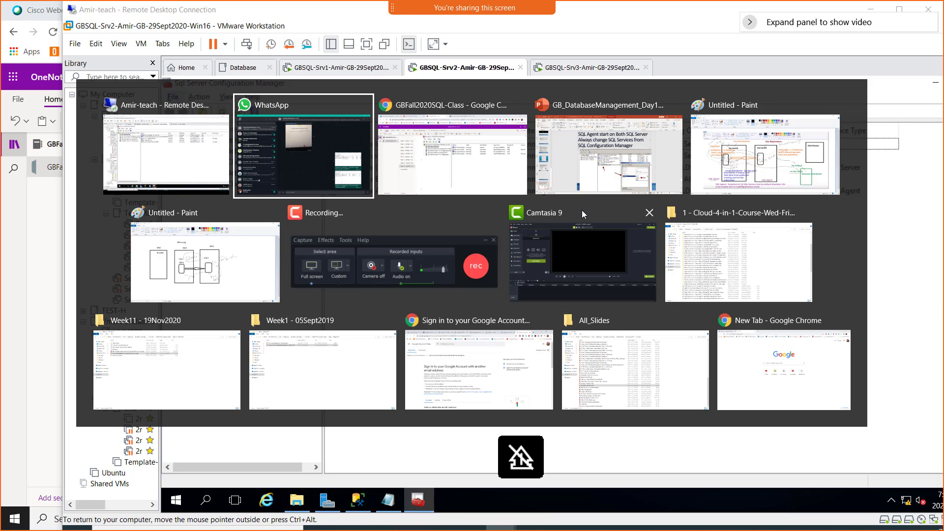
pyautogui.hotkey('alt', 'Tab')
pyautogui.hotkey('alt', 'Tab')
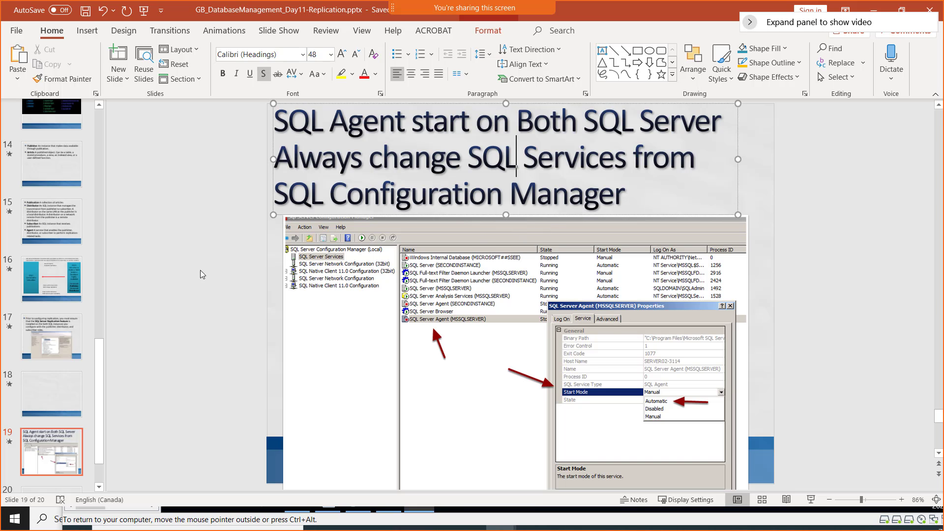
pyautogui.scroll(-1, 63, 352)
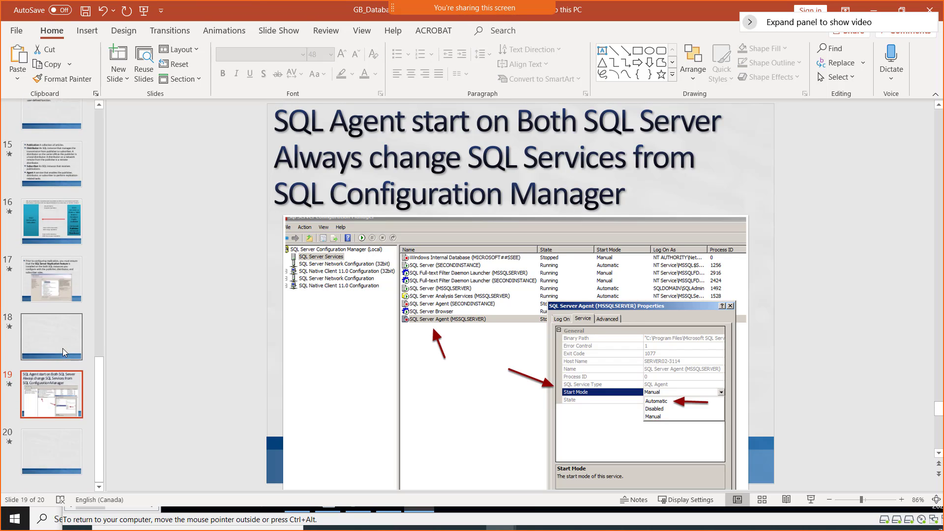
pyautogui.scroll(5, 63, 352)
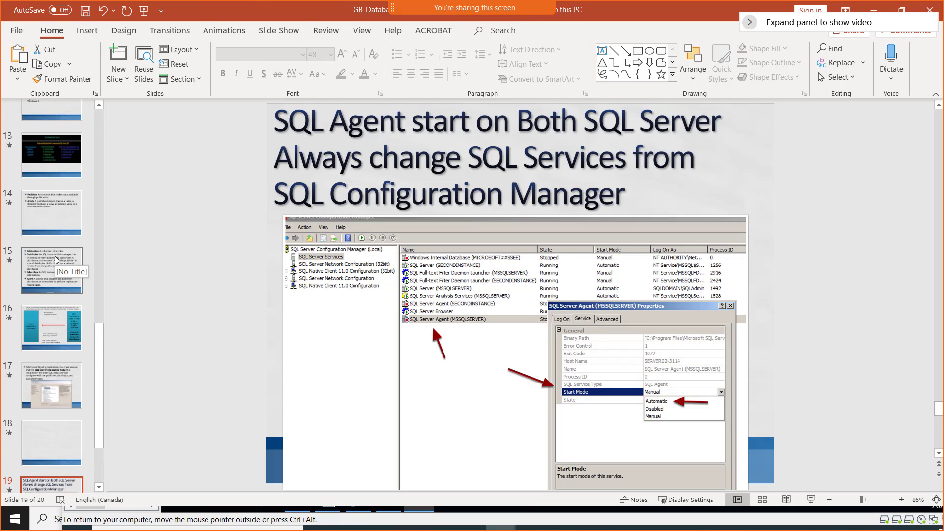
pyautogui.scroll(6, 56, 259)
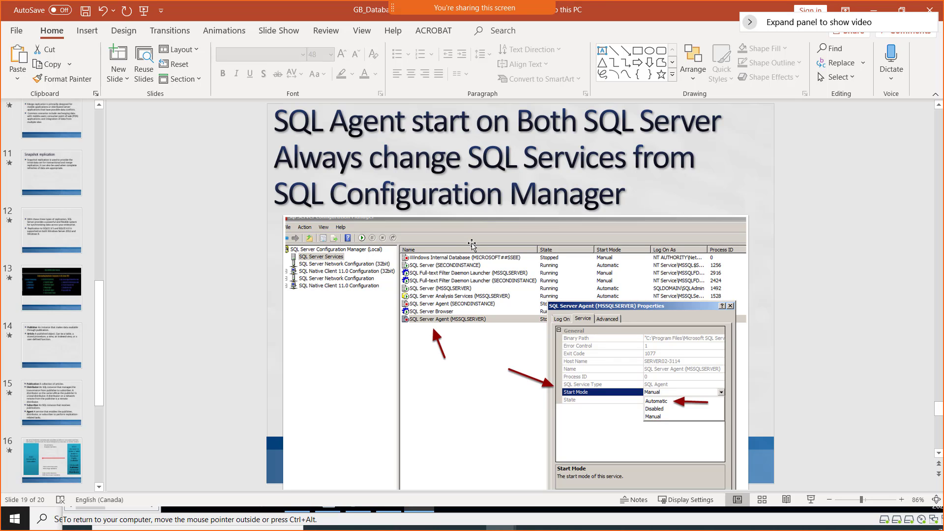
pyautogui.hotkey('alt', 'Tab')
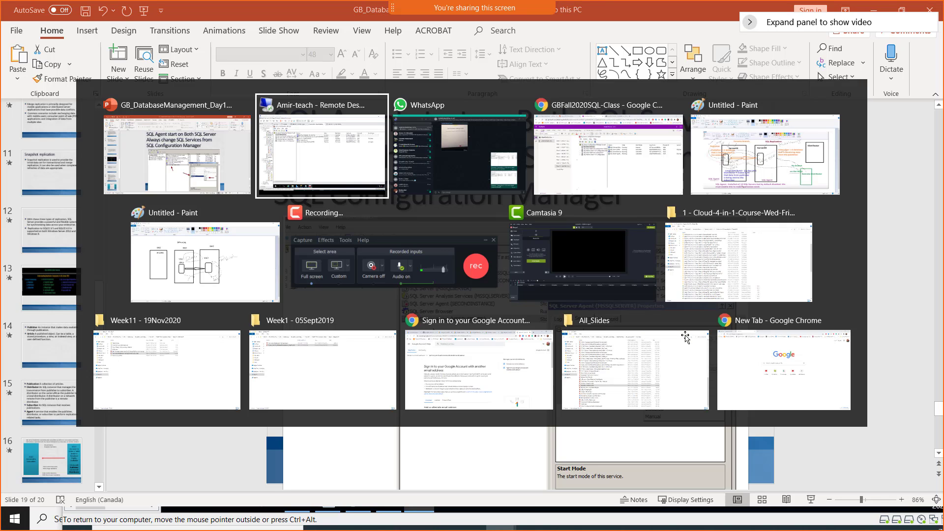
pyautogui.hotkey('alt', 'Tab')
pyautogui.hotkey('alt', 'Tab')
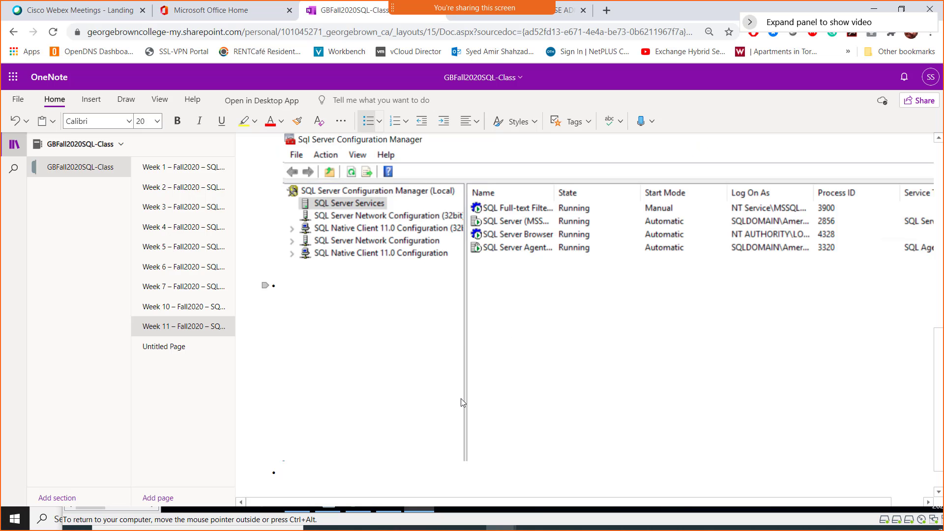
# - Add a '---- Lab Steps' heading at the bottom of the class notes
pyautogui.write('---- Lab')
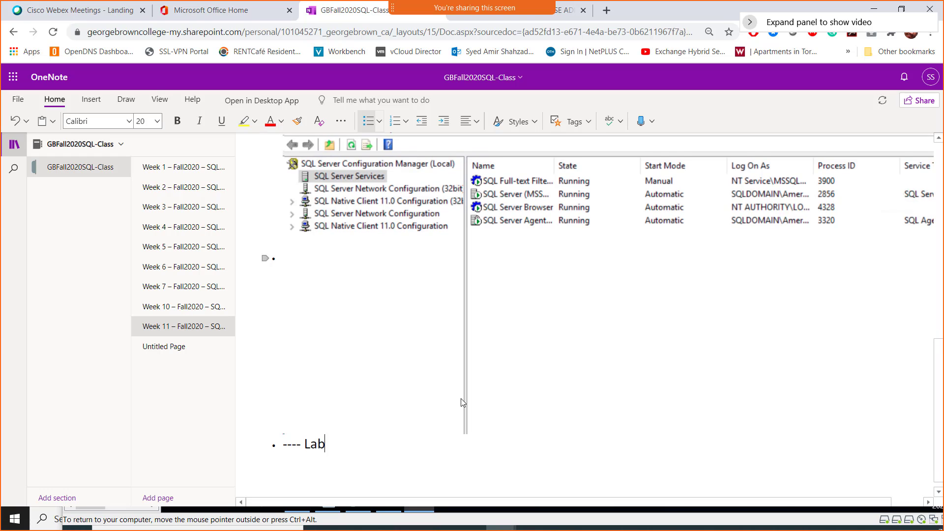
pyautogui.write(' Steps')
pyautogui.hotkey('alt', 'Tab')
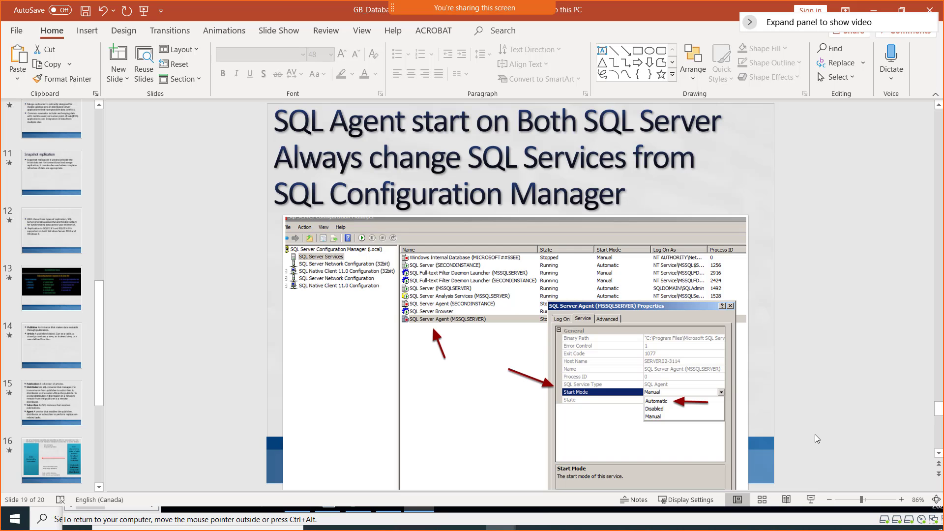
pyautogui.hotkey('alt', 'Tab')
pyautogui.press('super')
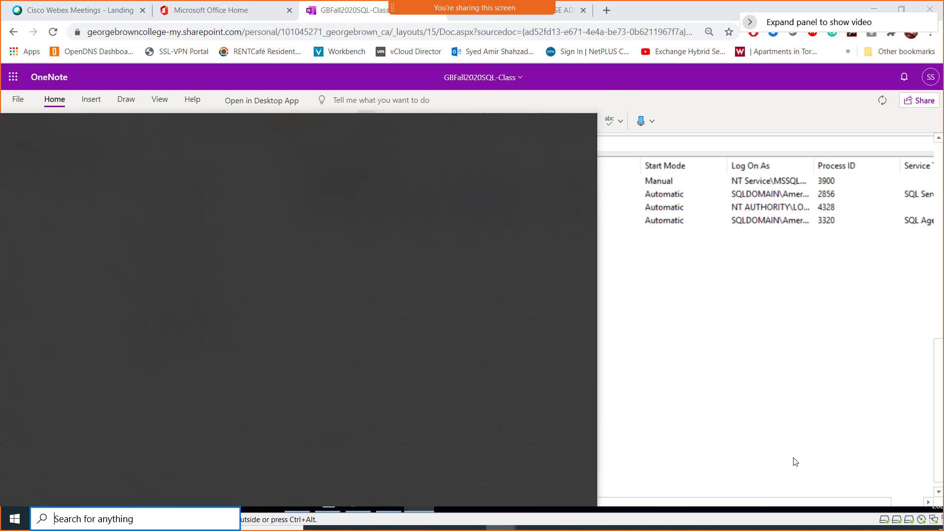
pyautogui.click(632, 520)
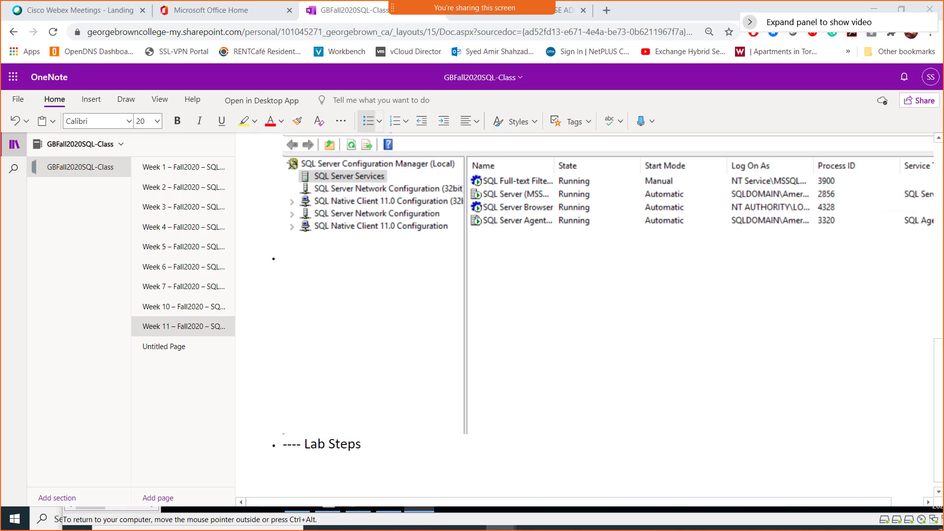
# - Add steps for installing the Distributor first, then the Publisher, on Server02
pyautogui.click(379, 437)
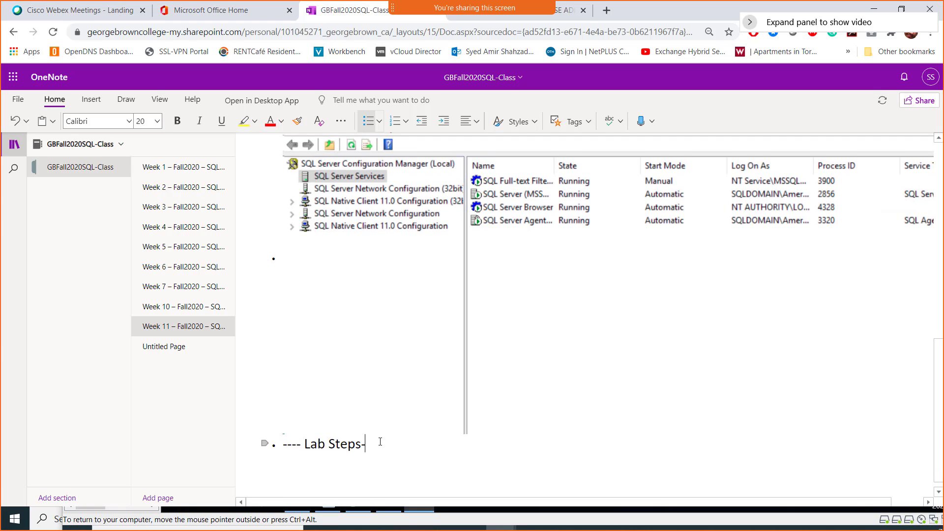
pyautogui.write('------------')
pyautogui.press('Return')
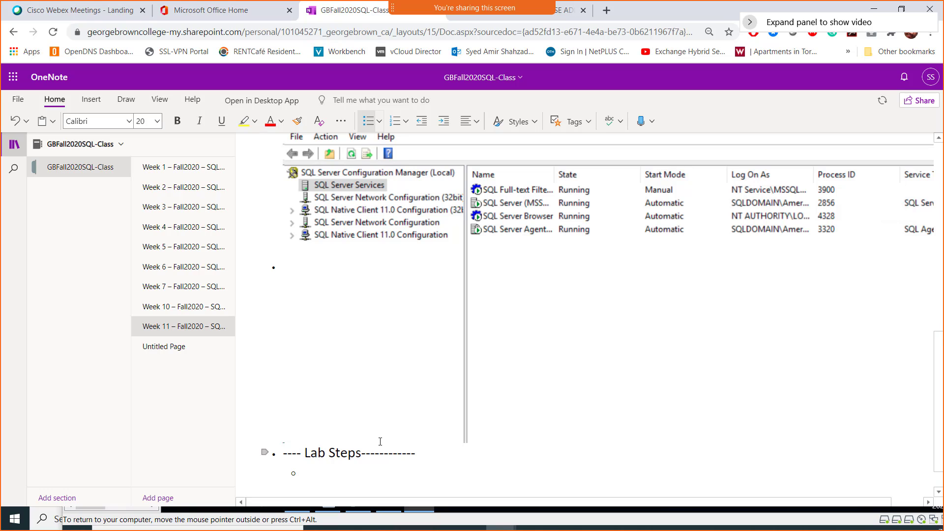
pyautogui.write('On Server')
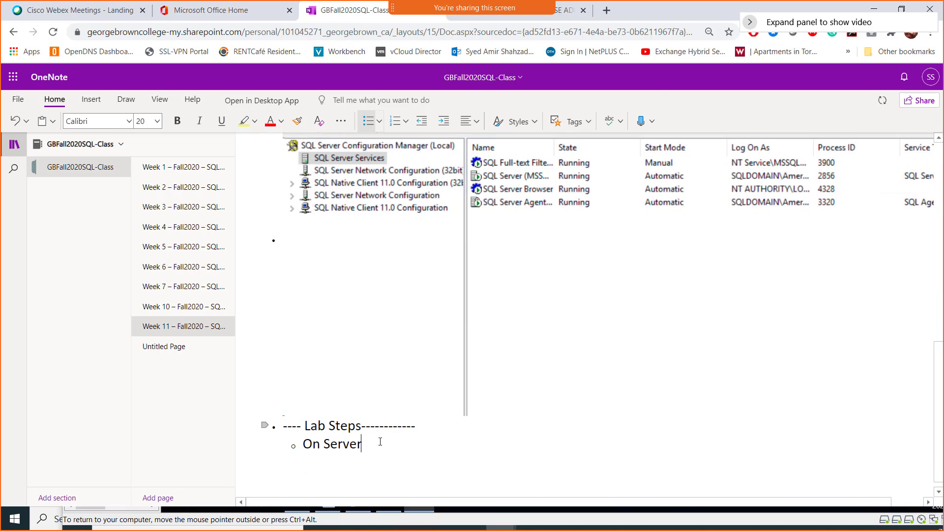
pyautogui.write('02 we ins')
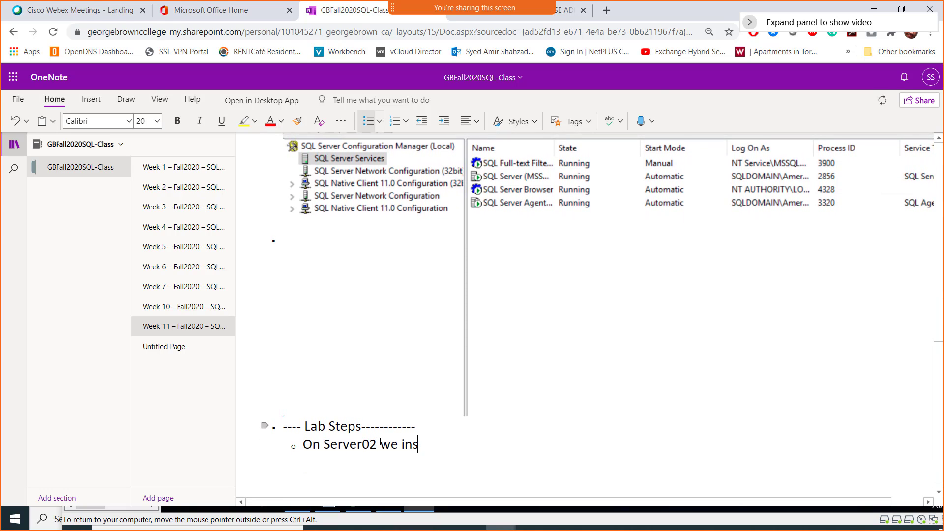
pyautogui.write('tall the Di')
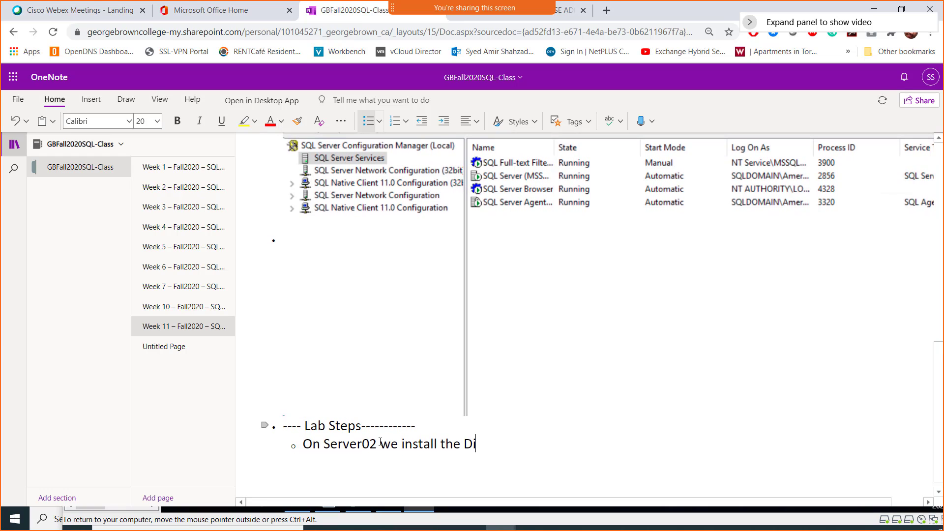
pyautogui.write('stributor first')
pyautogui.press('Return')
pyautogui.write('O')
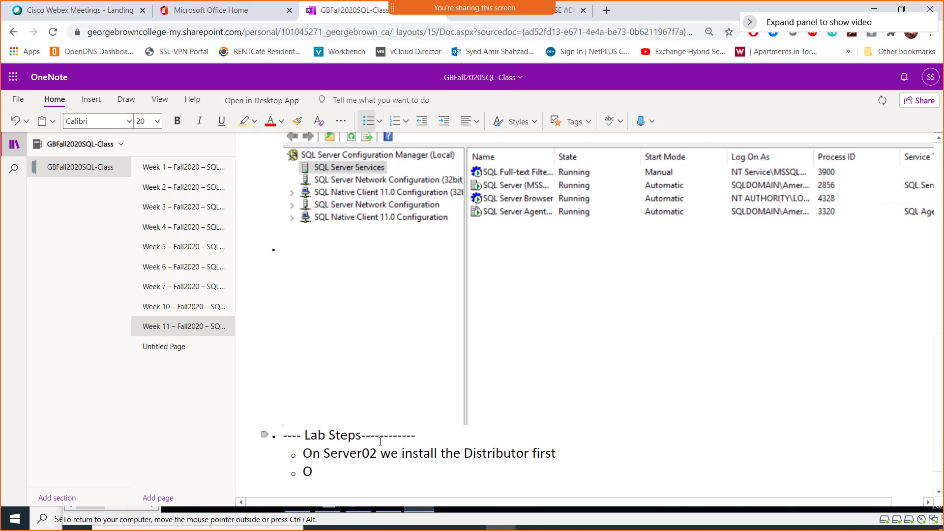
pyautogui.write('n Server02')
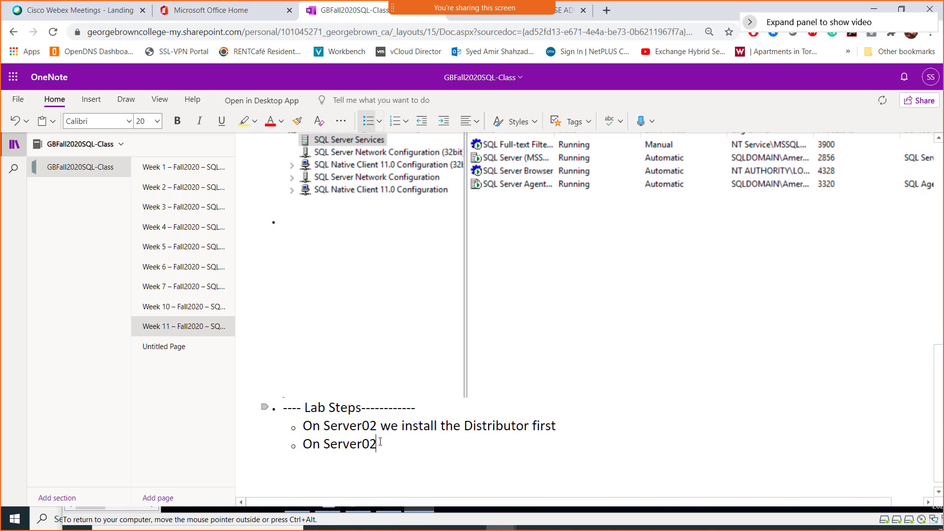
pyautogui.write(' we will install the ')
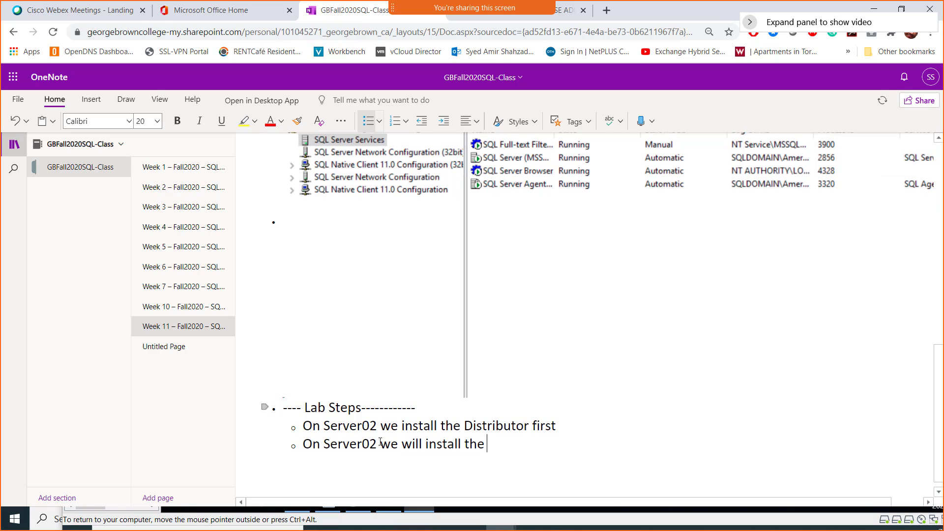
pyautogui.write('Publi')
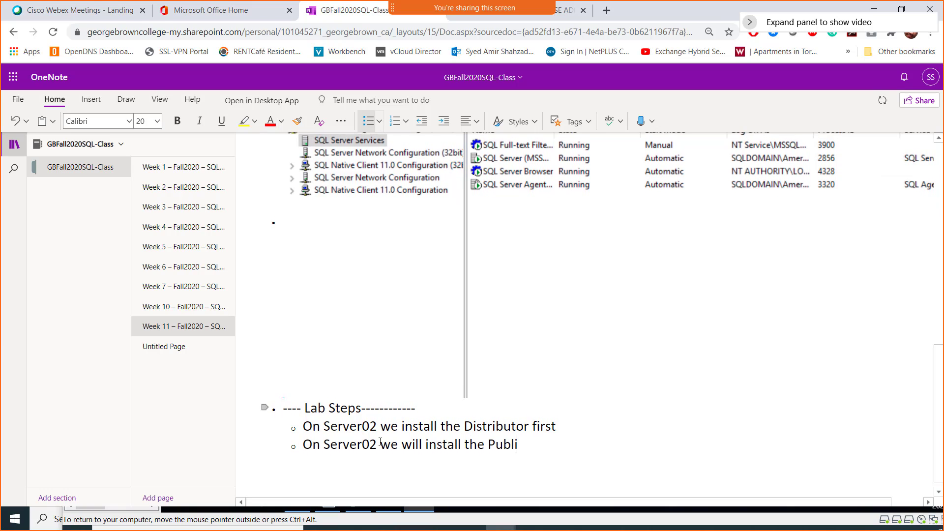
pyautogui.write('sher')
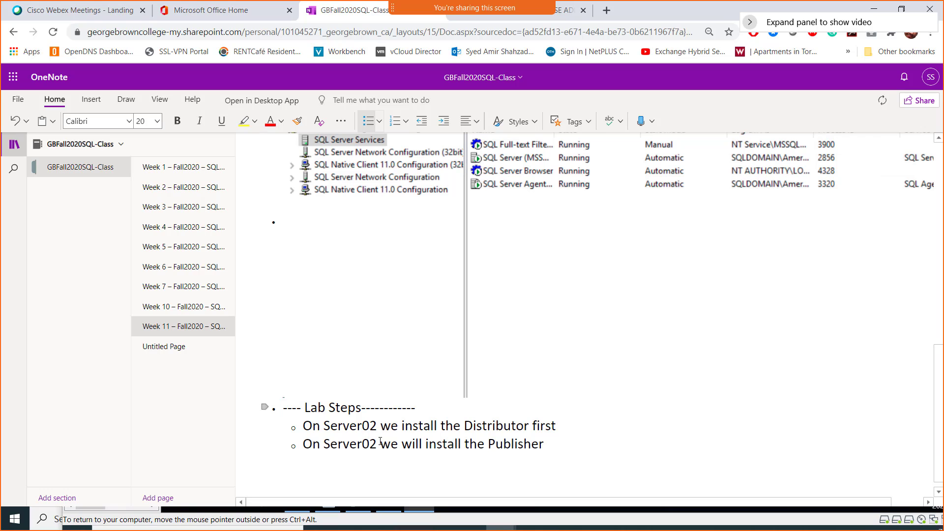
# - Add the Subscriber-on-Server 03 step and an empty bullet below the Publisher line
pyautogui.press('Return')
pyautogui.write('On ')
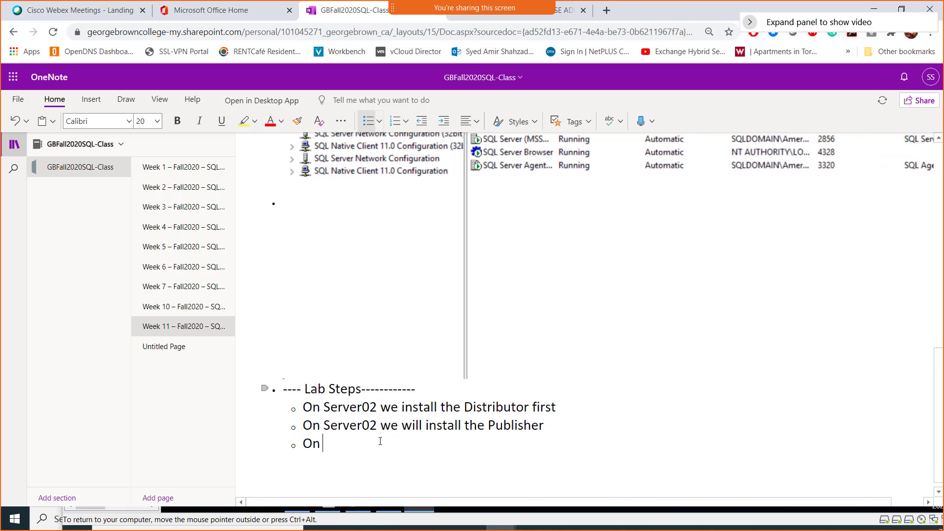
pyautogui.write('Server 03 we will inst')
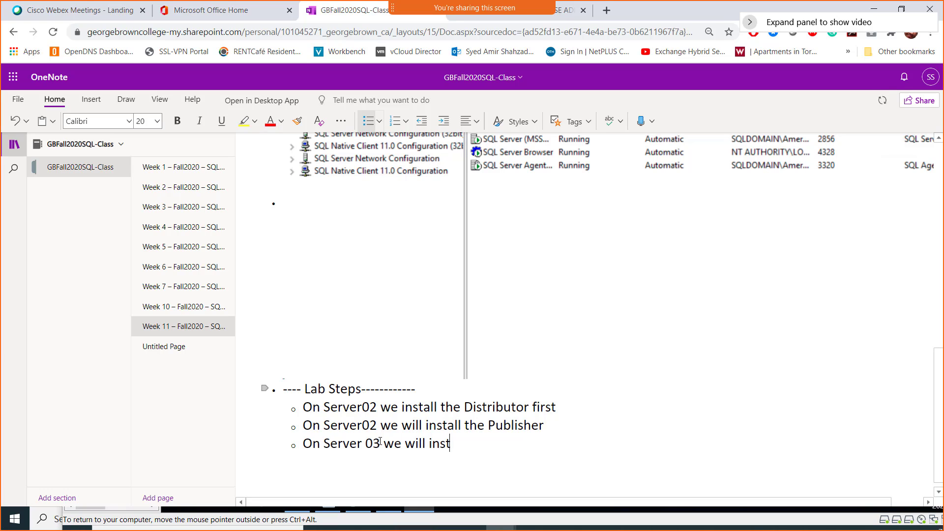
pyautogui.write('all the Subscriber')
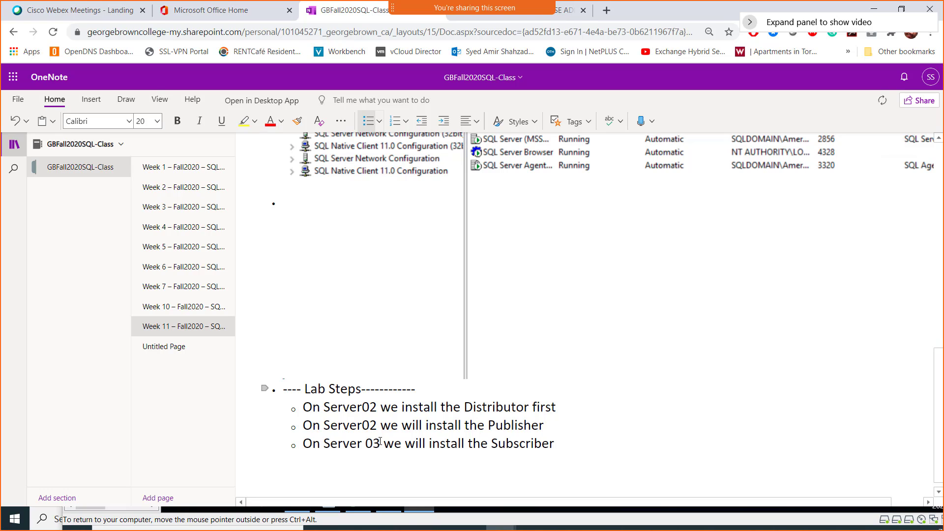
pyautogui.press('Up')
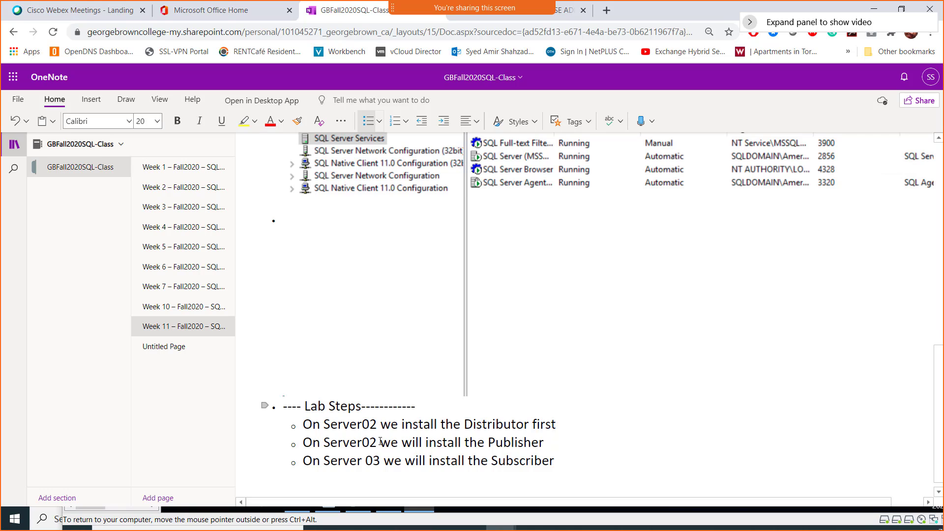
pyautogui.press('Return')
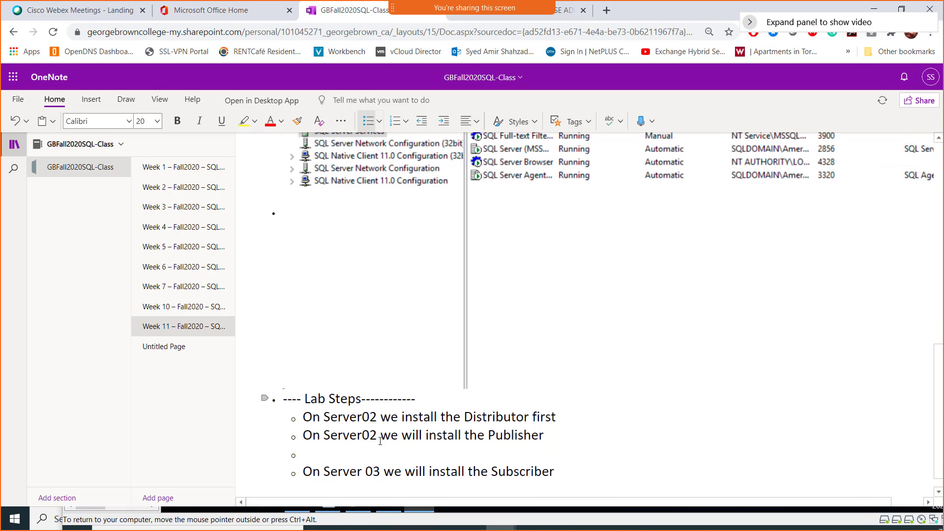
pyautogui.press('Up')
pyautogui.press('Delete')
pyautogui.press('Up')
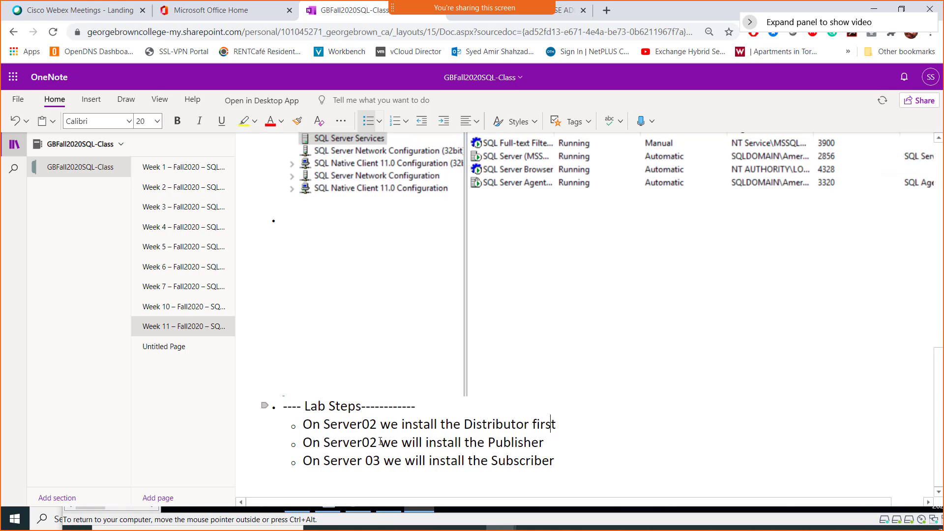
pyautogui.press('End')
pyautogui.press('Return')
pyautogui.write('On ')
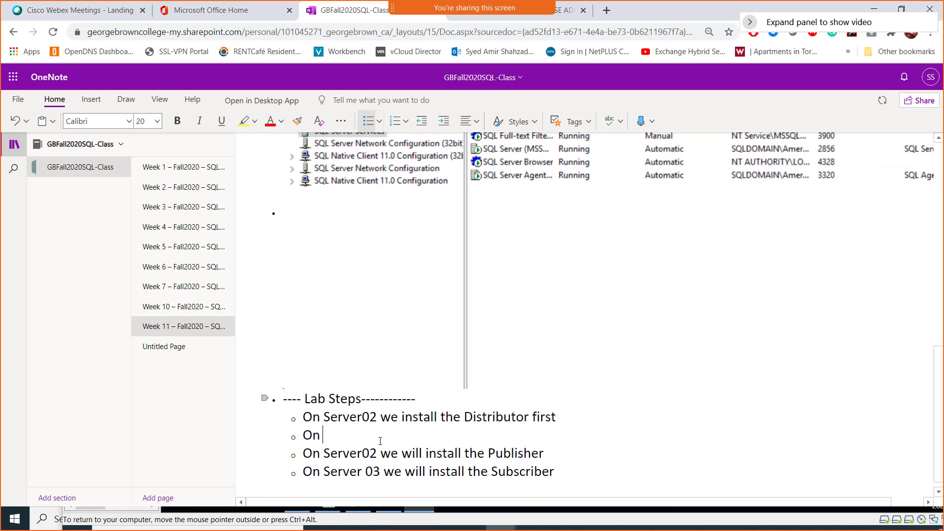
pyautogui.write('Server02 choose a Datab')
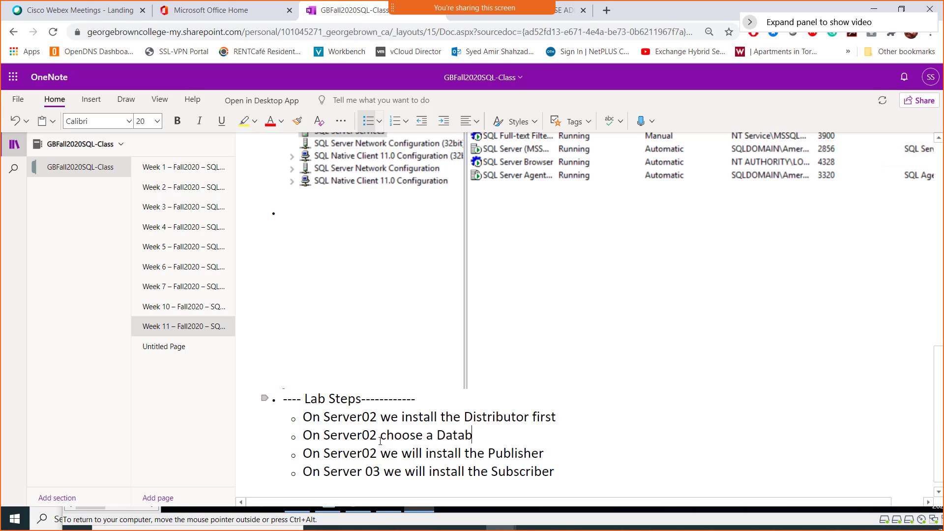
pyautogui.write('ase and create a table th')
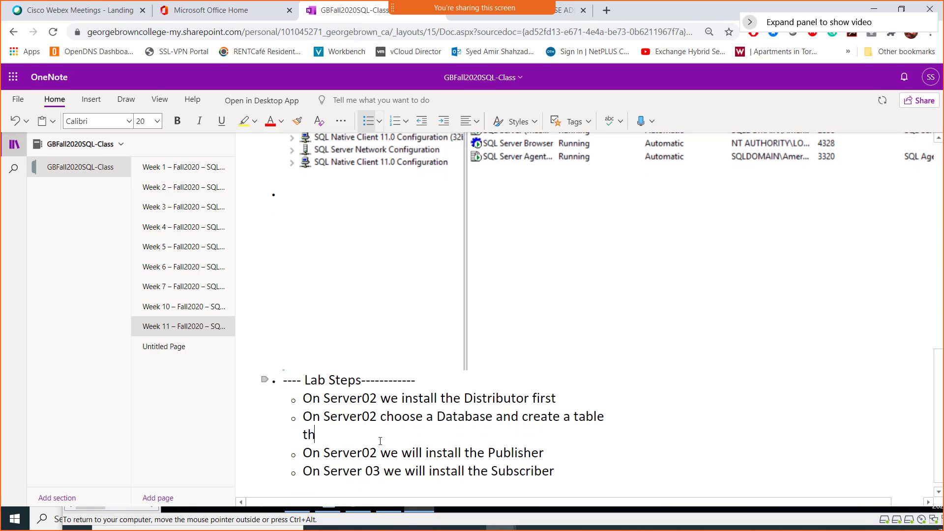
pyautogui.write('ere for example ')
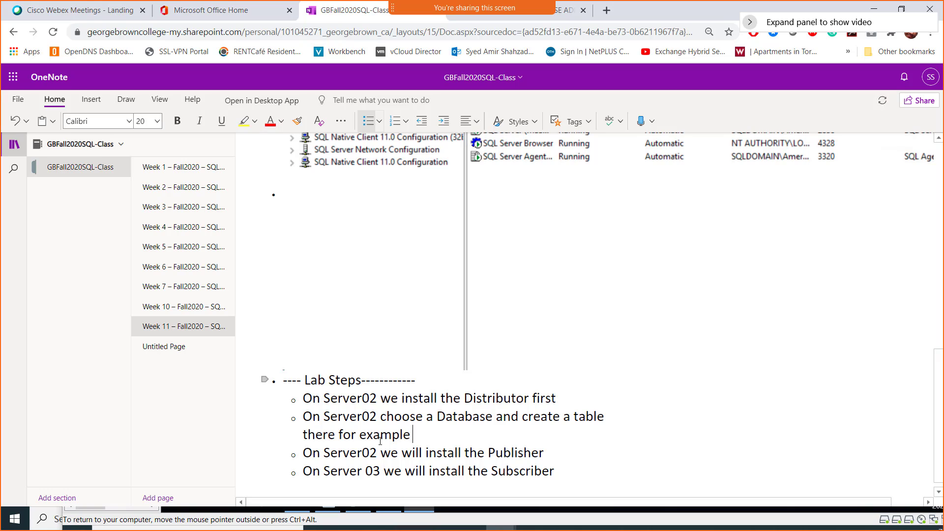
pyautogui.write('User info table.')
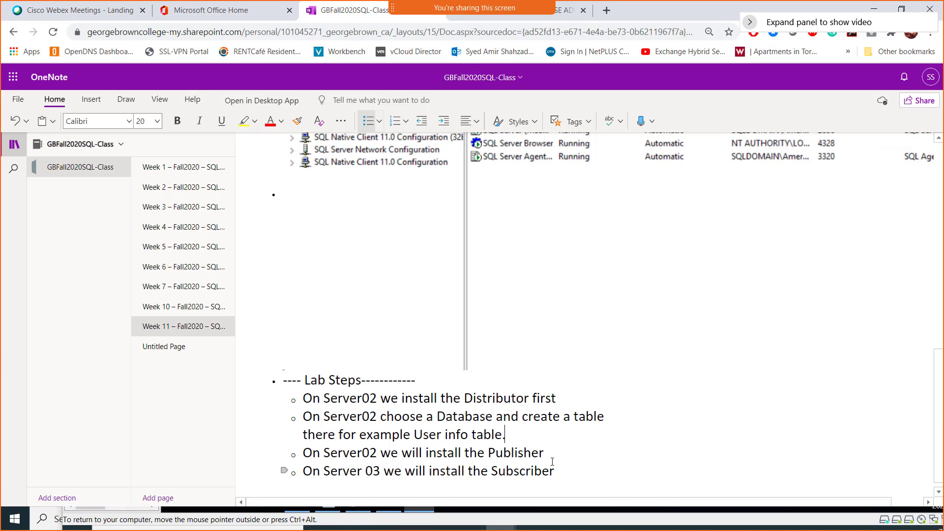
pyautogui.scroll(-1, 545, 459)
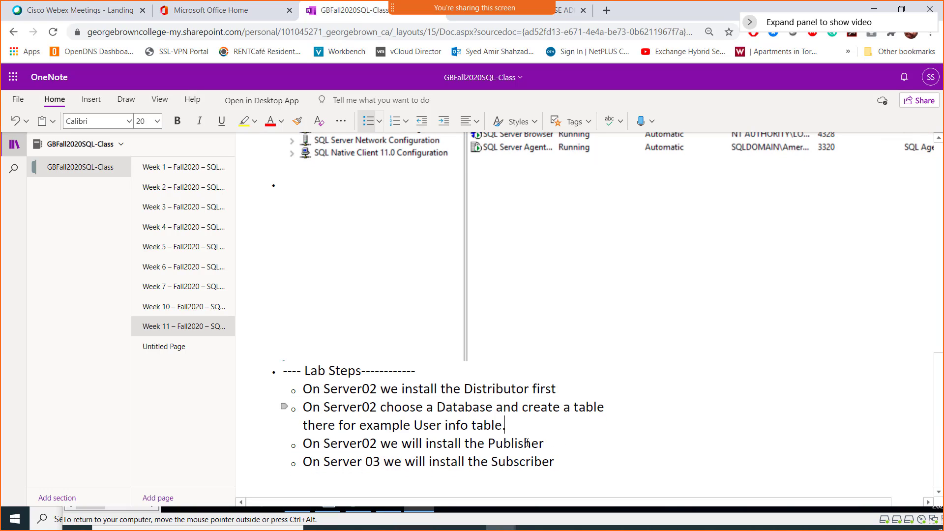
# - Add a Subscriber sub-note: a new database receives and synchronizes the Publisher's data
pyautogui.click(561, 462)
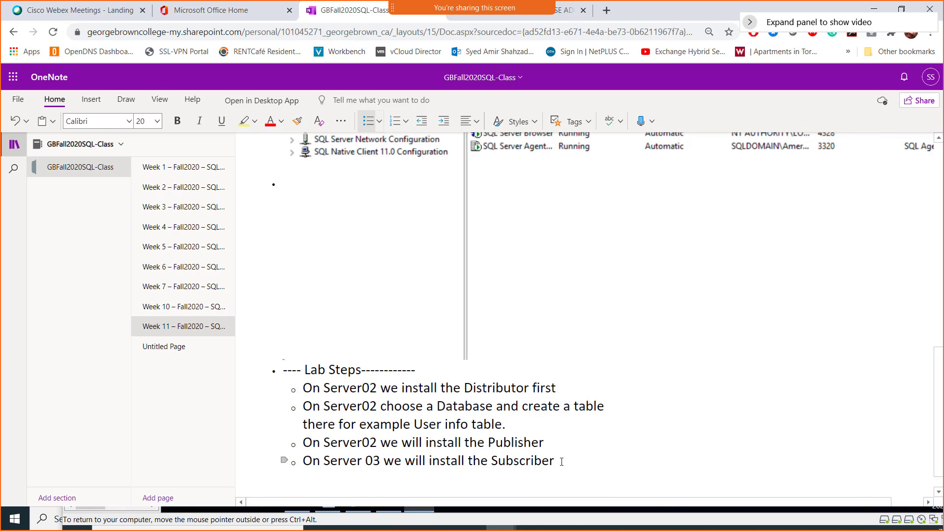
pyautogui.press('Return')
pyautogui.press('Tab')
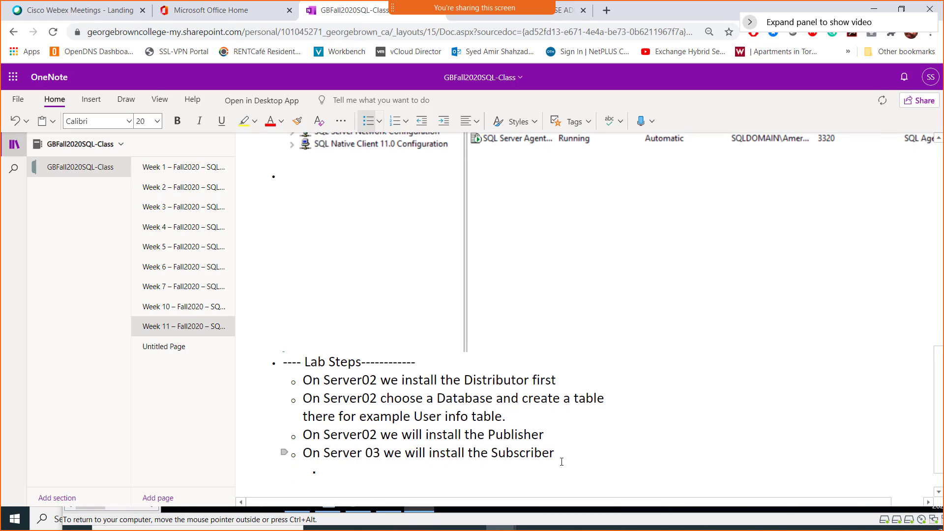
pyautogui.write('During the cre')
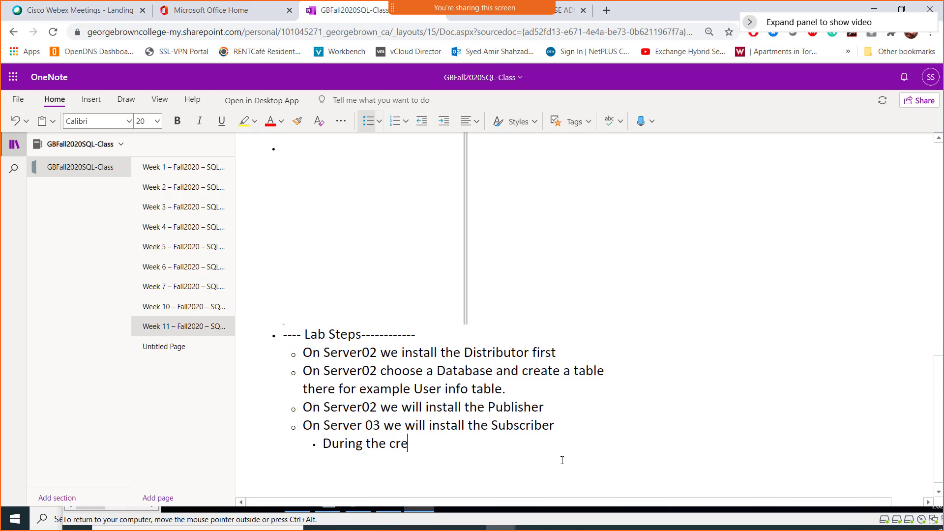
pyautogui.write('ation of the ')
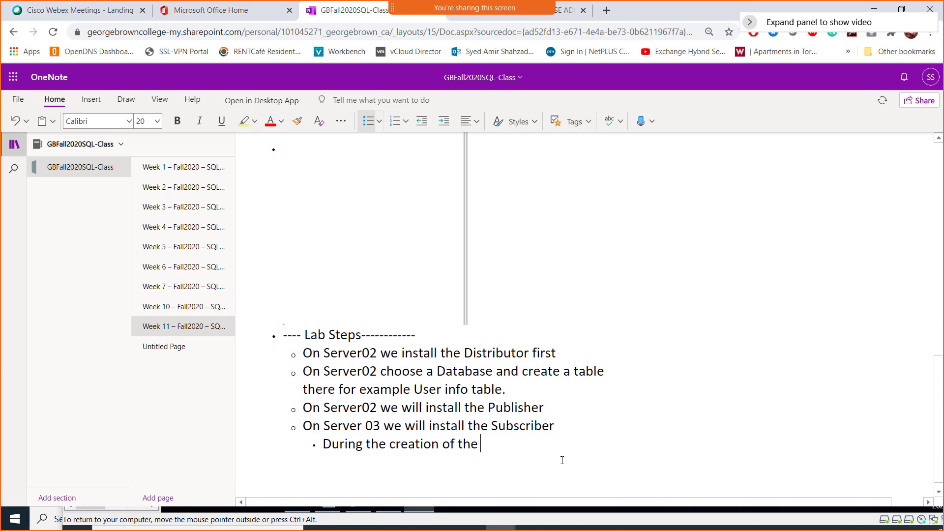
pyautogui.write('SUB')
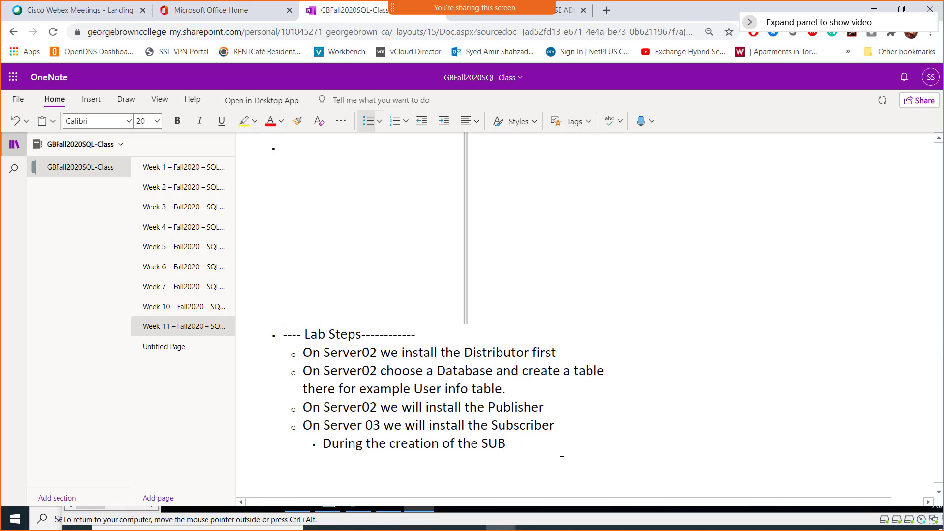
pyautogui.write('CRIBER we wi')
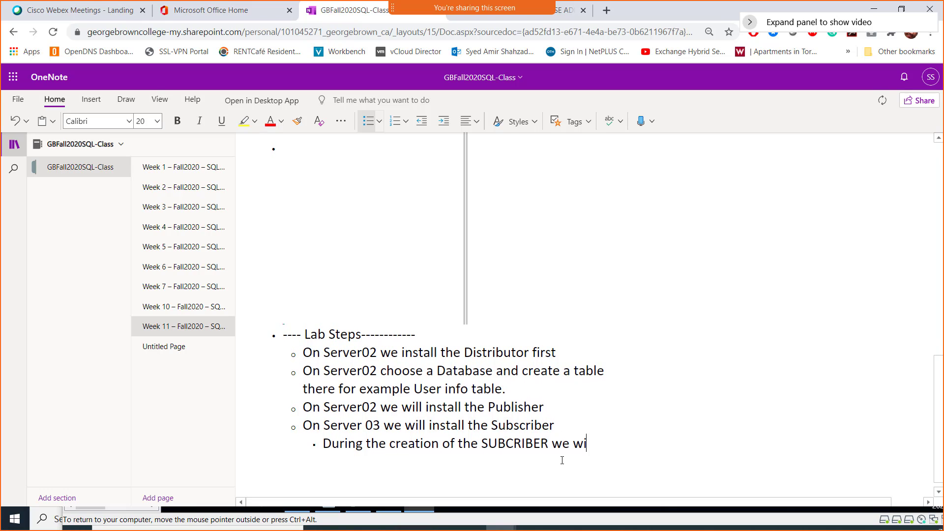
pyautogui.write('ll al')
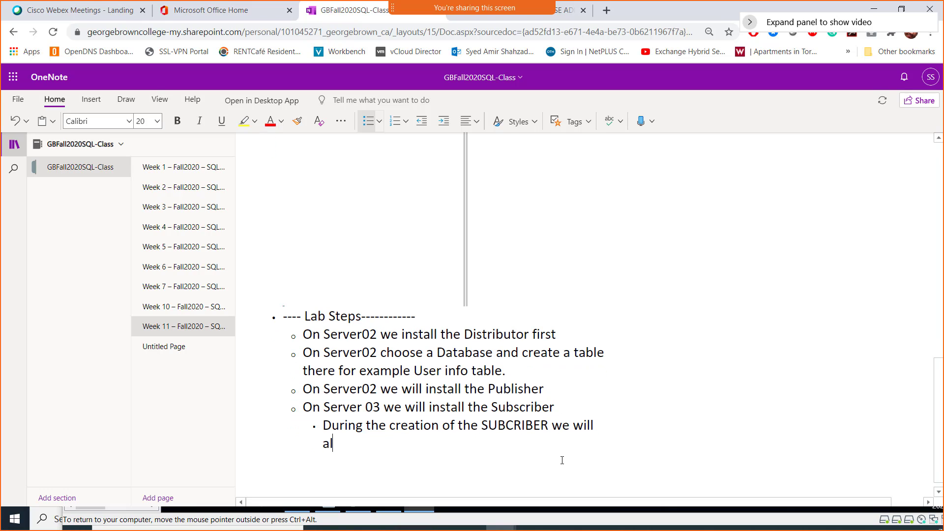
pyautogui.write('so create a ')
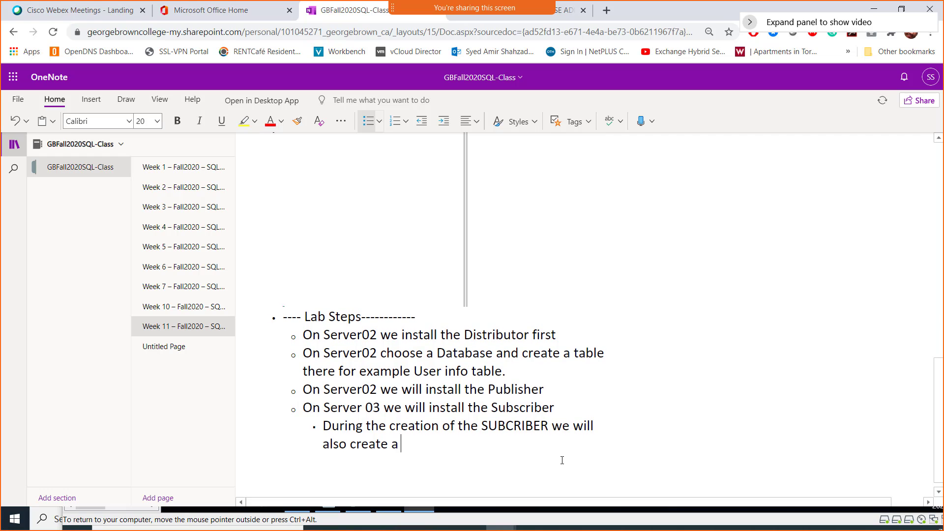
pyautogui.write('new Database')
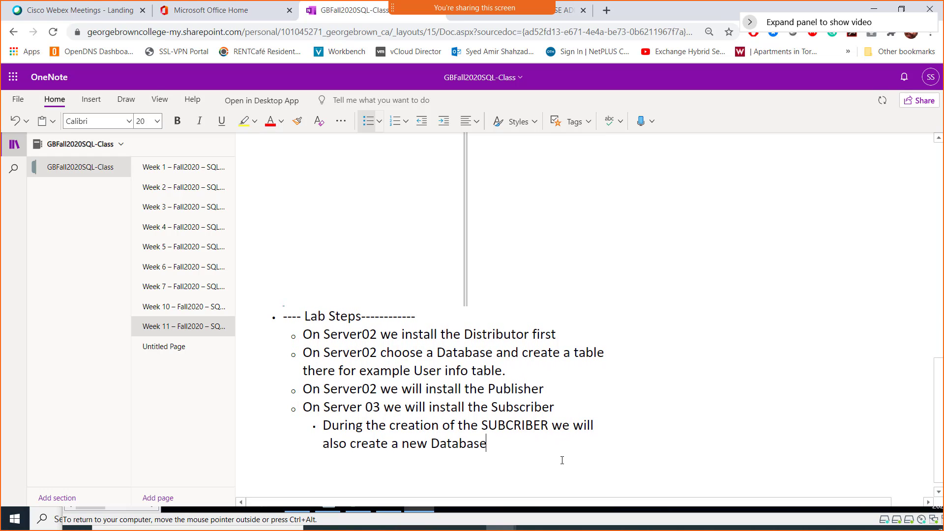
pyautogui.write(' where the ')
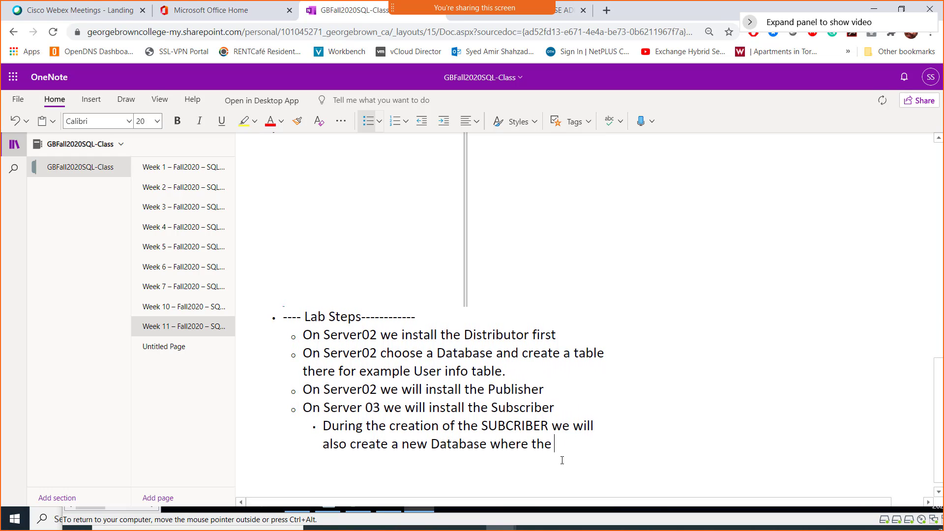
pyautogui.write('Publisher')
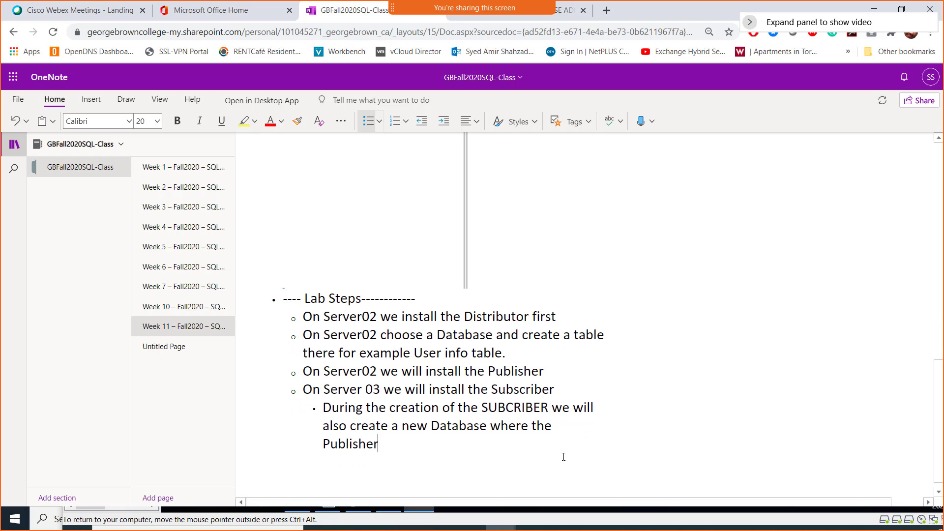
pyautogui.write("'s Data")
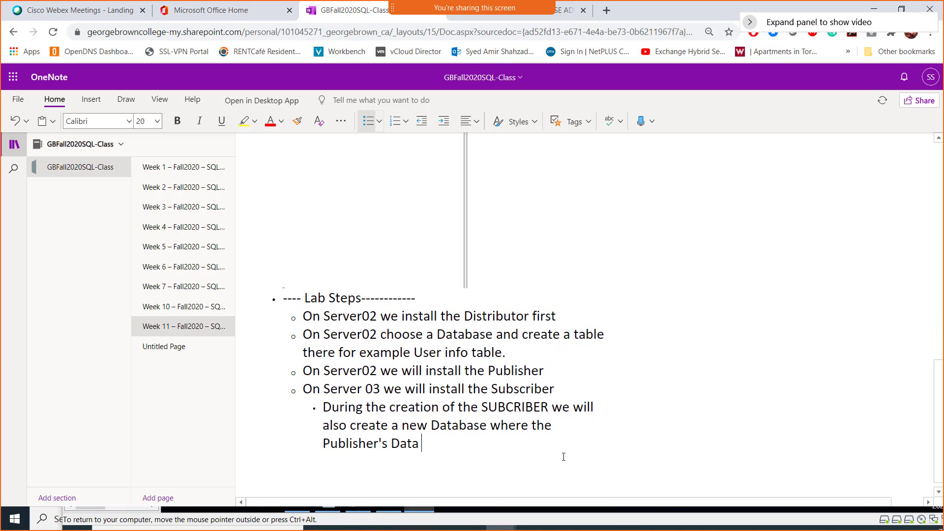
pyautogui.write(' can be copied to and then')
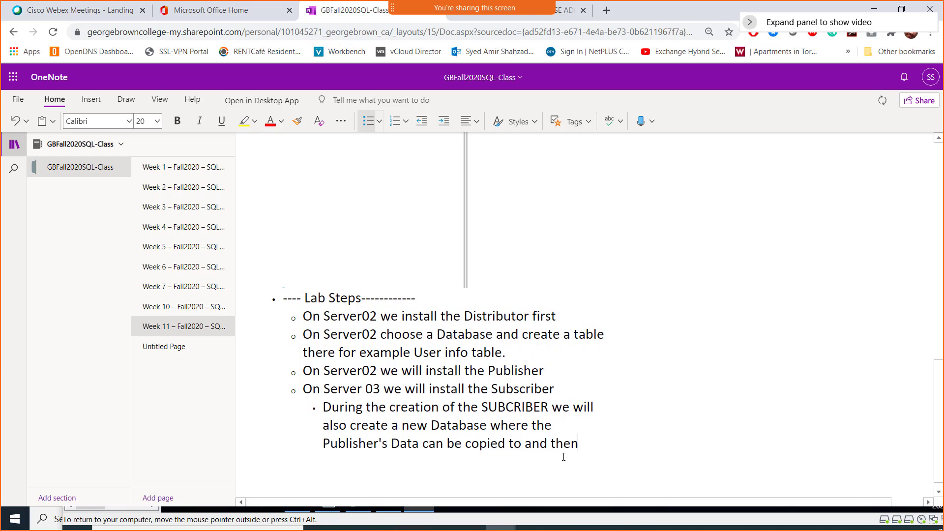
pyautogui.write(' later re')
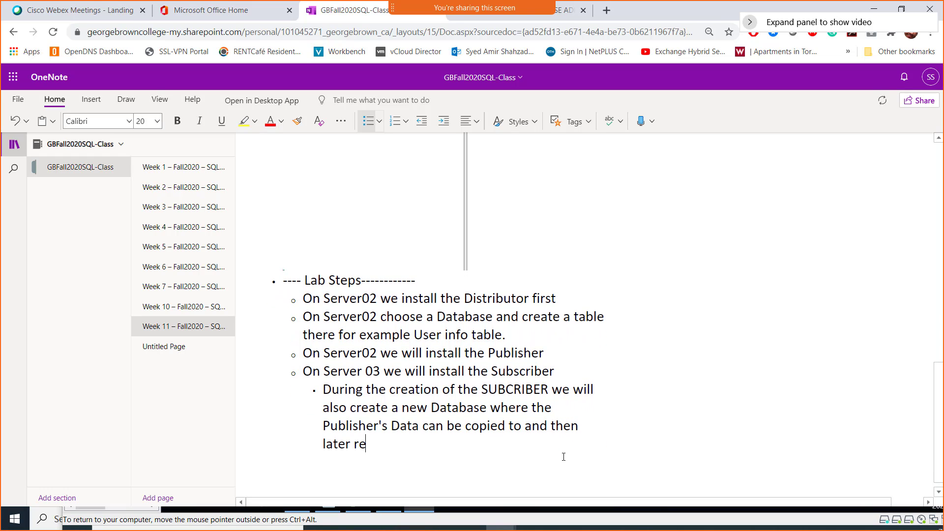
pyautogui.write('gularly syncrhonize')
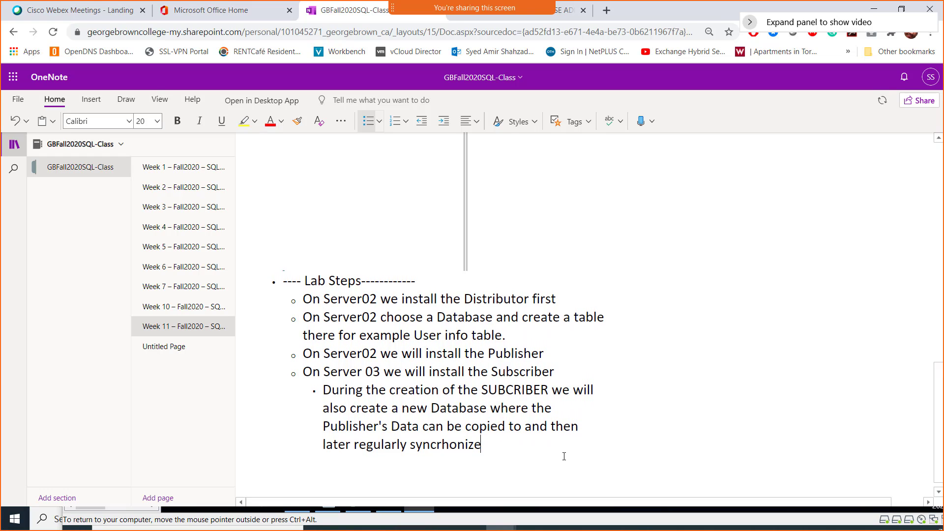
pyautogui.write('d as well')
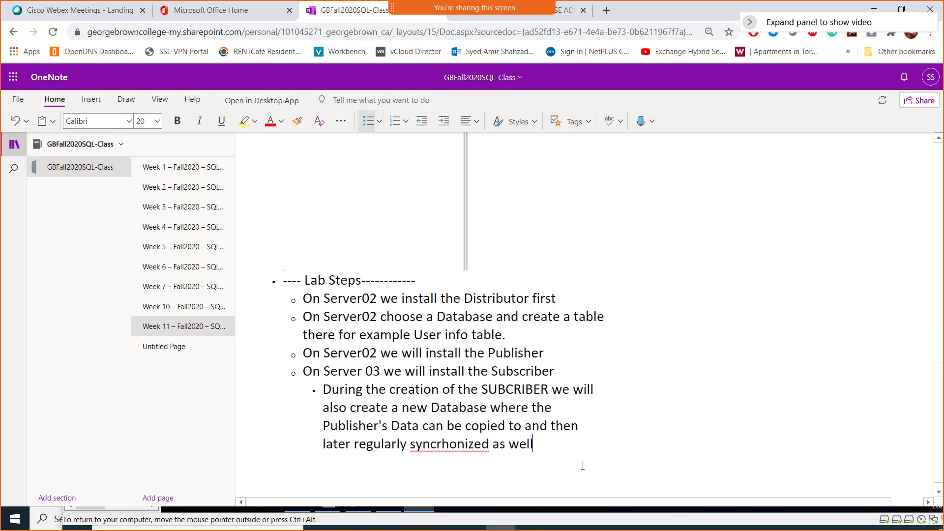
pyautogui.rightClick(453, 448)
pyautogui.click(566, 295)
pyautogui.press('Return')
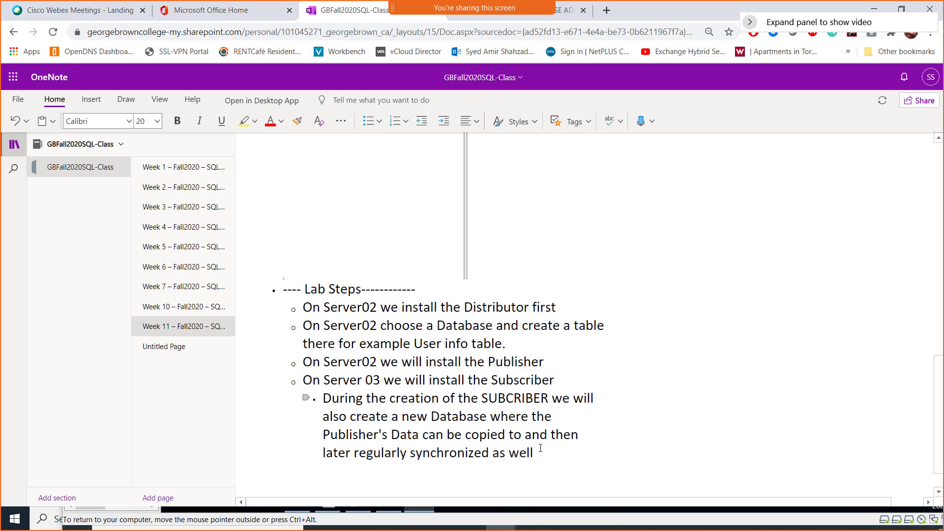
pyautogui.press('Return')
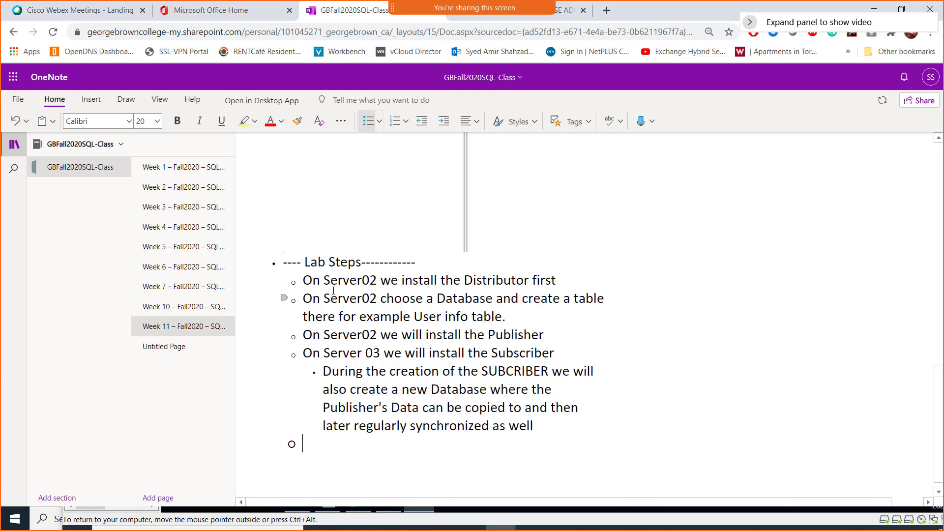
# - Insert 'Start permanently the SQL Agent service on both SQL Instances' above the Distributor step
pyautogui.click(303, 281)
pyautogui.press('Return')
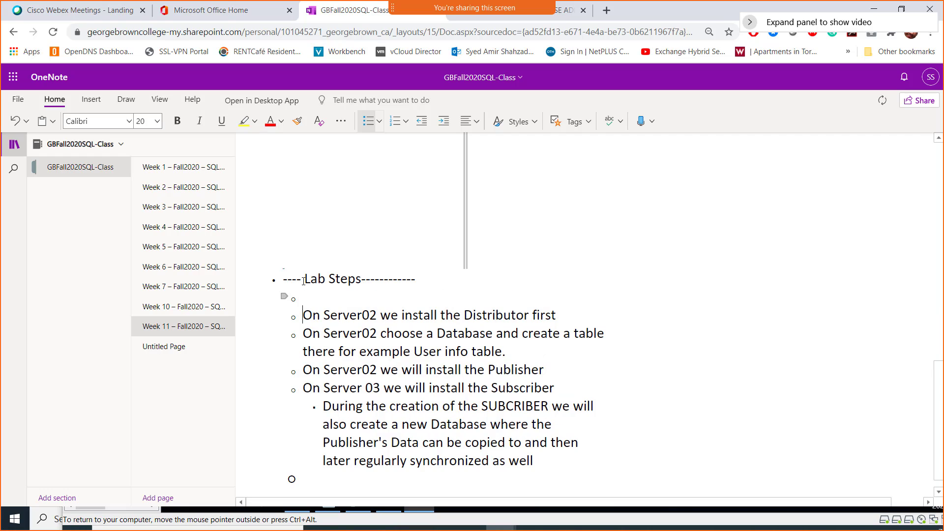
pyautogui.press('Up')
pyautogui.write('Statr')
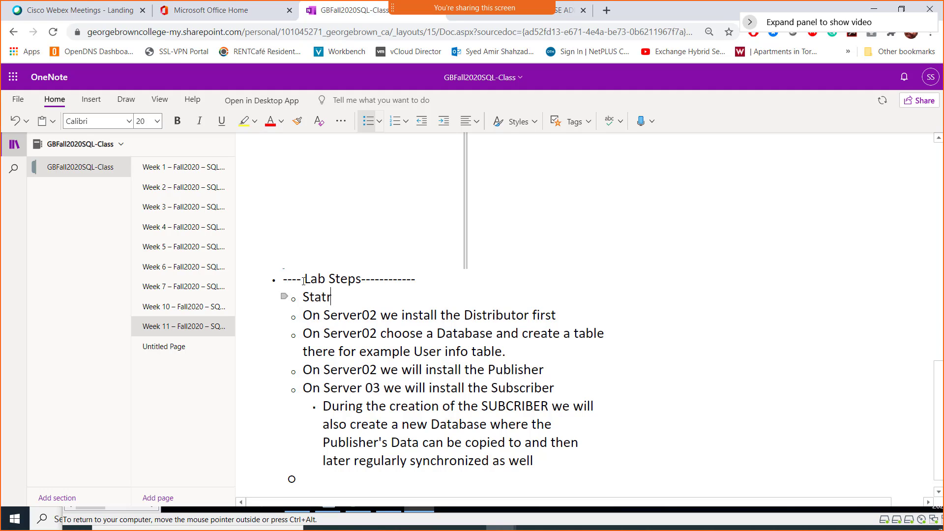
pyautogui.press('BackSpace')
pyautogui.press('BackSpace')
pyautogui.write('rt permanently the')
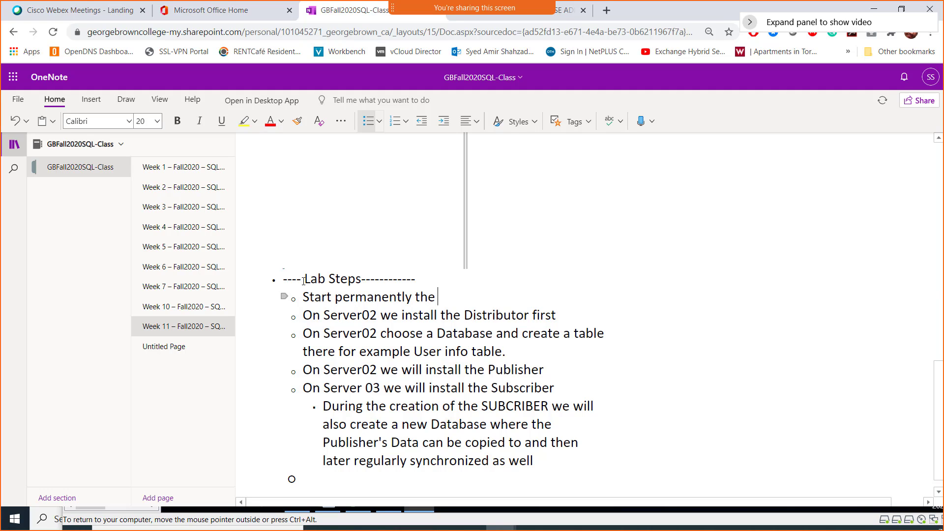
pyautogui.write(' SQL Agent ser')
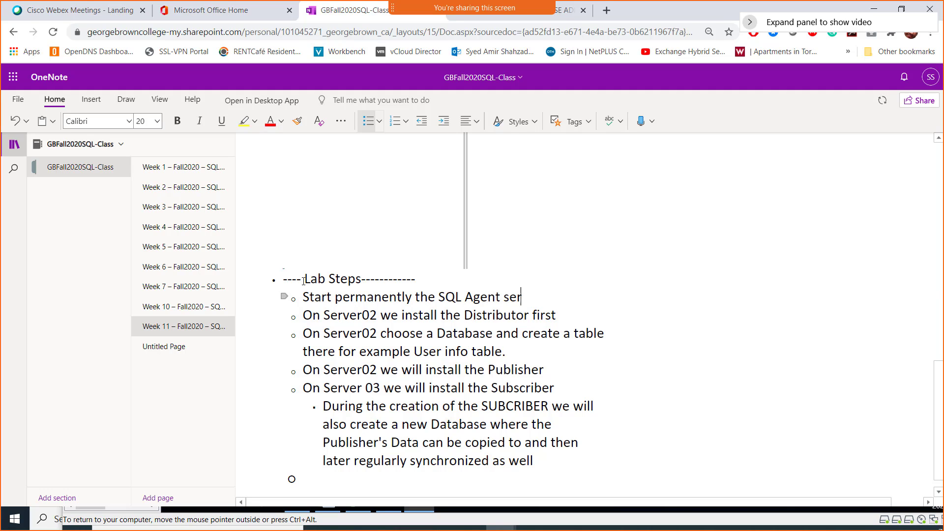
pyautogui.write('vice on both S')
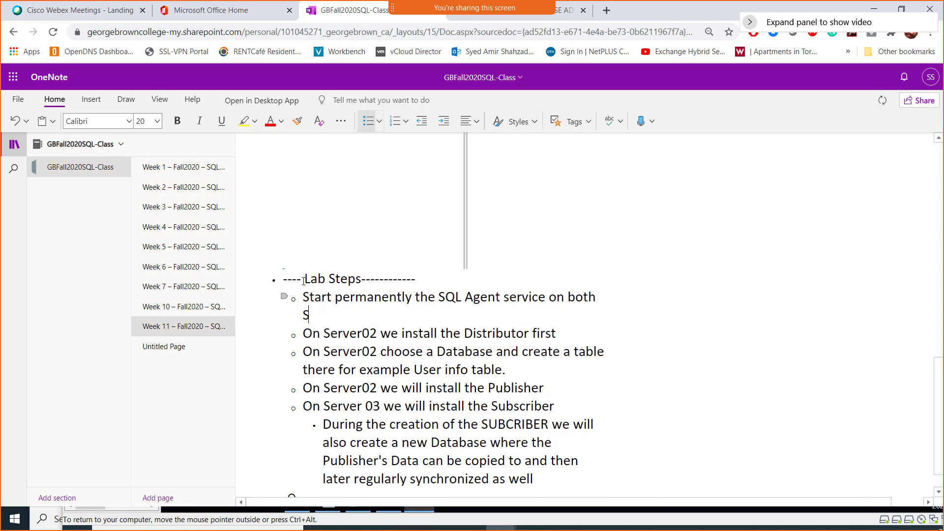
pyautogui.write('QL Instances')
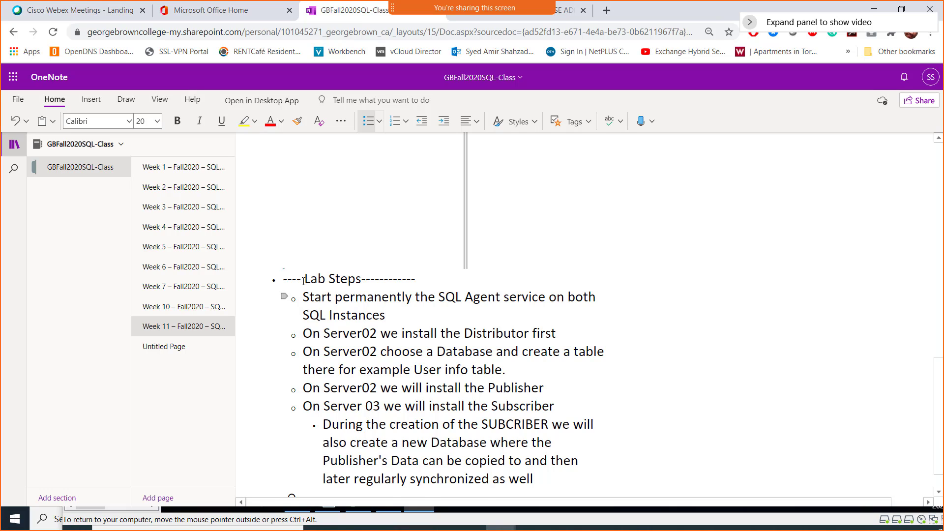
# - Start a new step saying the firewalls on all three VMs must be shut down
pyautogui.press('Return')
pyautogui.write('Mak')
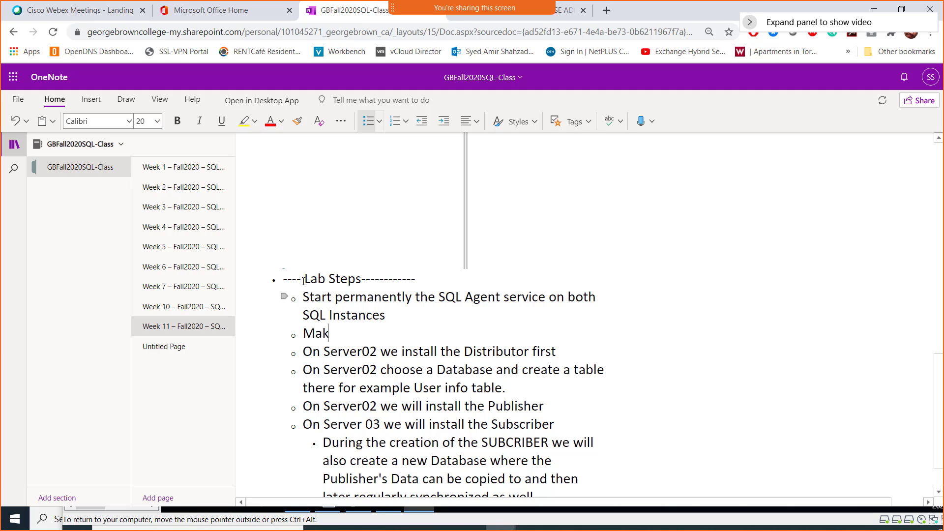
pyautogui.write('e sure that the ')
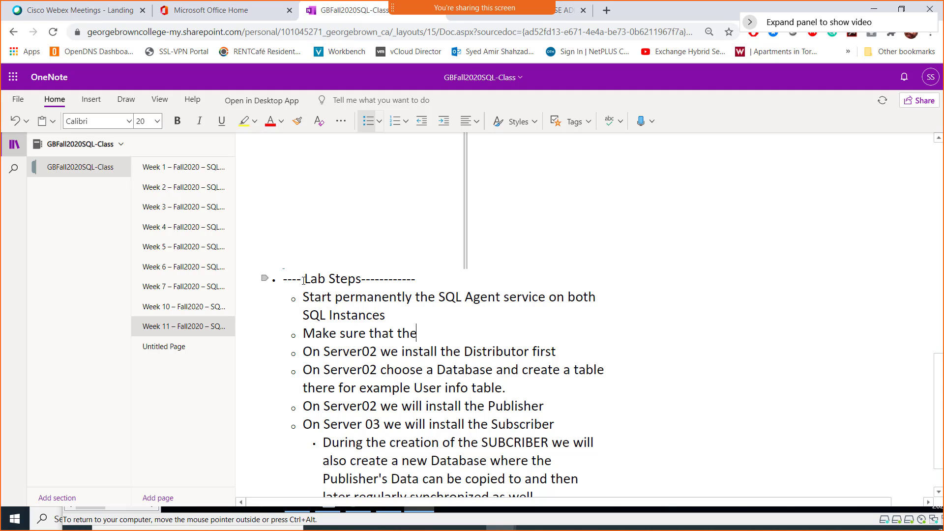
pyautogui.write('firewalls on both')
pyautogui.press('BackSpace')
pyautogui.press('BackSpace')
pyautogui.press('BackSpace')
pyautogui.press('BackSpace')
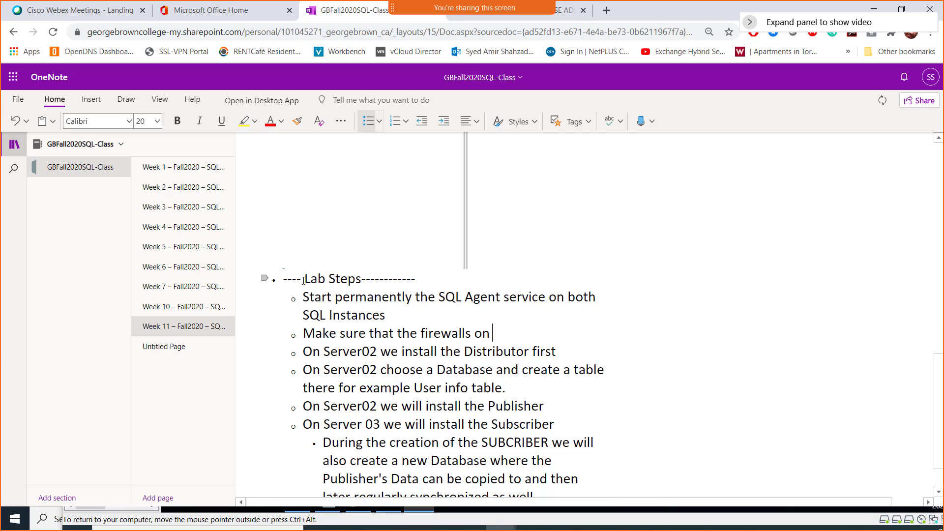
pyautogui.write('all three VMs a')
pyautogui.press('BackSpace')
pyautogui.write('is')
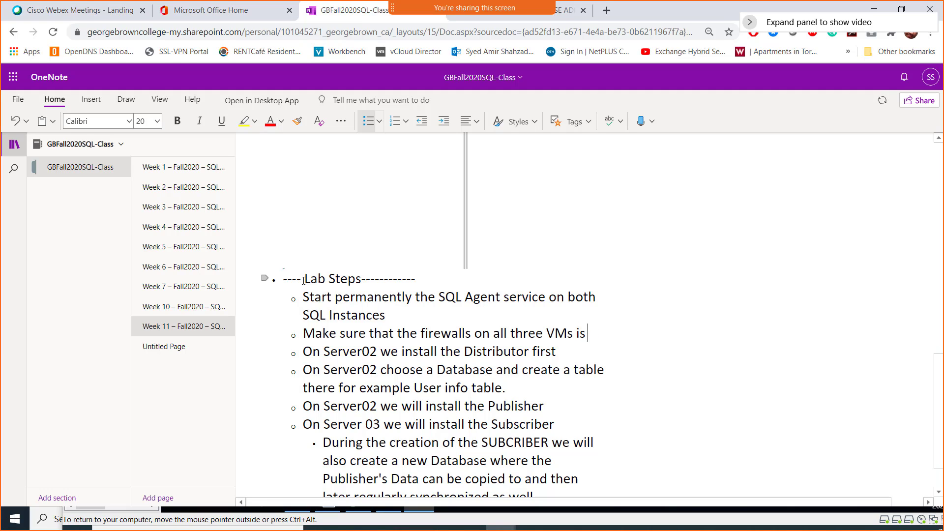
pyautogui.write(' shutdown')
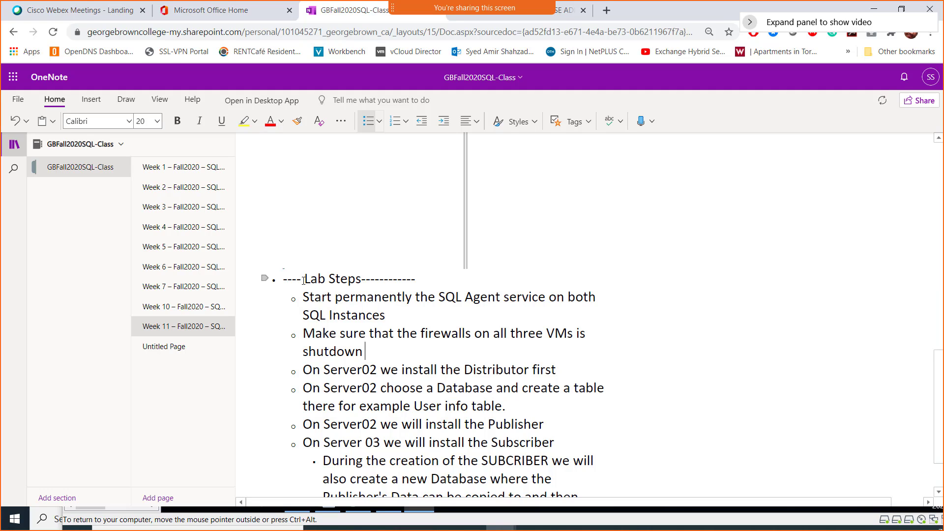
pyautogui.write(' and there s')
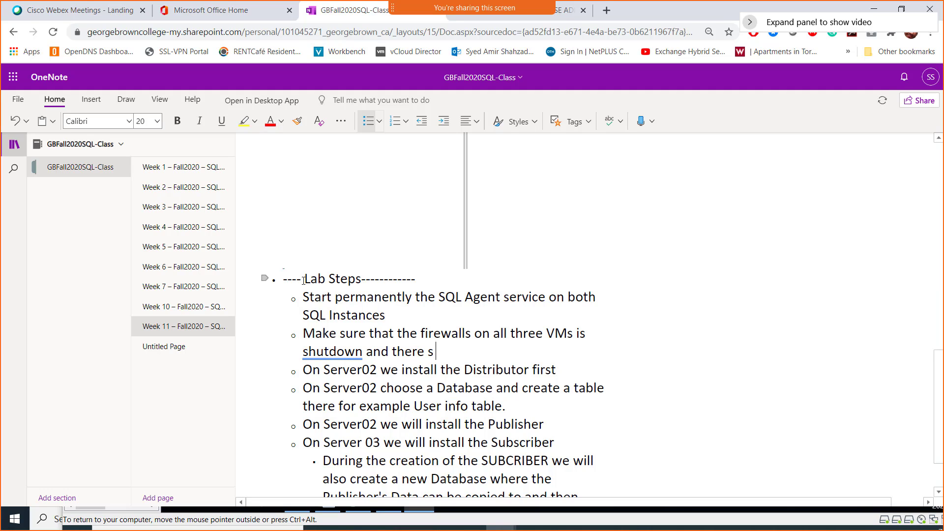
pyautogui.press('BackSpace')
# - Add: no communication disruption, ping both VMs, check name resolution with nslookup
pyautogui.write('is no cpommunic')
pyautogui.press('BackSpace')
pyautogui.press('BackSpace')
pyautogui.press('BackSpace')
pyautogui.press('BackSpace')
pyautogui.press('BackSpace')
pyautogui.press('BackSpace')
pyautogui.press('BackSpace')
pyautogui.press('BackSpace')
pyautogui.write('ommunic')
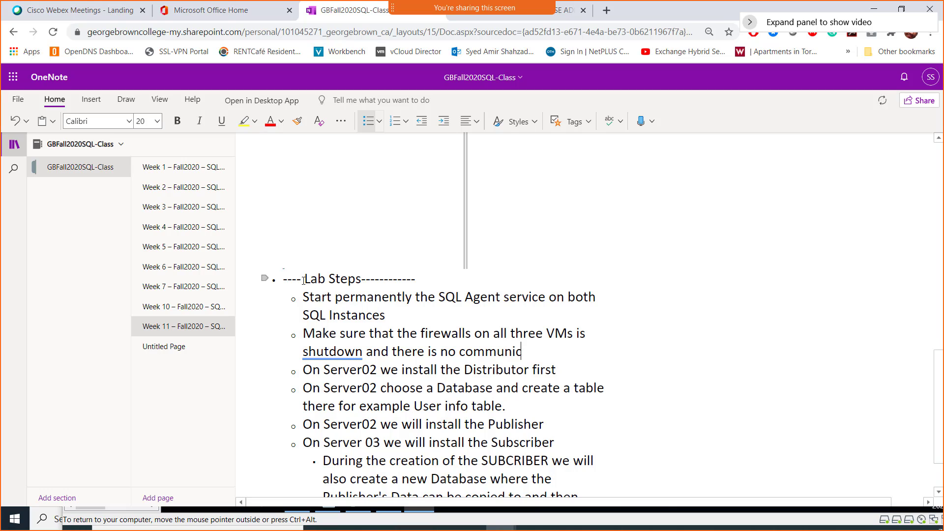
pyautogui.write('ation disruption')
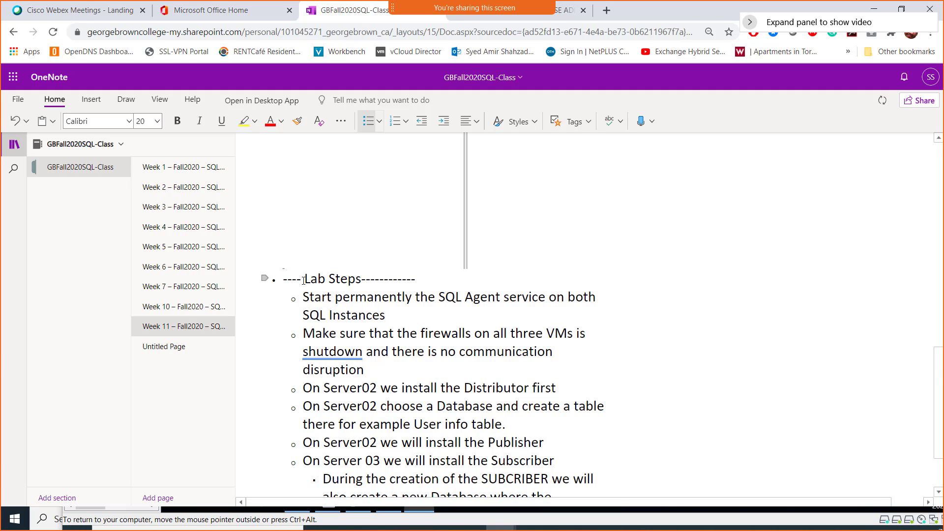
pyautogui.write('. Ping both Vms and')
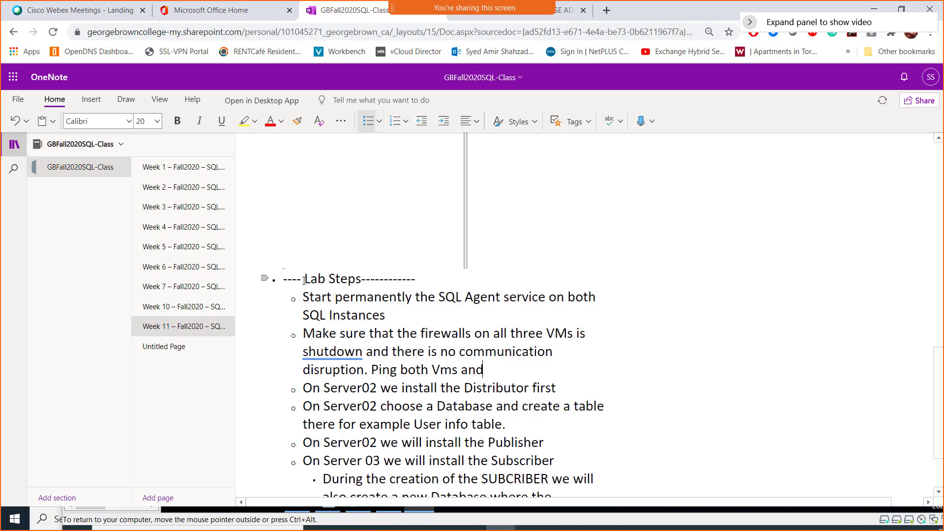
pyautogui.write(' check wth no')
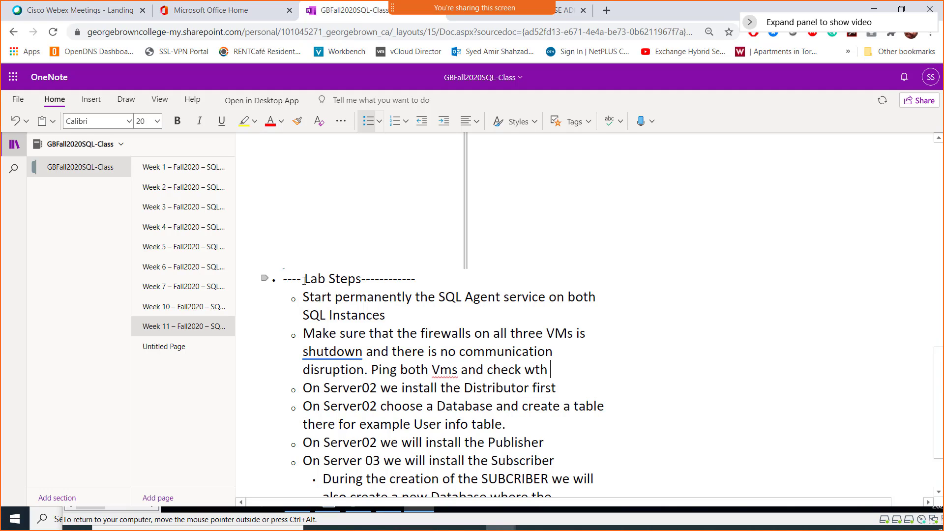
pyautogui.press('BackSpace')
pyautogui.press('BackSpace')
pyautogui.press('BackSpace')
pyautogui.press('BackSpace')
pyautogui.press('BackSpace')
pyautogui.write('ith nslooky')
pyautogui.press('BackSpace')
pyautogui.write('up')
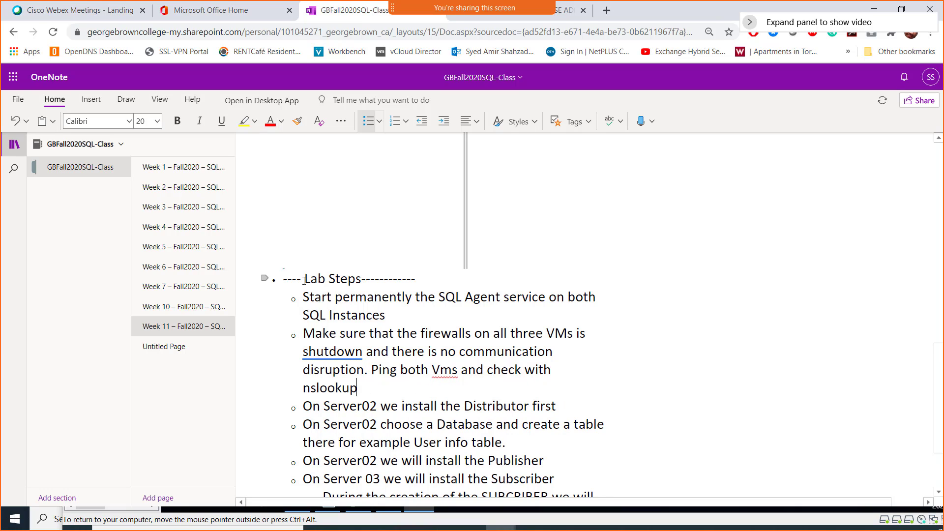
pyautogui.write(' if name resoluti')
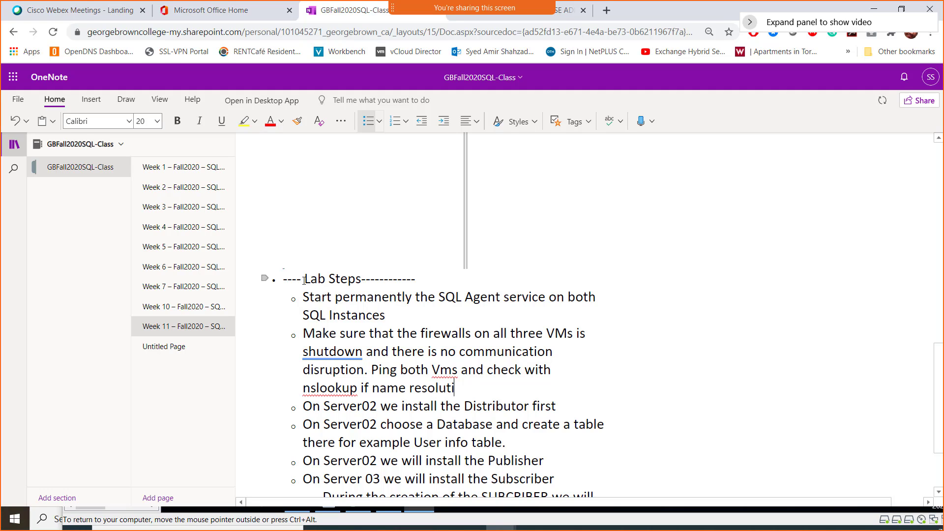
pyautogui.write('on is working on ')
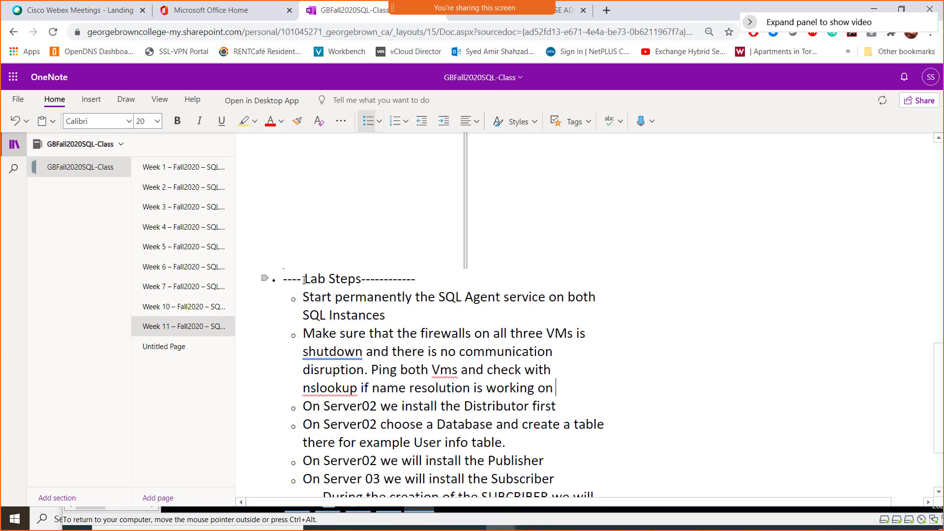
pyautogui.write('both SQL Serv')
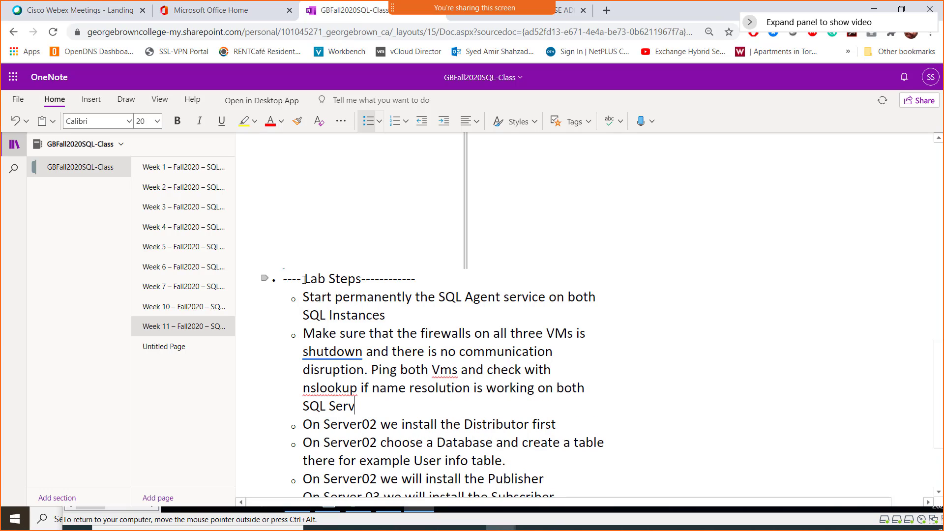
pyautogui.write('ers.')
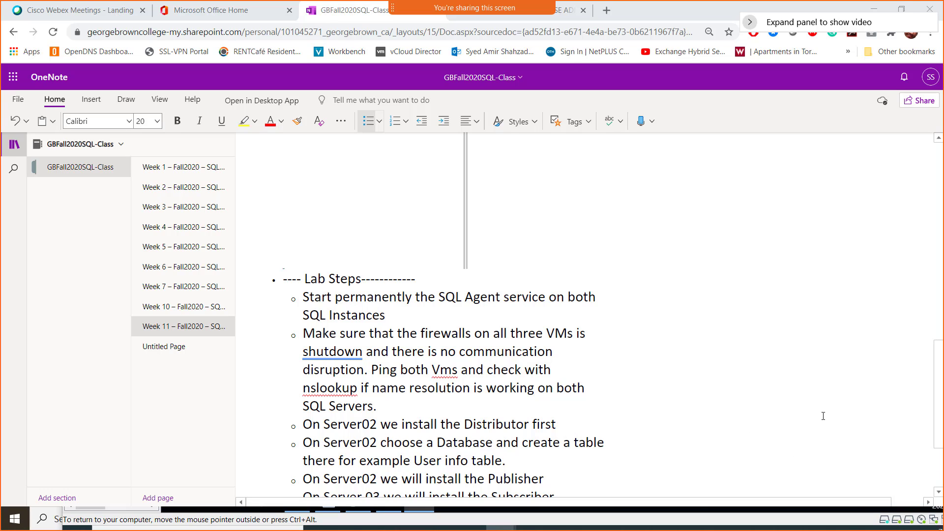
pyautogui.scroll(-3, 421, 342)
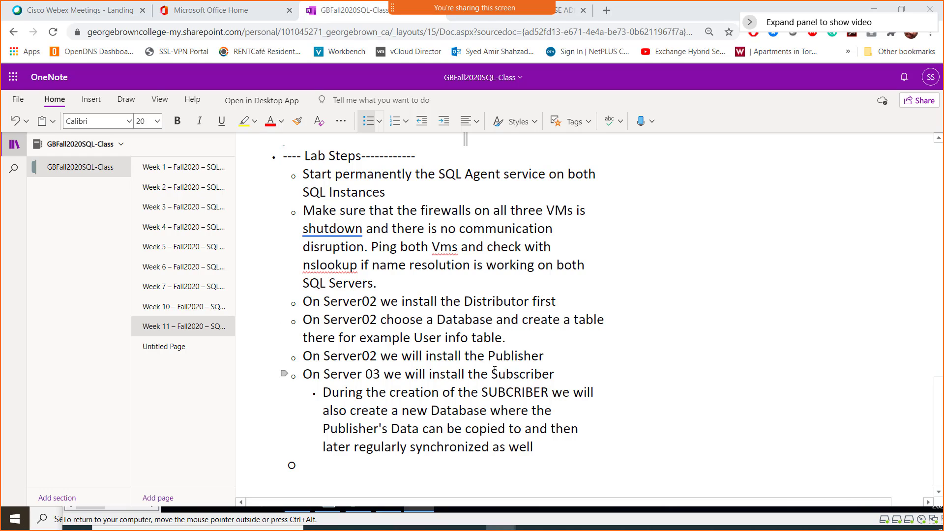
pyautogui.press('super')
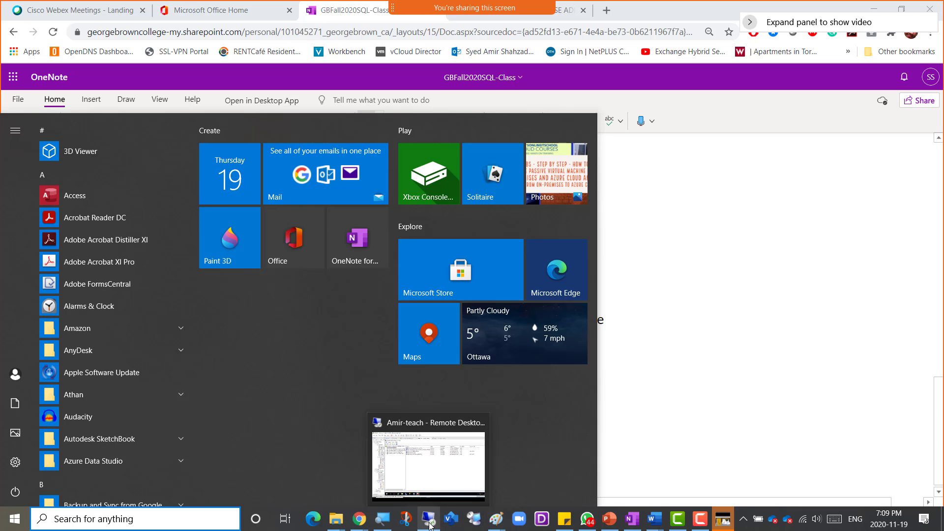
# - Confirm in Server Manager that the domain firewall is Off on Server02 and Server03
pyautogui.click(442, 457)
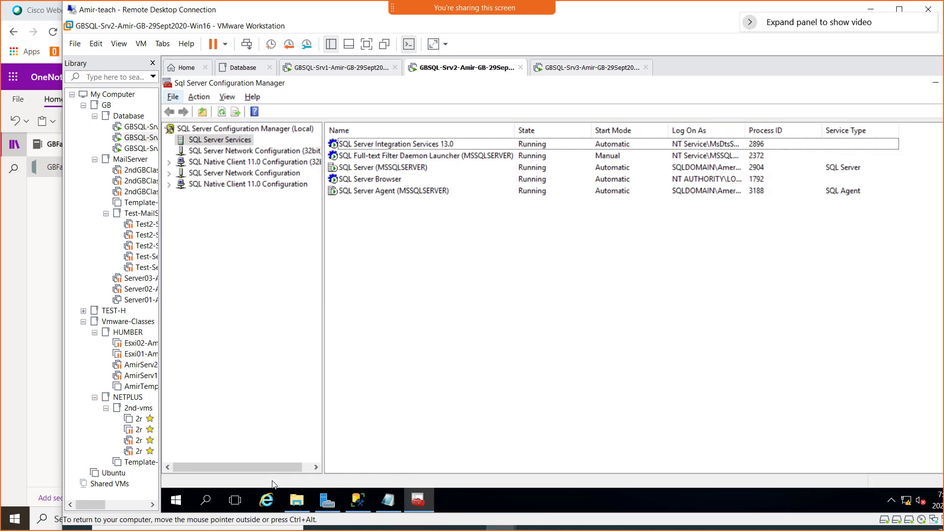
pyautogui.click(324, 501)
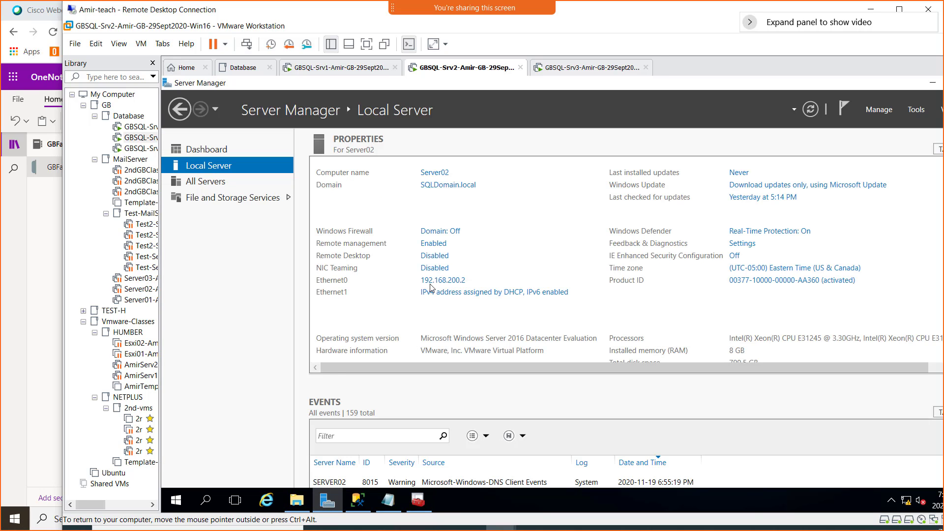
pyautogui.click(452, 231)
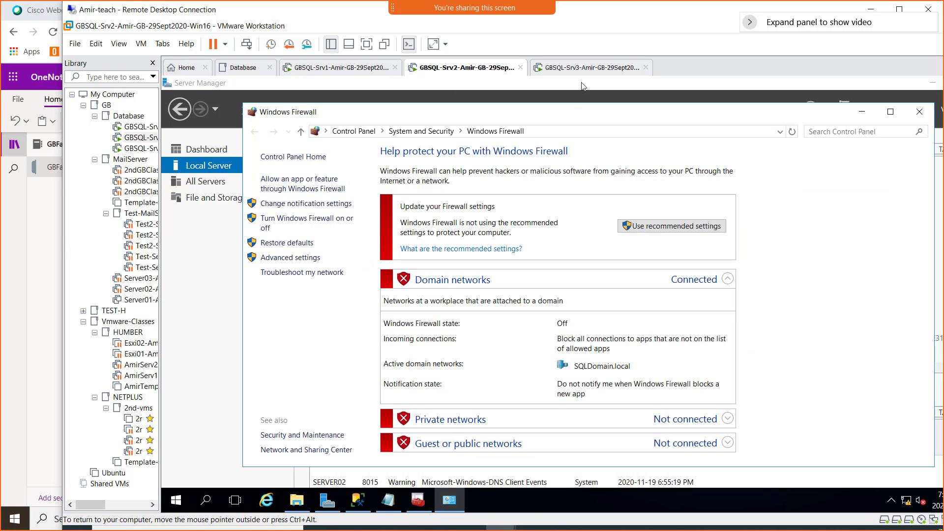
pyautogui.click(585, 68)
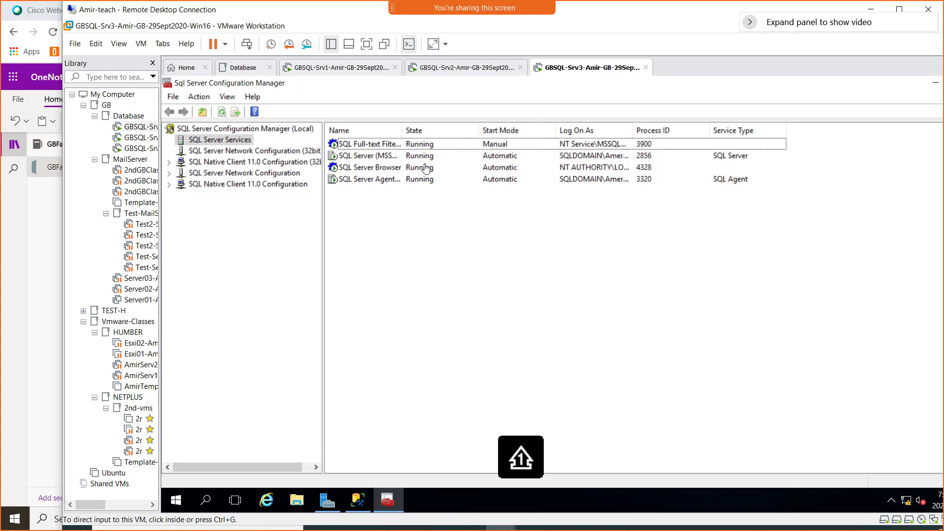
pyautogui.click(328, 500)
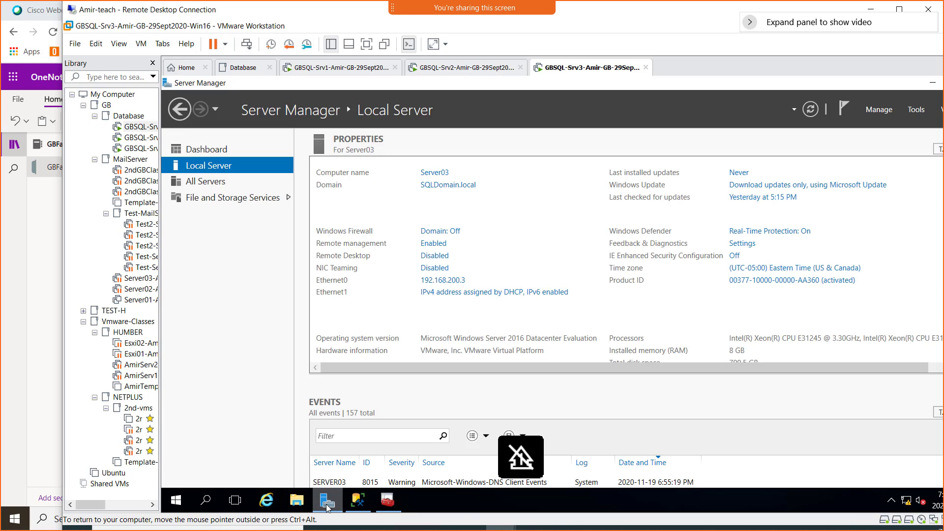
pyautogui.click(453, 231)
pyautogui.click(317, 72)
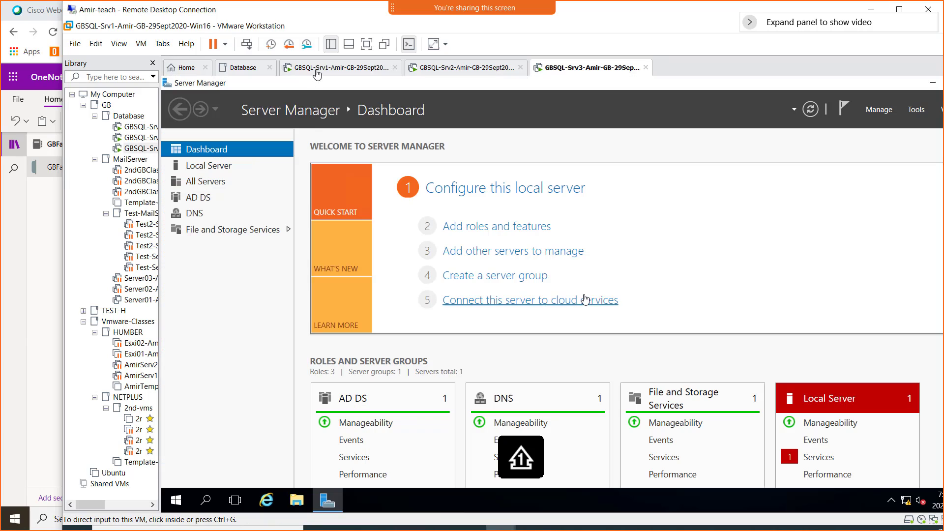
# - Turn off Server01's domain network firewall and refresh to confirm it shows Off
pyautogui.click(229, 167)
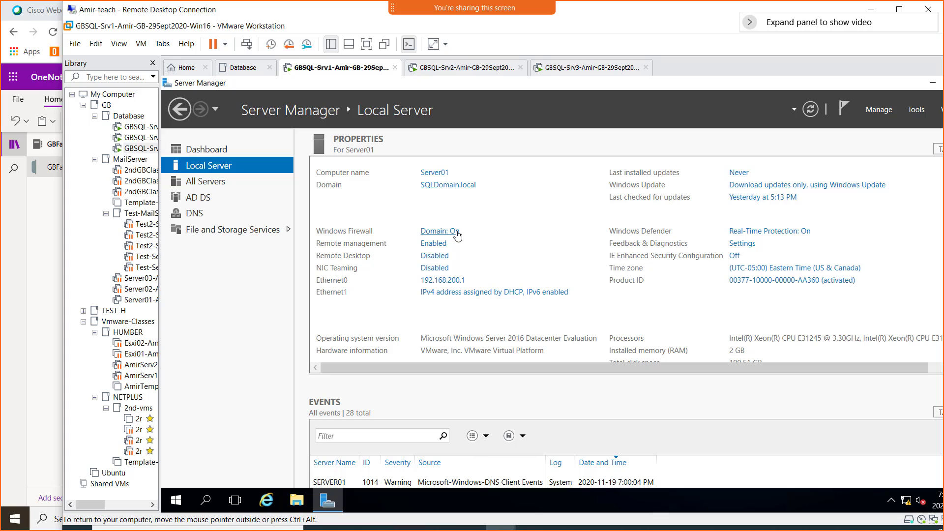
pyautogui.click(456, 233)
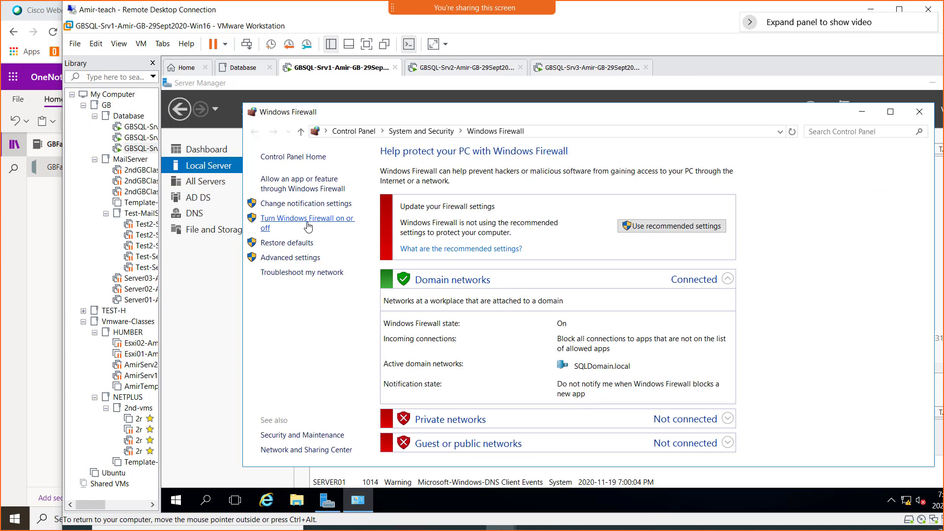
pyautogui.click(307, 226)
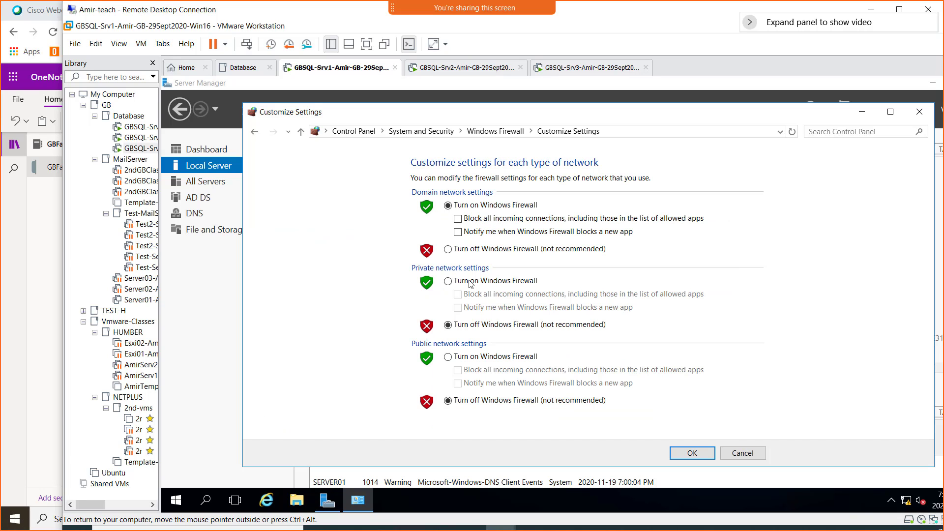
pyautogui.click(505, 250)
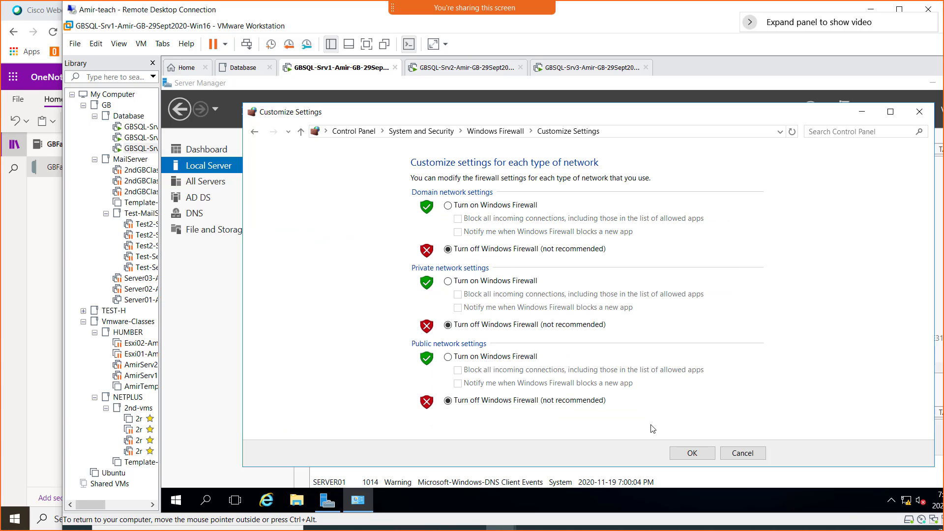
pyautogui.click(691, 452)
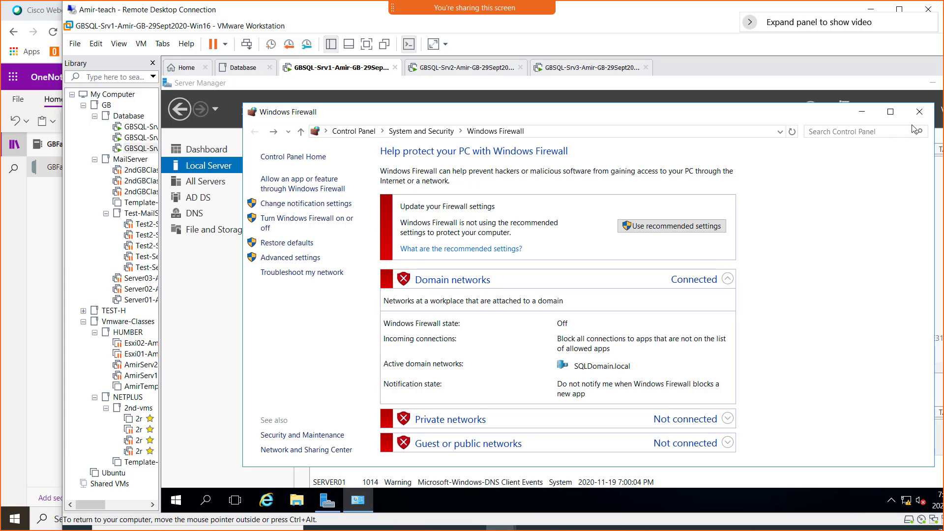
pyautogui.click(919, 112)
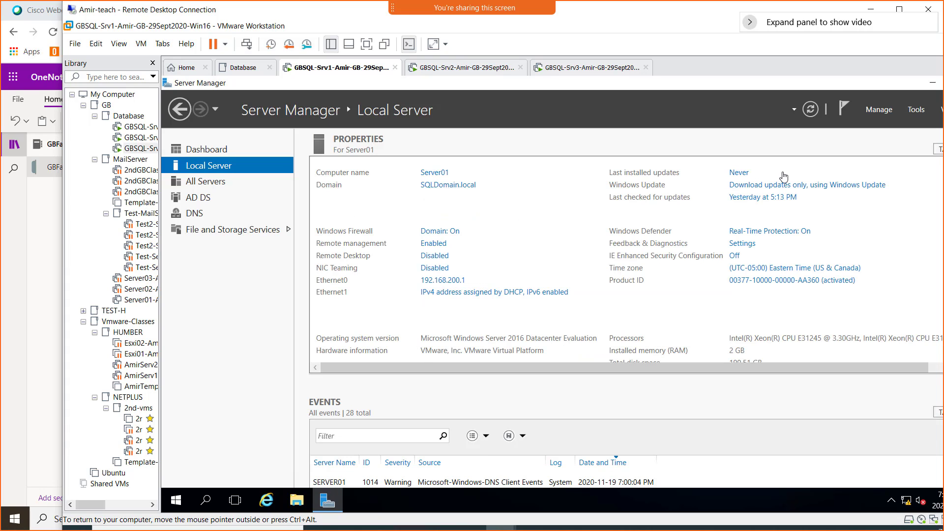
pyautogui.click(817, 112)
pyautogui.click(446, 69)
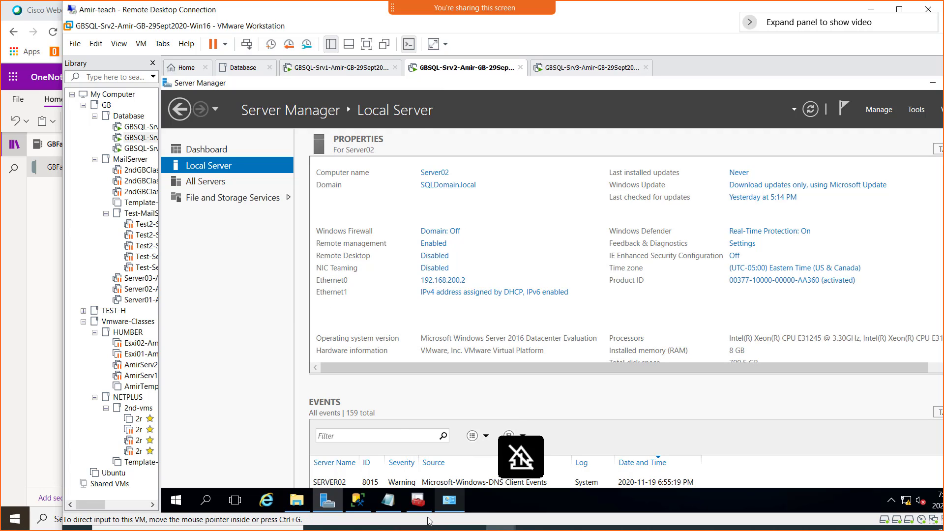
pyautogui.click(359, 501)
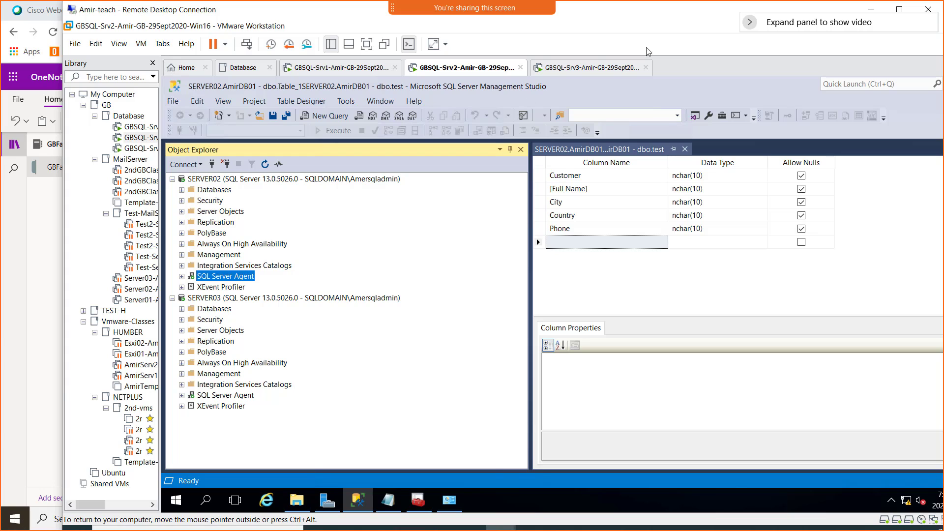
pyautogui.click(33, 292)
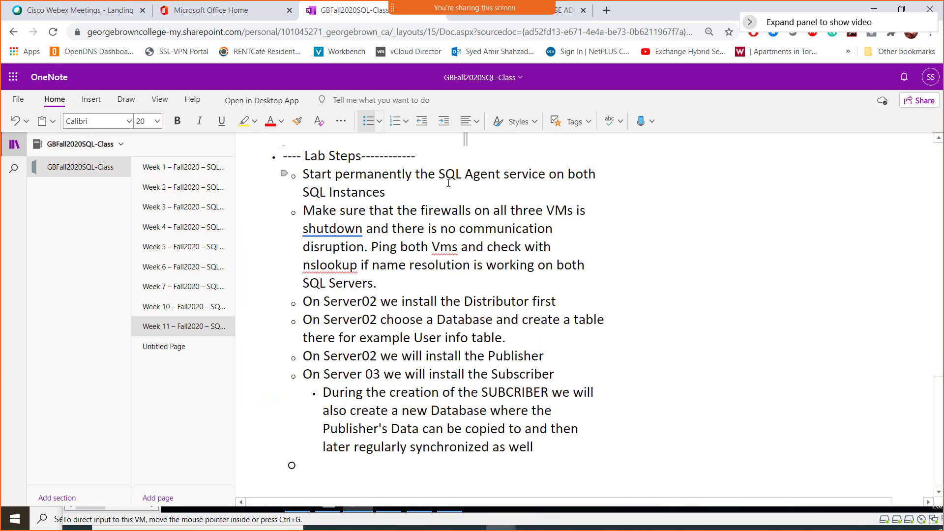
pyautogui.moveTo(473, 176); pyautogui.dragTo(487, 175)
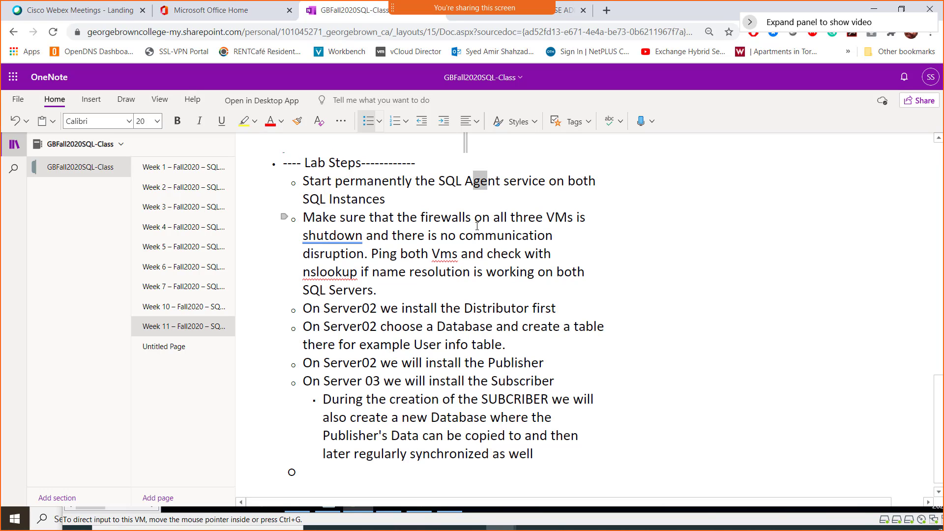
pyautogui.moveTo(490, 218); pyautogui.dragTo(543, 218)
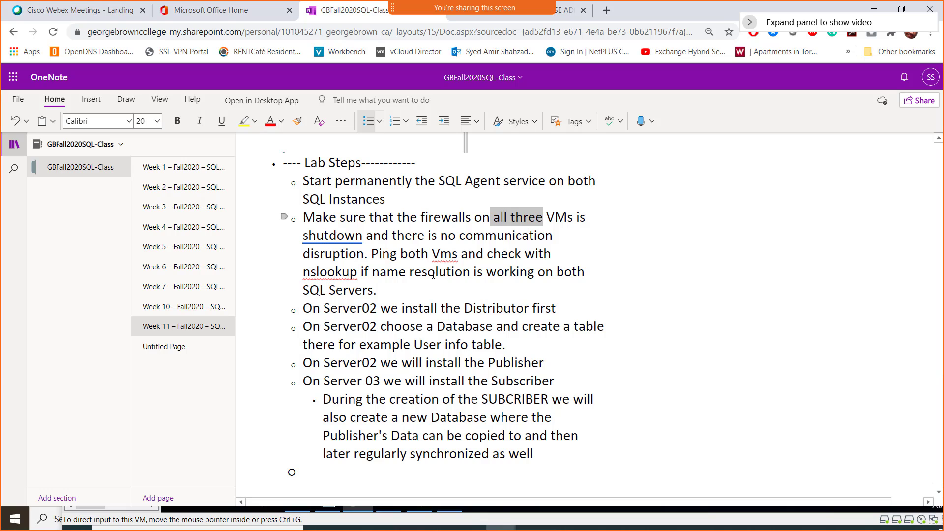
pyautogui.moveTo(386, 272); pyautogui.dragTo(439, 272)
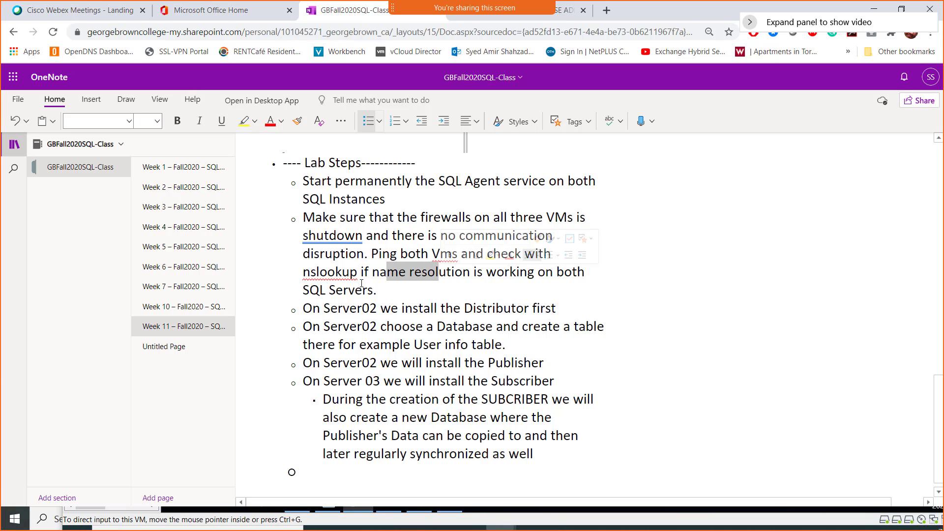
pyautogui.scroll(-1, 319, 277)
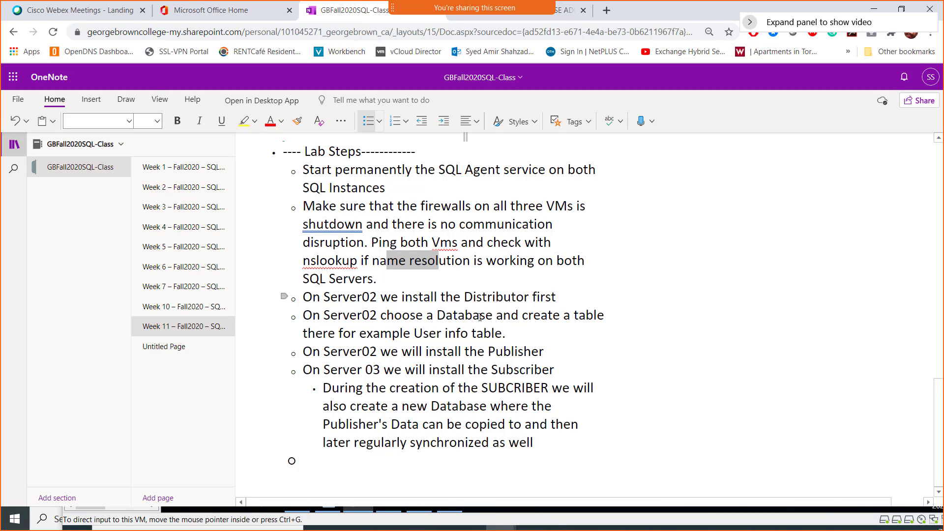
pyautogui.click(305, 316)
pyautogui.hotkey('alt', 'Tab')
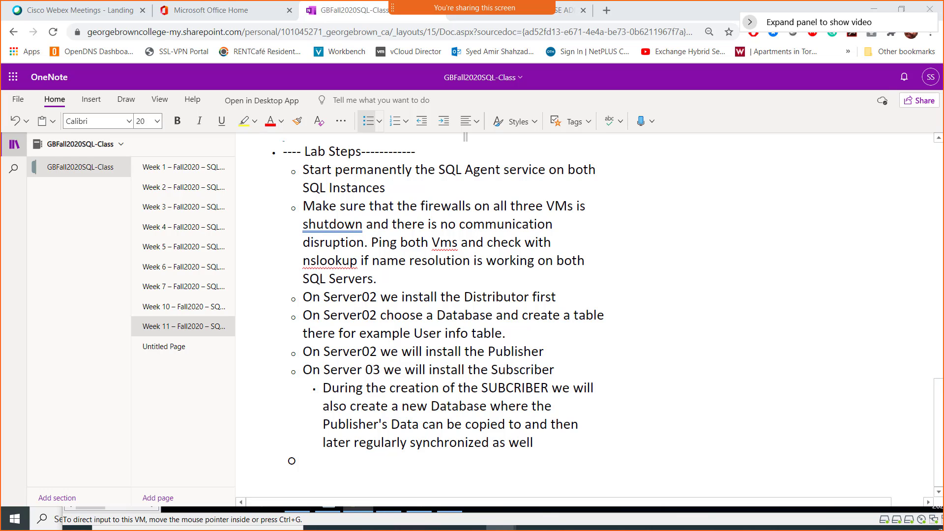
pyautogui.moveTo(838, 12); pyautogui.dragTo(472, 46)
pyautogui.scroll(-20, 584, 242)
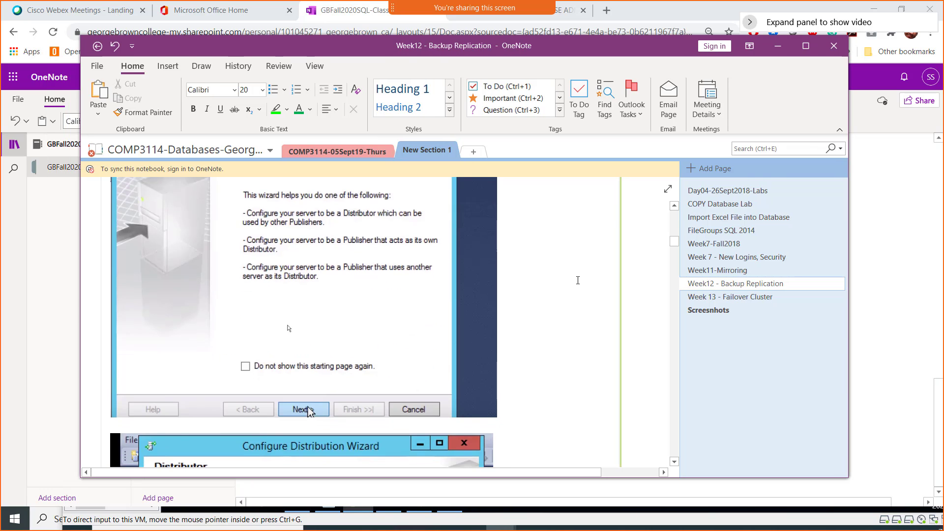
pyautogui.scroll(-5, 577, 281)
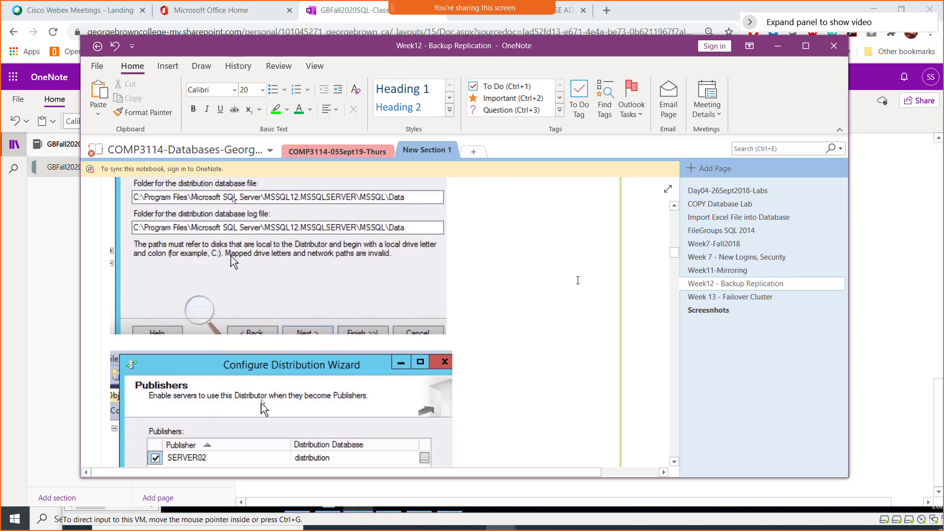
pyautogui.scroll(10, 578, 280)
pyautogui.scroll(8, 577, 280)
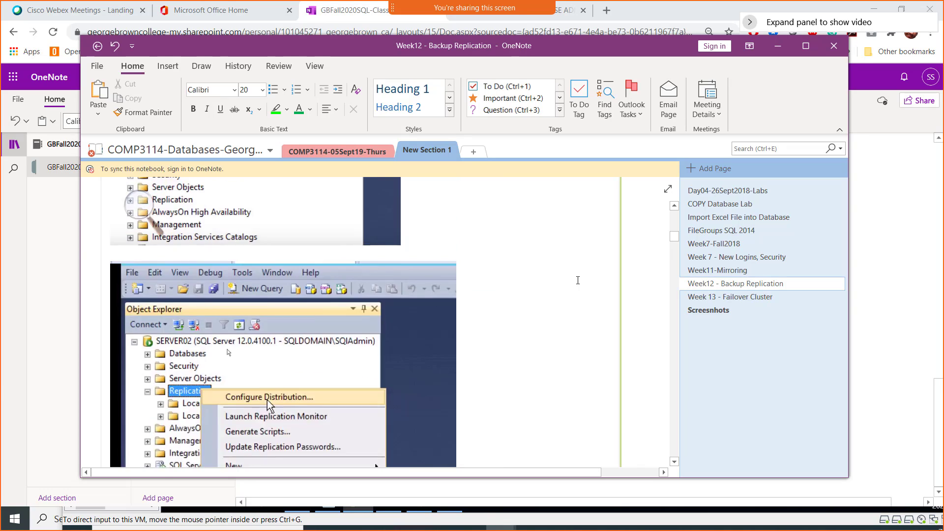
pyautogui.scroll(3, 577, 280)
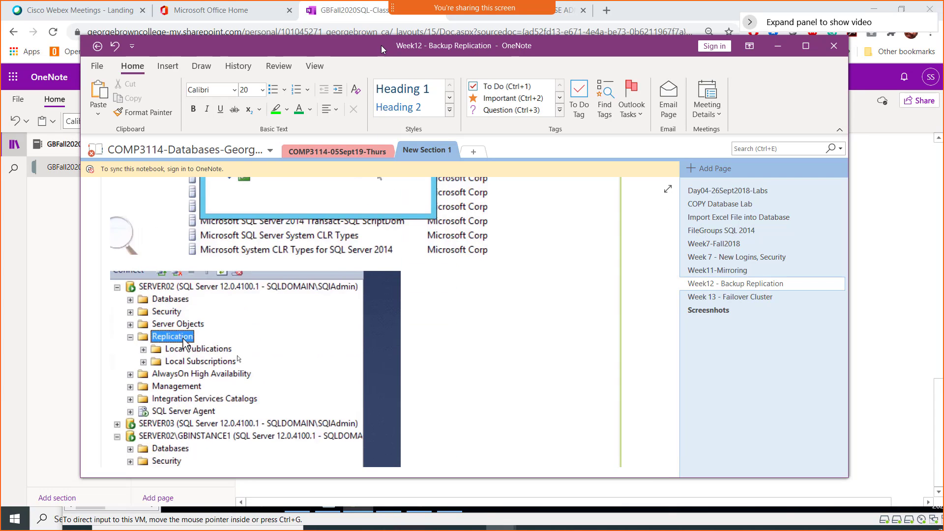
pyautogui.moveTo(381, 45); pyautogui.dragTo(943, 391)
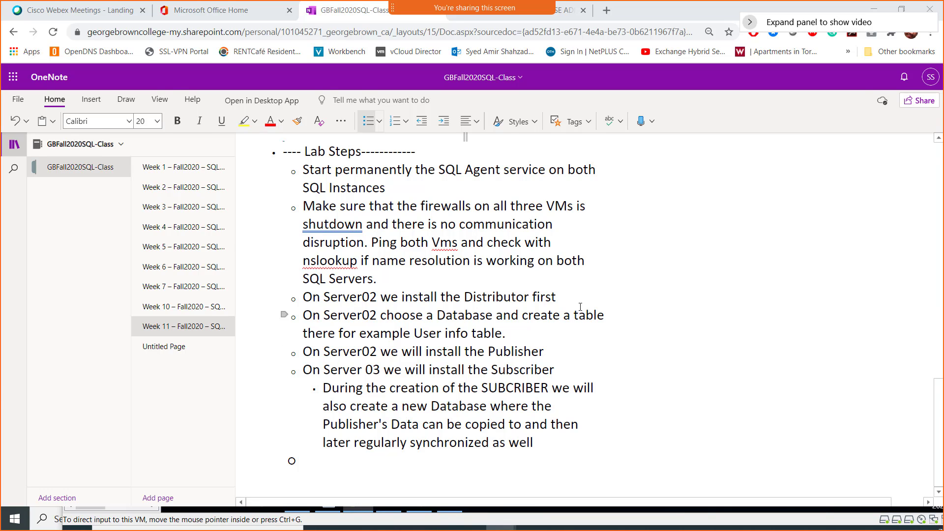
# - Maximize the Remote Desktop session and expand SERVER02's Replication node and databases
pyautogui.hotkey('alt', 'Tab')
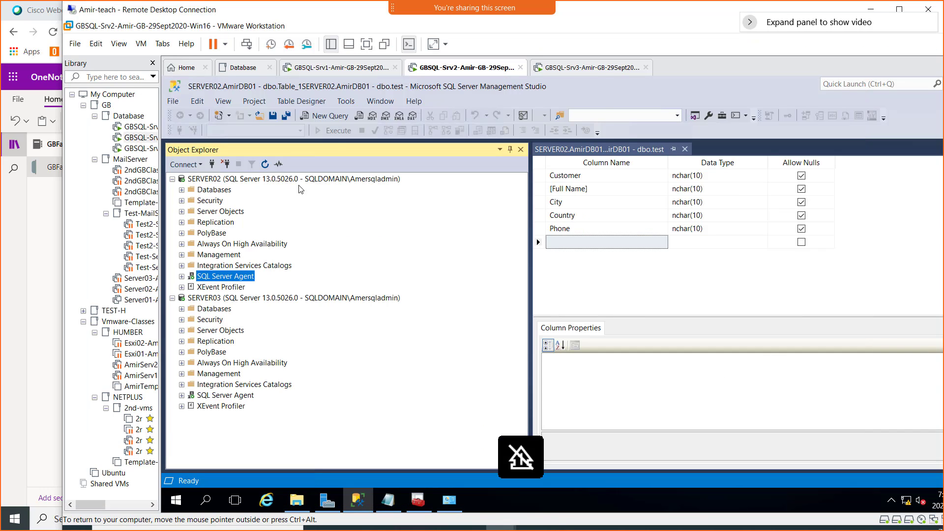
pyautogui.doubleClick(638, 11)
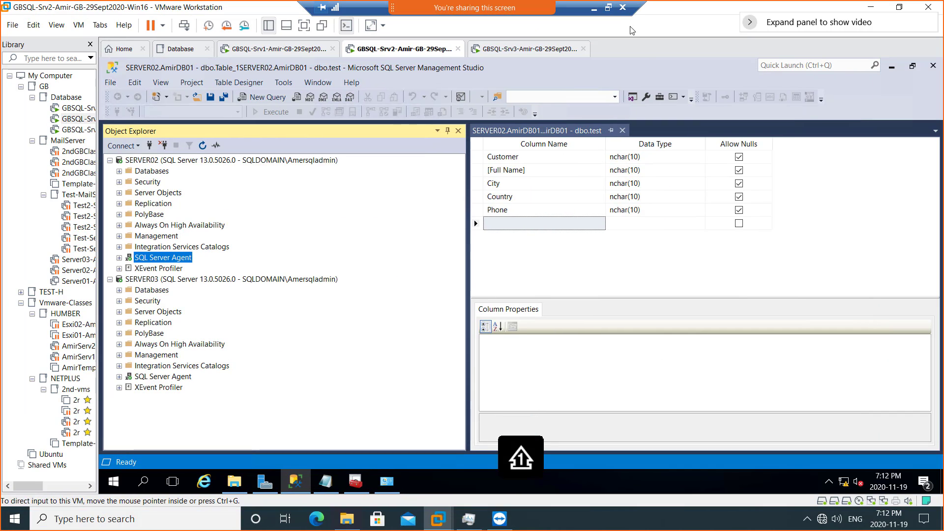
pyautogui.click(179, 162)
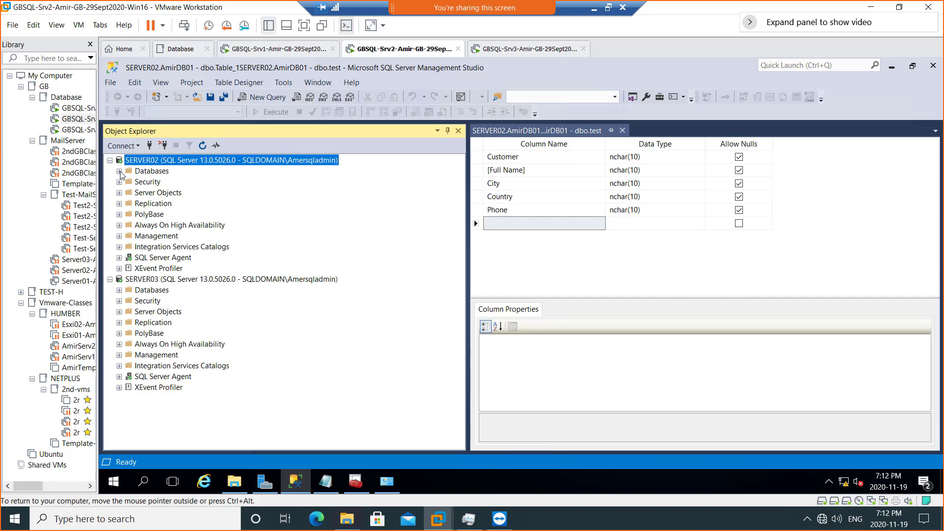
pyautogui.click(154, 208)
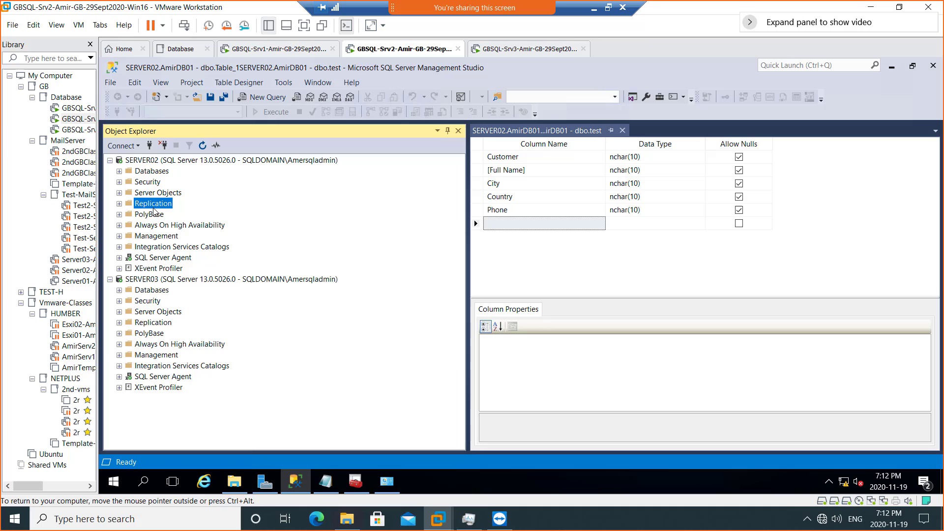
pyautogui.click(119, 204)
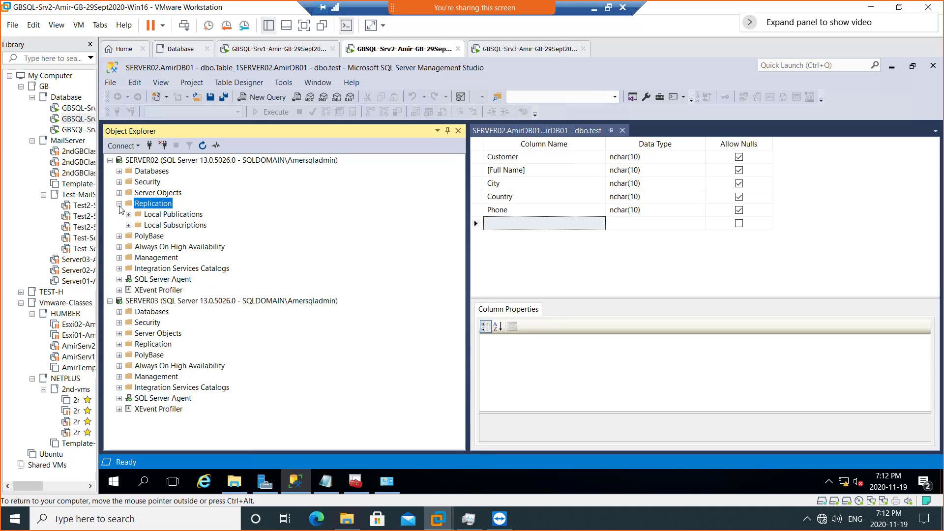
pyautogui.rightClick(162, 207)
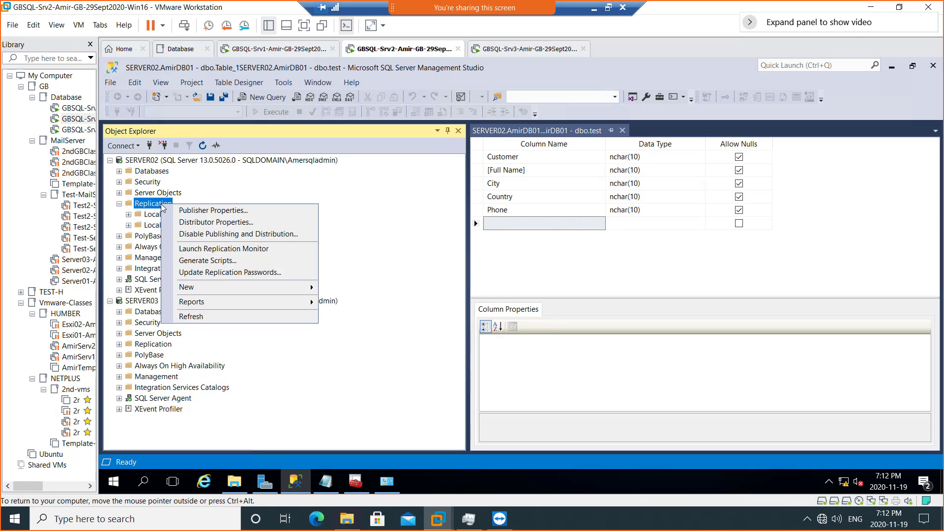
pyautogui.click(117, 171)
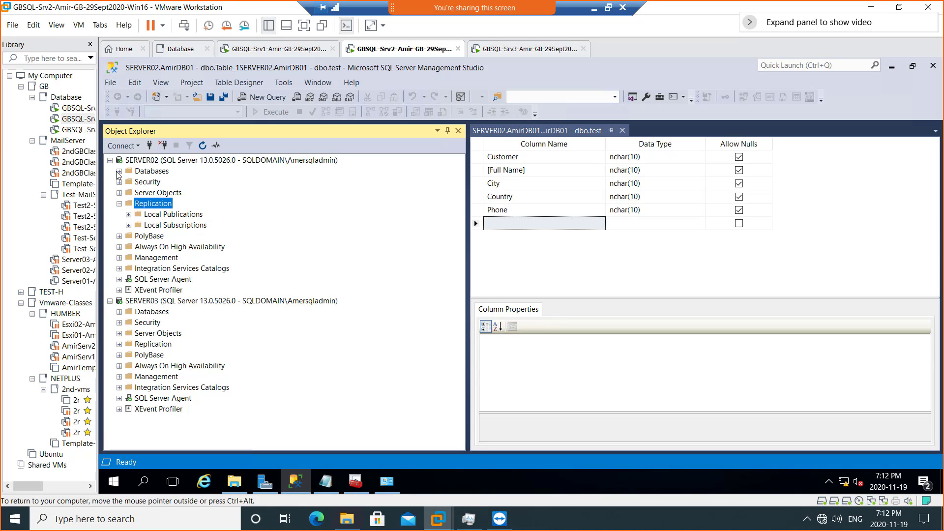
pyautogui.click(119, 171)
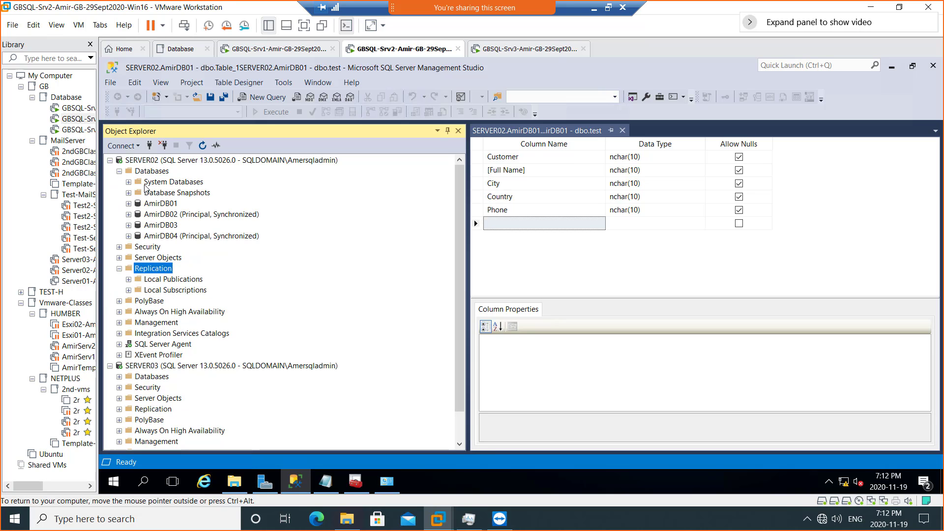
pyautogui.click(119, 171)
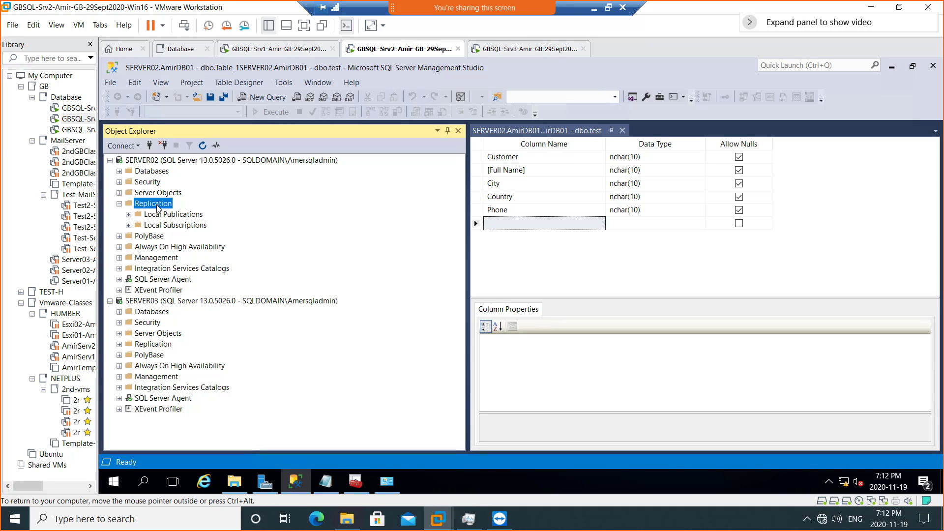
# - Find the distribution database under SERVER02's System Databases and check its Tasks menu
pyautogui.click(119, 171)
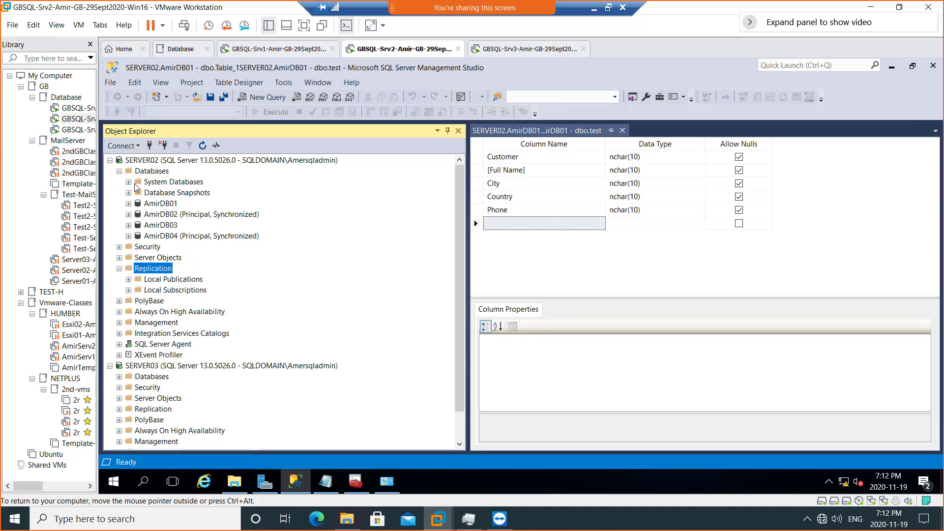
pyautogui.click(128, 182)
pyautogui.click(173, 195)
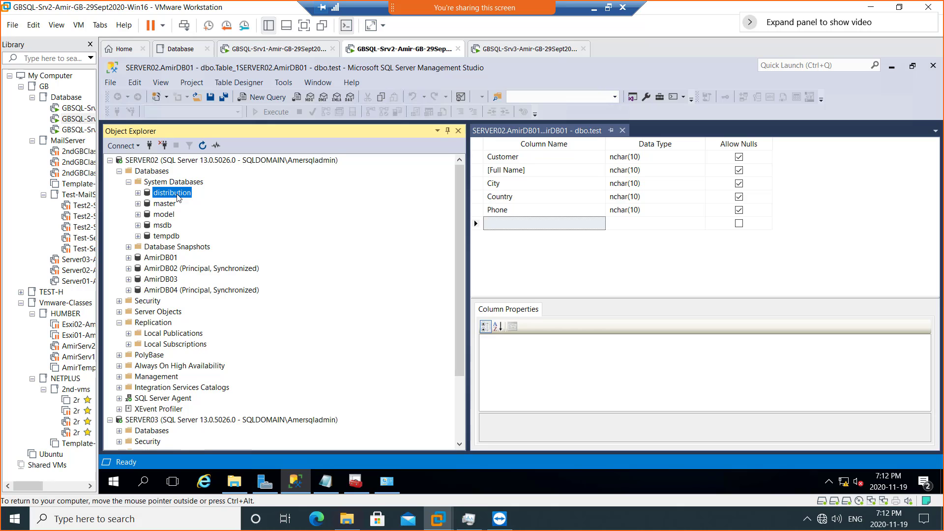
pyautogui.rightClick(178, 197)
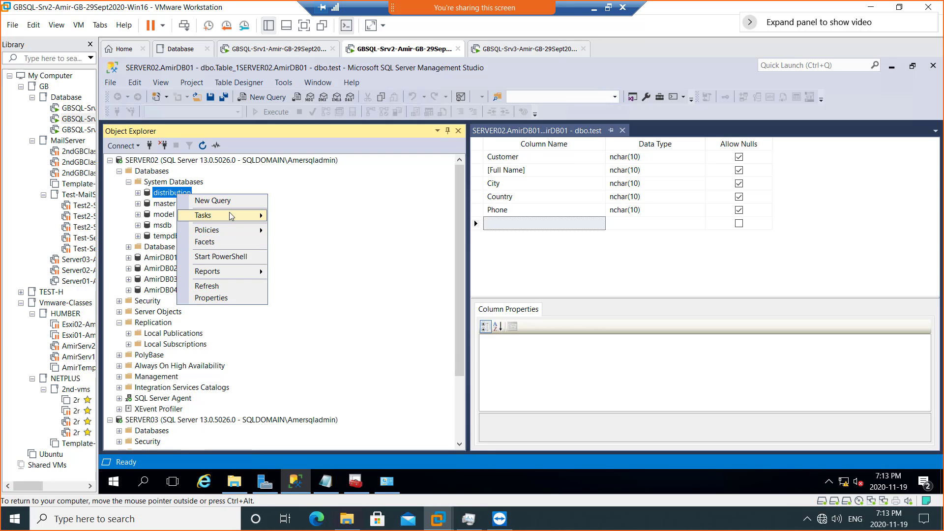
pyautogui.moveTo(231, 217)
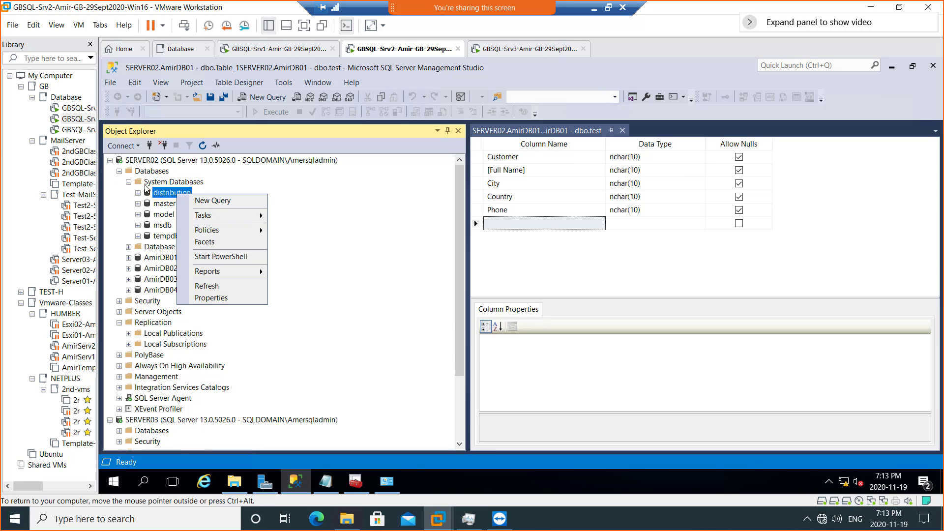
pyautogui.click(128, 182)
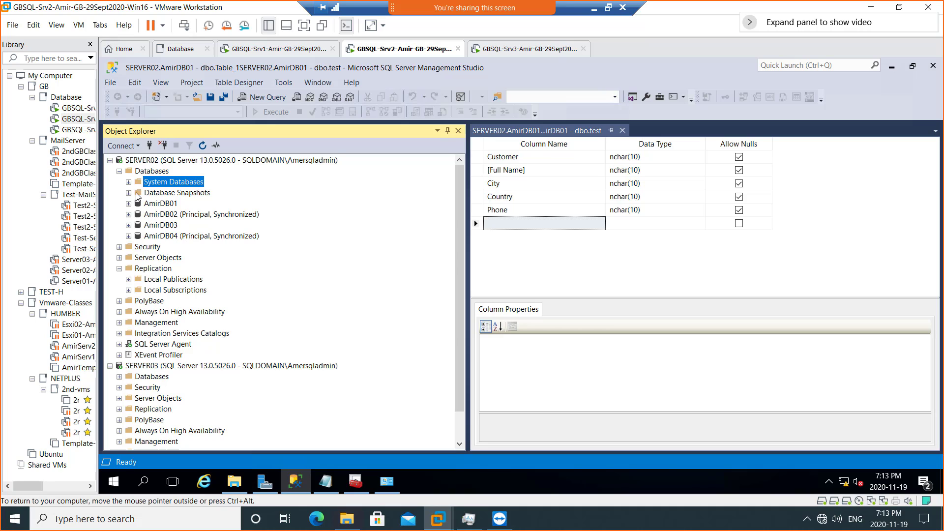
pyautogui.rightClick(155, 269)
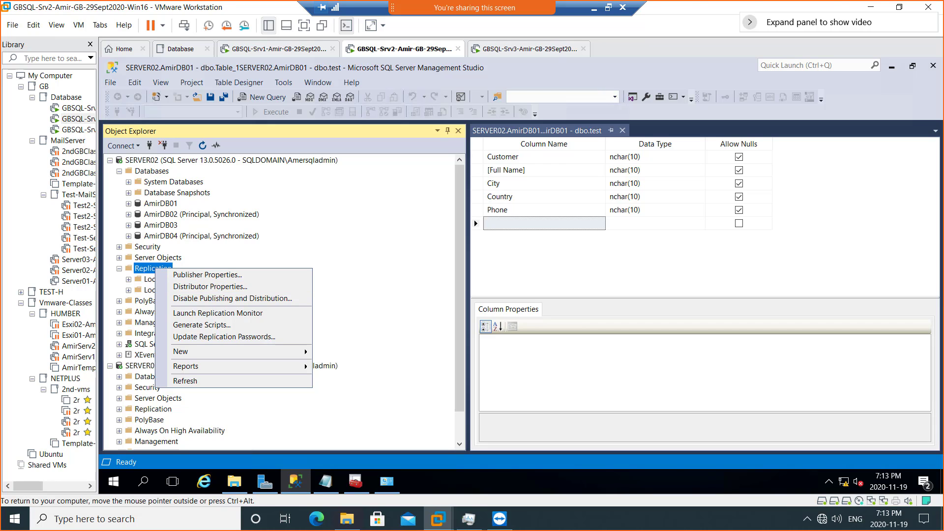
pyautogui.moveTo(528, 4); pyautogui.dragTo(393, 0)
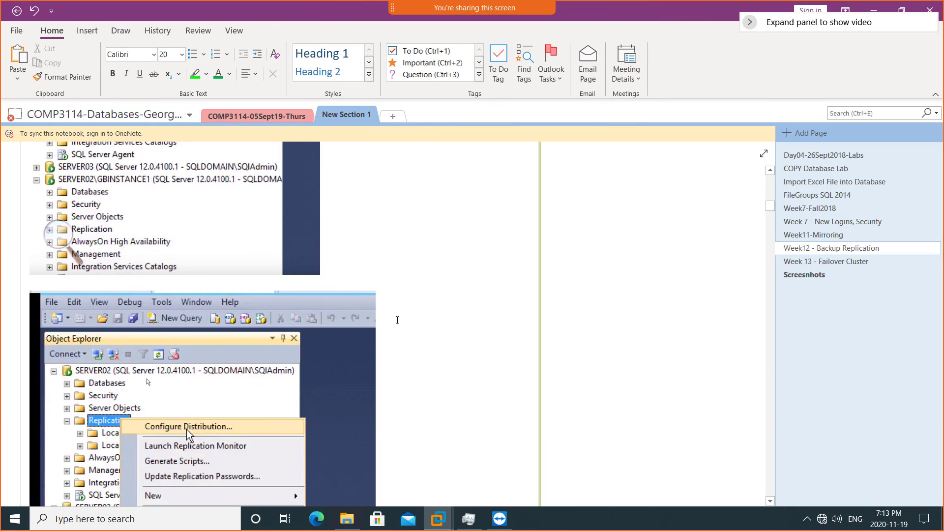
pyautogui.scroll(-3, 436, 298)
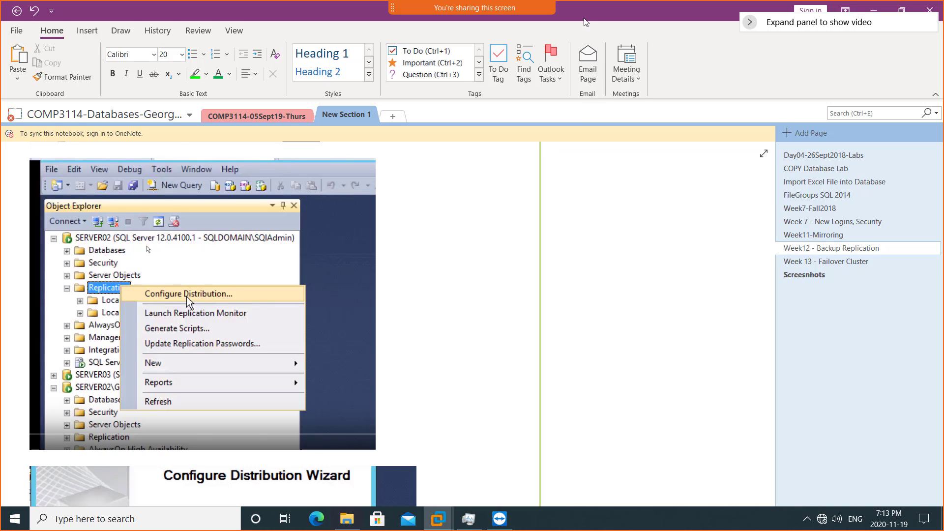
pyautogui.moveTo(585, 14); pyautogui.dragTo(943, 76)
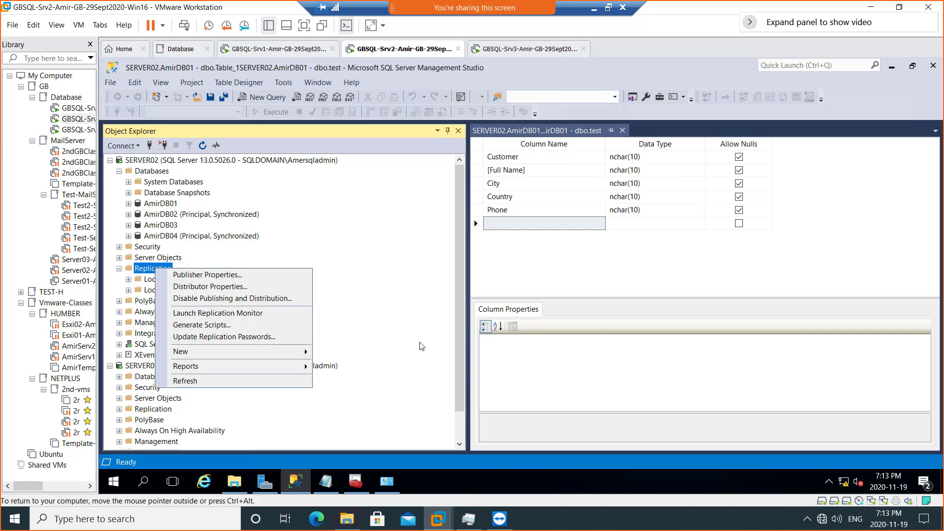
# - Expand SERVER03's Databases and System Databases to inspect them, then collapse them
pyautogui.click(461, 234)
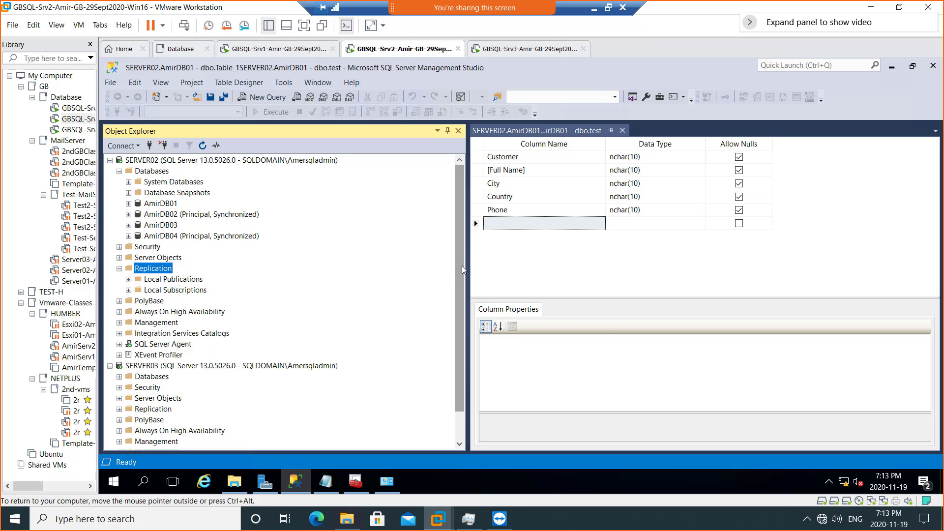
pyautogui.moveTo(462, 233); pyautogui.dragTo(457, 332)
pyautogui.click(163, 336)
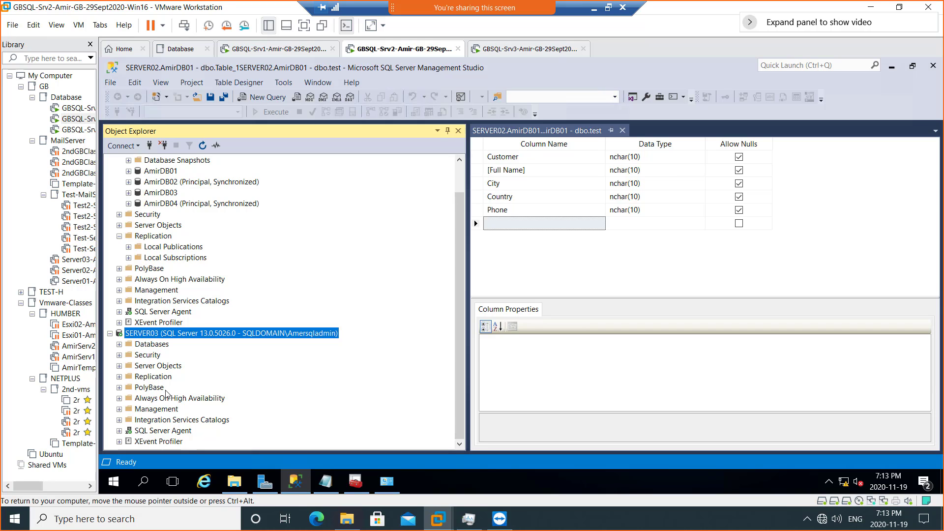
pyautogui.click(120, 344)
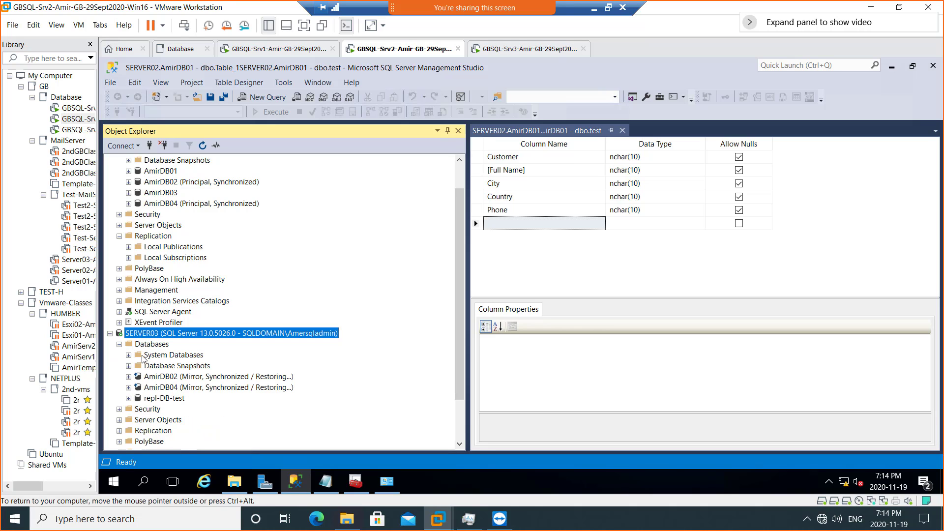
pyautogui.click(129, 356)
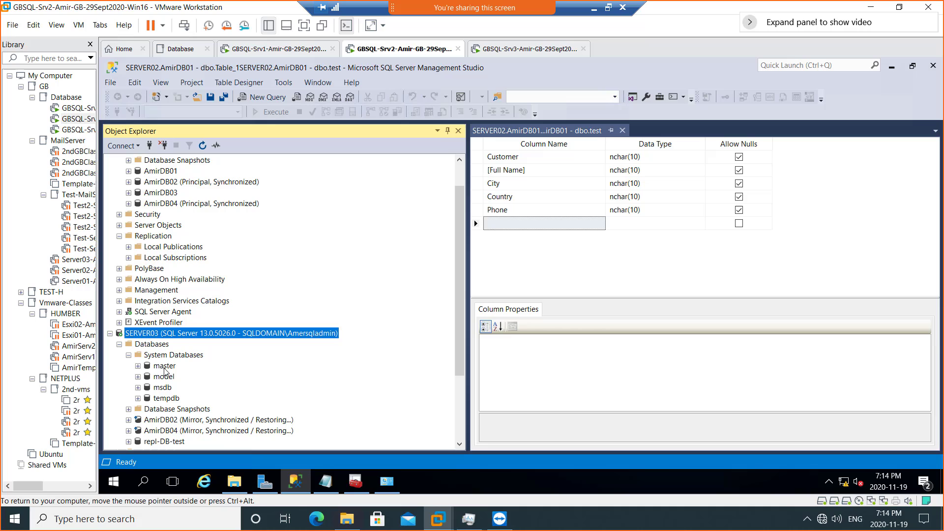
pyautogui.click(128, 355)
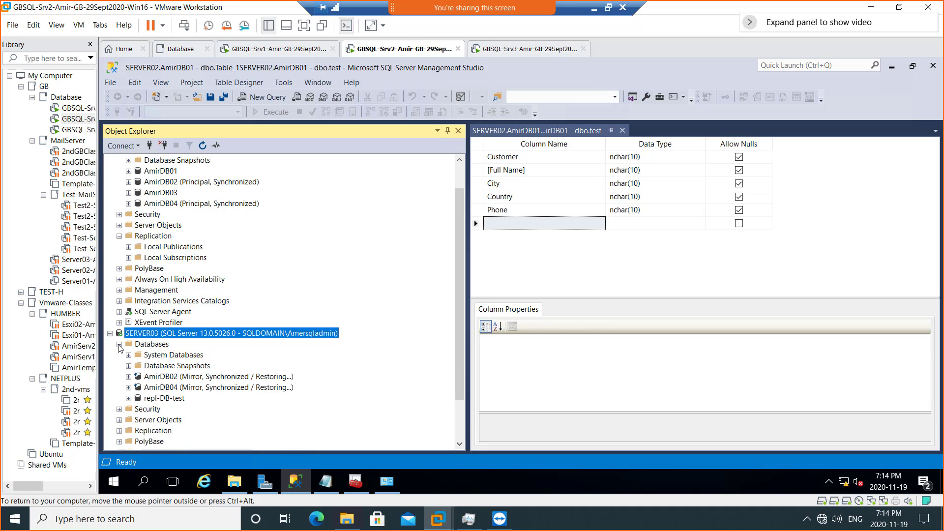
pyautogui.click(119, 345)
# - Open the context menu of SERVER03's Replication folder
pyautogui.click(158, 378)
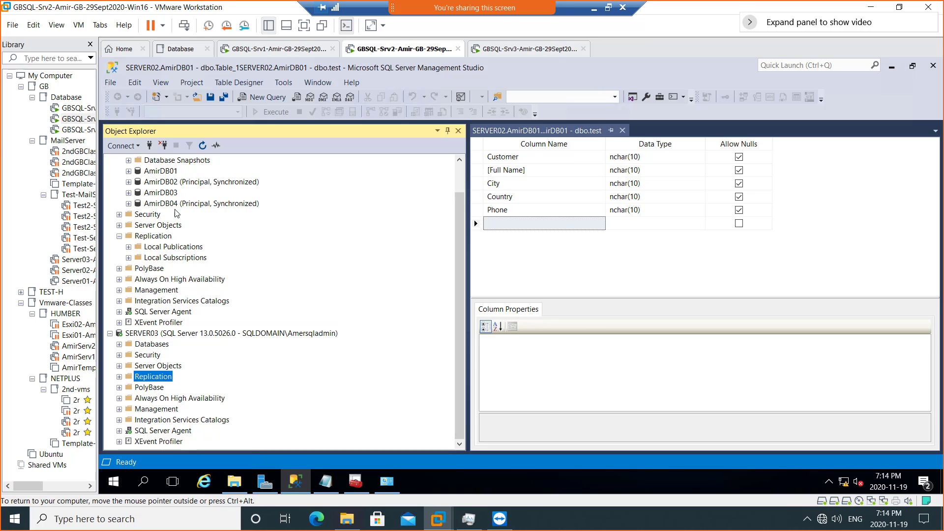
pyautogui.scroll(1, 193, 217)
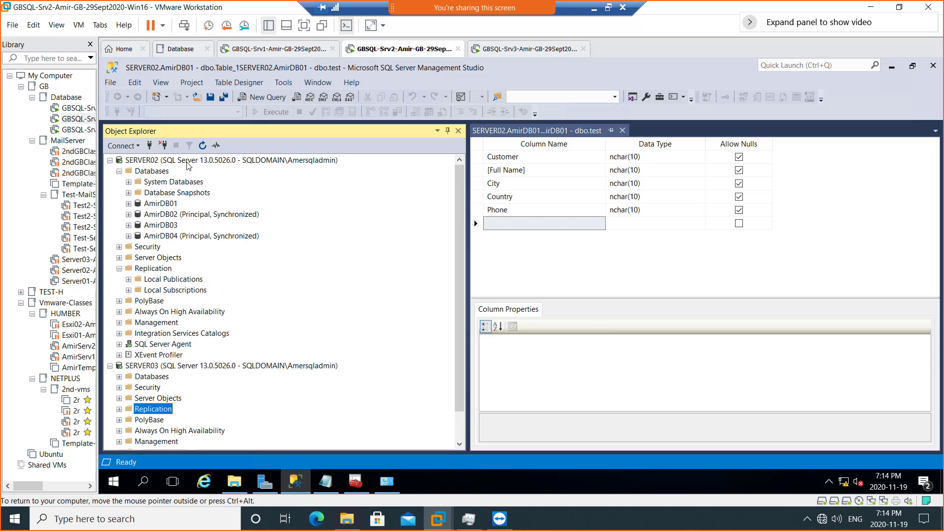
pyautogui.click(189, 163)
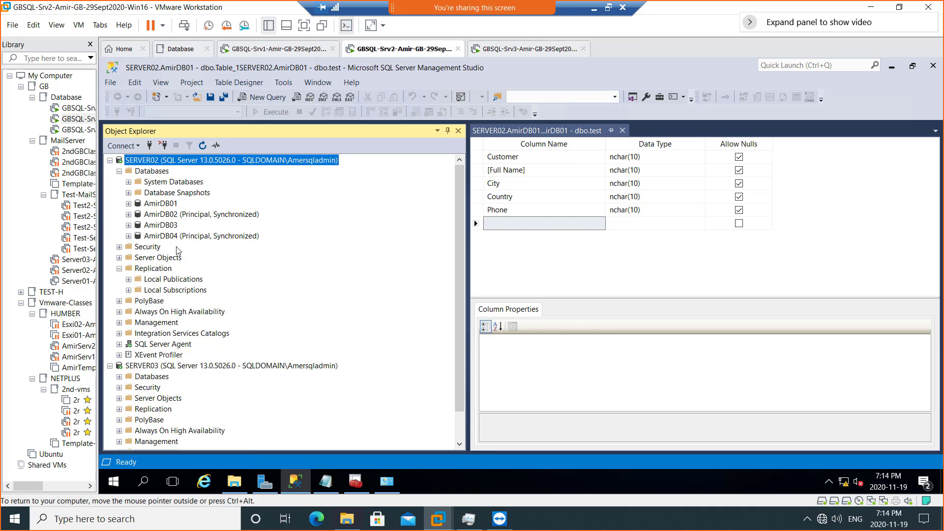
pyautogui.scroll(-1, 177, 250)
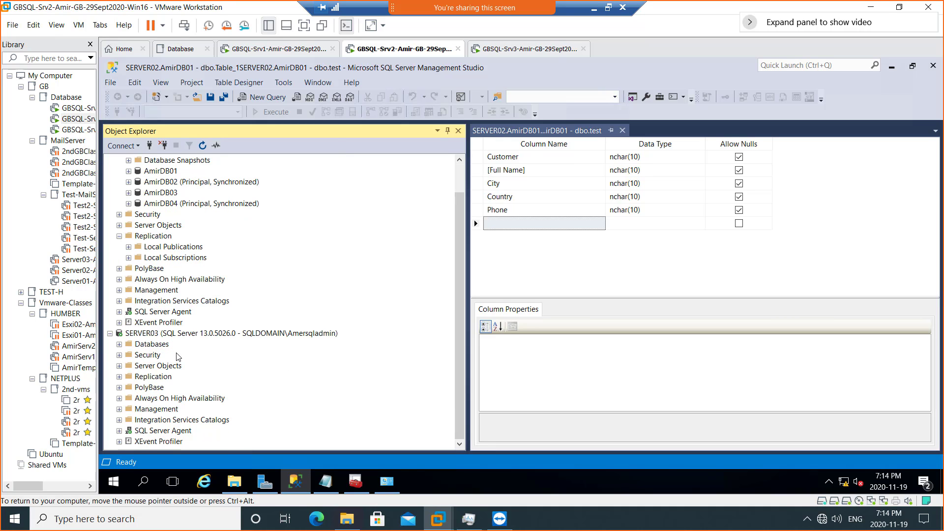
pyautogui.click(178, 336)
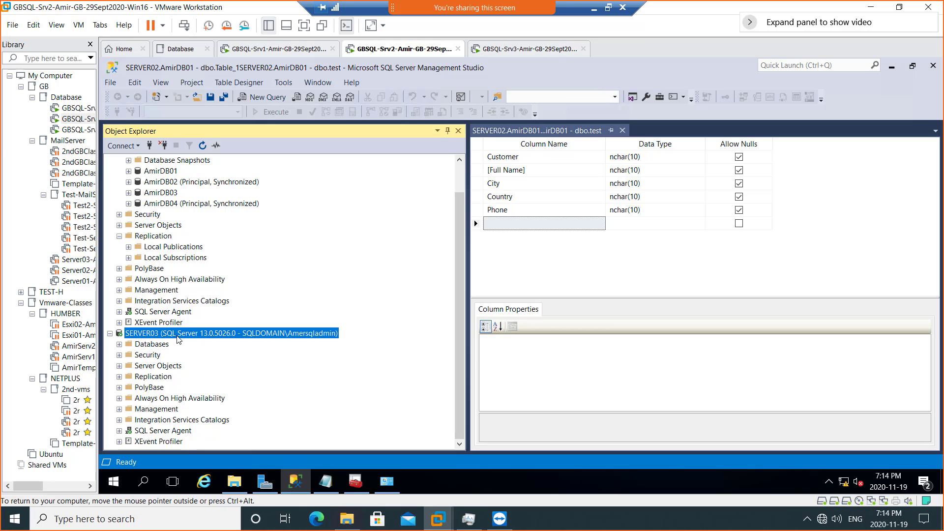
pyautogui.click(164, 378)
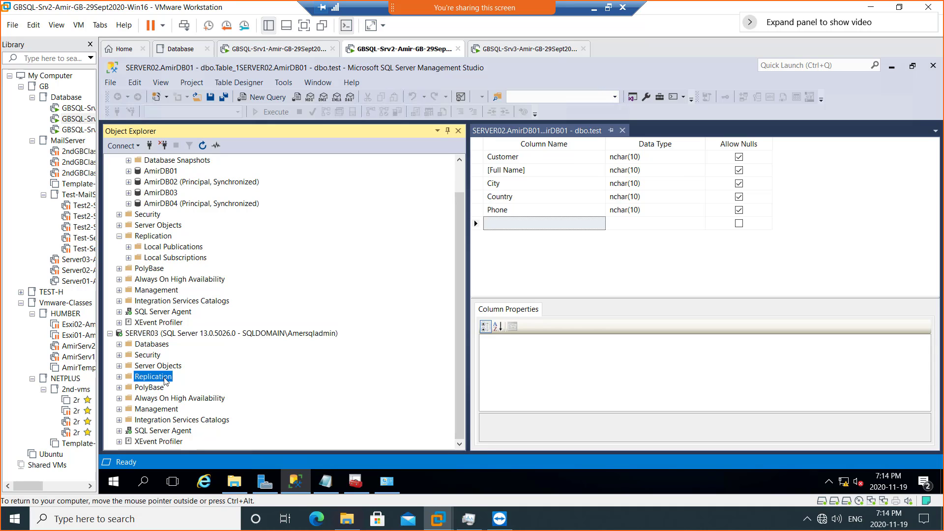
pyautogui.rightClick(164, 381)
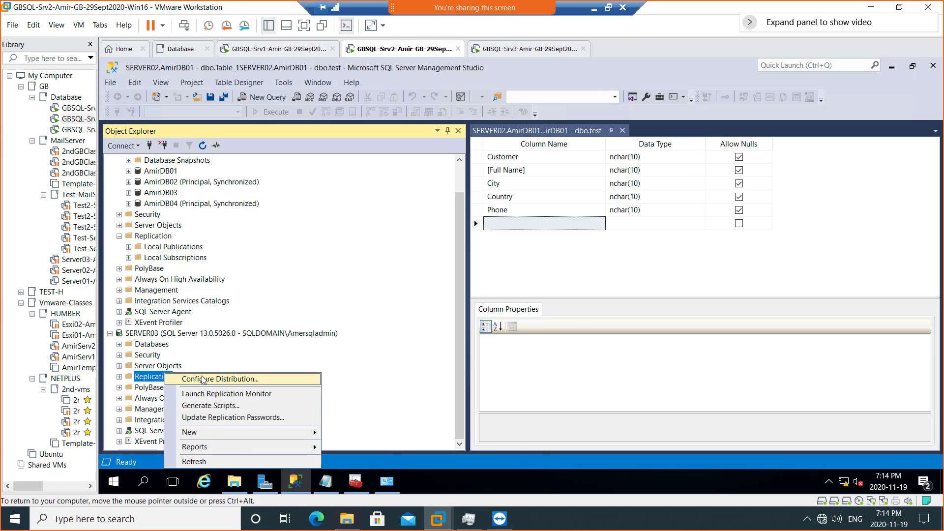
pyautogui.click(255, 379)
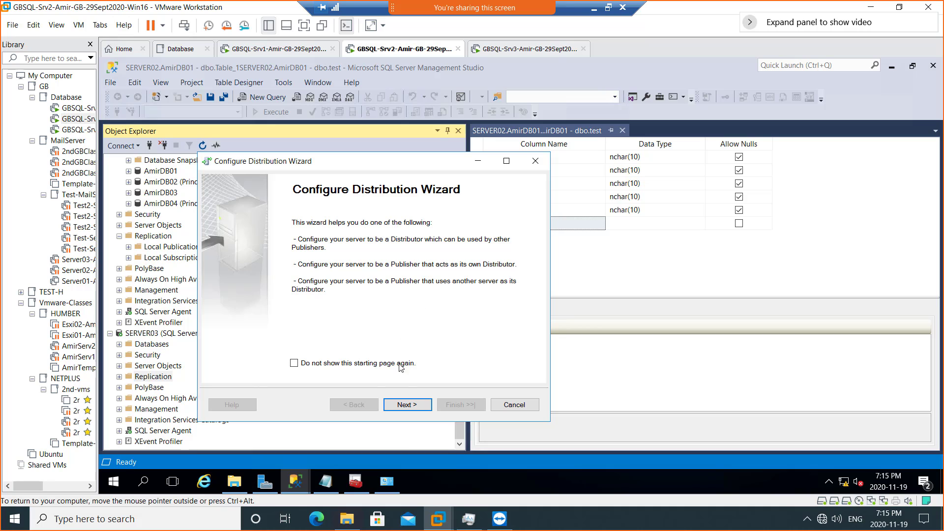
pyautogui.click(407, 405)
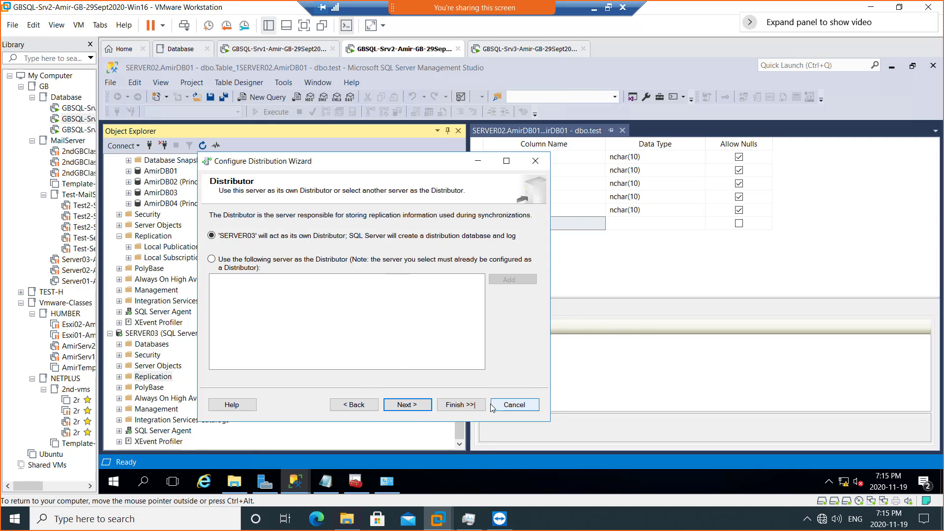
pyautogui.click(362, 408)
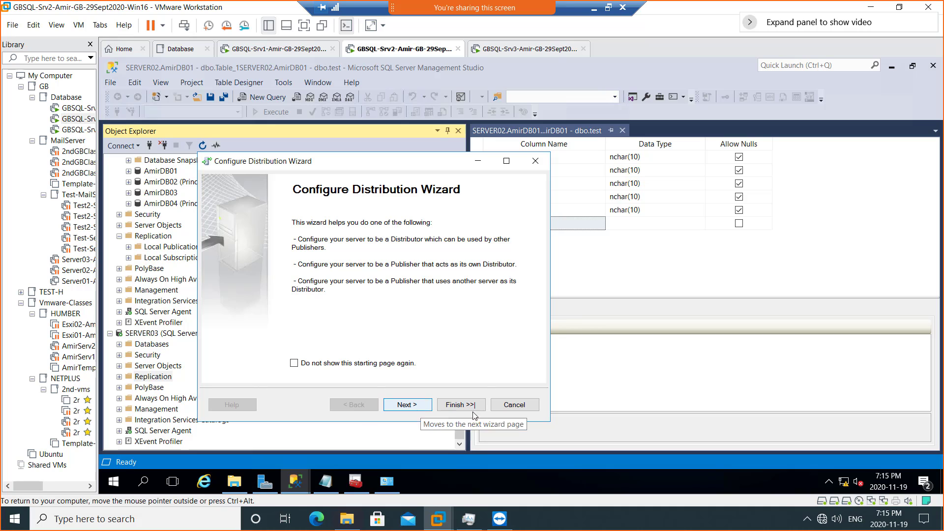
pyautogui.click(514, 405)
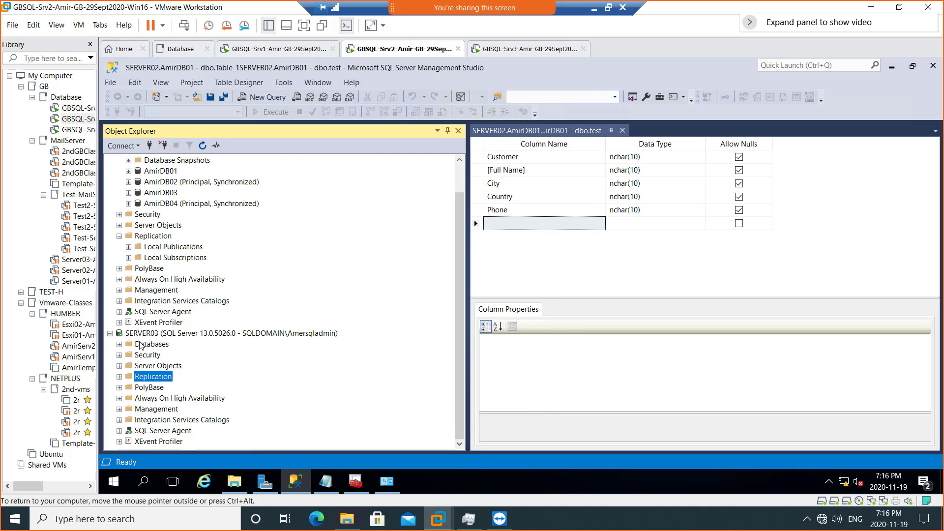
# - Collapse SERVER02's Databases and Replication folders, leaving SERVER03 selected
pyautogui.click(156, 334)
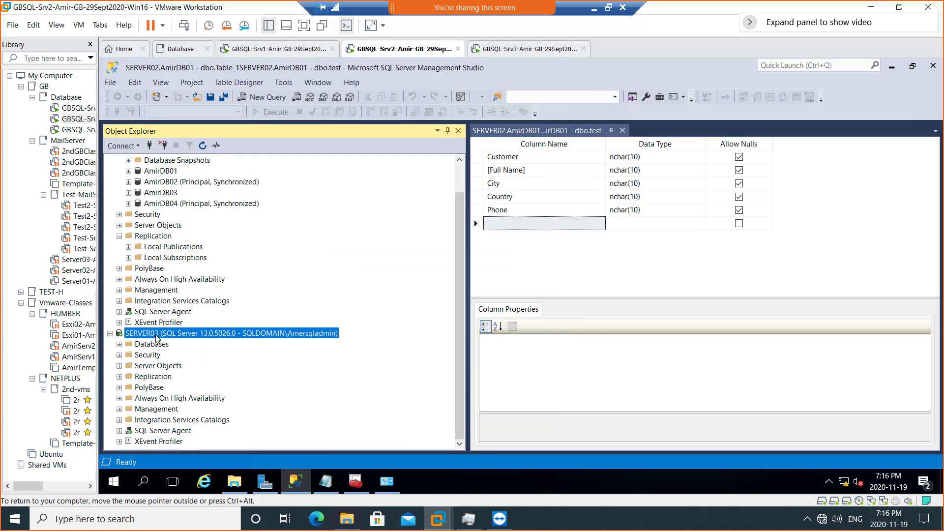
pyautogui.rightClick(164, 239)
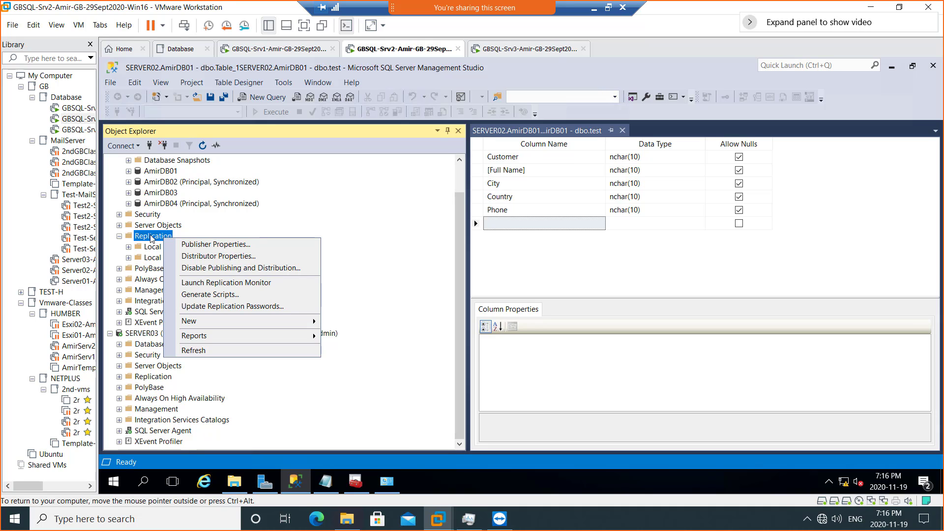
pyautogui.scroll(1, 173, 199)
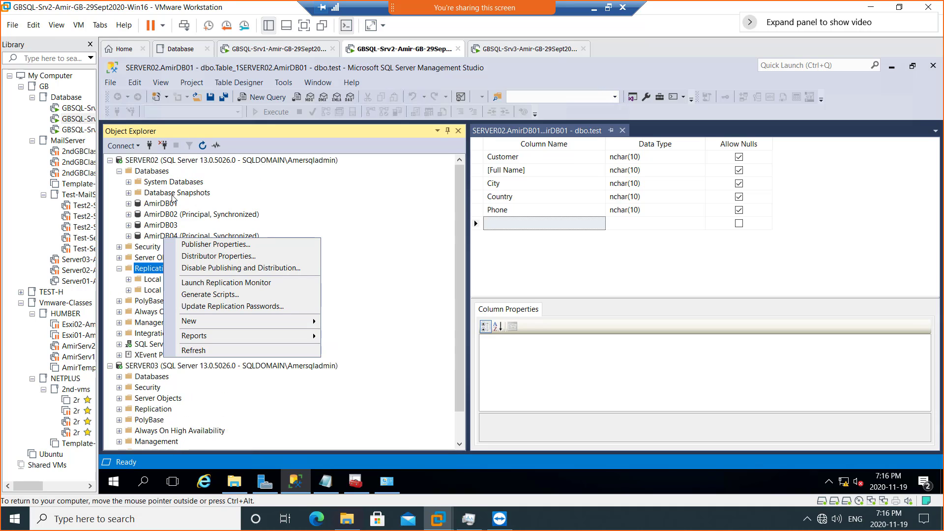
pyautogui.click(158, 164)
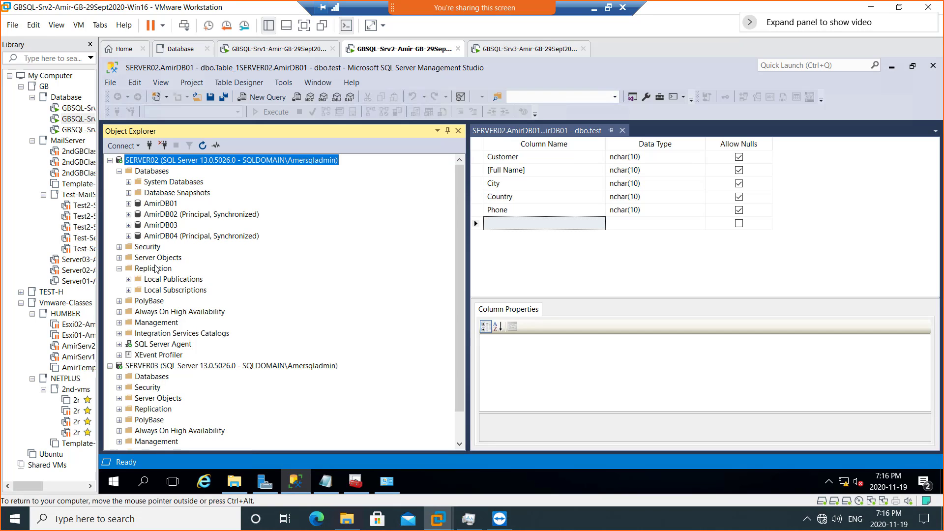
pyautogui.click(119, 171)
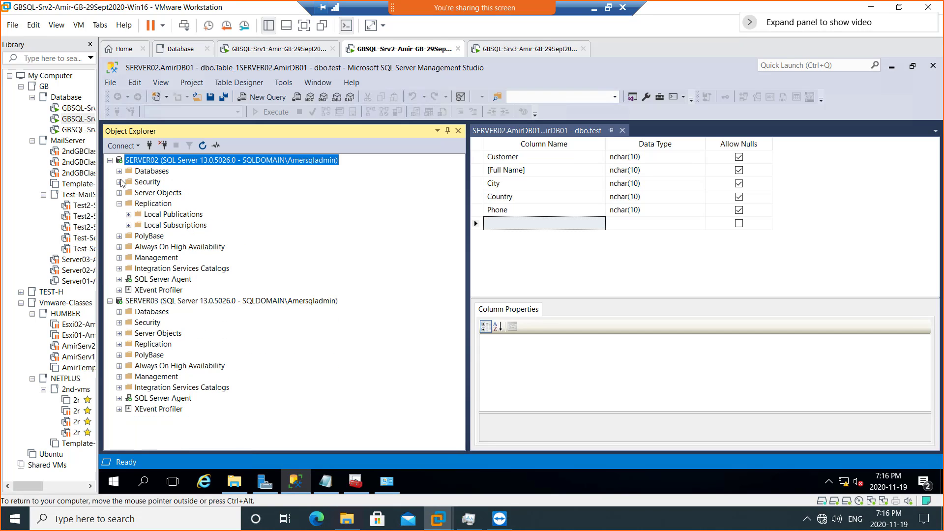
pyautogui.rightClick(166, 205)
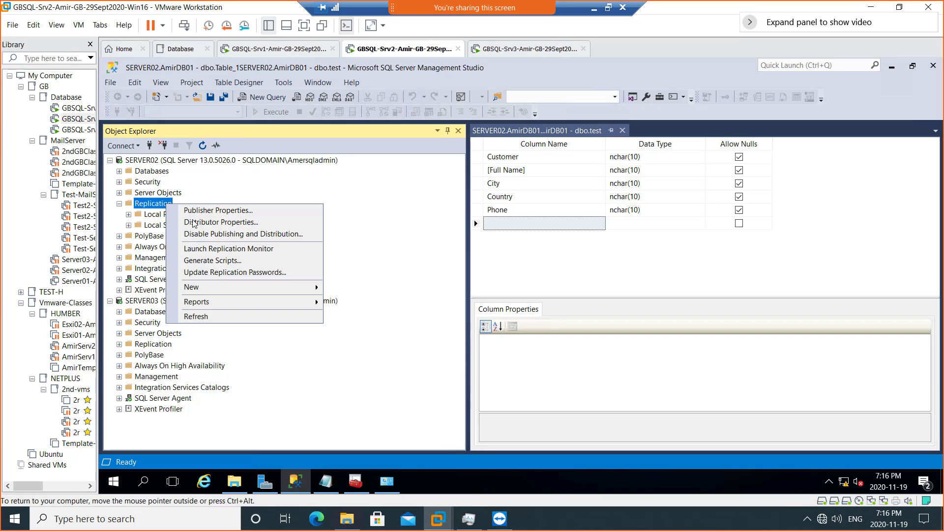
pyautogui.click(120, 204)
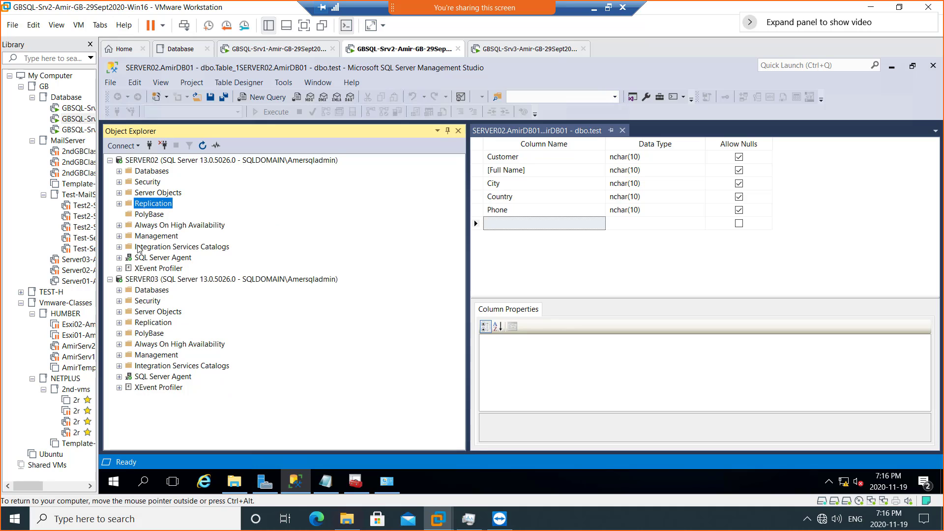
pyautogui.click(151, 279)
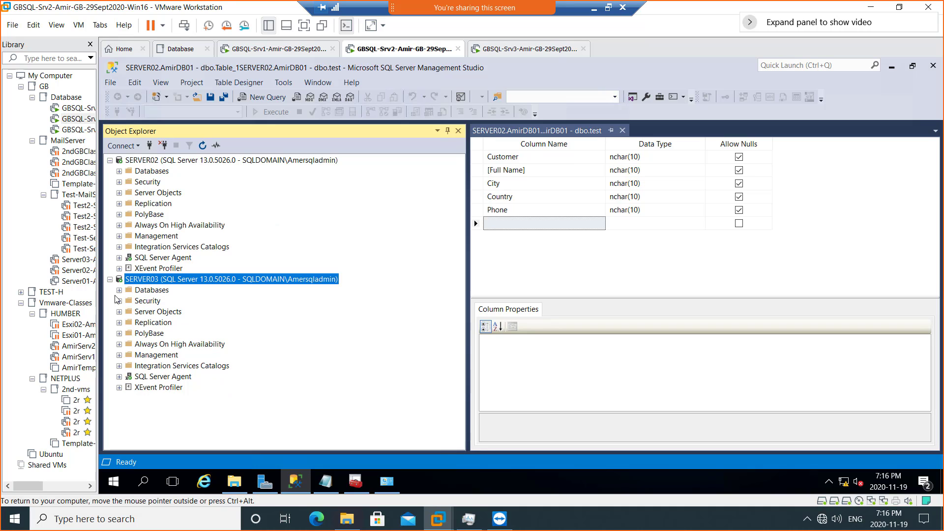
# - Launch Configure Distribution from SERVER03's Replication folder and advance to the Distributor page
pyautogui.click(156, 323)
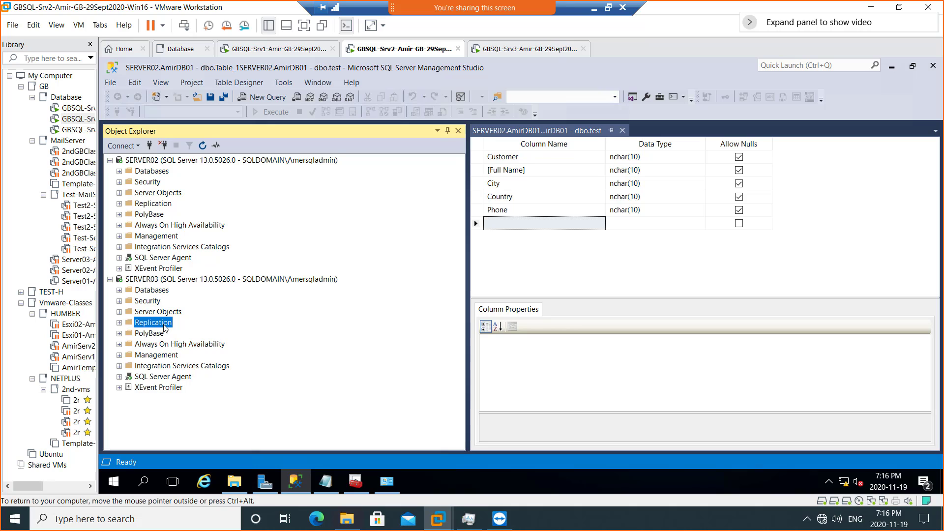
pyautogui.rightClick(164, 328)
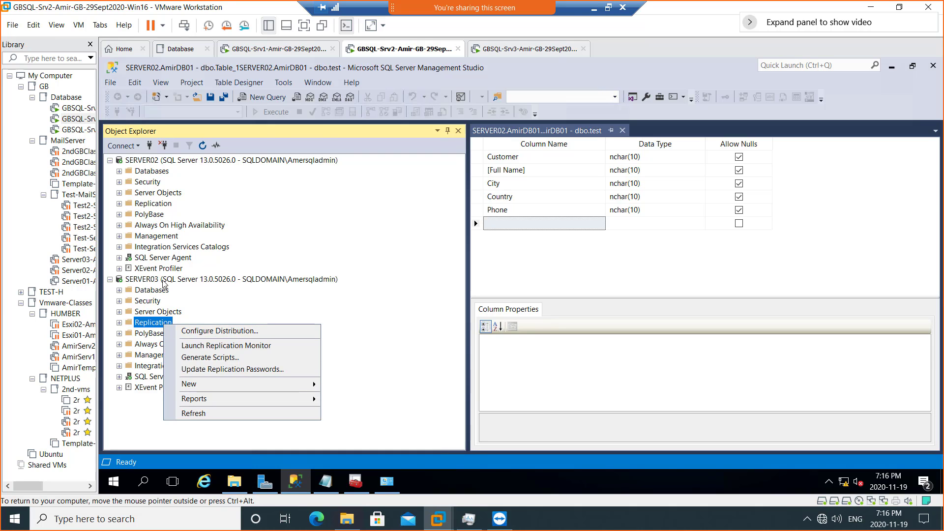
pyautogui.click(208, 334)
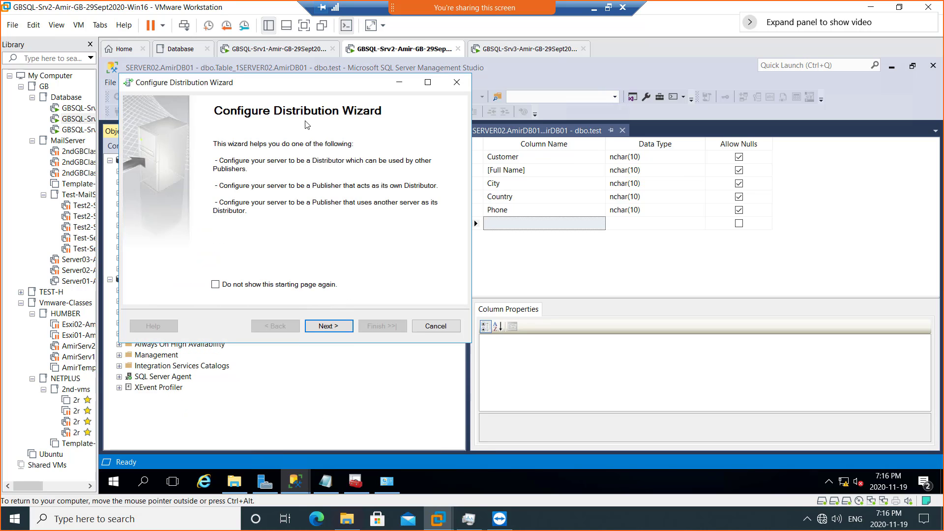
pyautogui.moveTo(292, 82); pyautogui.dragTo(497, 98)
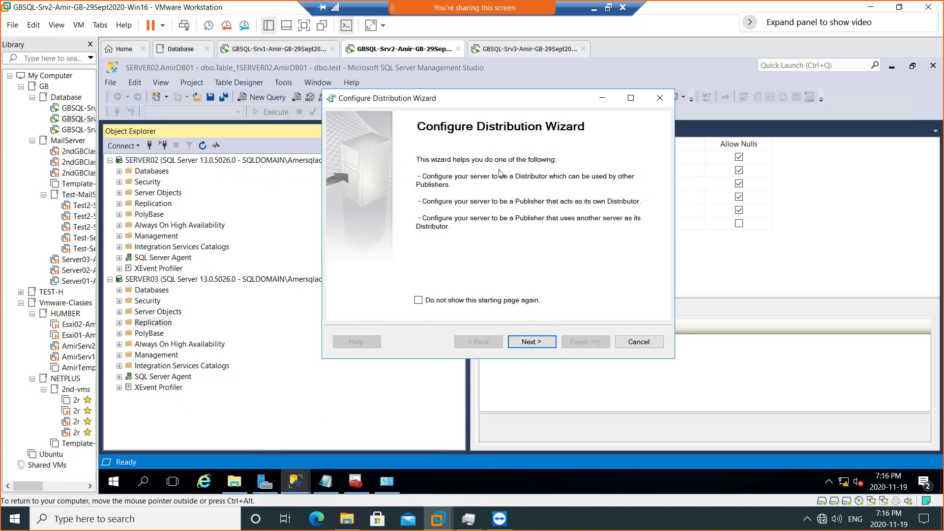
pyautogui.click(532, 343)
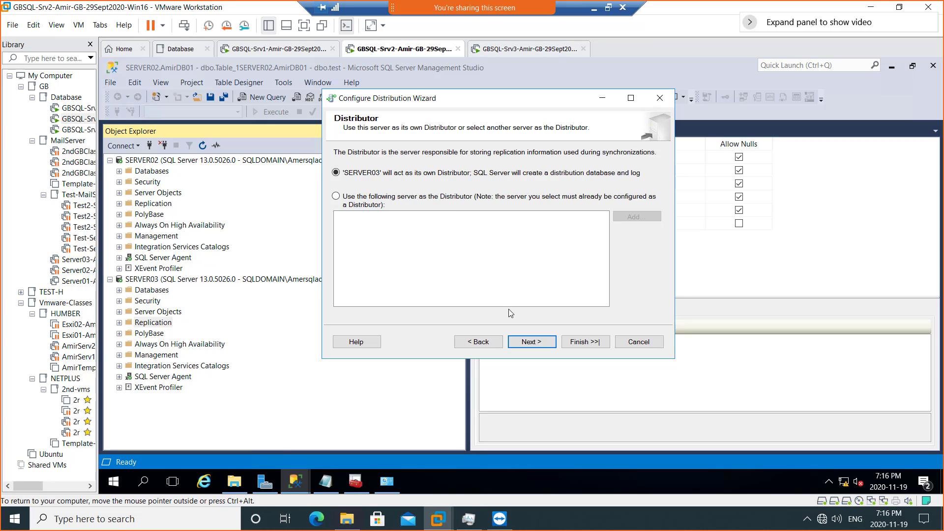
# - Keep SERVER03 as its own Distributor and leave the snapshot folder at the default ReplData path
pyautogui.click(531, 342)
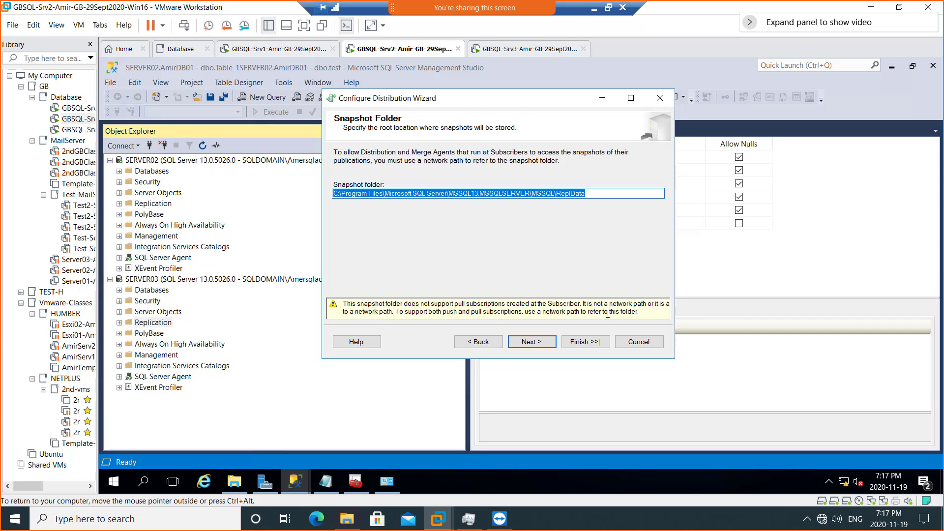
pyautogui.moveTo(613, 304); pyautogui.dragTo(671, 307)
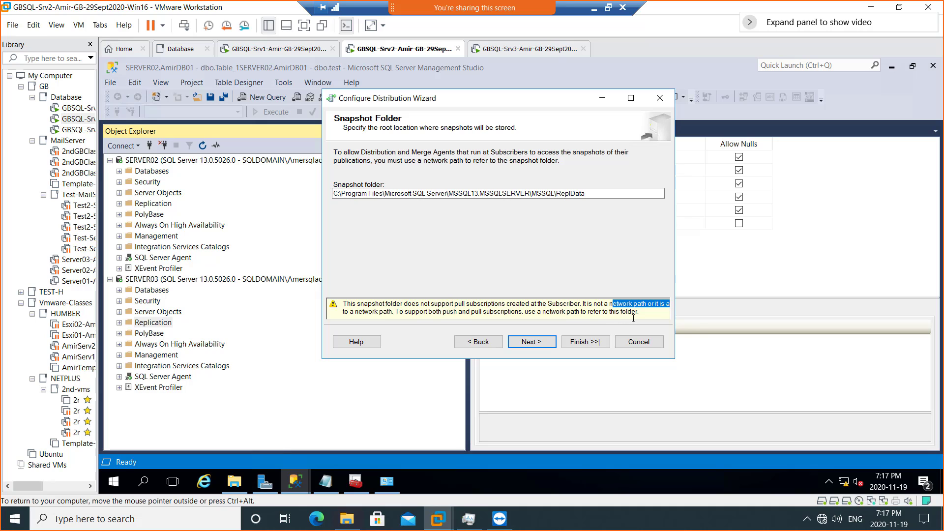
pyautogui.click(595, 197)
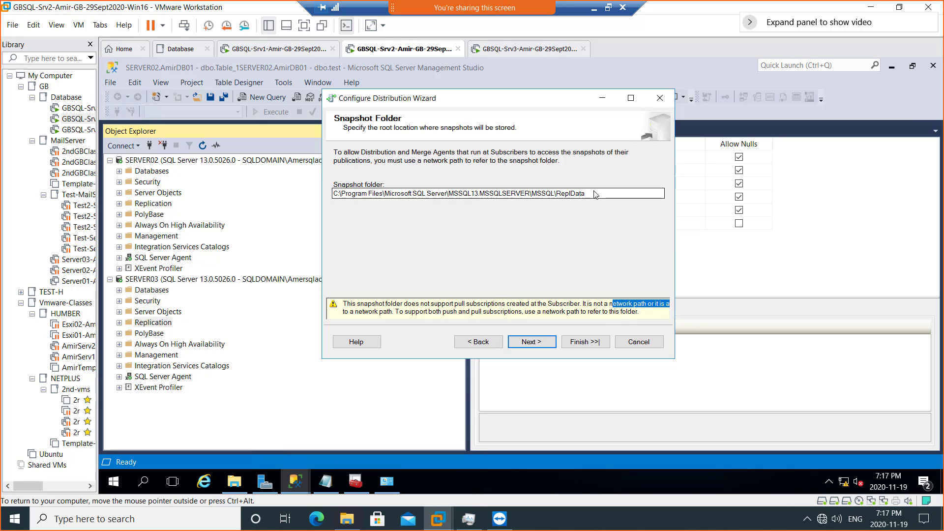
pyautogui.press('BackSpace')
pyautogui.press('BackSpace')
pyautogui.press('BackSpace')
pyautogui.press('BackSpace')
pyautogui.press('BackSpace')
pyautogui.press('BackSpace')
pyautogui.press('BackSpace')
pyautogui.press('BackSpace')
pyautogui.press('BackSpace')
pyautogui.press('BackSpace')
pyautogui.press('BackSpace')
pyautogui.press('BackSpace')
pyautogui.press('BackSpace')
pyautogui.press('BackSpace')
pyautogui.press('BackSpace')
pyautogui.press('BackSpace')
pyautogui.press('BackSpace')
pyautogui.press('BackSpace')
pyautogui.press('BackSpace')
pyautogui.press('BackSpace')
pyautogui.hotkey('ctrl', 'z')
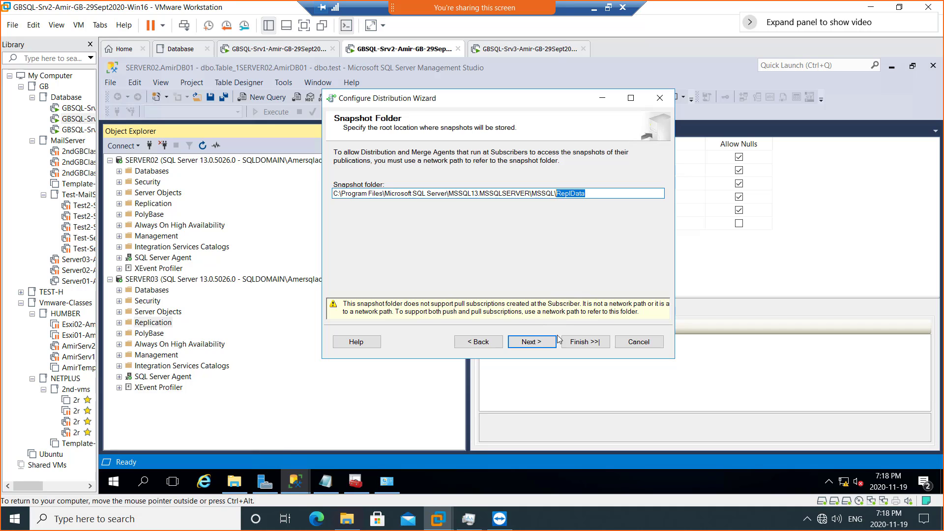
# - Accept the default snapshot folder and distribution database settings to reach the Publishers page
pyautogui.click(540, 344)
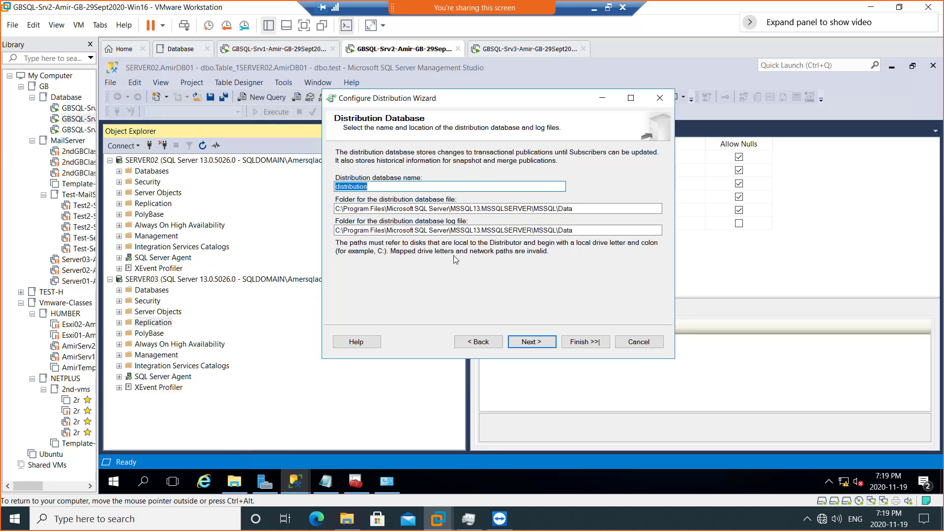
pyautogui.click(531, 347)
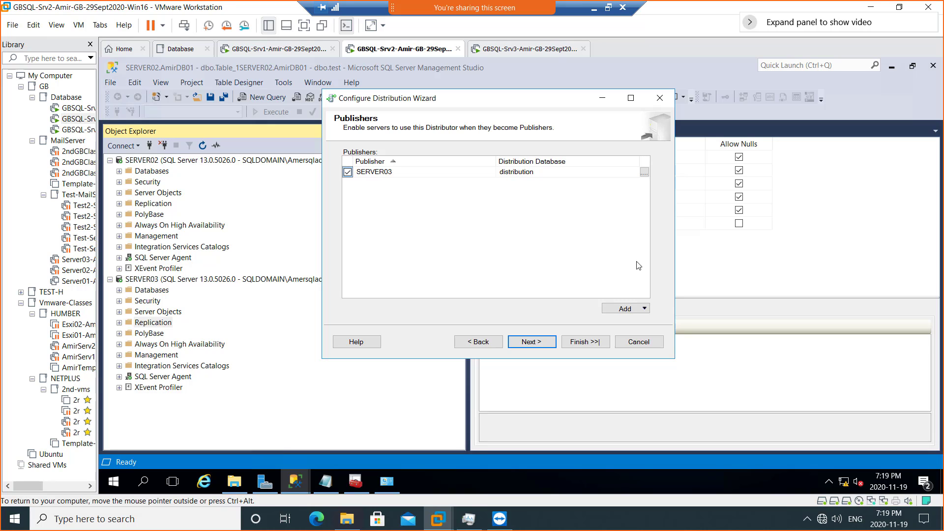
# - Skip generating a script file, keeping only Configure distribution, and continue to the summary page
pyautogui.click(532, 341)
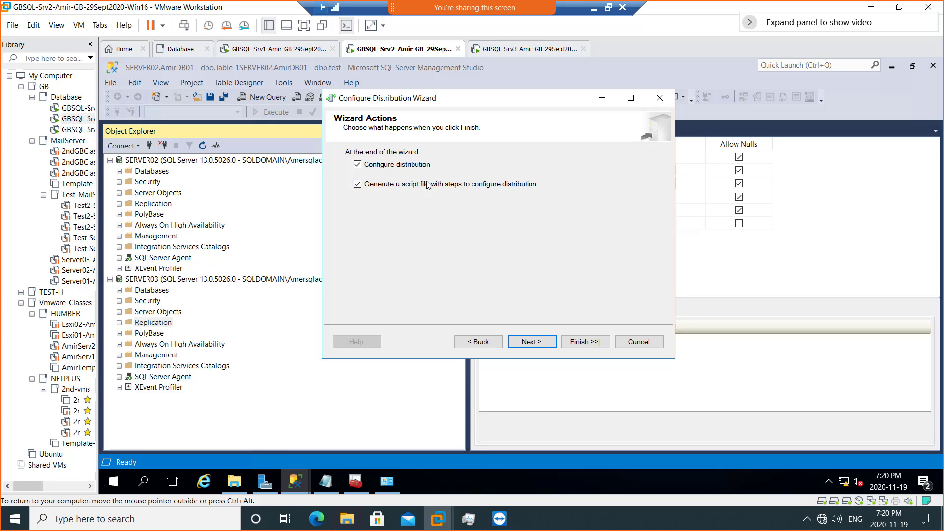
pyautogui.click(380, 192)
pyautogui.click(527, 343)
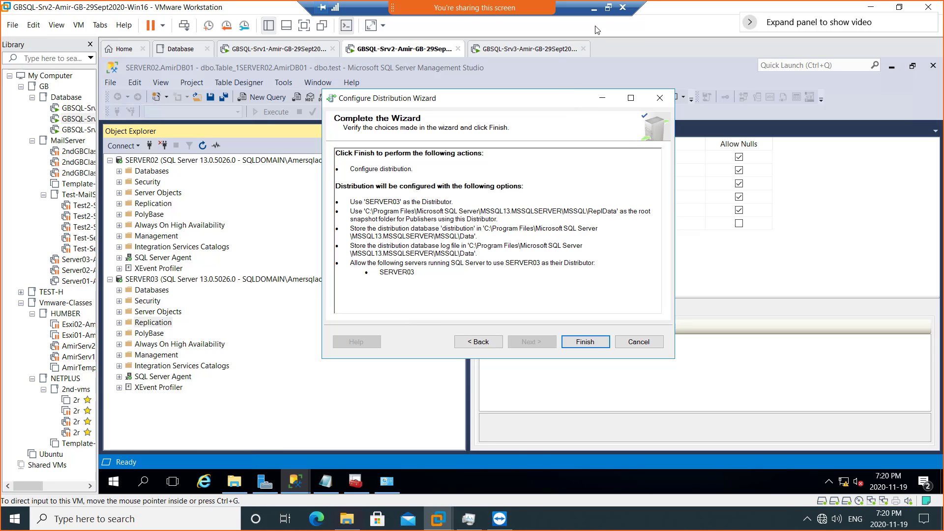
# - Snip the Configure Distribution Wizard summary page, declining both Toggle Keys prompts
pyautogui.click(608, 8)
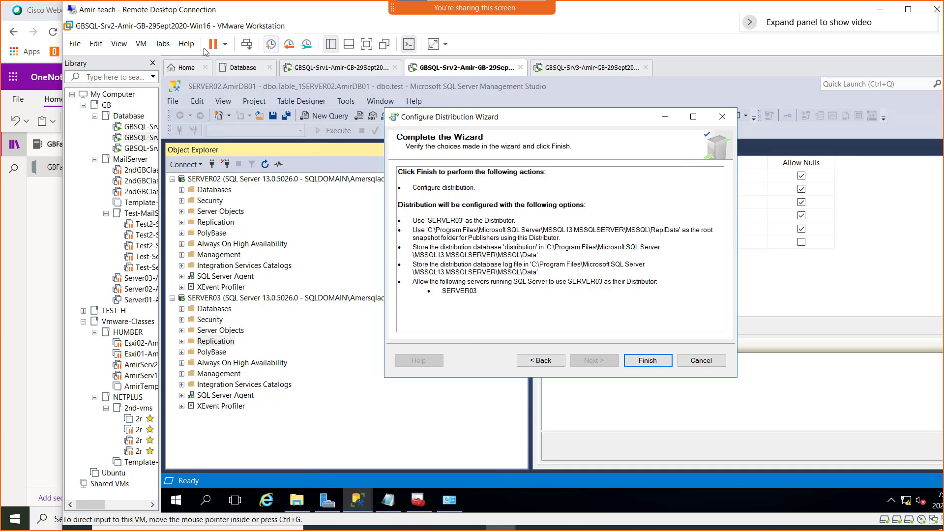
pyautogui.press('super+shift+s')
pyautogui.moveTo(176, 55)
pyautogui.mouseDown()
pyautogui.moveTo(669, 264)
pyautogui.moveTo(819, 436)
pyautogui.mouseUp()
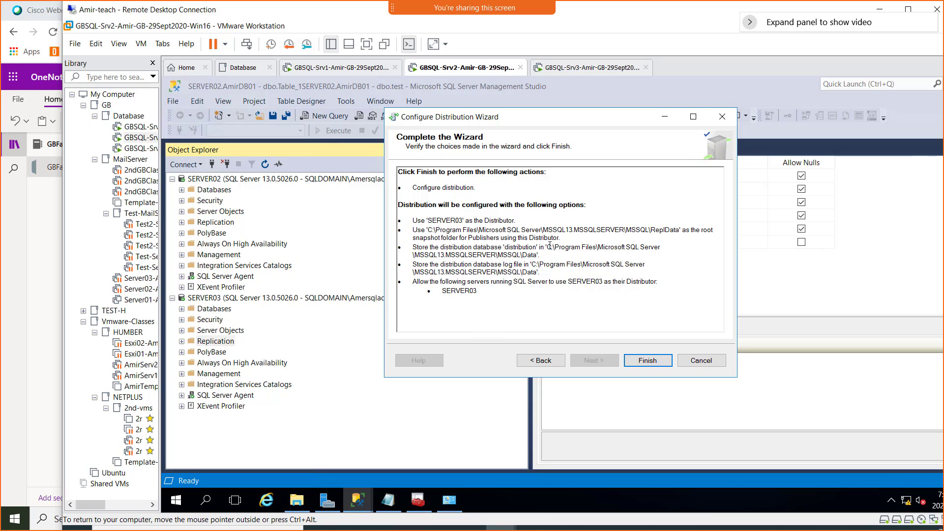
pyautogui.press('Num_Lock')
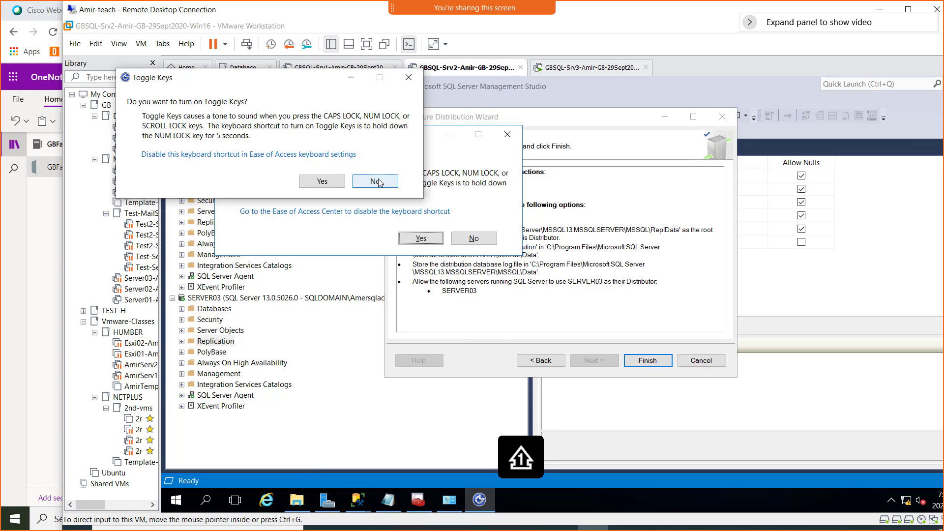
pyautogui.click(375, 182)
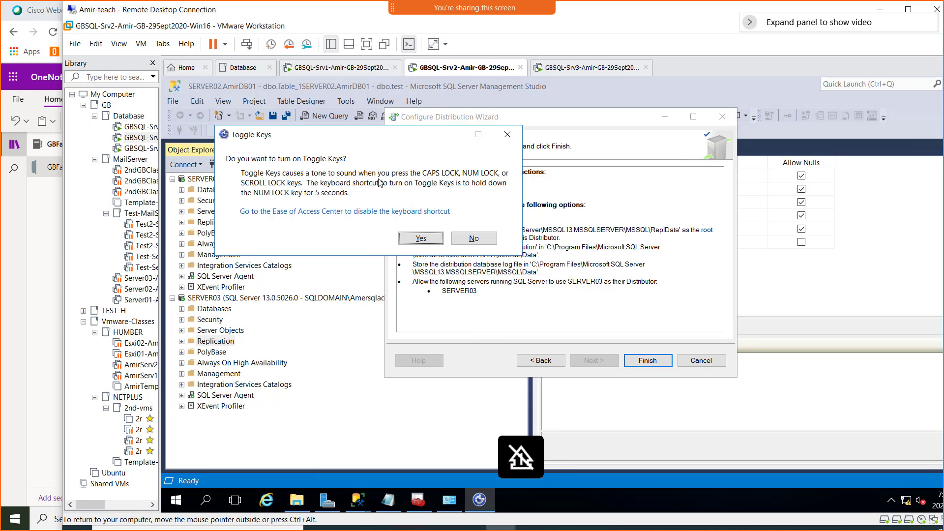
pyautogui.click(473, 238)
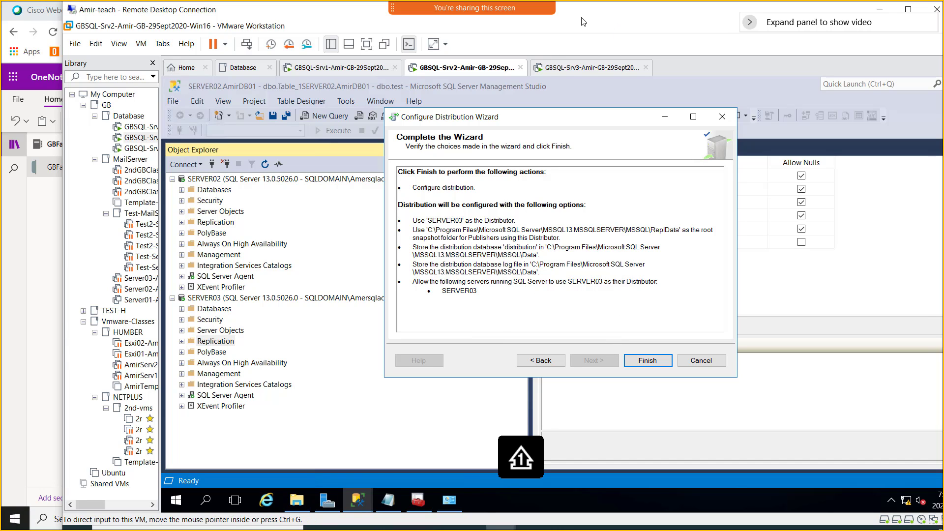
pyautogui.press('super+shift+s')
pyautogui.moveTo(231, 36); pyautogui.dragTo(859, 467)
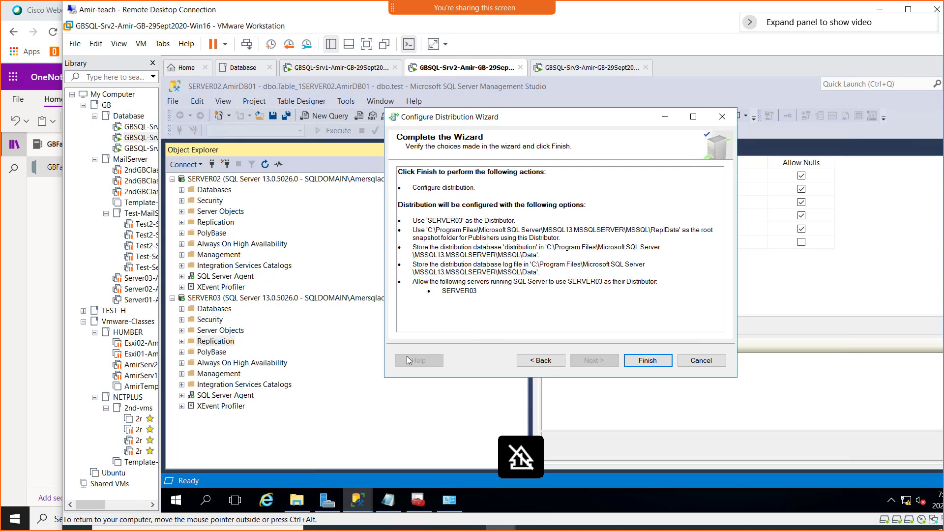
# - In OneNote, add the bullet 'Screenshot 3 = Configuring a Distributor on Server03' with the snip pasted below
pyautogui.click(14, 267)
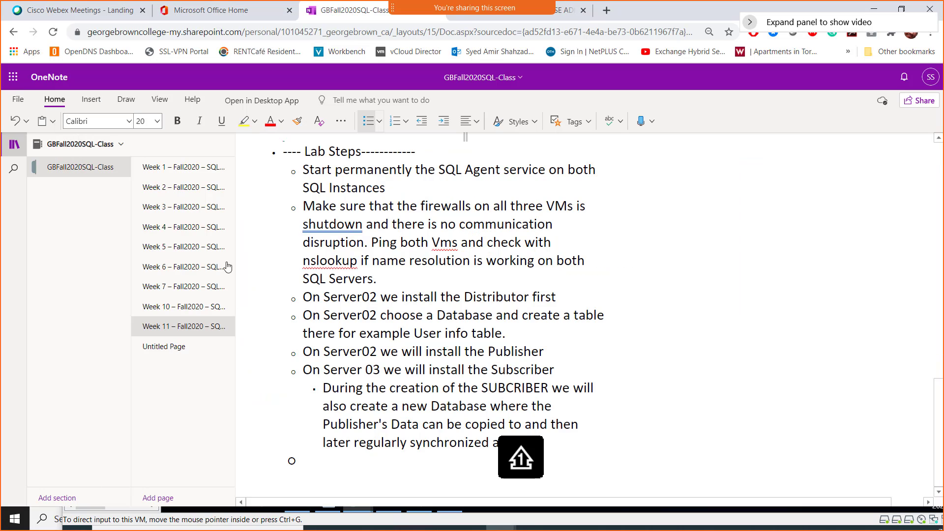
pyautogui.click(337, 467)
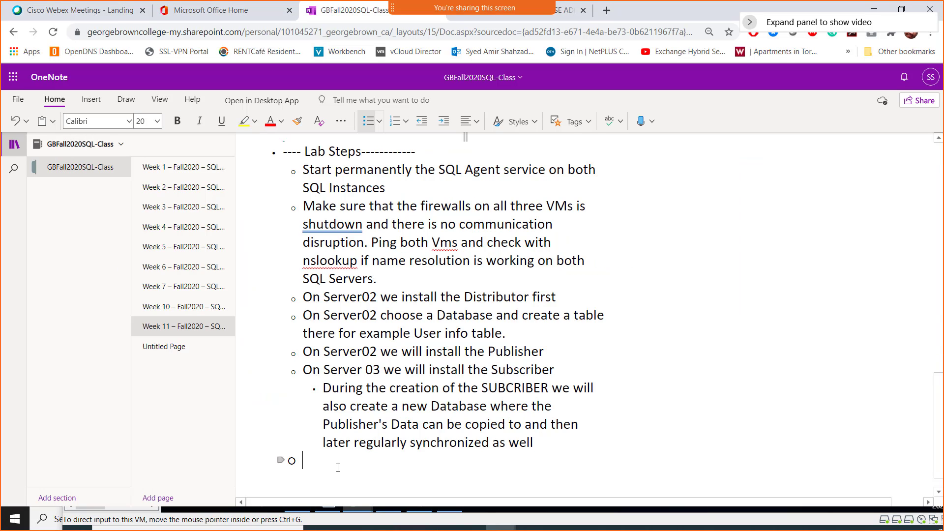
pyautogui.press('BackSpace')
pyautogui.hotkey('ctrl', '.')
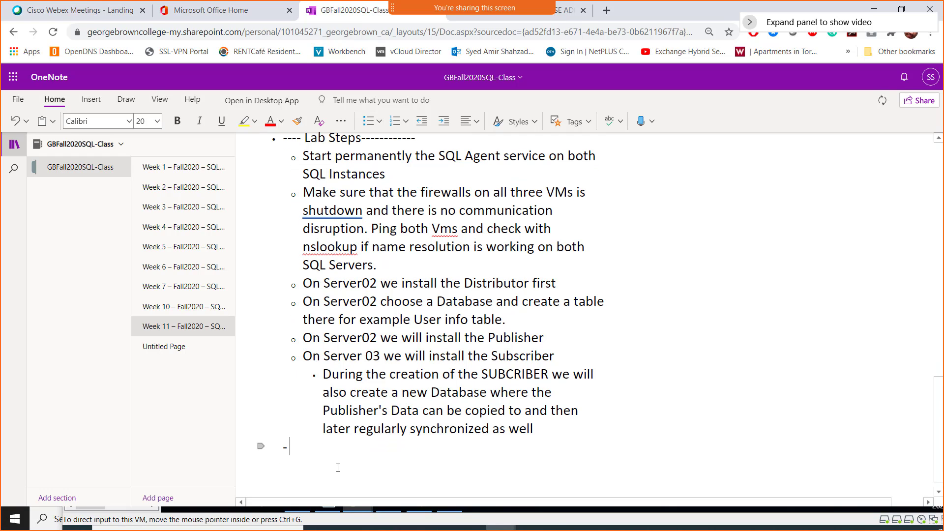
pyautogui.write('S')
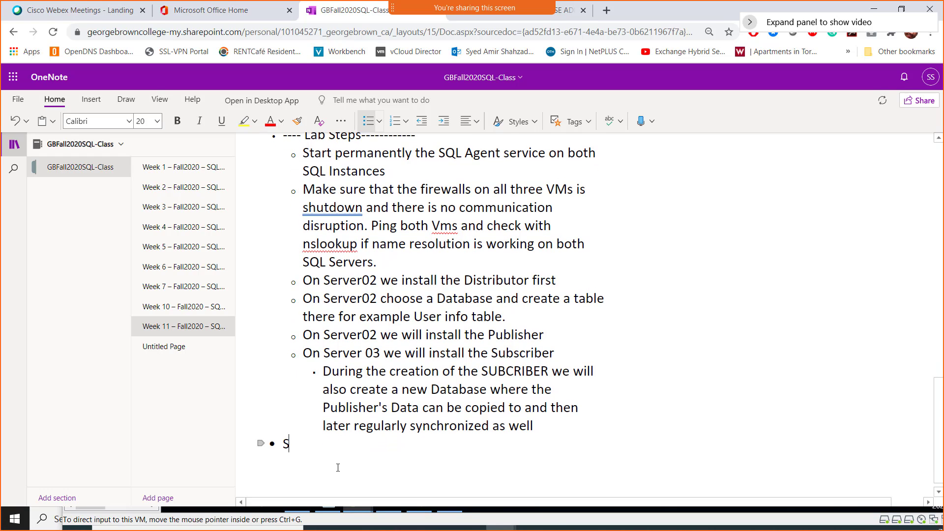
pyautogui.write('creenshot 3 ')
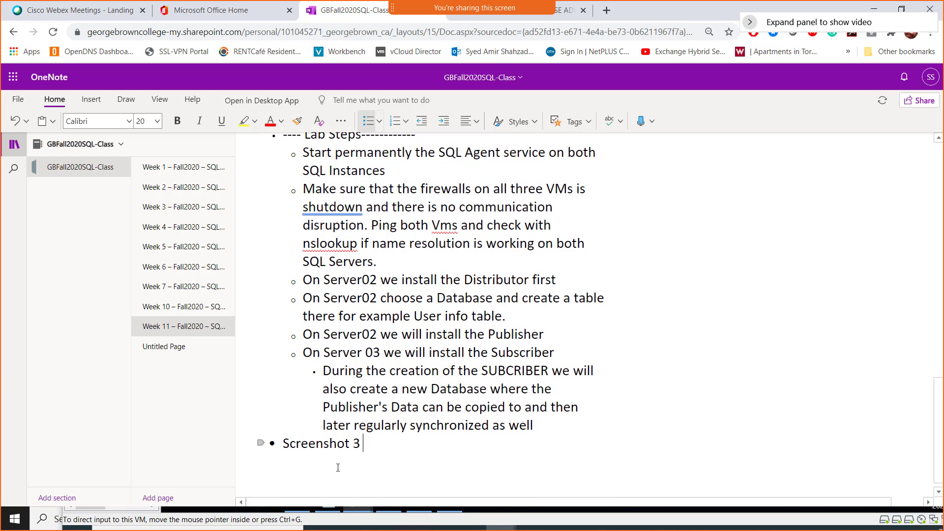
pyautogui.write('= Configurin')
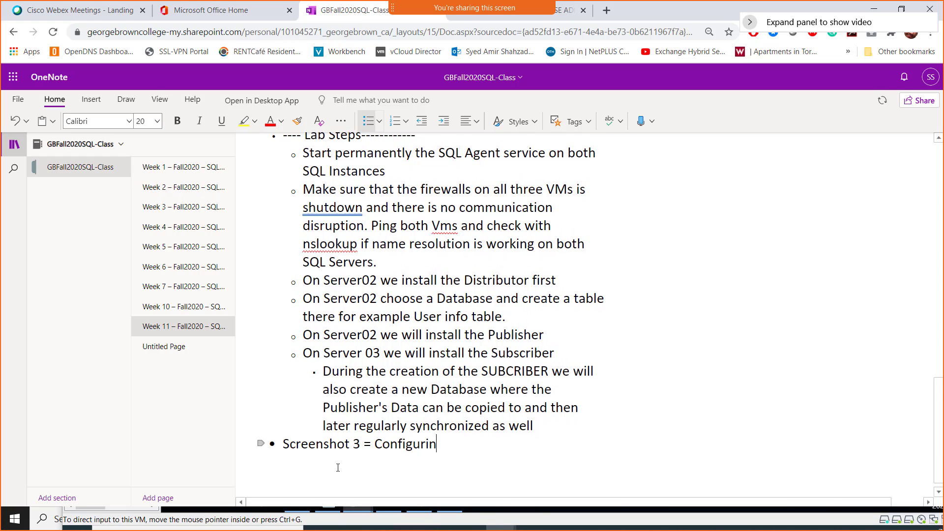
pyautogui.write('g a Distributor on ')
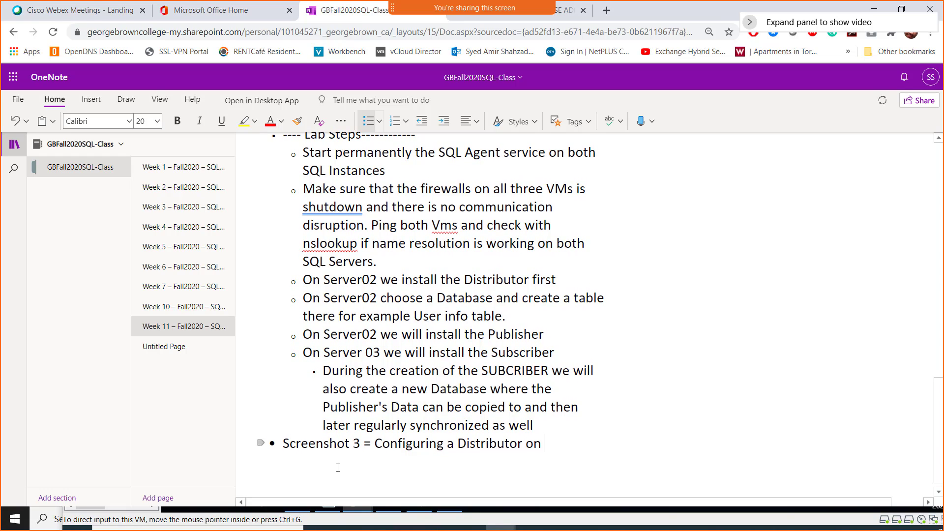
pyautogui.write('Server03')
pyautogui.press('Return')
pyautogui.hotkey('ctrl', 'v')
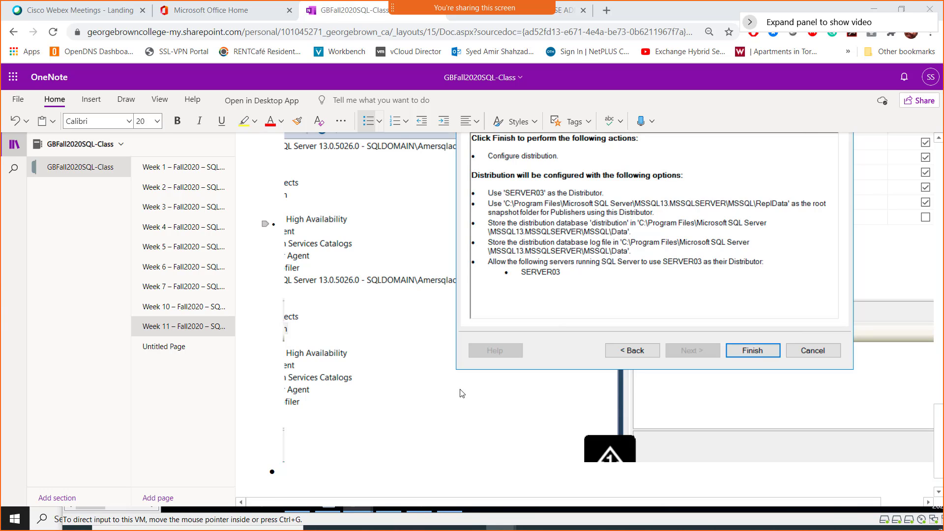
pyautogui.hotkey('alt', 'Tab')
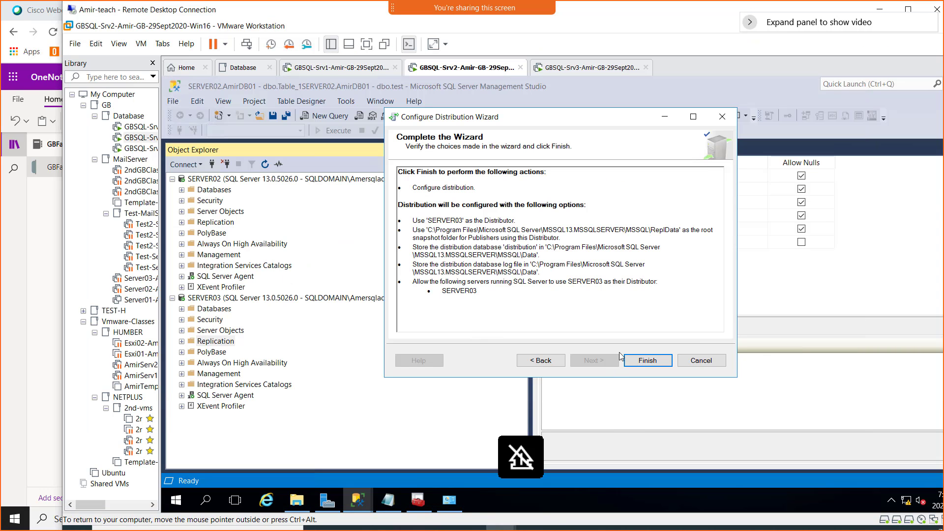
# - Finish the wizard so SERVER03 becomes Distributor and Publisher, then close it after Success
pyautogui.click(651, 363)
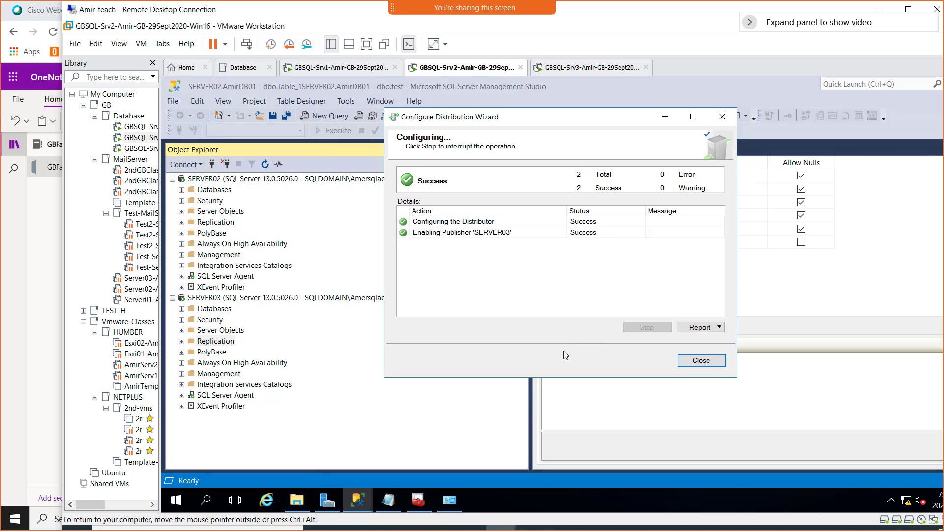
pyautogui.click(700, 361)
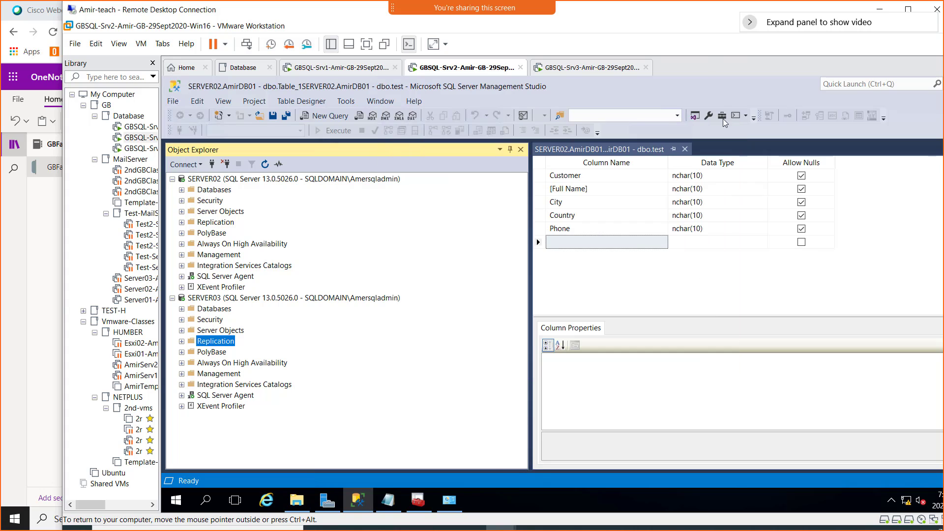
# - Re-maximize the VMware window and put the Remote Desktop session back in full screen
pyautogui.doubleClick(681, 19)
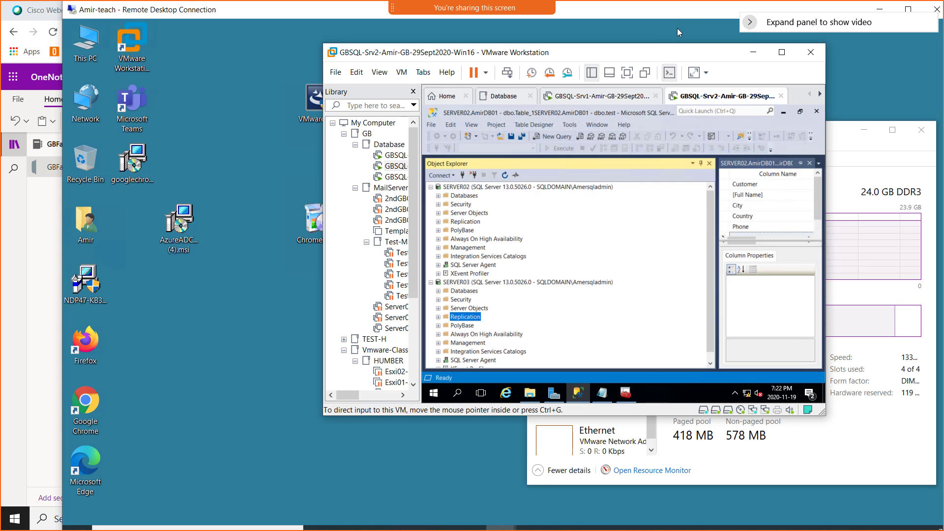
pyautogui.doubleClick(673, 53)
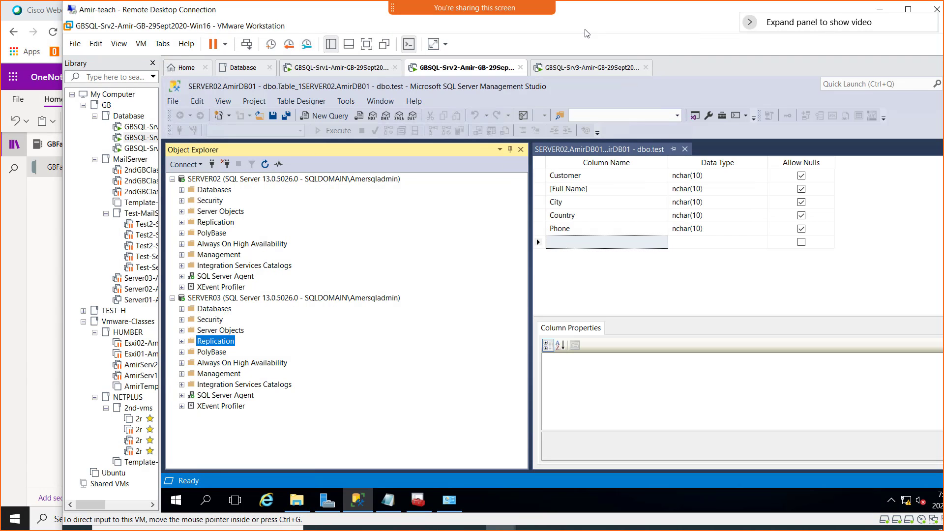
pyautogui.doubleClick(608, 14)
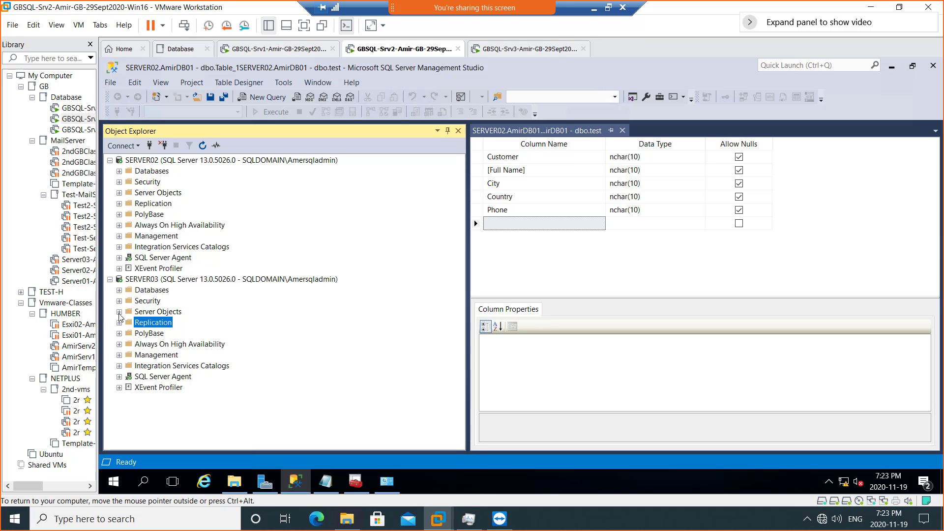
pyautogui.click(119, 290)
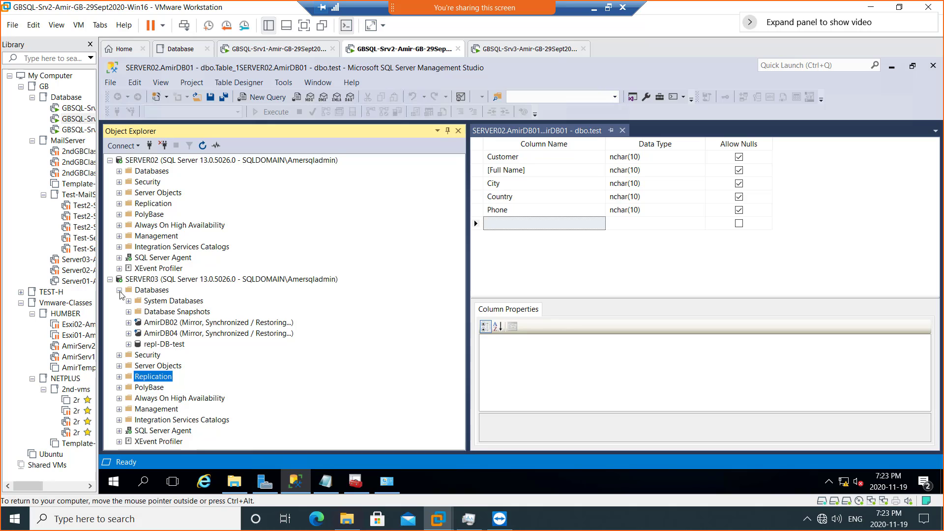
pyautogui.click(119, 290)
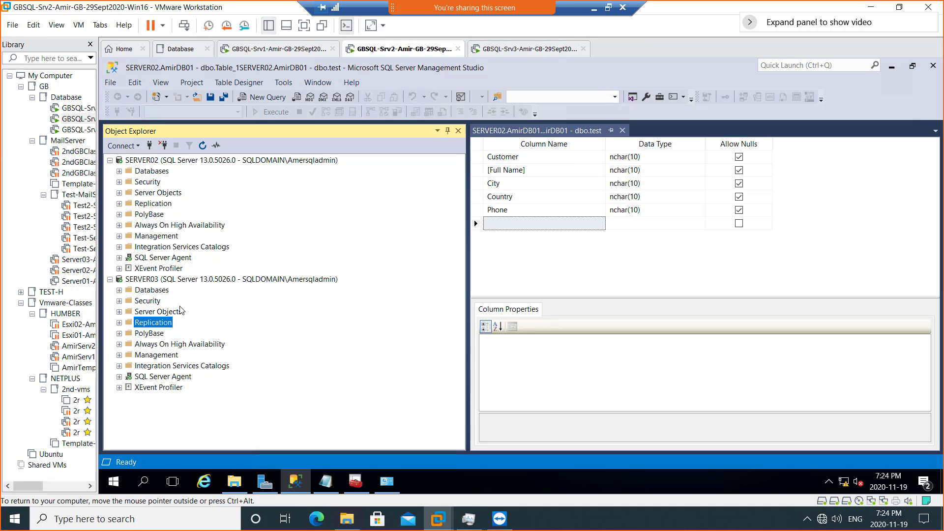
# - Expand SERVER03's Databases node and bring up its context menu
pyautogui.click(148, 282)
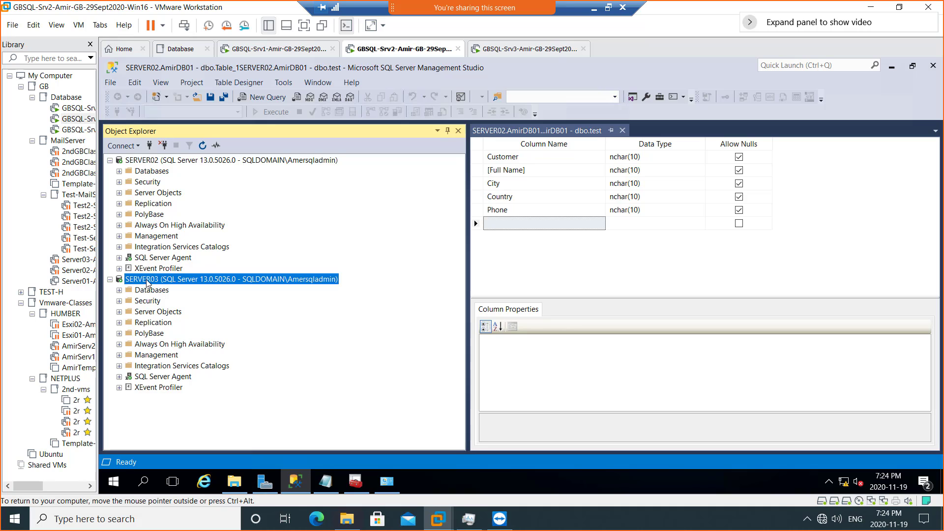
pyautogui.click(119, 290)
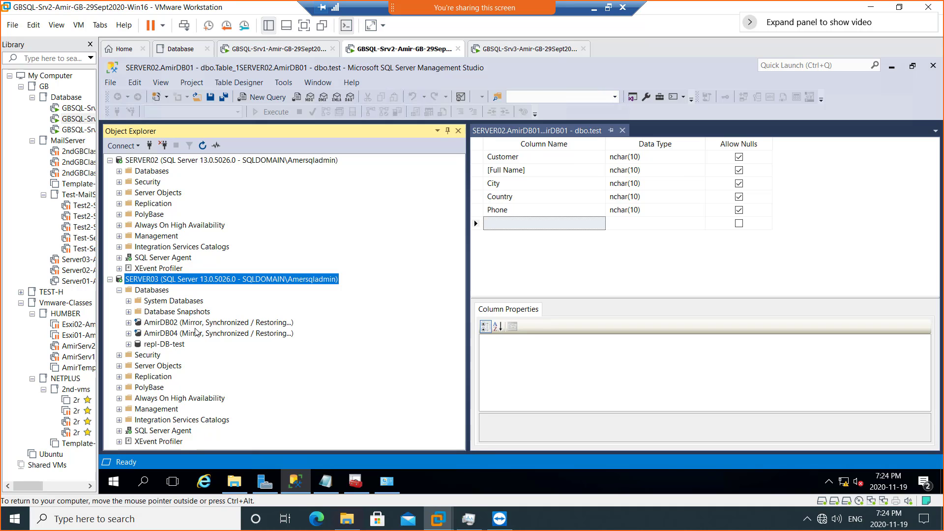
pyautogui.rightClick(155, 292)
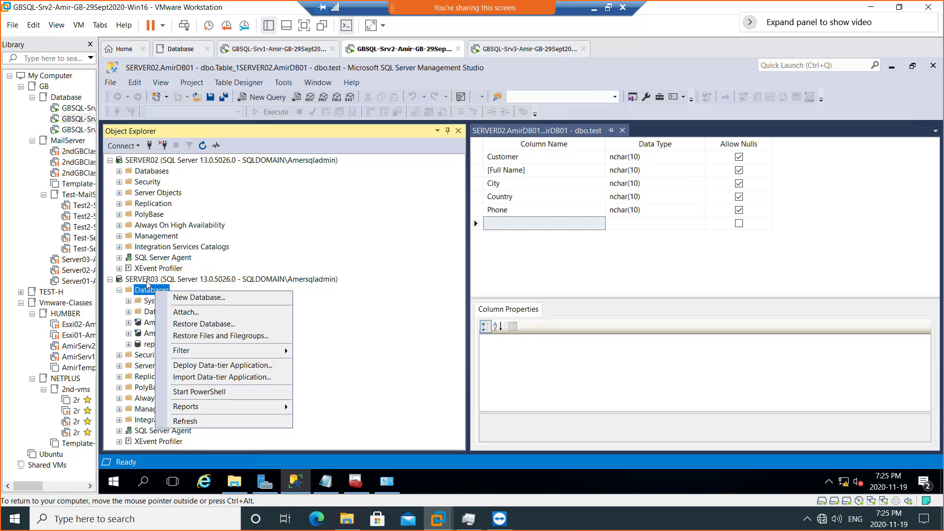
# - Start a New Database named AmerDB05, fixing the mistyped prefix, and scroll the files grid to Path
pyautogui.click(191, 297)
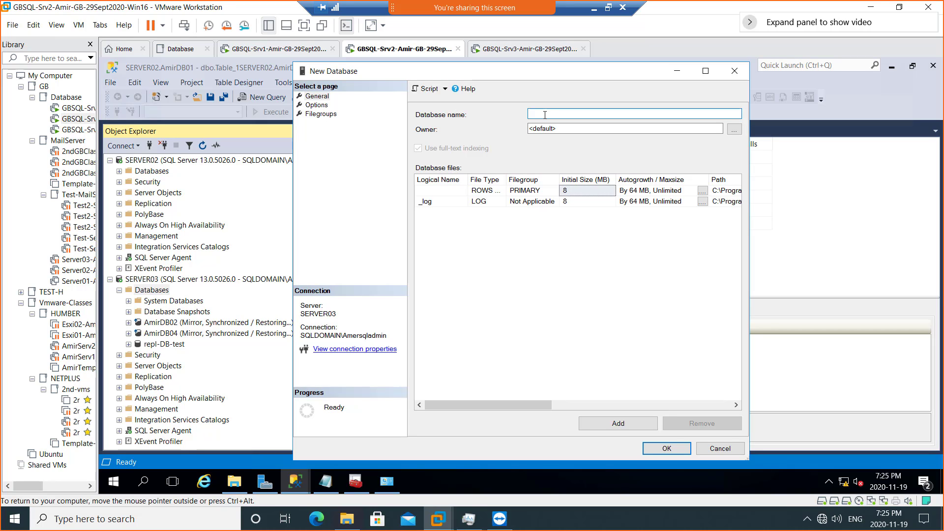
pyautogui.write('DB05')
pyautogui.moveTo(530, 403); pyautogui.dragTo(544, 227)
pyautogui.click(531, 113)
pyautogui.write('Maer')
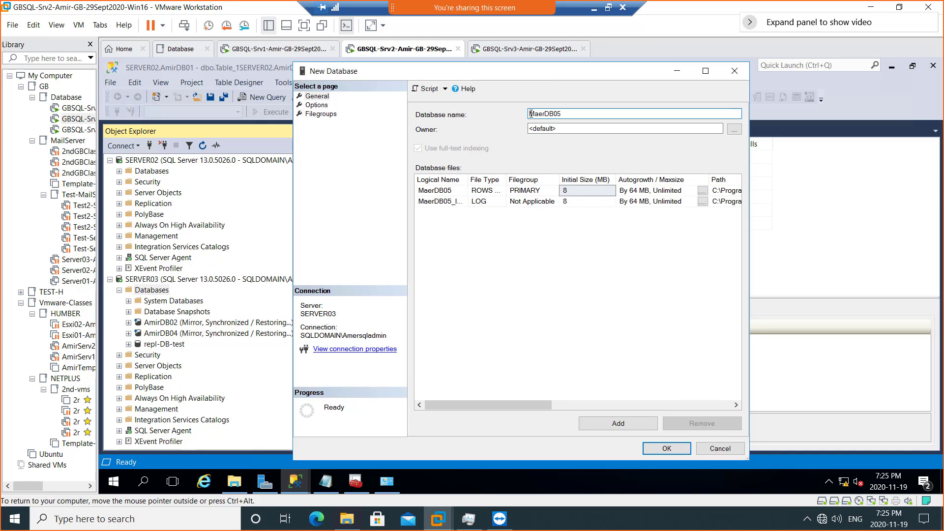
pyautogui.press('BackSpace')
pyautogui.press('BackSpace')
pyautogui.press('BackSpace')
pyautogui.press('BackSpace')
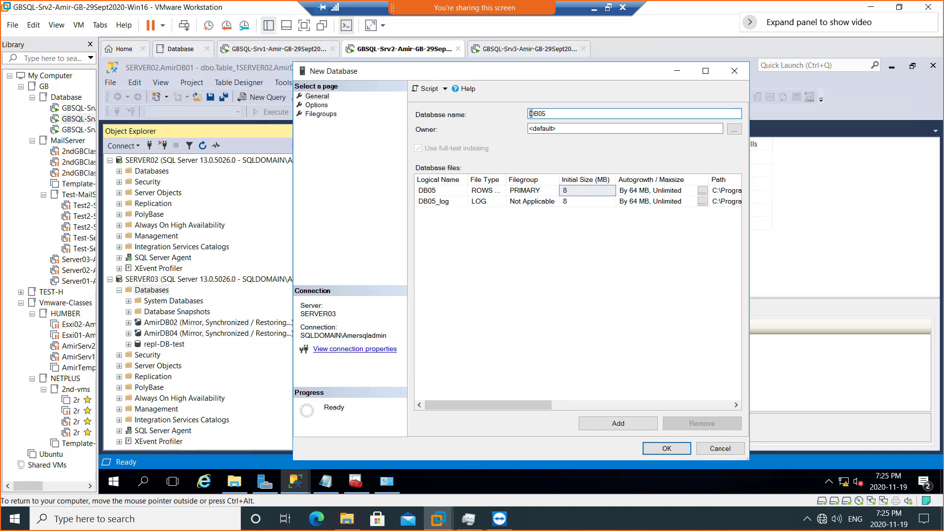
pyautogui.write('Amer')
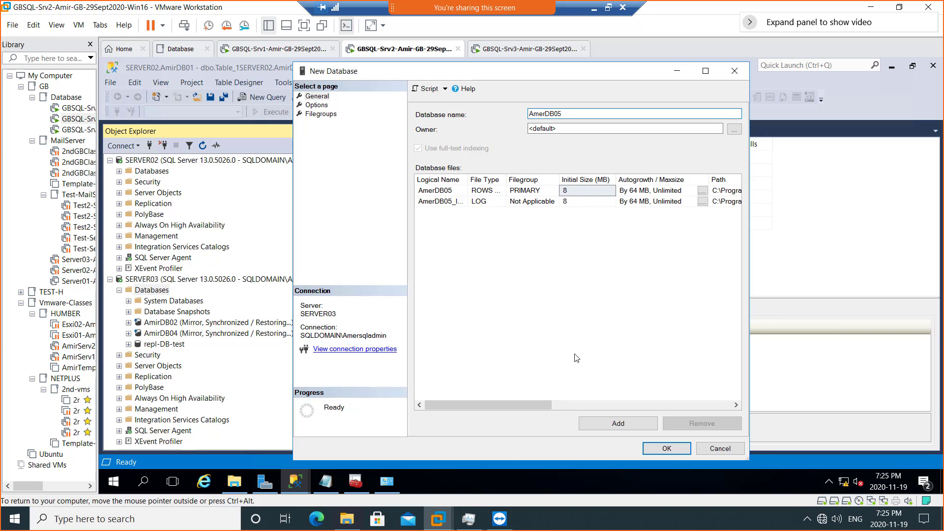
pyautogui.moveTo(543, 405); pyautogui.dragTo(691, 411)
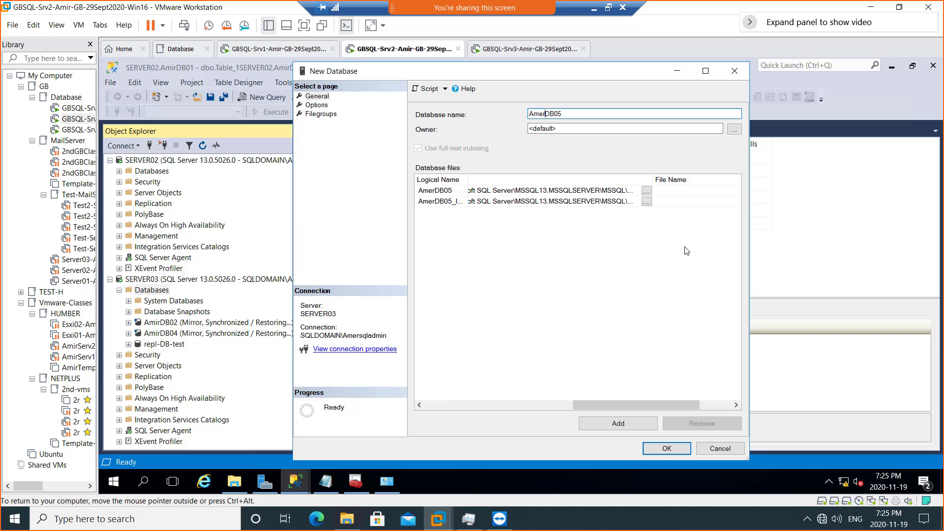
# - Place the AmerDB05 data file in E:\Databases and the log in F:\Logs, then create it
pyautogui.click(647, 190)
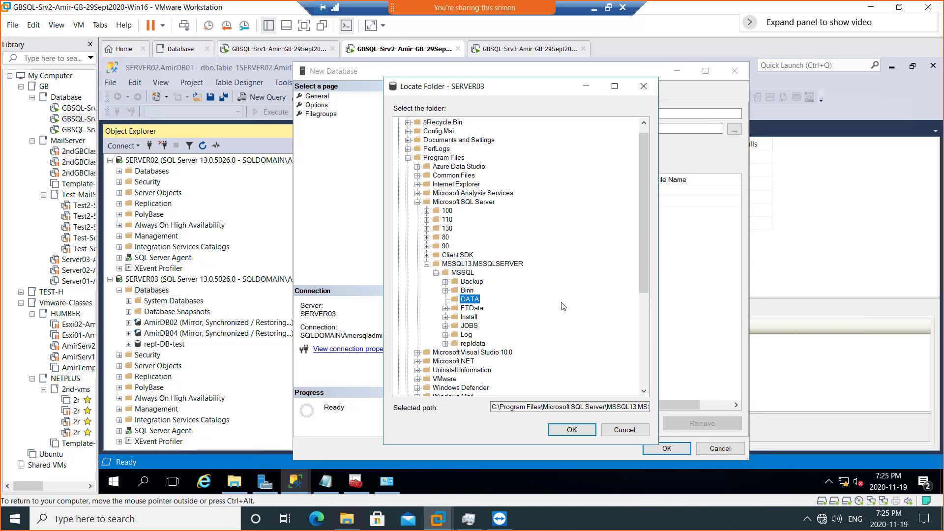
pyautogui.scroll(-6, 564, 305)
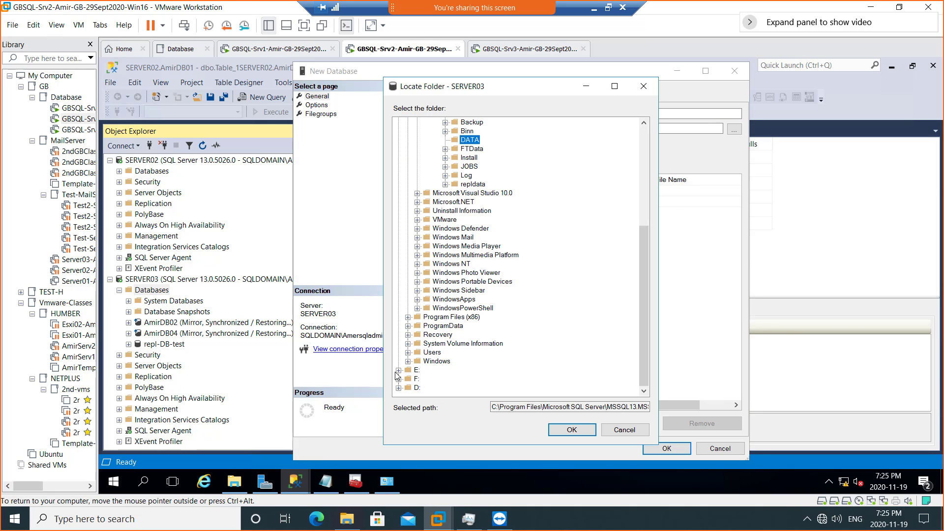
pyautogui.click(399, 369)
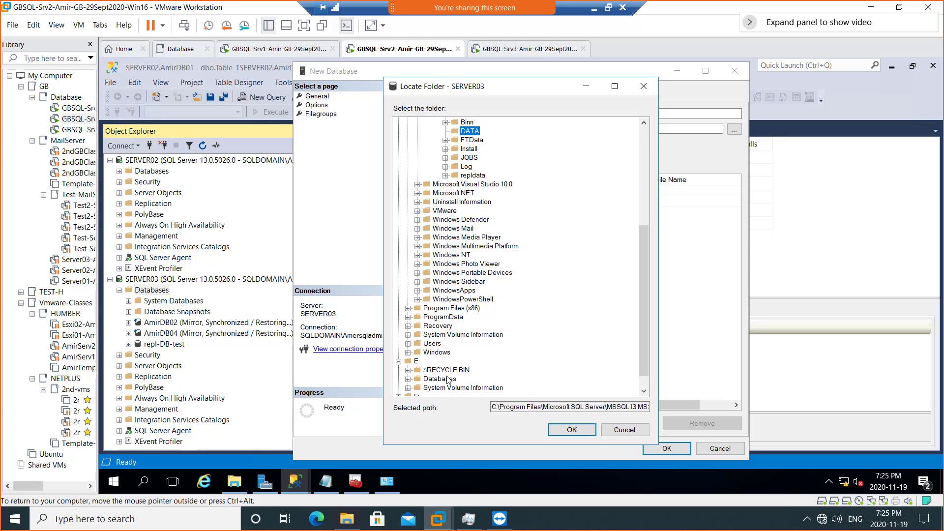
pyautogui.click(442, 379)
pyautogui.click(571, 429)
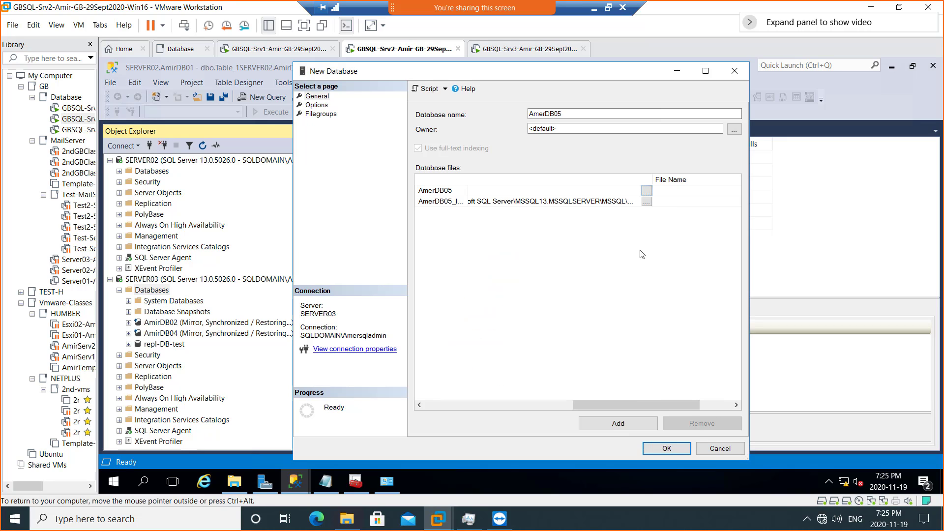
pyautogui.click(647, 202)
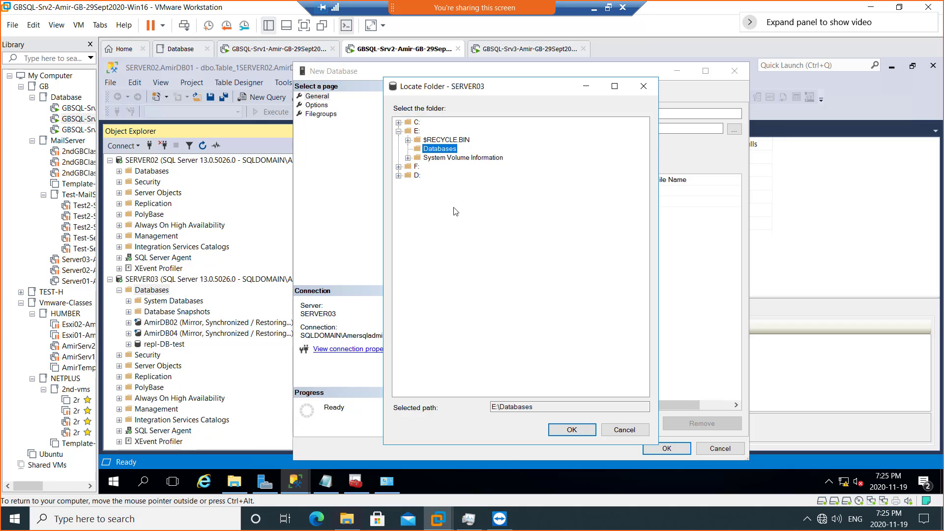
pyautogui.click(398, 166)
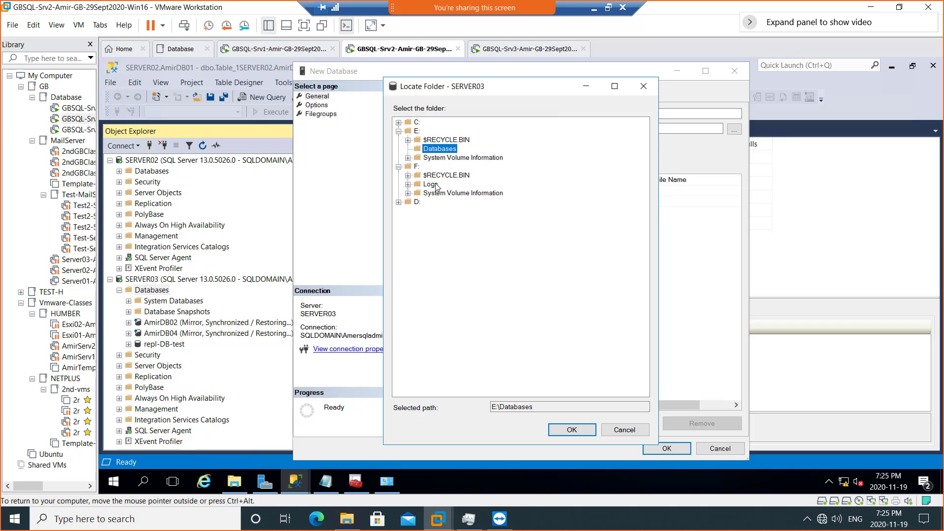
pyautogui.click(430, 184)
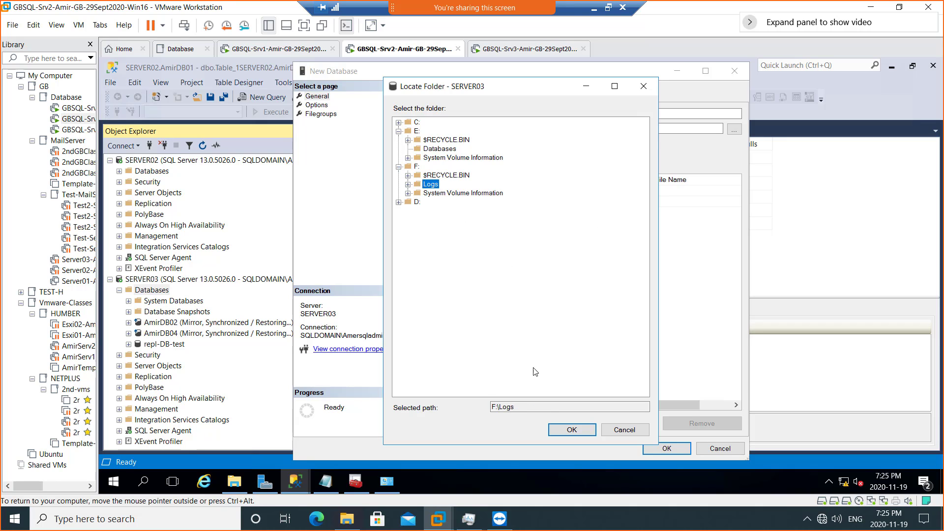
pyautogui.click(566, 431)
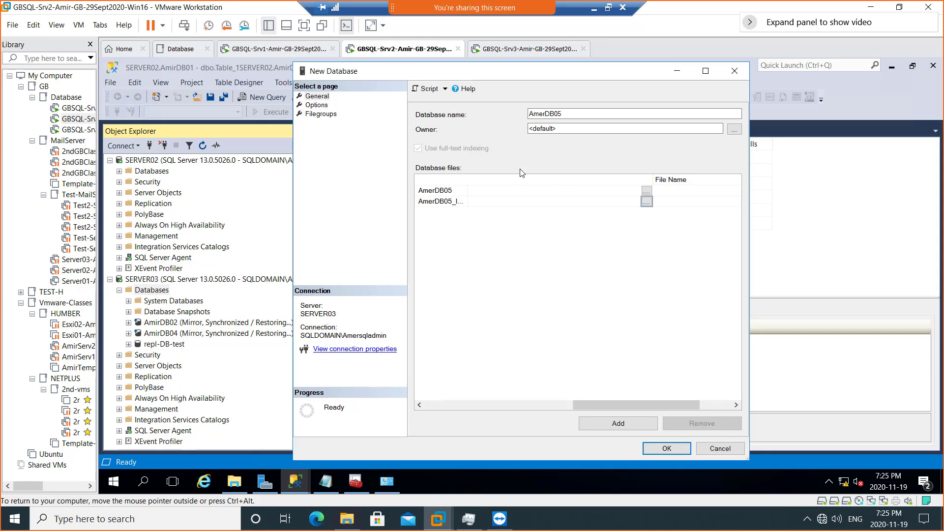
pyautogui.click(656, 448)
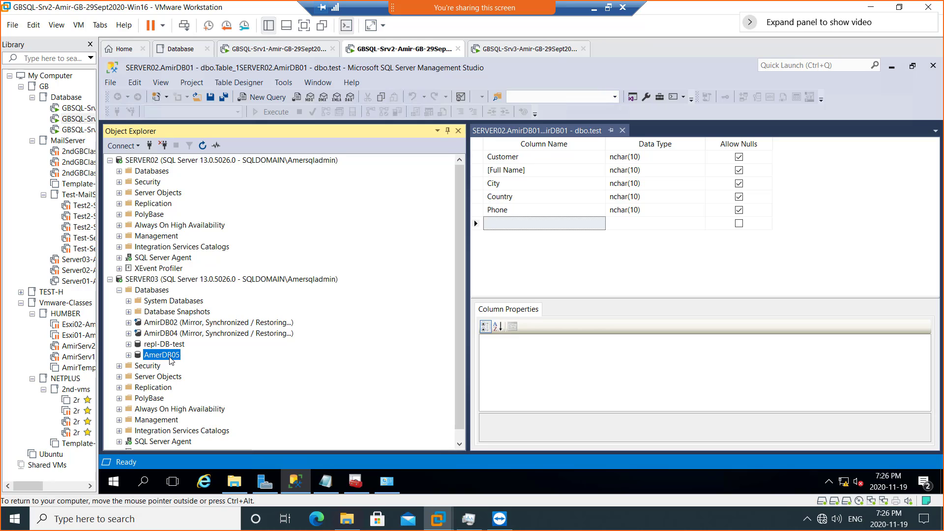
# - Expand AmerDB05's Tables folder and open a new table designer via New > Table
pyautogui.click(127, 355)
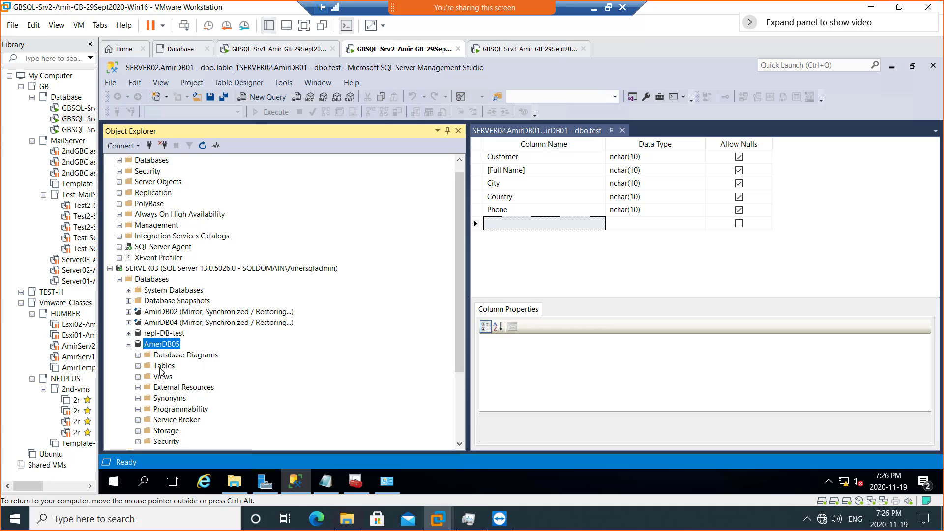
pyautogui.click(137, 367)
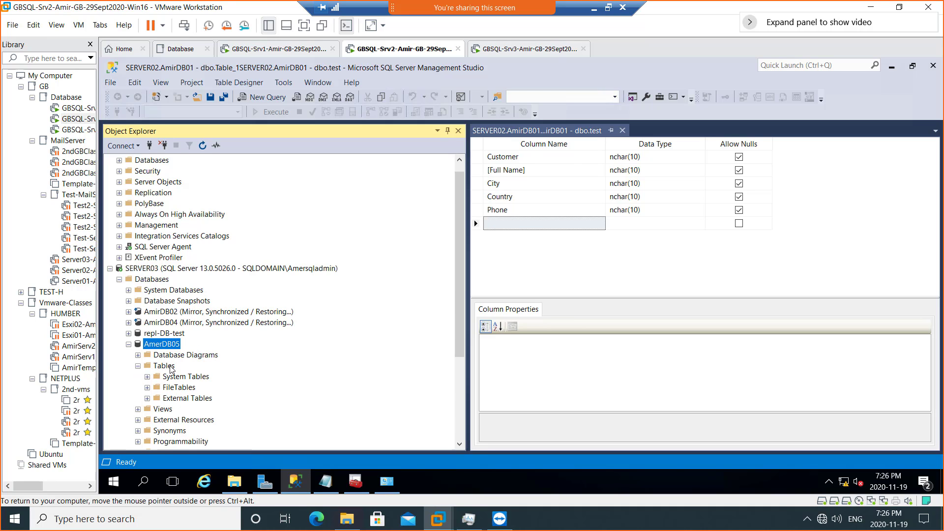
pyautogui.rightClick(164, 366)
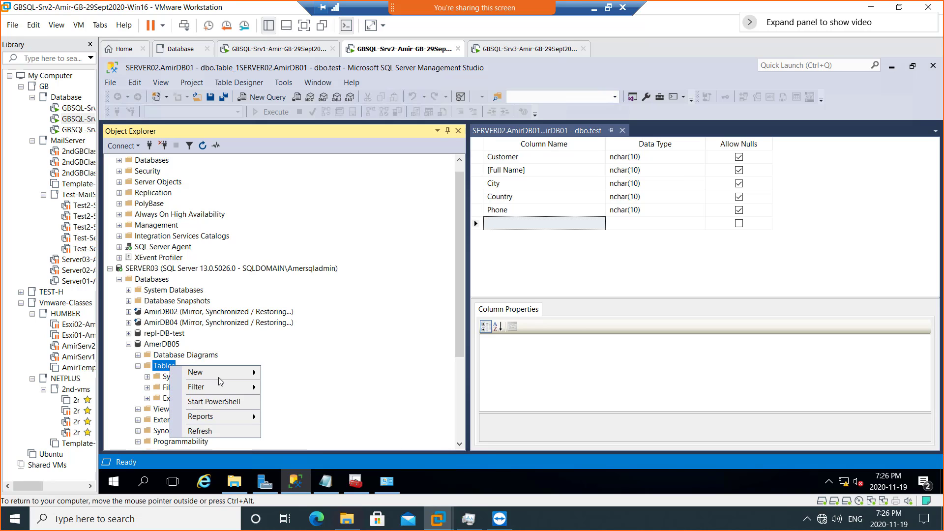
pyautogui.moveTo(248, 372)
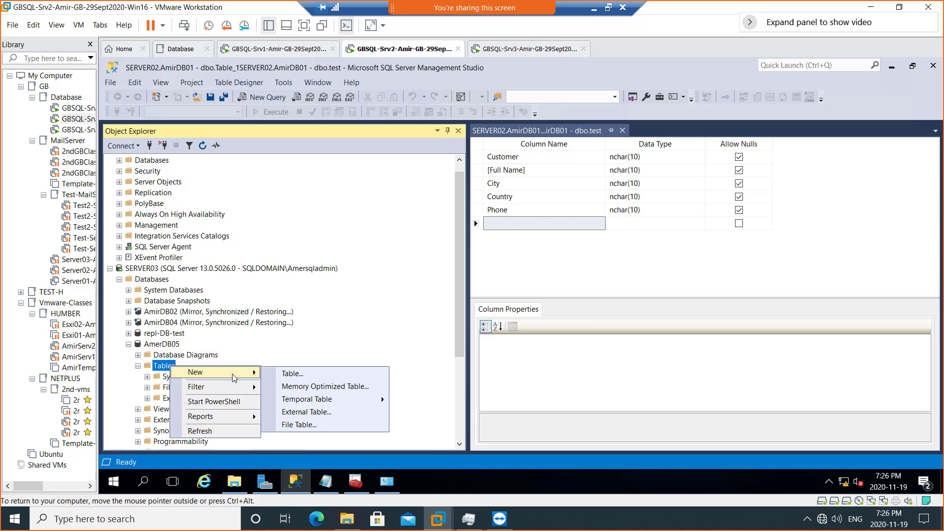
pyautogui.click(310, 379)
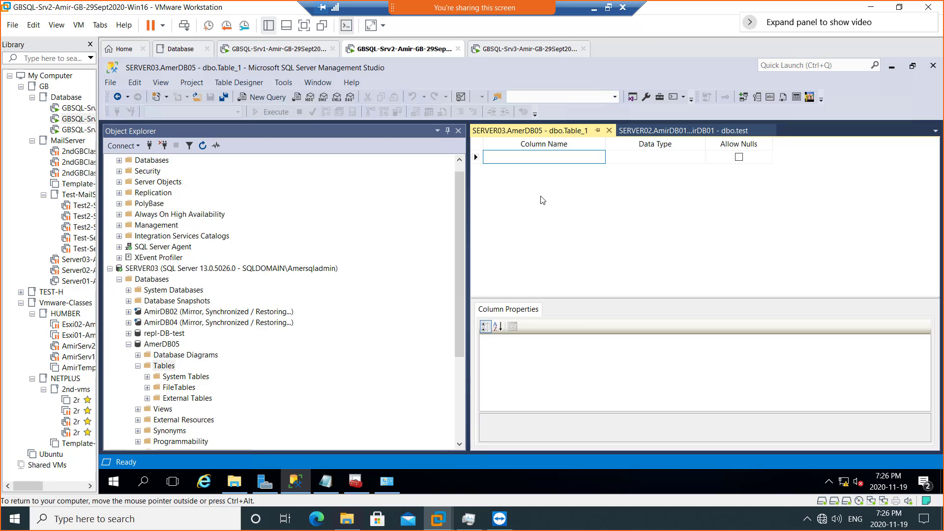
# - Add EmployeeName, EmployeeSalaries and EmployeeContract columns with default nullable nchar(10)
pyautogui.write('EmployeeName')
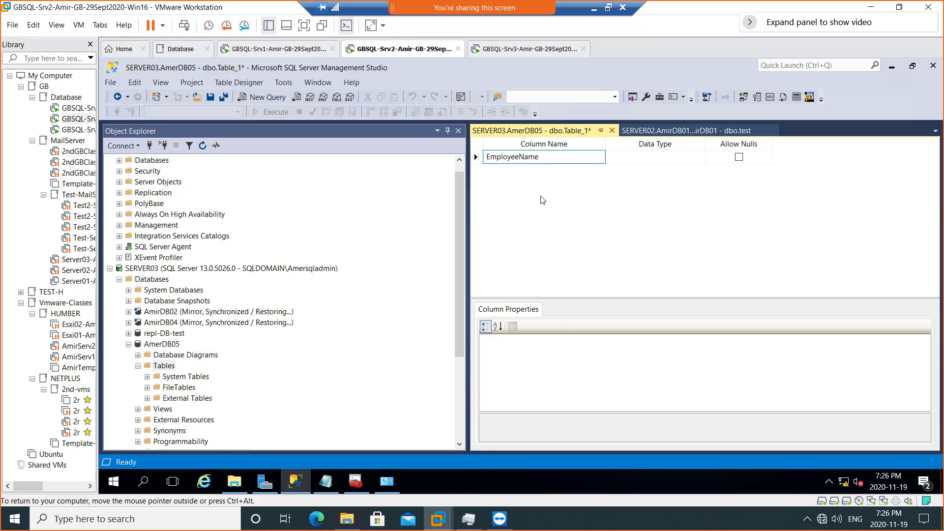
pyautogui.press('Tab')
pyautogui.press('Tab')
pyautogui.press('Tab')
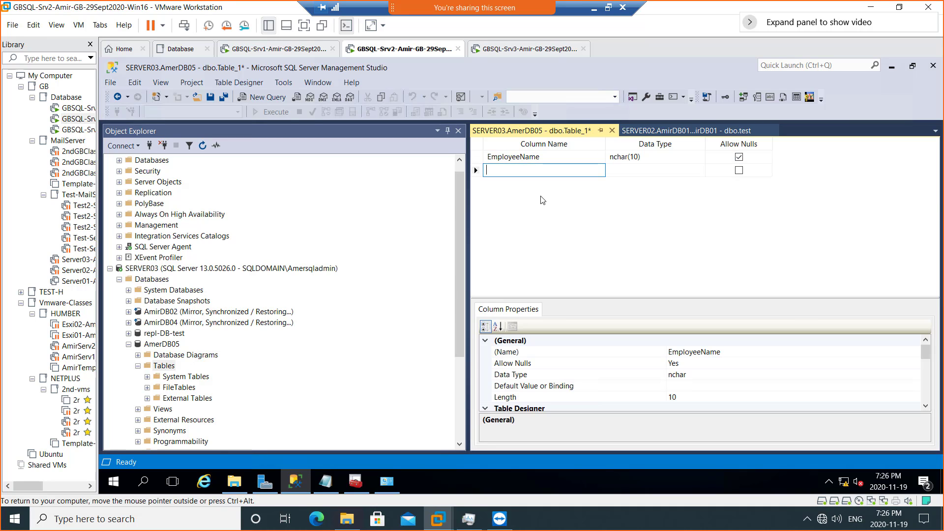
pyautogui.write('Emp')
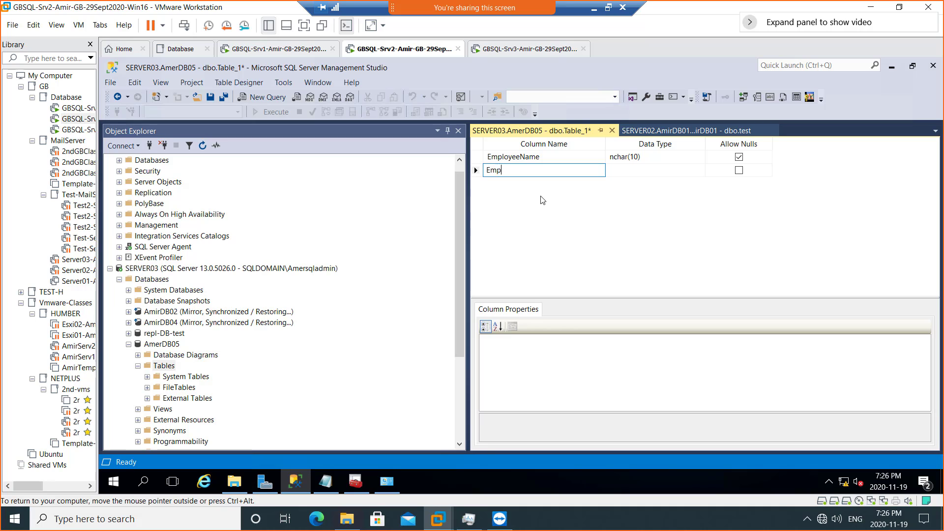
pyautogui.write('loyeeSalaries')
pyautogui.press('Tab')
pyautogui.press('Tab')
pyautogui.press('Tab')
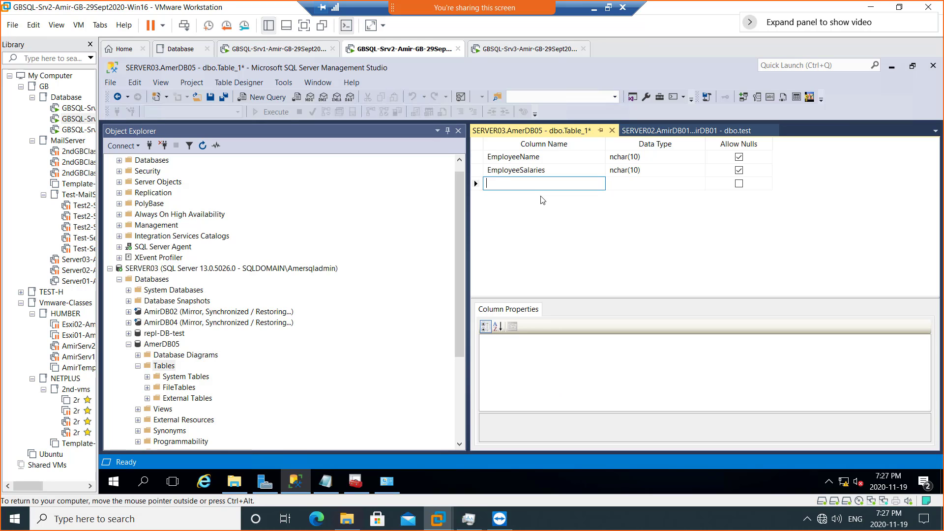
pyautogui.write('EmployeeContract')
pyautogui.press('Tab')
pyautogui.press('Tab')
pyautogui.press('Tab')
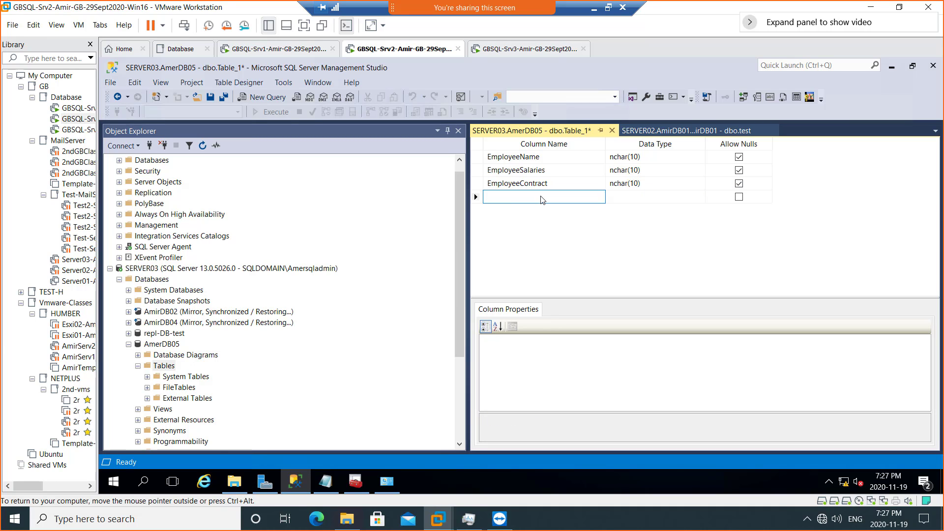
# - Add City, Country and CellPhone nchar(10) columns, then bring up the tab's save menu
pyautogui.write('City')
pyautogui.press('Tab')
pyautogui.press('Tab')
pyautogui.press('Tab')
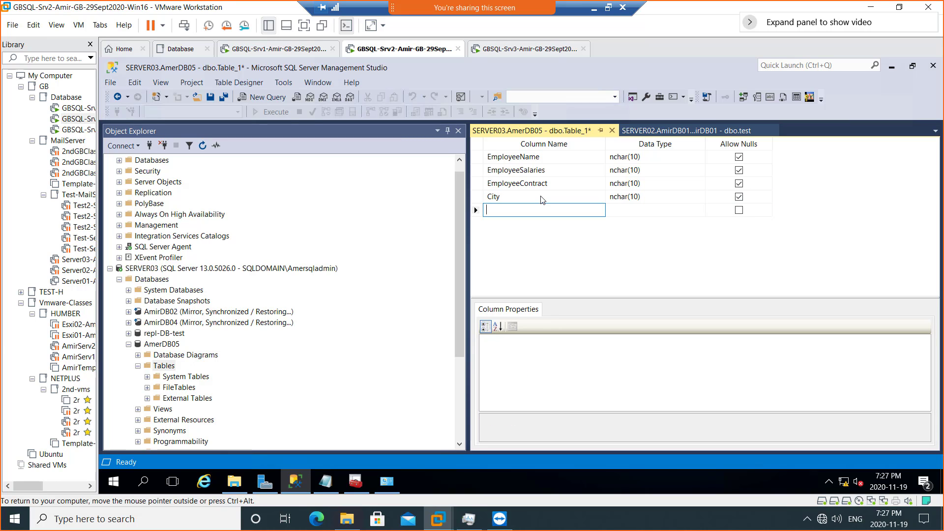
pyautogui.write('Country')
pyautogui.press('Tab')
pyautogui.press('Tab')
pyautogui.press('Tab')
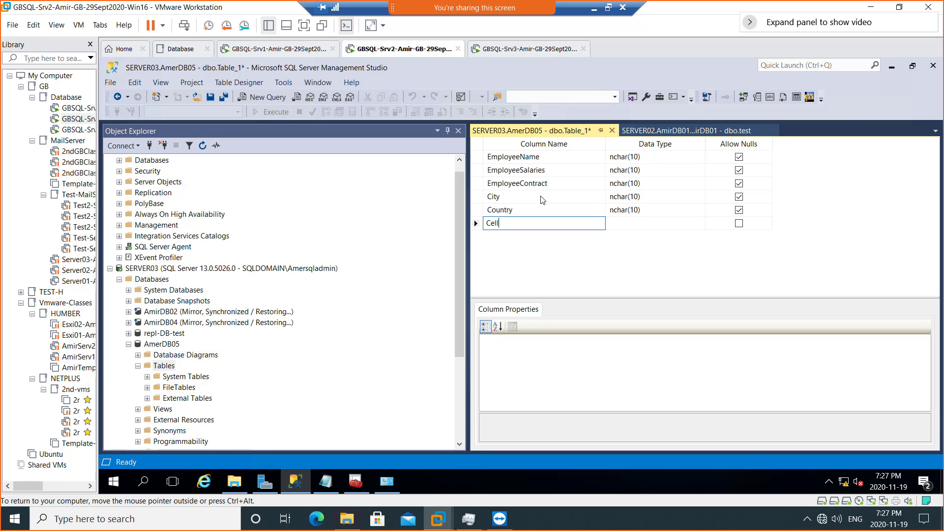
pyautogui.write('CellPhone')
pyautogui.press('Tab')
pyautogui.press('Tab')
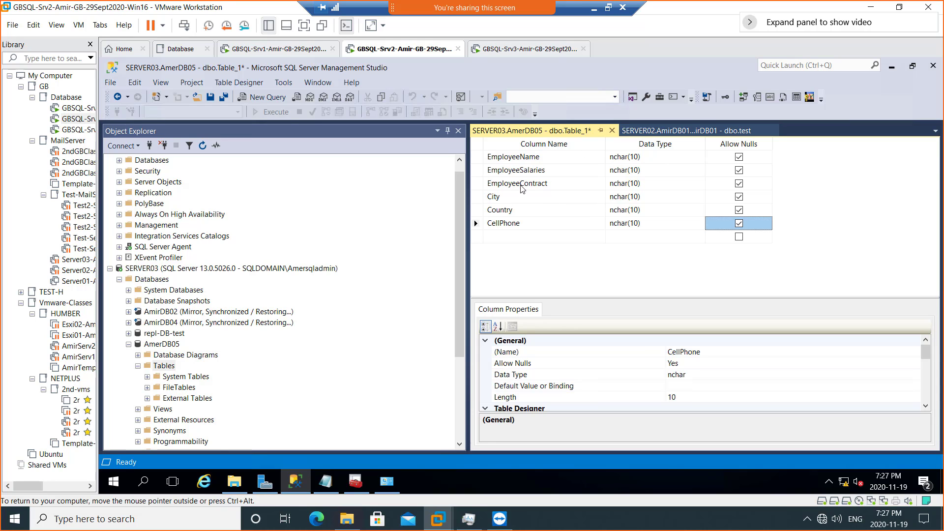
pyautogui.rightClick(550, 132)
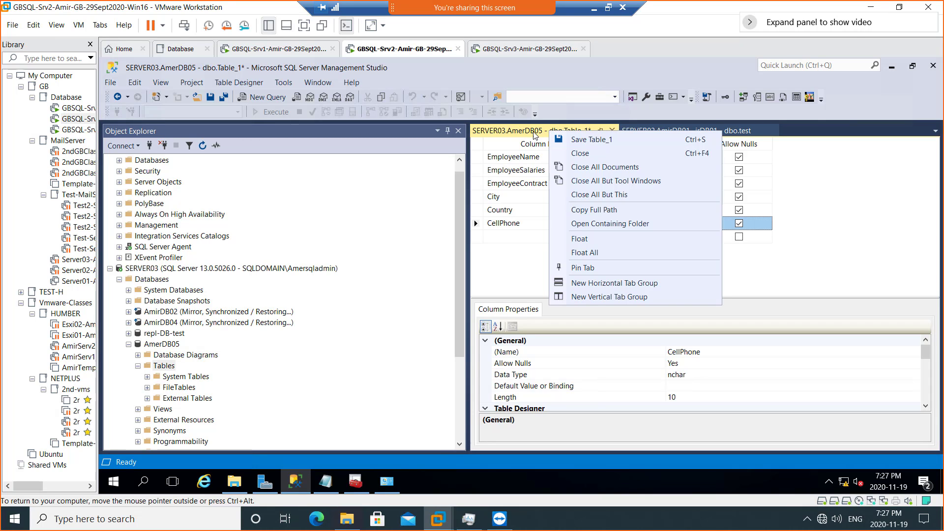
# - Save the table as EmployeeInfo and refresh Object Explorer to list dbo.EmployeeInfo
pyautogui.click(585, 141)
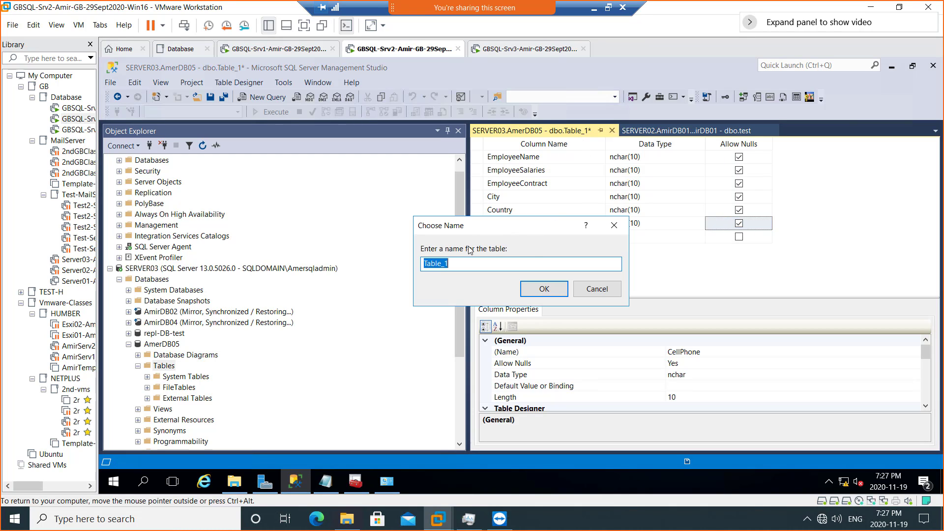
pyautogui.write('EmployeeInfo')
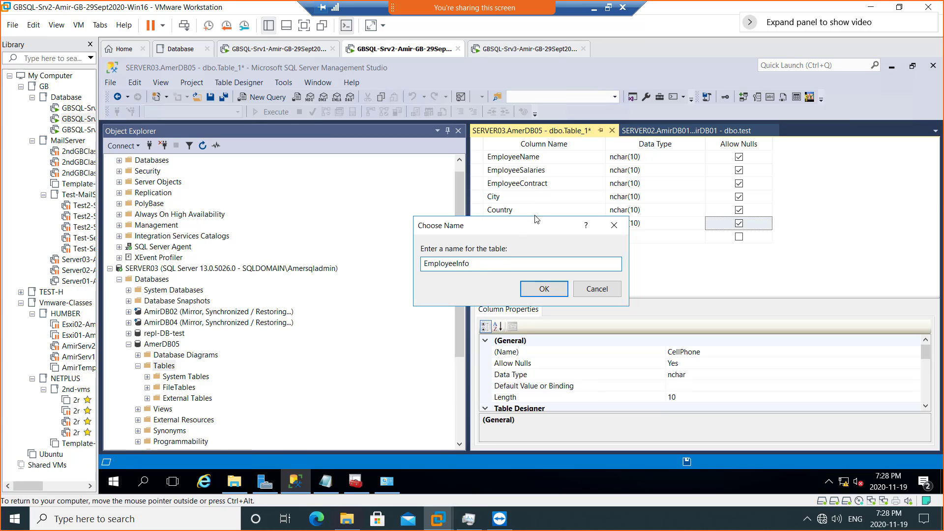
pyautogui.click(546, 293)
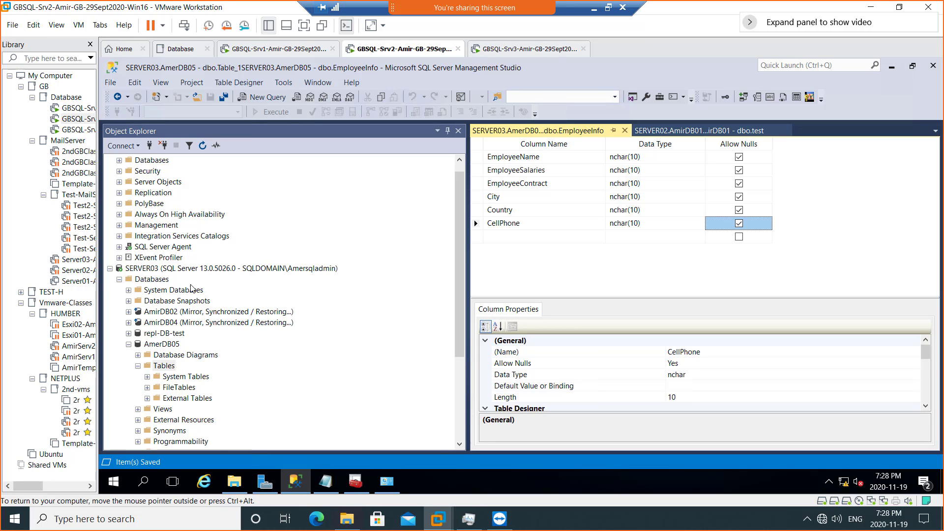
pyautogui.click(202, 147)
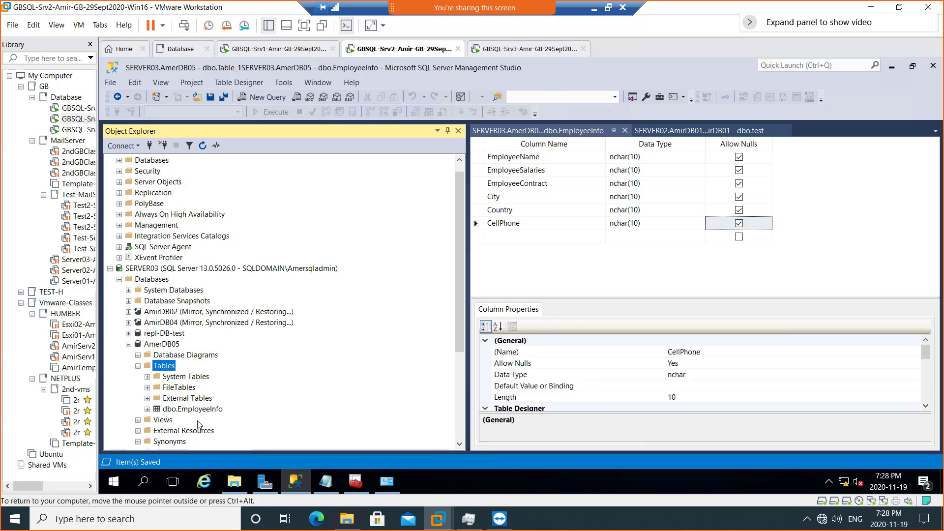
# - Create a new AmerDB05 table with ProductName, ProductPrice and ProductExpiry nchar(10) nullable columns
pyautogui.rightClick(166, 370)
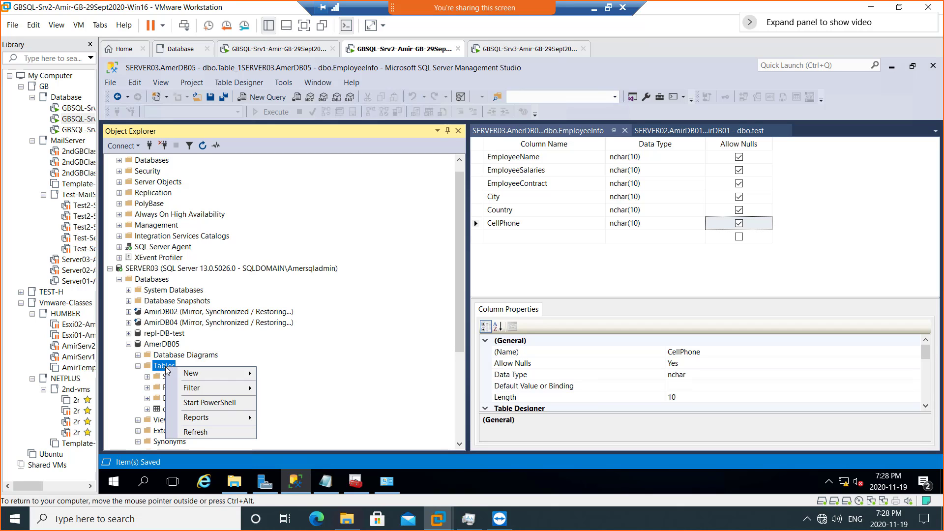
pyautogui.moveTo(211, 373)
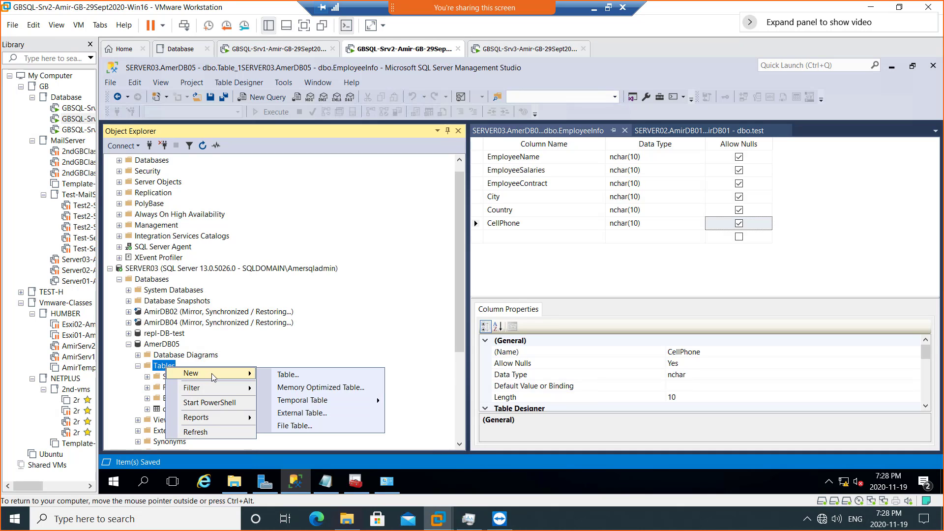
pyautogui.click(310, 379)
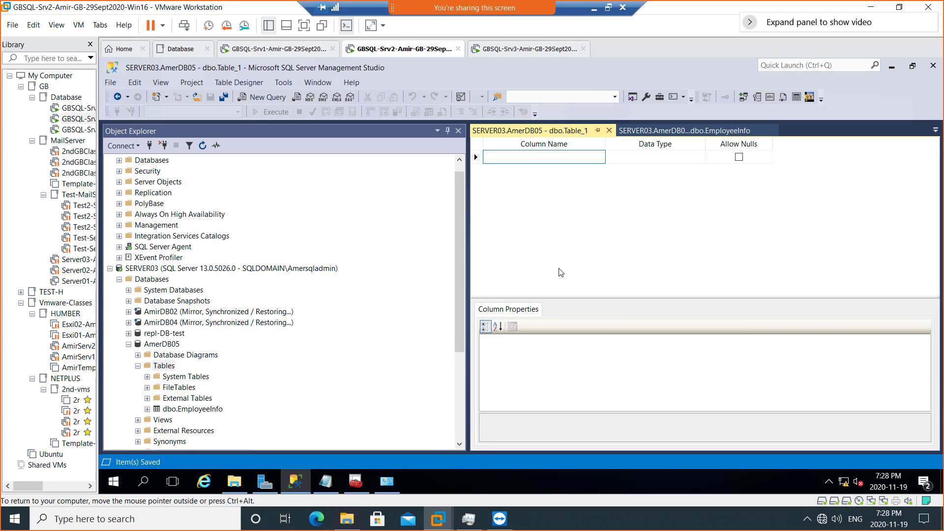
pyautogui.write('ProductName')
pyautogui.press('Tab')
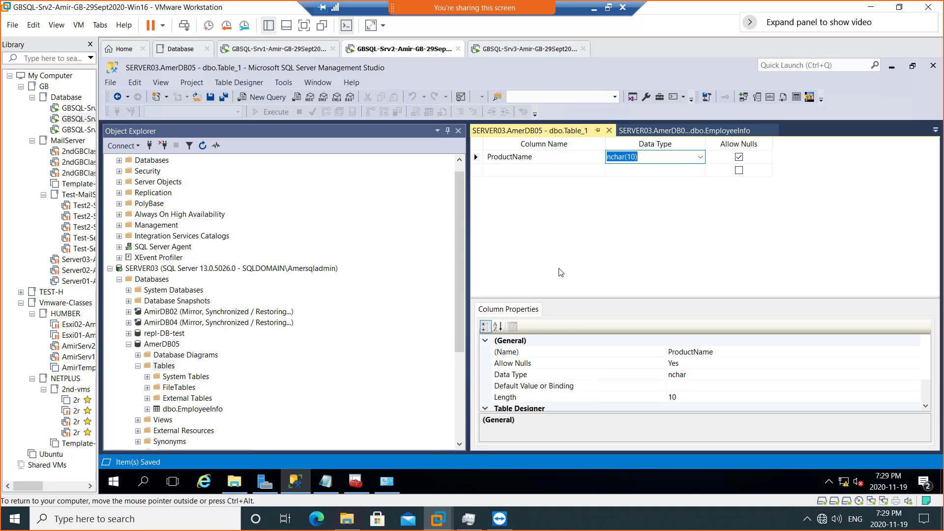
pyautogui.press('Tab')
pyautogui.press('Tab')
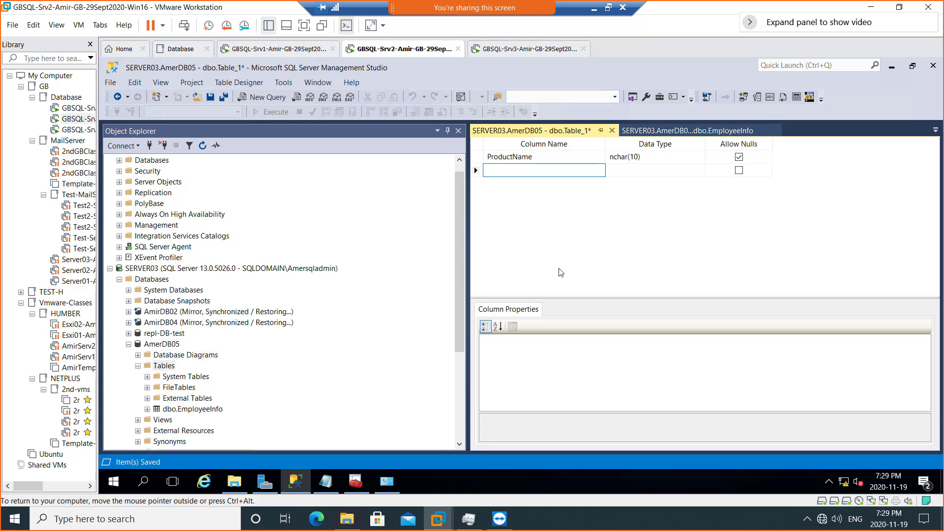
pyautogui.write('Produ')
pyautogui.press('Tab')
pyautogui.press('Tab')
pyautogui.press('Tab')
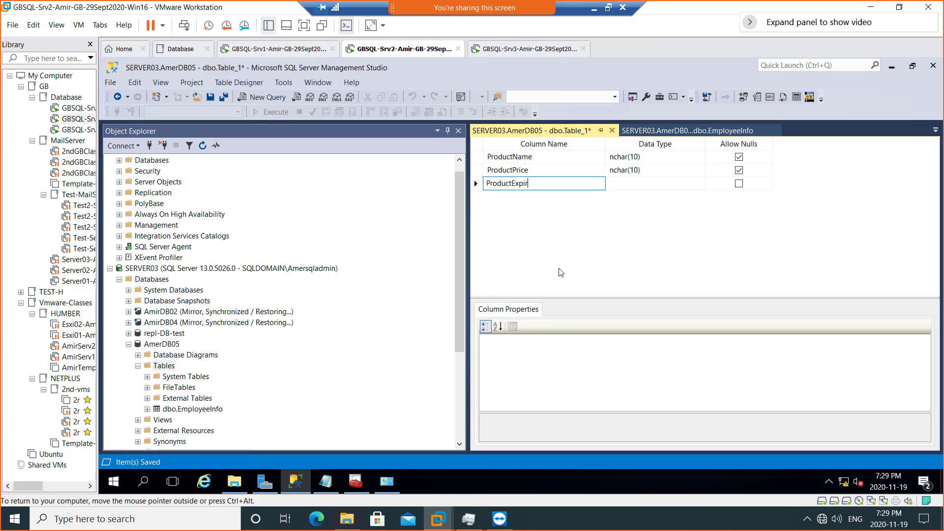
pyautogui.press('Tab')
pyautogui.press('Tab')
pyautogui.press('Tab')
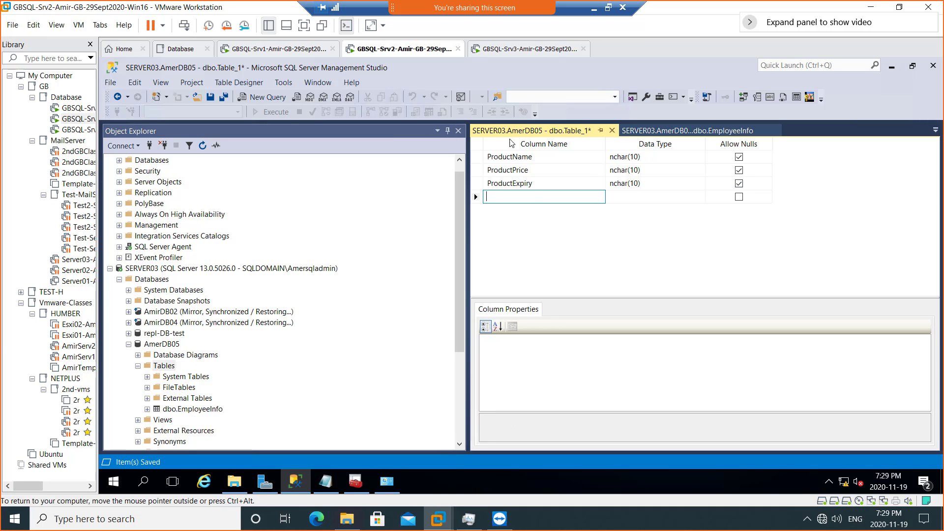
# - Save the product table as ProductInfo and refresh Object Explorer to show dbo.ProductInfo
pyautogui.rightClick(528, 132)
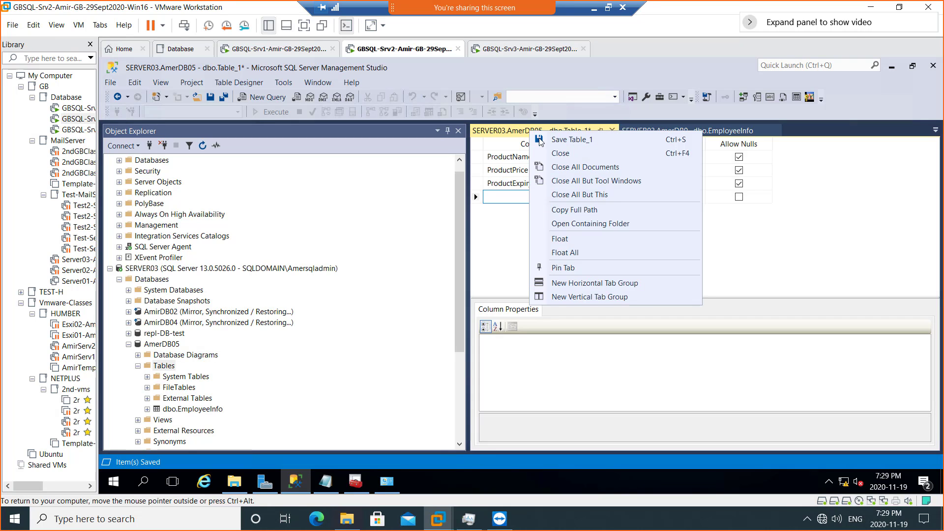
pyautogui.click(571, 142)
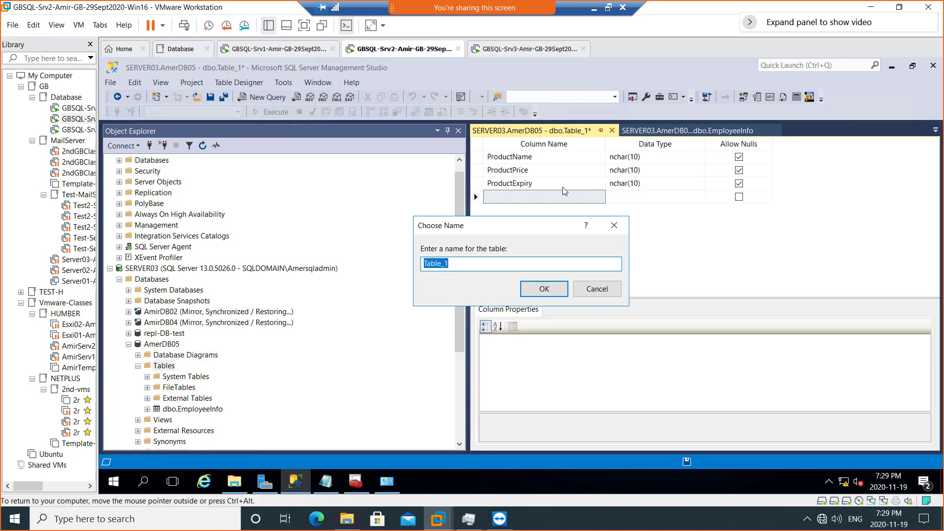
pyautogui.write('ProductInfo')
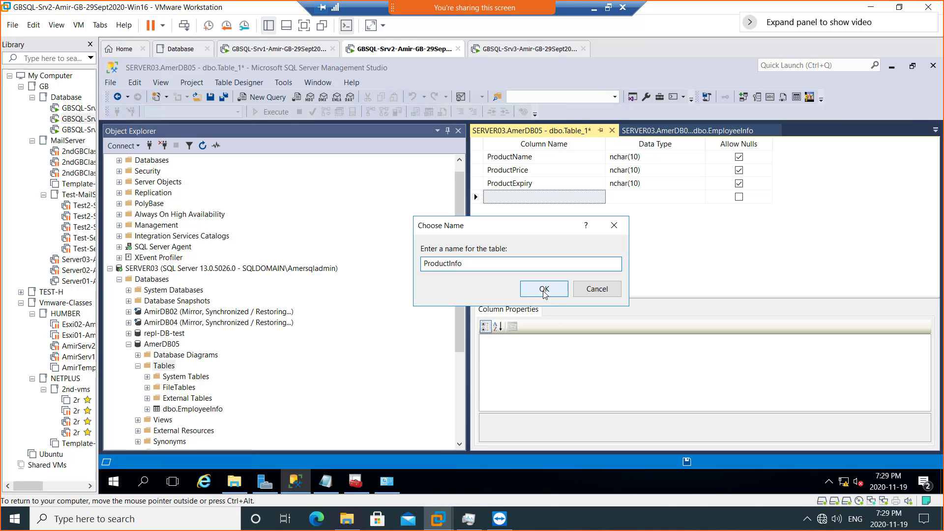
pyautogui.click(542, 292)
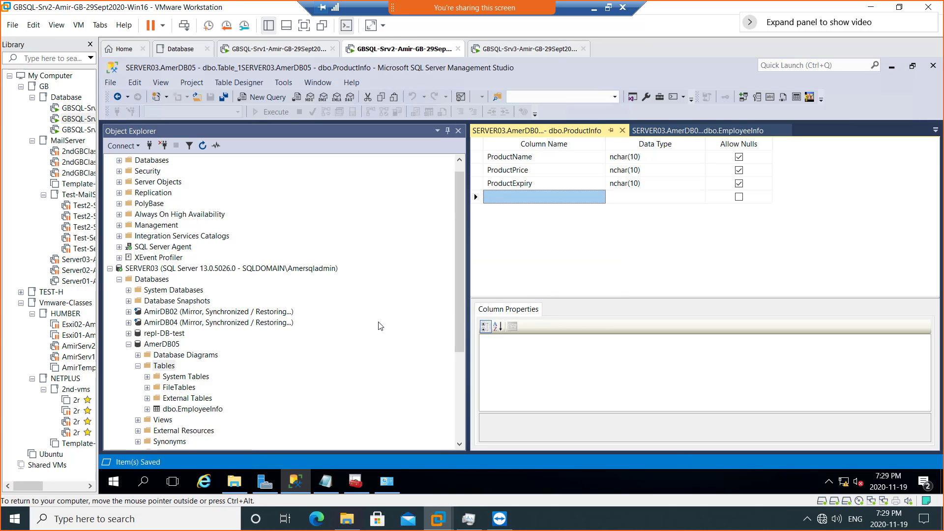
pyautogui.click(202, 145)
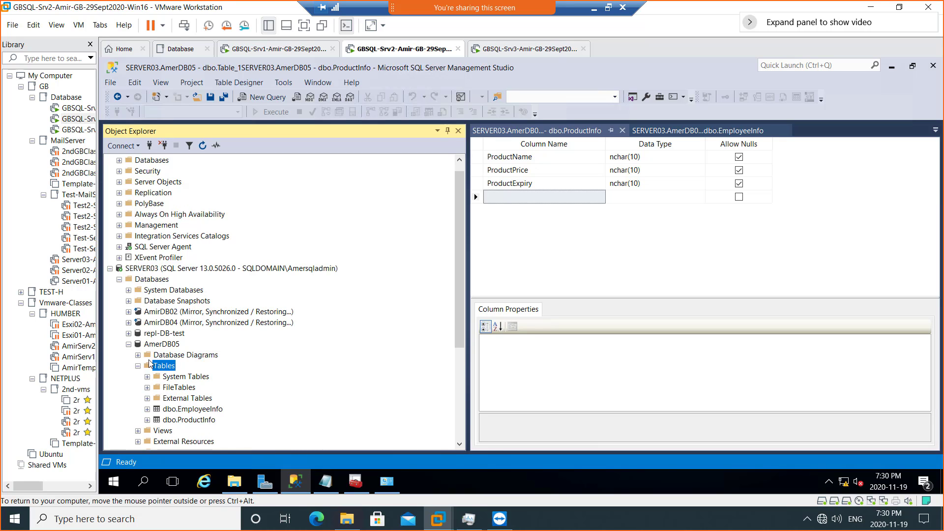
# - Collapse AmerDB05 and expand SERVER03's Replication folder
pyautogui.click(164, 345)
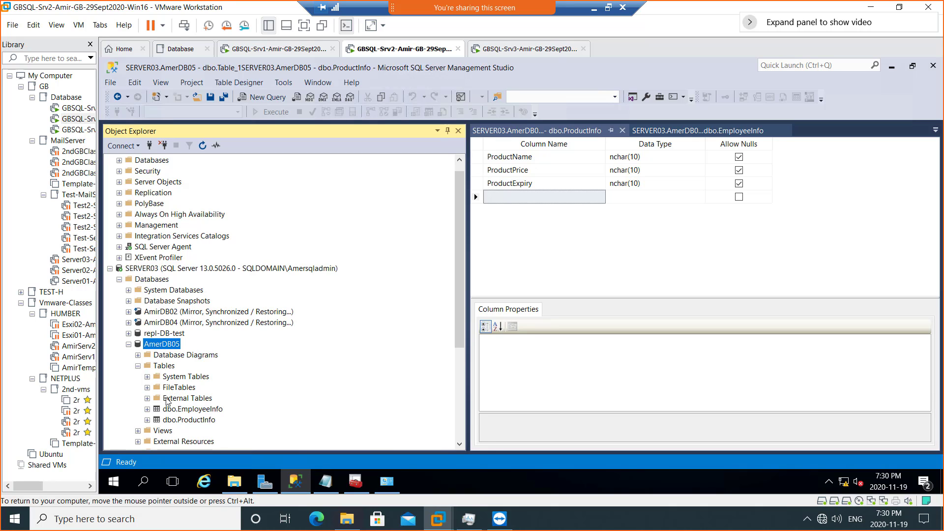
pyautogui.click(129, 345)
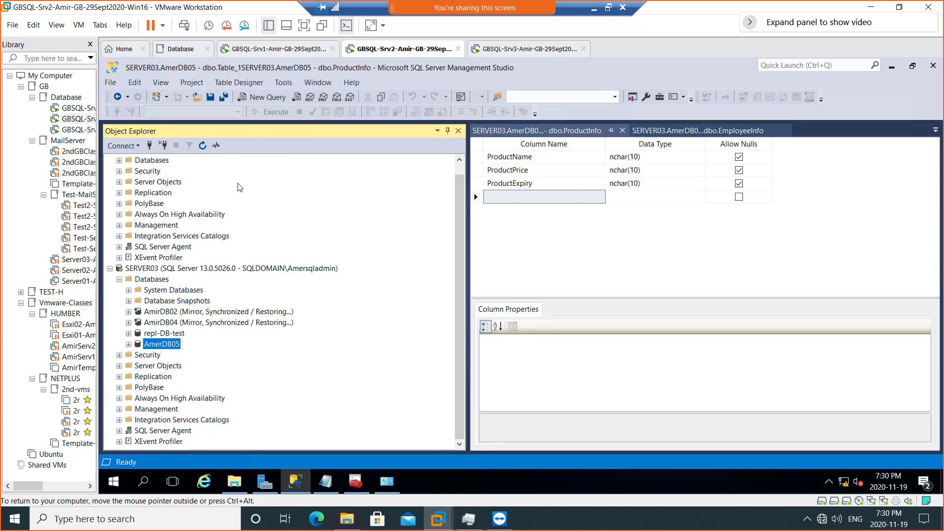
pyautogui.scroll(1, 239, 186)
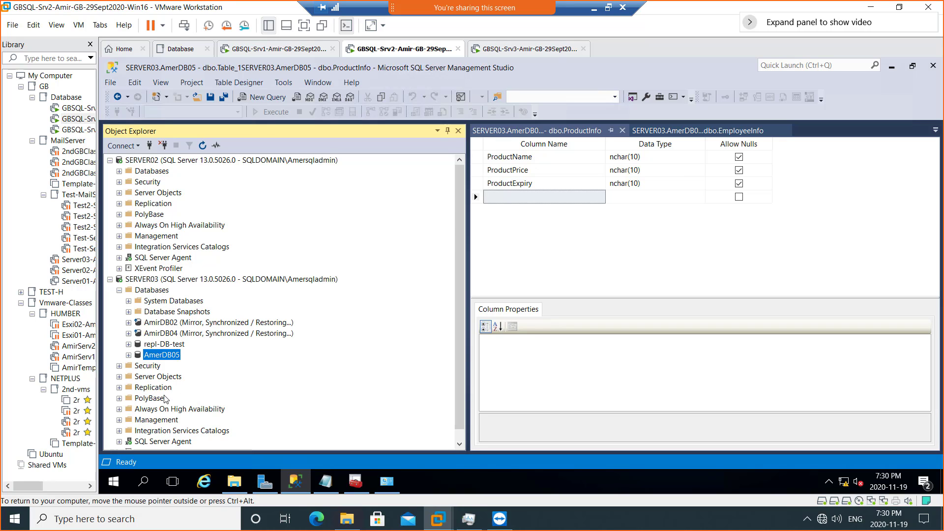
pyautogui.click(119, 389)
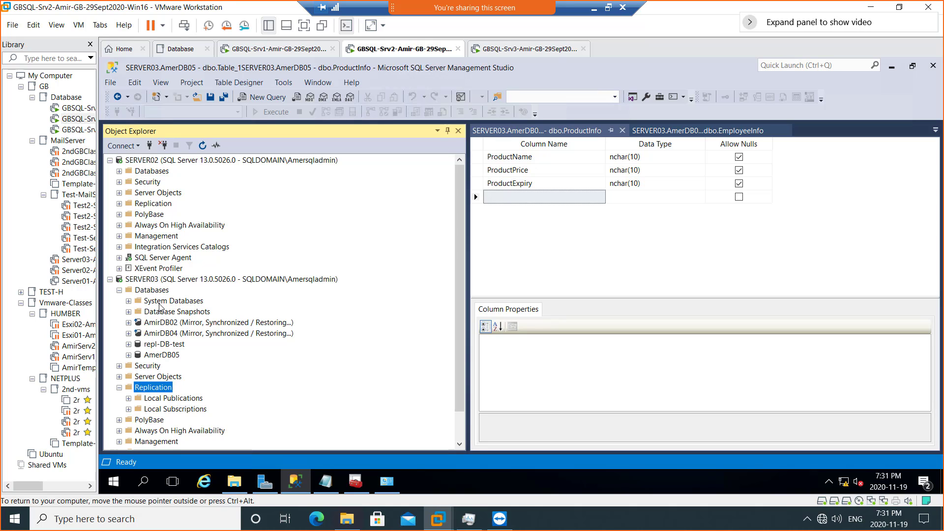
# - Refresh System Databases to reveal the distribution database, then collapse System Databases
pyautogui.click(129, 301)
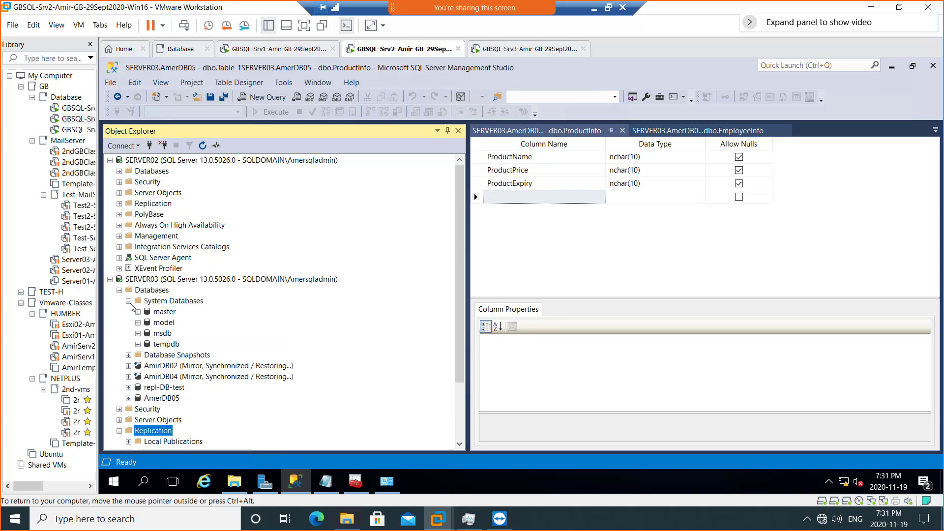
pyautogui.click(173, 302)
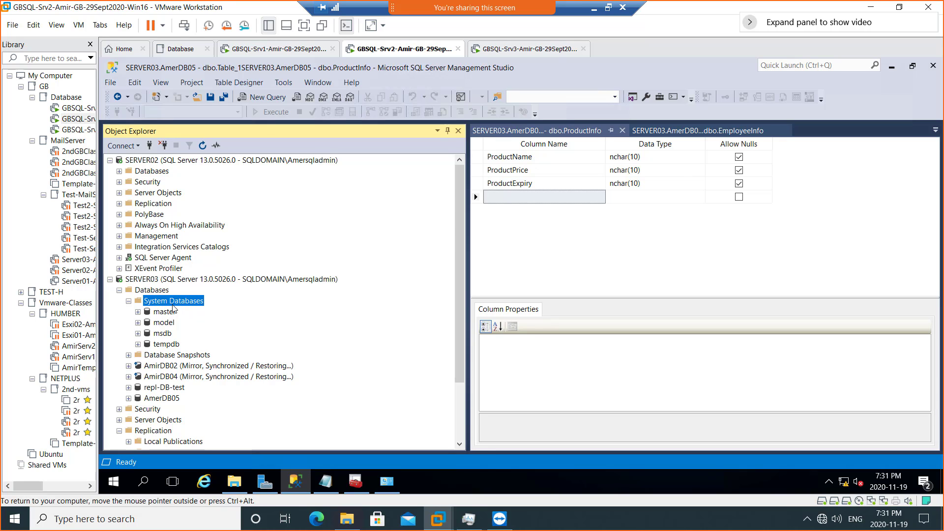
pyautogui.click(202, 146)
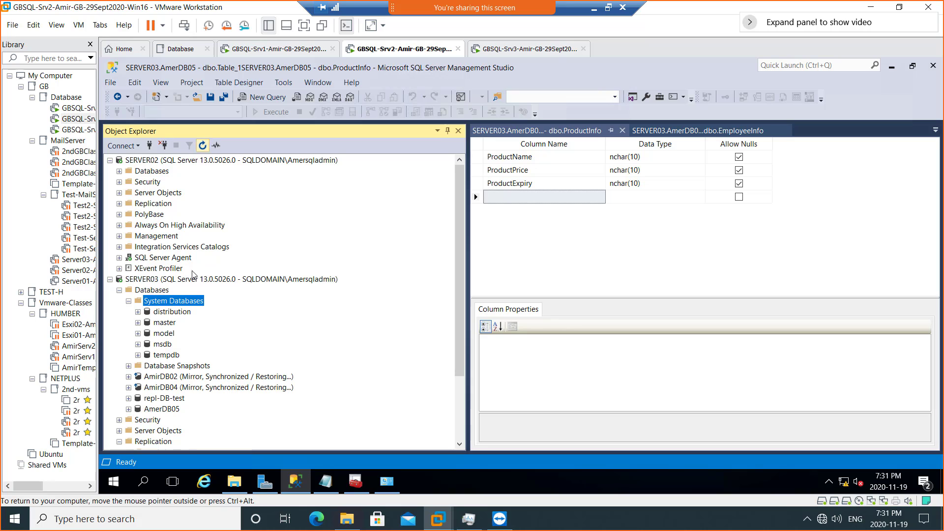
pyautogui.click(177, 314)
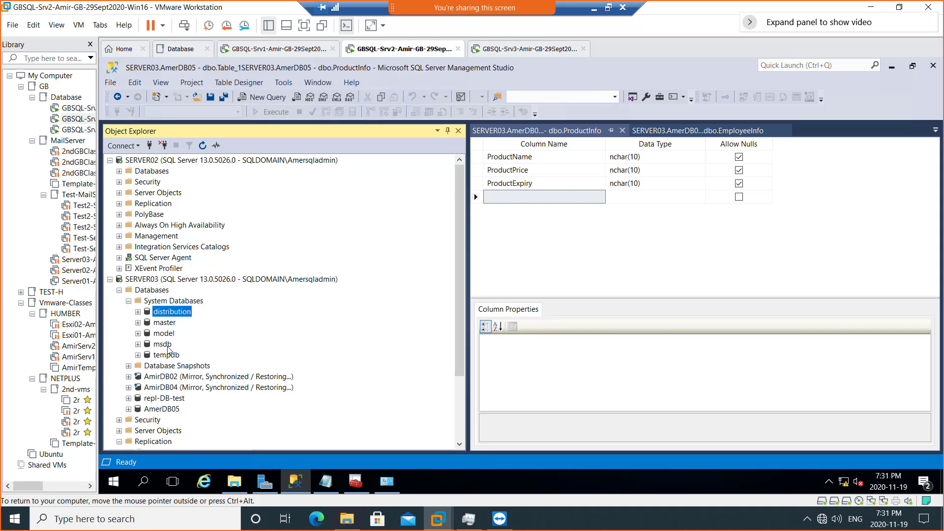
pyautogui.click(129, 301)
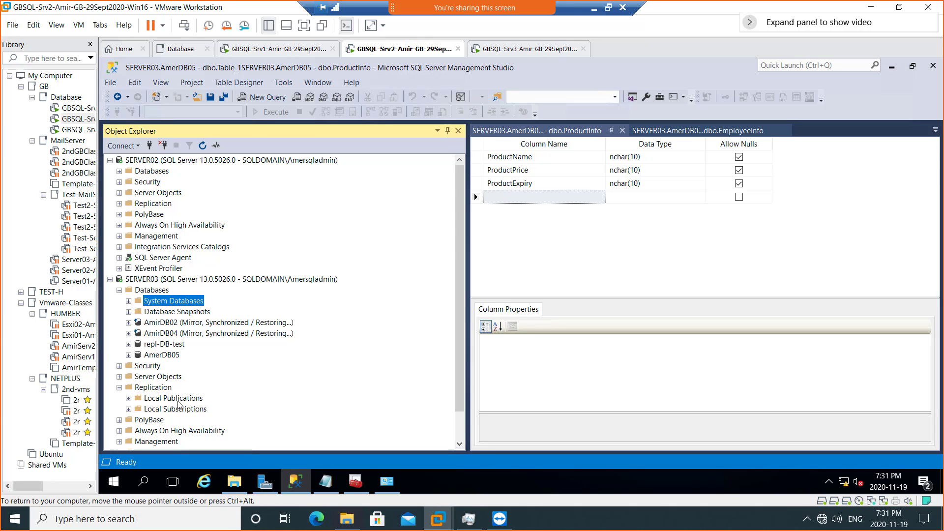
# - Collapse SERVER03's Databases and open the context menu of Replication's Local Publications
pyautogui.click(119, 291)
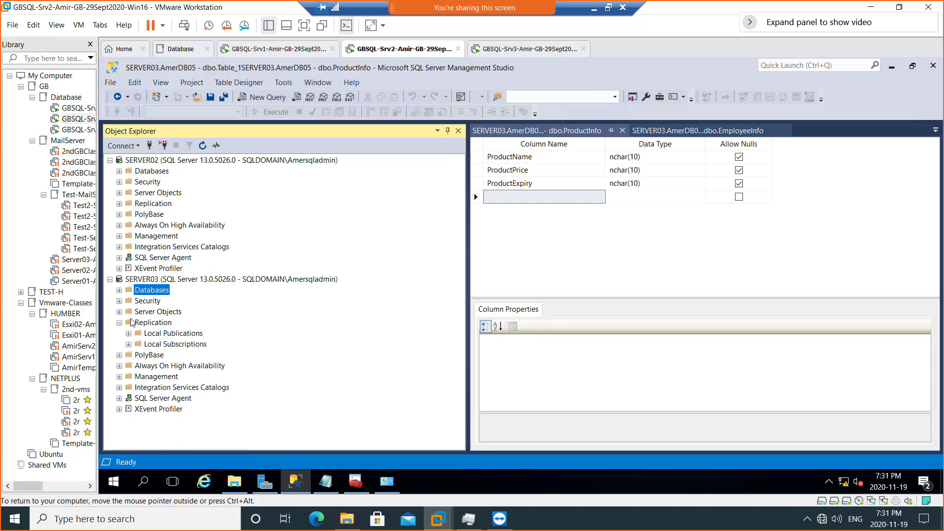
pyautogui.click(162, 323)
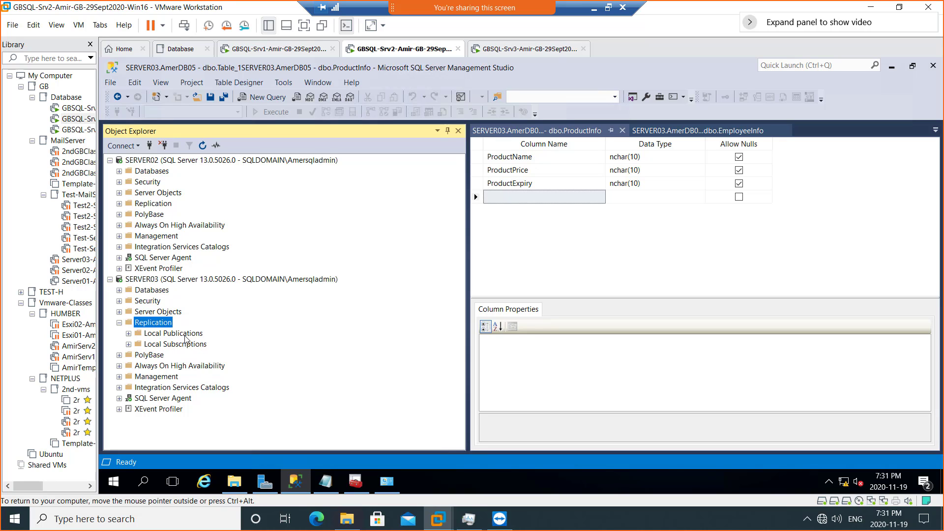
pyautogui.click(185, 336)
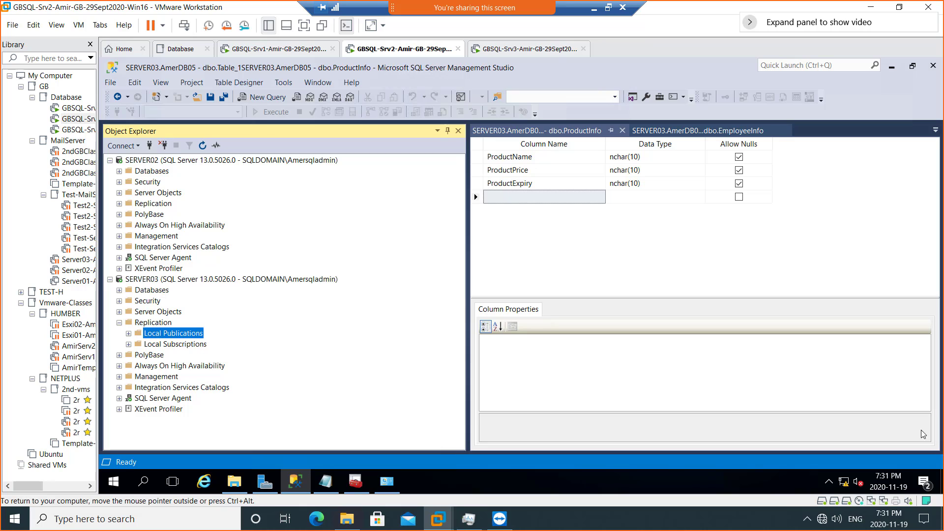
pyautogui.rightClick(200, 336)
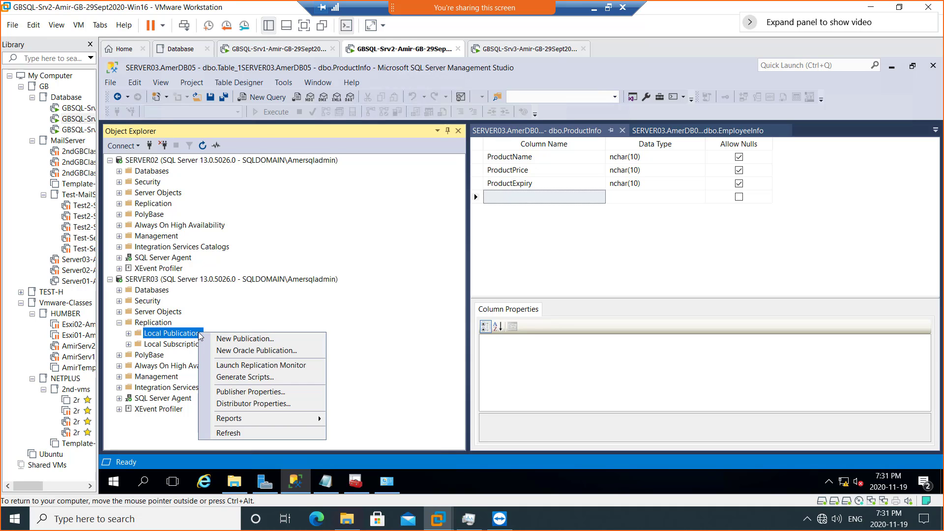
# - Launch the New Publication Wizard and keep AmerDB05 as the publication database
pyautogui.click(256, 341)
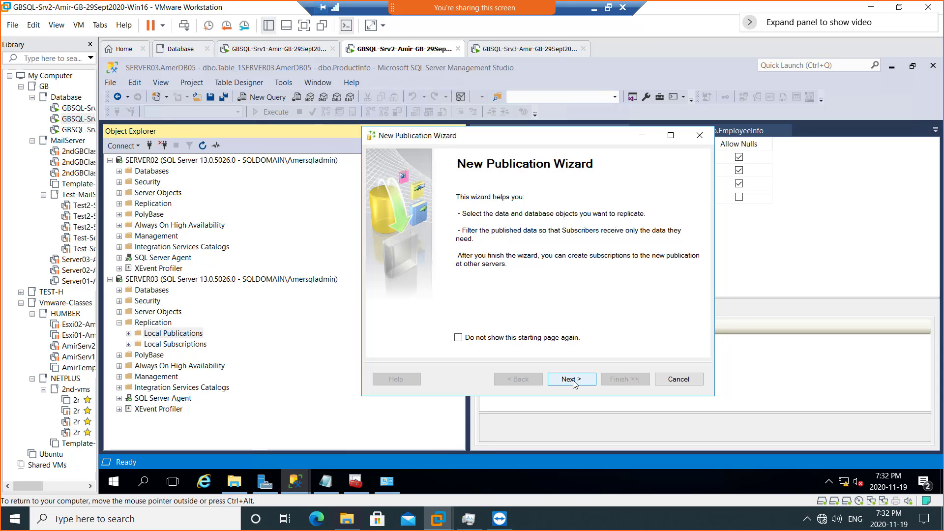
pyautogui.click(571, 379)
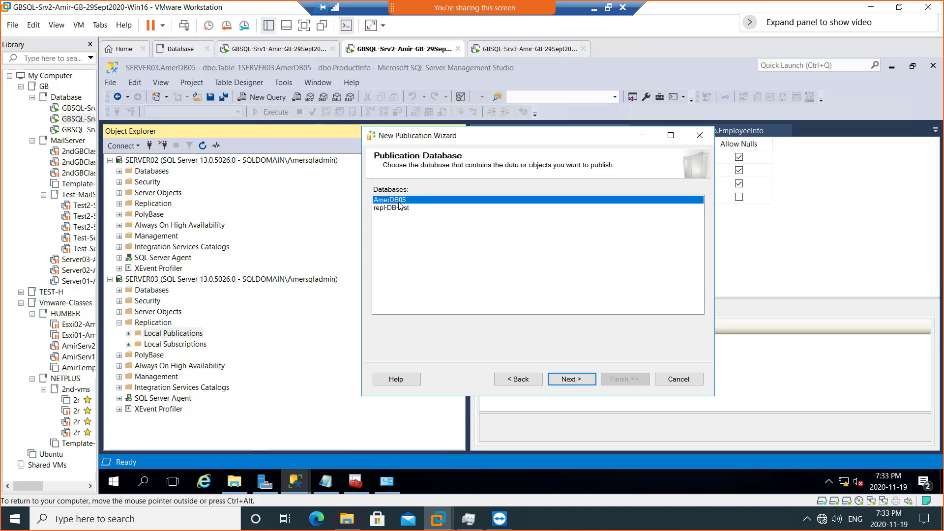
pyautogui.click(571, 386)
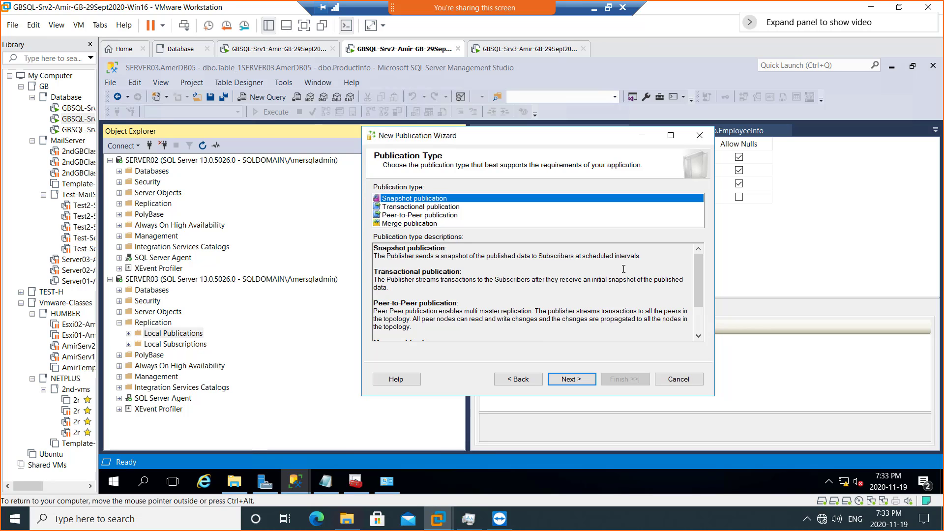
# - Highlight the Snapshot description, then read the Transactional and Peer-to-Peer publication descriptions
pyautogui.moveTo(612, 257); pyautogui.dragTo(639, 256)
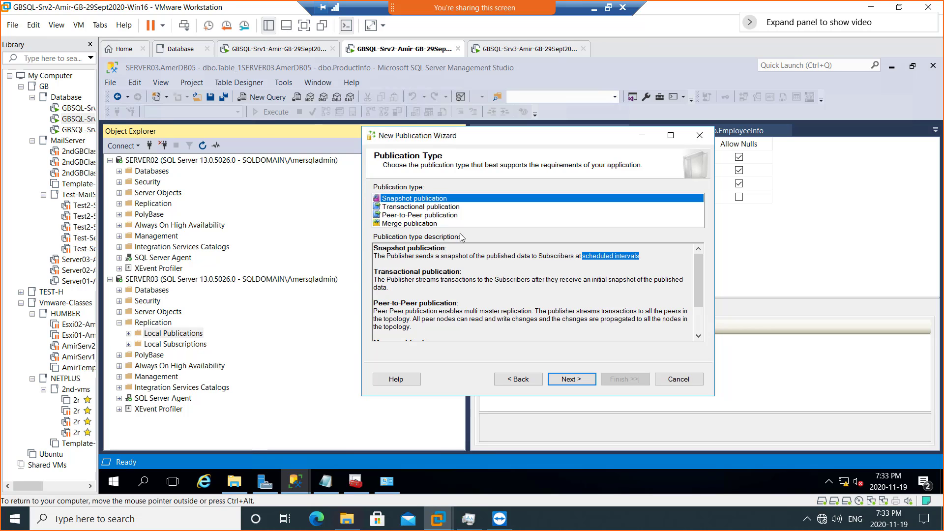
pyautogui.click(409, 207)
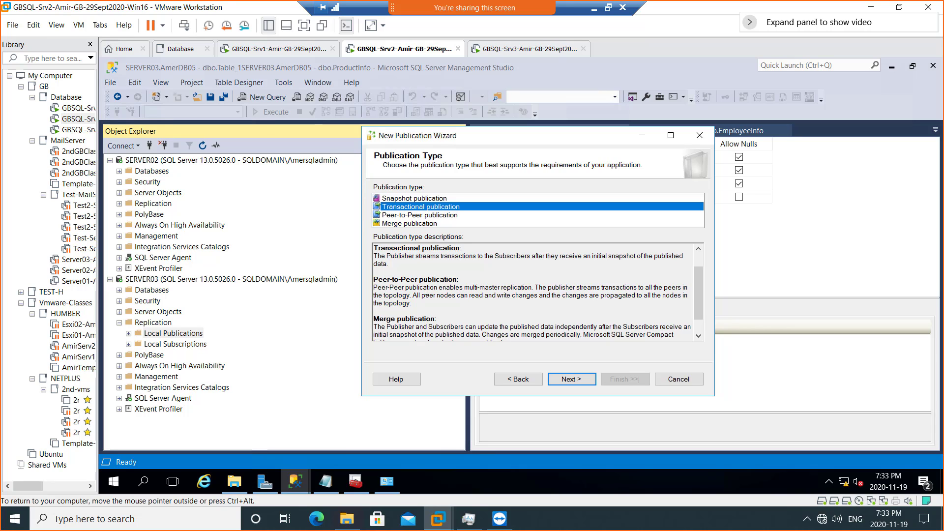
pyautogui.click(424, 215)
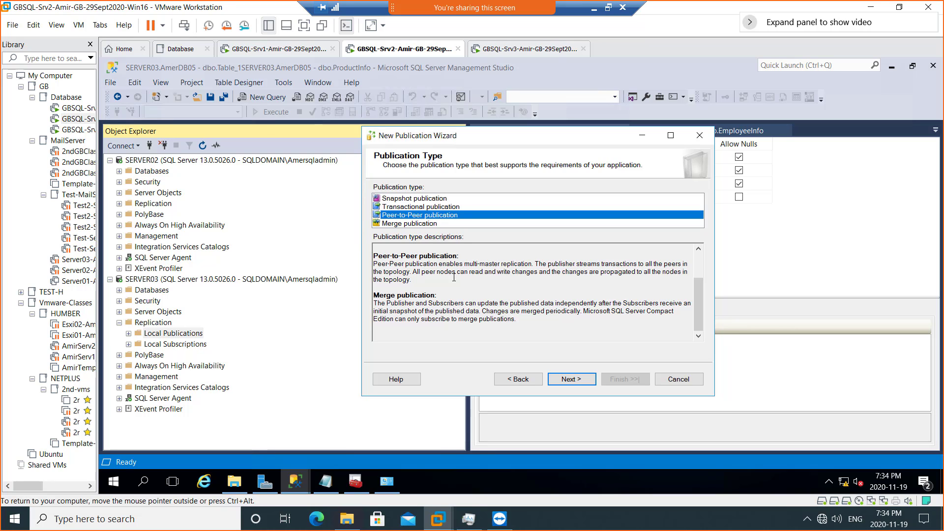
# - Review Merge publication, then choose Snapshot publication and advance to the Articles page
pyautogui.click(436, 224)
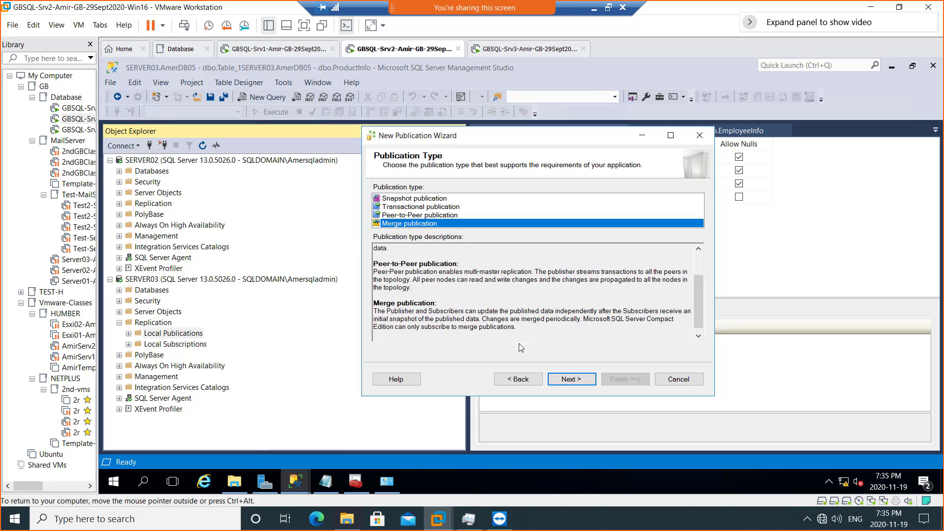
pyautogui.click(417, 199)
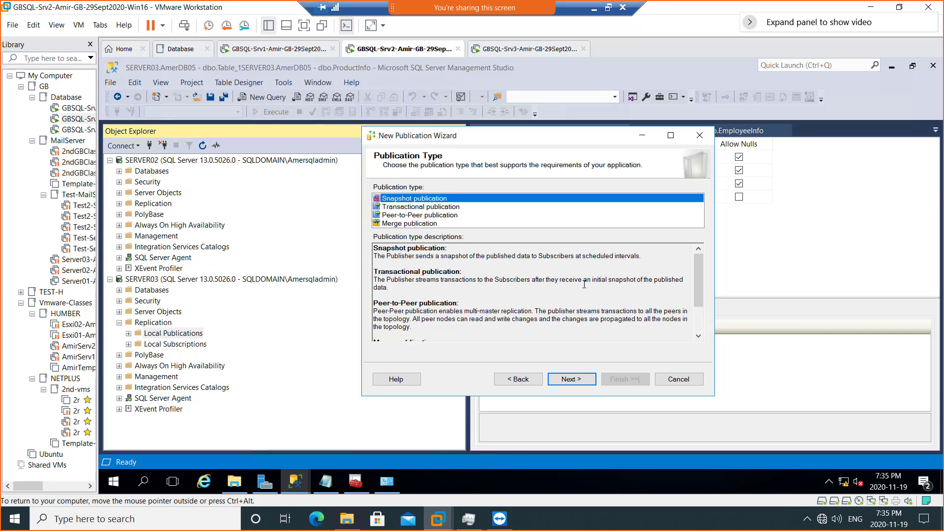
pyautogui.click(568, 382)
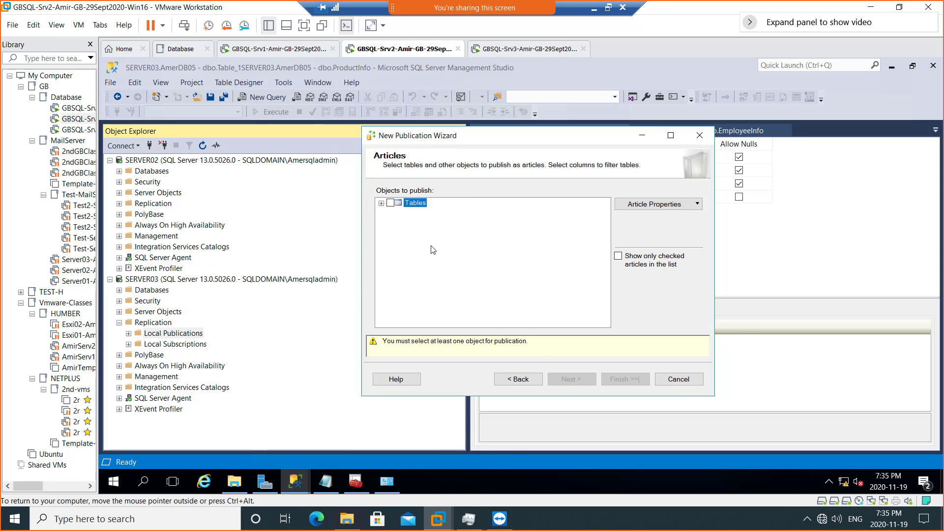
# - Check the EmployeeInfo (dbo) table under Tables and open the Article Properties dropdown
pyautogui.click(381, 204)
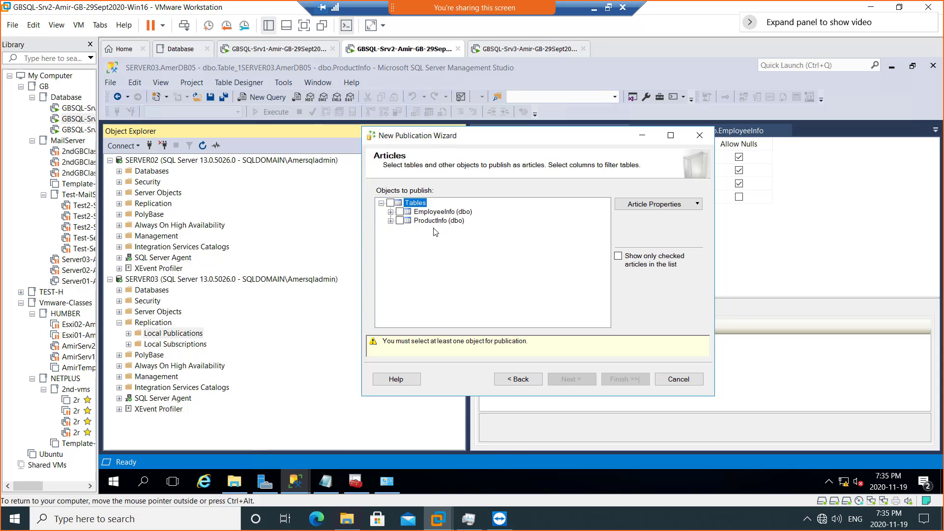
pyautogui.click(400, 212)
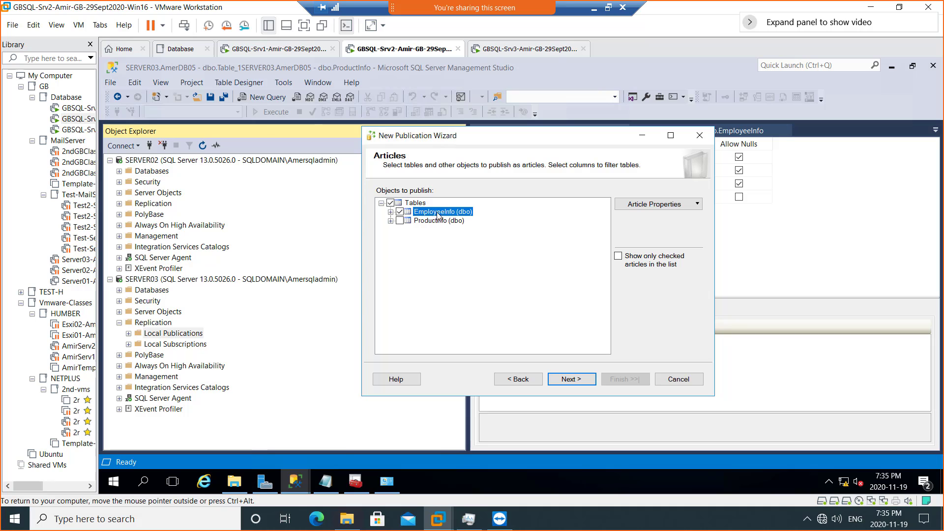
pyautogui.click(683, 207)
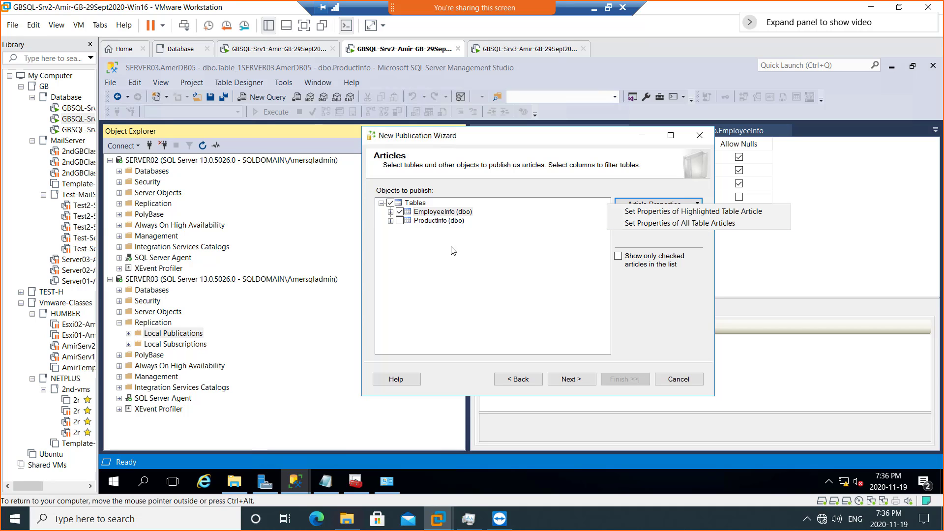
# - Inspect the EmployeeInfo article properties, including destination object name, and cancel without changes
pyautogui.click(708, 212)
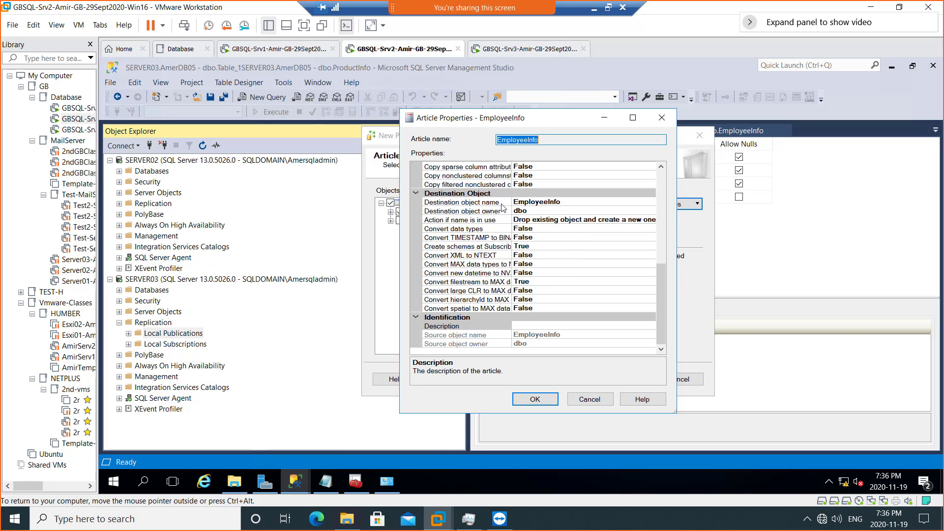
pyautogui.click(569, 206)
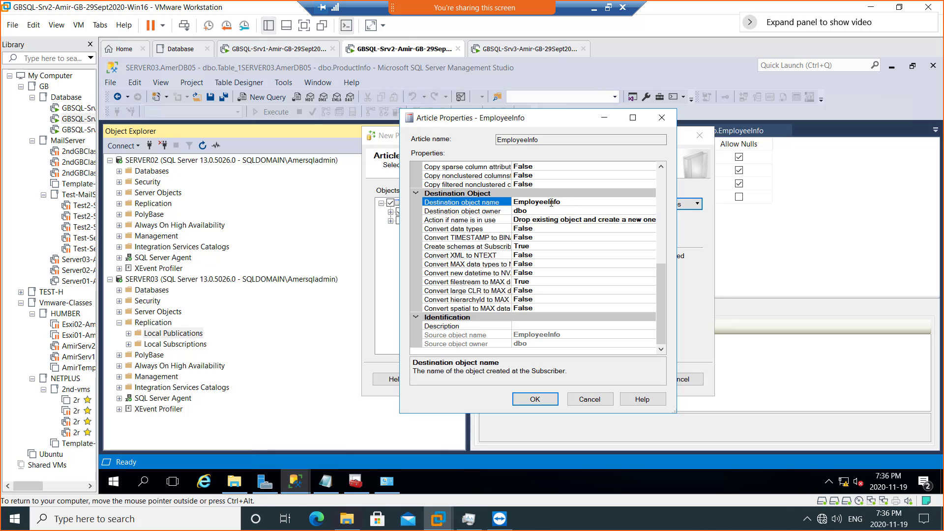
pyautogui.moveTo(564, 202); pyautogui.dragTo(537, 202)
pyautogui.scroll(8, 591, 301)
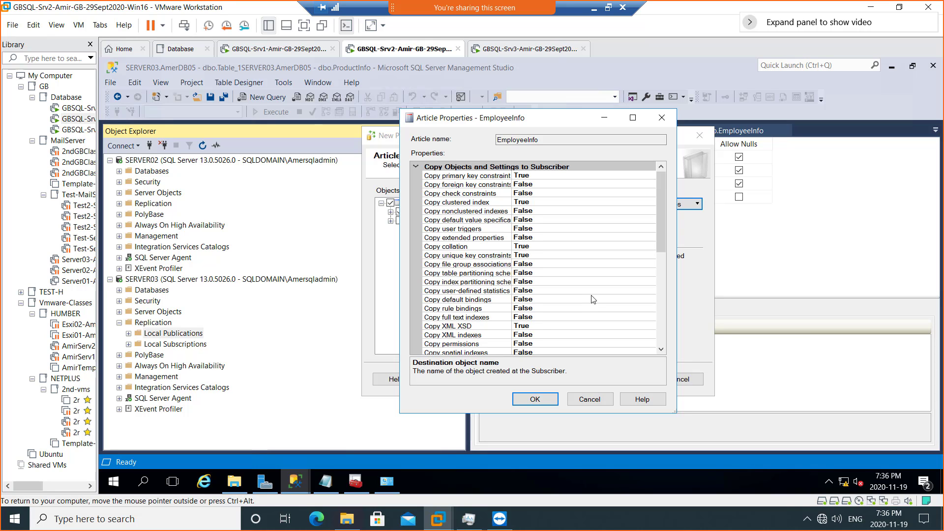
pyautogui.scroll(-8, 593, 298)
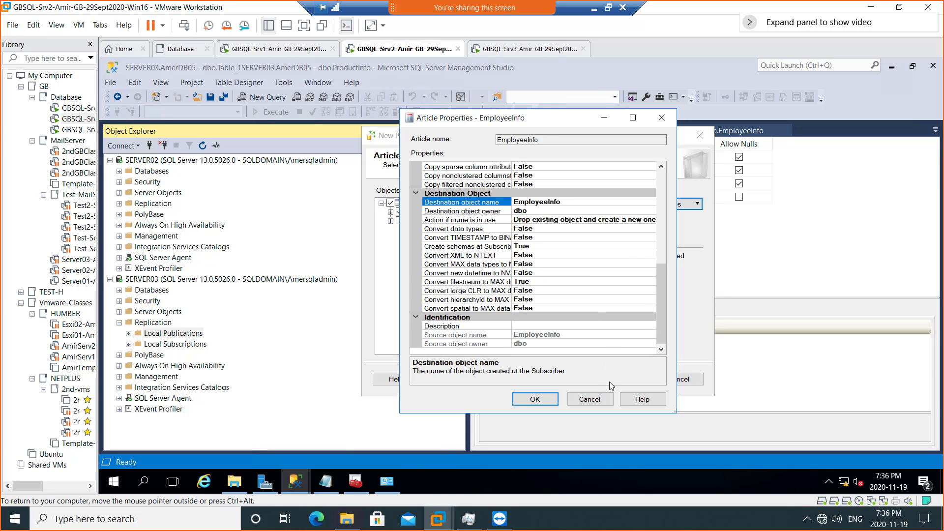
pyautogui.click(591, 399)
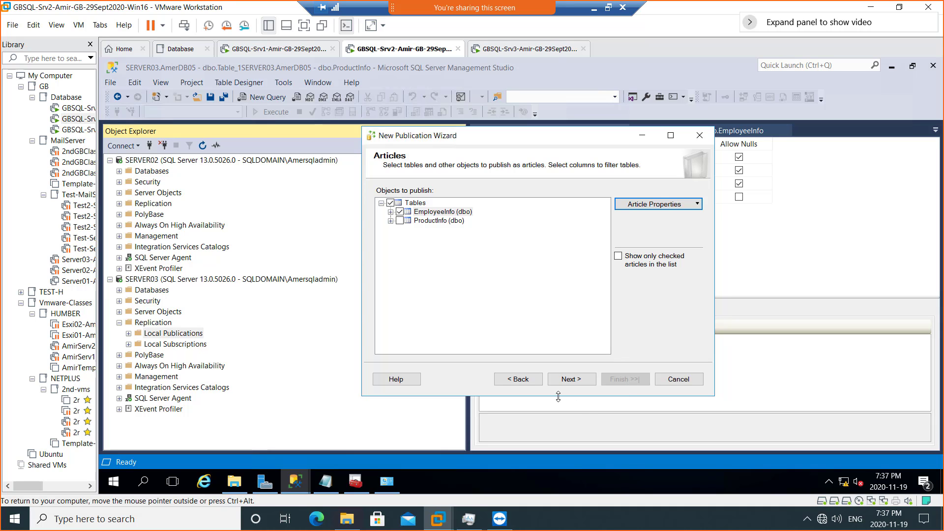
pyautogui.click(570, 381)
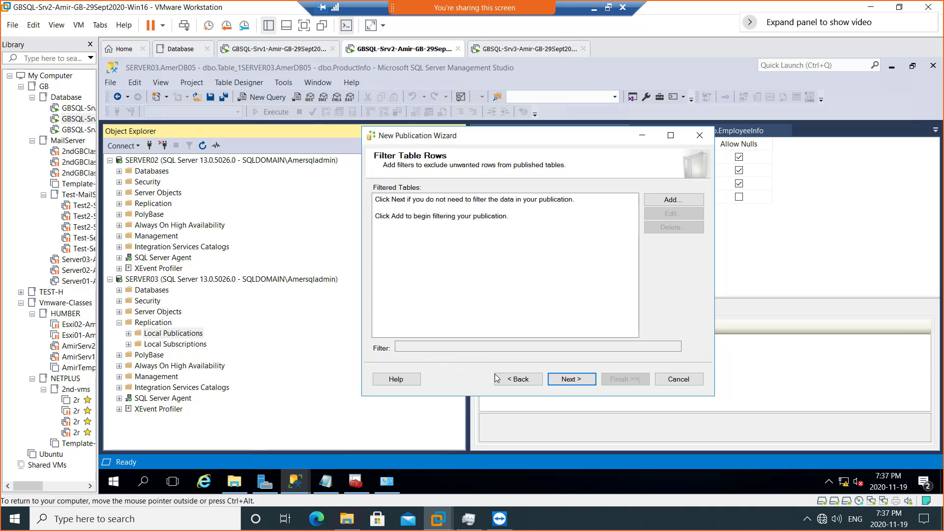
pyautogui.click(521, 380)
pyautogui.click(521, 380)
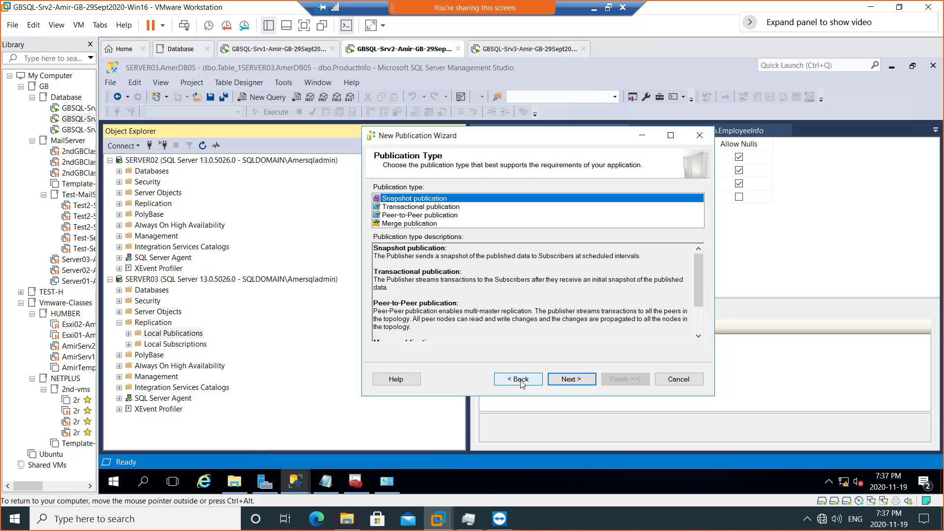
pyautogui.click(521, 379)
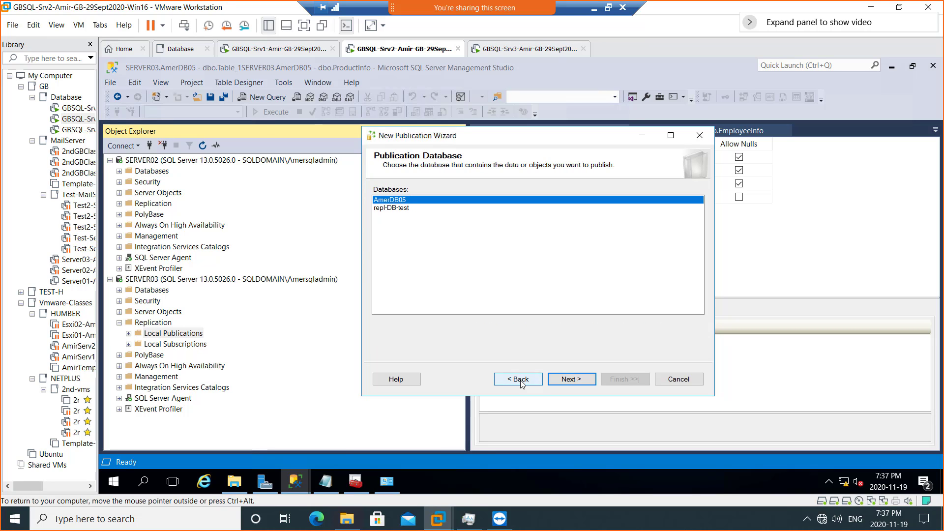
pyautogui.click(570, 383)
pyautogui.click(572, 383)
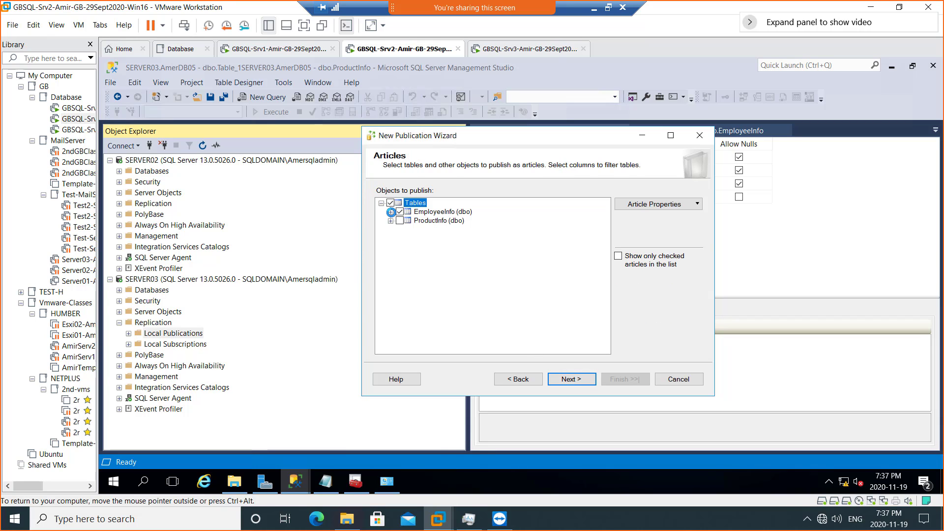
# - Expand EmployeeInfo (dbo) to view its six columns and advance to Filter Table Rows
pyautogui.click(391, 212)
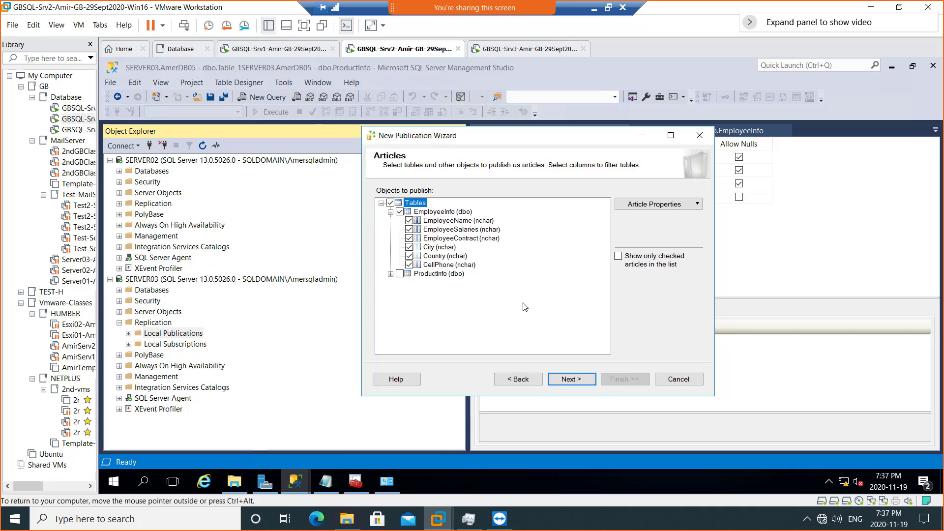
pyautogui.click(575, 383)
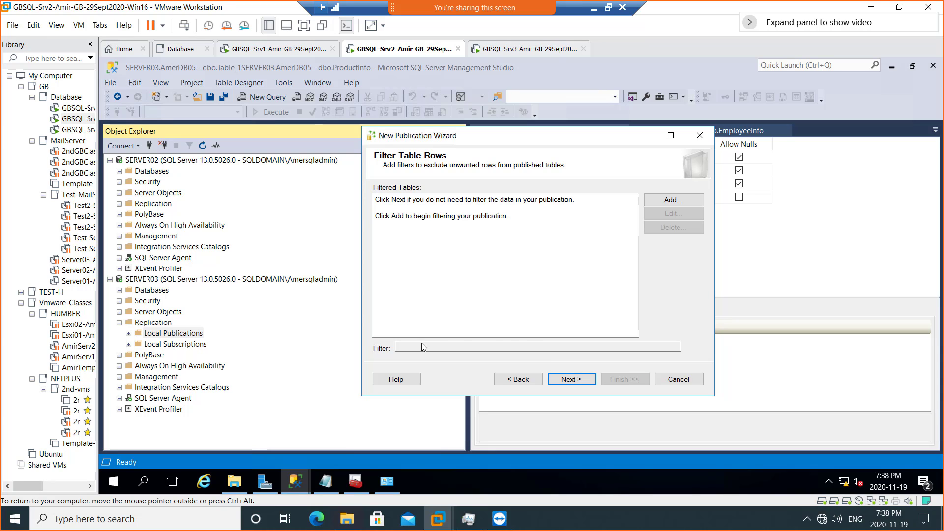
# - Skip row filtering and advance to the Snapshot Agent page
pyautogui.click(583, 378)
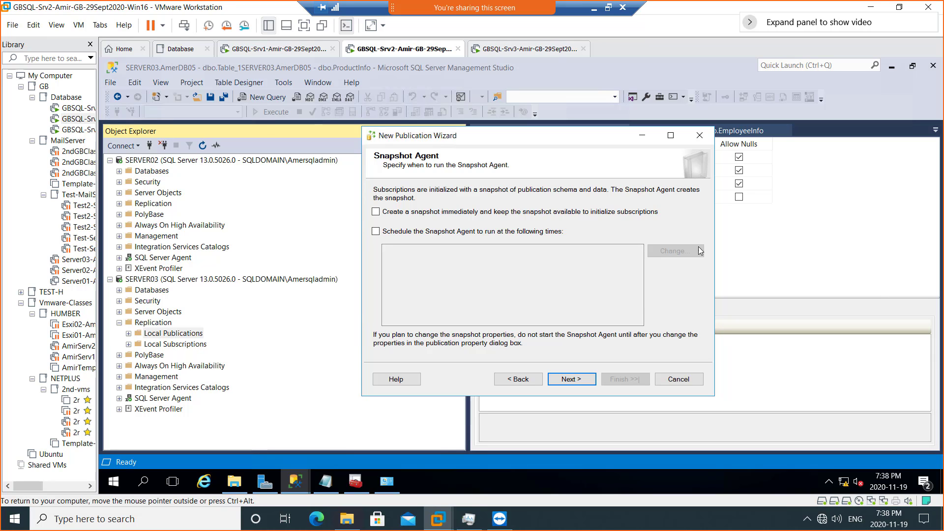
# - Enable creating the snapshot immediately to initialize subscriptions, then advance to Agent Security
pyautogui.click(454, 213)
pyautogui.click(573, 379)
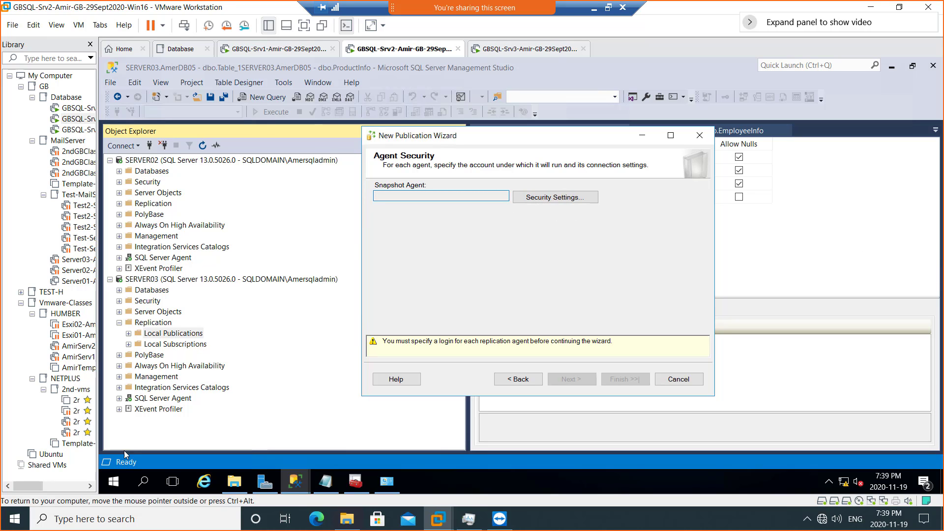
pyautogui.click(111, 484)
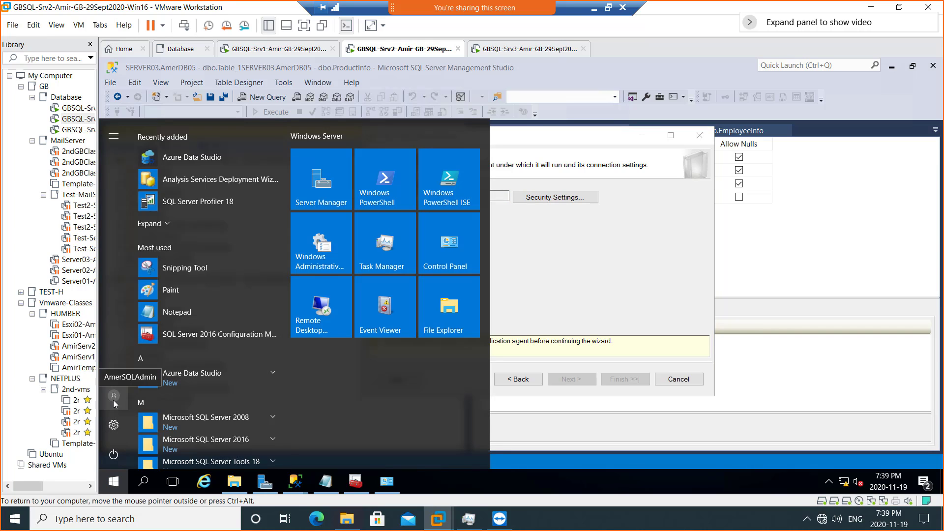
pyautogui.click(608, 252)
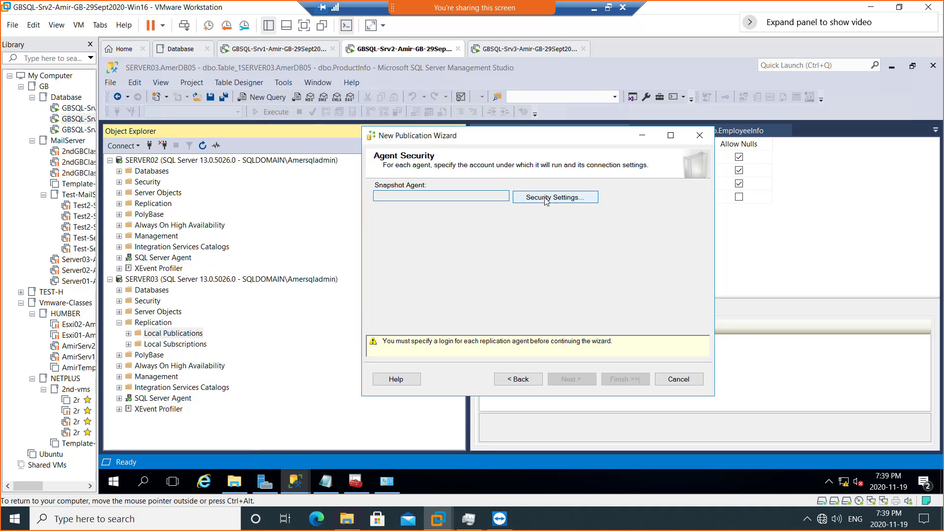
# - In Snapshot Agent Security Settings, enter the domain Windows process account, correcting a typo
pyautogui.click(546, 199)
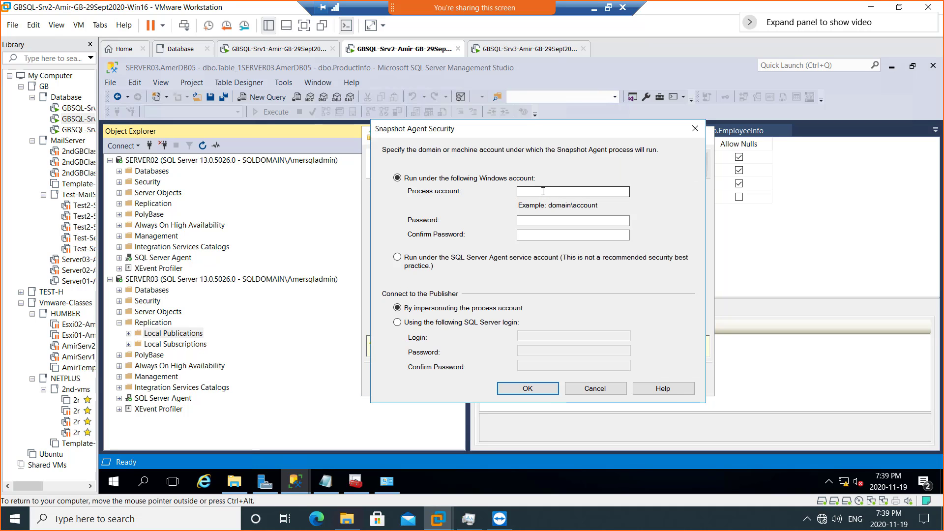
pyautogui.click(542, 191)
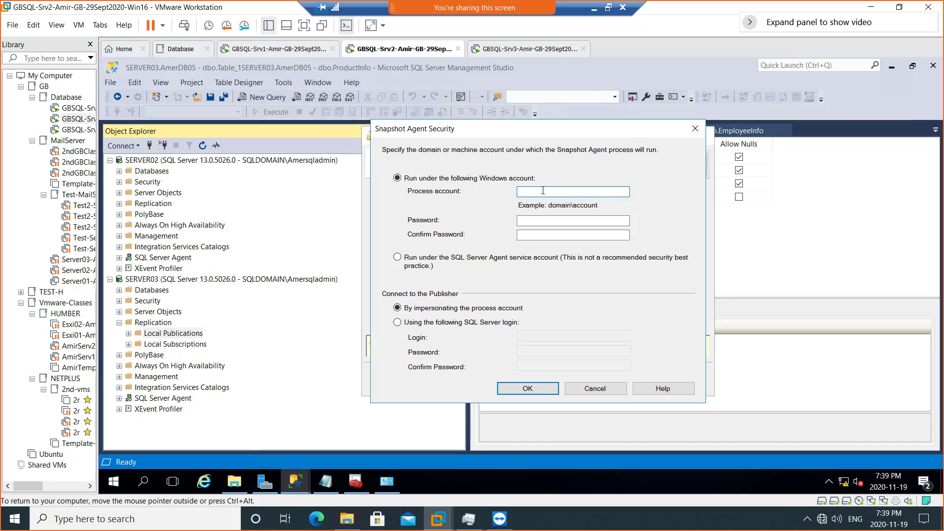
pyautogui.write('SQLDomai')
pyautogui.write('n\\')
pyautogui.write('Ame')
pyautogui.write('rSQlAmdin')
pyautogui.press('BackSpace')
pyautogui.press('BackSpace')
pyautogui.press('BackSpace')
pyautogui.write('dmin')
pyautogui.click(114, 482)
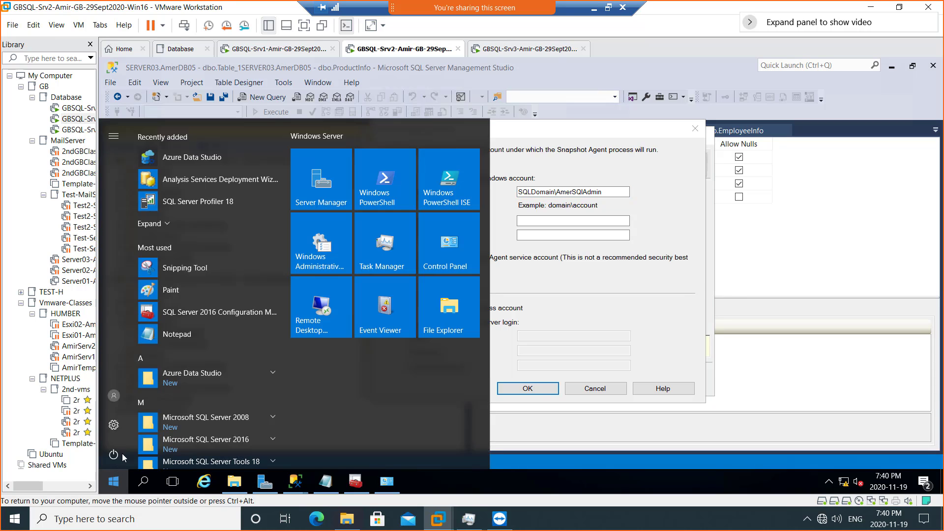
pyautogui.moveTo(117, 398)
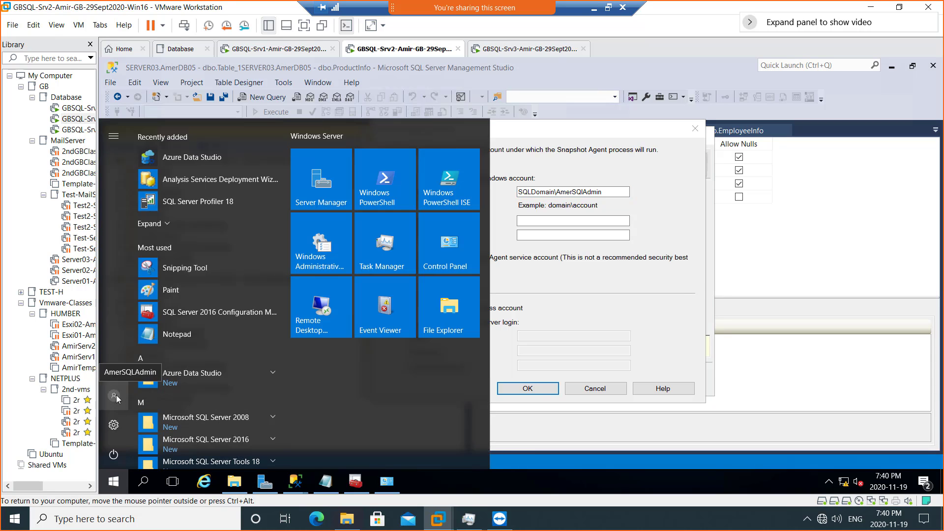
pyautogui.click(675, 222)
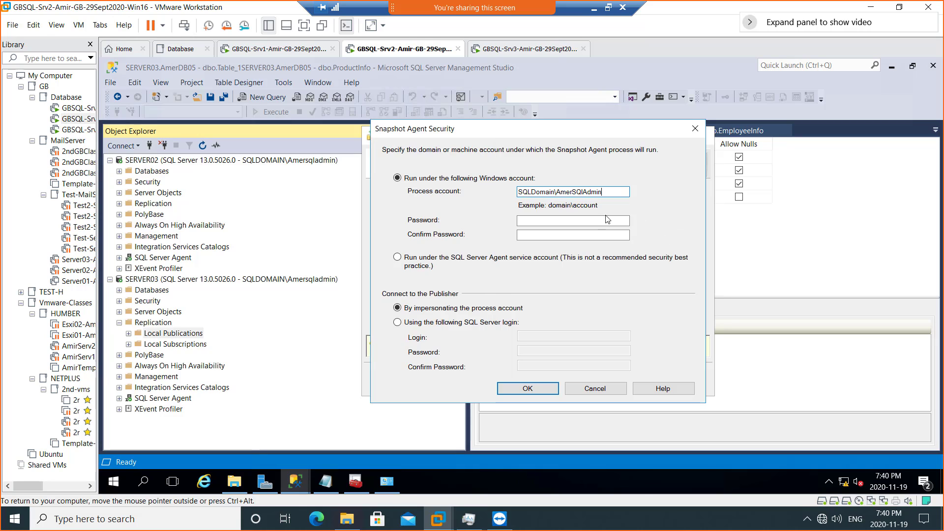
# - Enter the account's password and type it again as confirmation
pyautogui.click(579, 219)
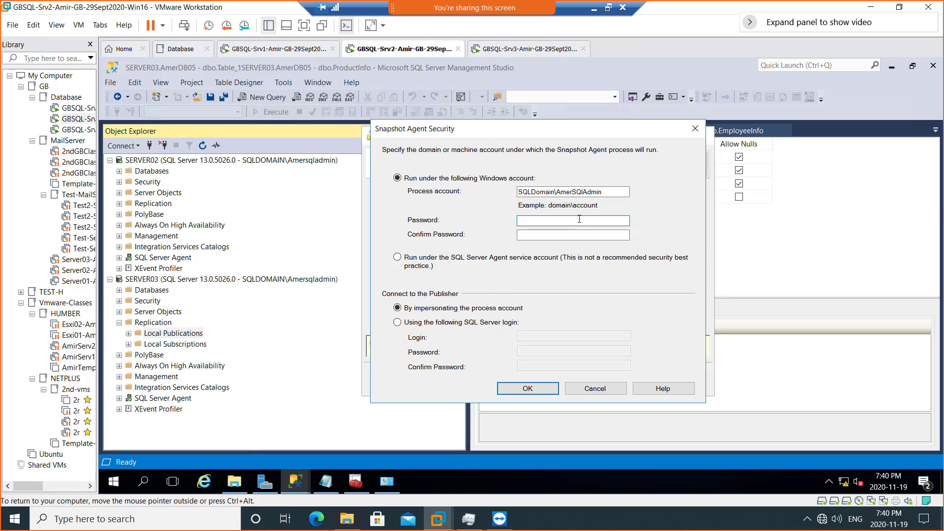
pyautogui.write('******')
pyautogui.press('Tab')
pyautogui.write('****')
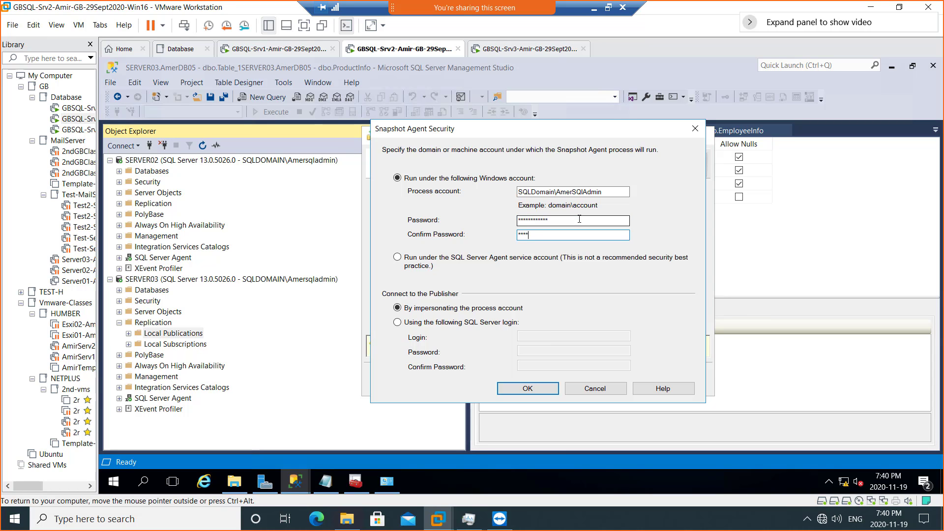
pyautogui.write('********')
# - Save the Snapshot Agent security settings and pass Wizard Actions with 'Create the publication' checked
pyautogui.click(527, 393)
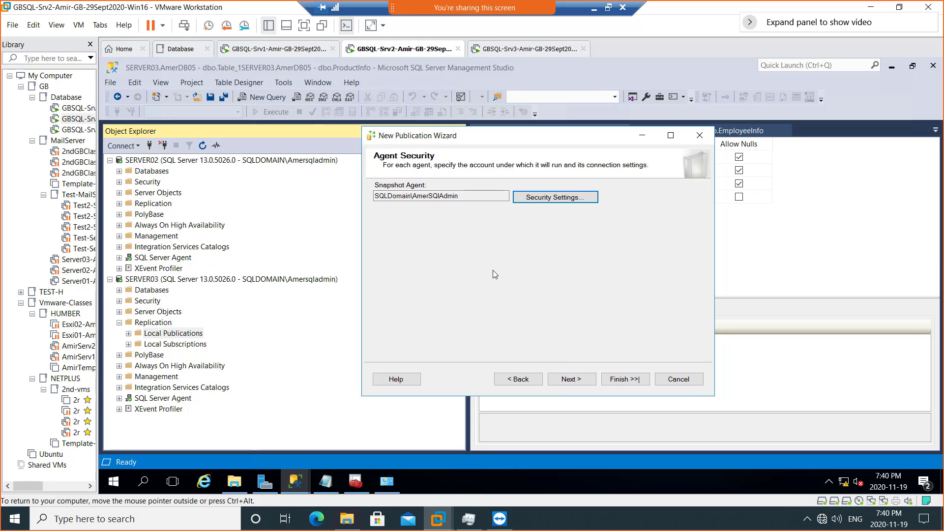
pyautogui.click(570, 381)
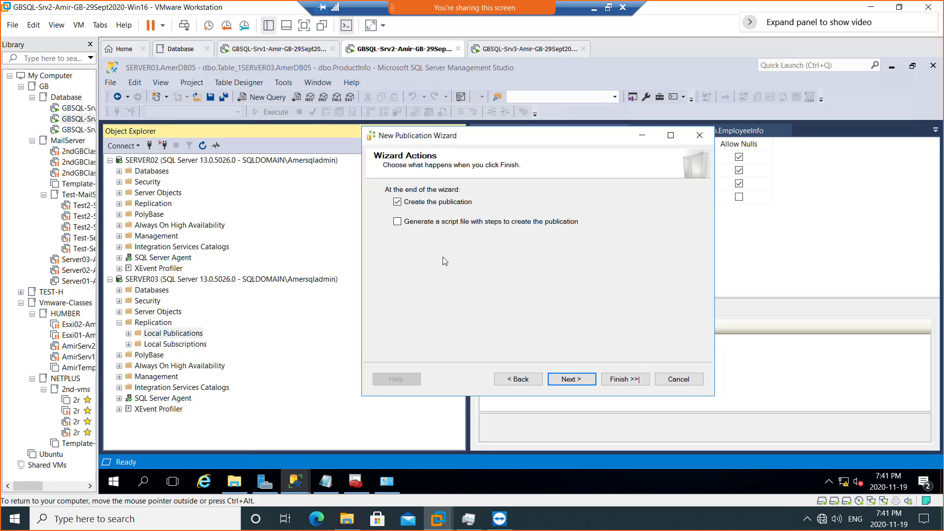
pyautogui.click(570, 379)
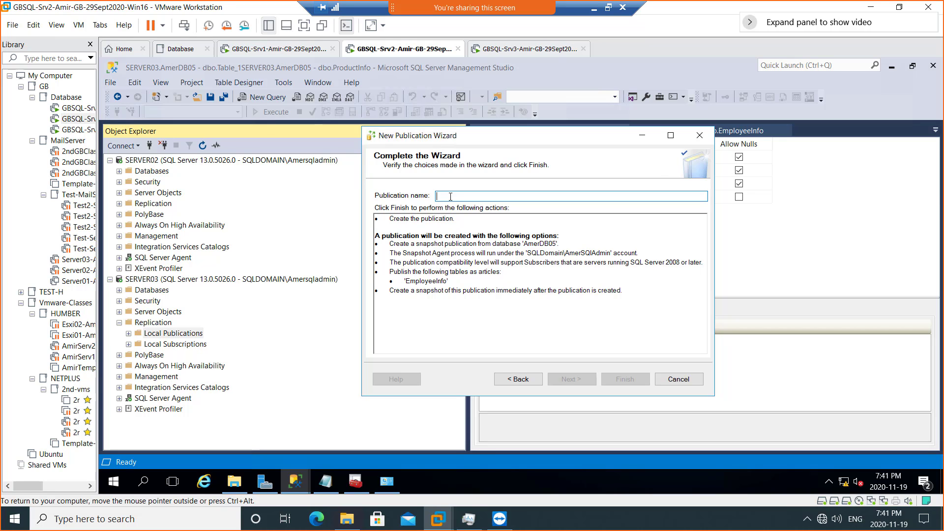
# - Enter 'Publisher-from-Server03' as the publication name, then leave remote full-screen view
pyautogui.write('P')
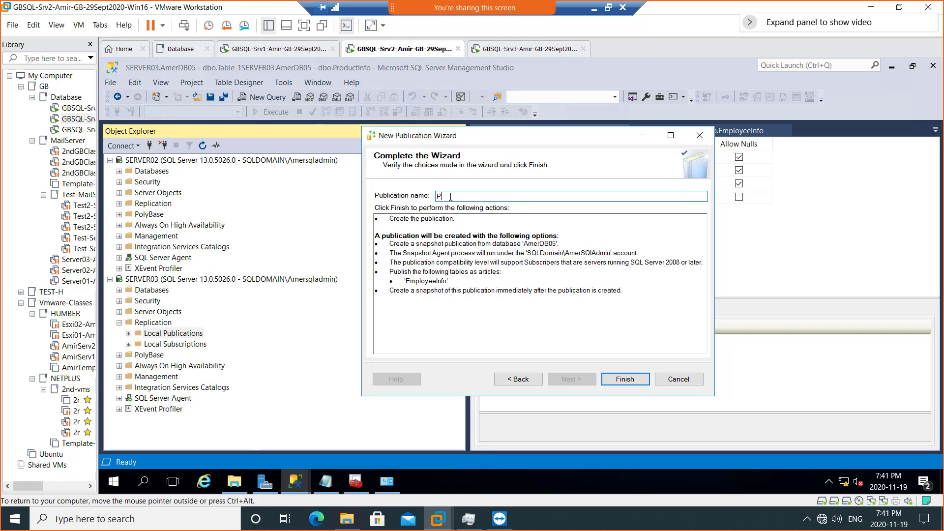
pyautogui.write('ublisher-from-Server03')
pyautogui.click(608, 8)
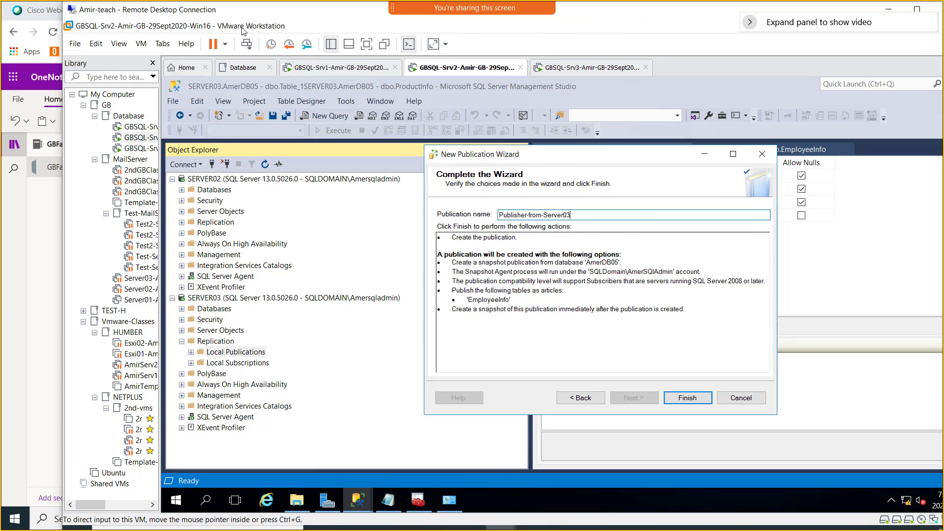
# - Snip the completed publication wizard and place the caret on OneNote's empty last bullet
pyautogui.press('super+shift+s')
pyautogui.moveTo(161, 51)
pyautogui.mouseDown()
pyautogui.moveTo(715, 330)
pyautogui.moveTo(882, 447)
pyautogui.mouseUp()
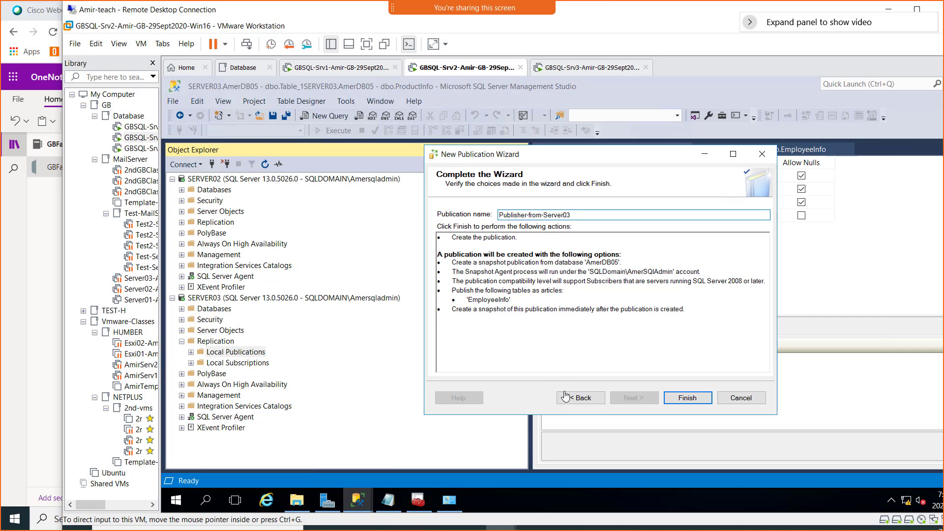
pyautogui.click(18, 301)
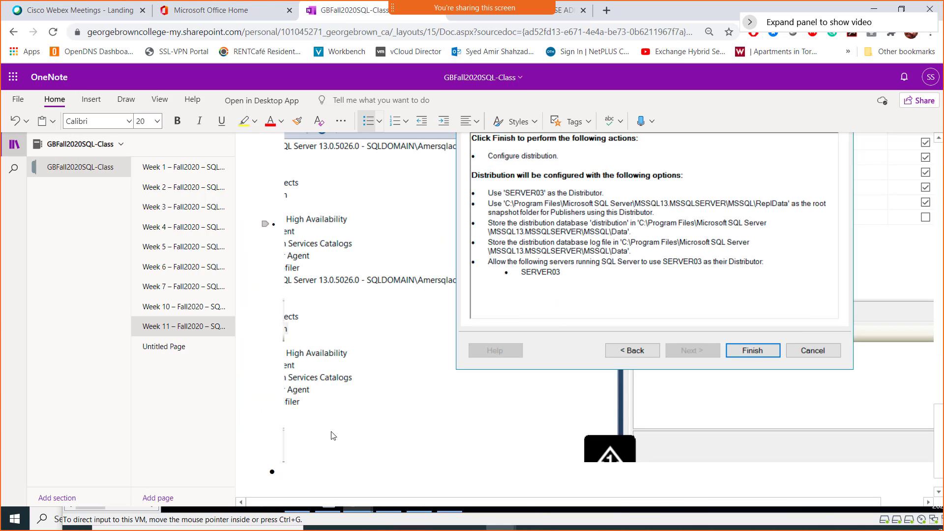
pyautogui.scroll(-1, 337, 442)
pyautogui.click(336, 448)
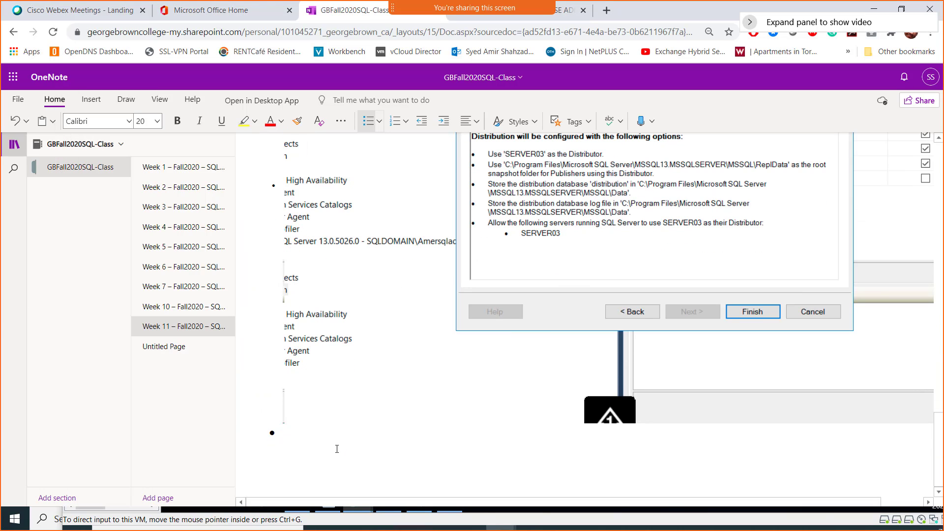
# - Add the bullet 'Screenshot 4 = publisher being created on Server03' and paste the wizard screenshot beneath it
pyautogui.write('Screenshot 4 = publ')
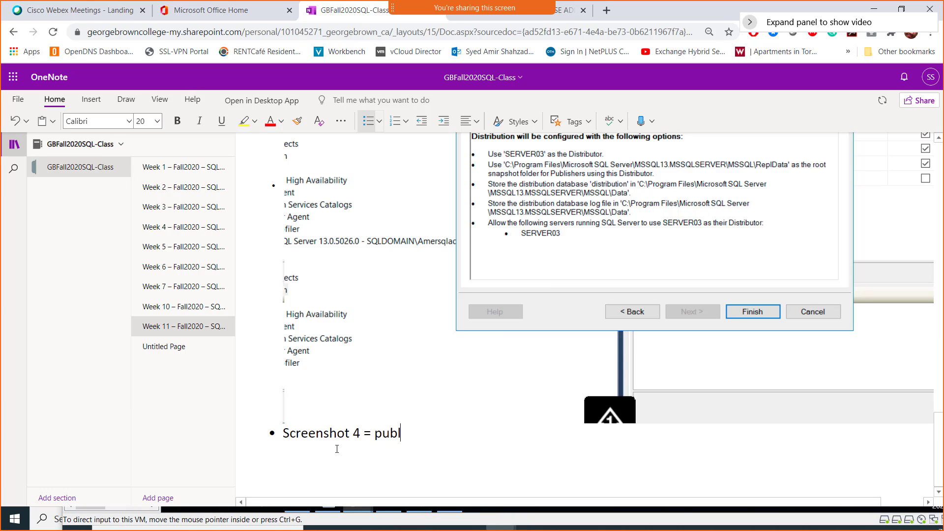
pyautogui.write('isher being created on ')
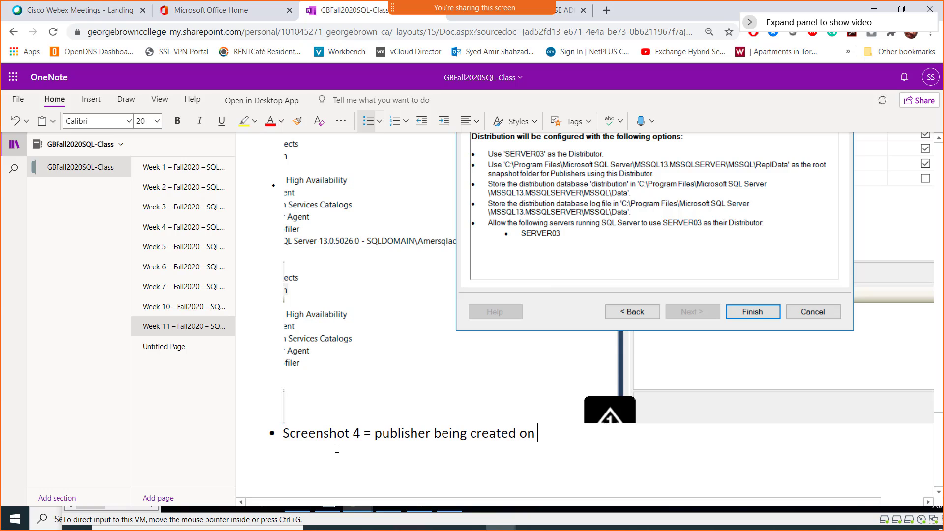
pyautogui.write('Server03')
pyautogui.press('Return')
pyautogui.hotkey('ctrl', 'v')
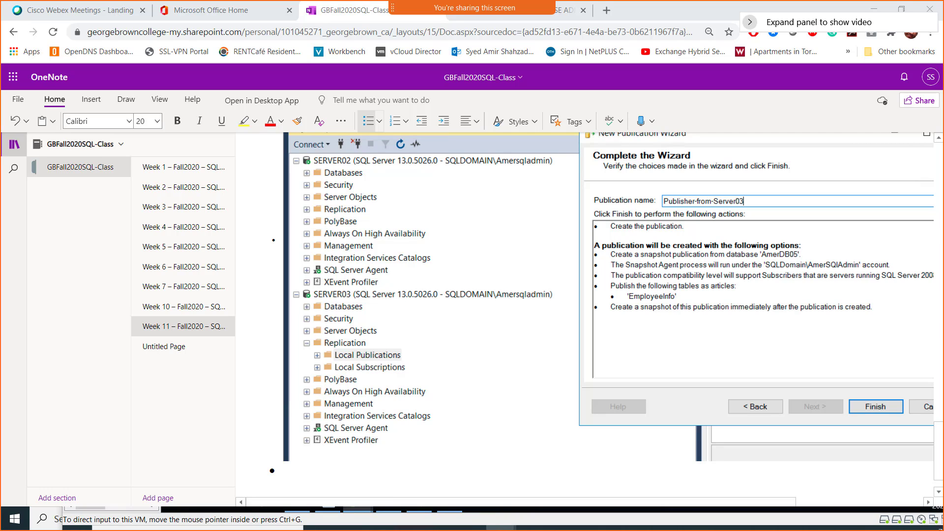
# - Put the caret below the pasted screenshot and switch back toward the remote session
pyautogui.click(283, 471)
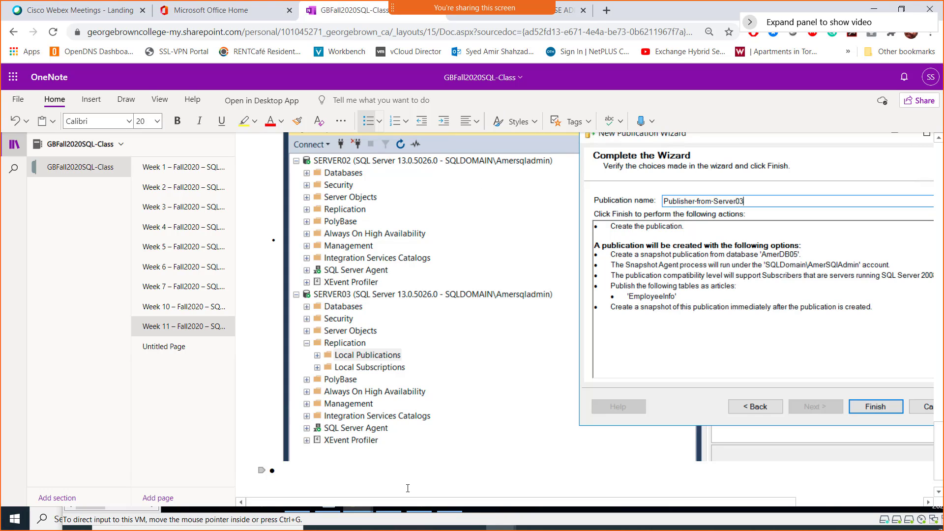
pyautogui.hotkey('alt', 'Tab')
pyautogui.hotkey('alt', 'Tab')
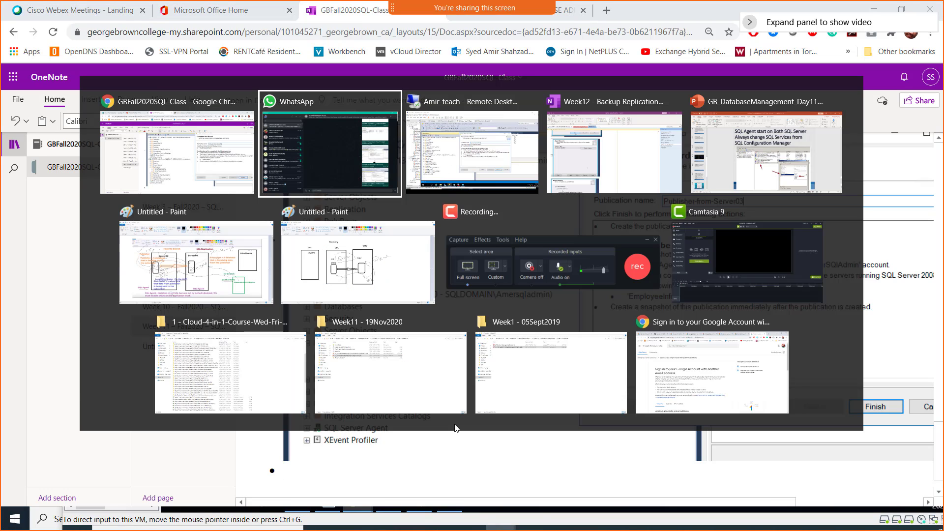
pyautogui.hotkey('alt', 'Tab')
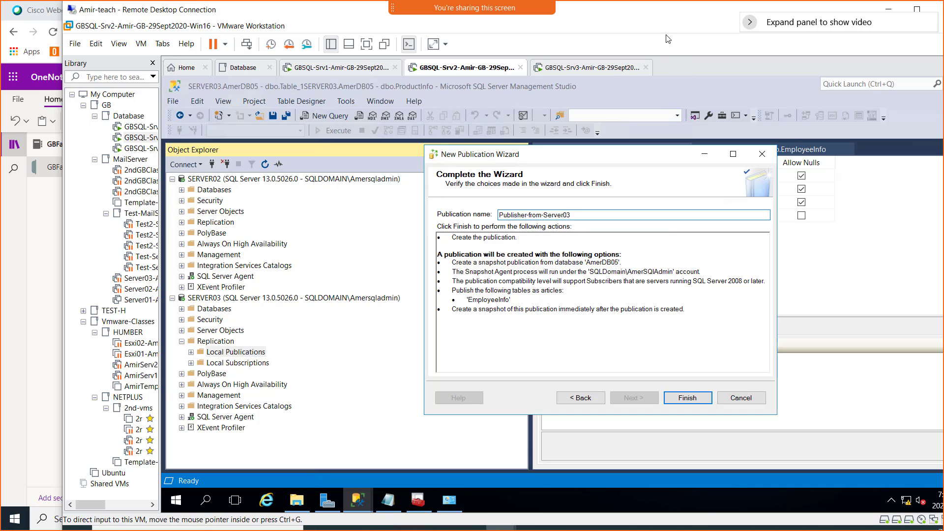
# - In full-screen remote view, finish creating Publisher-from-Server03, verify success, and close the wizard
pyautogui.doubleClick(660, 15)
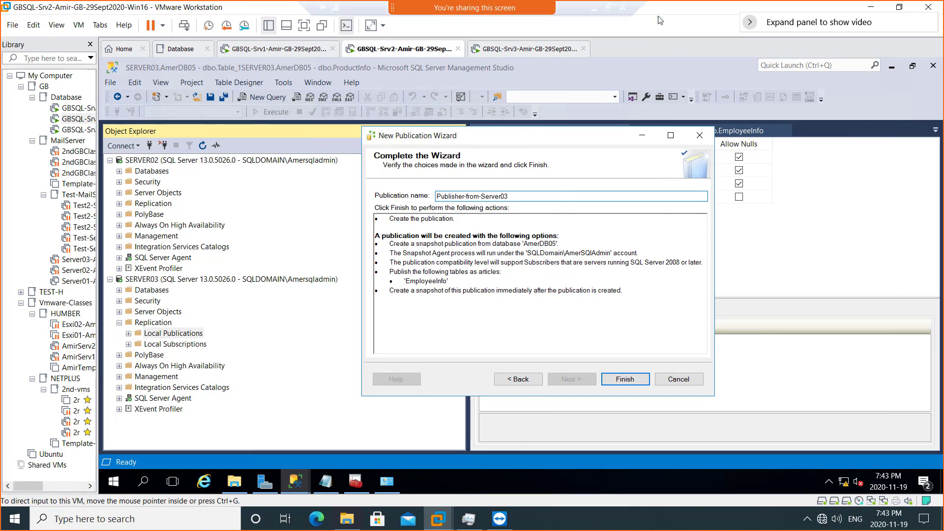
pyautogui.click(624, 380)
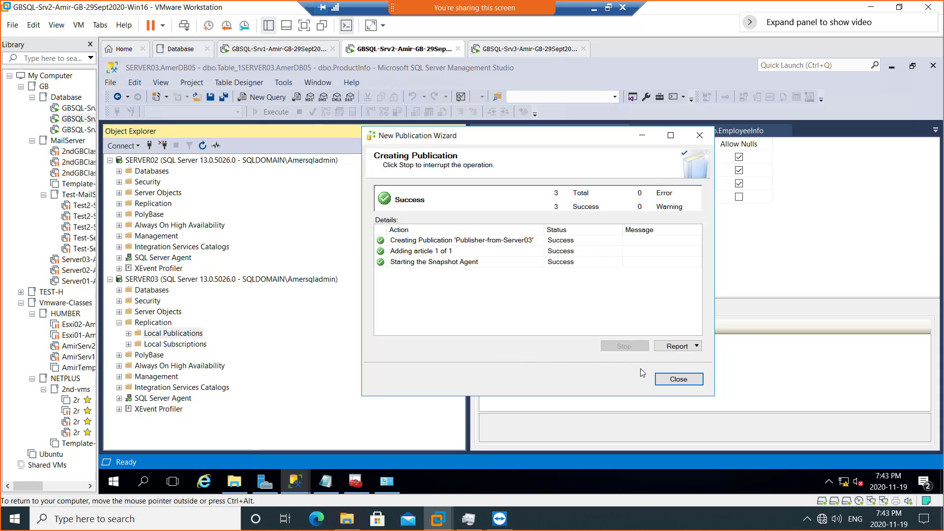
pyautogui.click(695, 347)
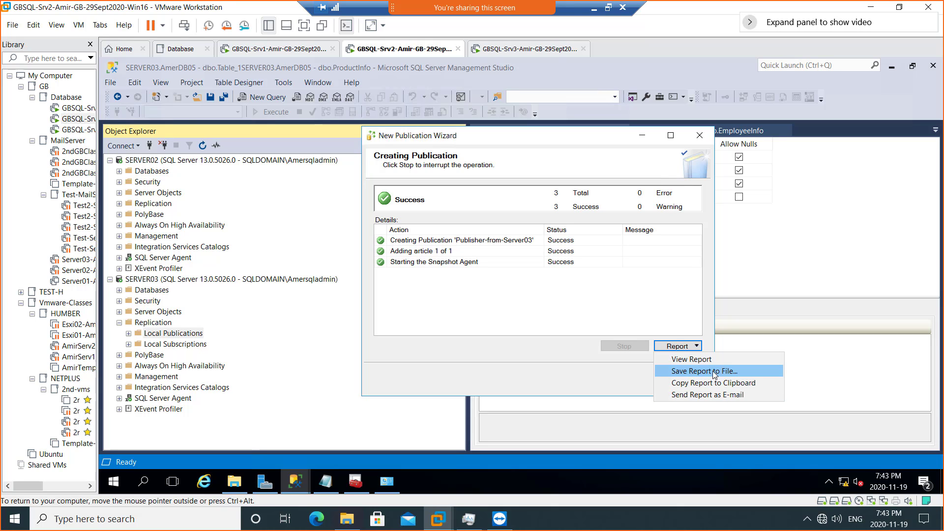
pyautogui.click(551, 360)
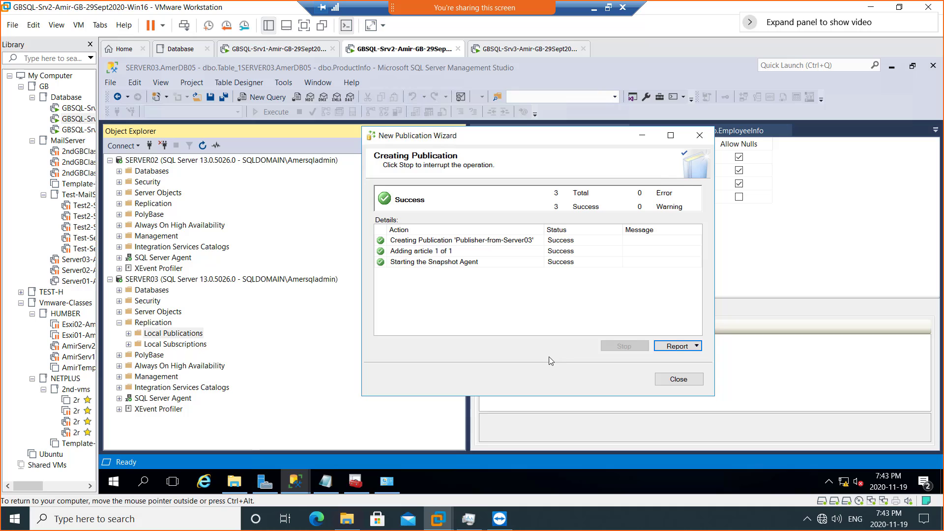
pyautogui.click(683, 384)
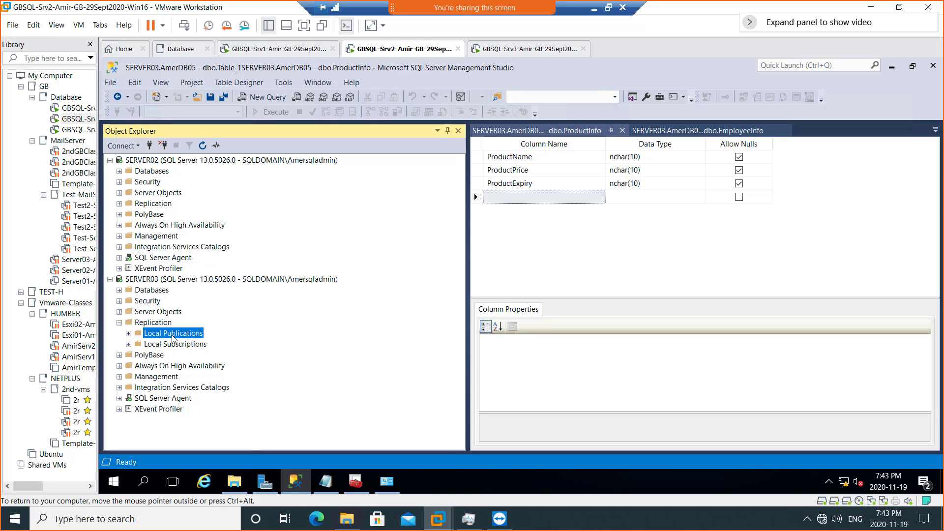
# - Expand SERVER03's Local Publications to show [AmerDB05]: Publisher-from-Server03, then right-click Local Subscriptions
pyautogui.click(129, 334)
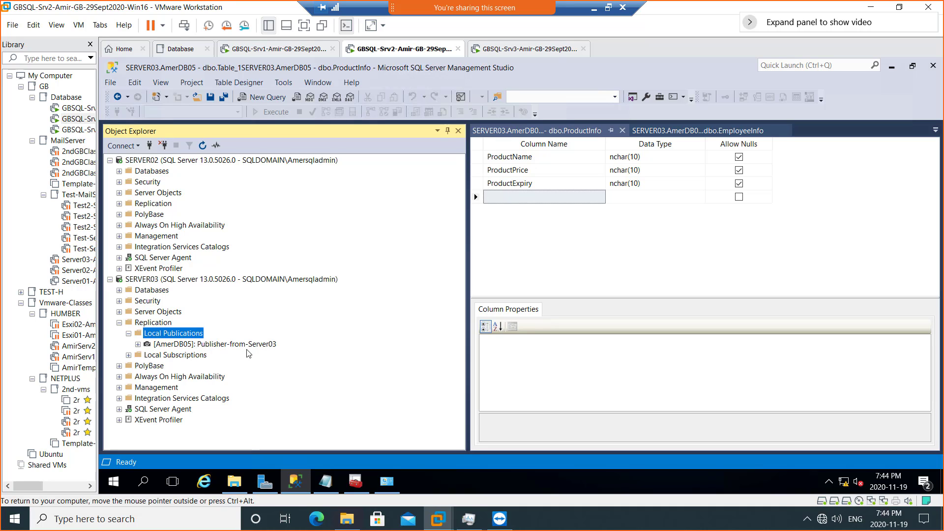
pyautogui.moveTo(269, 352)
pyautogui.click(196, 356)
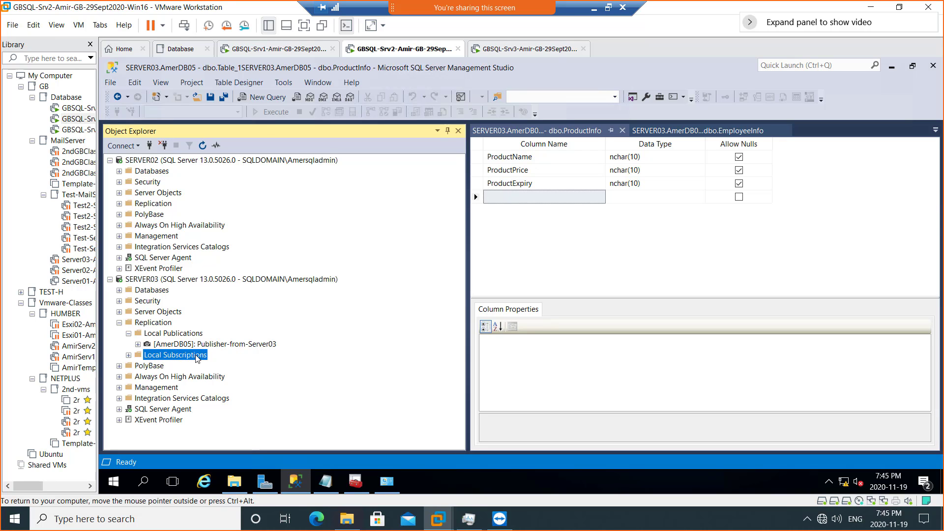
pyautogui.rightClick(196, 356)
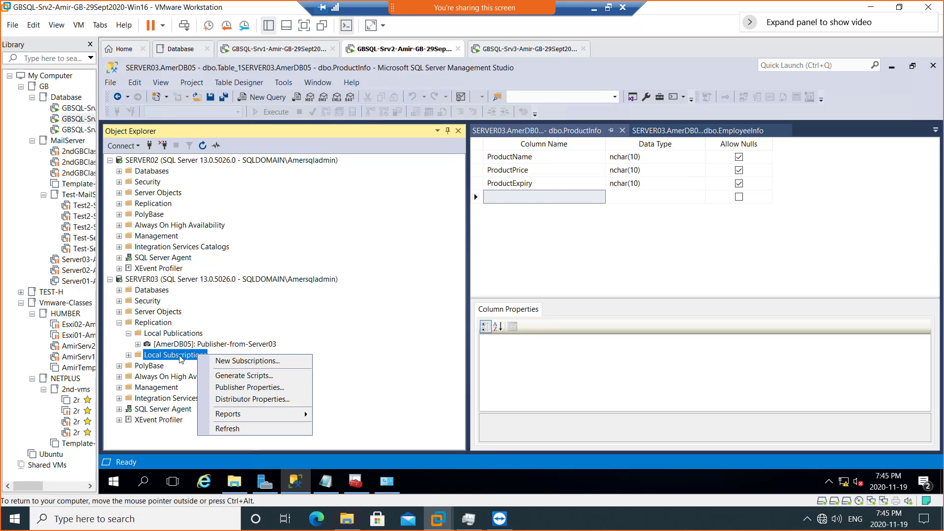
# - Launch New Subscriptions, pass the welcome page, and continue with Publisher-from-Server03 selected
pyautogui.click(259, 364)
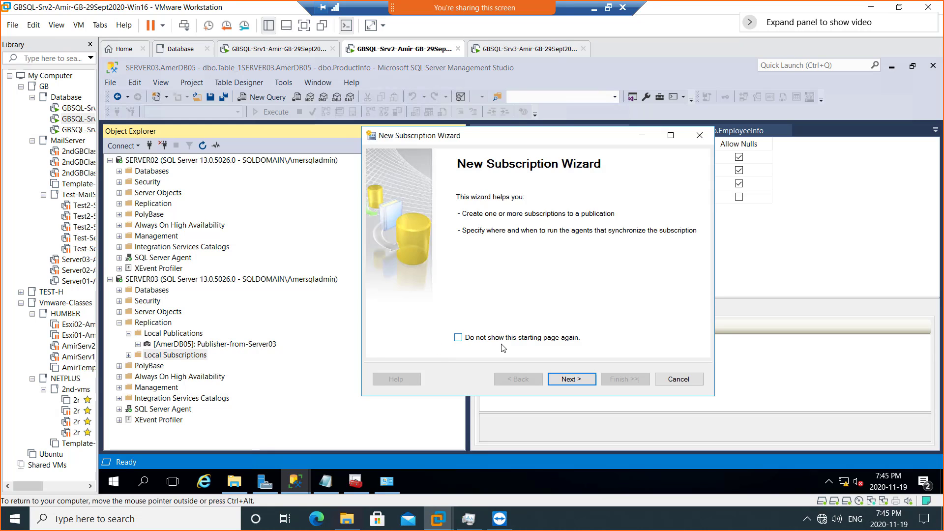
pyautogui.click(573, 382)
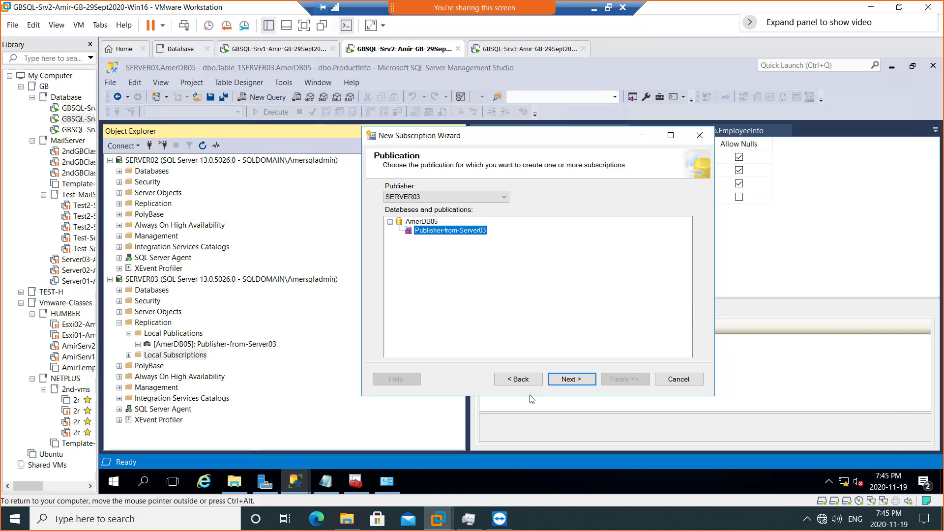
pyautogui.click(572, 381)
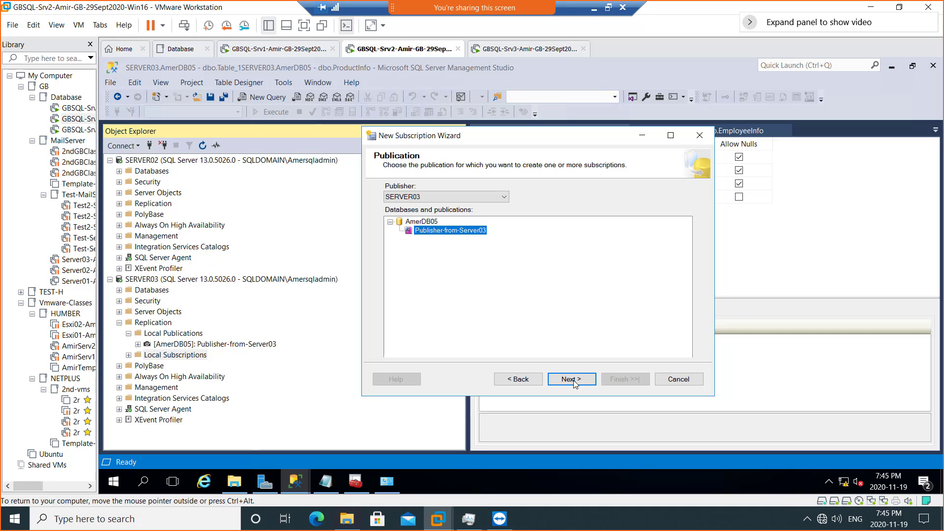
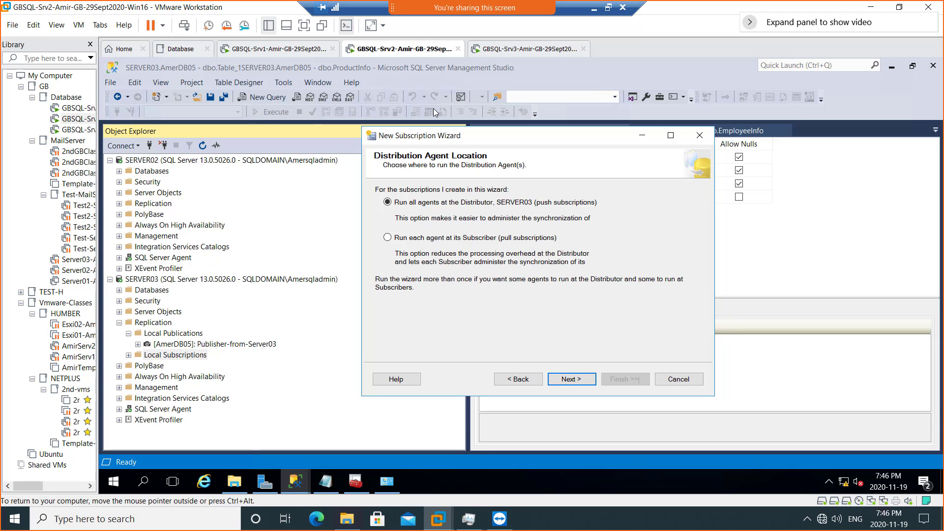
# - Minimize the VMware full-screen session to reveal the OneNote Week 11 class page
pyautogui.click(594, 8)
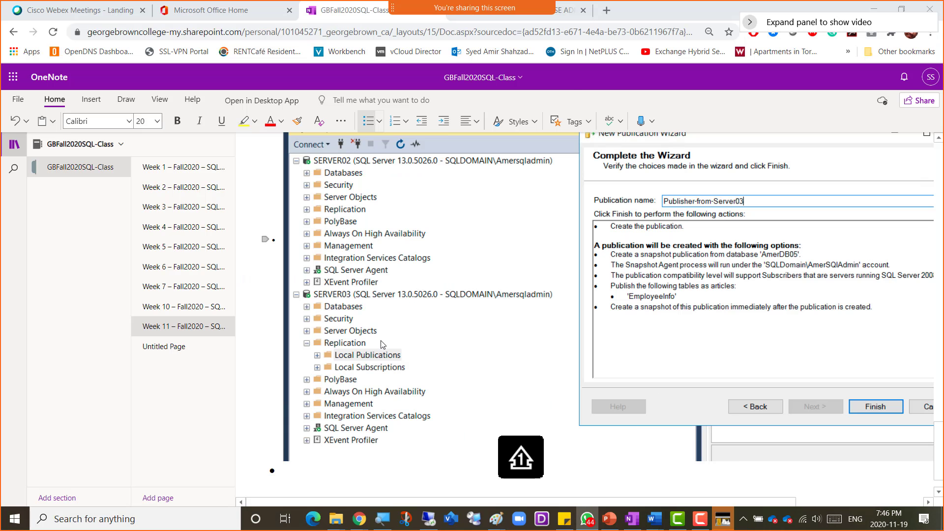
# - Review the Screenshot 4 notes on the Server03 publisher, then return to the VM's wizard
pyautogui.scroll(6, 339, 366)
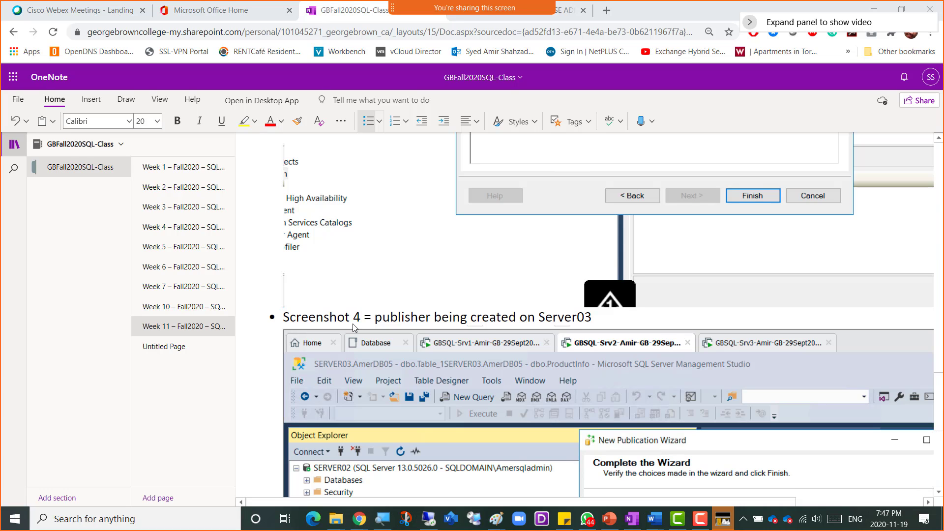
pyautogui.scroll(-7, 361, 308)
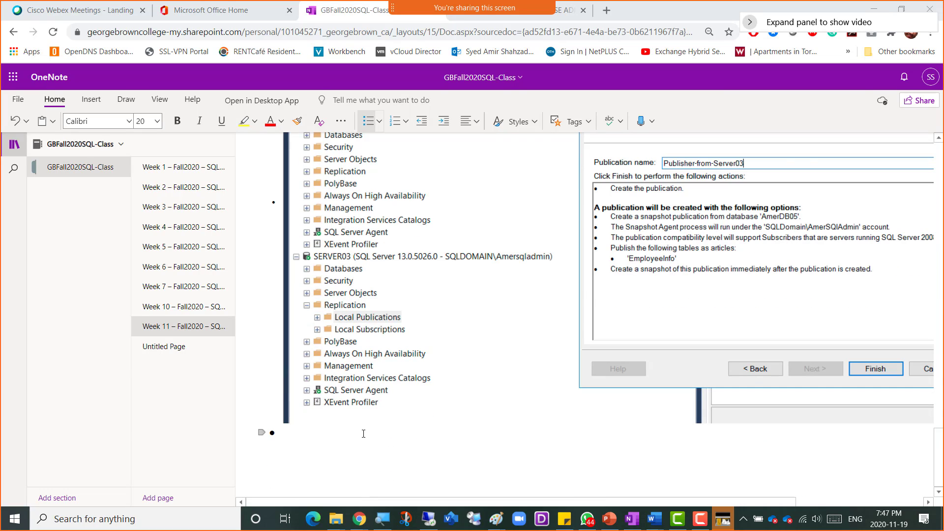
pyautogui.hotkey('alt', 'Tab')
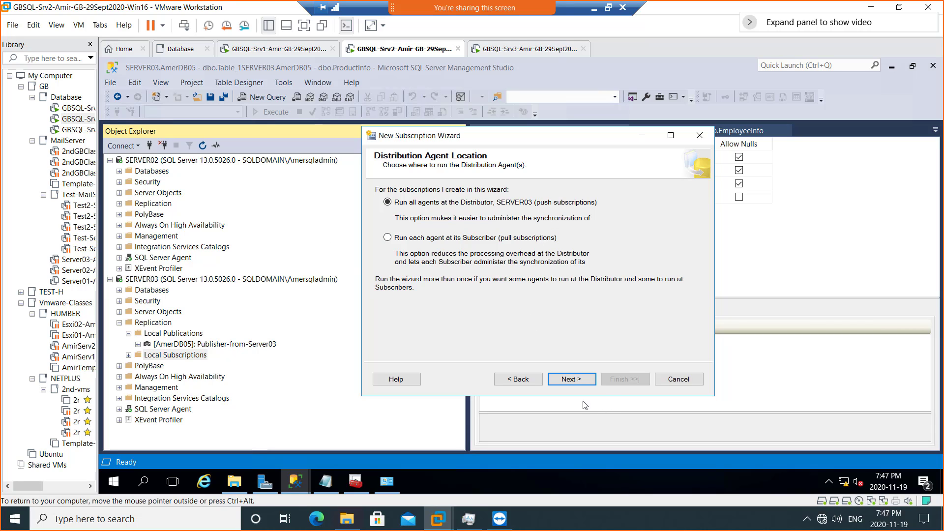
# - Move past Distribution Agent Location to the Subscribers page and show the Add Subscriber choices
pyautogui.click(570, 381)
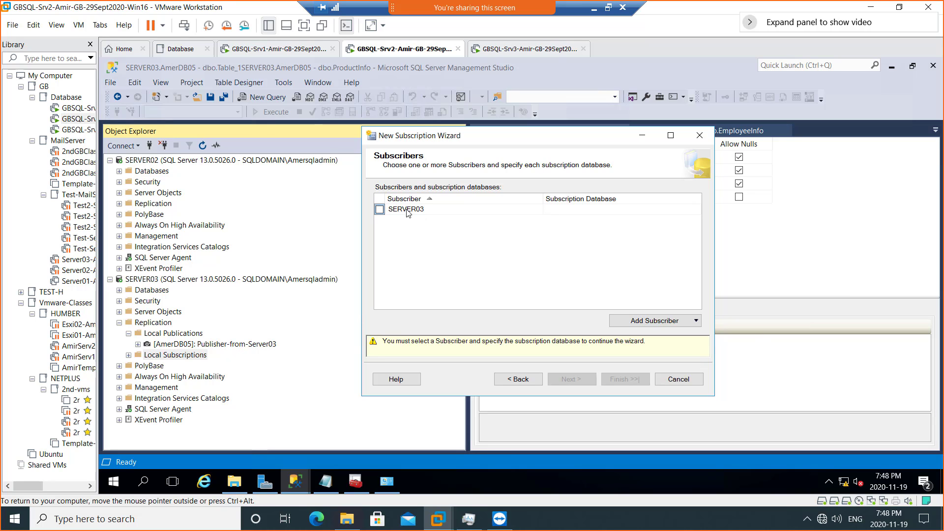
pyautogui.click(669, 322)
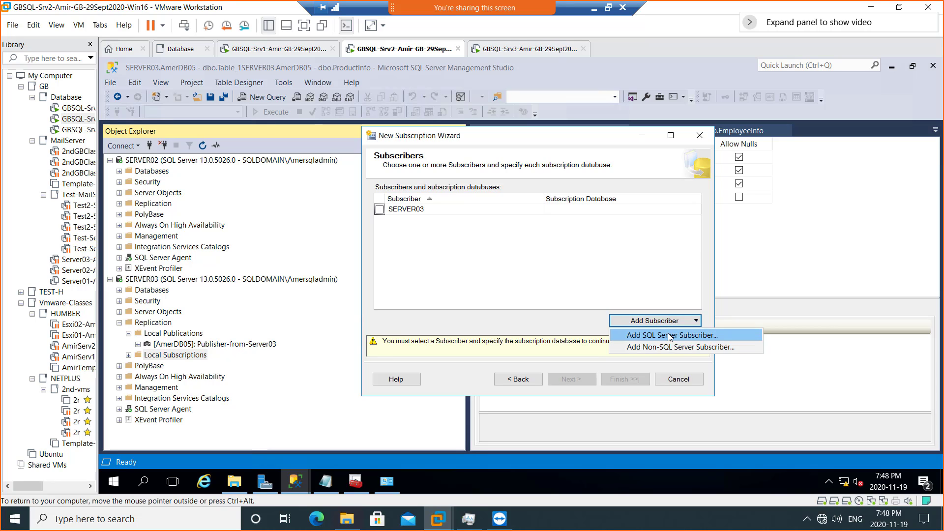
# - Add SERVER02 as a SQL Server subscriber by connecting to it
pyautogui.click(692, 336)
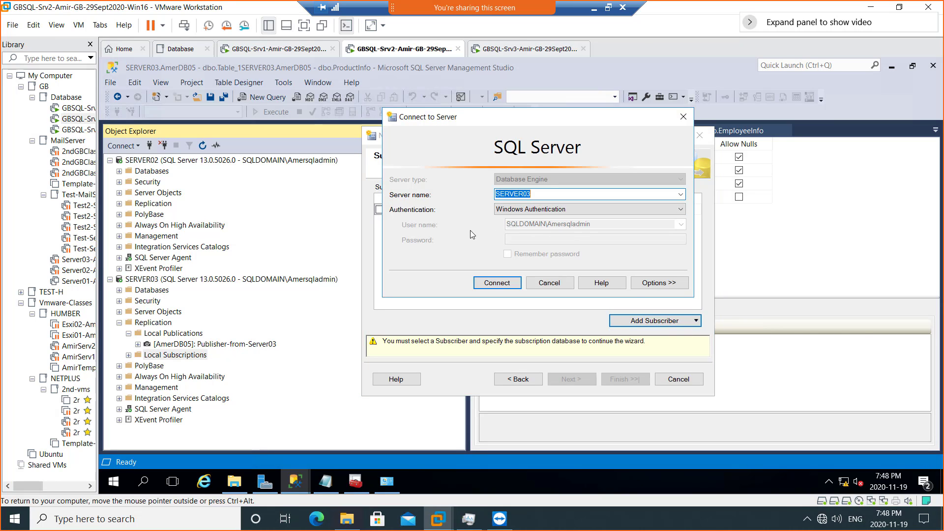
pyautogui.click(534, 195)
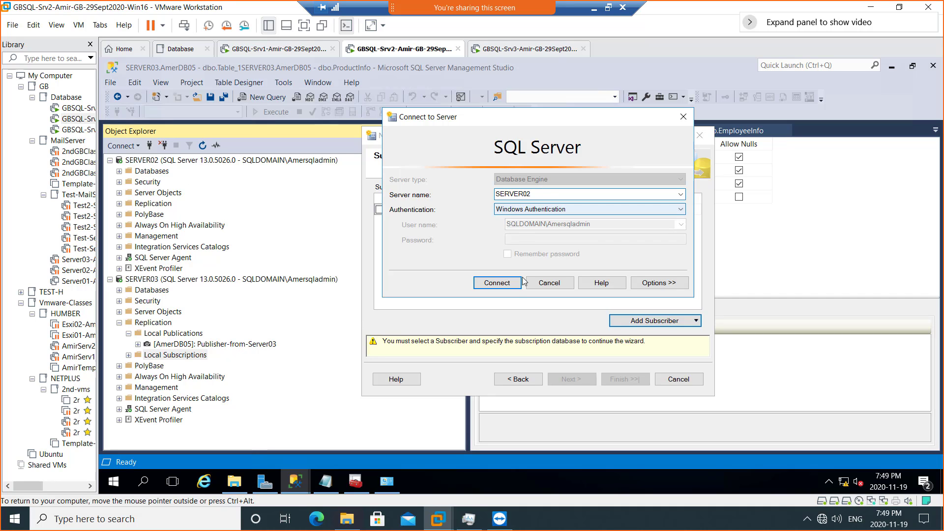
pyautogui.click(492, 284)
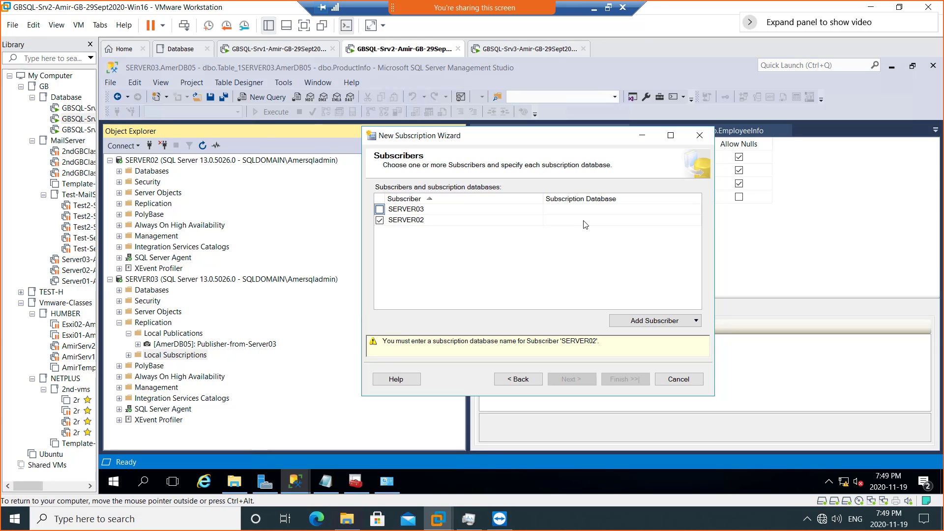
# - Pick <New database...> from SERVER02's Subscription Database dropdown
pyautogui.click(620, 221)
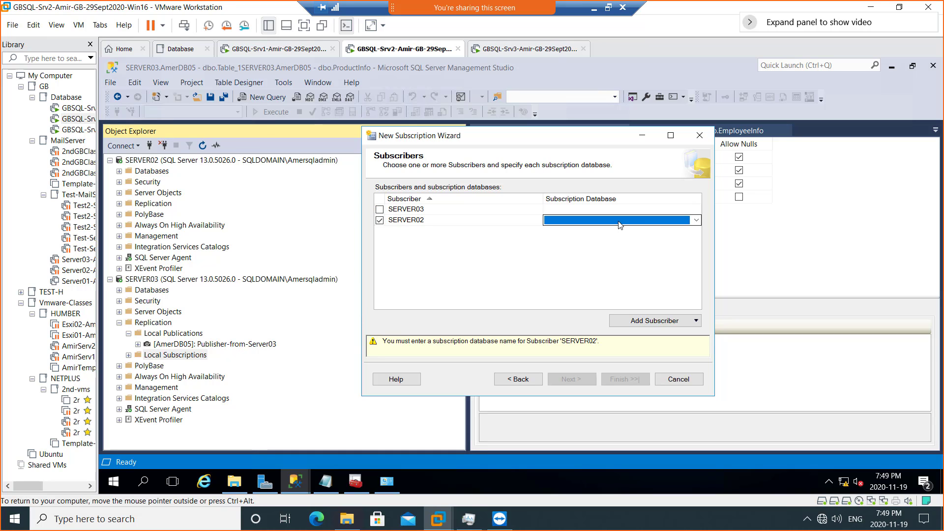
pyautogui.click(696, 221)
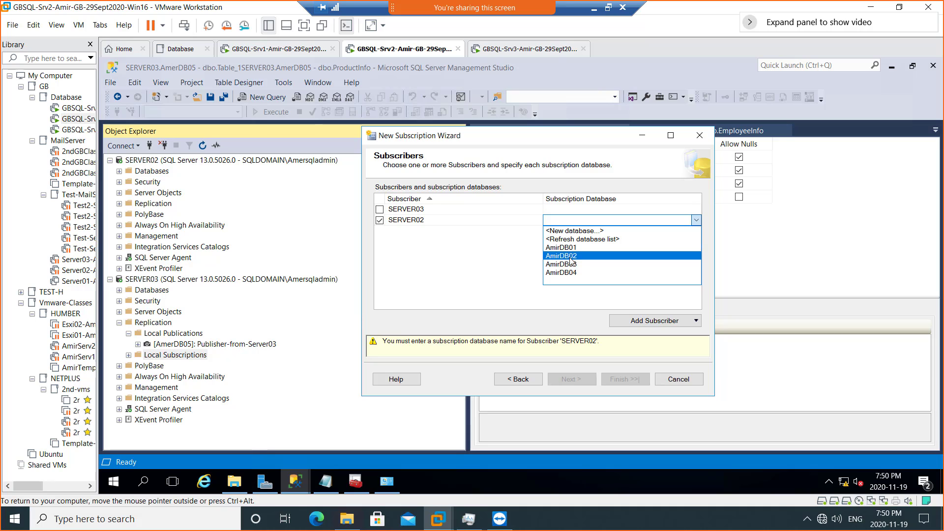
pyautogui.click(582, 234)
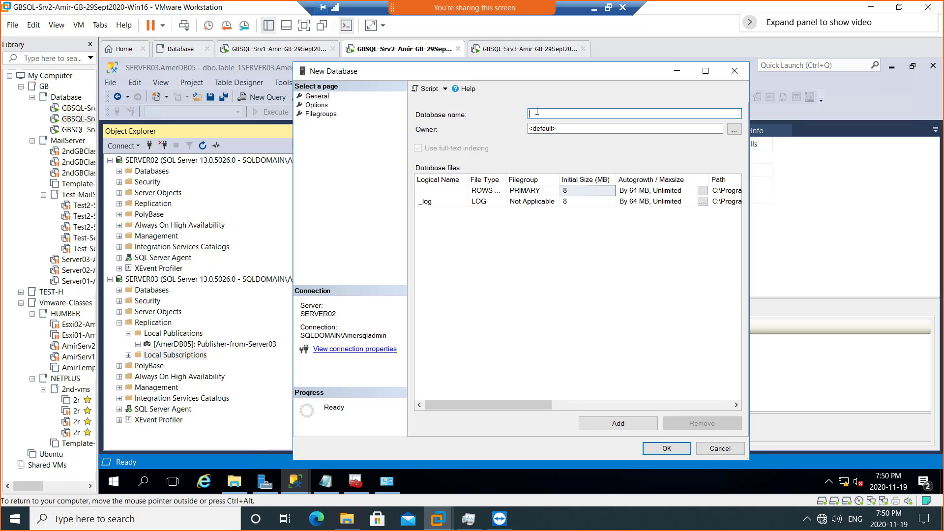
# - Name the database AmerDB05-Subscriber and put its data file in E:\Databases
pyautogui.write('AmerDB05-Su')
pyautogui.write('bs')
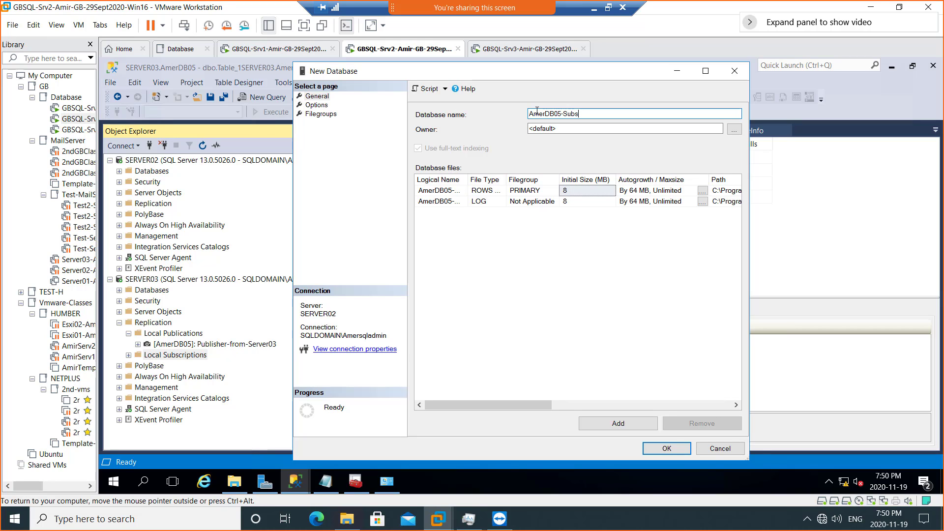
pyautogui.write('criber')
pyautogui.click(569, 127)
pyautogui.moveTo(527, 406); pyautogui.dragTo(685, 396)
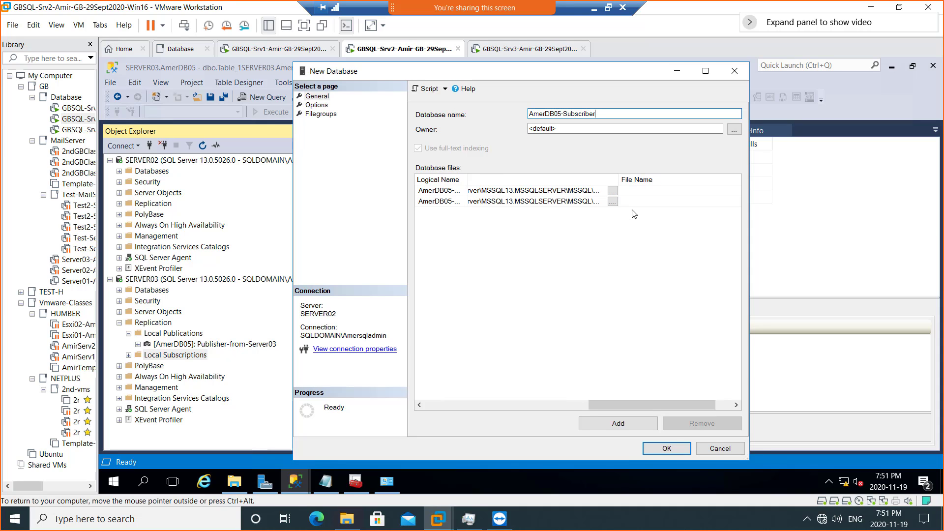
pyautogui.click(613, 190)
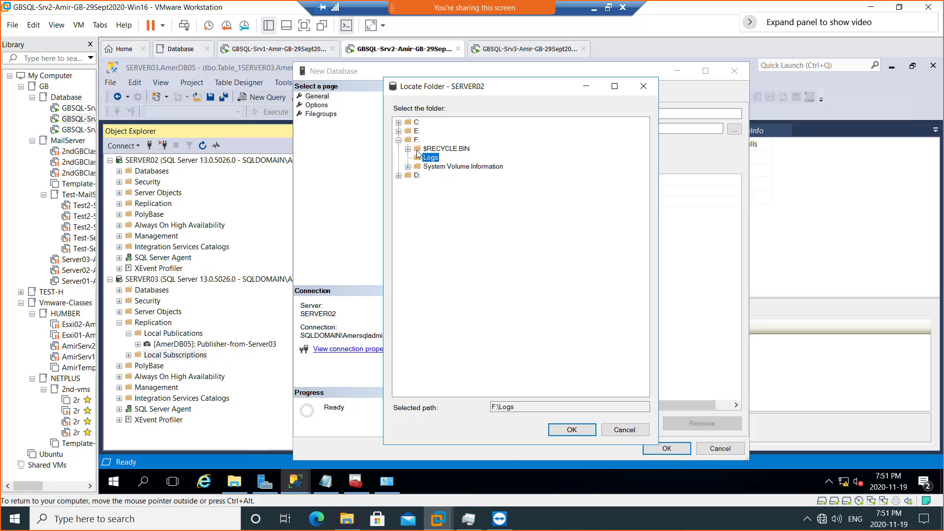
pyautogui.click(399, 132)
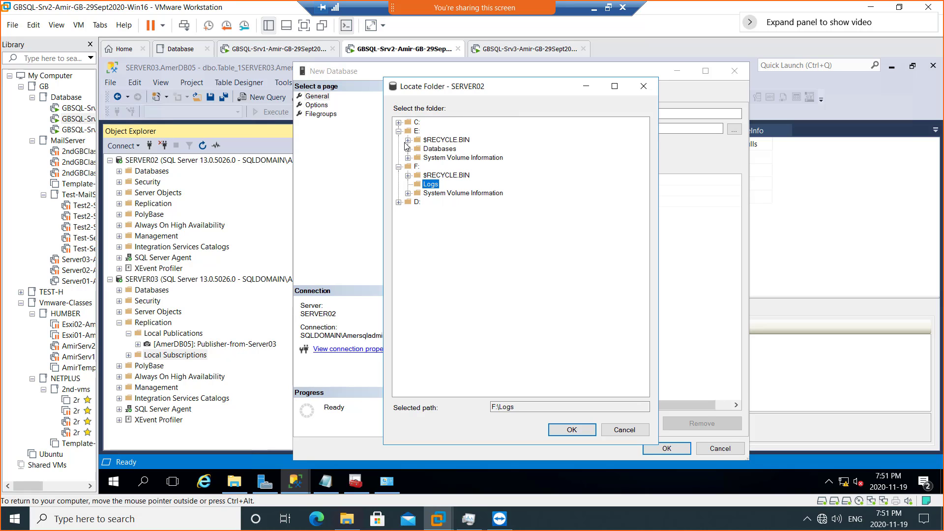
pyautogui.click(431, 149)
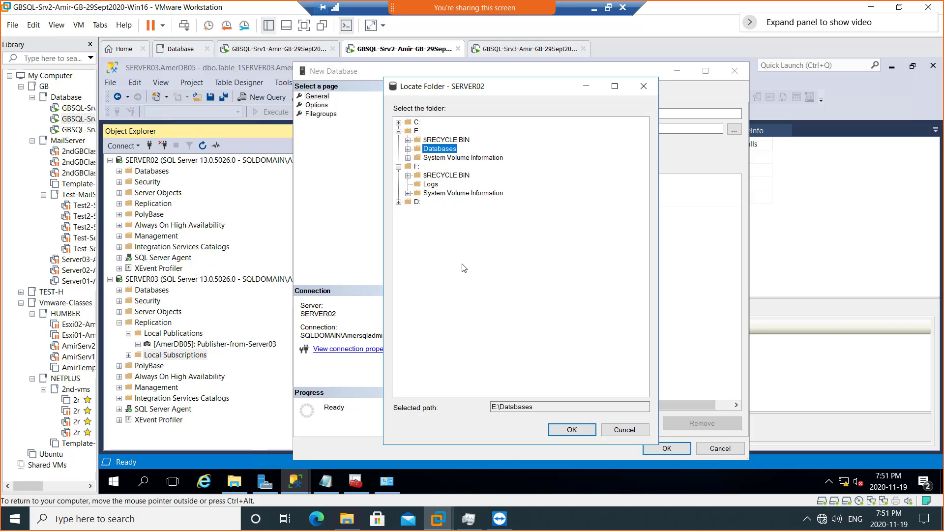
pyautogui.click(572, 429)
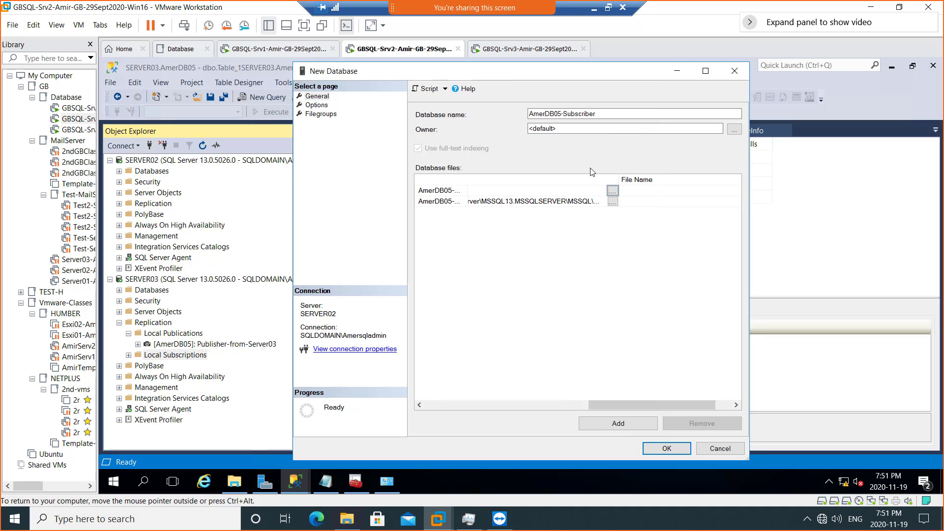
# - Put the AmerDB05-Subscriber log file in F:\Logs
pyautogui.click(612, 202)
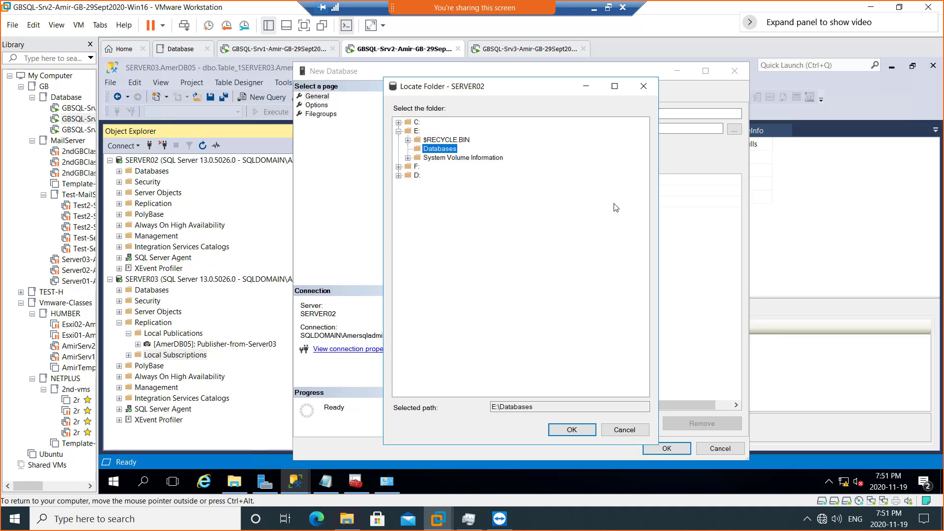
pyautogui.click(399, 167)
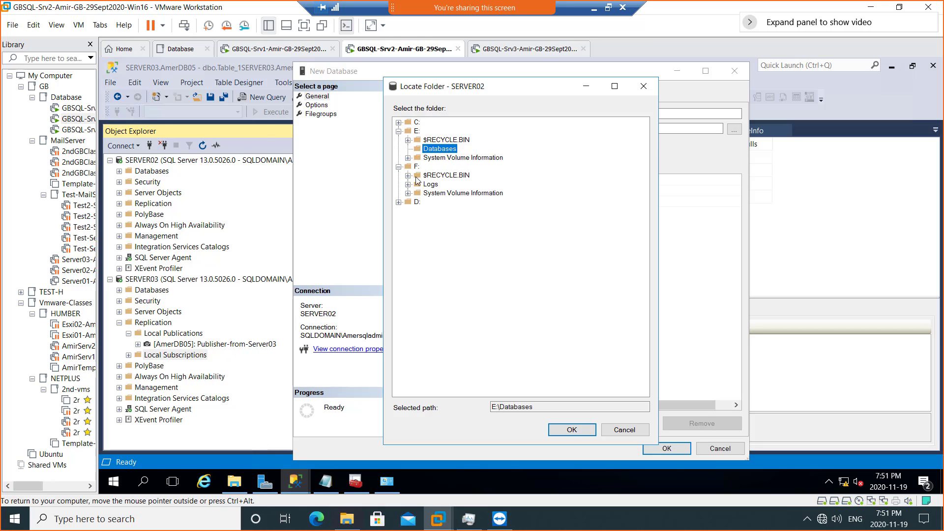
pyautogui.click(430, 186)
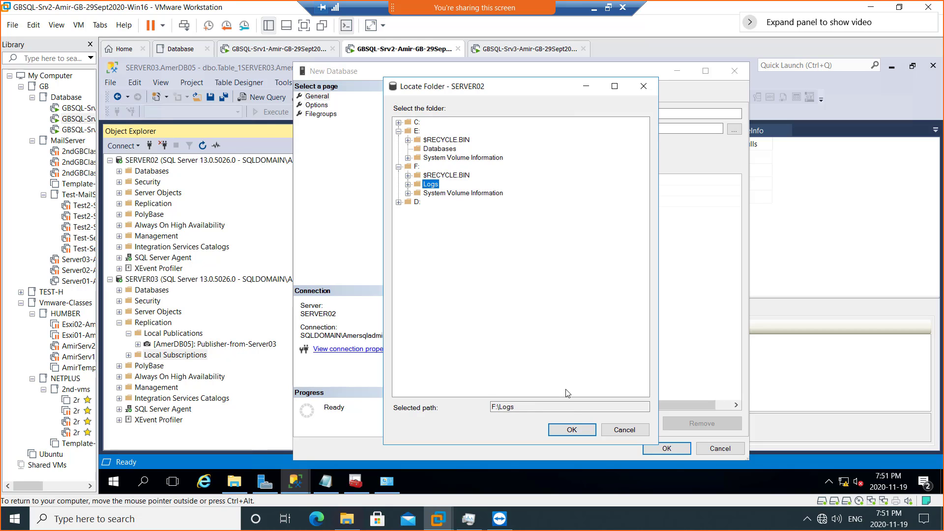
pyautogui.click(571, 430)
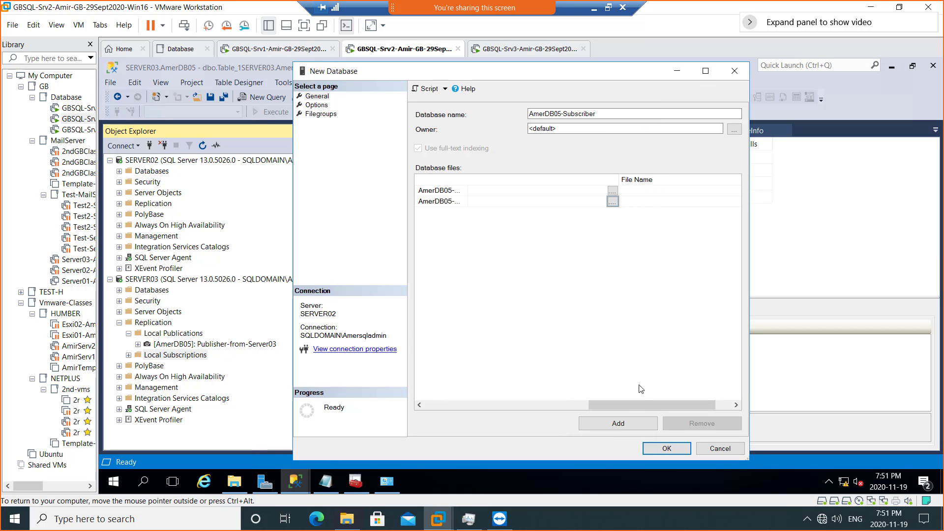
pyautogui.moveTo(633, 403); pyautogui.dragTo(463, 398)
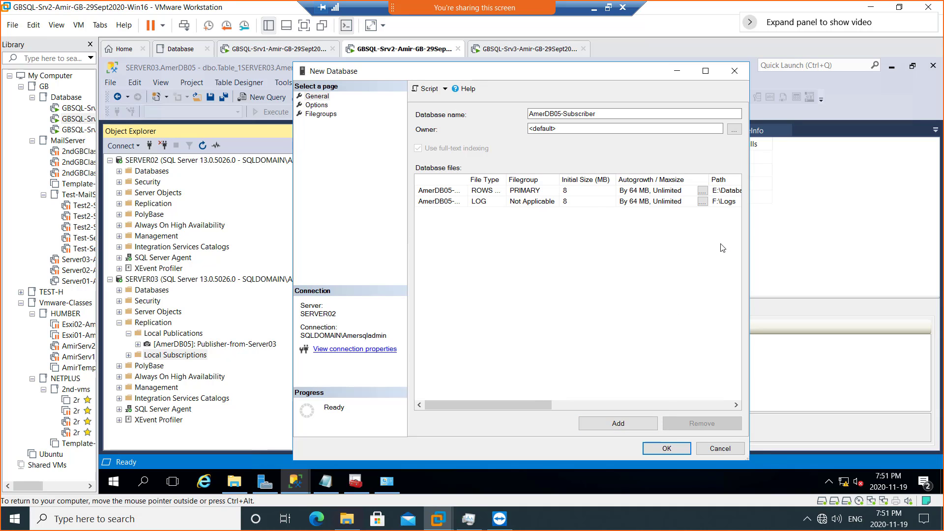
# - Confirm the New Database dialog so AmerDB05-Subscriber becomes SERVER02's subscription database
pyautogui.click(668, 449)
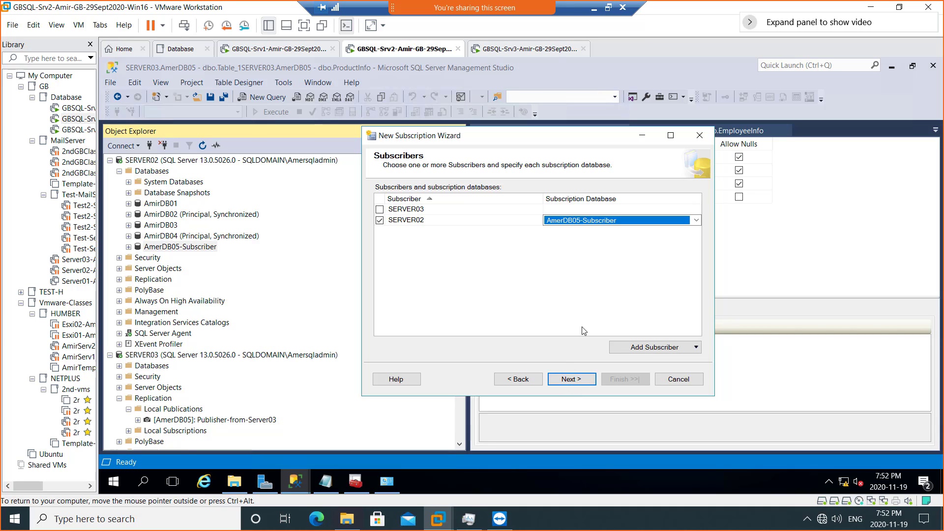
# - Run SERVER02's Distribution Agent under the SQLDomain admin account, entering and confirming its password
pyautogui.click(579, 377)
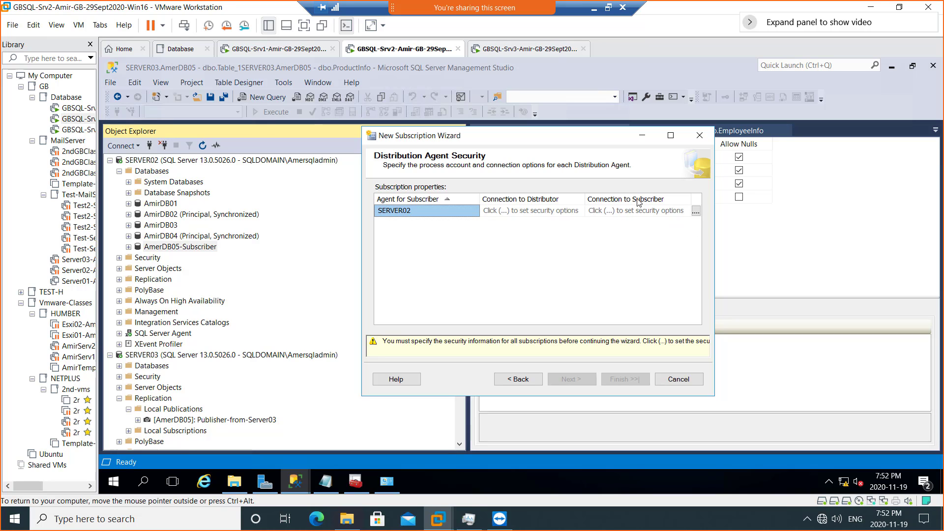
pyautogui.click(696, 212)
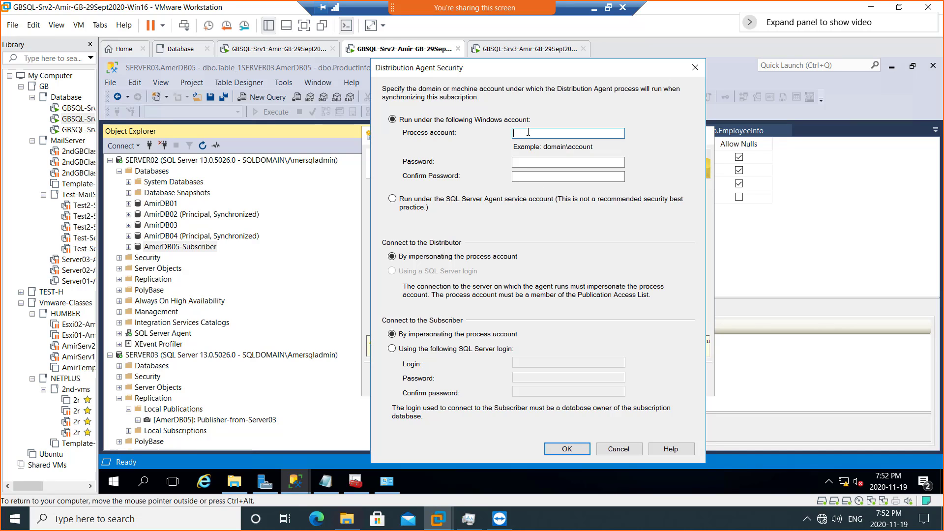
pyautogui.write('SQLDomain\\AmerSQLAdmin')
pyautogui.press('Tab')
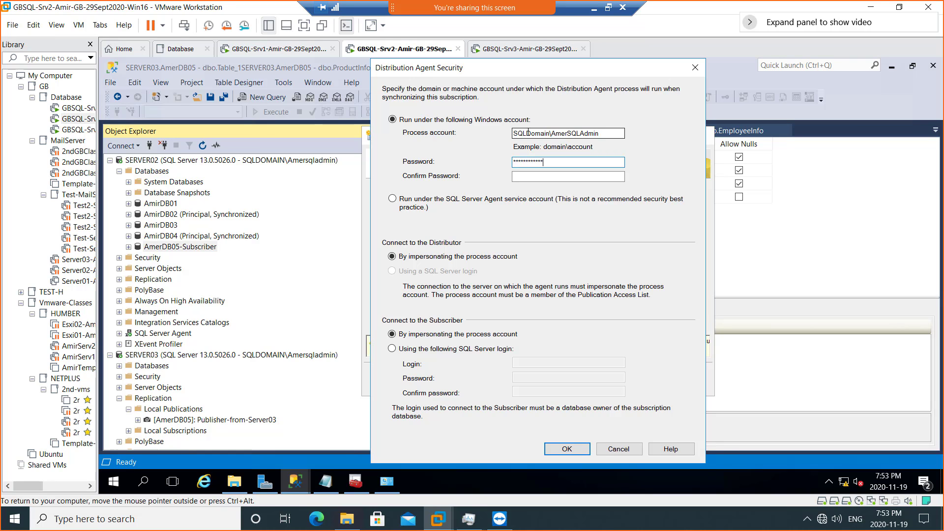
pyautogui.press('Tab')
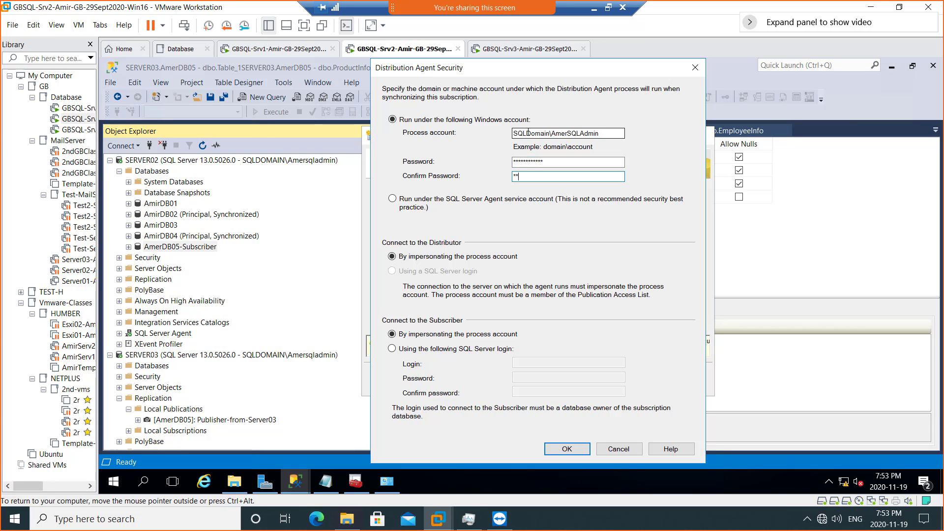
pyautogui.write('************')
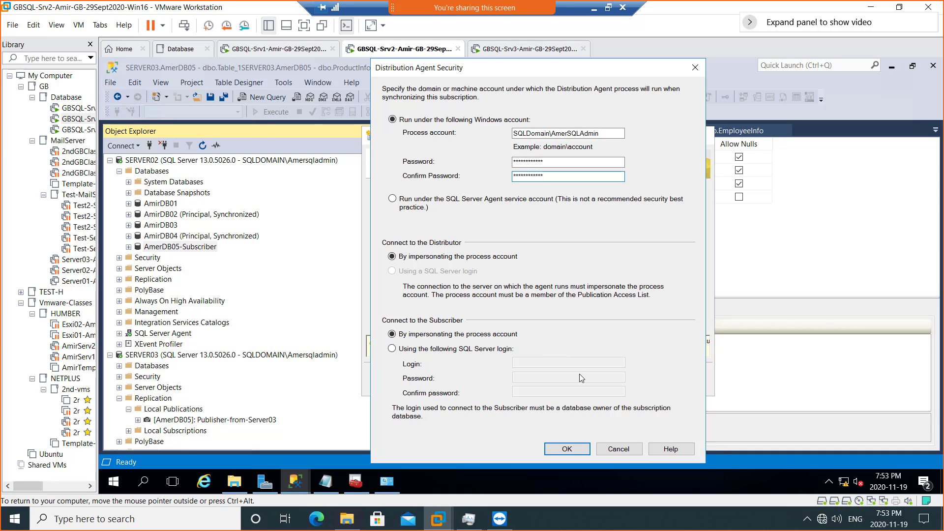
pyautogui.click(563, 450)
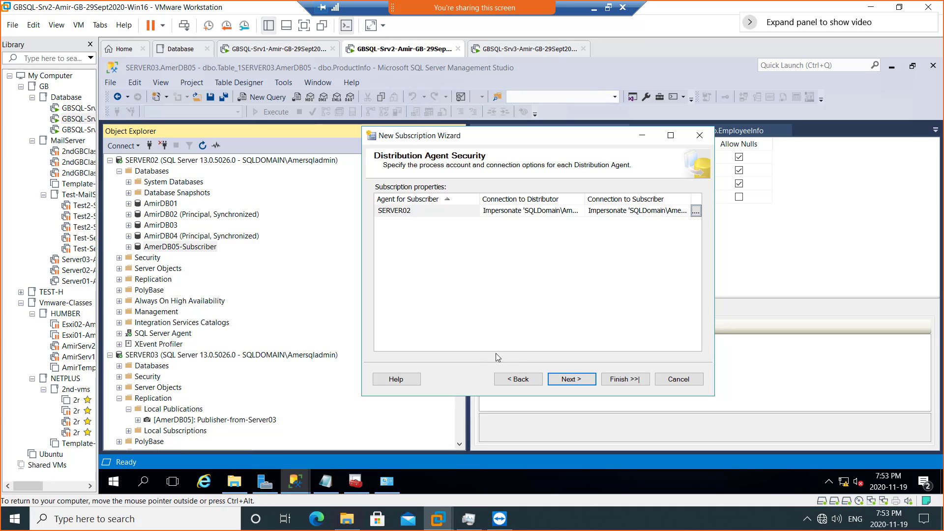
# - Advance from Distribution Agent Security to the Synchronization Schedule page
pyautogui.click(570, 380)
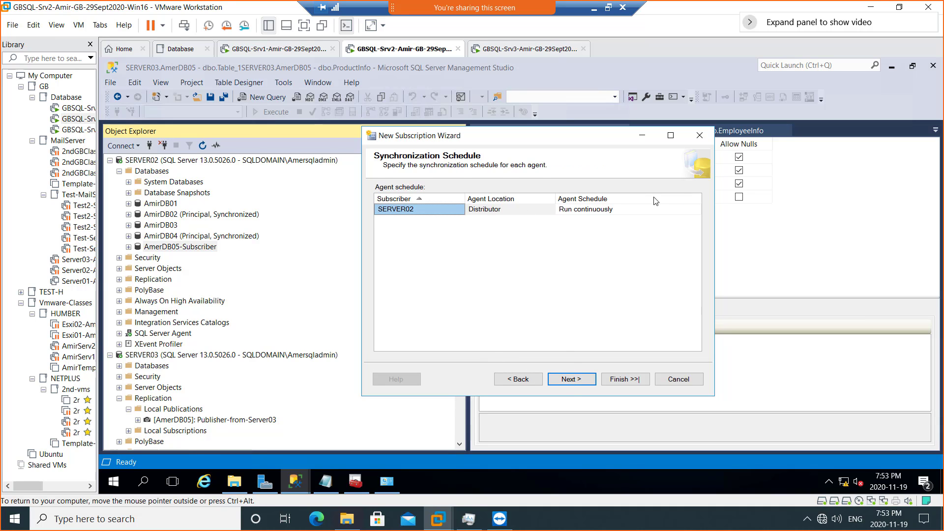
# - Keep SERVER02's agent schedule set to Run continuously
pyautogui.click(675, 212)
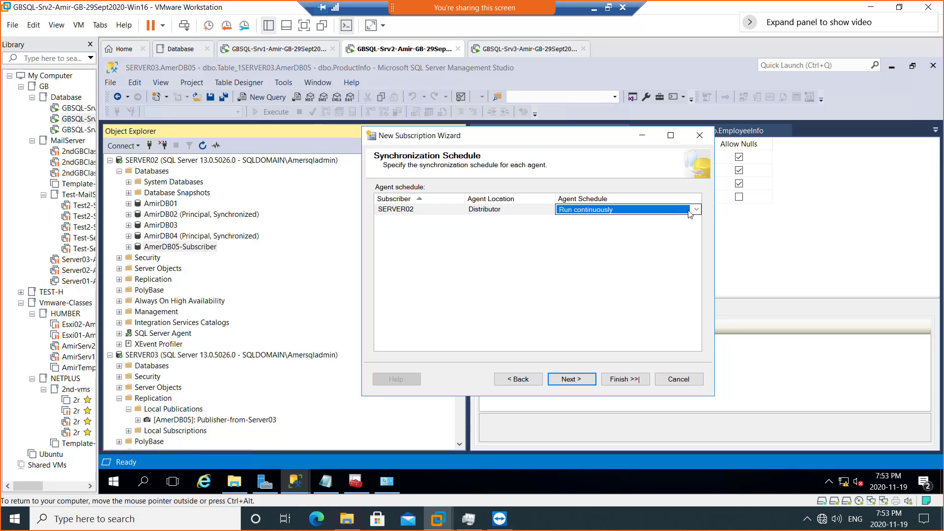
pyautogui.click(696, 210)
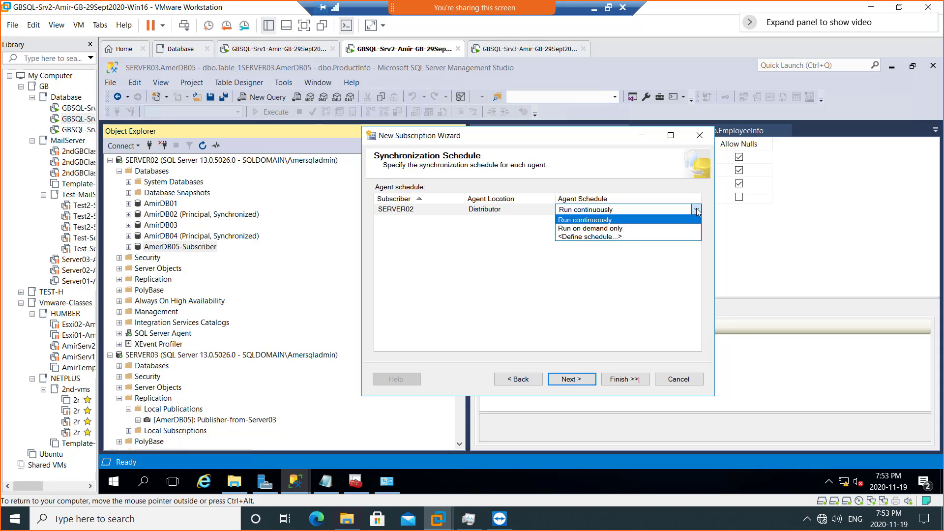
pyautogui.click(696, 212)
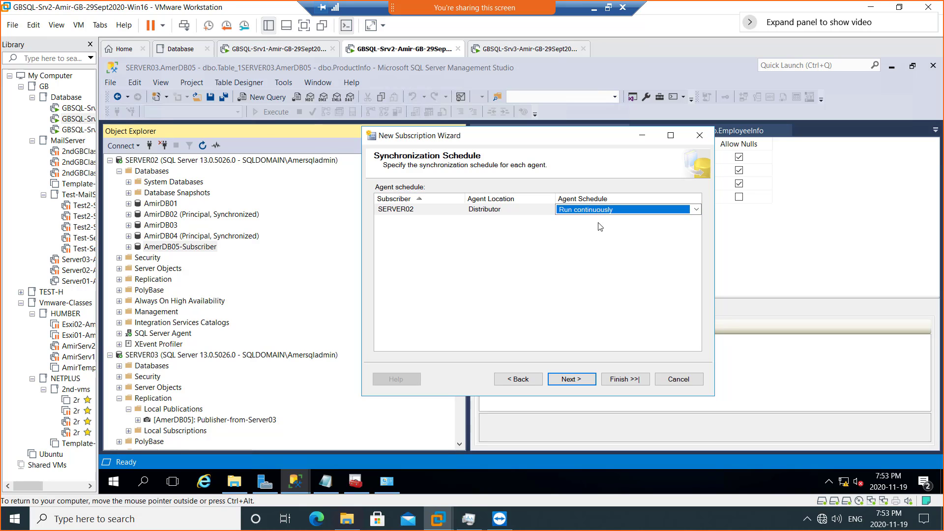
# - Advance to Initialize Subscriptions and set the SERVER02 subscription to initialize Immediately
pyautogui.click(570, 380)
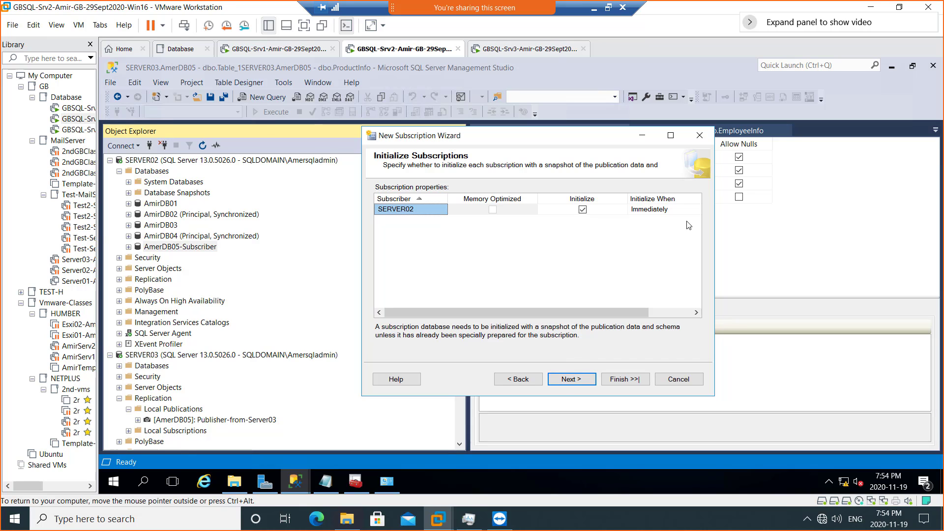
pyautogui.click(696, 210)
pyautogui.click(696, 209)
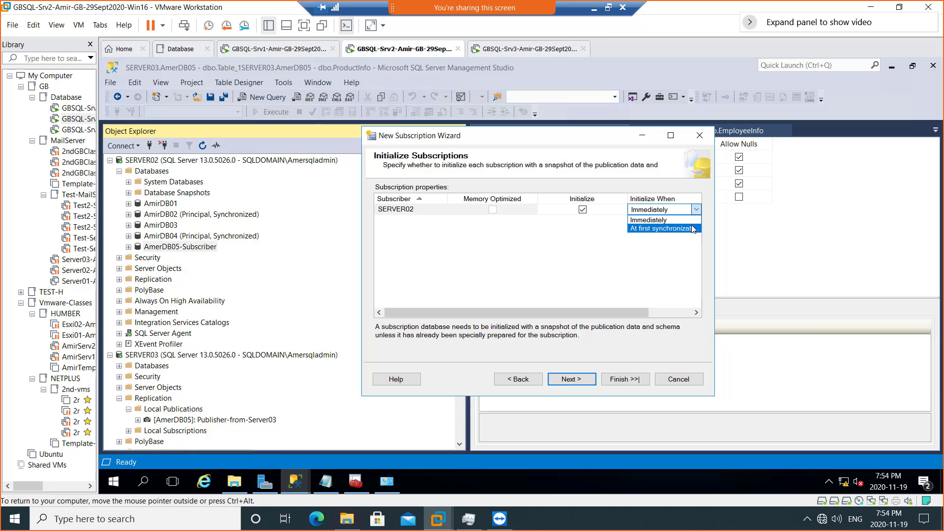
pyautogui.click(693, 220)
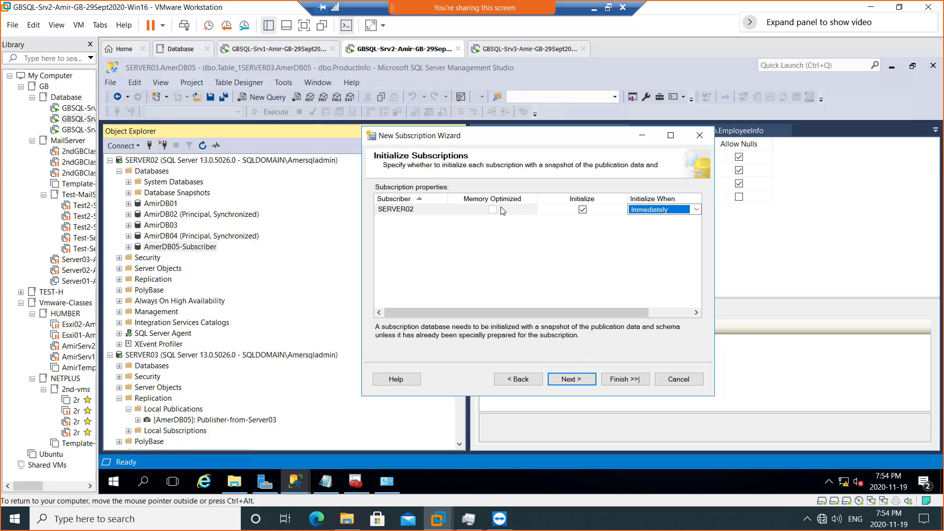
# - Keep 'Create the subscription(s)' checked and advance to the Complete the Wizard summary
pyautogui.click(569, 385)
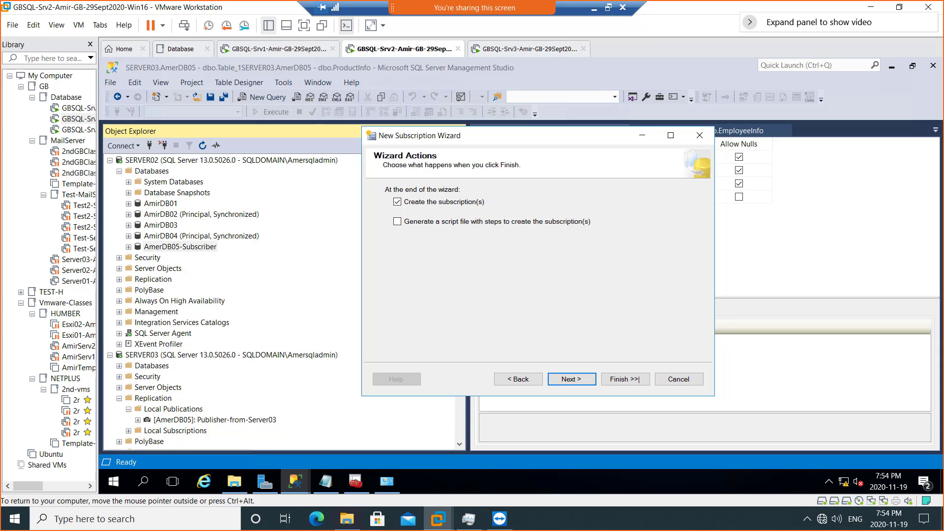
pyautogui.click(574, 386)
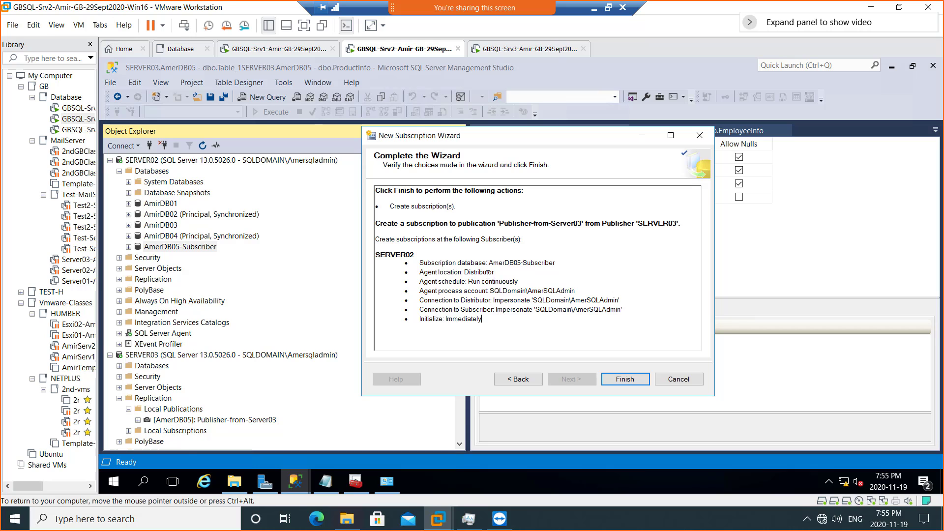
# - Leave full screen and snip the wizard summary as a screenshot
pyautogui.click(608, 7)
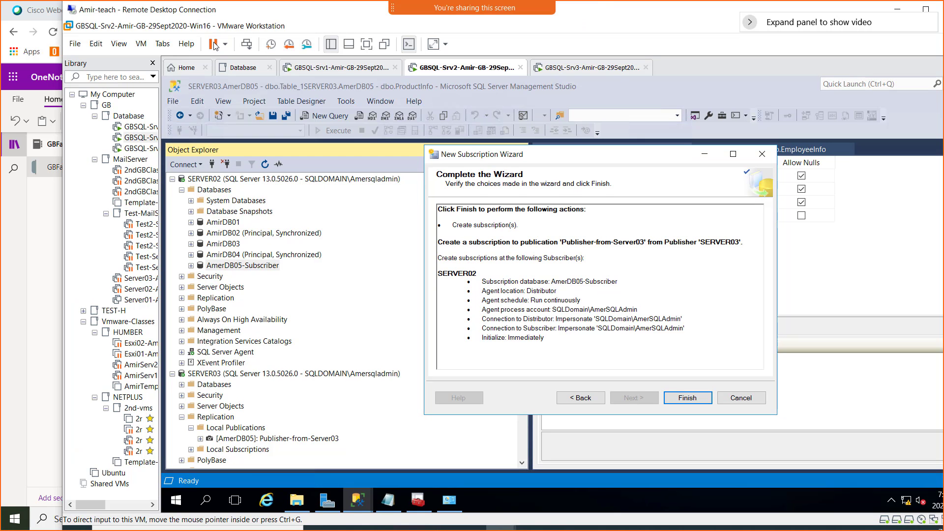
pyautogui.press('super+shift+s')
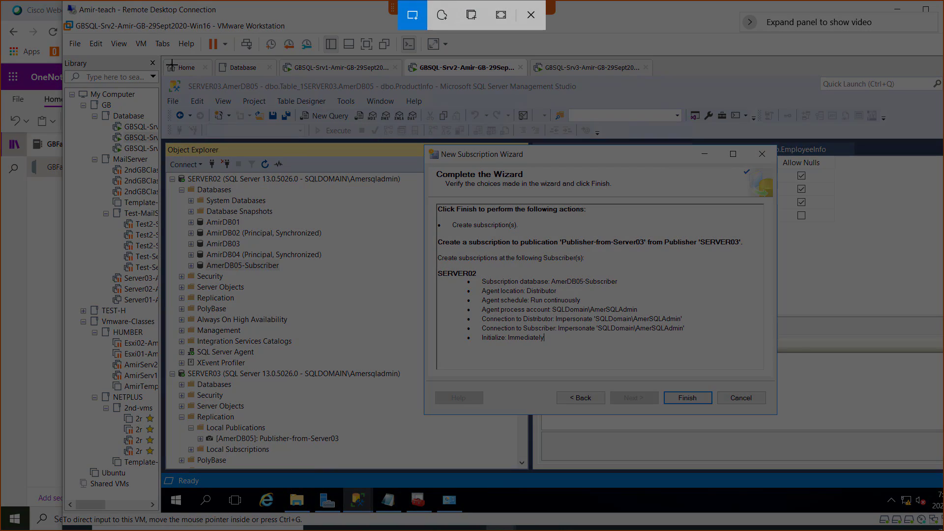
pyautogui.moveTo(165, 58); pyautogui.dragTo(803, 438)
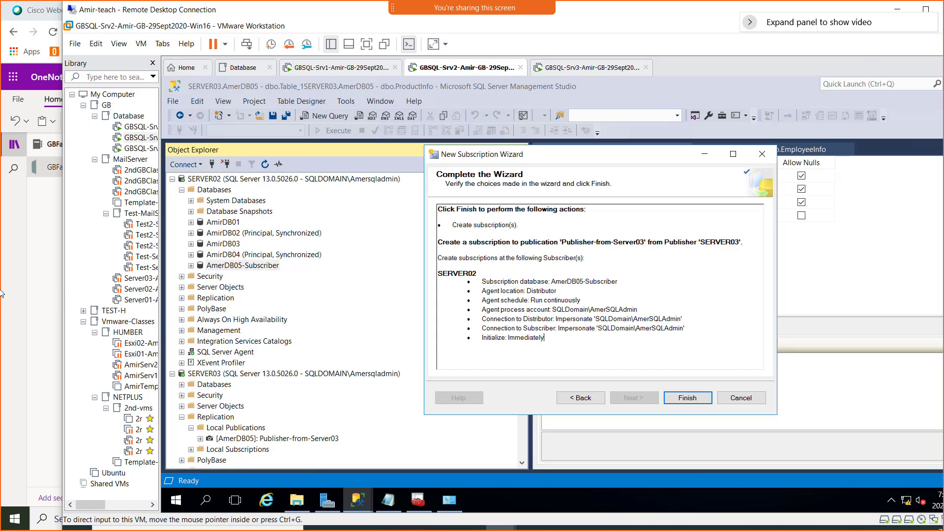
# - In OneNote, add 'Screenshot 5 = Subscriber being created on Server02' with the screenshot pasted below
pyautogui.click(12, 300)
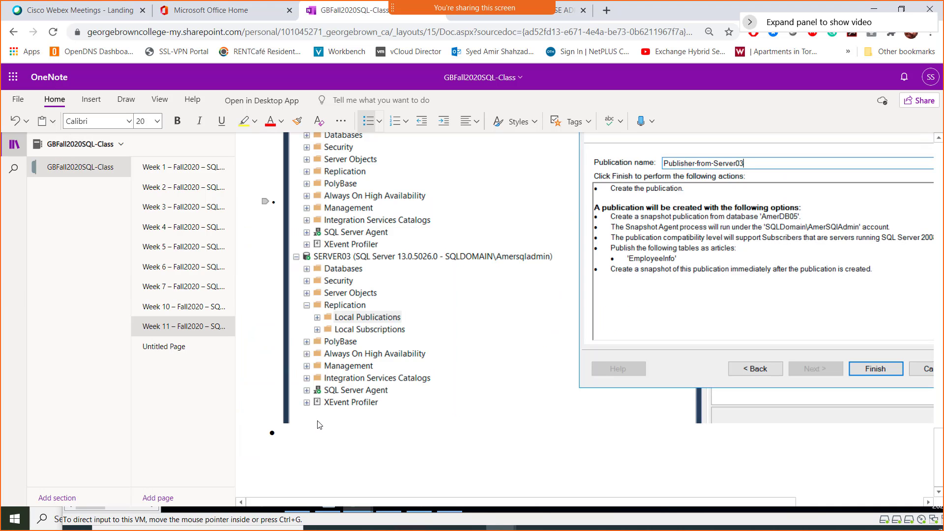
pyautogui.write('Screenshot 5 = ')
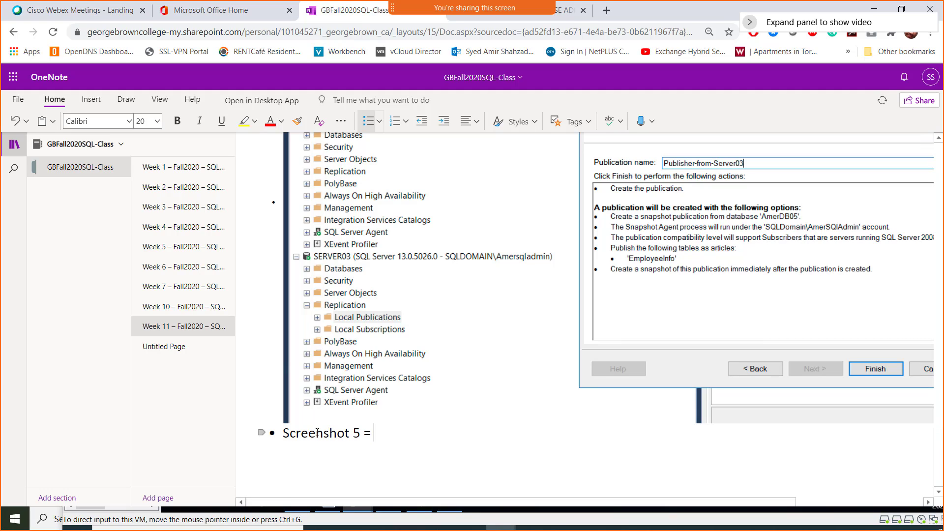
pyautogui.write('Subscriber being')
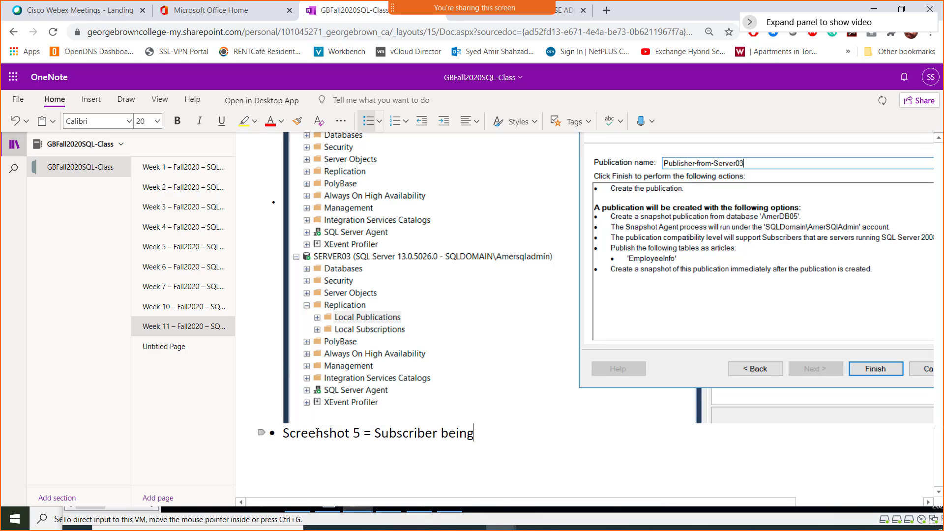
pyautogui.write(' created on Server02')
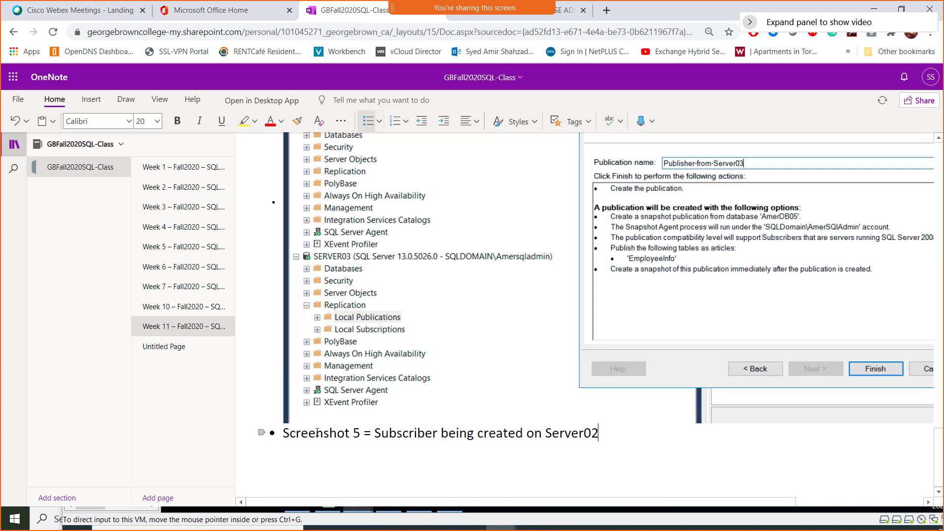
pyautogui.press('Return')
pyautogui.hotkey('ctrl', 'v')
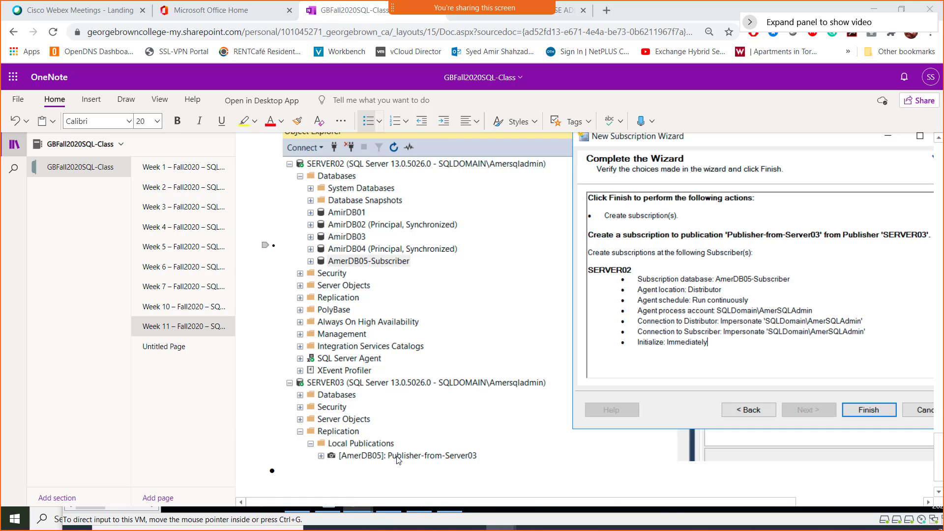
pyautogui.hotkey('alt', 'Tab')
pyautogui.hotkey('alt', 'Tab')
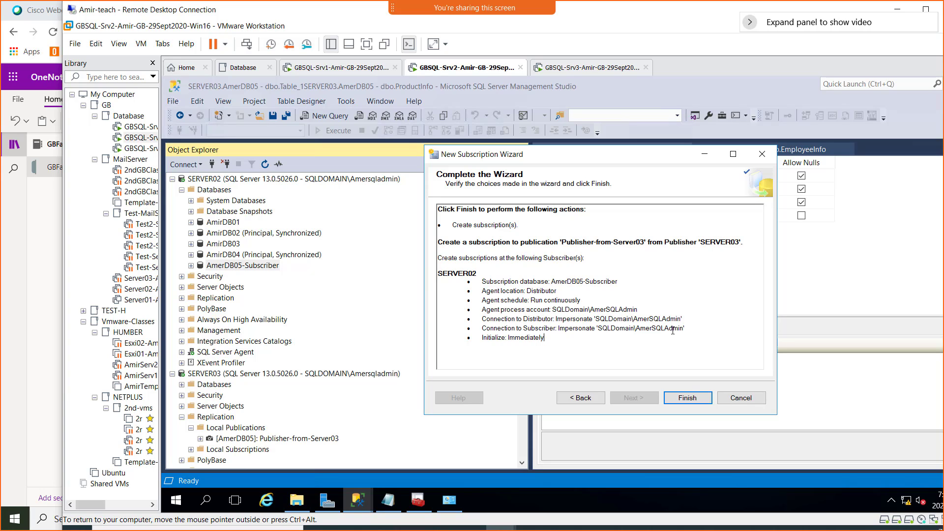
# - Finish the wizard to create the SERVER02 subscription and return the session to full screen
pyautogui.click(689, 398)
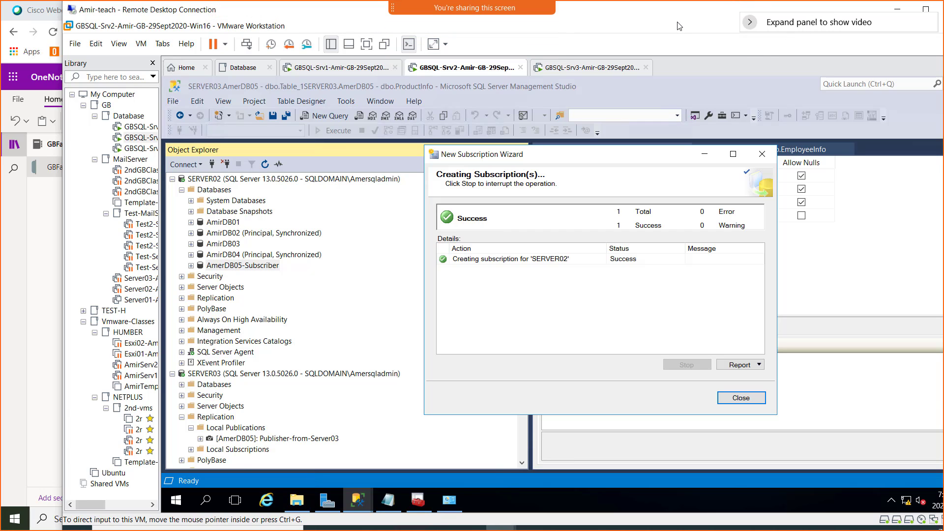
pyautogui.doubleClick(677, 24)
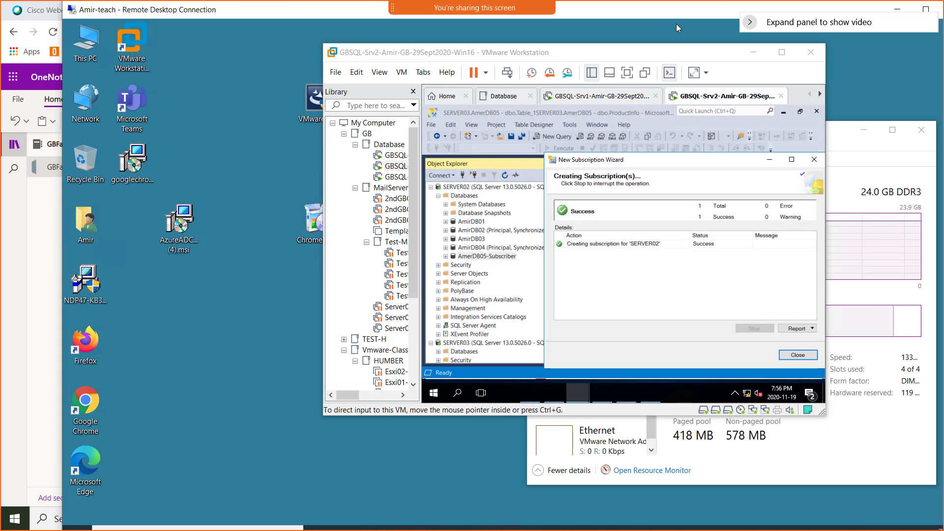
pyautogui.doubleClick(678, 52)
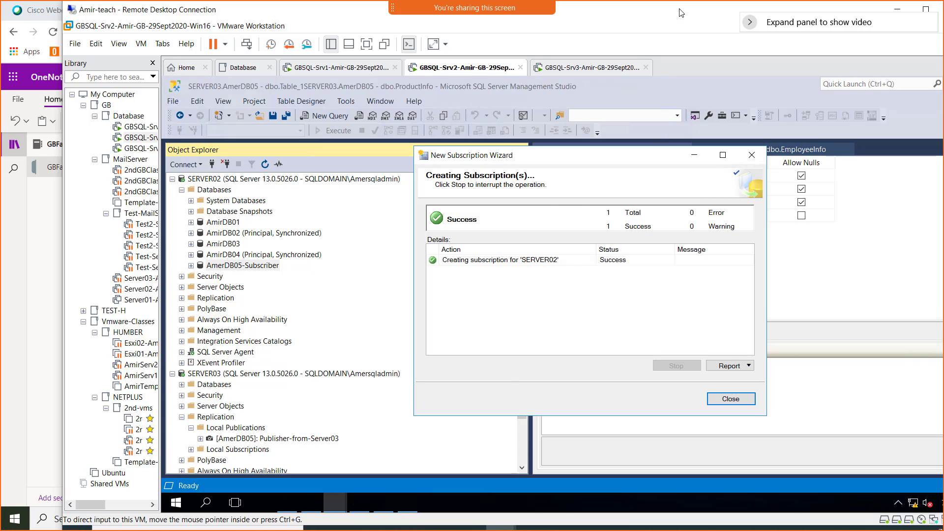
pyautogui.doubleClick(678, 12)
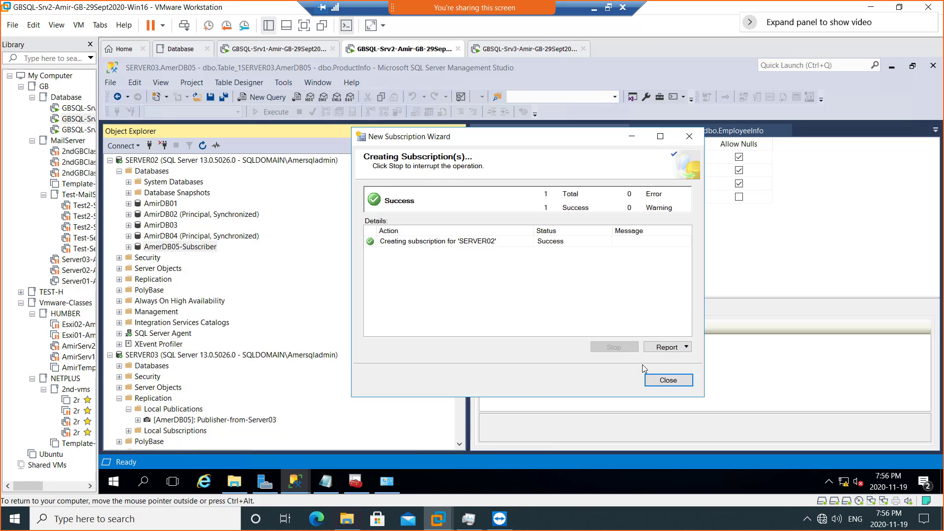
# - Close the completed wizard and refresh SERVER02 and SERVER03 in Object Explorer
pyautogui.click(669, 380)
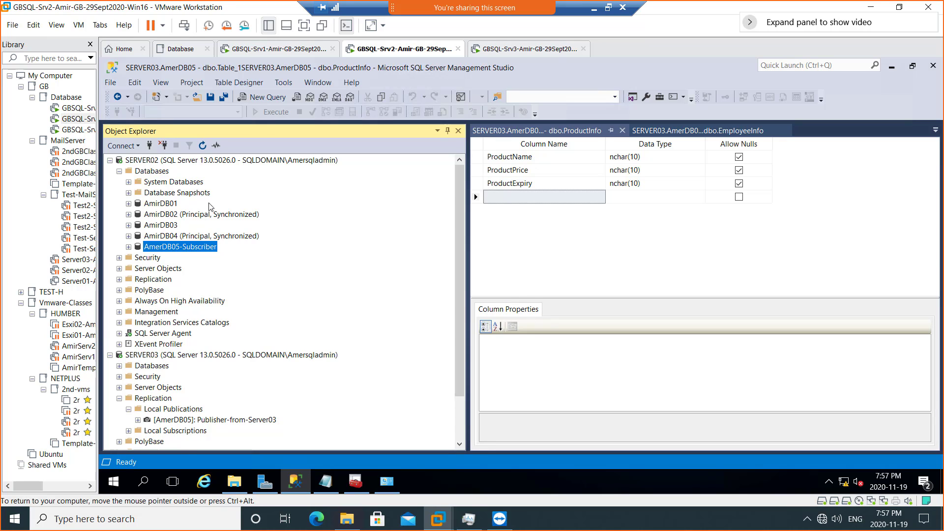
pyautogui.click(187, 160)
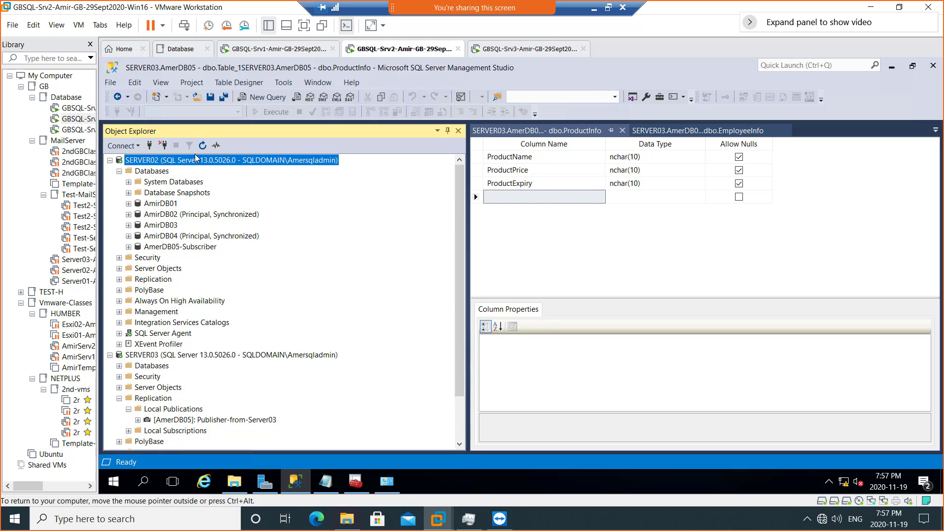
pyautogui.click(202, 145)
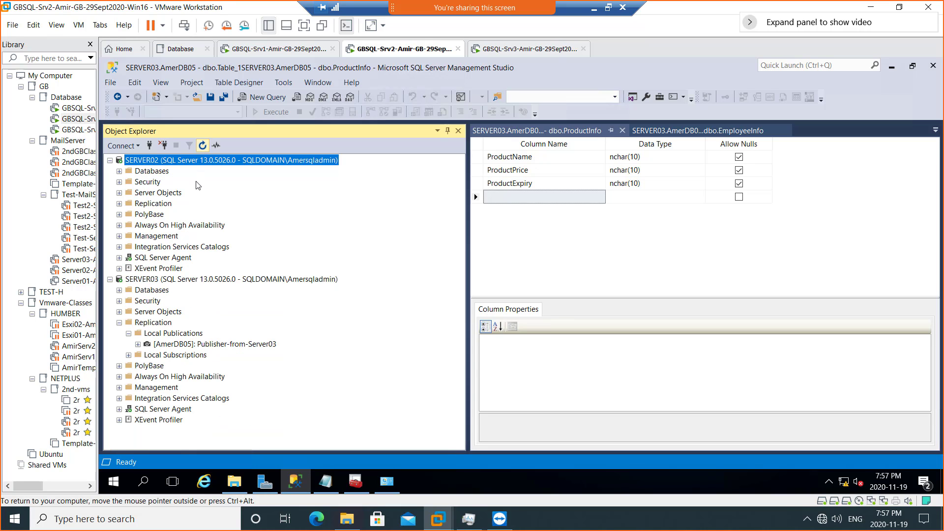
pyautogui.click(212, 279)
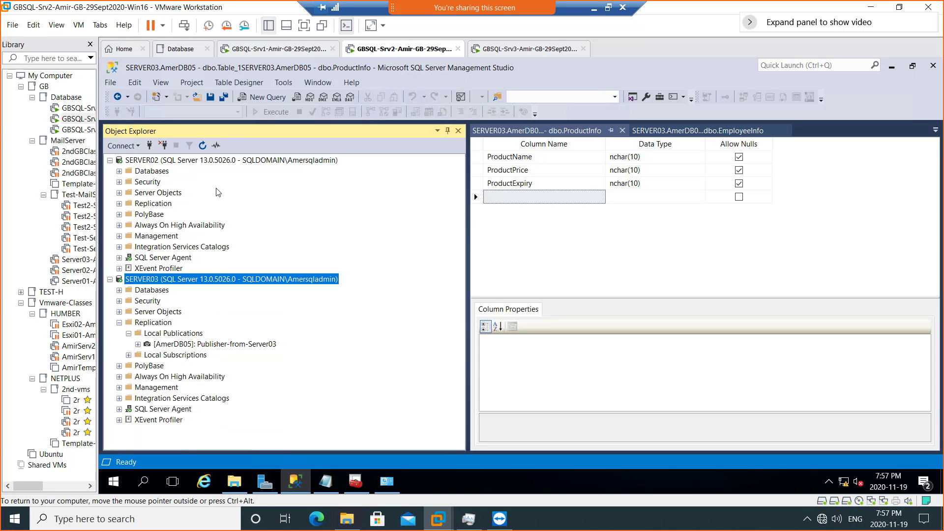
pyautogui.click(202, 146)
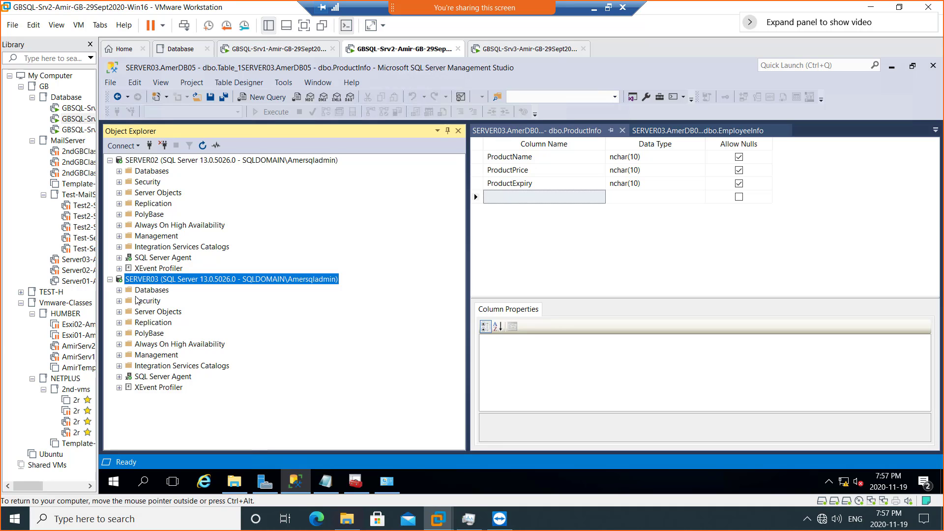
# - Expand SERVER03 > Replication > Local Publications > [AmerDB05] and select [SERVER02].[AmerDB05-Subscriber]
pyautogui.click(119, 323)
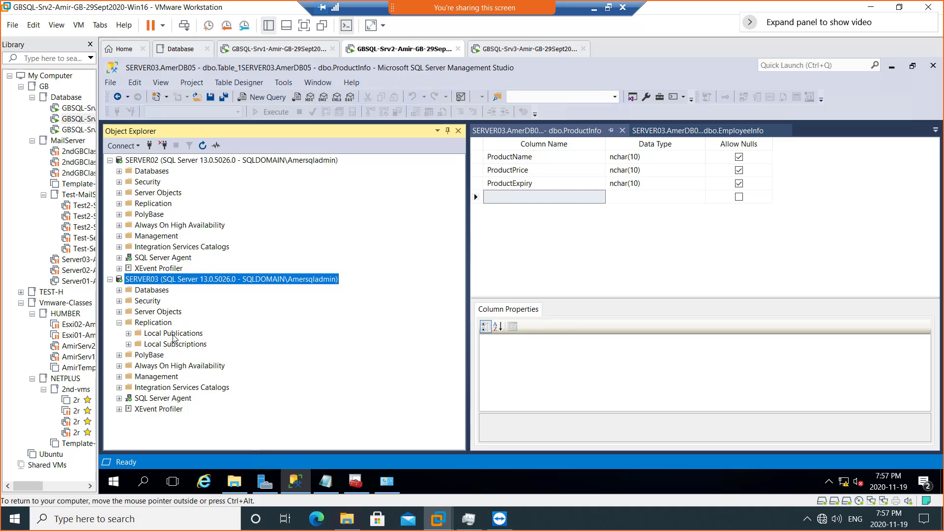
pyautogui.click(129, 334)
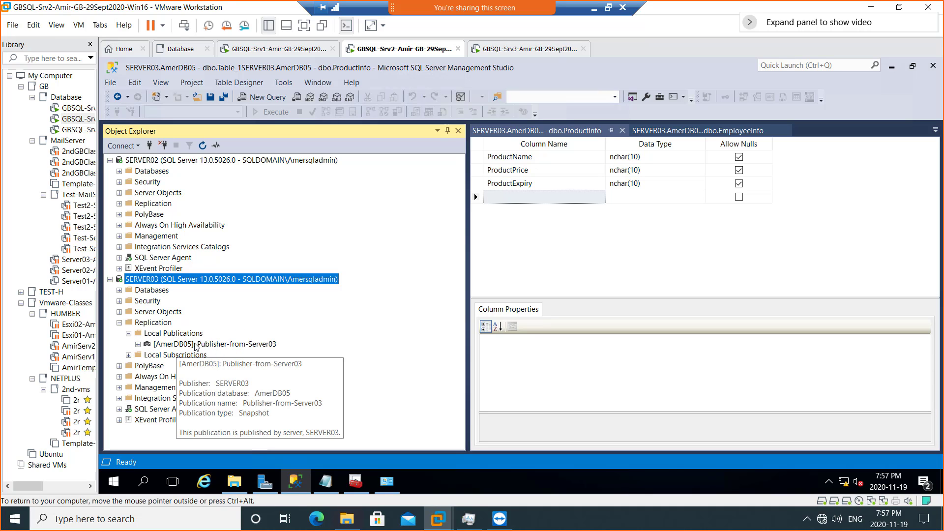
pyautogui.click(138, 344)
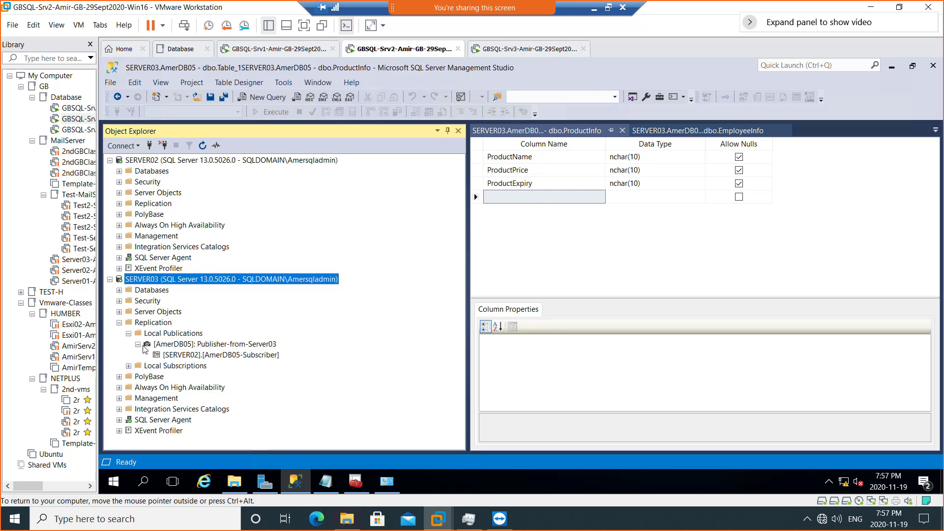
pyautogui.click(229, 357)
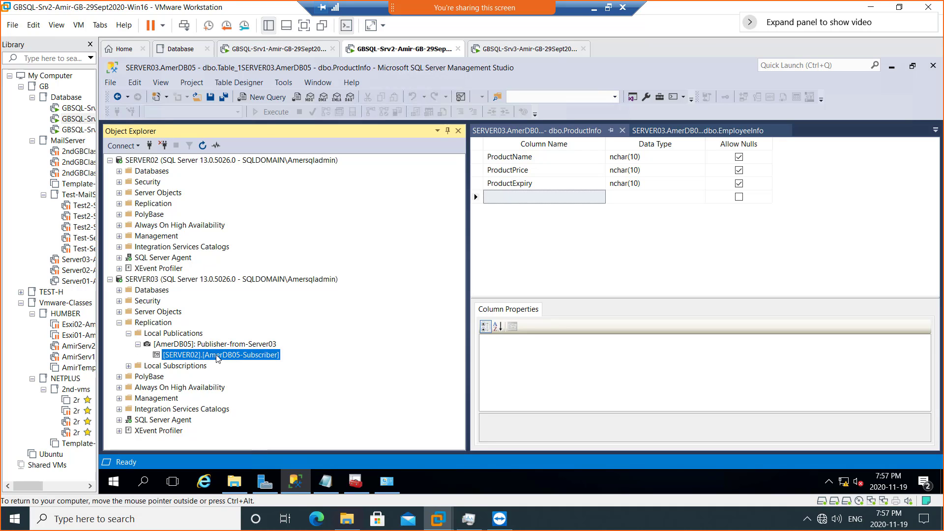
# - Open View Synchronization Status for the [SERVER02].[AmerDB05-Subscriber] subscription
pyautogui.rightClick(217, 358)
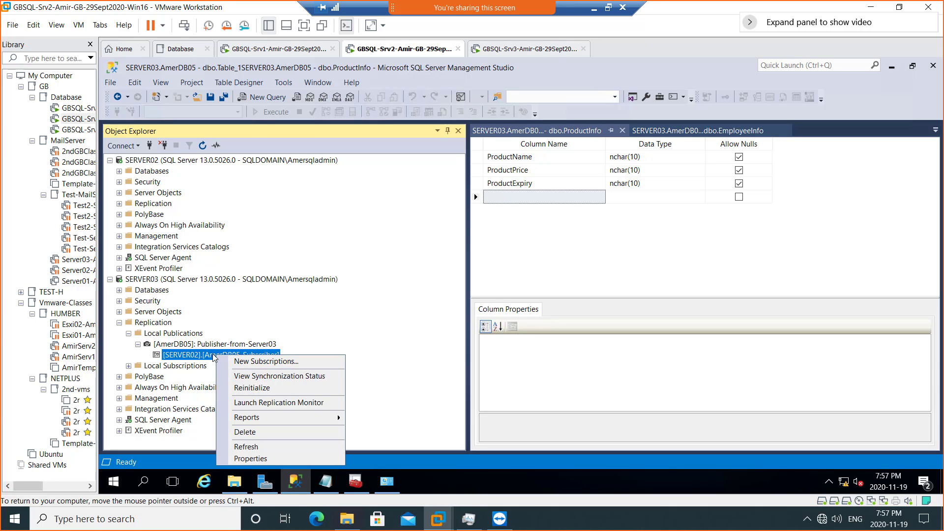
pyautogui.click(281, 376)
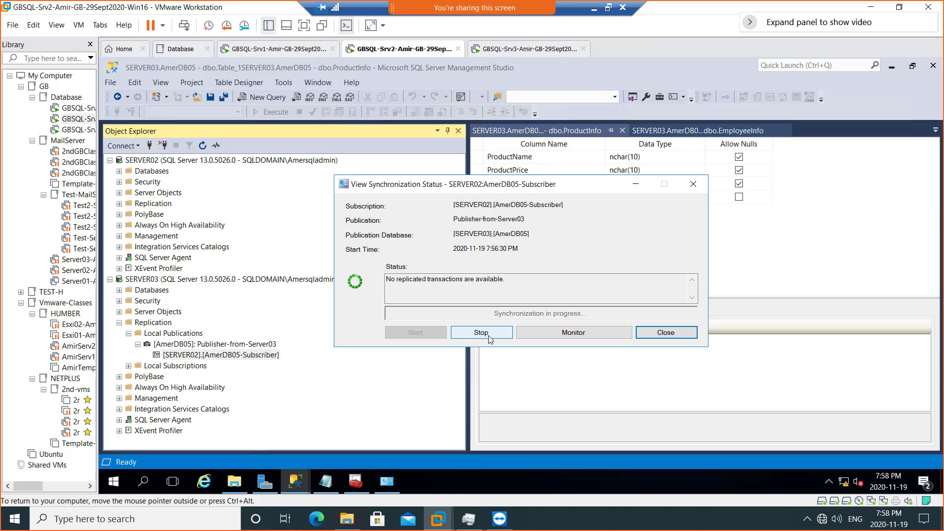
# - Launch Replication Monitor, list the AmerDB05 publication's subscriptions under SERVER03, and maximize it
pyautogui.click(575, 334)
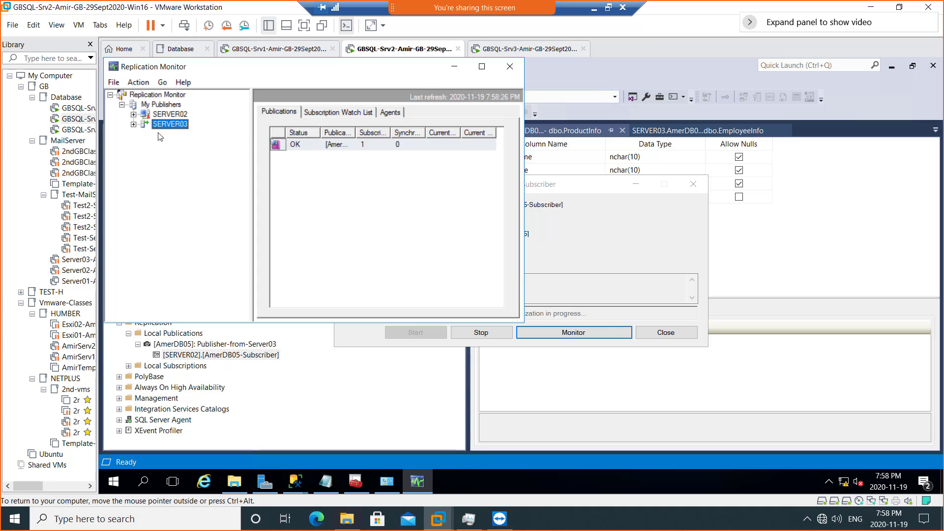
pyautogui.click(134, 125)
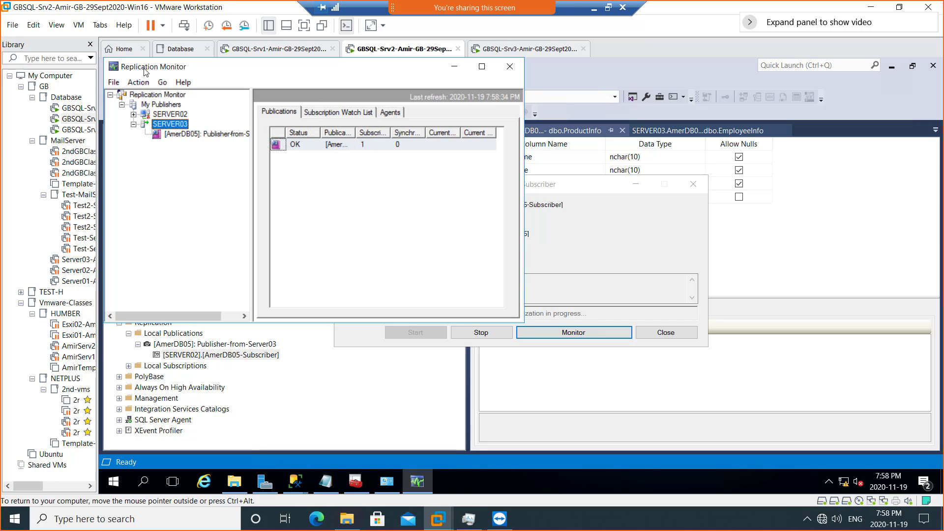
pyautogui.click(203, 134)
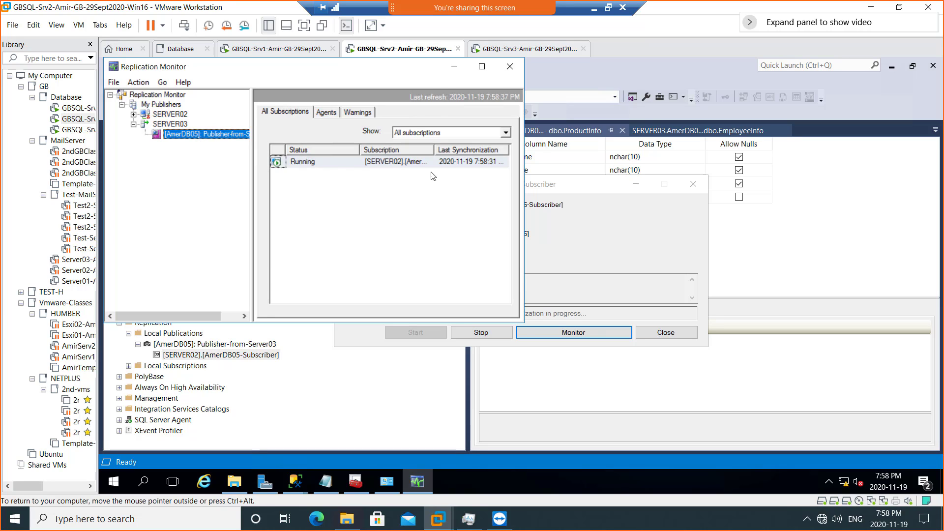
pyautogui.click(482, 66)
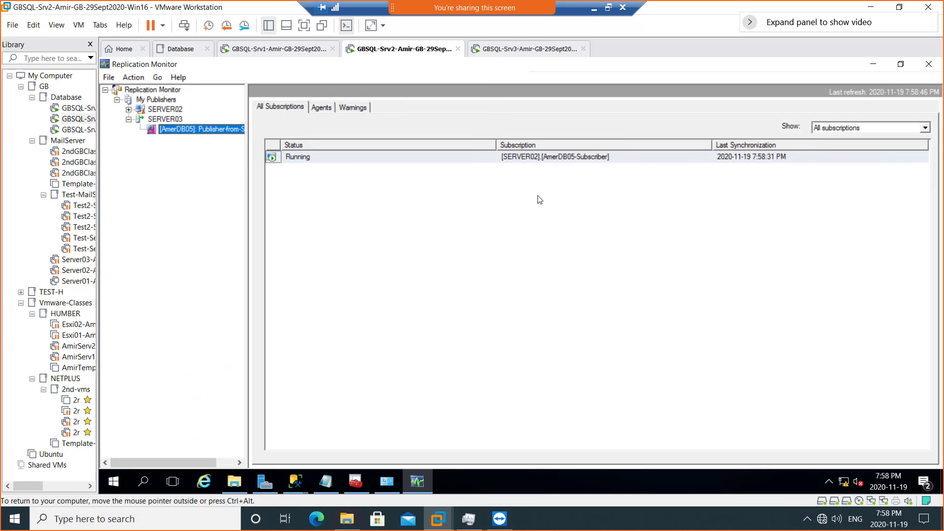
# - Review the running SERVER02 subscription's synchronization history, then close it
pyautogui.doubleClick(340, 157)
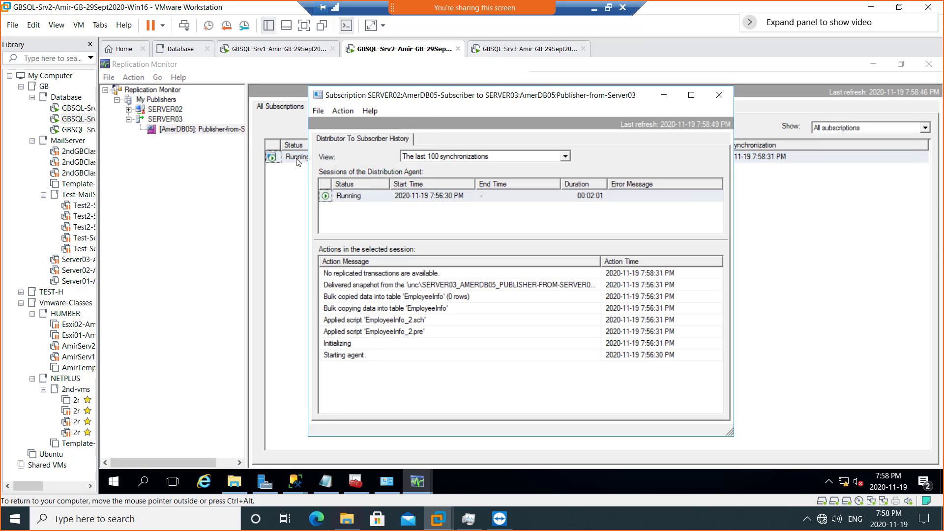
pyautogui.moveTo(479, 98); pyautogui.dragTo(600, 120)
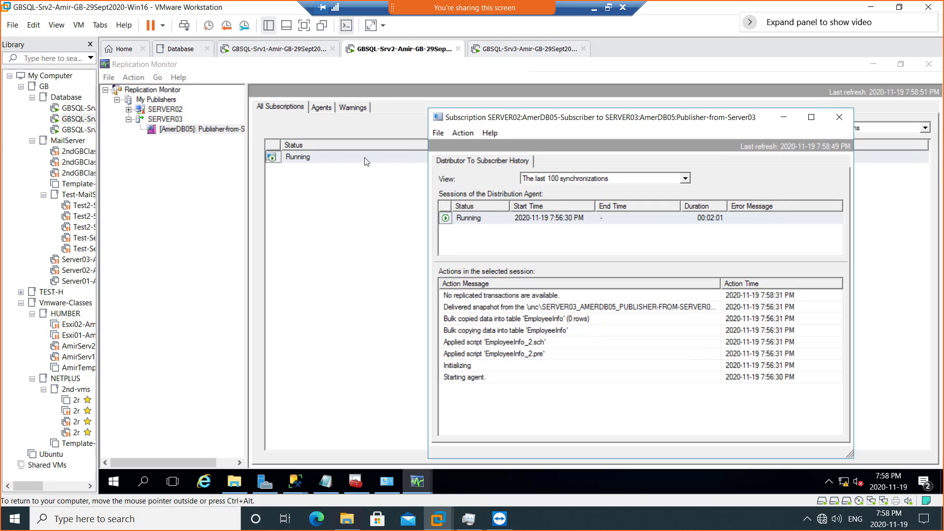
pyautogui.moveTo(608, 120); pyautogui.dragTo(536, 99)
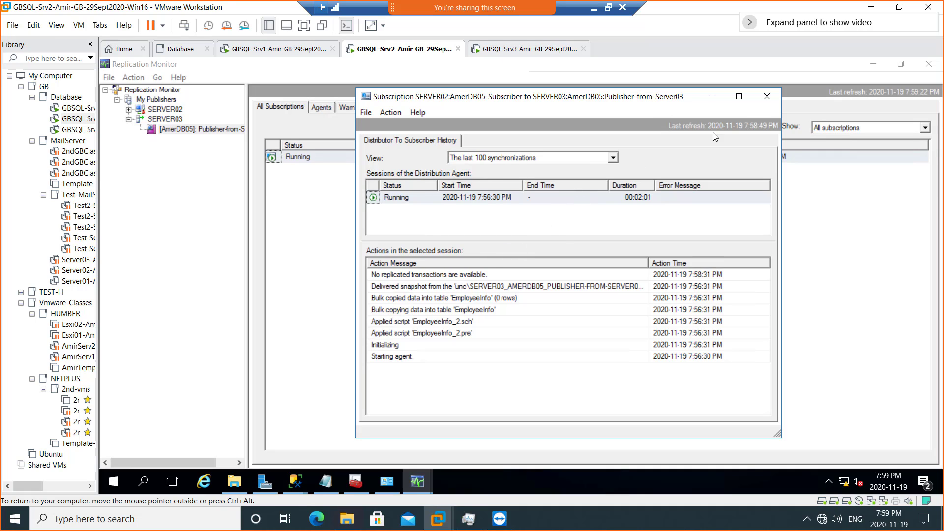
pyautogui.click(768, 98)
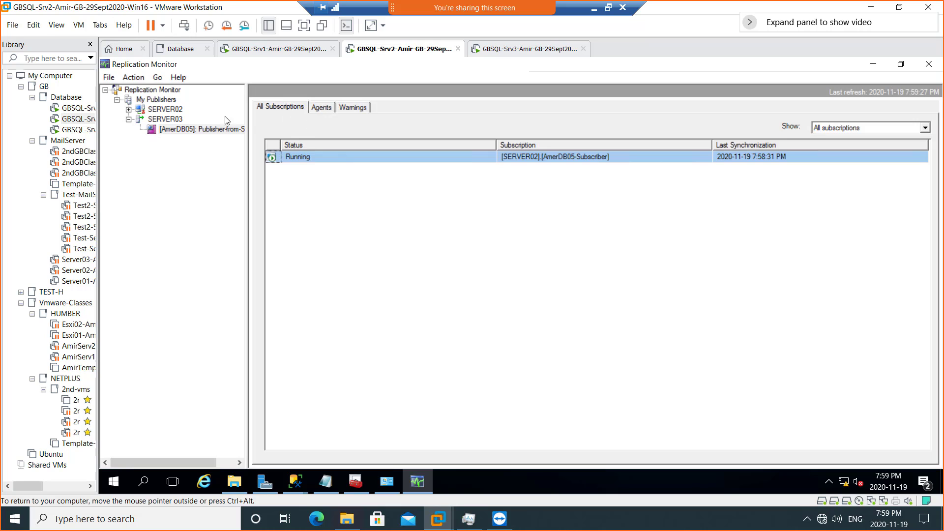
# - Close Replication Monitor and the status window, then expand SERVER02 > Replication > Local Subscriptions
pyautogui.click(929, 64)
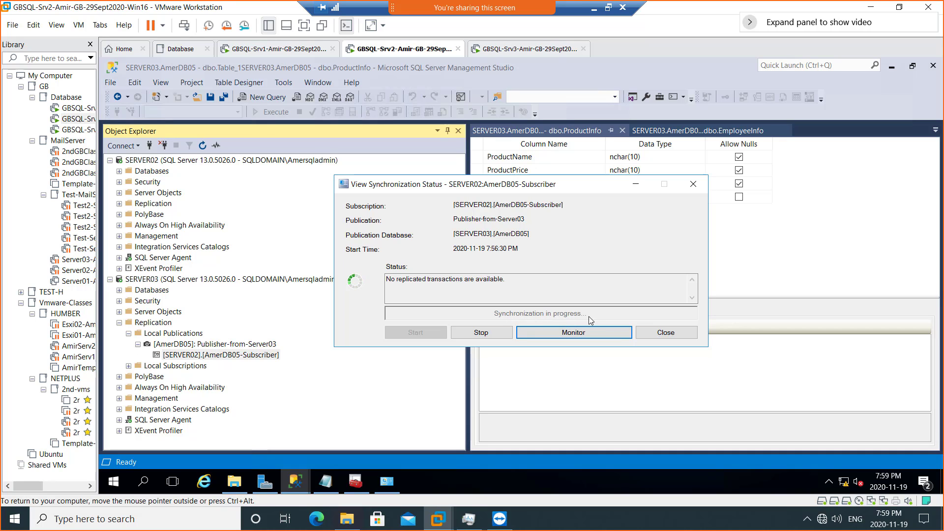
pyautogui.click(668, 334)
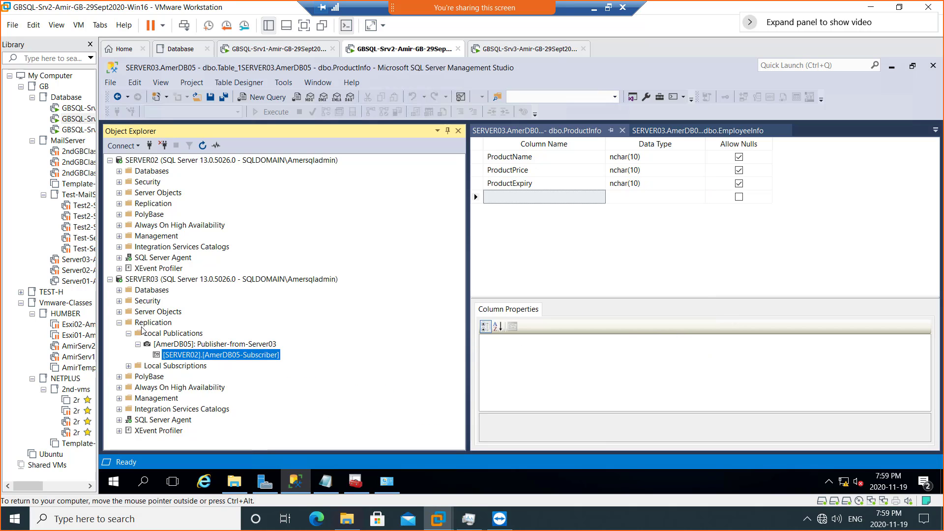
pyautogui.moveTo(189, 350)
pyautogui.click(154, 162)
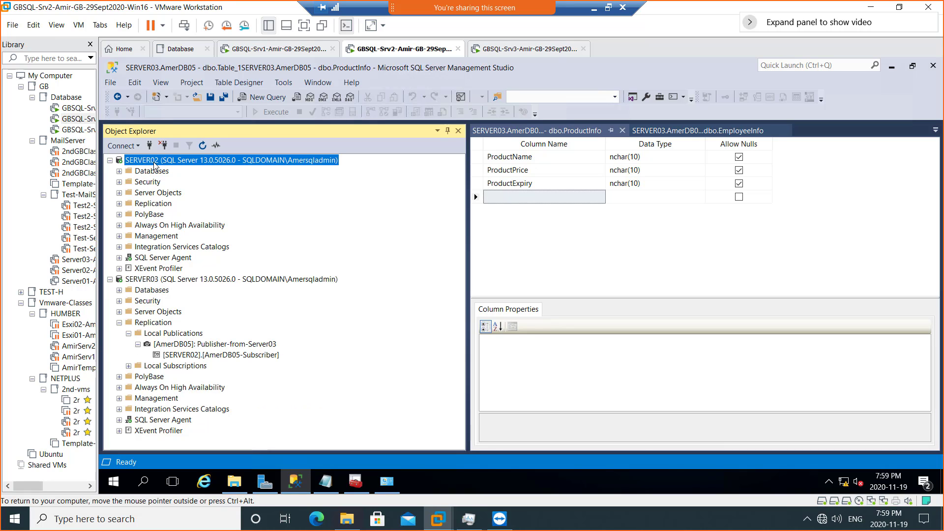
pyautogui.click(119, 204)
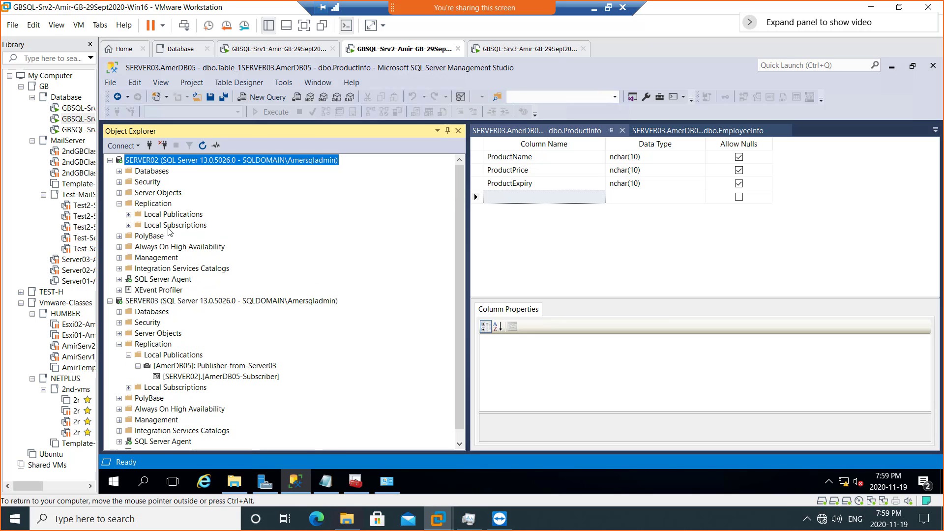
pyautogui.click(129, 226)
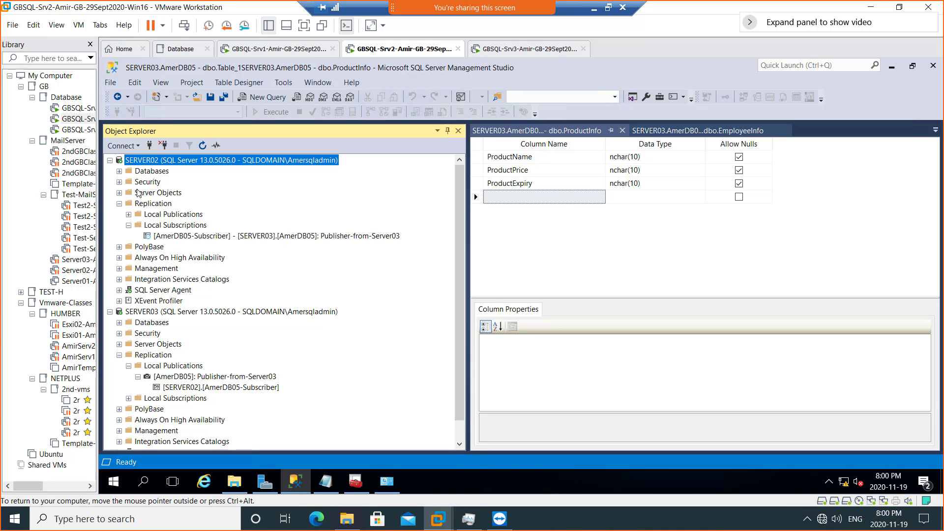
pyautogui.click(119, 172)
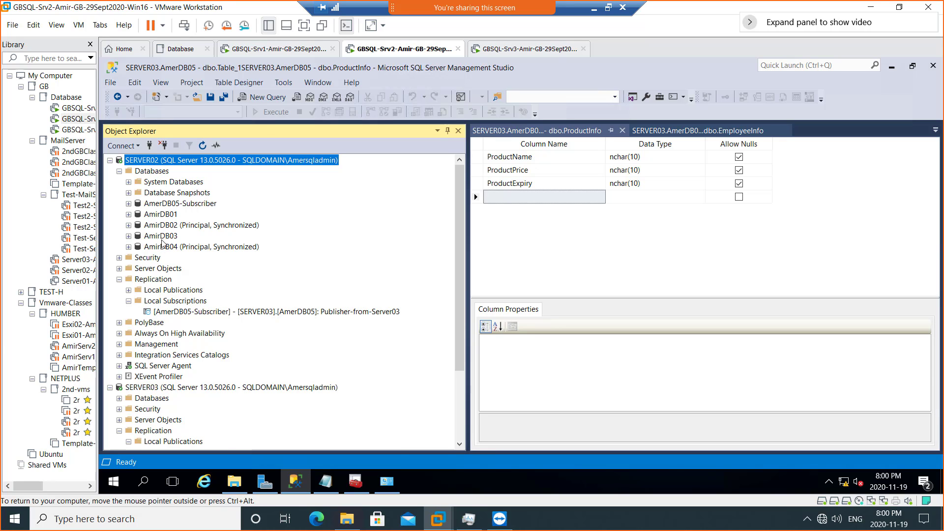
pyautogui.click(173, 205)
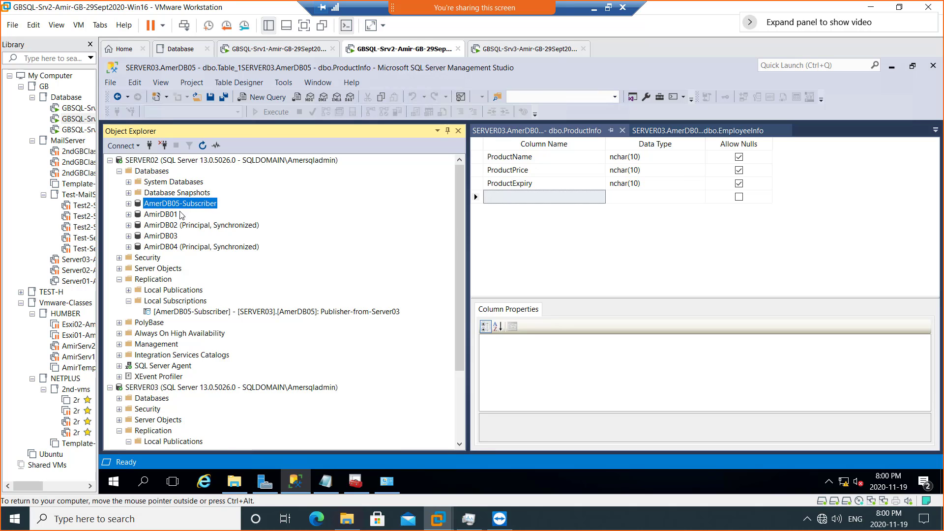
pyautogui.click(129, 203)
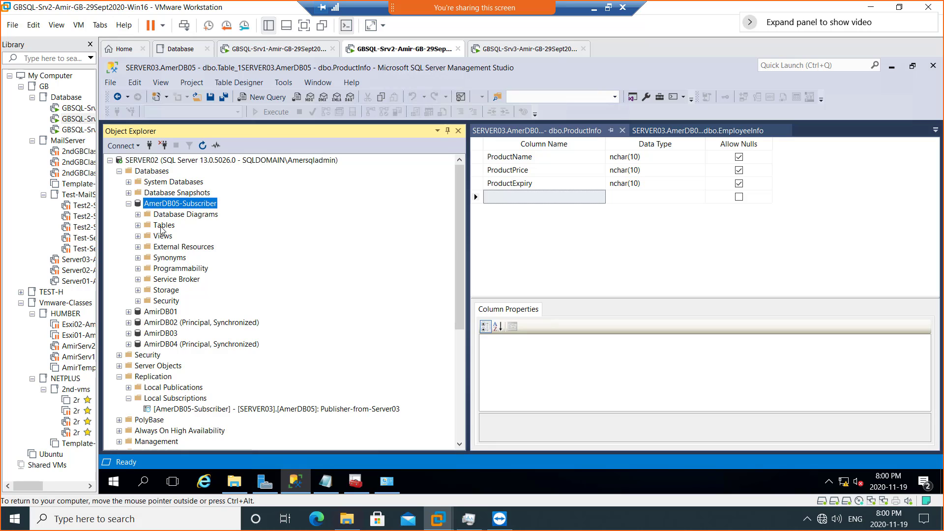
pyautogui.click(137, 225)
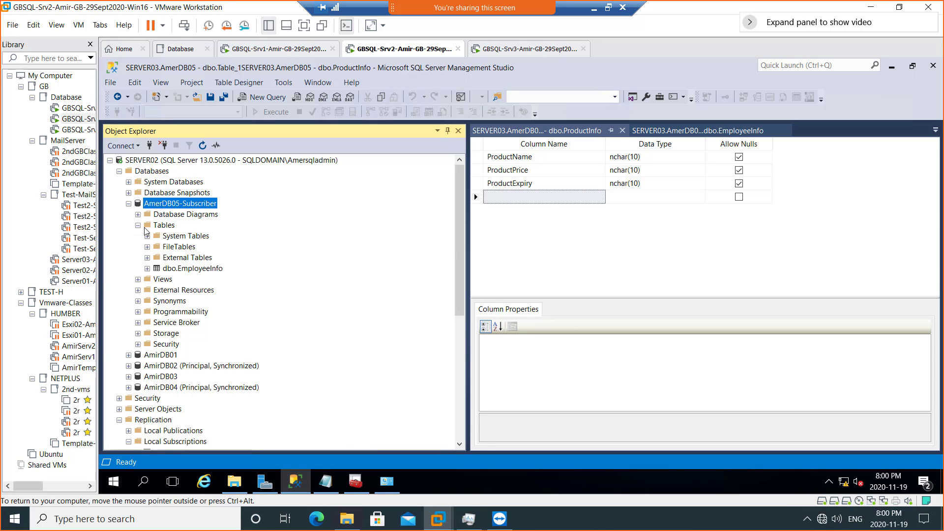
pyautogui.click(193, 269)
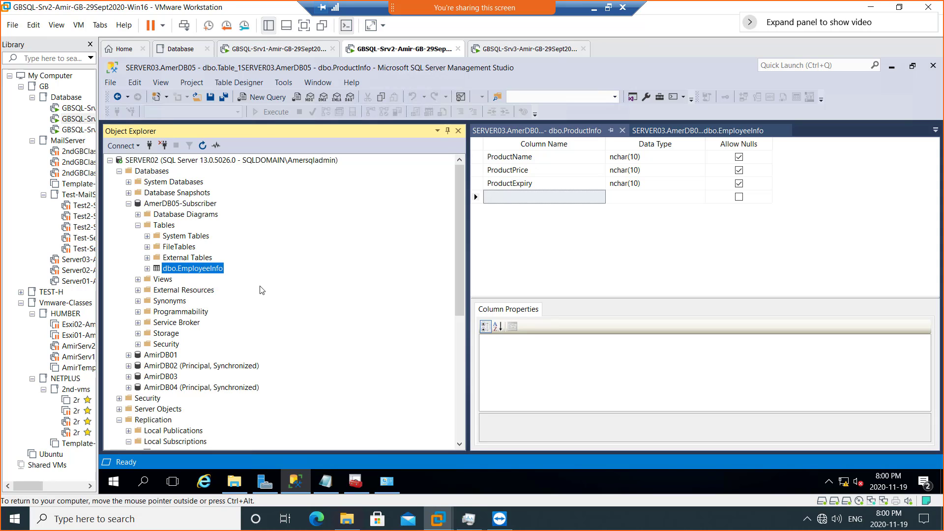
pyautogui.moveTo(457, 252); pyautogui.dragTo(456, 305)
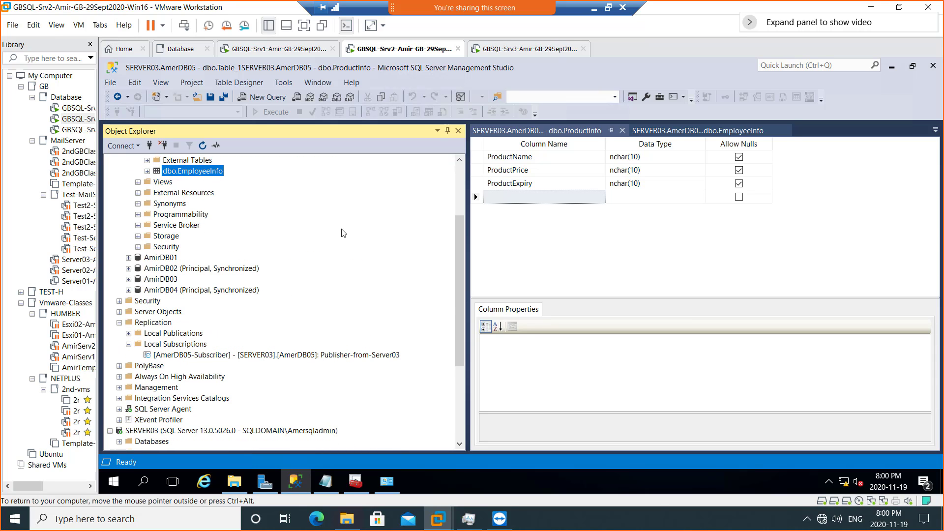
pyautogui.moveTo(462, 276); pyautogui.dragTo(463, 314)
pyautogui.scroll(1, 442, 228)
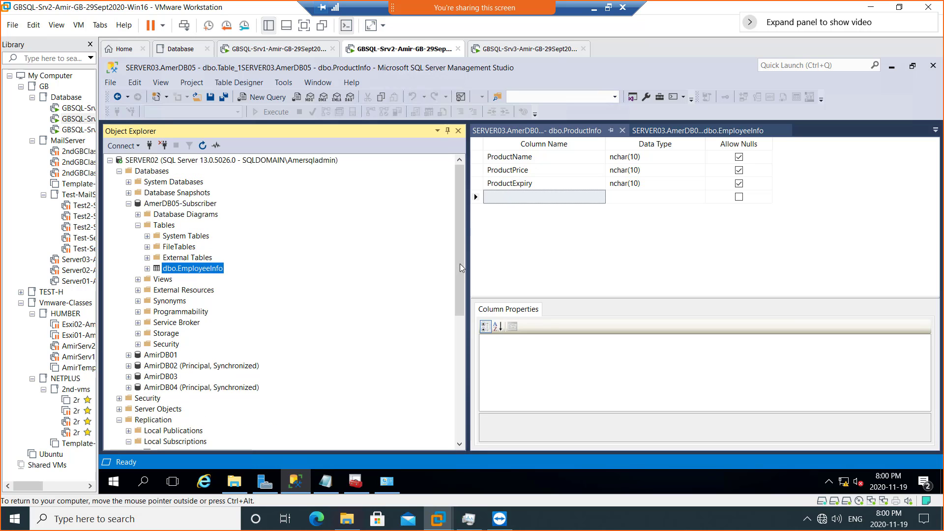
pyautogui.moveTo(461, 261); pyautogui.dragTo(461, 228)
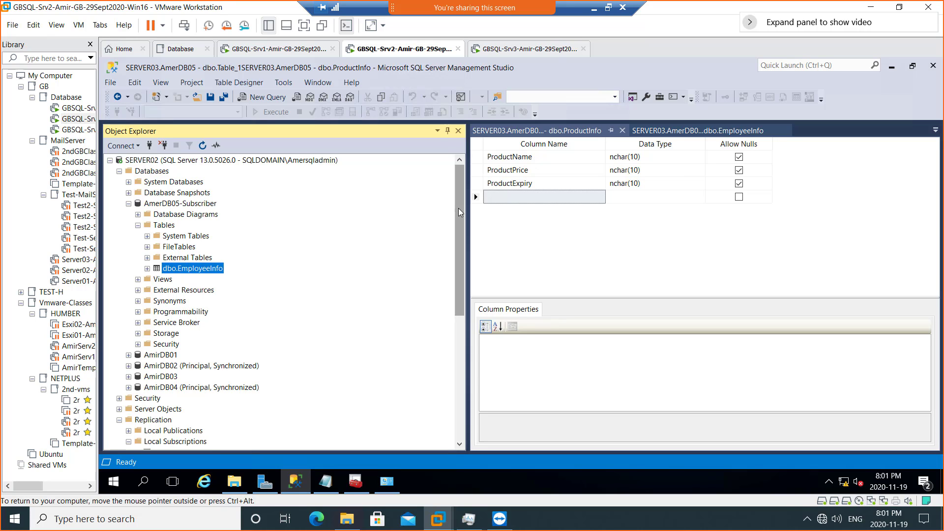
pyautogui.moveTo(458, 208)
pyautogui.mouseDown()
pyautogui.moveTo(459, 219)
pyautogui.moveTo(463, 198)
pyautogui.mouseUp()
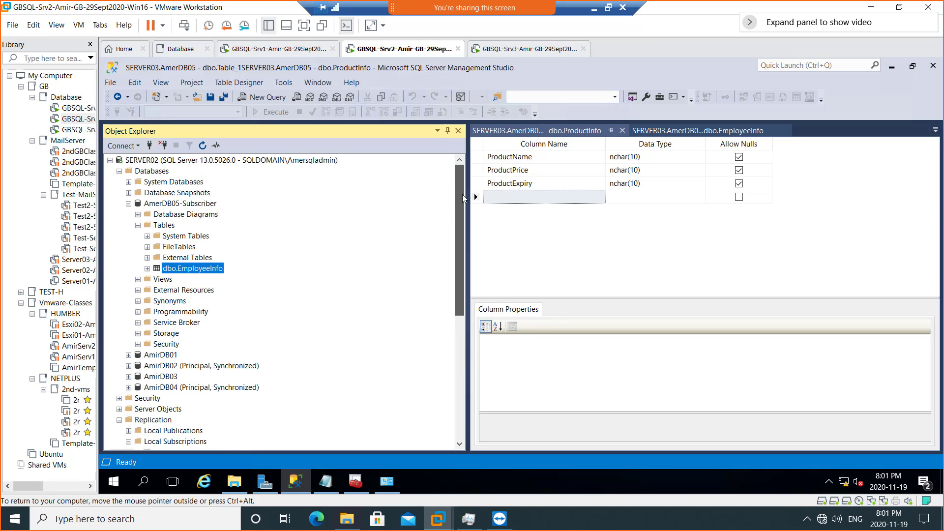
pyautogui.rightClick(189, 268)
pyautogui.moveTo(240, 272)
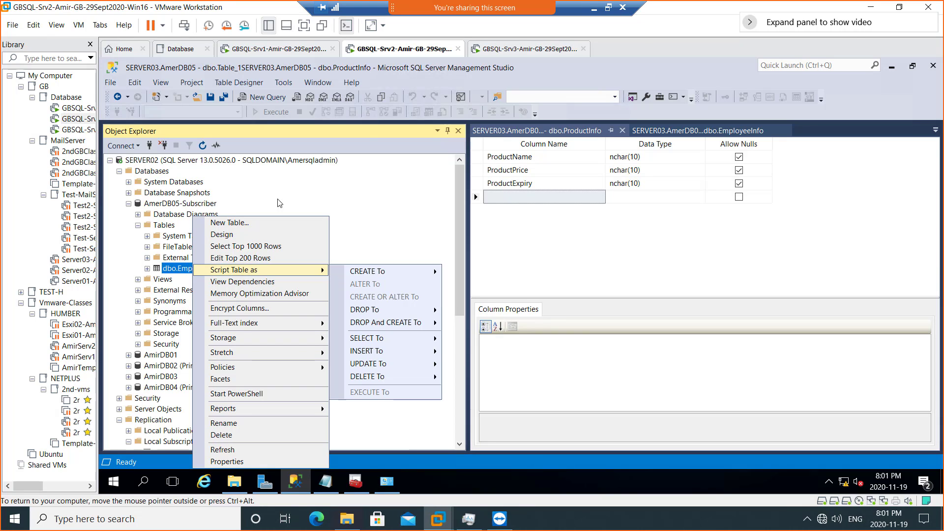
pyautogui.click(486, 257)
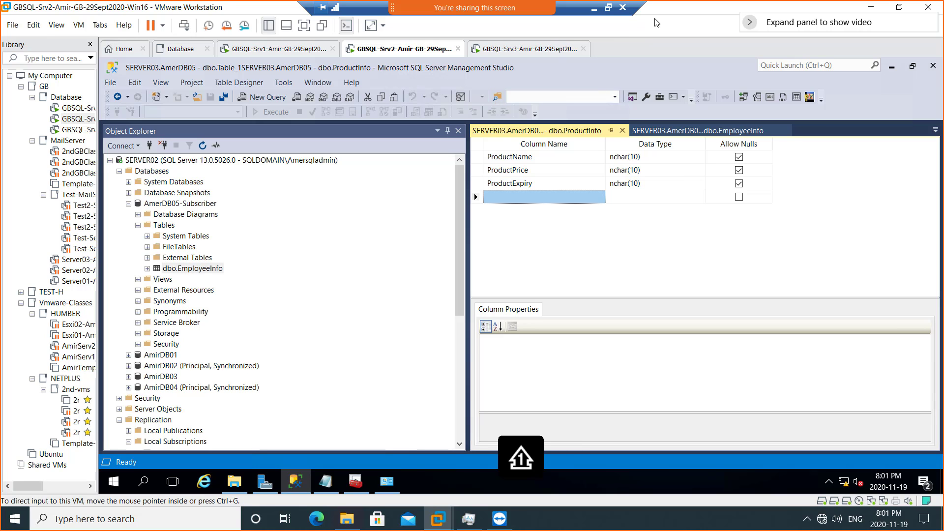
# - Exit full screen and snip the VMware window showing the replicated subscriber tables
pyautogui.click(608, 8)
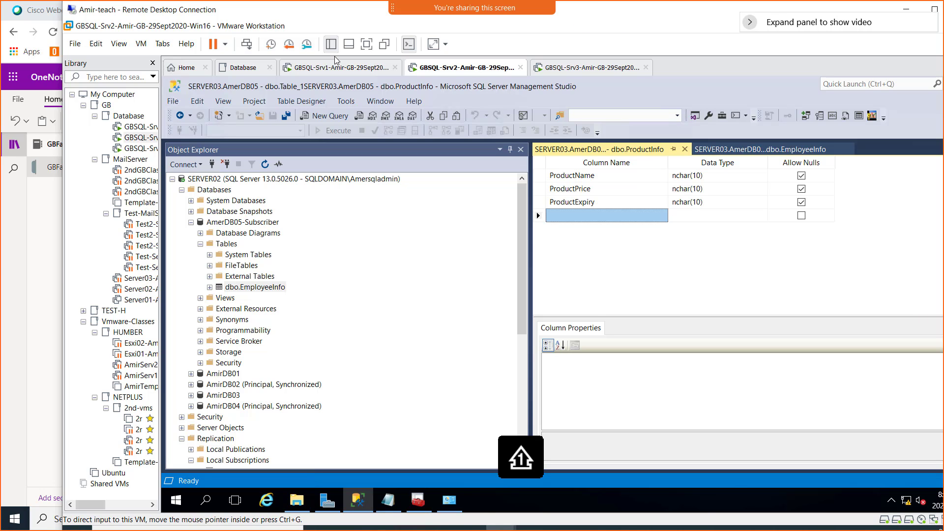
pyautogui.press('shift+super+s')
pyautogui.moveTo(152, 62); pyautogui.dragTo(624, 440)
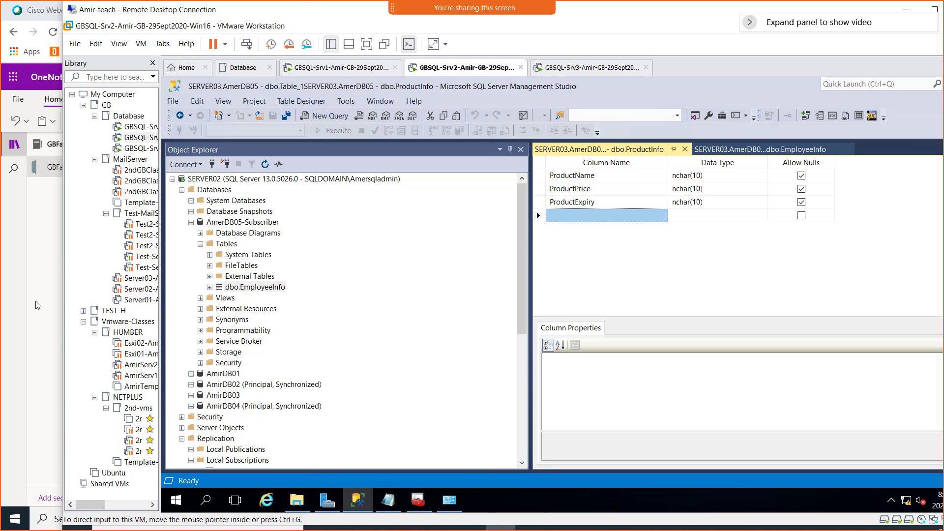
# - Type 'Screenshot 6 = Snapshot replication works' on the empty OneNote bullet and paste the screenshot beneath
pyautogui.click(18, 307)
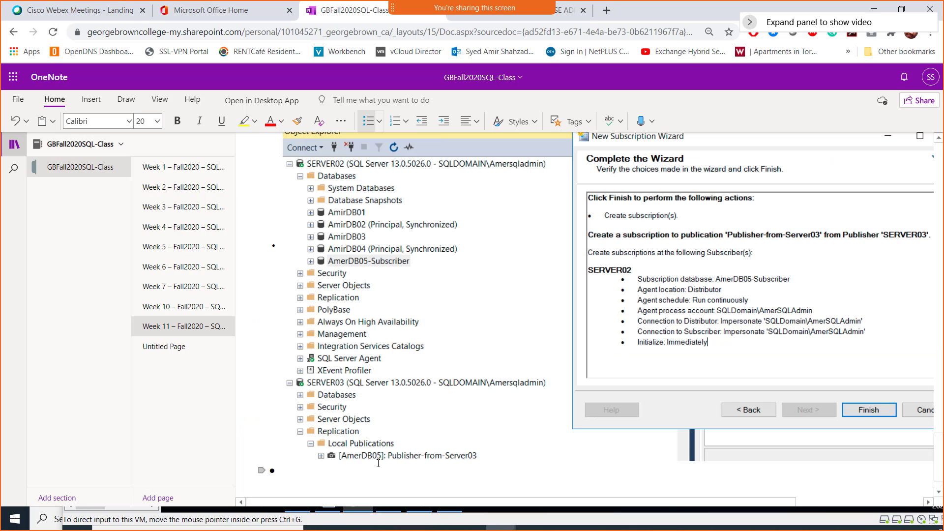
pyautogui.click(349, 472)
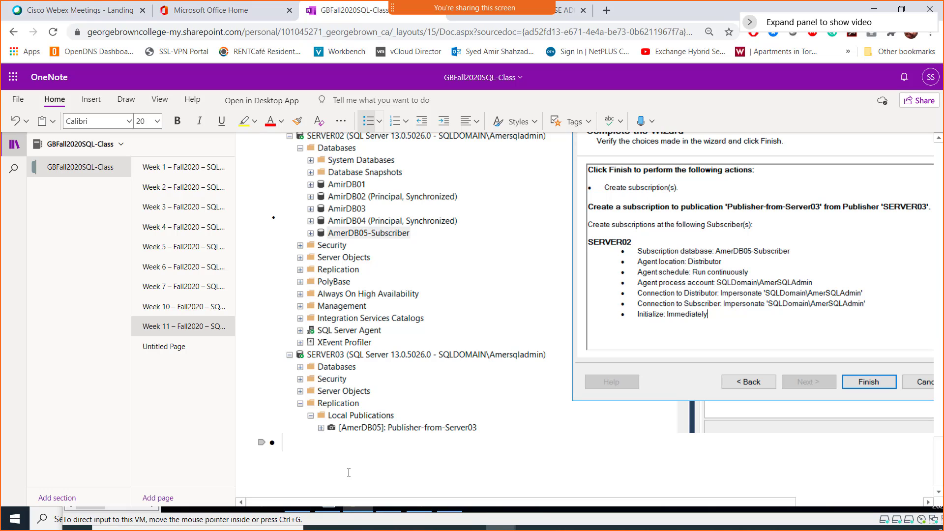
pyautogui.write('Screenshot ')
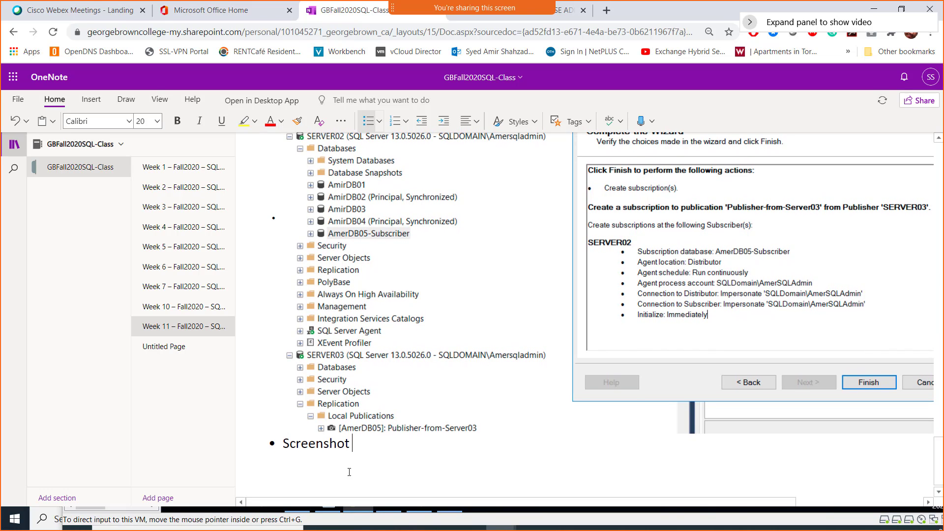
pyautogui.write('6 = ')
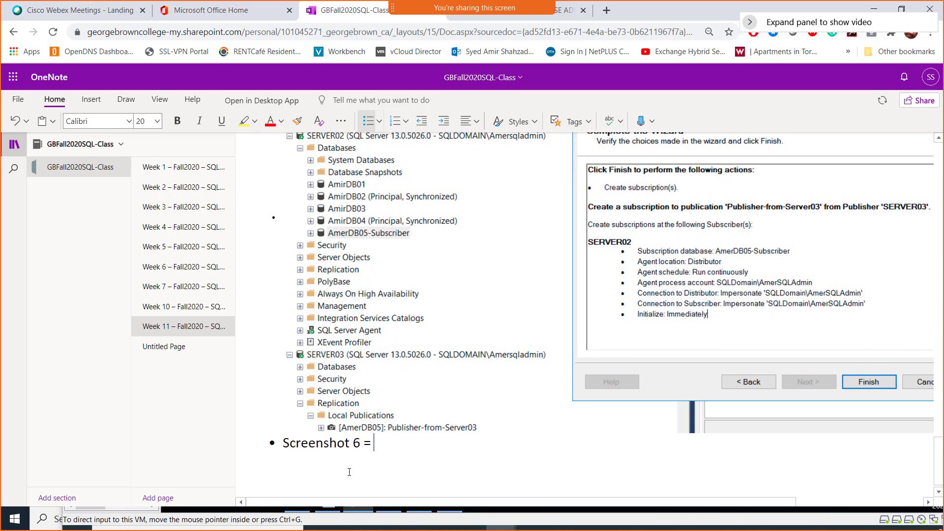
pyautogui.write('Snapshot repl')
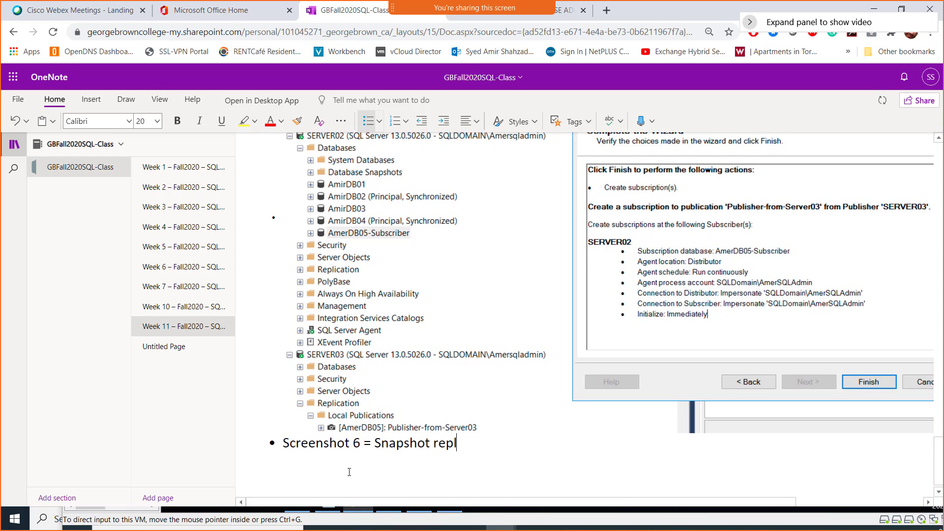
pyautogui.write('ication worl')
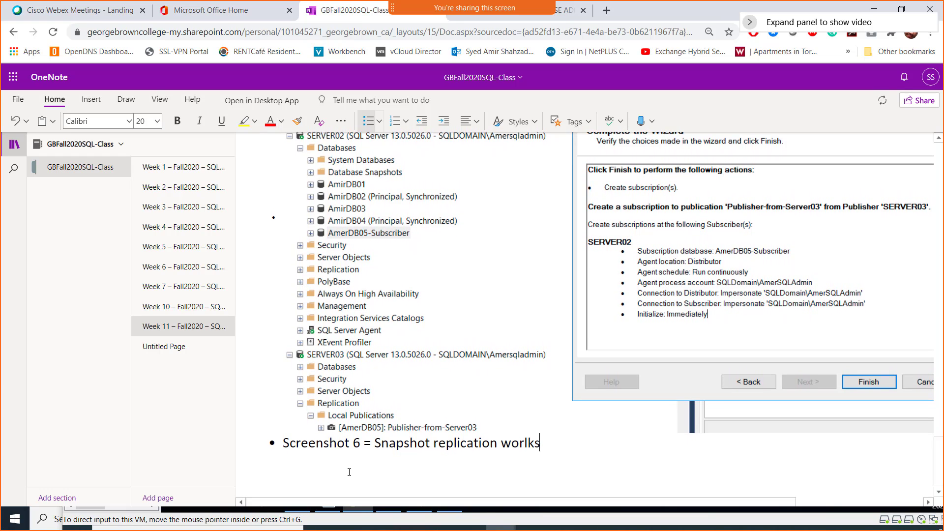
pyautogui.press('BackSpace')
pyautogui.write('ks')
pyautogui.press('Return')
pyautogui.hotkey('ctrl', 'v')
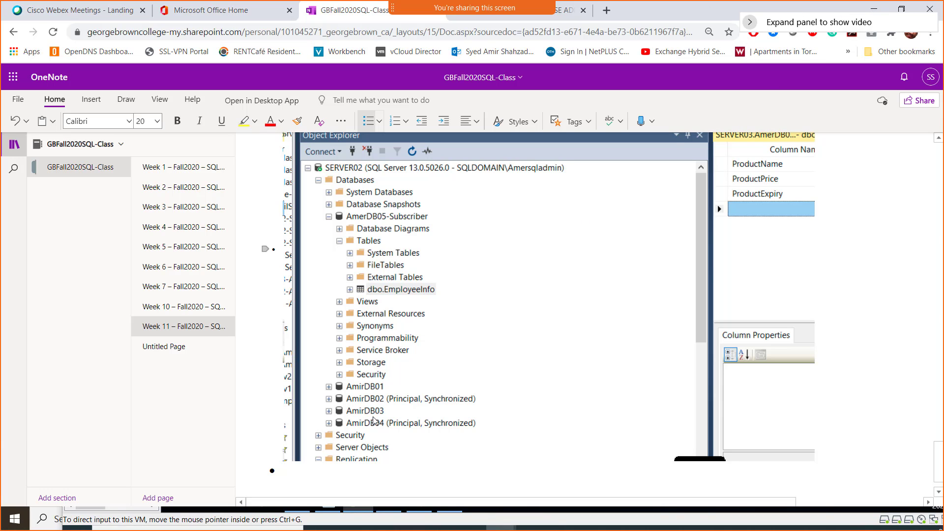
# - Add the bullet '------------Next topic ---- Failover Clustering of SQL Database------------'
pyautogui.scroll(-1, 329, 472)
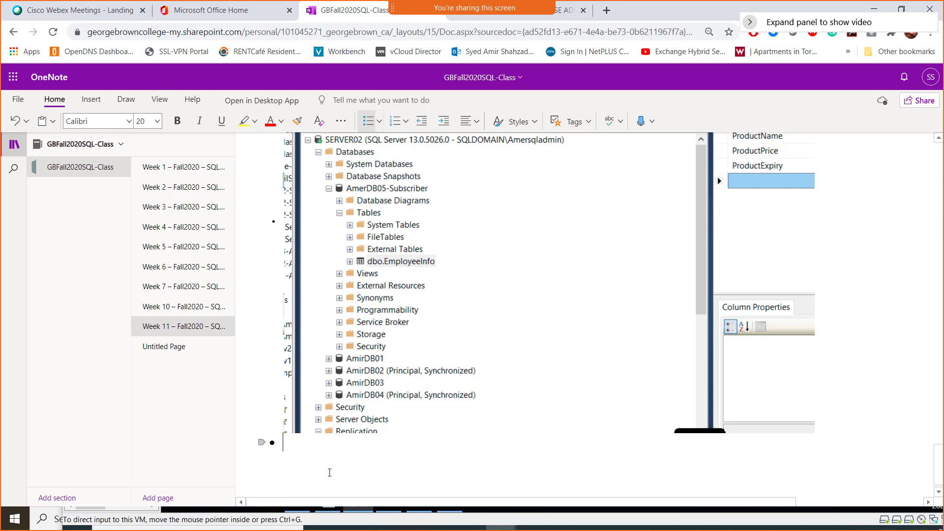
pyautogui.write('------------Next topic ')
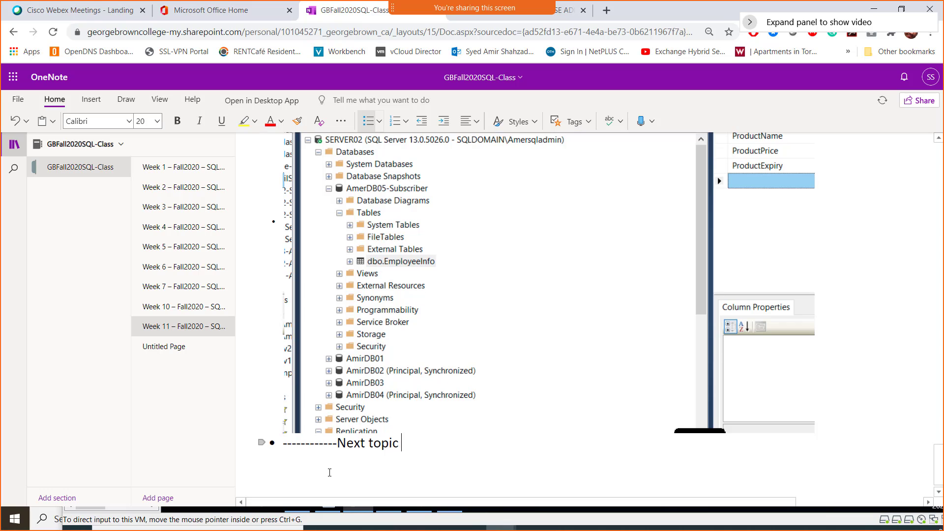
pyautogui.write('---- Fai')
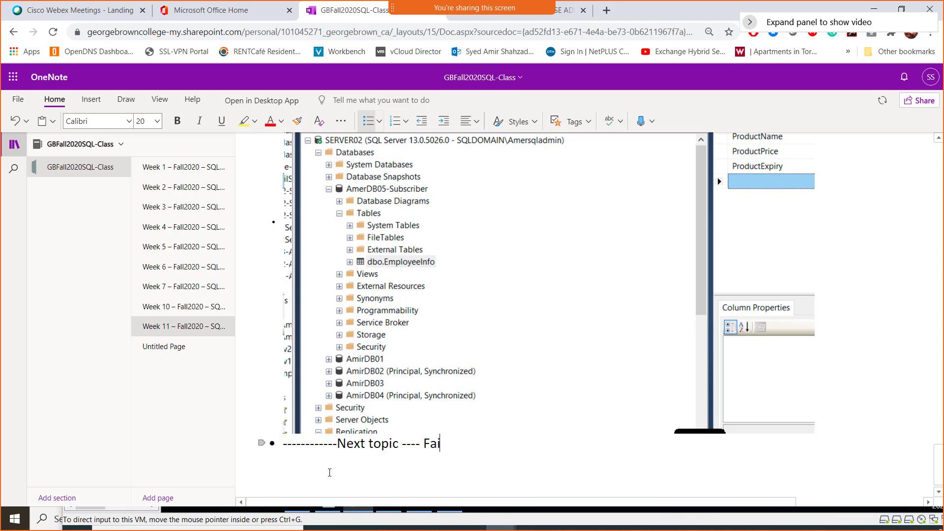
pyautogui.write('lo')
pyautogui.press('BackSpace')
pyautogui.write('lover Clusteri')
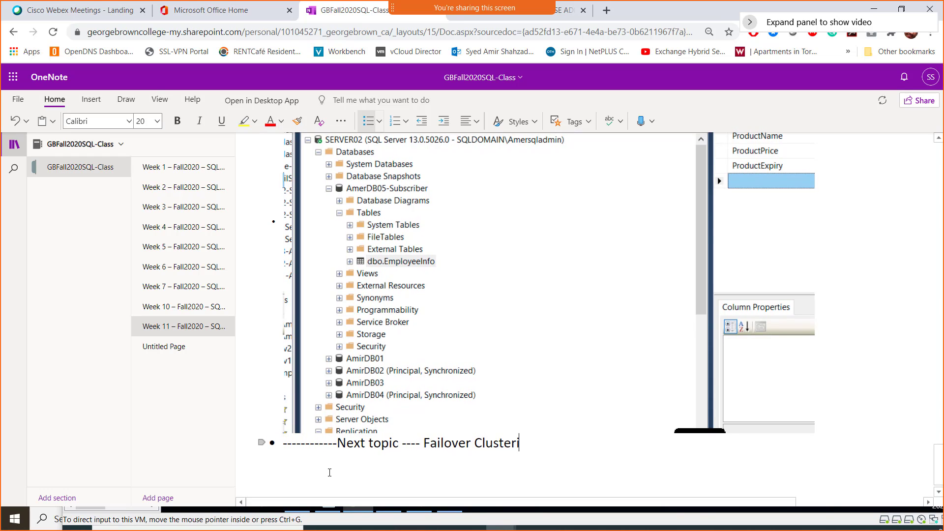
pyautogui.write('ng of SQL Dat')
pyautogui.write('aba')
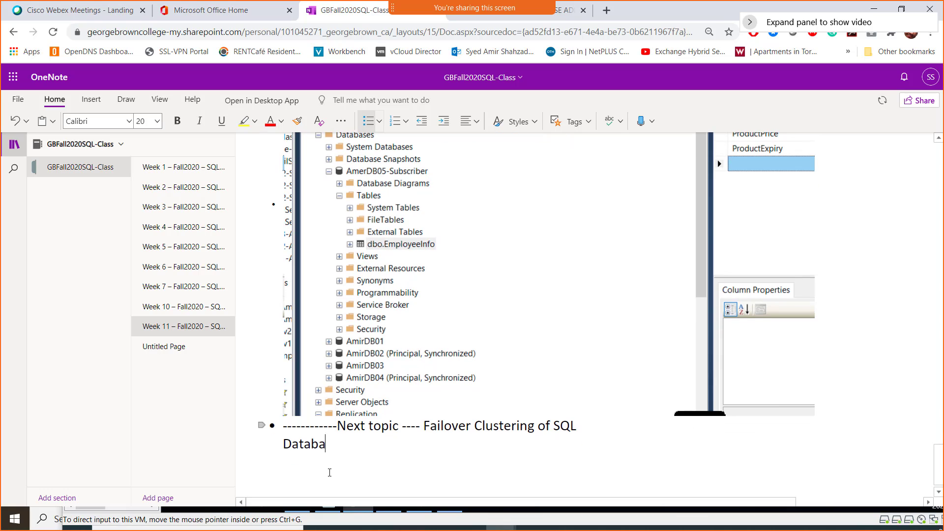
pyautogui.write('se-------------')
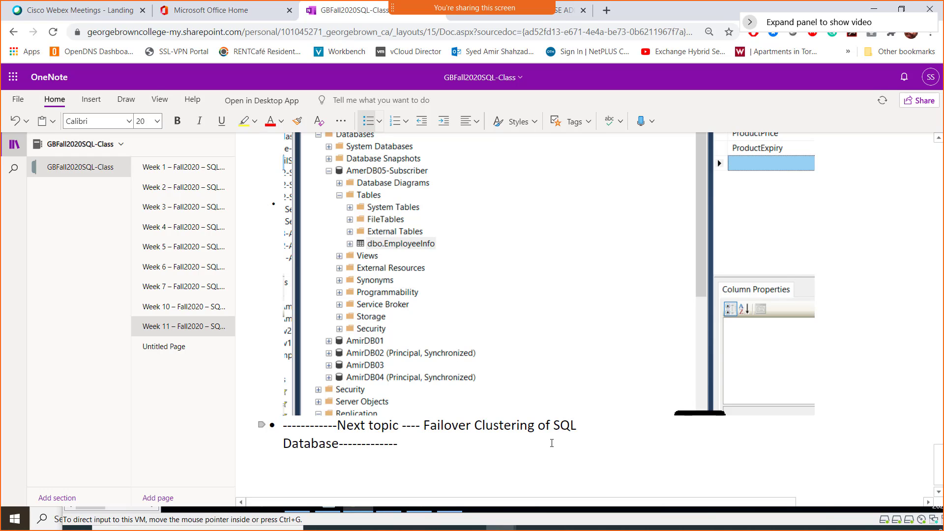
# - Add a new bullet '----Break - Class Starts 8:20---------' below it and select that line
pyautogui.press('Return')
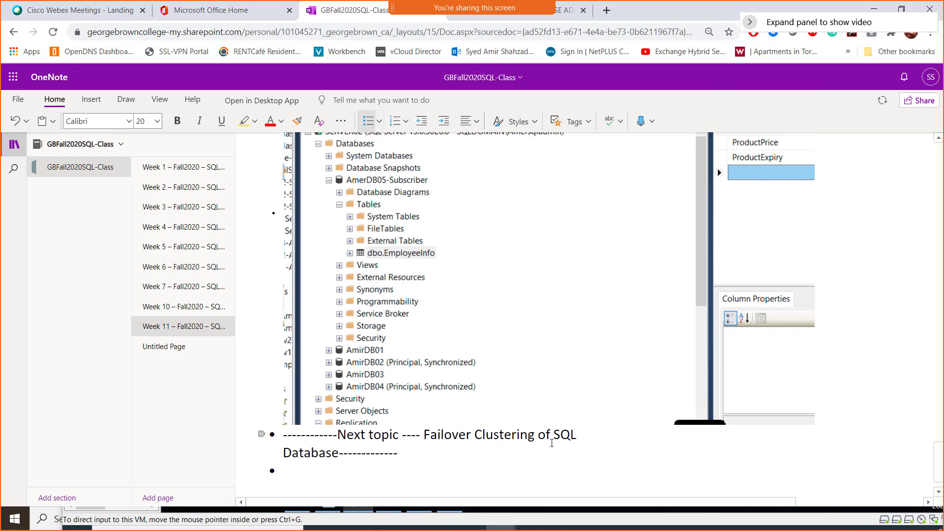
pyautogui.write('----Bre')
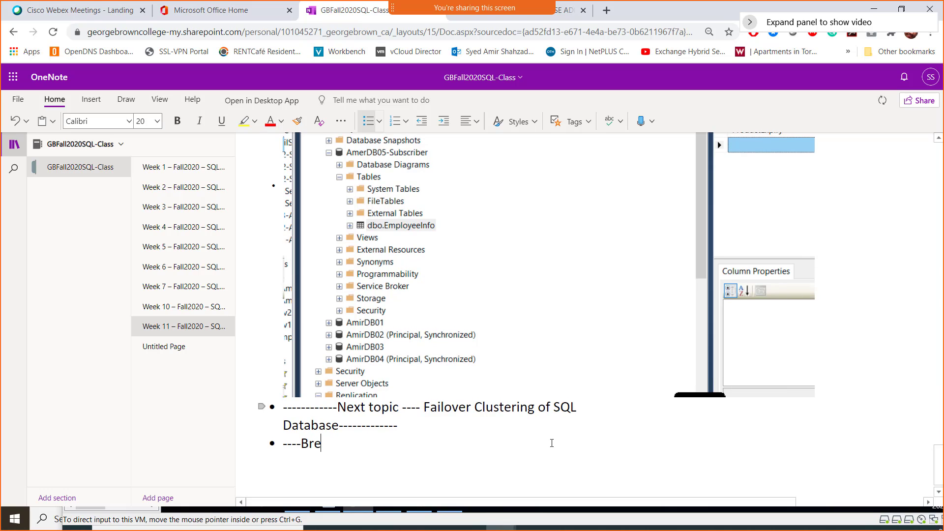
pyautogui.write('ak - Class')
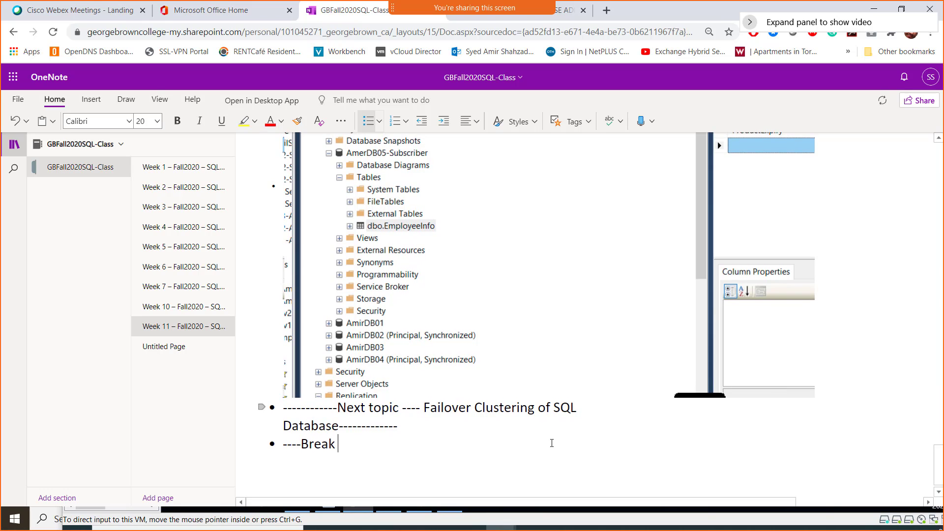
pyautogui.write(' Starts ')
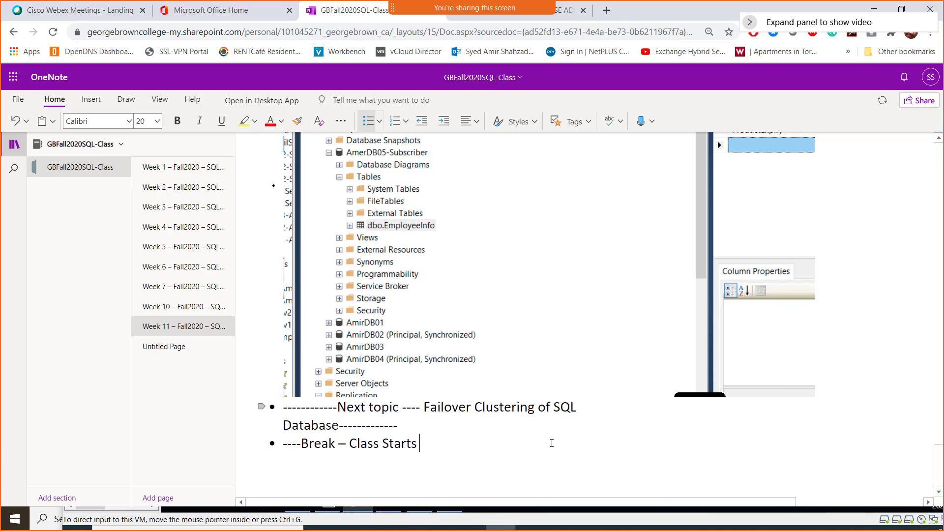
pyautogui.write('8:20---------')
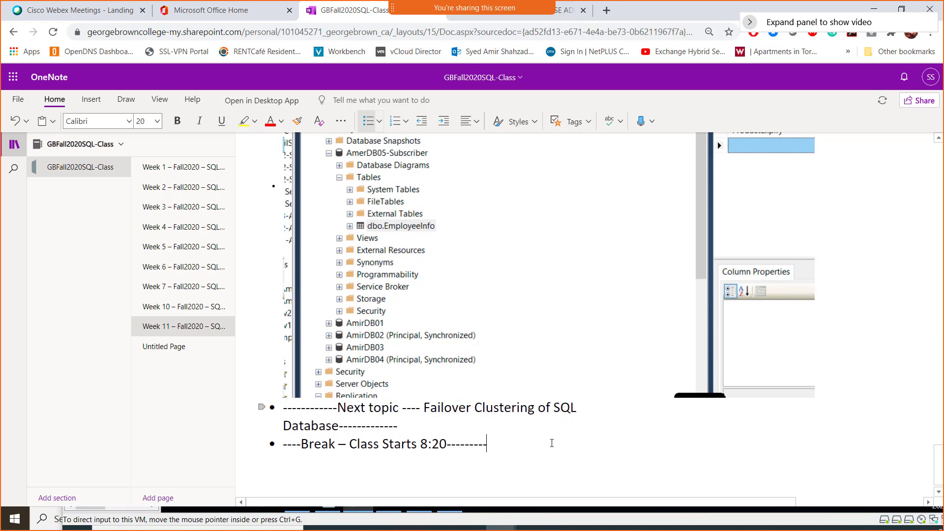
pyautogui.click(551, 443)
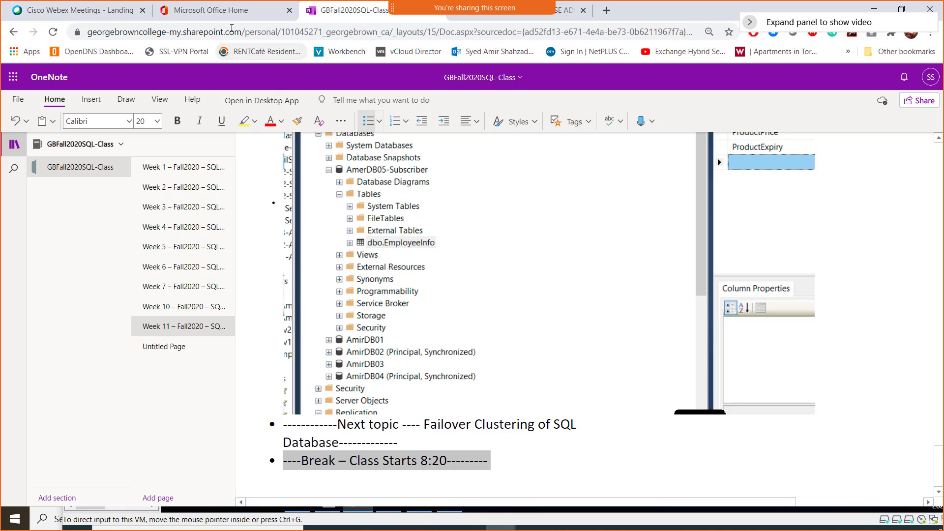
# - Color the break announcement line red
pyautogui.click(270, 120)
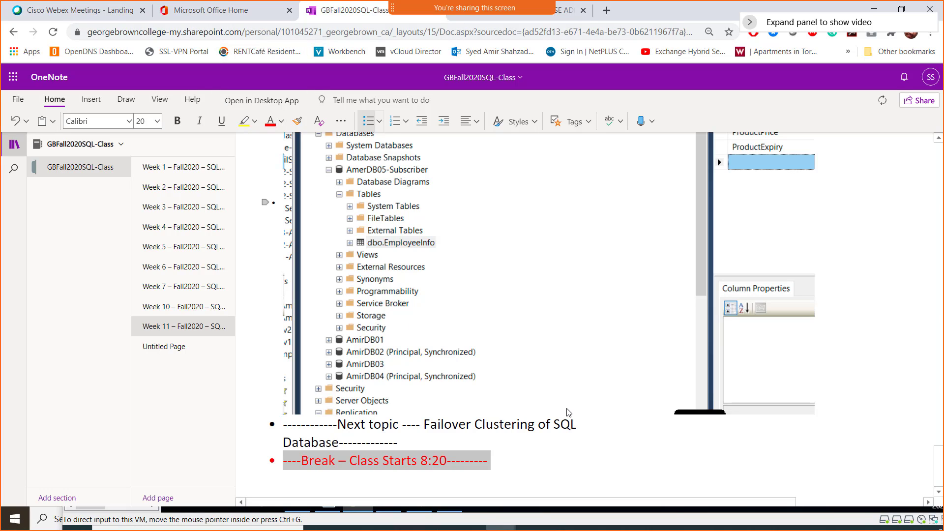
pyautogui.press('super')
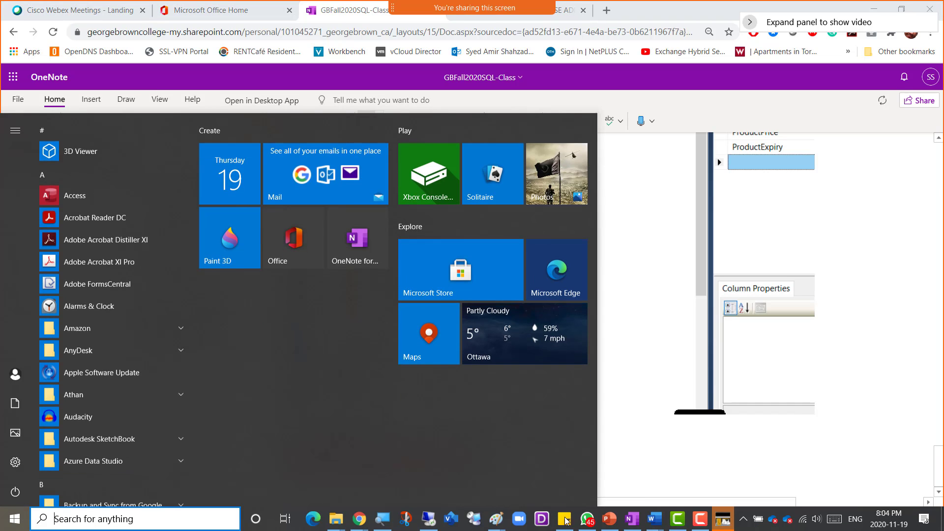
pyautogui.click(663, 466)
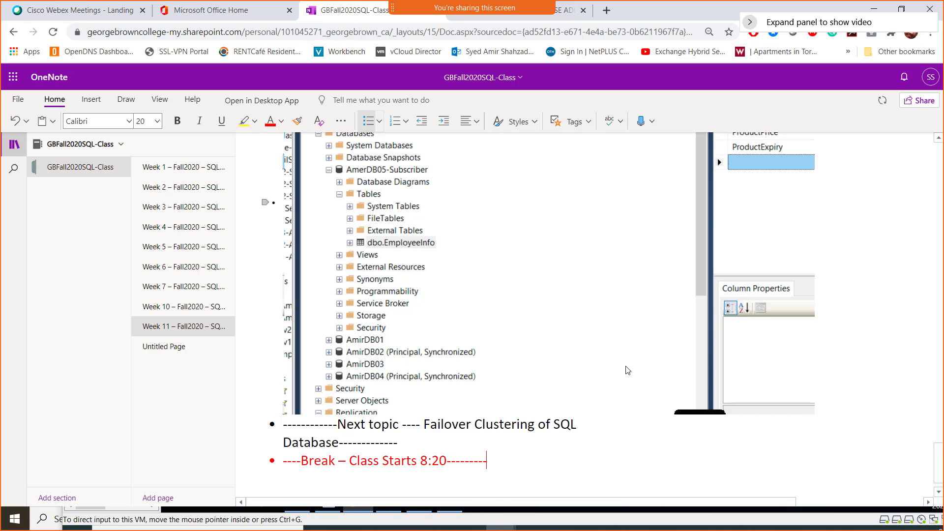
# - Move the remote SQL Server session aside and minimize it to reveal the notes
pyautogui.hotkey('alt', 'Tab')
pyautogui.press('Tab')
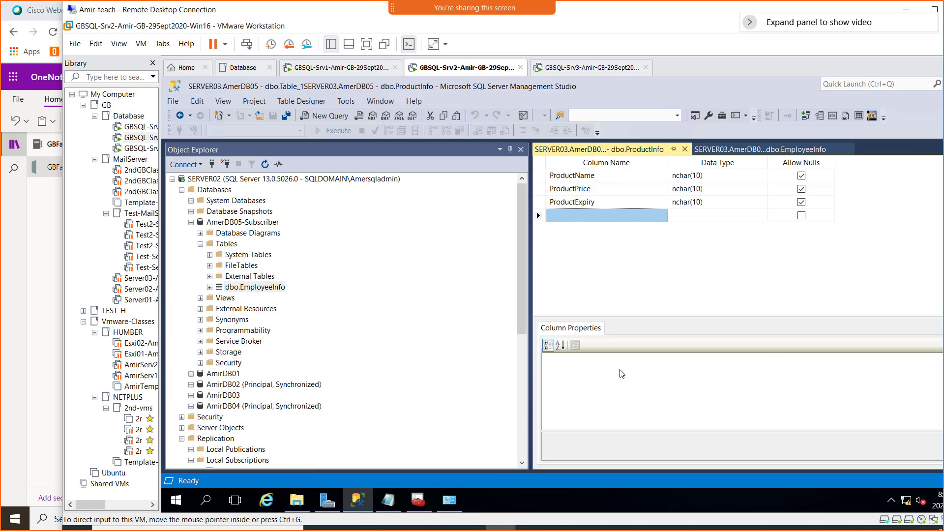
pyautogui.moveTo(699, 19); pyautogui.dragTo(556, 80)
pyautogui.click(773, 71)
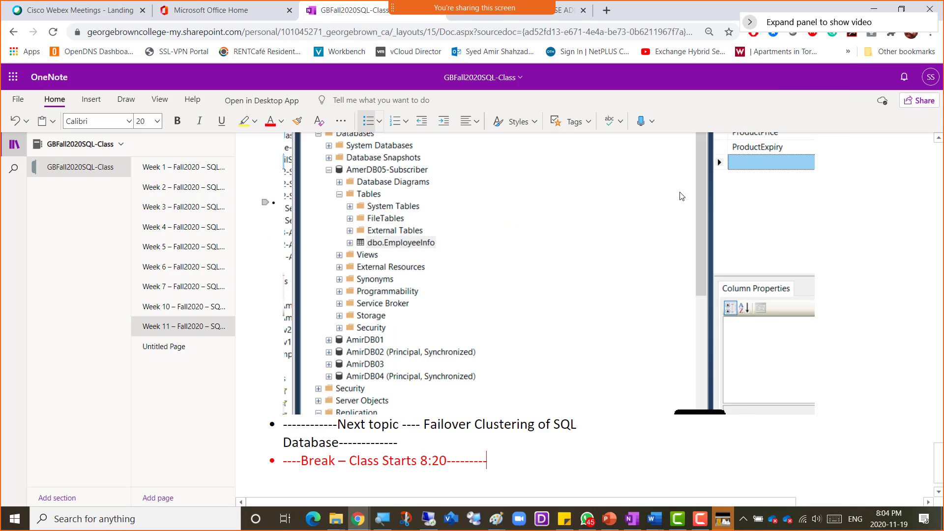
# - Bring the screen recorder panel into view and pause the recording
pyautogui.click(723, 518)
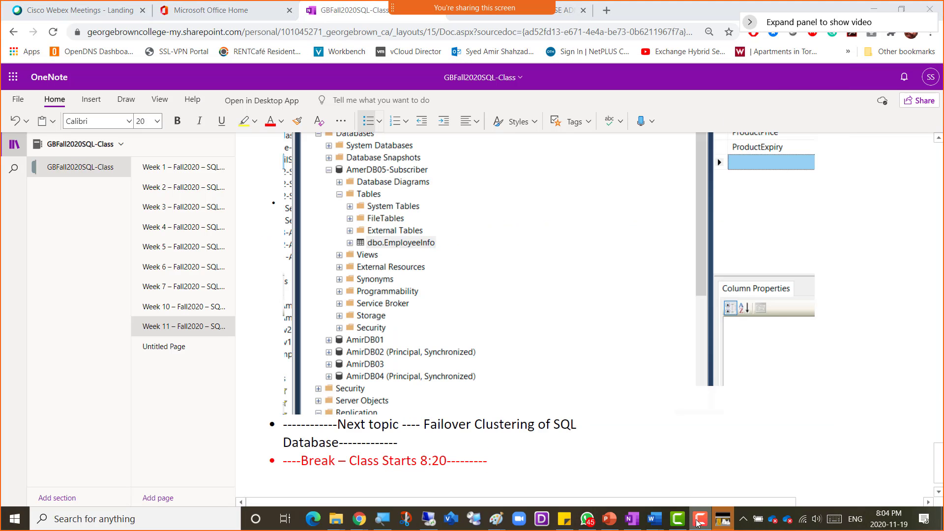
pyautogui.moveTo(722, 393); pyautogui.dragTo(310, 386)
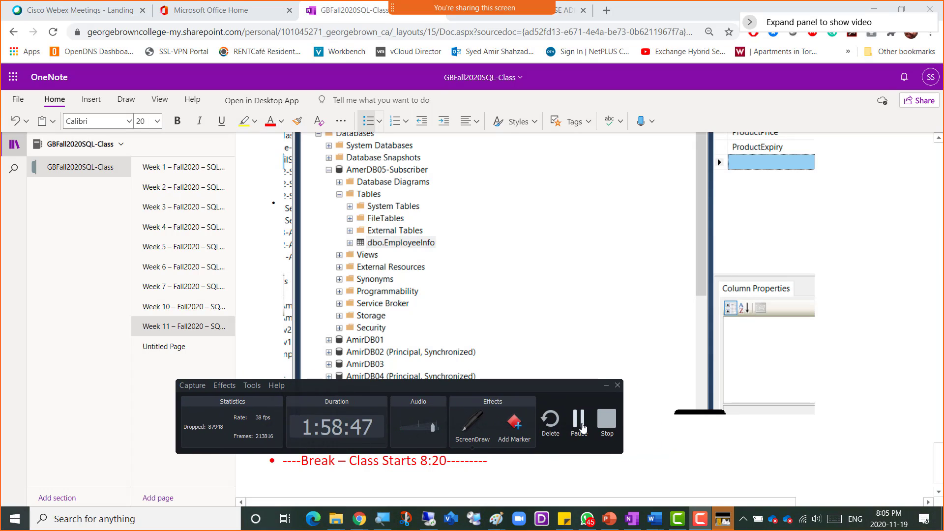
pyautogui.click(579, 421)
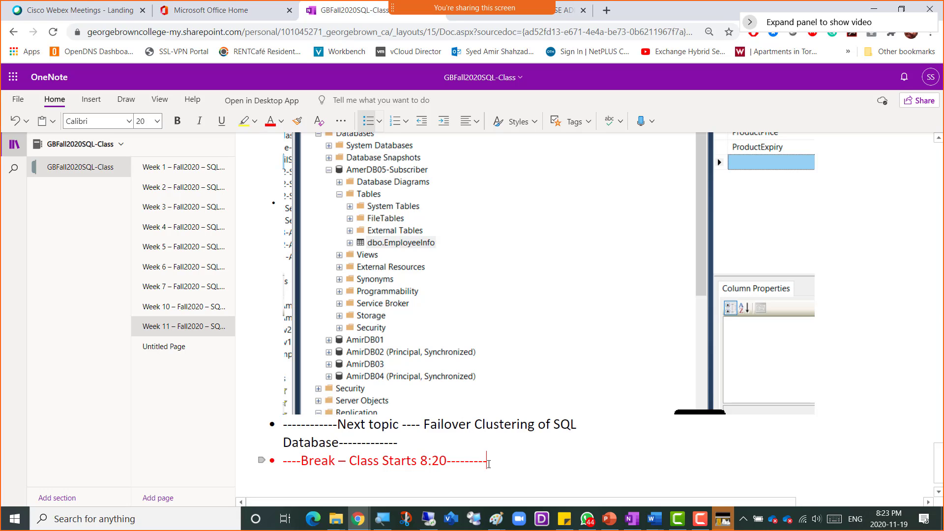
# - Add an empty bullet below the 8:20 break line and set the break line back to black
pyautogui.press('Return')
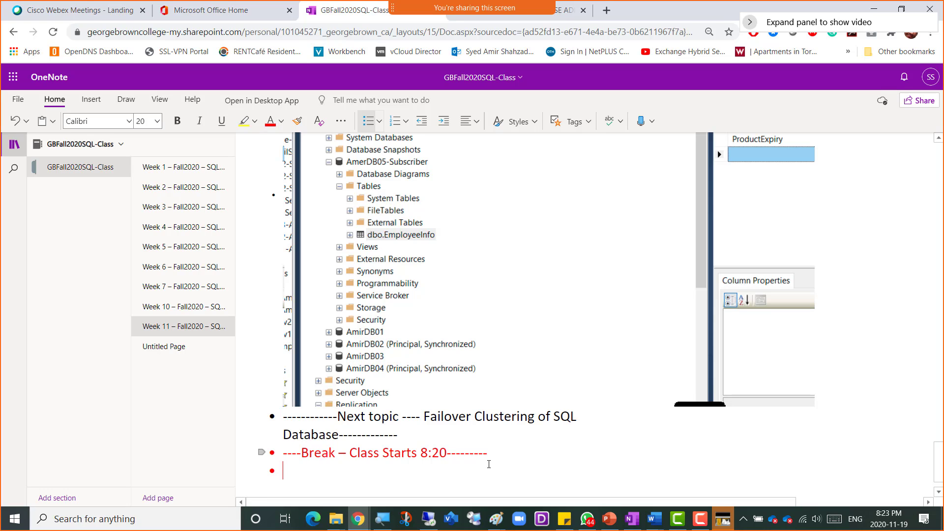
pyautogui.hotkey('shift', 'Up')
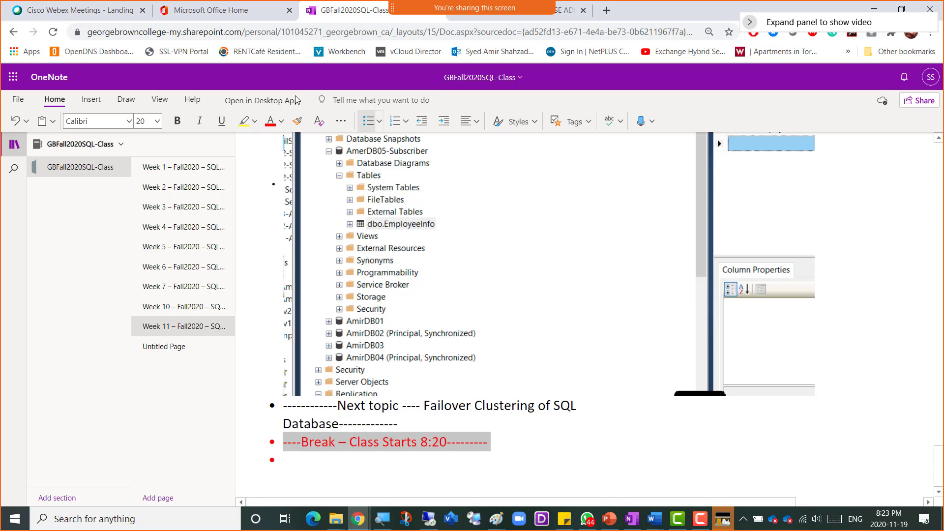
pyautogui.click(281, 123)
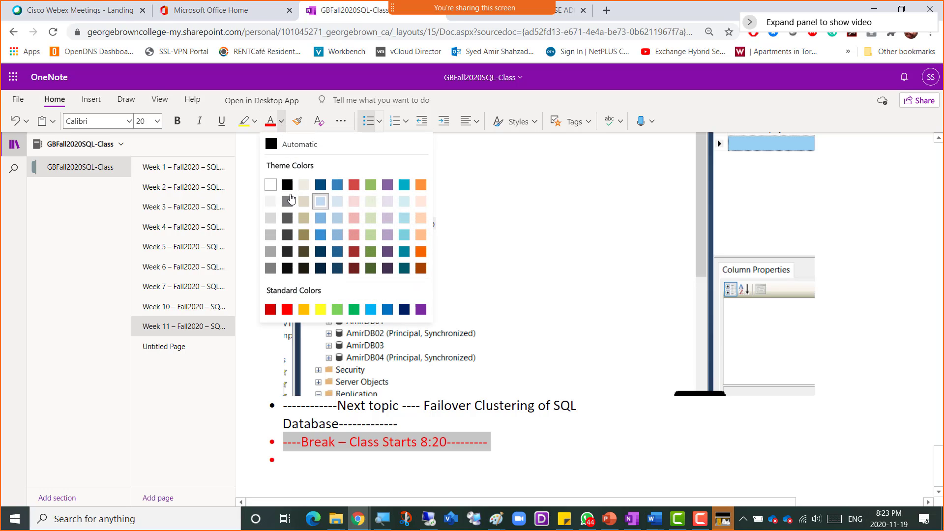
pyautogui.click(287, 189)
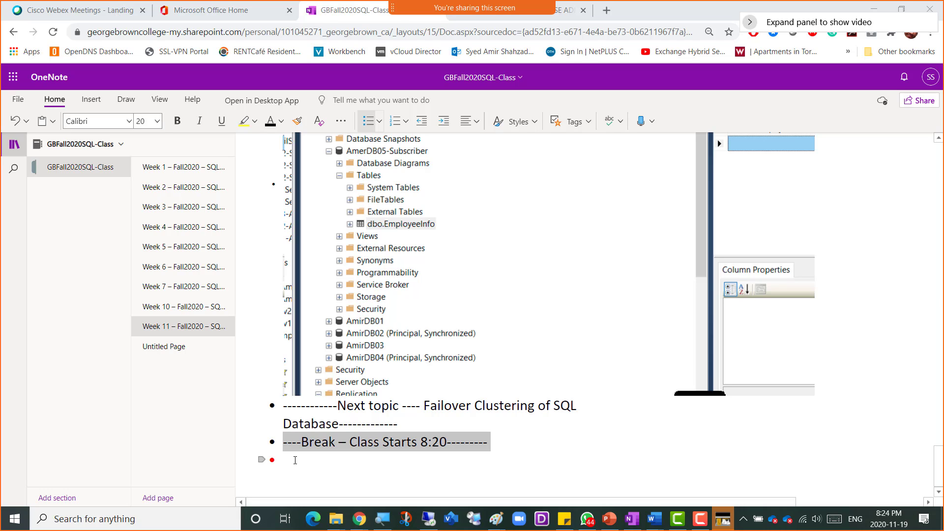
# - Add a bullet: 'Failover Clustering let us configure the services to be highly available and in case of a disaster'
pyautogui.click(496, 441)
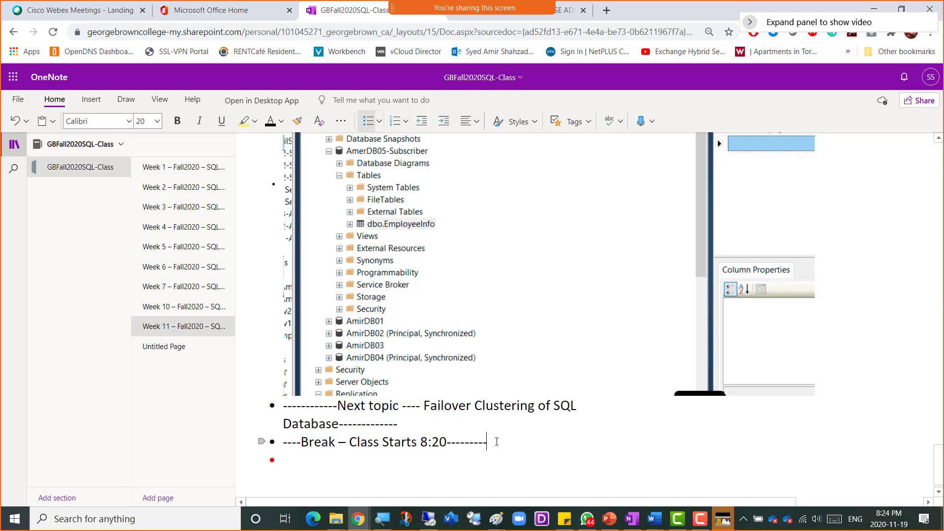
pyautogui.press('Return')
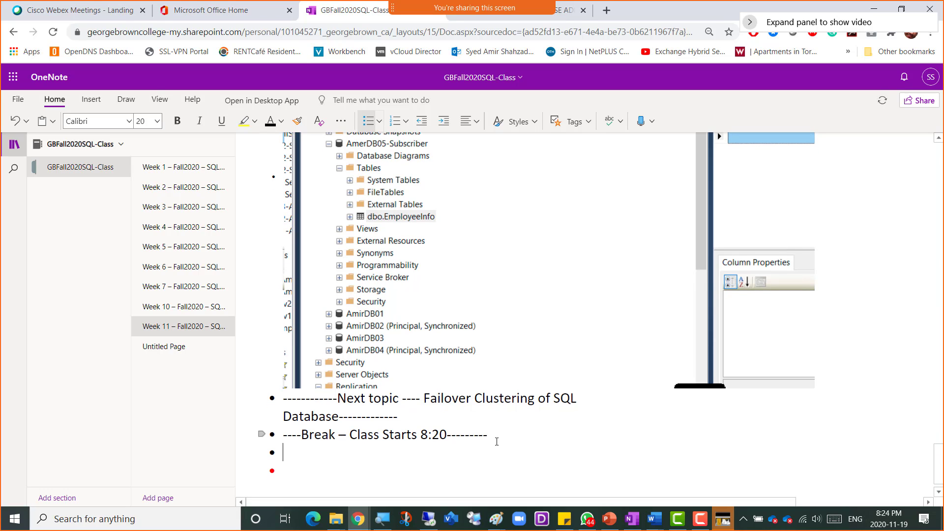
pyautogui.write('Fail')
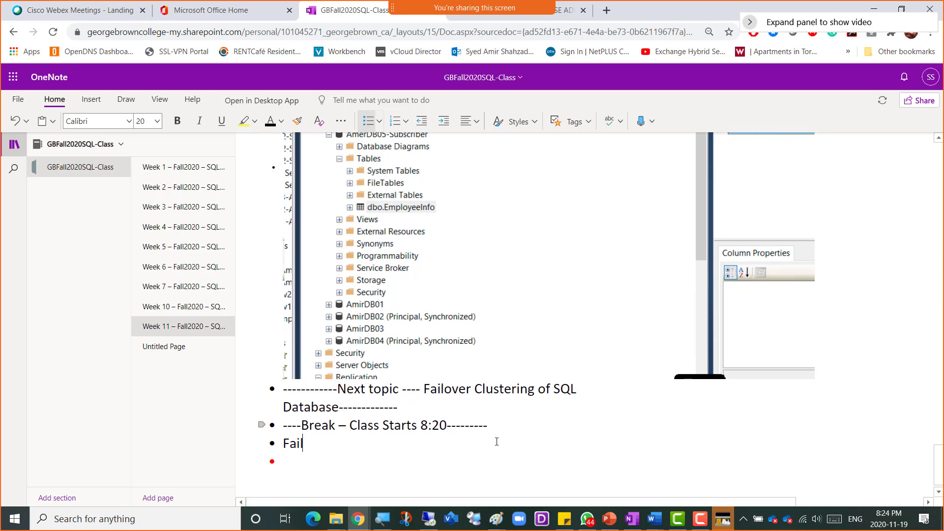
pyautogui.write('over Clusterin')
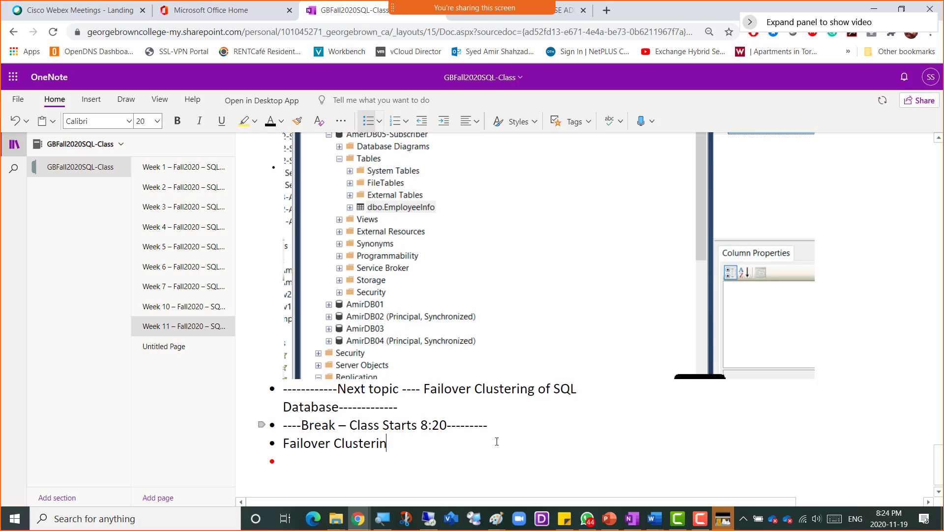
pyautogui.write('g let us configure the ')
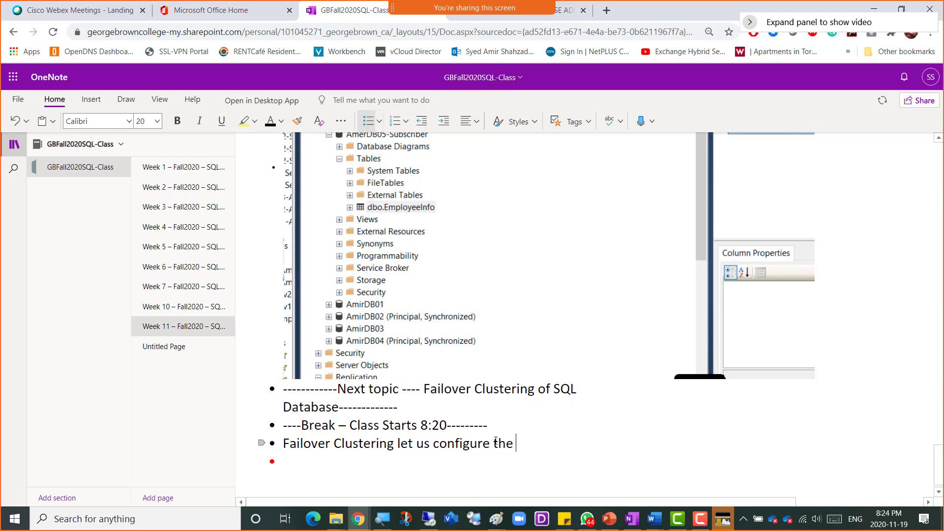
pyautogui.write('services to be hig')
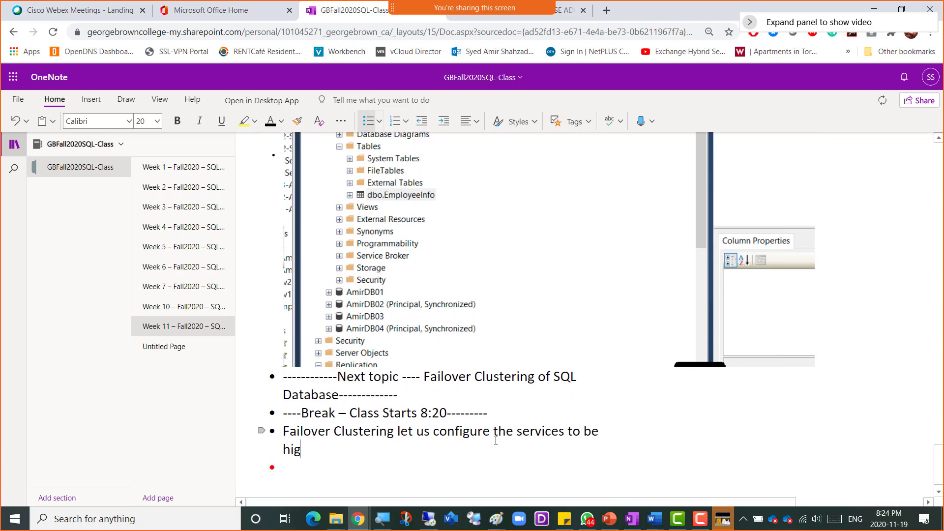
pyautogui.write('hly available')
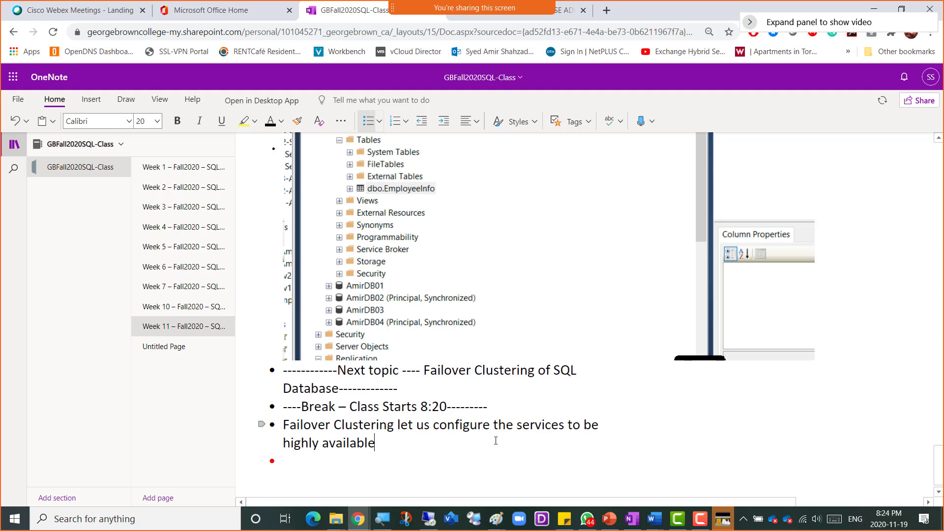
pyautogui.write(' and incase o')
pyautogui.press('BackSpace')
pyautogui.press('BackSpace')
pyautogui.write('e o')
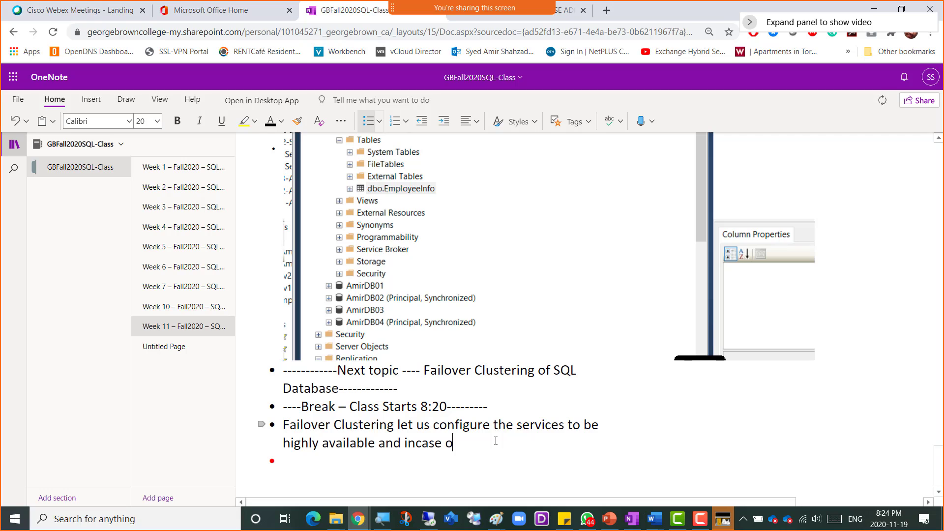
pyautogui.write('f a disaster, a server')
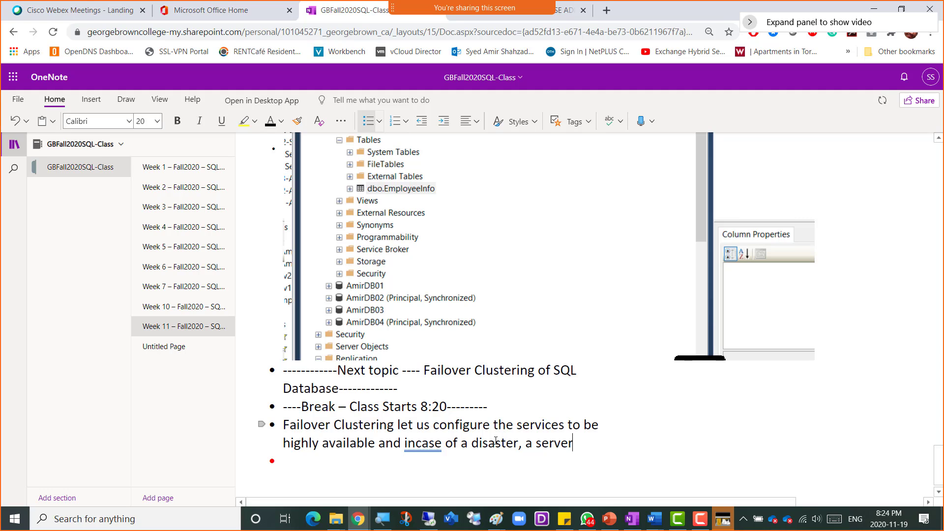
pyautogui.press('BackSpace')
pyautogui.press('BackSpace')
pyautogui.press('BackSpace')
pyautogui.press('BackSpace')
pyautogui.press('BackSpace')
pyautogui.press('BackSpace')
pyautogui.press('BackSpace')
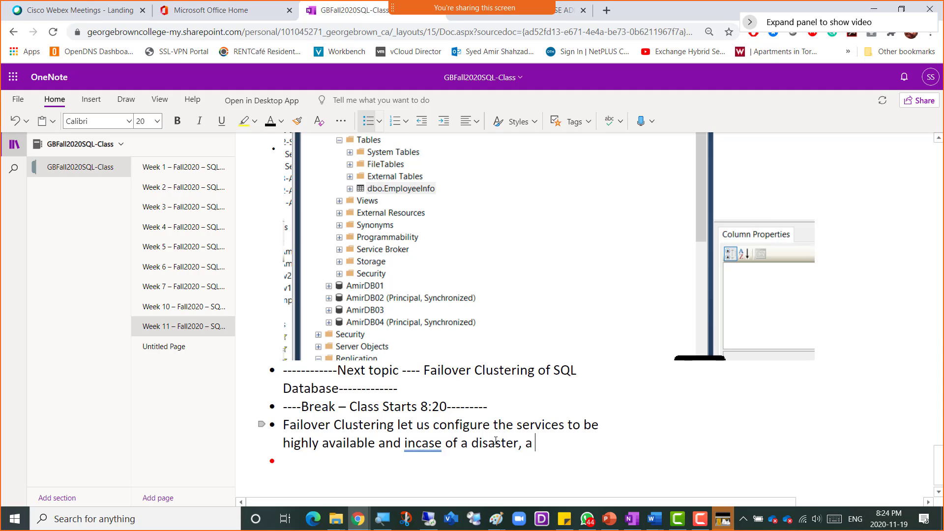
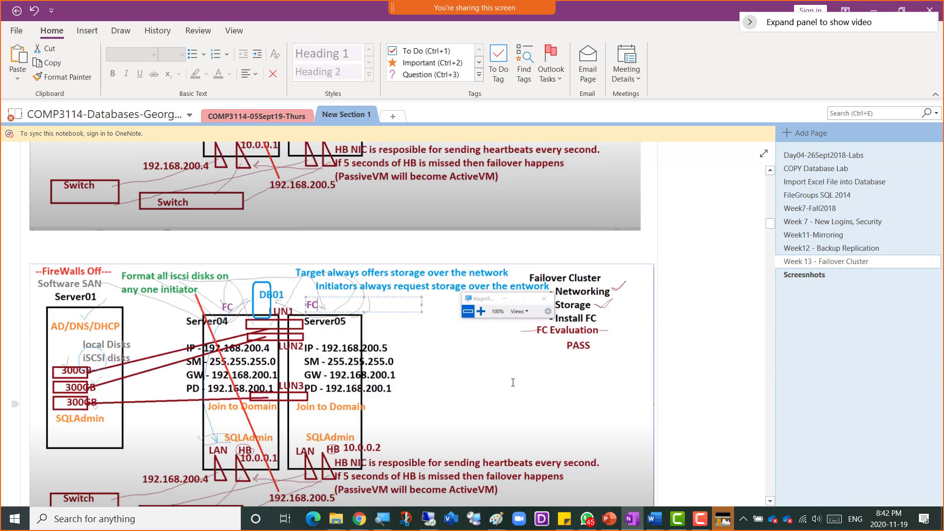
# - Switch from the failover cluster notes to the GBFall2020SQL-Class notebook window in the browser
pyautogui.scroll(-6, 522, 397)
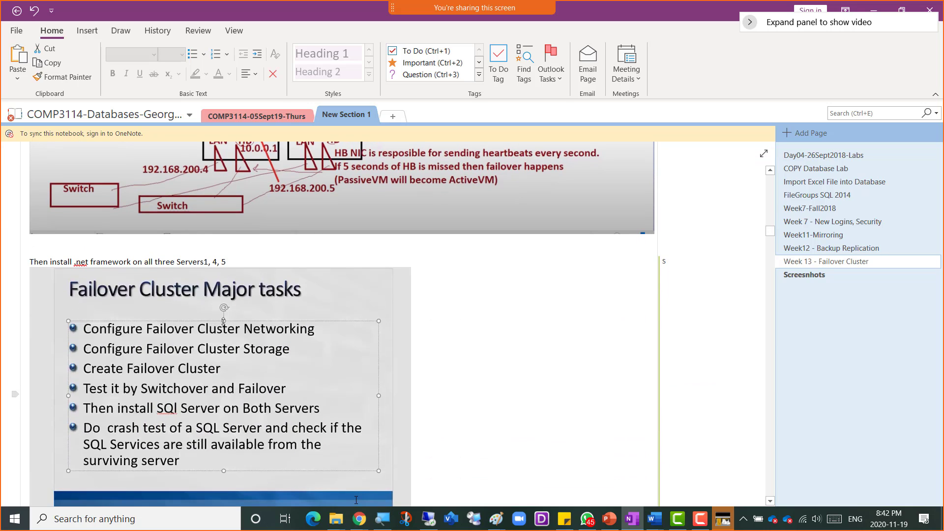
pyautogui.moveTo(359, 518)
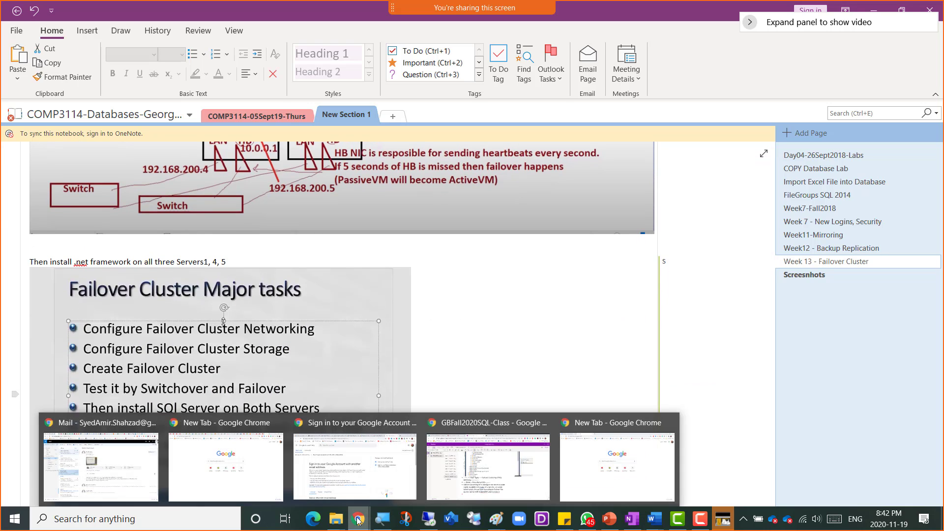
pyautogui.click(468, 480)
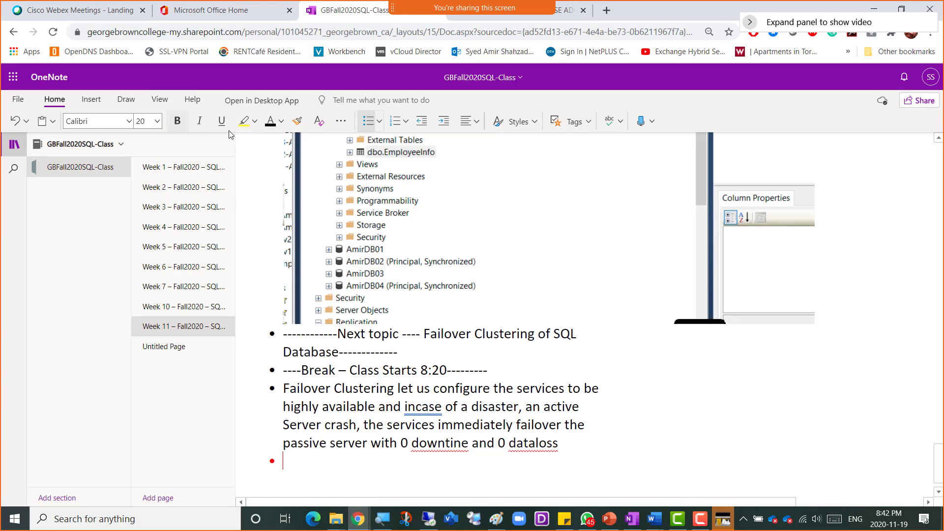
# - Add a '---Lab Steps--------' heading with the indented sub-point 'Shutdown the Server02 and Server03'
pyautogui.scroll(-1, 293, 420)
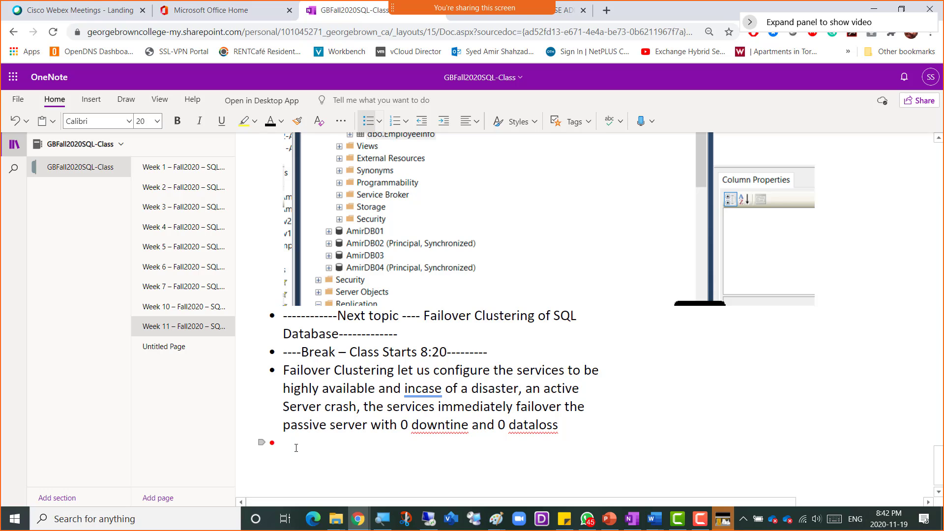
pyautogui.write('---Lab Steps')
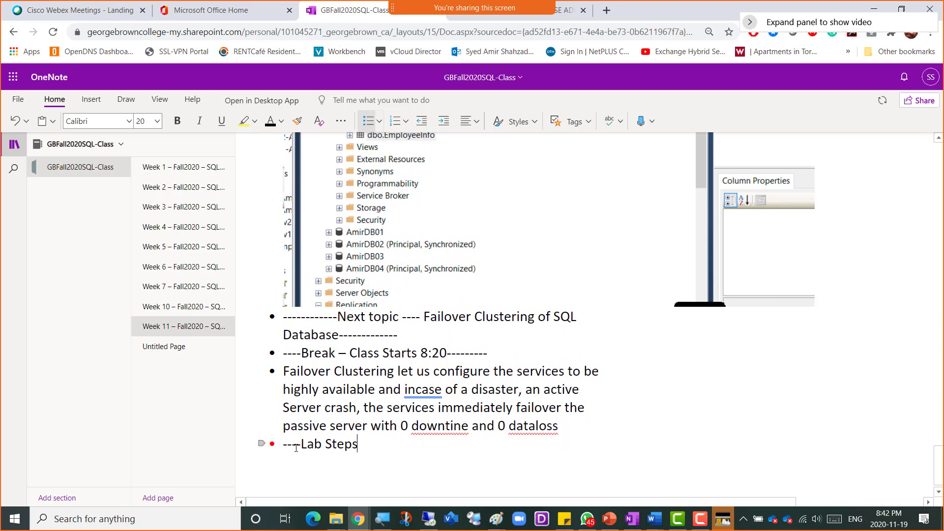
pyautogui.write('--------')
pyautogui.press('Return')
pyautogui.press('Tab')
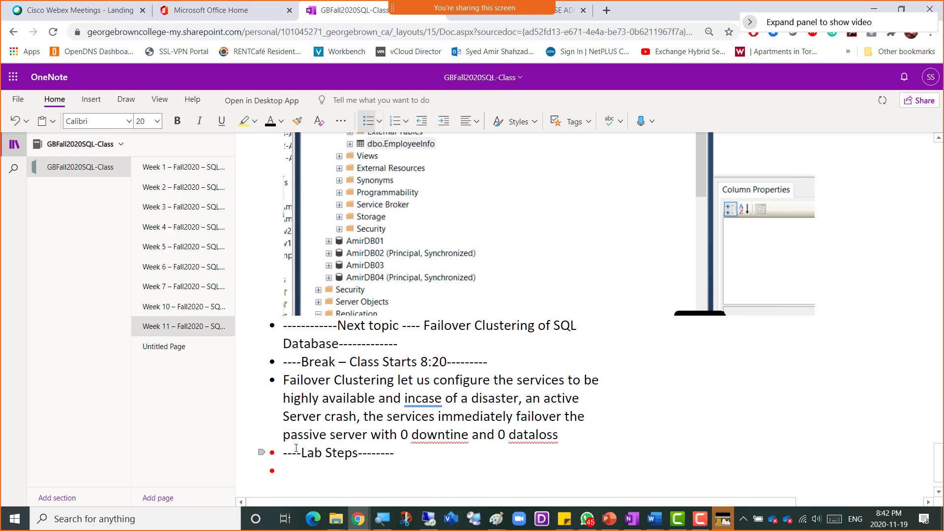
pyautogui.write('Shut')
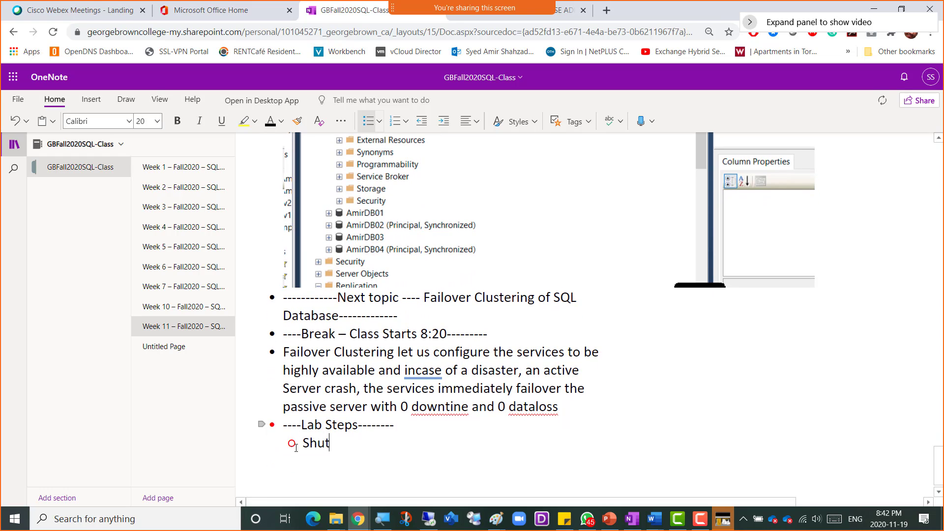
pyautogui.write('down the ')
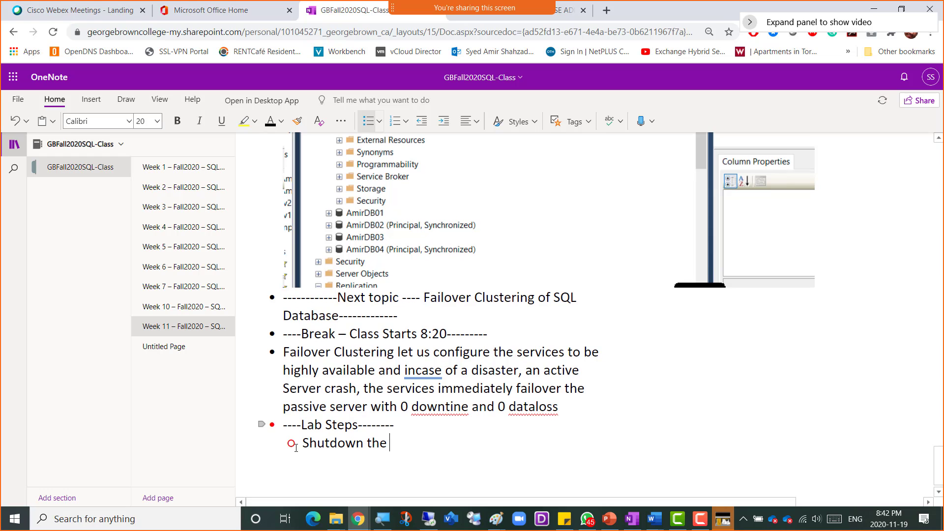
pyautogui.write('Server02 and Server')
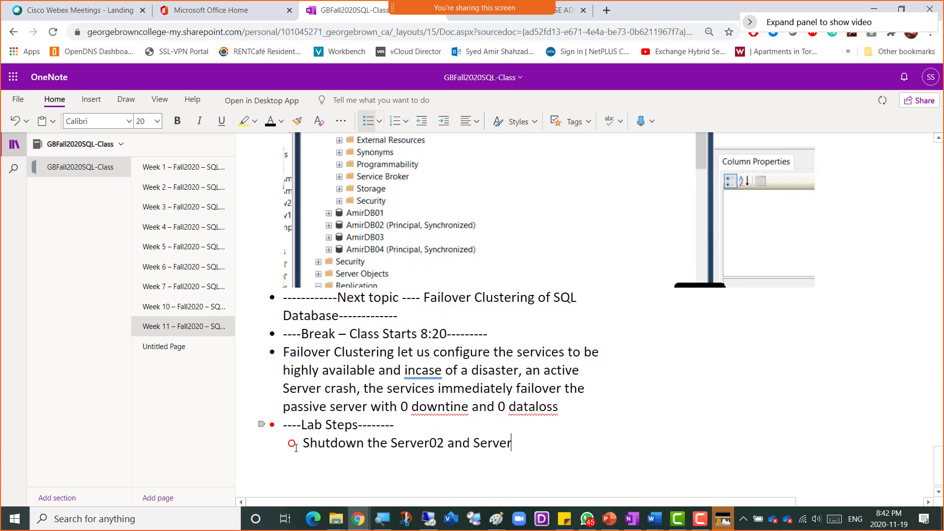
pyautogui.write('03')
# - Add sub-points 'Create two clones server04 and server05' and 'Give the Static IP Addresses of'
pyautogui.press('Return')
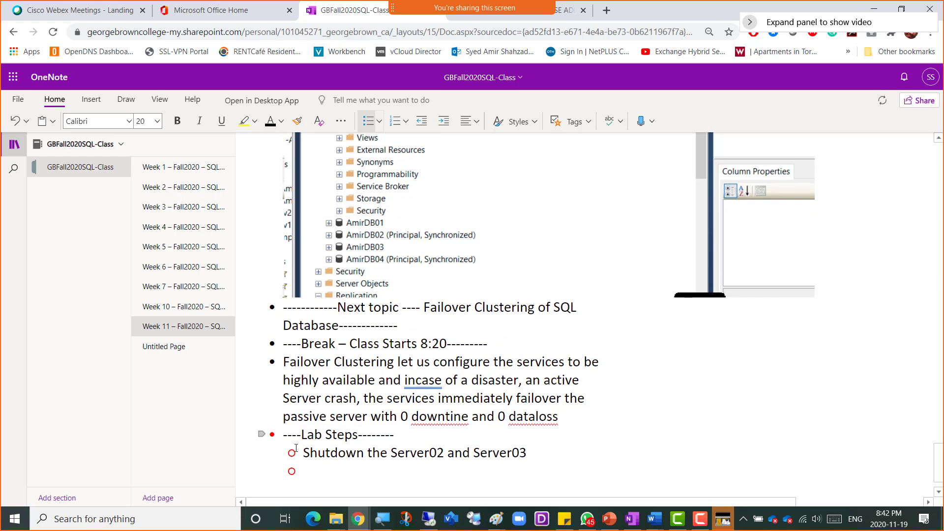
pyautogui.write('Create two clones')
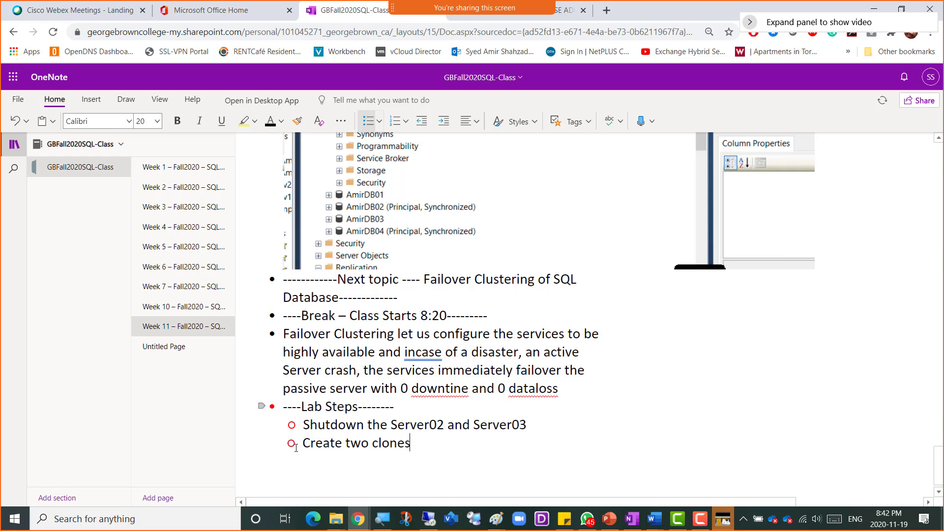
pyautogui.write(' server0')
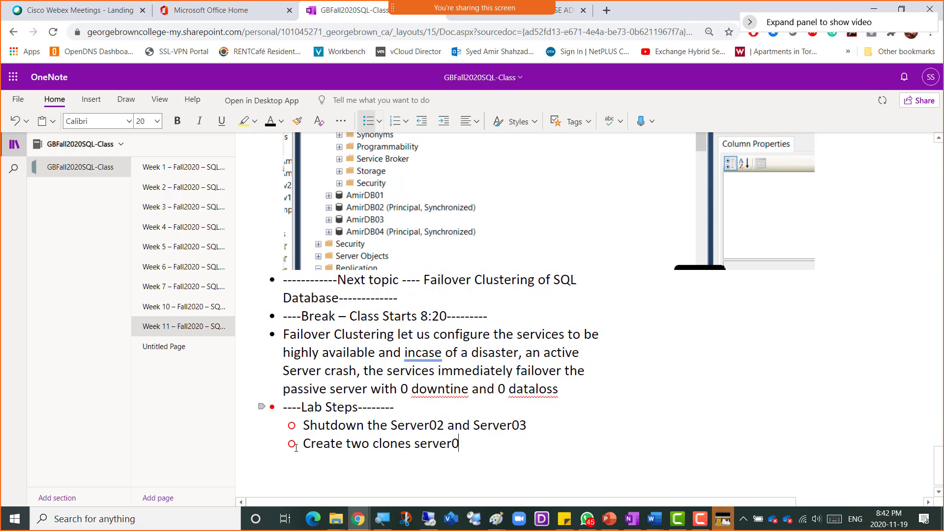
pyautogui.write('4 and server04')
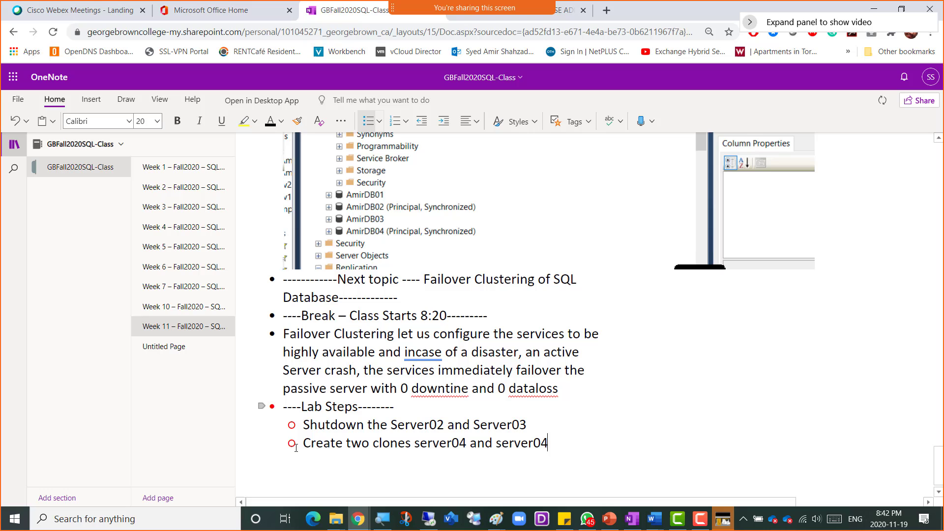
pyautogui.press('BackSpace')
pyautogui.write('5')
pyautogui.press('Return')
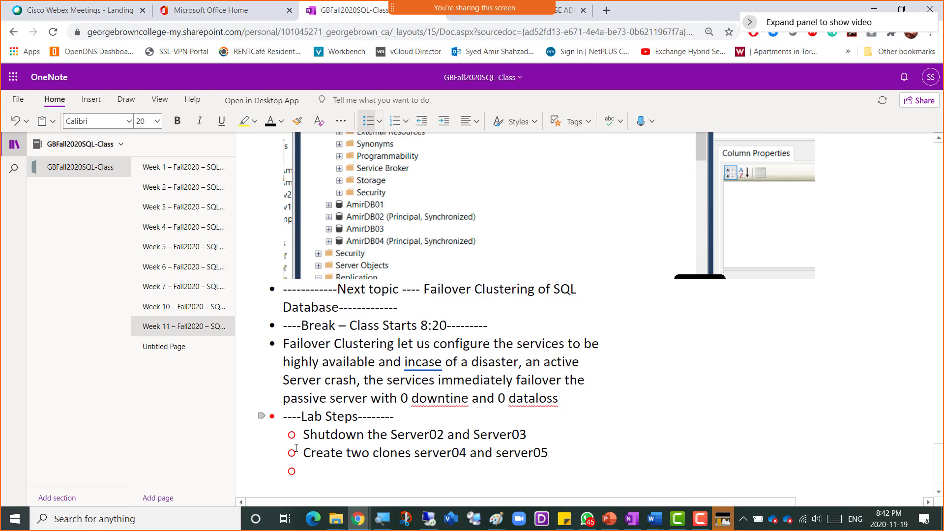
pyautogui.write('Gve')
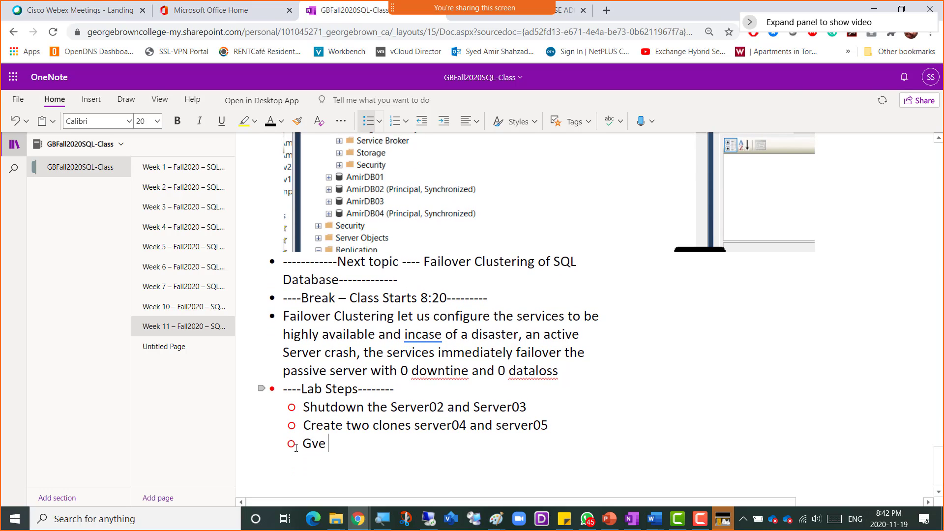
pyautogui.press('BackSpace')
pyautogui.press('BackSpace')
pyautogui.write('ive the')
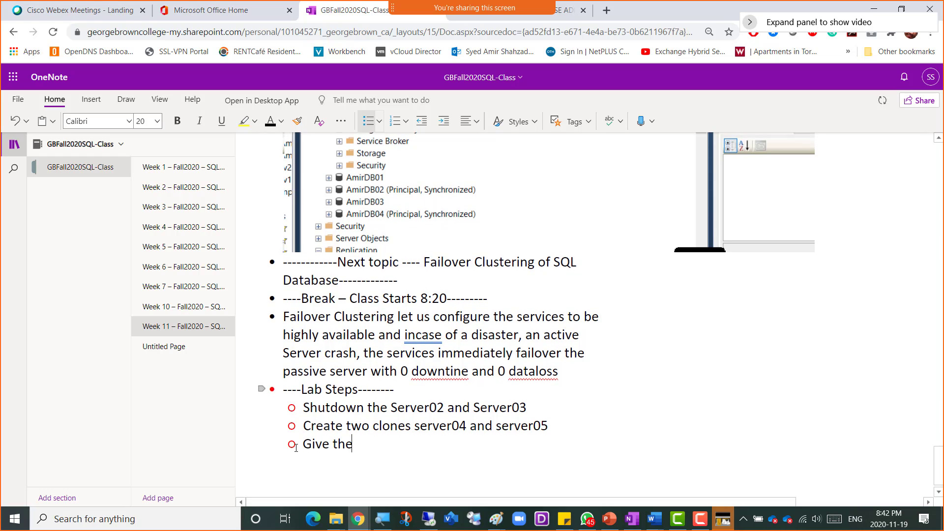
pyautogui.write(' Static IP ')
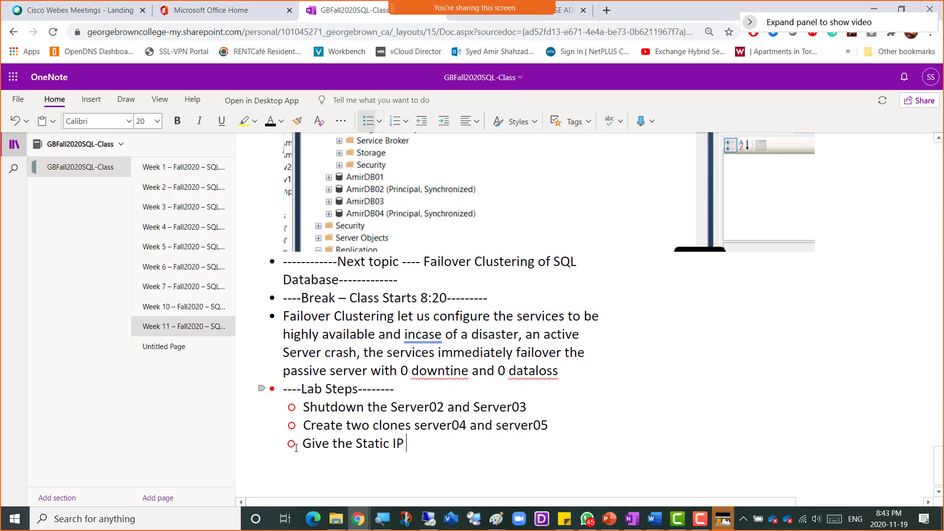
pyautogui.write('Addresses o')
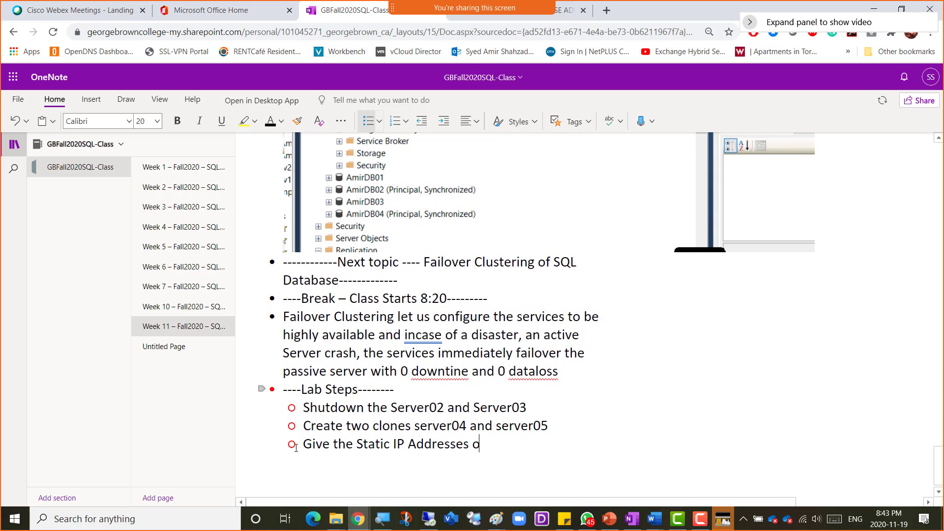
pyautogui.write('f')
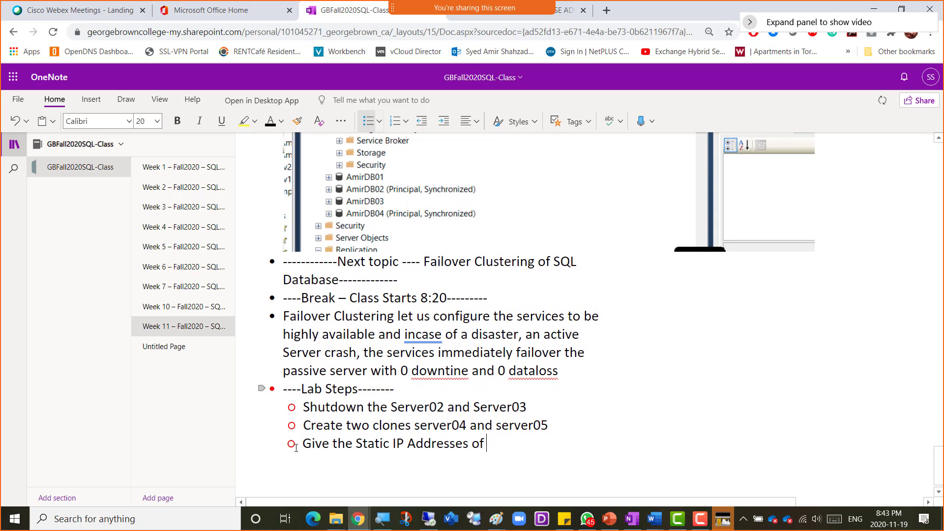
pyautogui.press('Return')
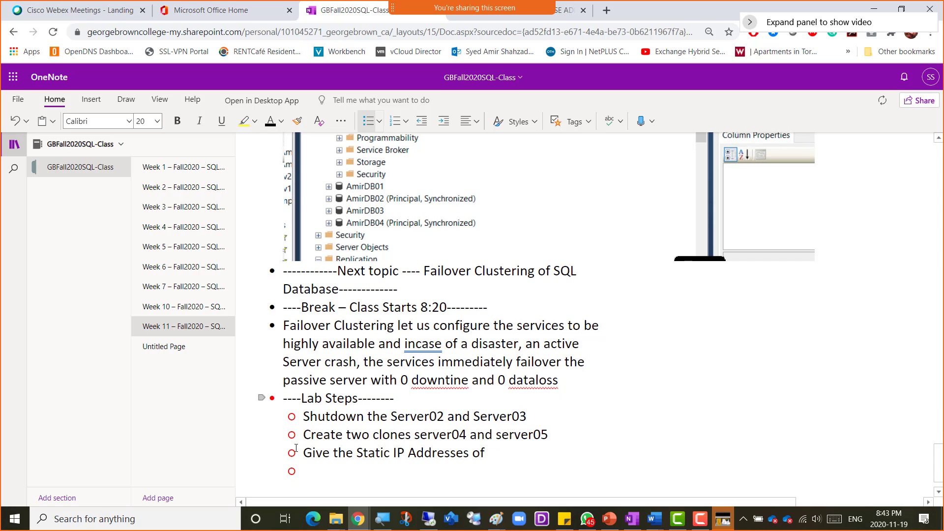
pyautogui.press('BackSpace')
pyautogui.press('BackSpace')
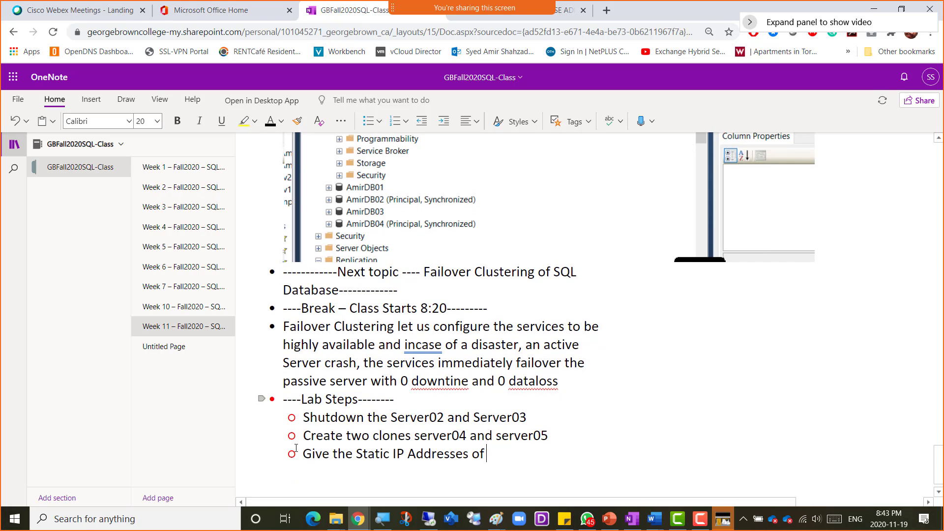
# - Add a deeper-indented line listing 192.168.200.4 and 192.168.200.5
pyautogui.press('Return')
pyautogui.press('Tab')
pyautogui.write('19')
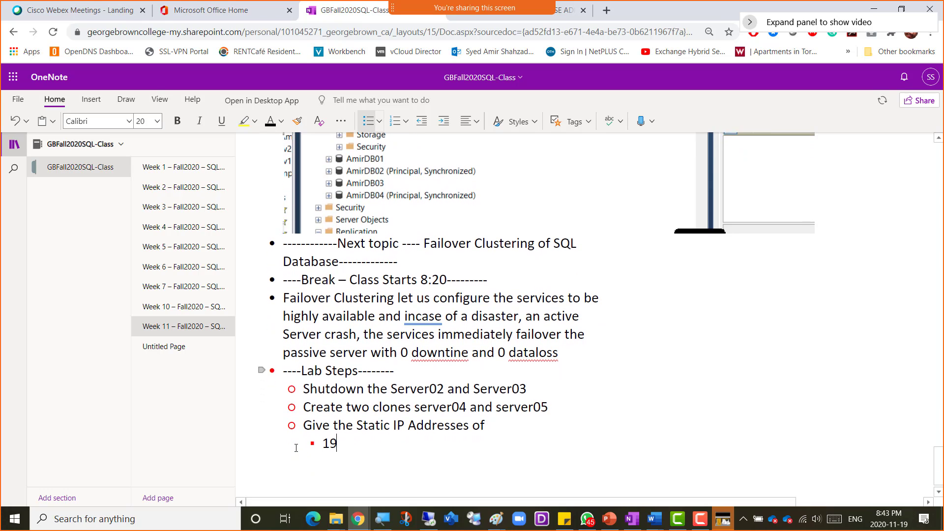
pyautogui.write('2.168.200.4 and ')
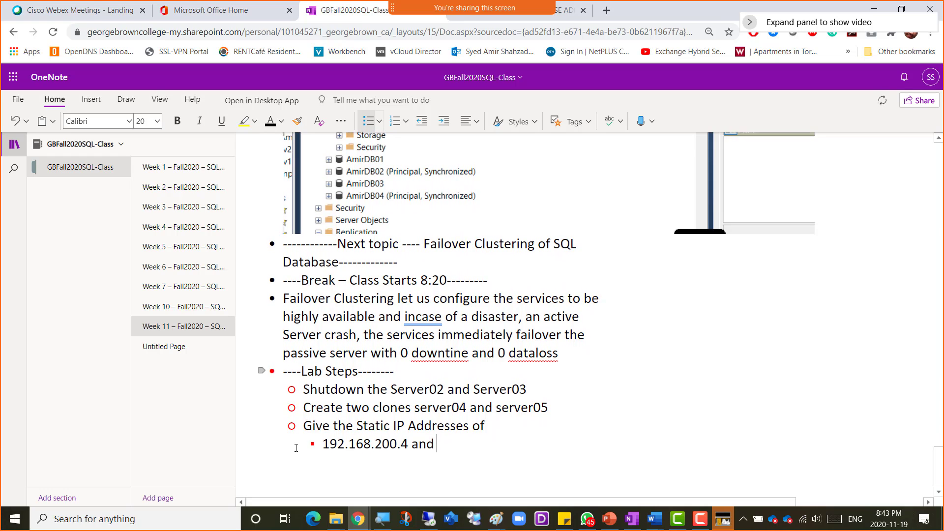
pyautogui.write('192.168.200.5')
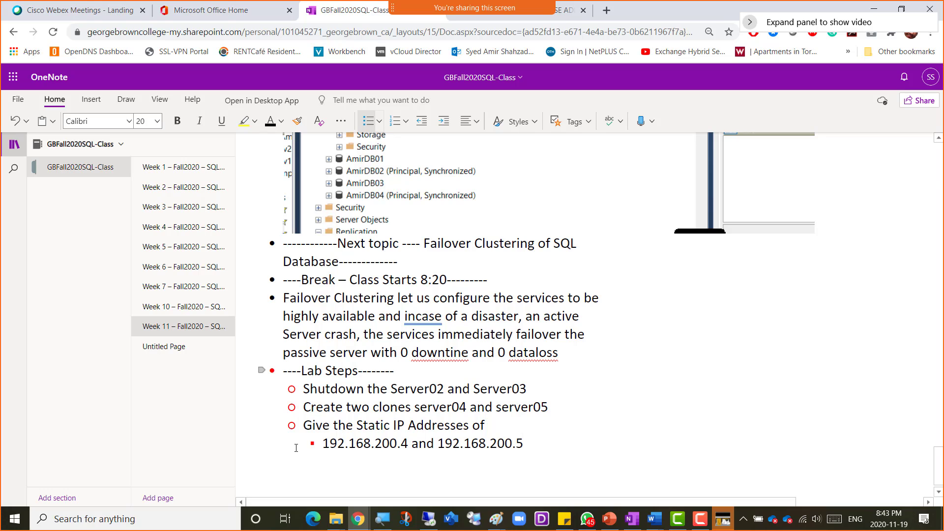
# - Add the step 'Join them to domain and login from SQLAdmin'
pyautogui.press('Return')
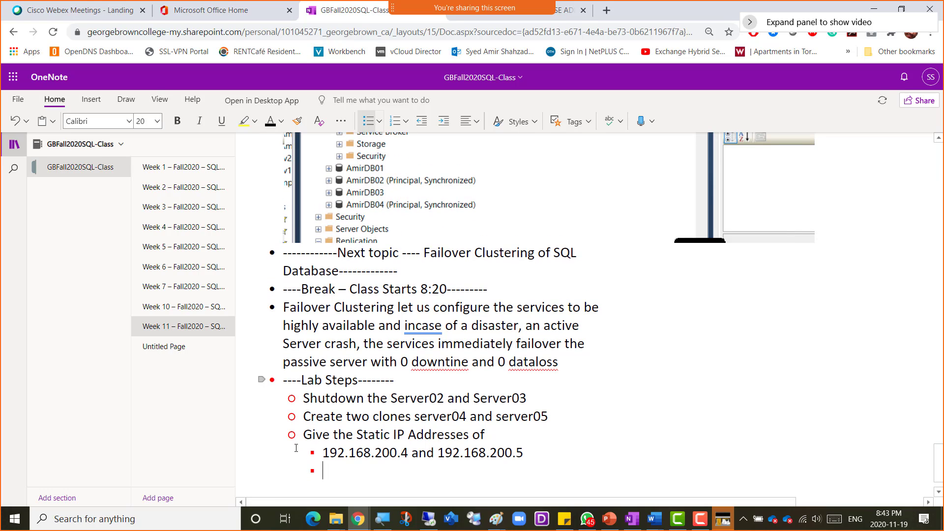
pyautogui.press('BackSpace')
pyautogui.hotkey('ctrl', '.')
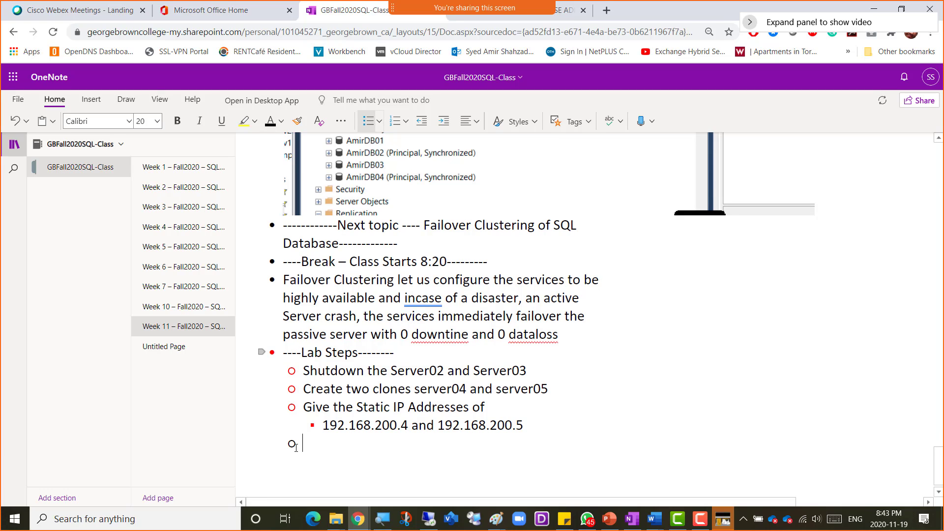
pyautogui.write('Join them to domain')
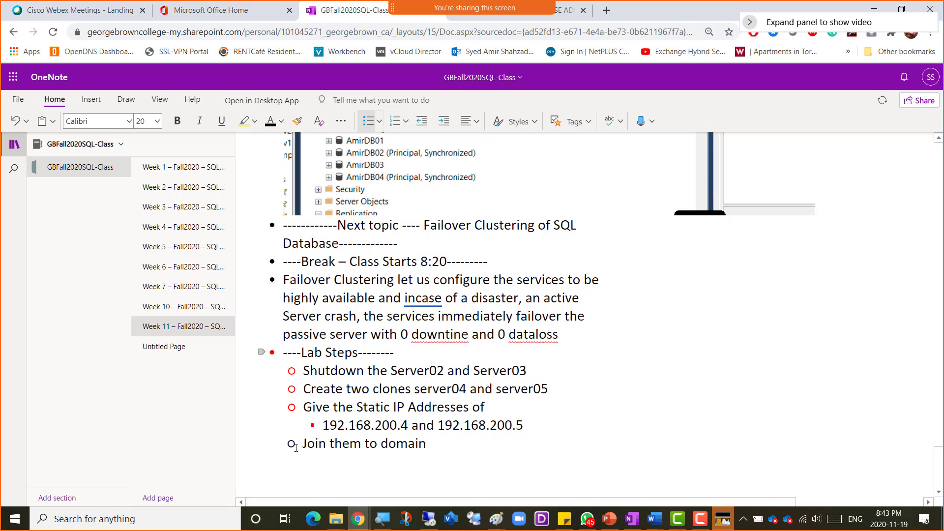
pyautogui.write(' and login from ')
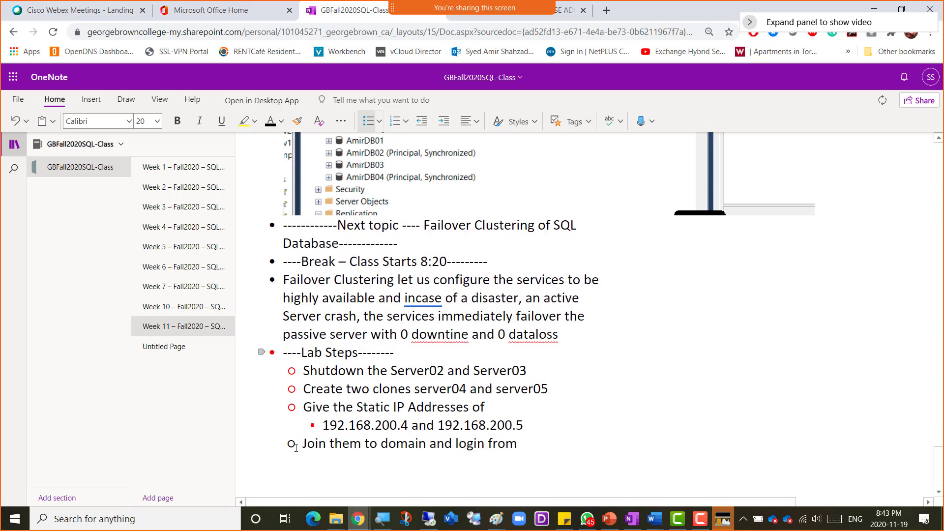
pyautogui.write('AmerAdmin')
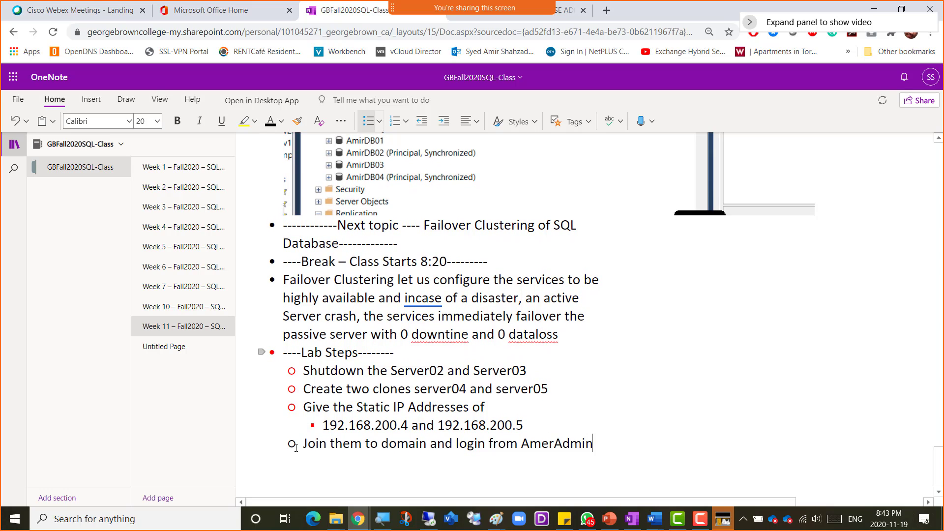
pyautogui.press('BackSpace')
pyautogui.press('BackSpace')
pyautogui.press('BackSpace')
pyautogui.press('BackSpace')
pyautogui.press('BackSpace')
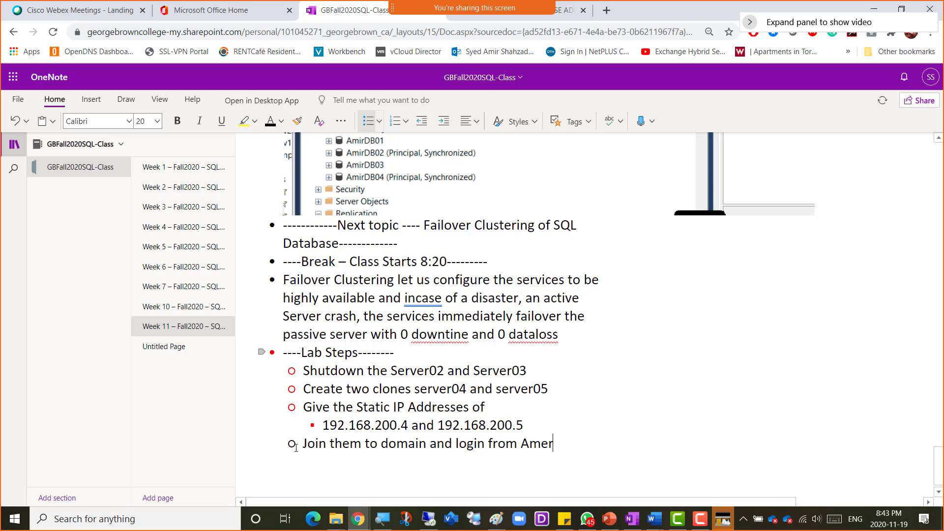
pyautogui.write('SQLAdmin')
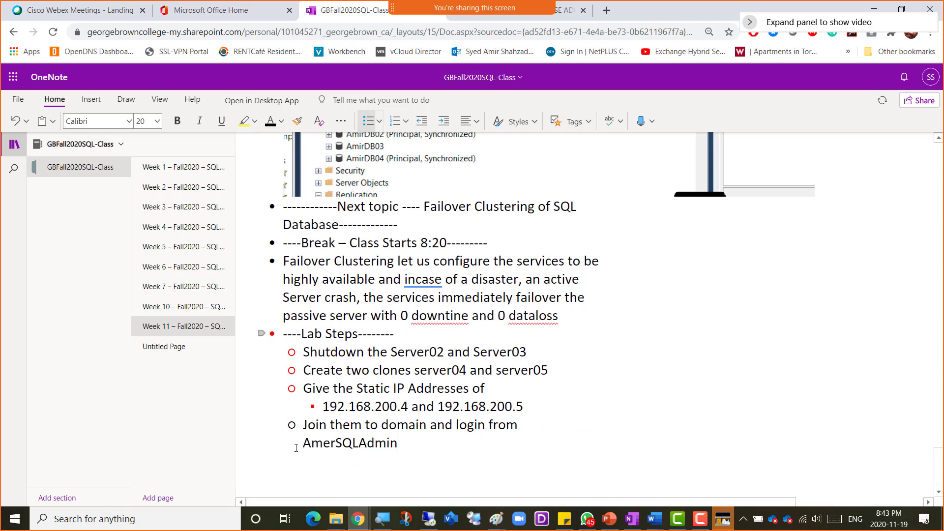
pyautogui.press('Return')
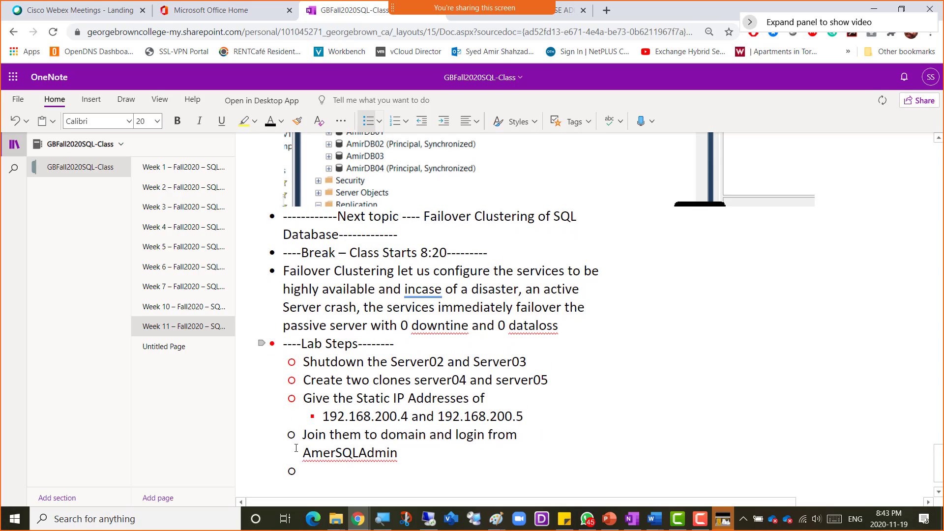
# - Add steps to install .net framework 4.7 and configure the Failover Cluster Service on both new servers
pyautogui.write('Inst')
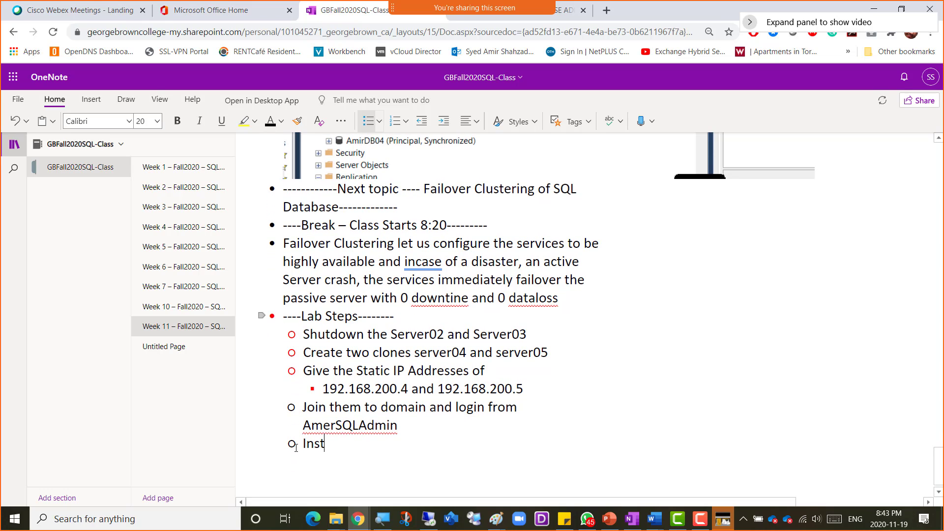
pyautogui.write('all .net framewor')
pyautogui.write('k 4.7')
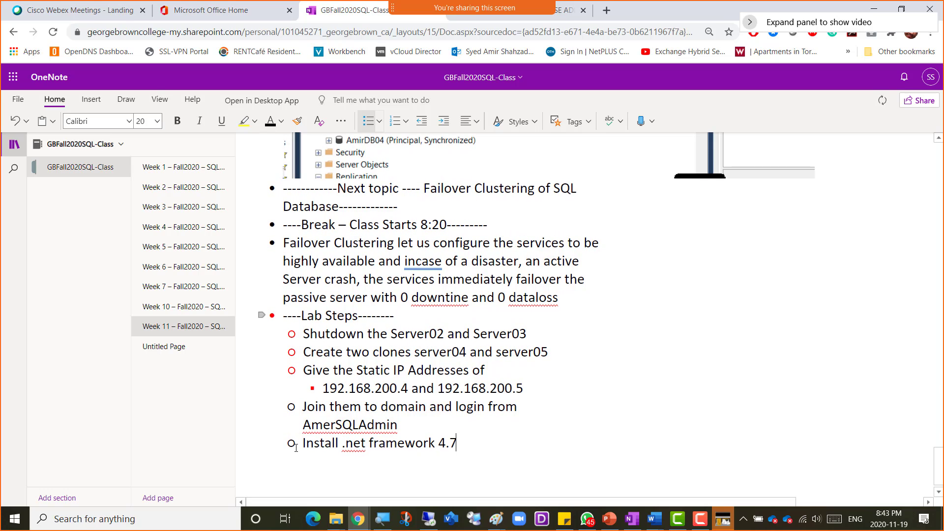
pyautogui.press('Return')
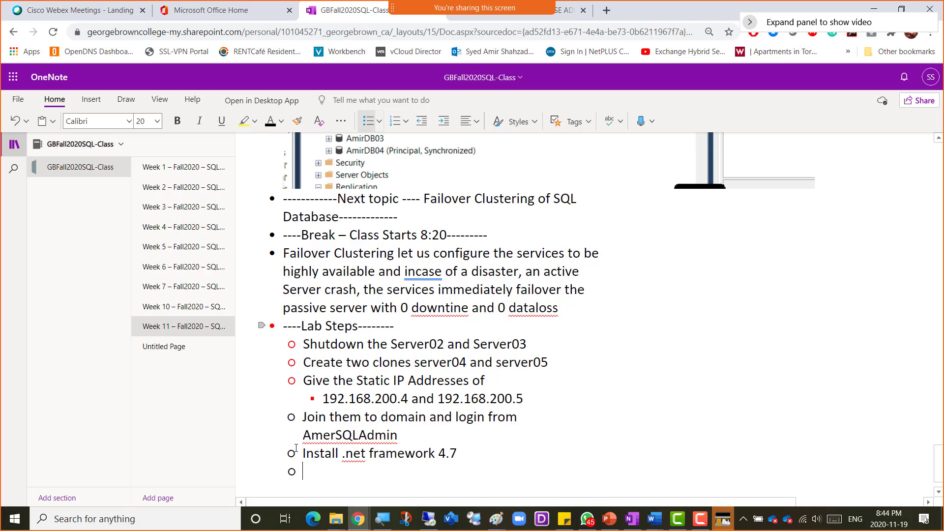
pyautogui.write('Configure ')
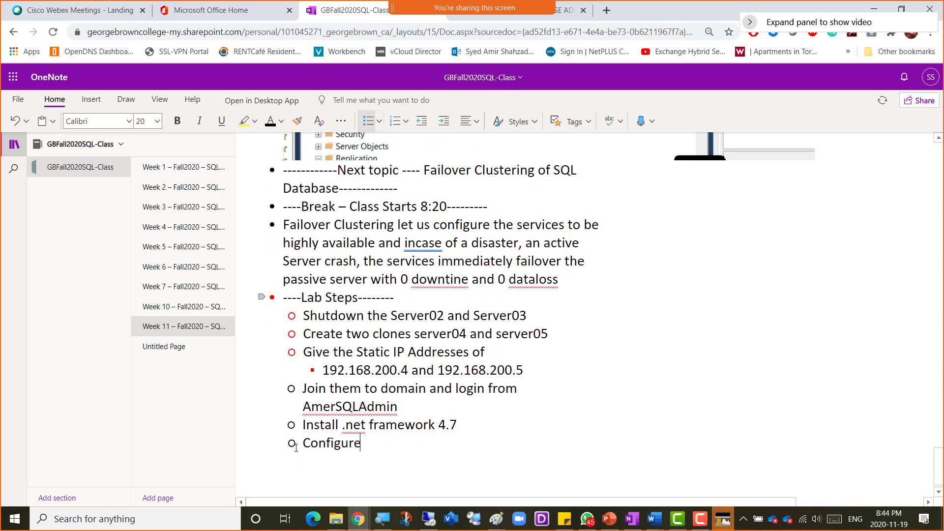
pyautogui.write('first the F')
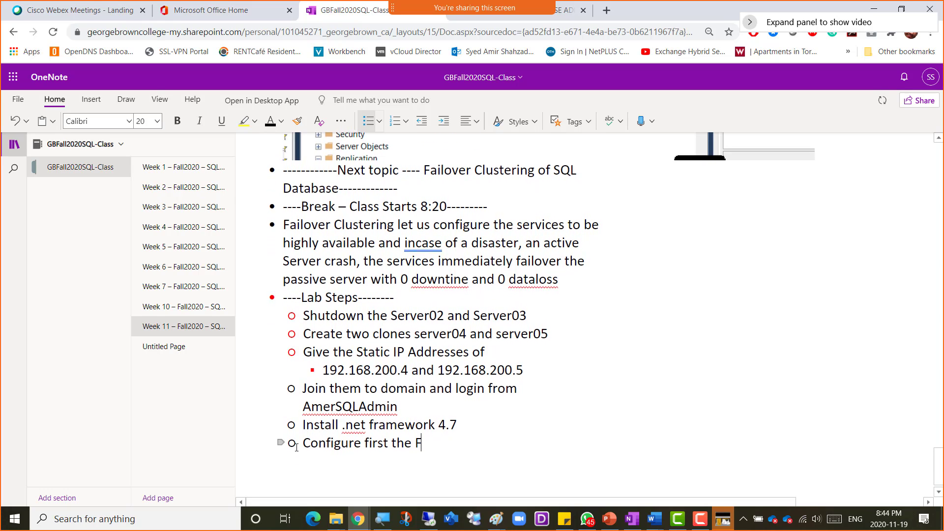
pyautogui.write('ailover ')
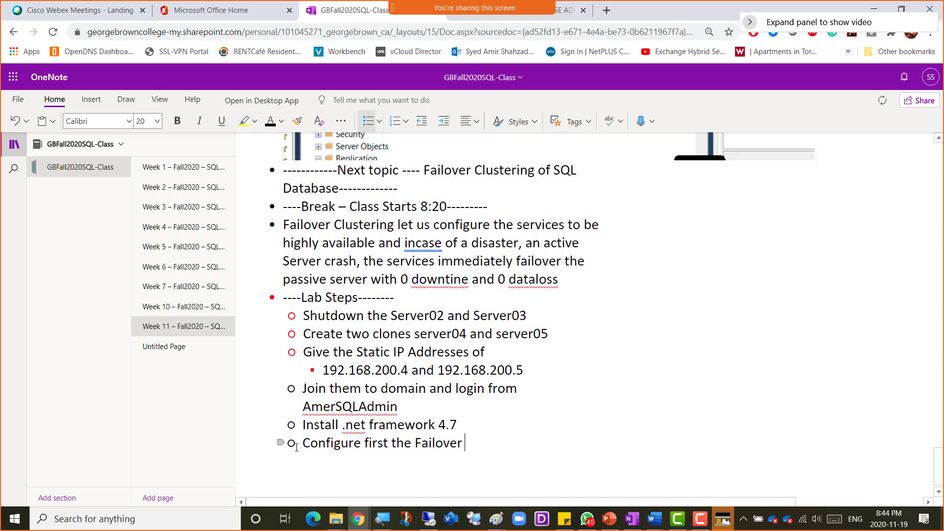
pyautogui.write('Cluster')
pyautogui.write('Service o')
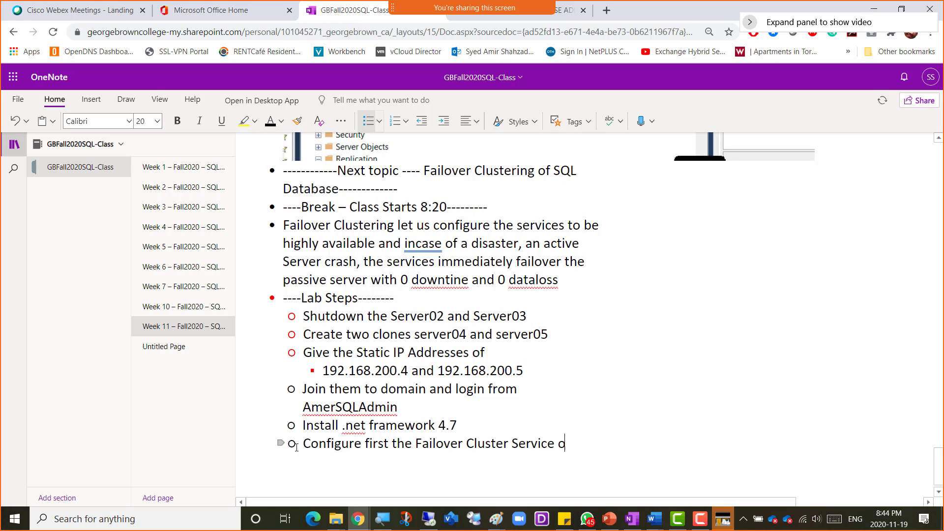
pyautogui.write('n both ')
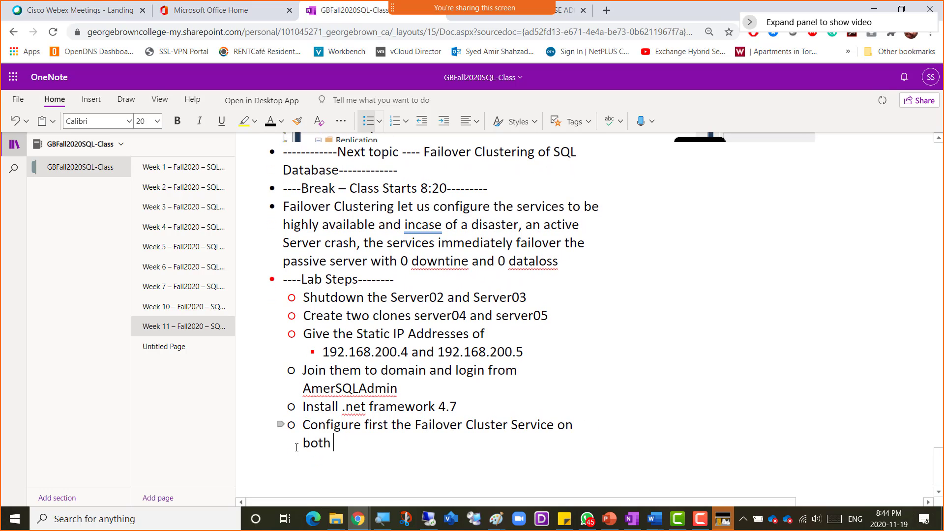
pyautogui.write('new Servers')
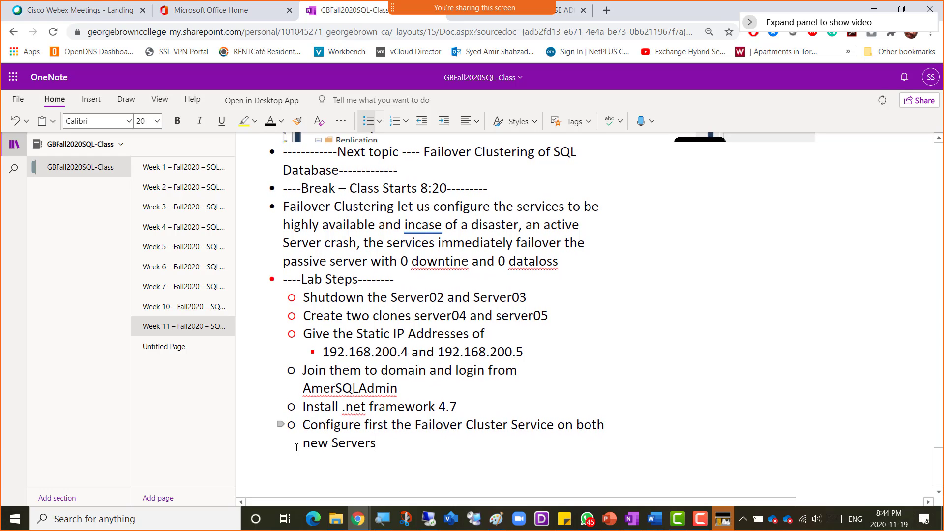
# - Add indented sub-steps: configure networking of FC, configure storage of FC, install the FC service
pyautogui.press('Return')
pyautogui.press('Tab')
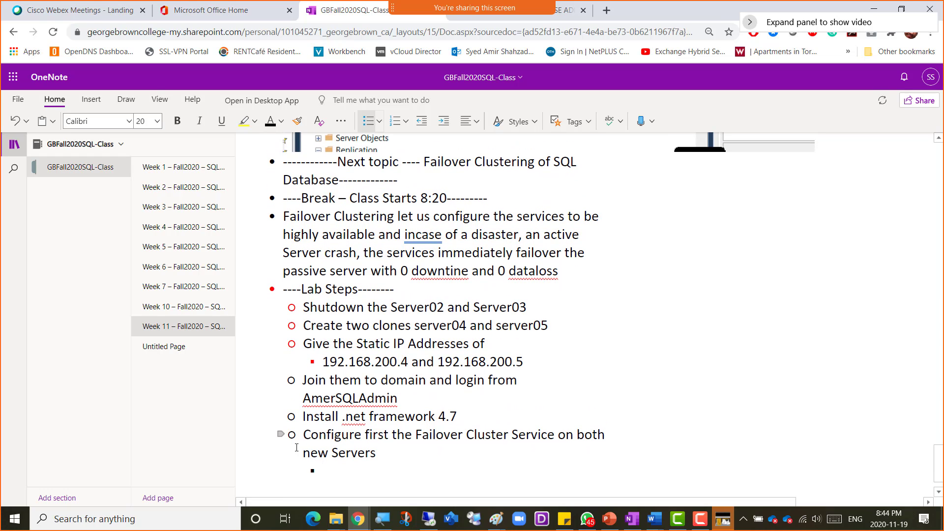
pyautogui.write('Configure')
pyautogui.press('BackSpace')
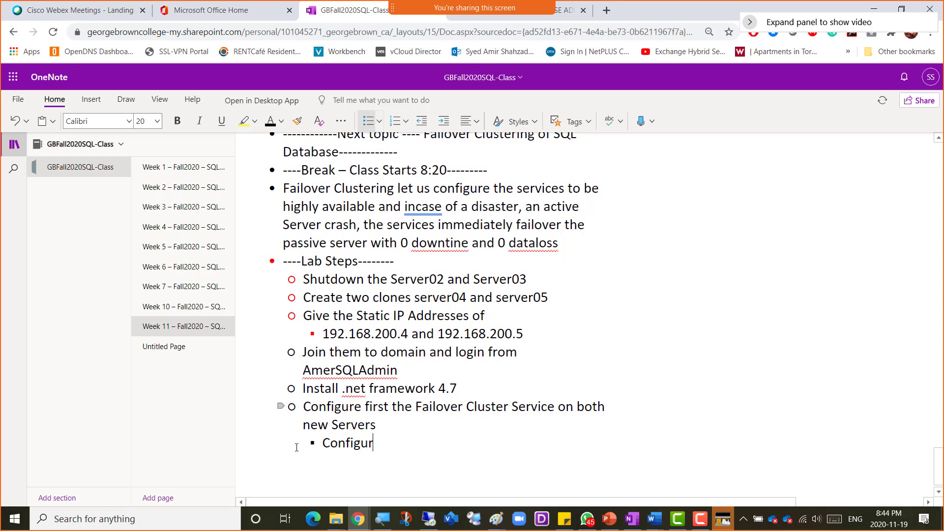
pyautogui.write('e network')
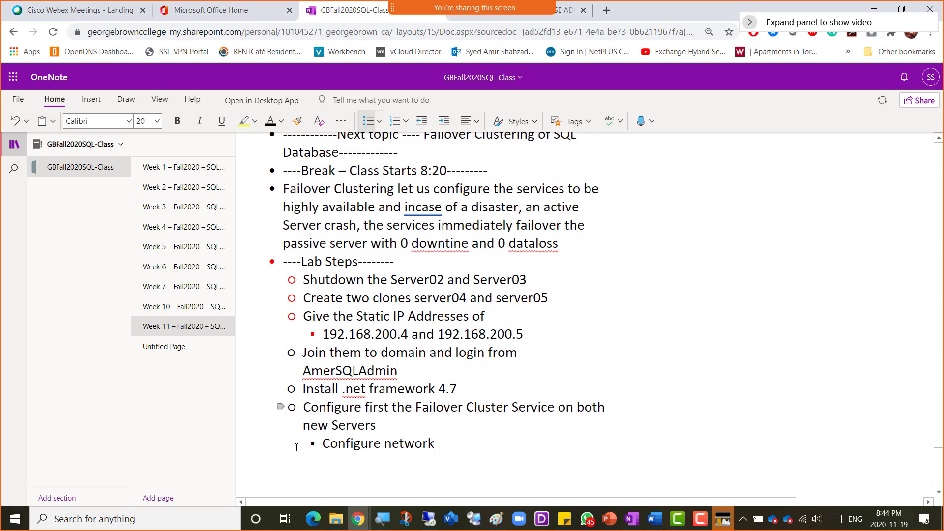
pyautogui.write('ing of FC')
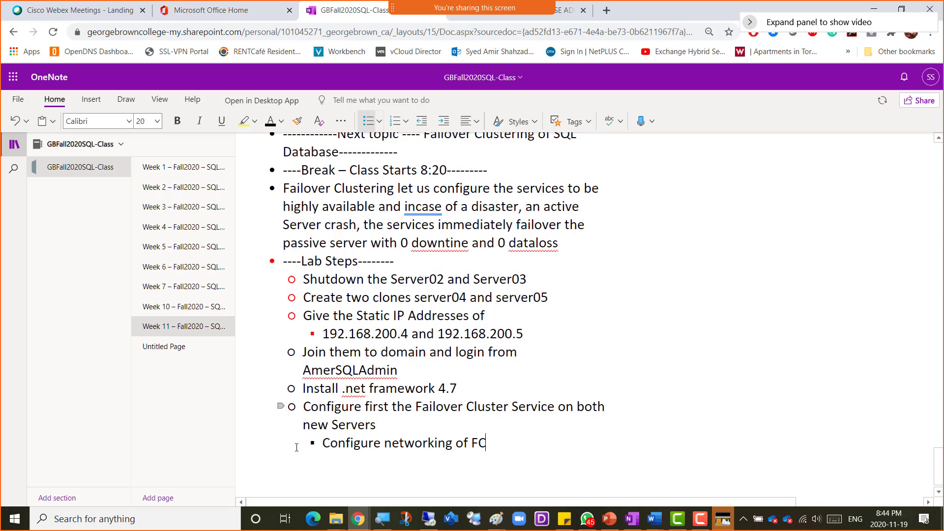
pyautogui.press('Return')
pyautogui.write('Configur')
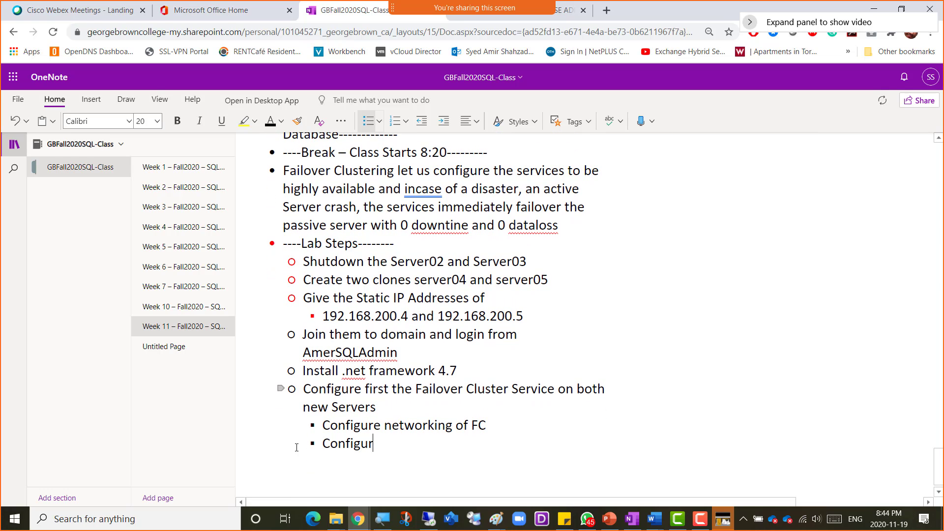
pyautogui.write('e Storage of FC')
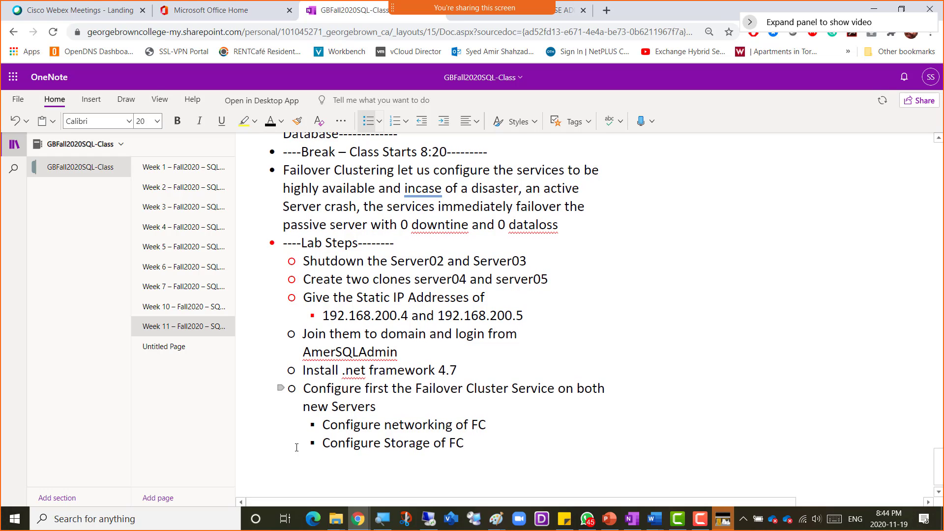
pyautogui.press('Return')
pyautogui.write('Instal')
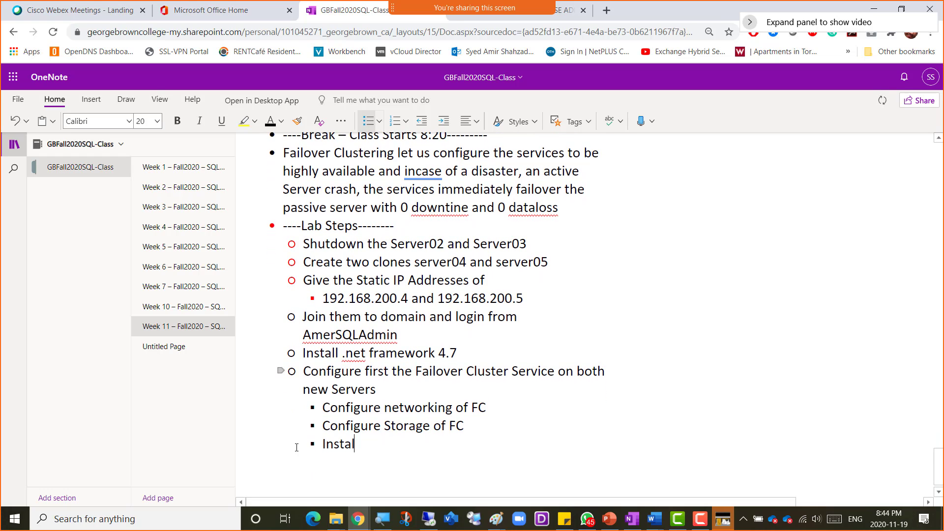
pyautogui.write('l the FC service')
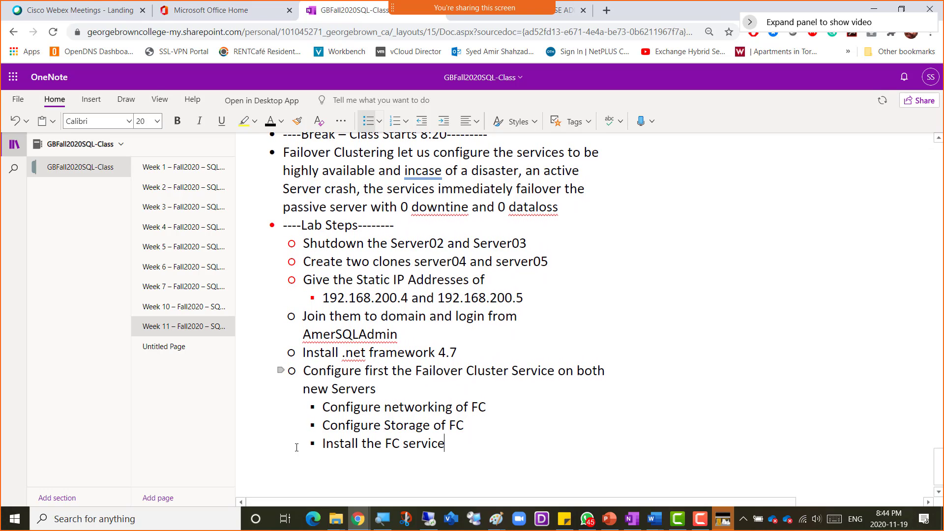
# - Add the sub-step 'Test if we can Switchover and failover'
pyautogui.press('Return')
pyautogui.write('Test')
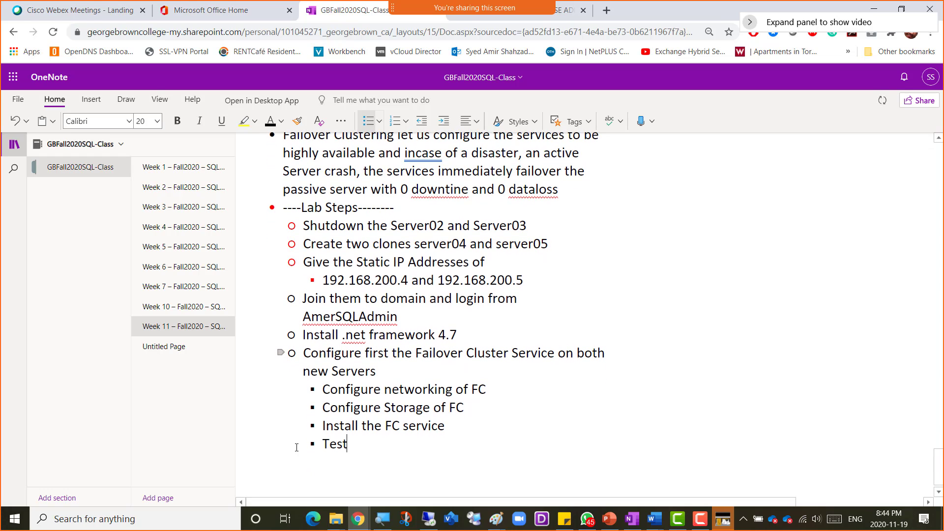
pyautogui.write(' if we can')
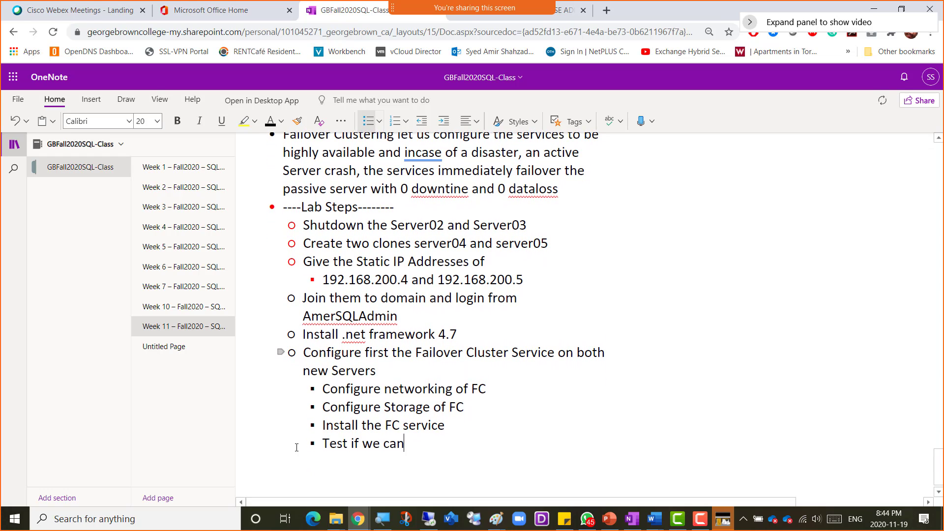
pyautogui.write(' F')
pyautogui.press('BackSpace')
pyautogui.write('Switchover')
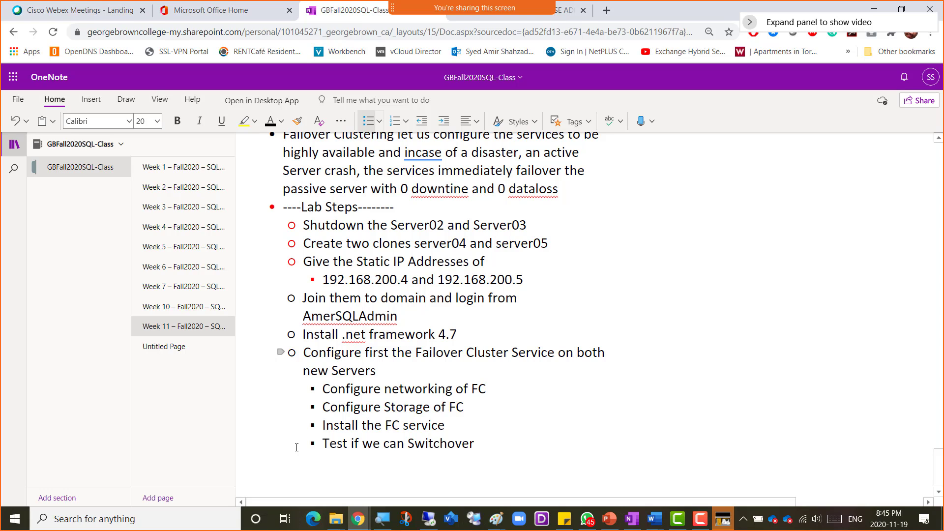
pyautogui.write('or failover')
pyautogui.hotkey('ctrl', 'Left')
pyautogui.hotkey('ctrl', 'Left')
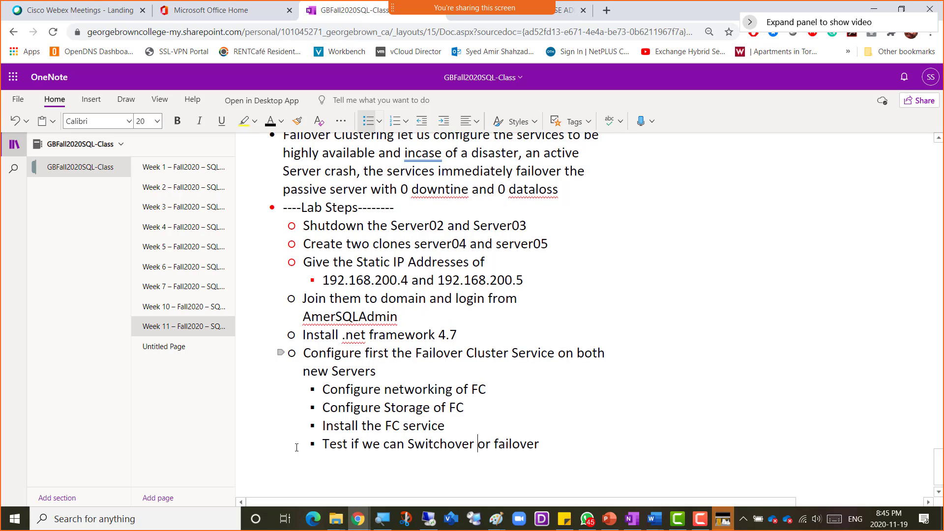
pyautogui.hotkey('shift', 'Right')
pyautogui.hotkey('shift', 'Right')
pyautogui.write('and')
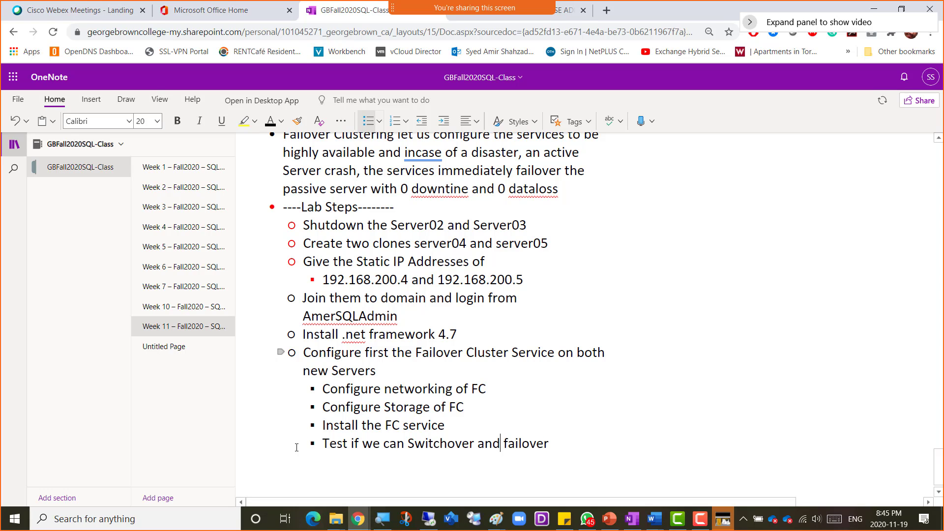
pyautogui.press('End')
pyautogui.press('Return')
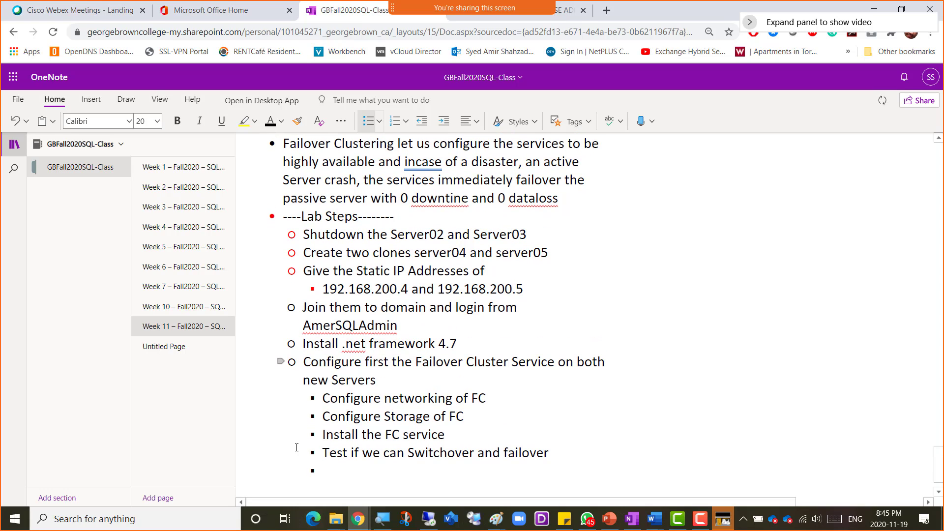
# - Add the step 'Lets install SQL Server on both Server04 / 05'
pyautogui.write('Lets ins')
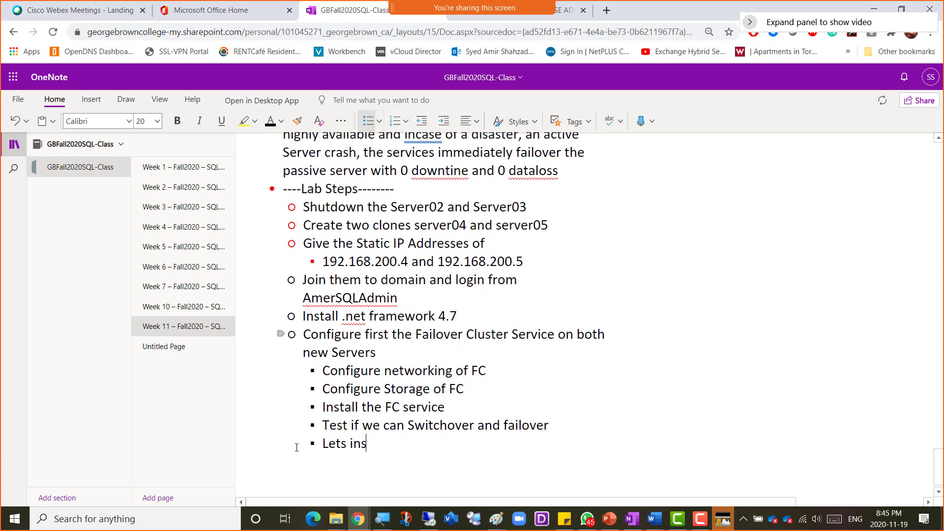
pyautogui.write('tall SQL Serv')
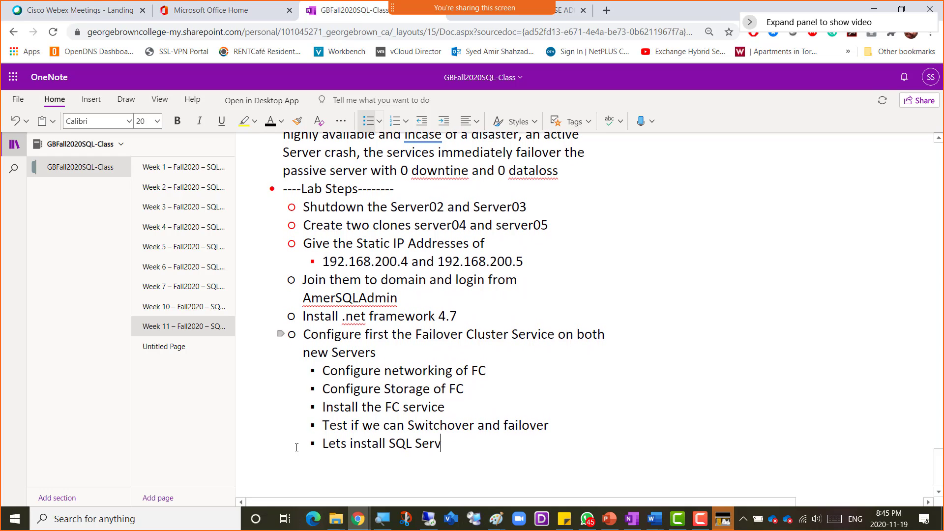
pyautogui.write('er on t')
pyautogui.press('BackSpace')
pyautogui.write('both ')
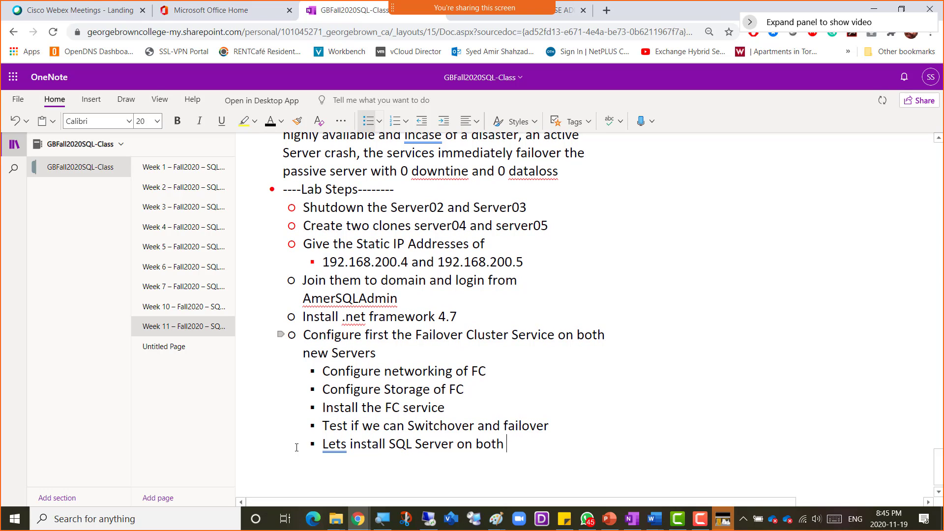
pyautogui.write('Server04')
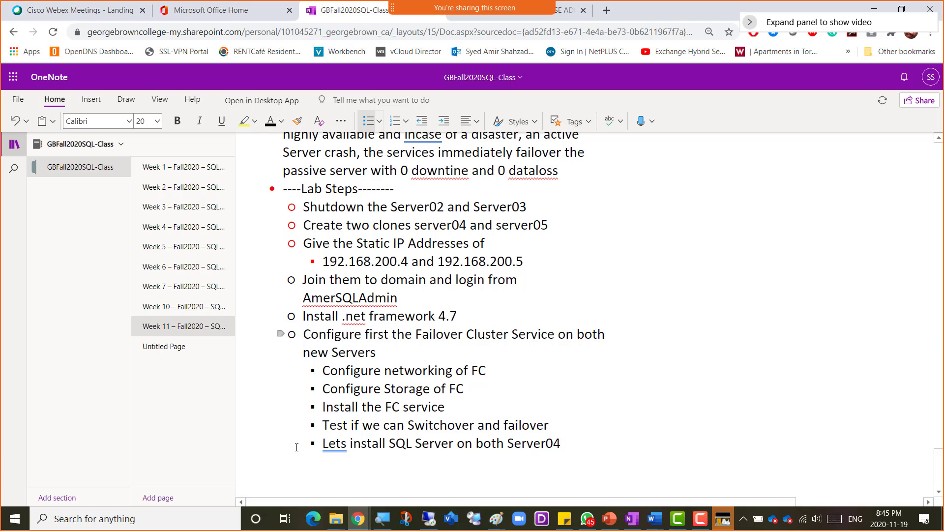
pyautogui.write(' / 05')
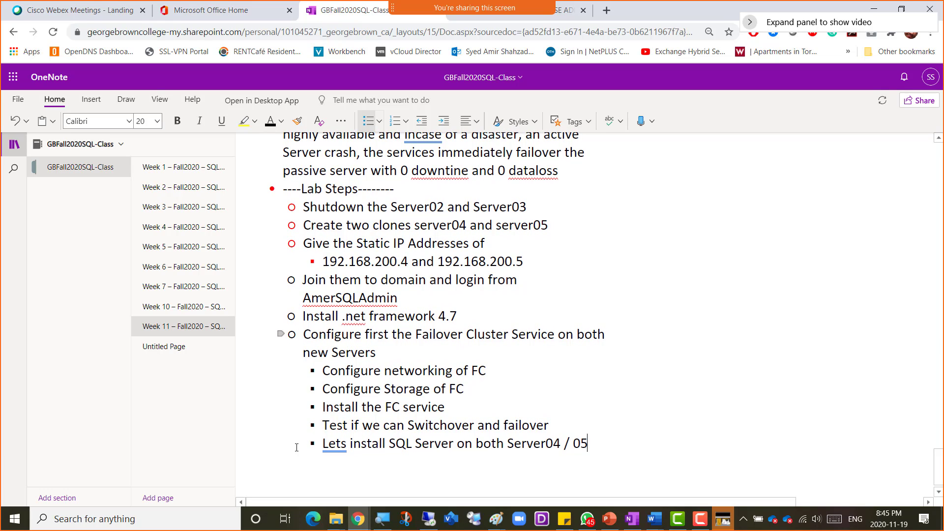
pyautogui.press('Return')
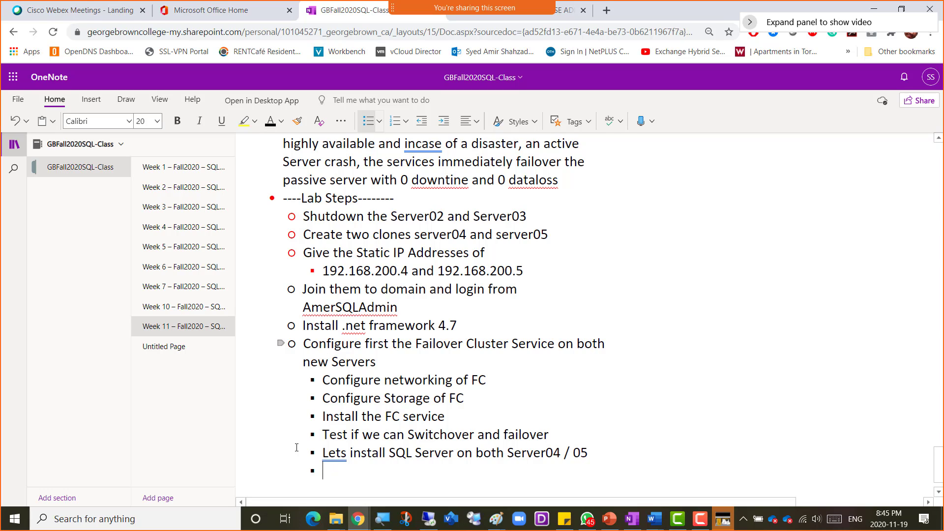
# - Add 'Do a Crash test': crash the active server, SQL stays available from the passive (New Active) server
pyautogui.write('Do a Cra')
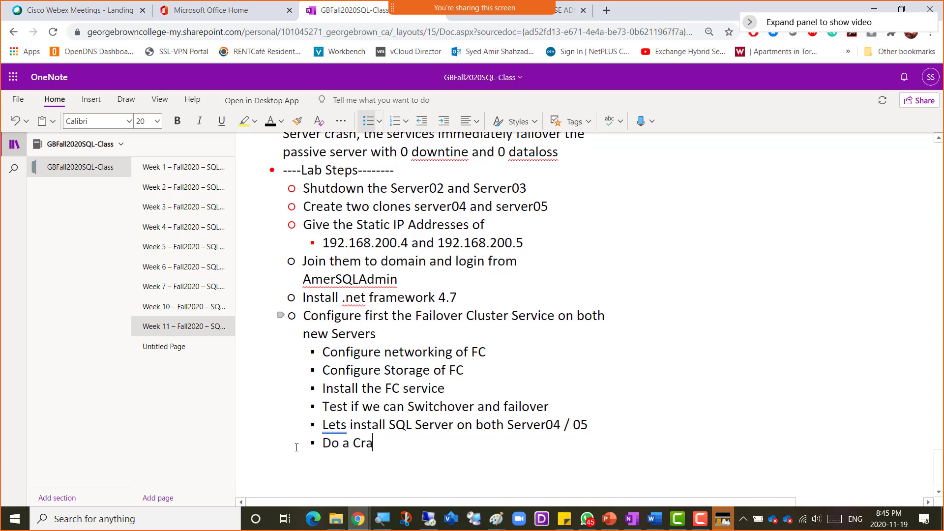
pyautogui.write('sh test')
pyautogui.press('Up')
pyautogui.press('Down')
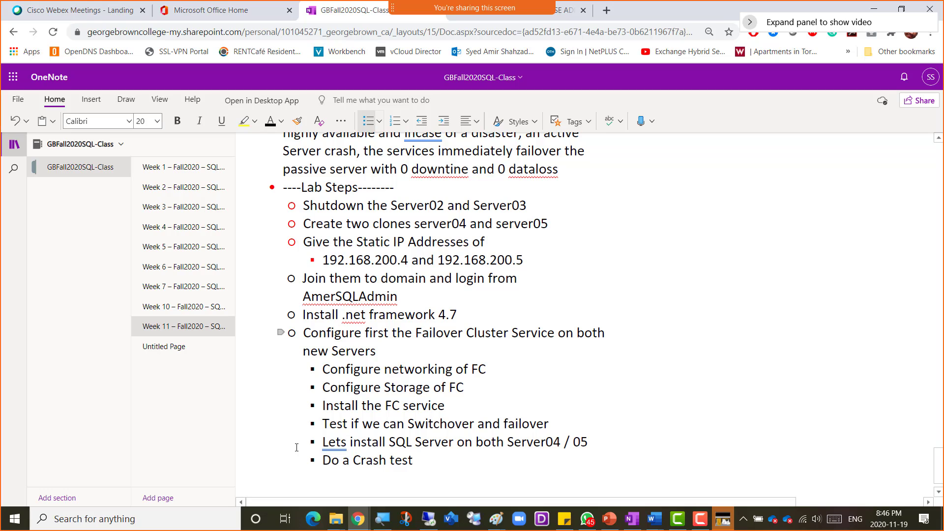
pyautogui.click(428, 460)
pyautogui.write('. we will ')
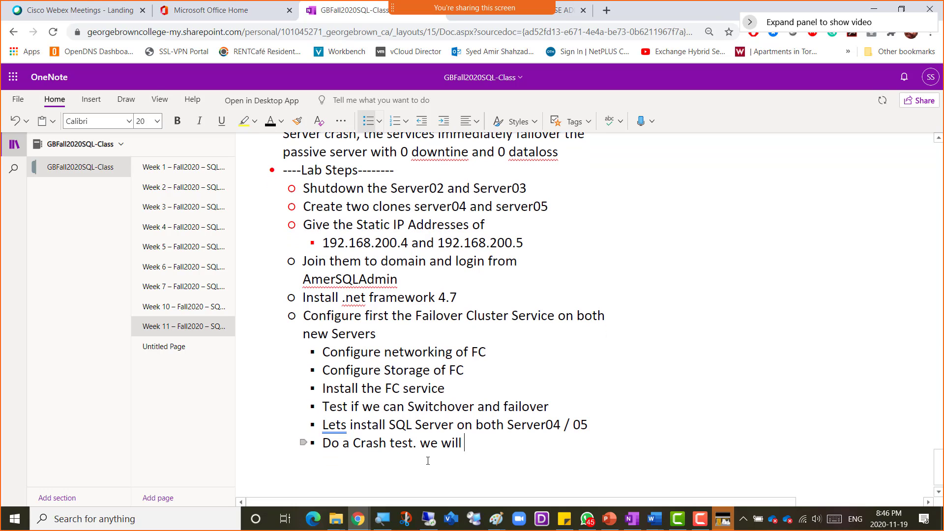
pyautogui.write('crash the active Serv')
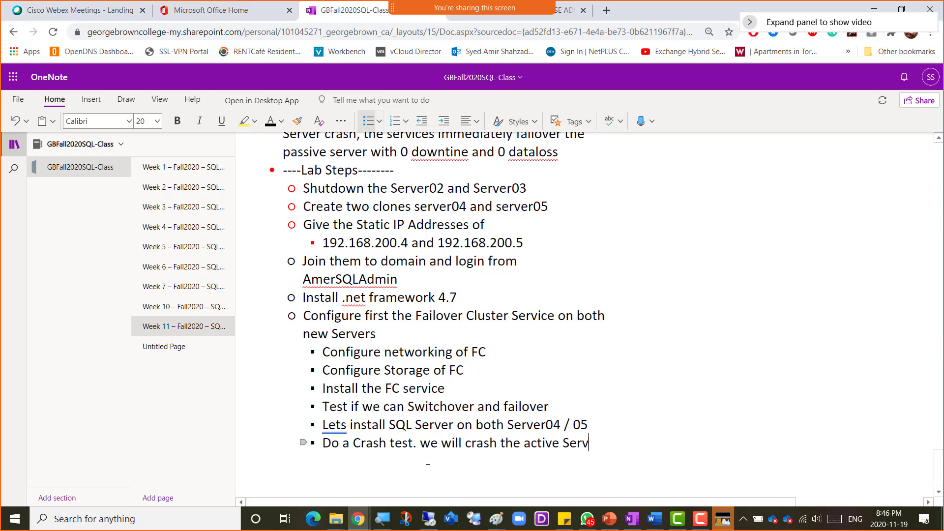
pyautogui.write('er and the SQL')
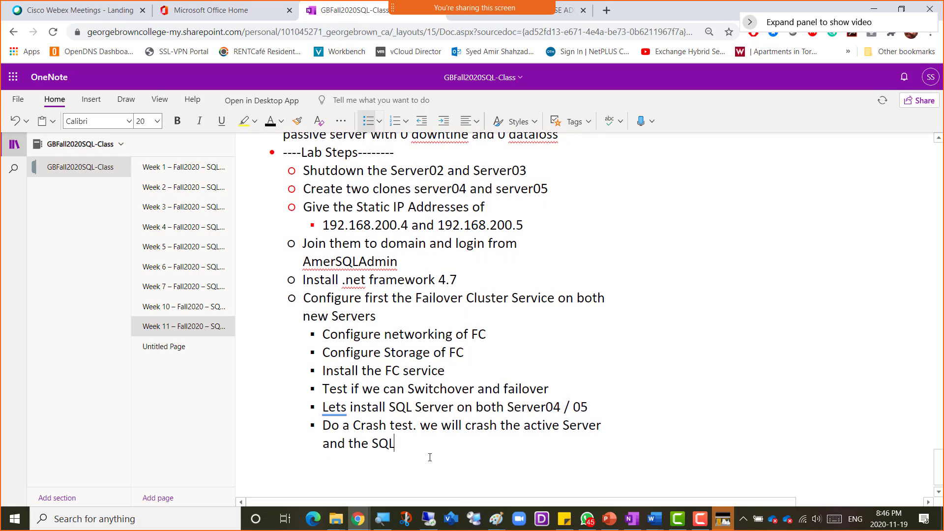
pyautogui.write(' should be ava')
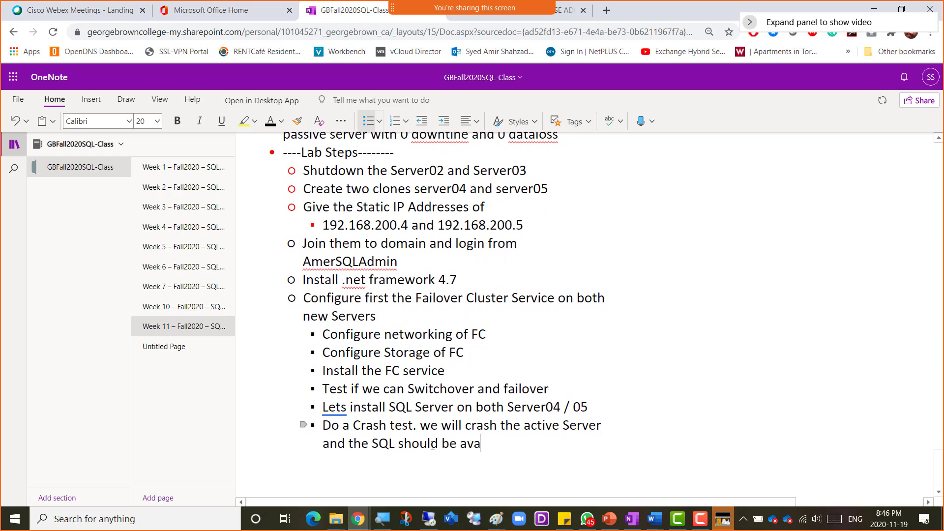
pyautogui.write('ilable from the p')
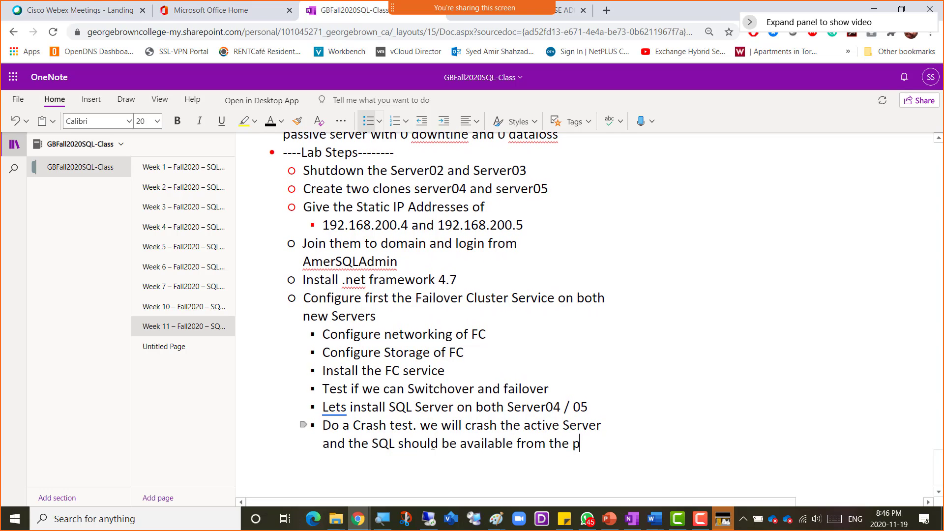
pyautogui.write('assive(Now Act')
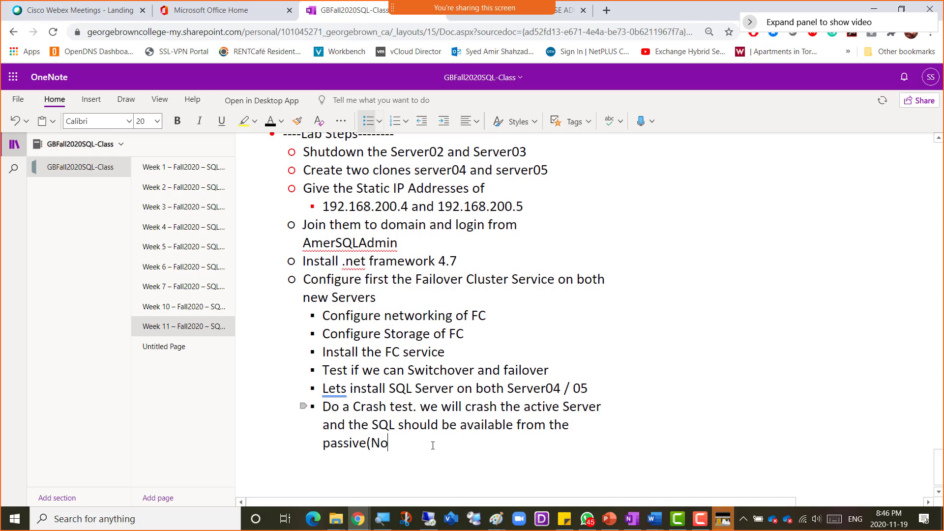
pyautogui.press('BackSpace')
pyautogui.press('BackSpace')
pyautogui.press('BackSpace')
pyautogui.press('BackSpace')
pyautogui.press('BackSpace')
pyautogui.press('BackSpace')
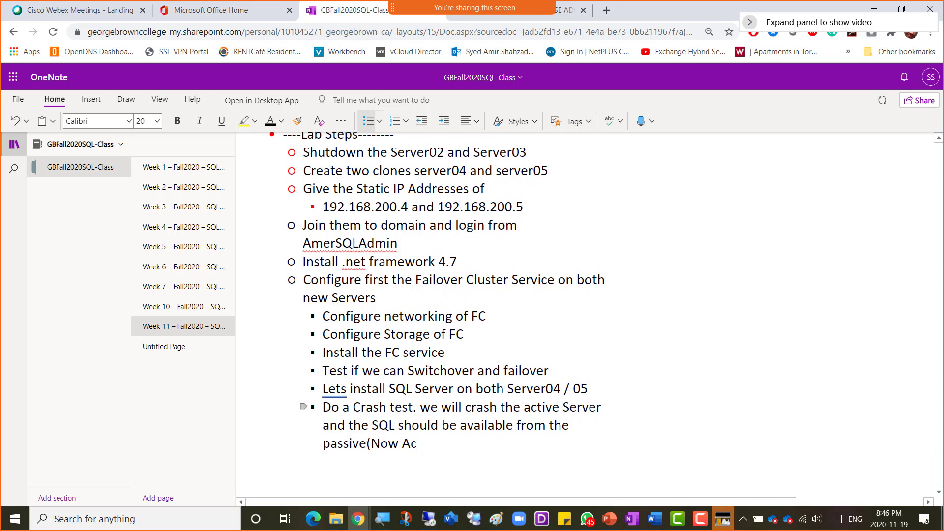
pyautogui.write('ew Active) Server')
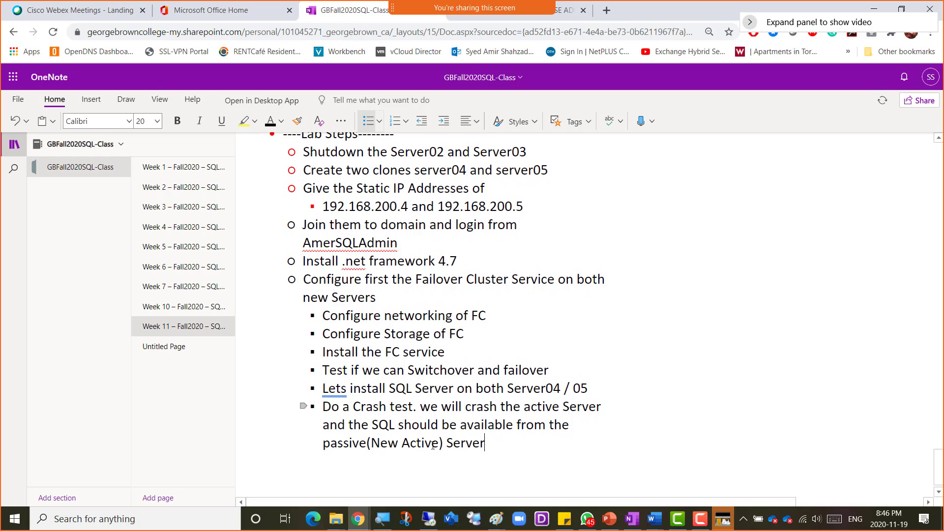
pyautogui.scroll(3, 451, 335)
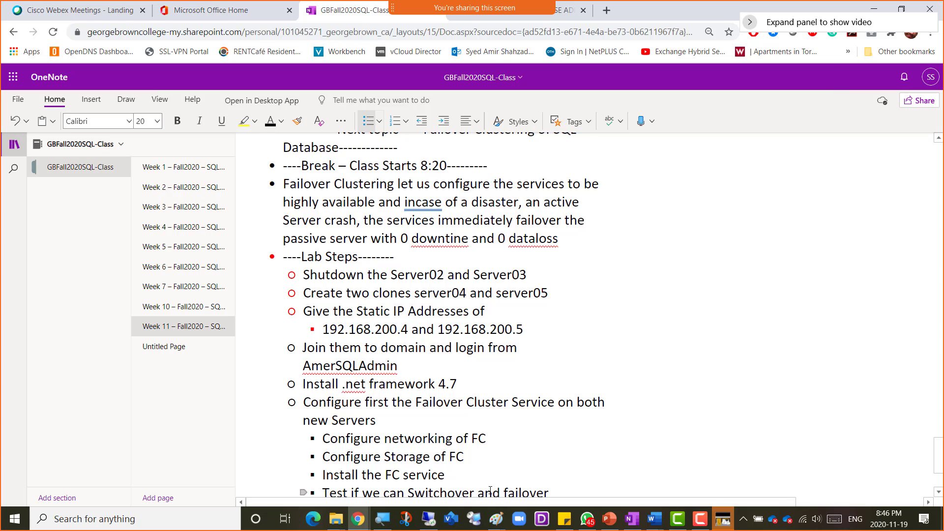
# - Maximize VMware Workstation and shut down the GBSQL-Srv2 guest
pyautogui.click(428, 520)
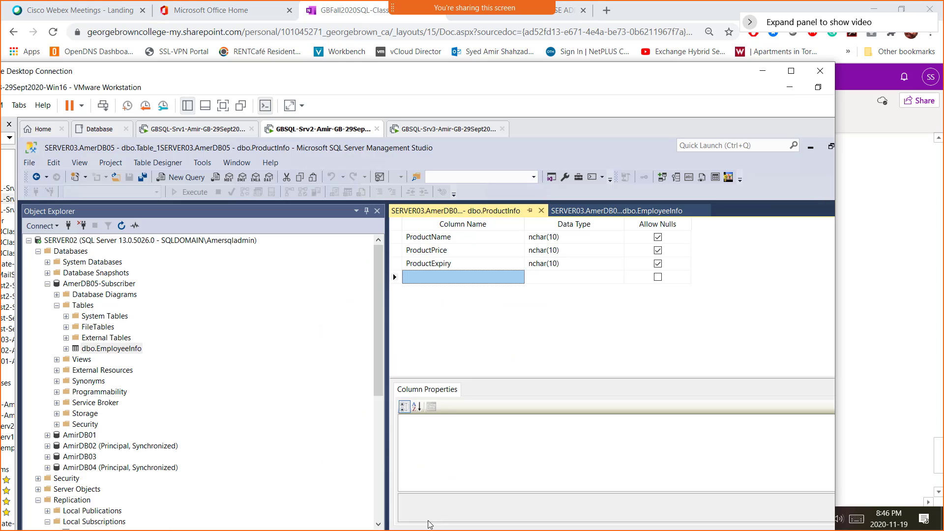
pyautogui.doubleClick(457, 75)
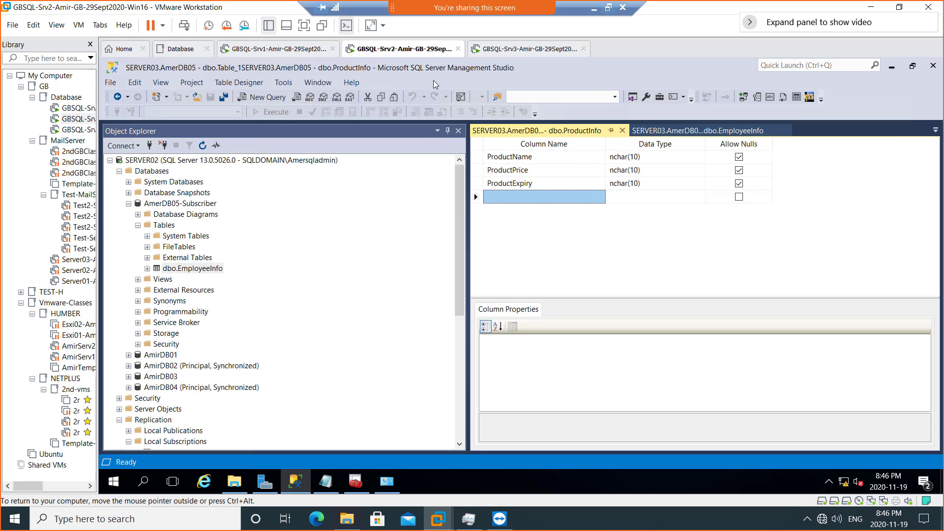
pyautogui.rightClick(384, 53)
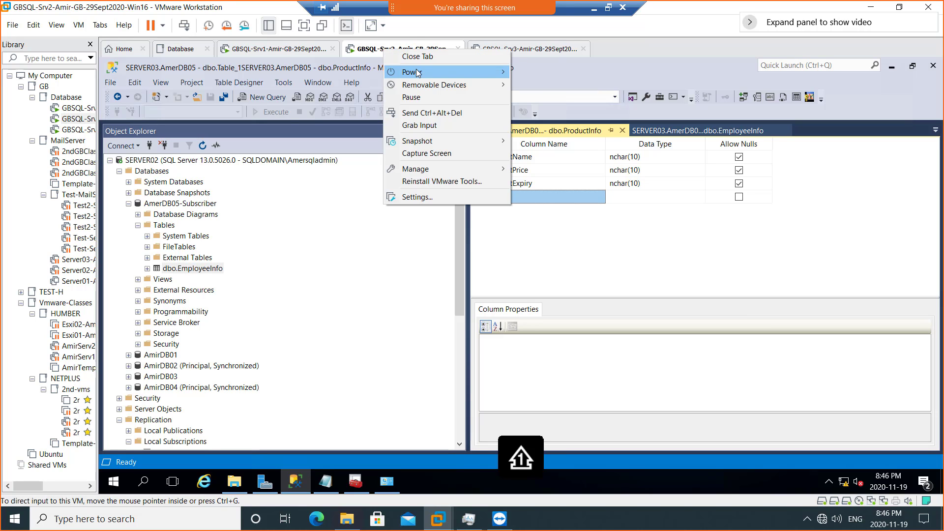
pyautogui.moveTo(416, 72)
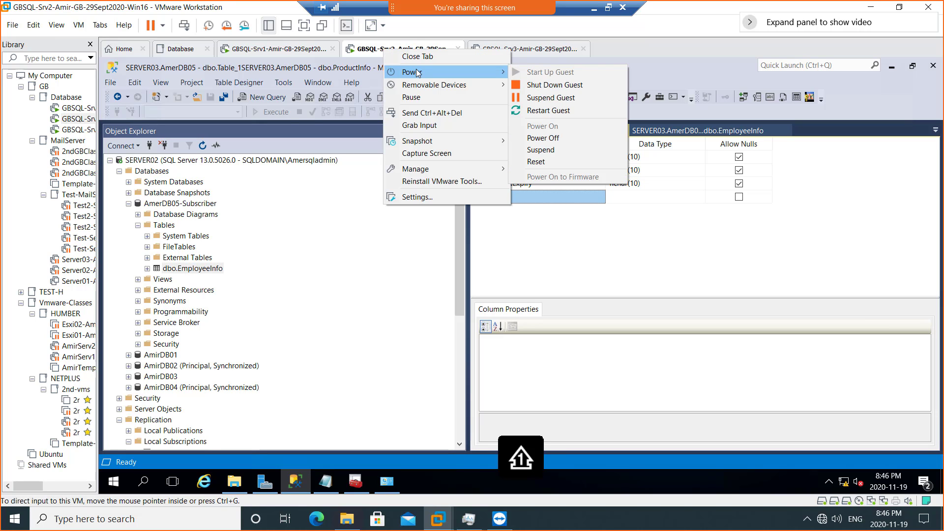
pyautogui.click(549, 87)
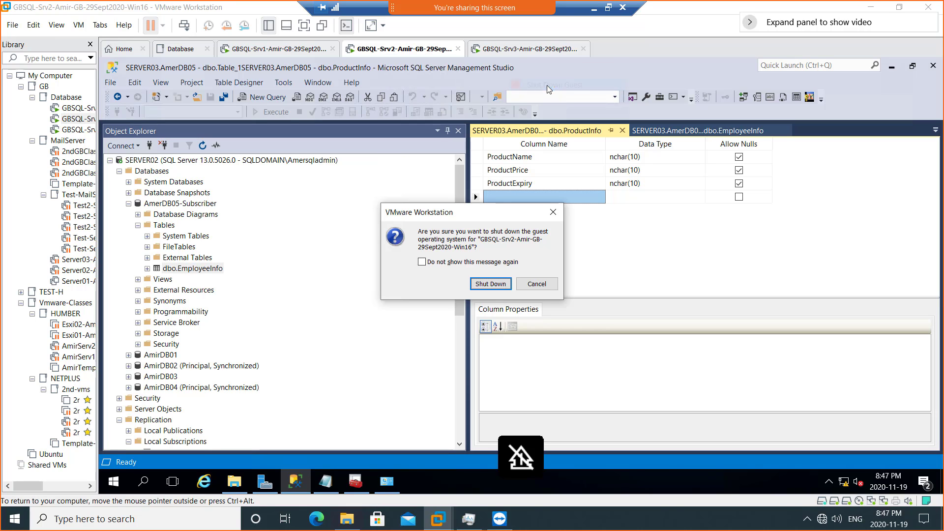
pyautogui.click(490, 284)
# - Shut down the GBSQL-Srv3 guest as well, then bring up File Explorer
pyautogui.click(500, 50)
pyautogui.rightClick(500, 53)
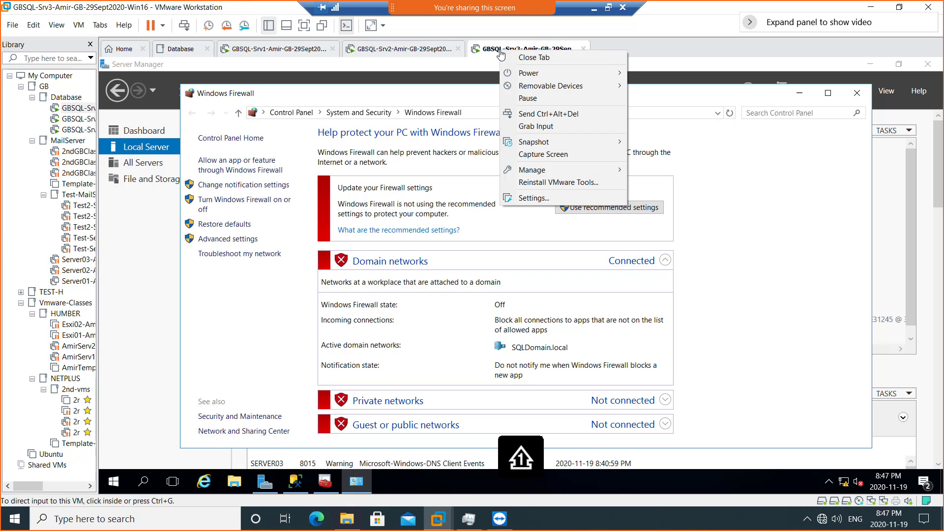
pyautogui.moveTo(527, 73)
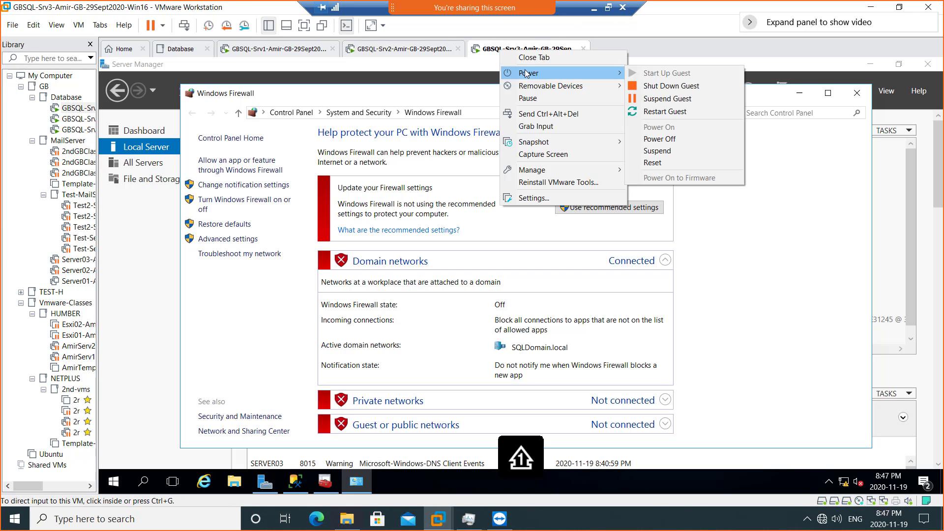
pyautogui.click(737, 86)
pyautogui.click(493, 286)
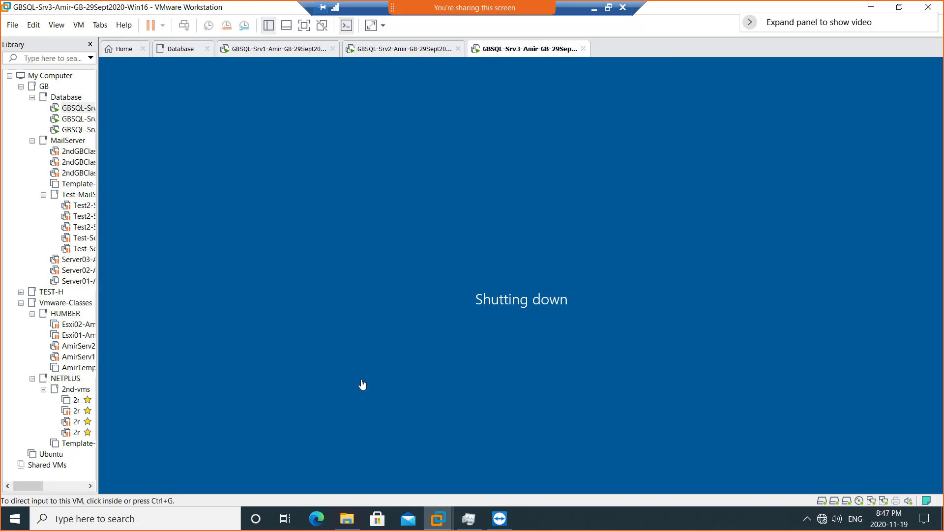
pyautogui.click(347, 522)
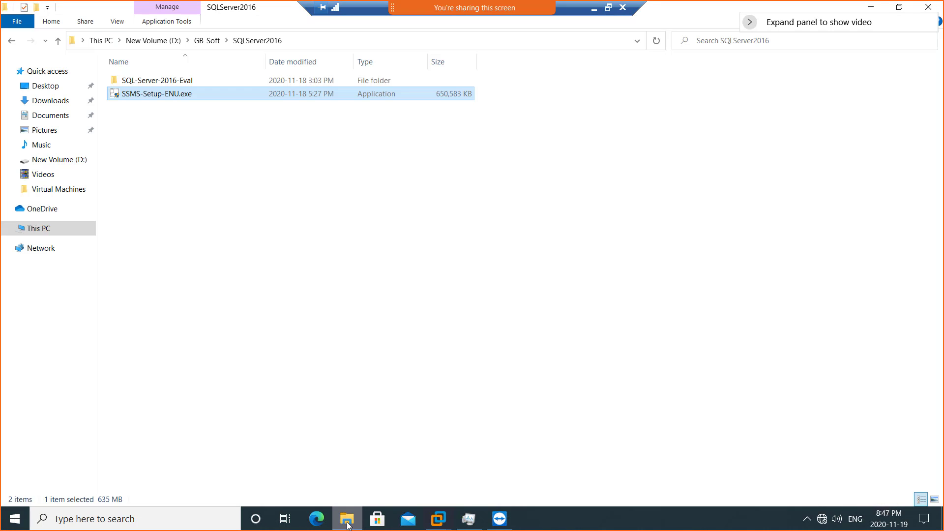
# - Show This PC with the C:, D: and E: drives in File Explorer
pyautogui.click(40, 231)
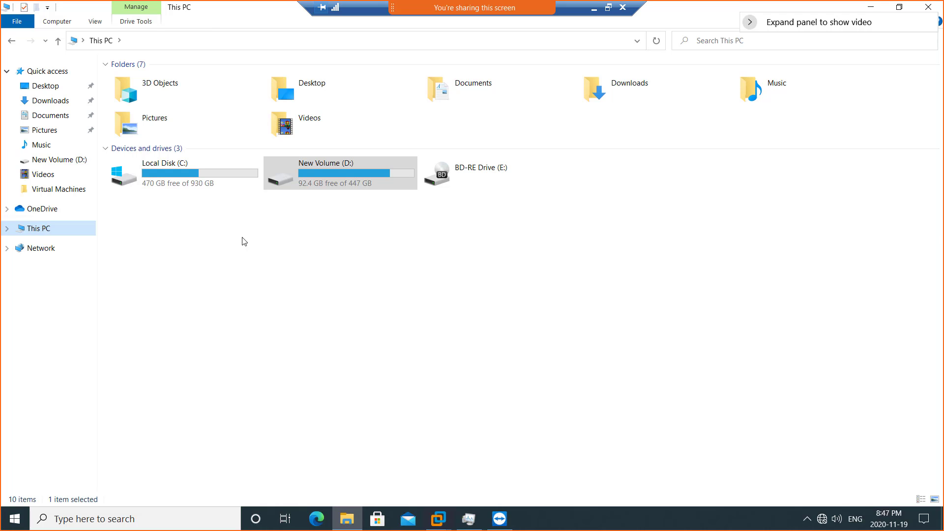
# - Return to the GBSQL-Srv1 VM window and widen the Library pane to show full VM names
pyautogui.moveTo(438, 518)
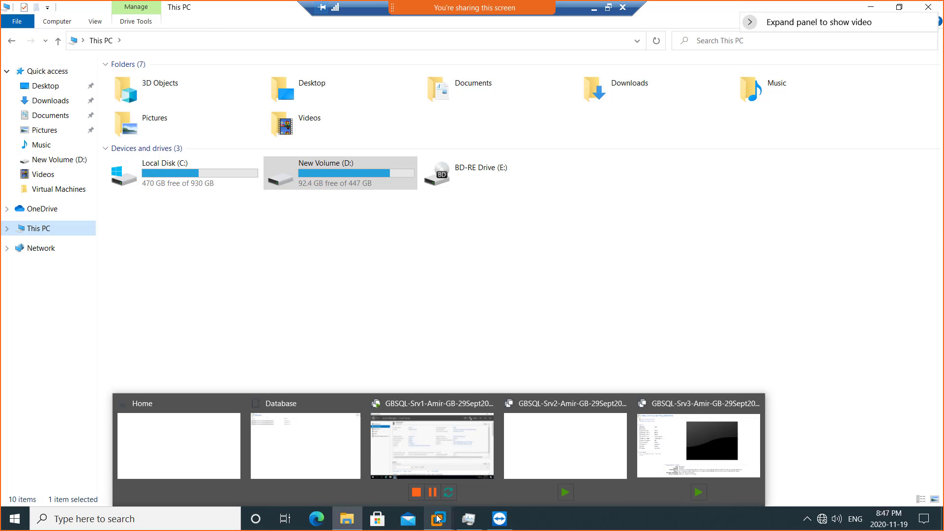
pyautogui.click(450, 450)
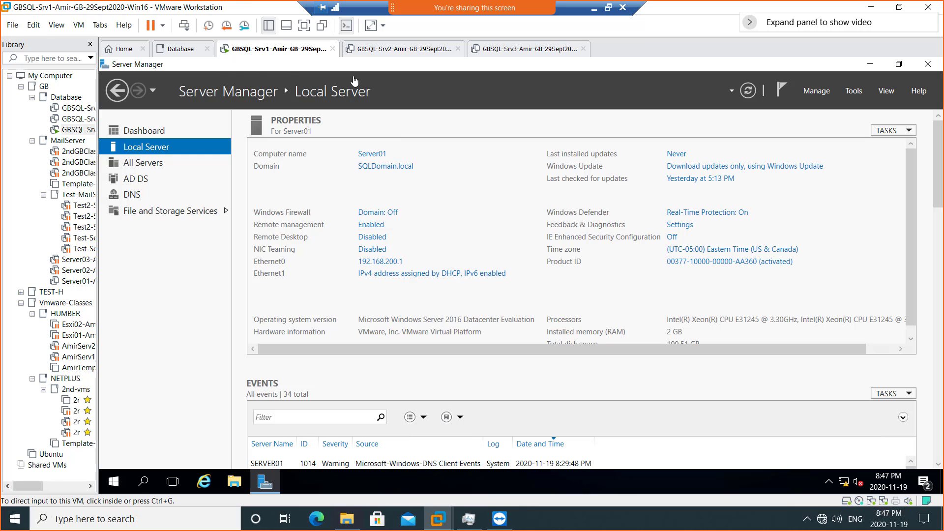
pyautogui.moveTo(97, 166); pyautogui.dragTo(202, 181)
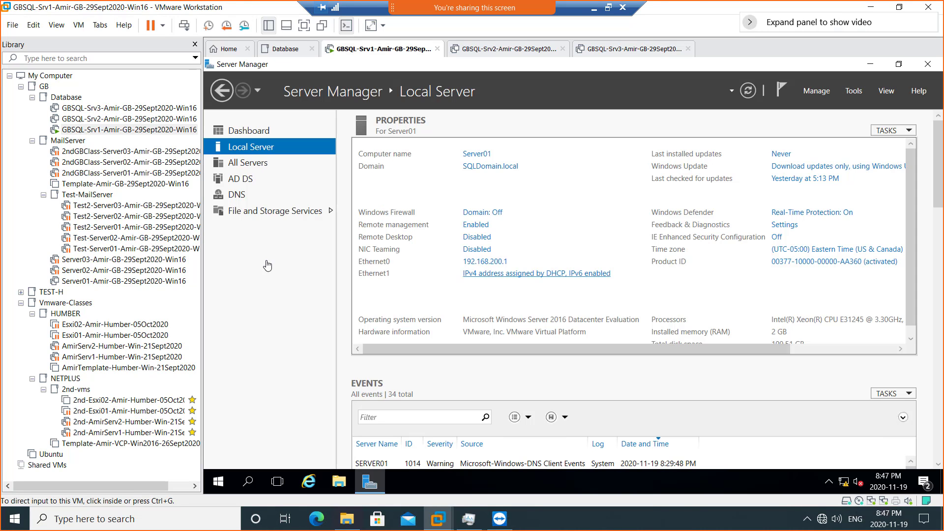
# - Open Test-Server01 in a tab, decline its Delete from Disk, and show the Database VM list
pyautogui.click(118, 249)
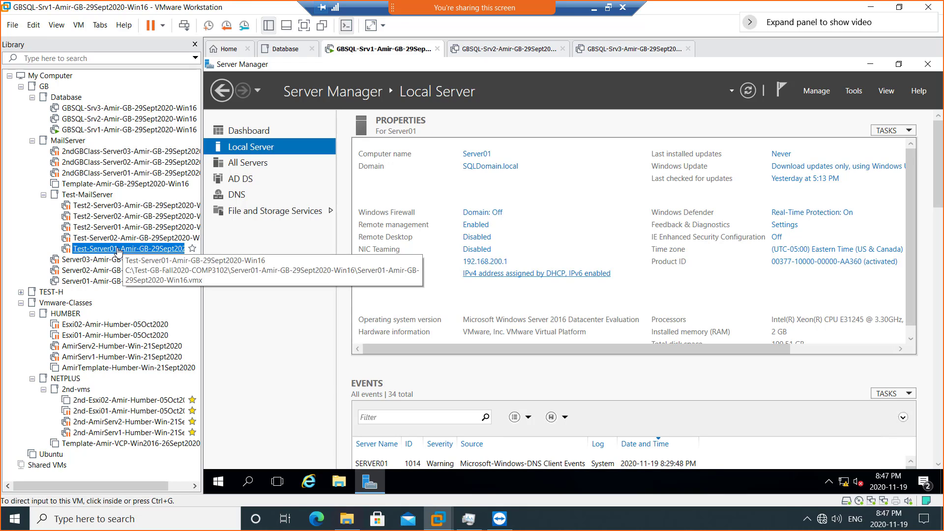
pyautogui.doubleClick(118, 249)
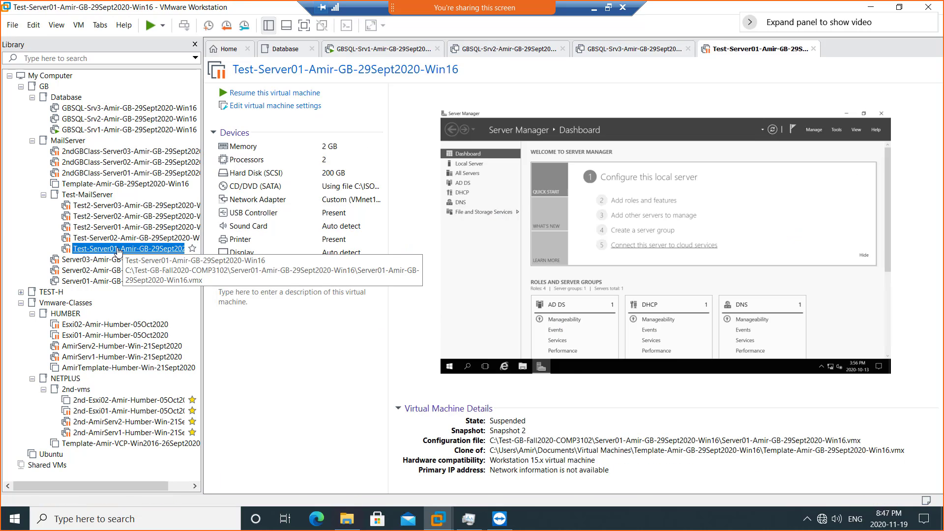
pyautogui.rightClick(118, 250)
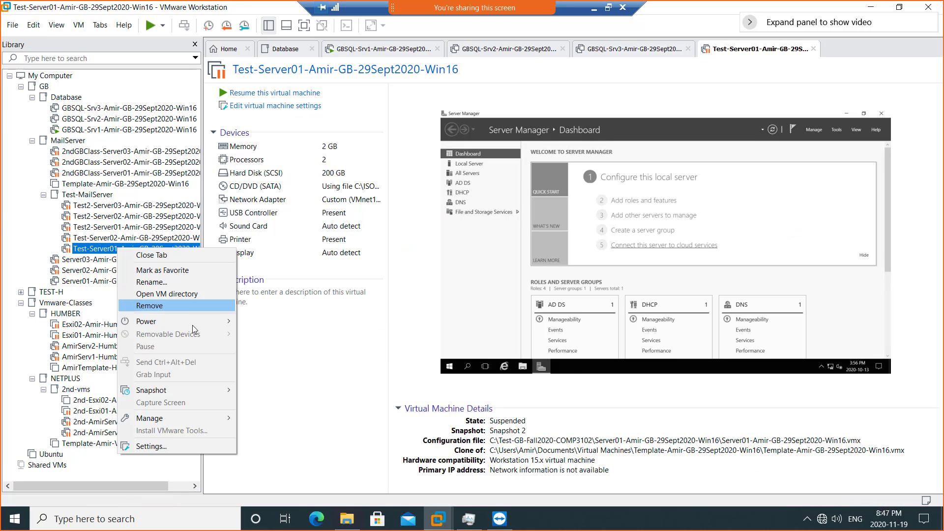
pyautogui.moveTo(207, 419)
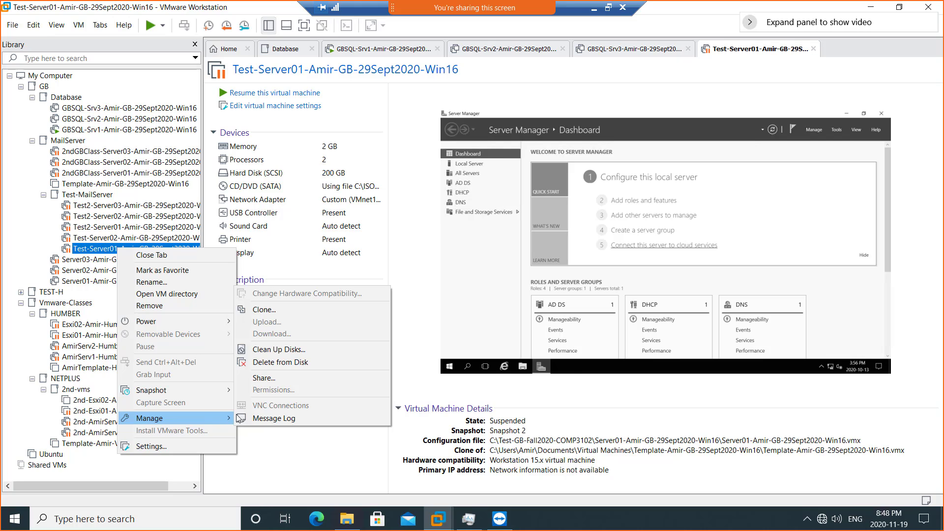
pyautogui.click(282, 365)
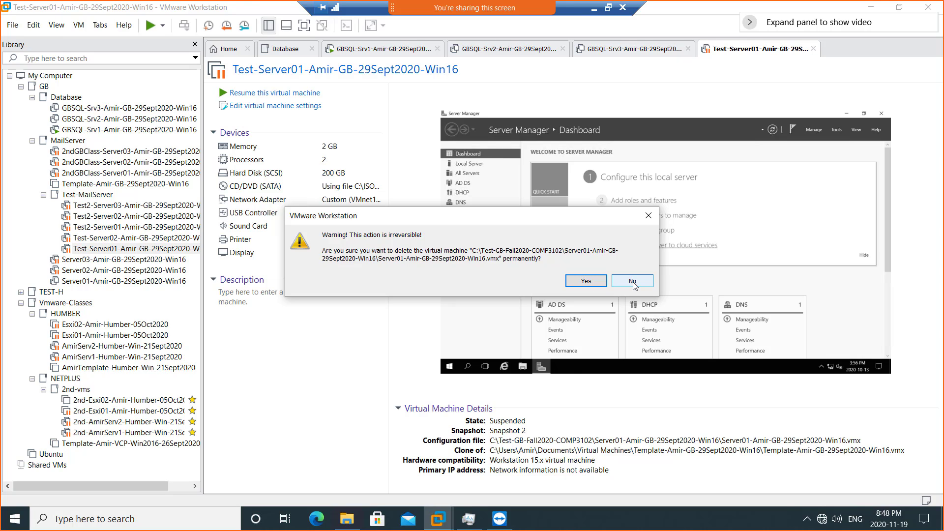
pyautogui.click(586, 281)
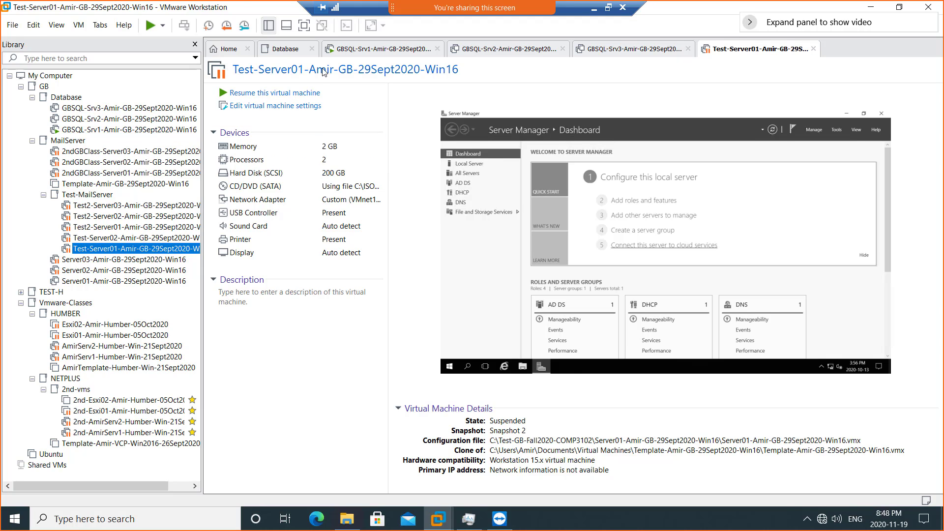
pyautogui.click(288, 52)
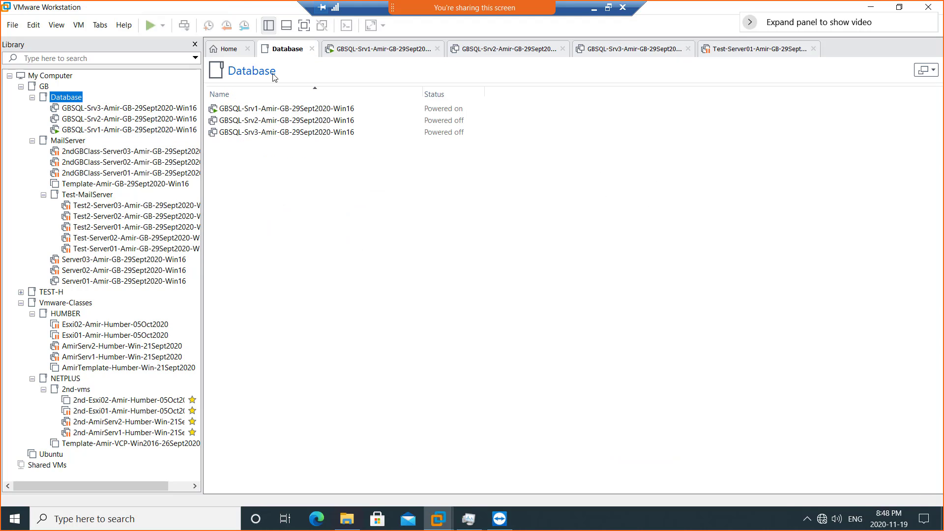
# - Start the New Virtual Machine Wizard from Home with the Typical configuration
pyautogui.click(231, 50)
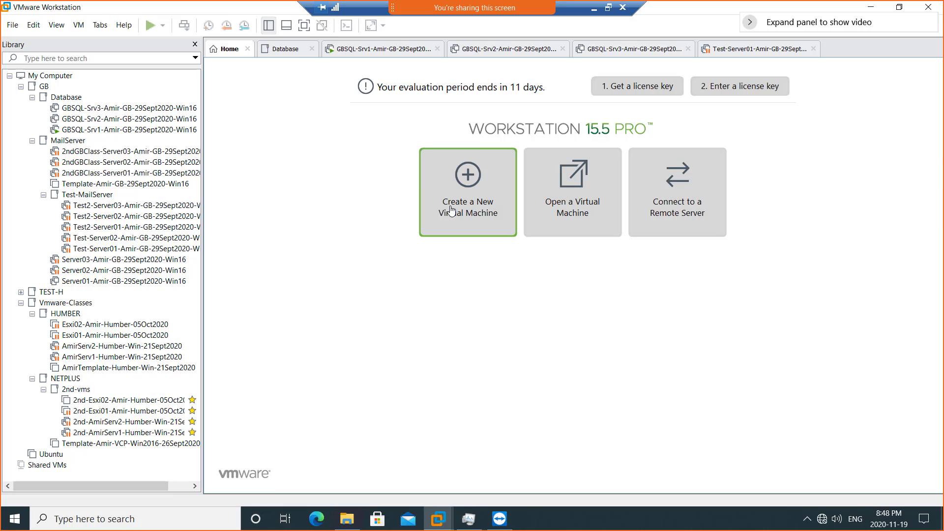
pyautogui.click(462, 195)
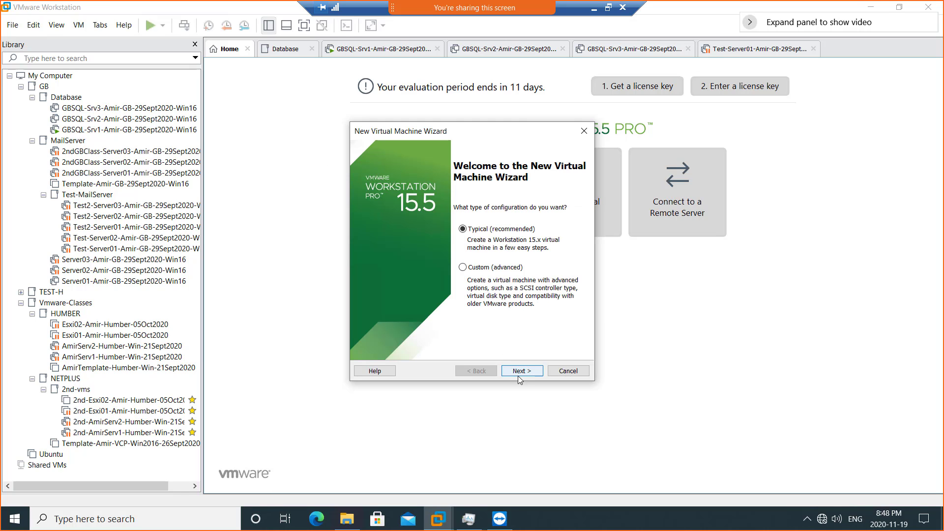
pyautogui.click(522, 372)
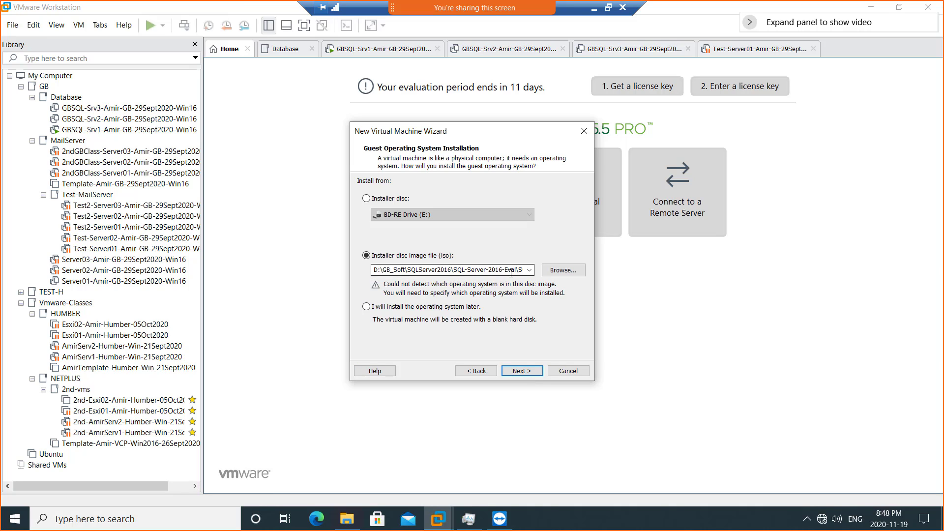
# - Browse the D: drive's GB_Soft and Vmware_SOFT folders looking for the installer disc image
pyautogui.click(556, 274)
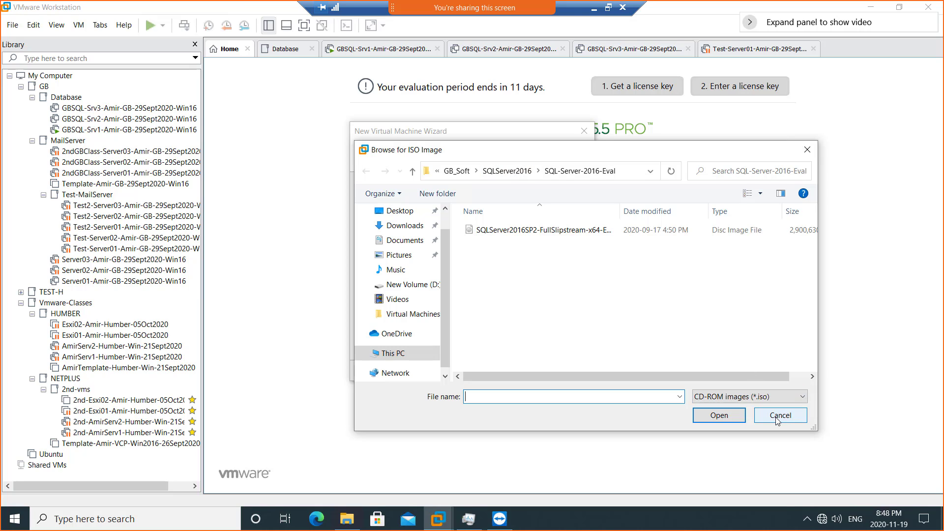
pyautogui.click(455, 171)
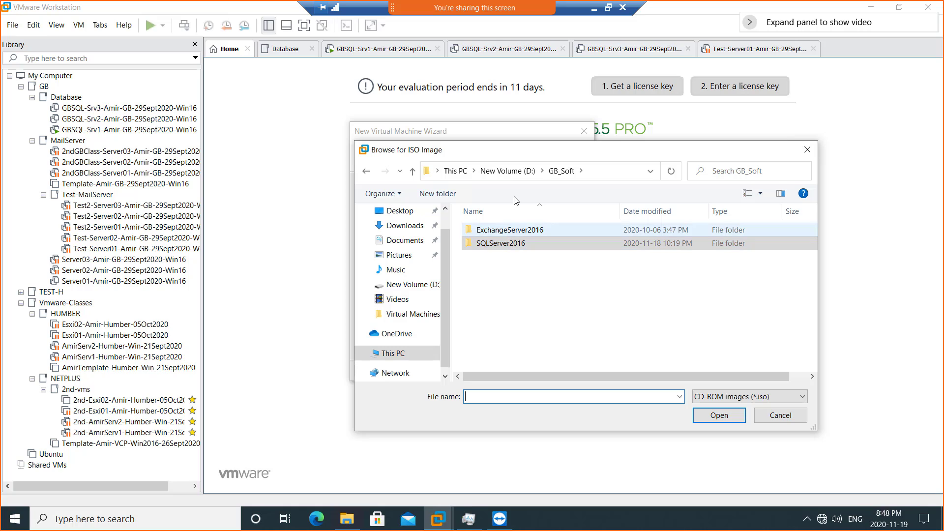
pyautogui.click(511, 172)
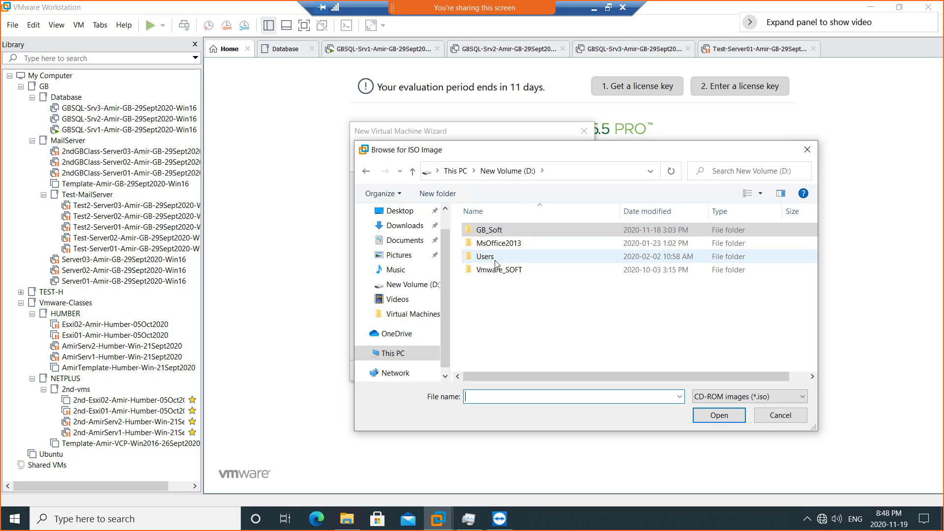
pyautogui.doubleClick(491, 231)
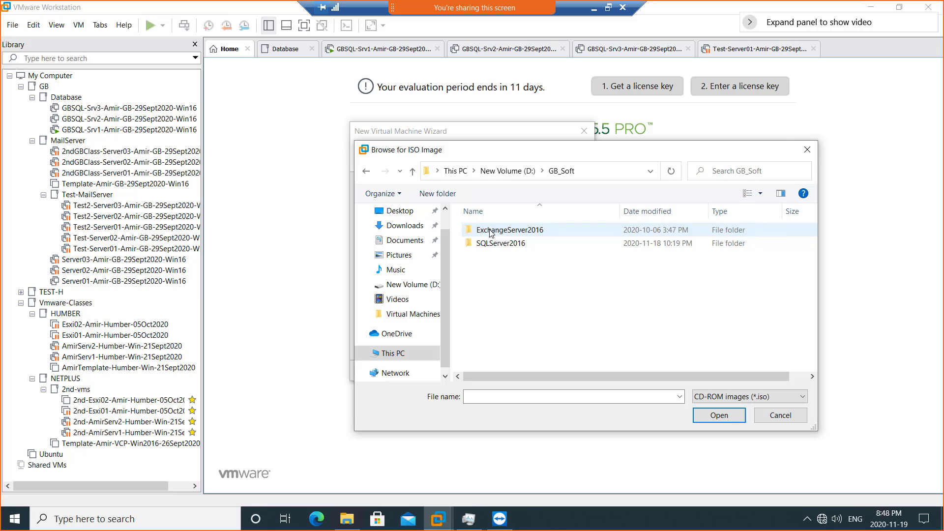
pyautogui.doubleClick(516, 242)
pyautogui.click(525, 171)
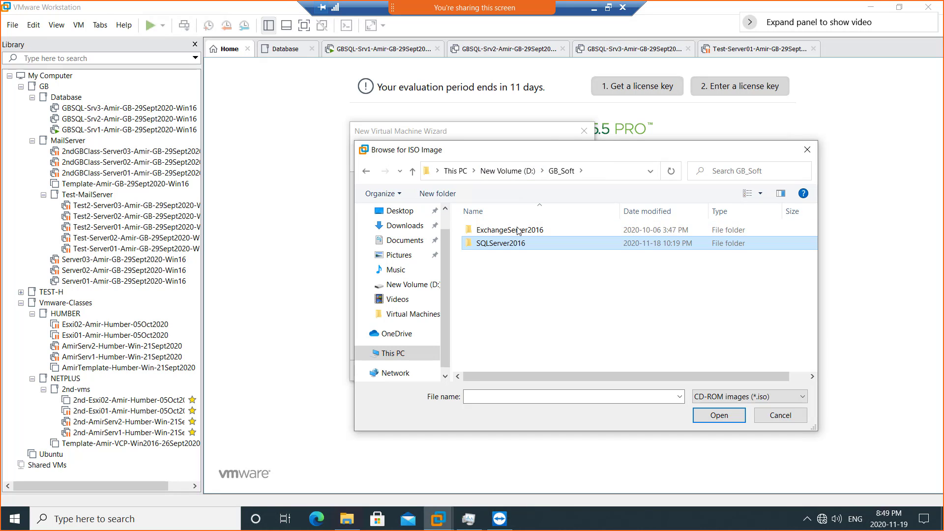
pyautogui.doubleClick(492, 230)
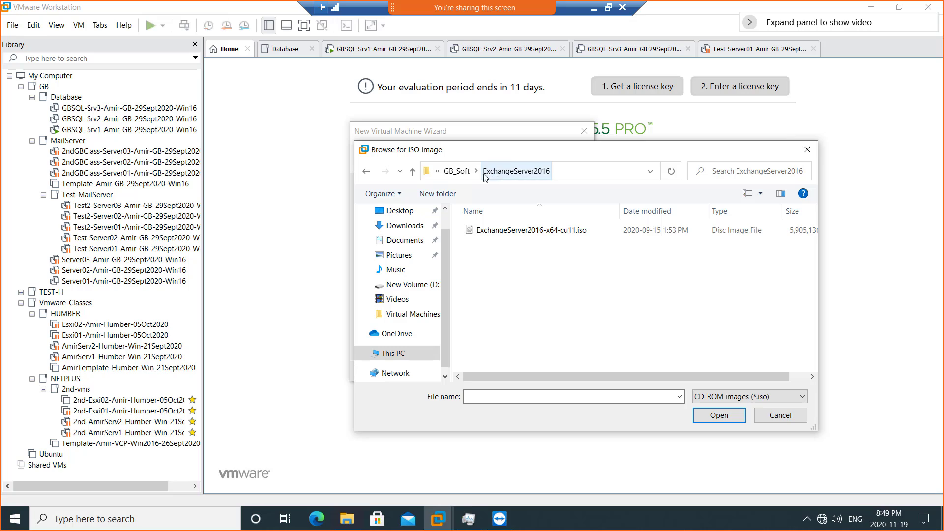
pyautogui.click(457, 171)
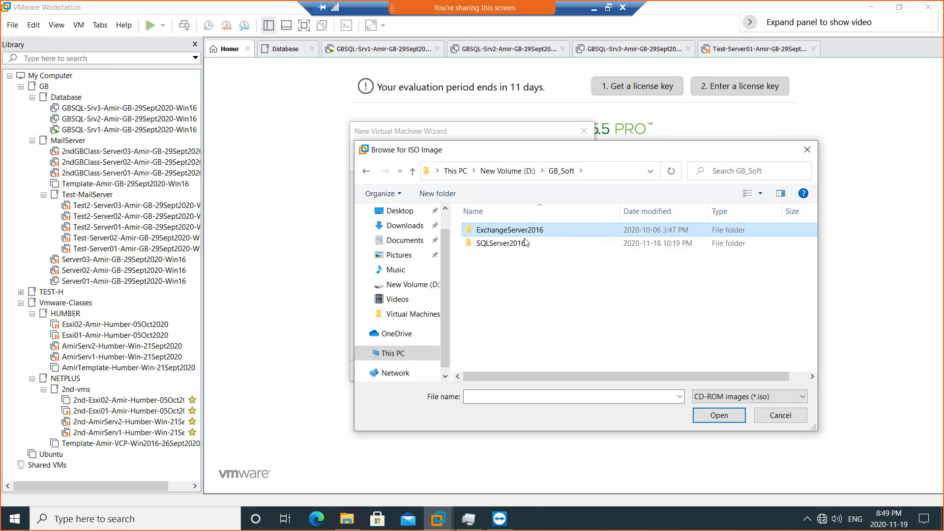
pyautogui.click(513, 176)
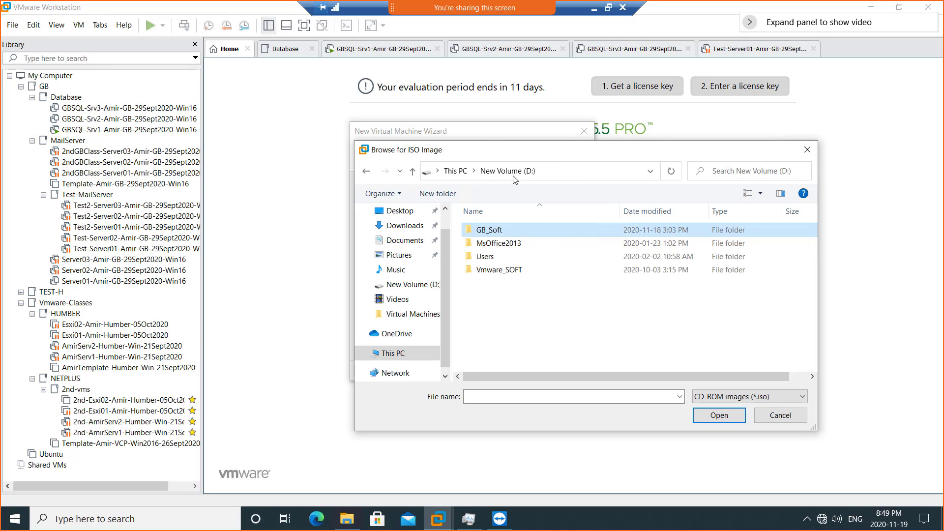
pyautogui.doubleClick(495, 270)
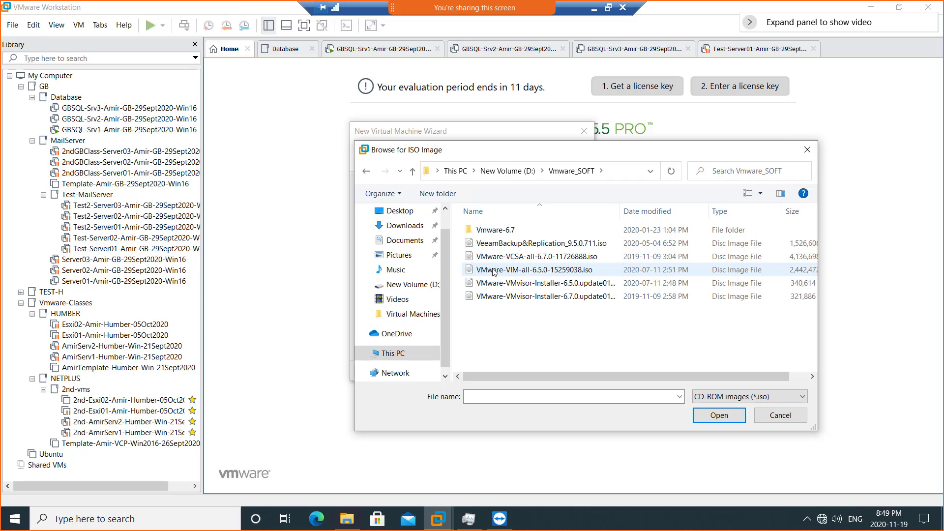
pyautogui.click(506, 171)
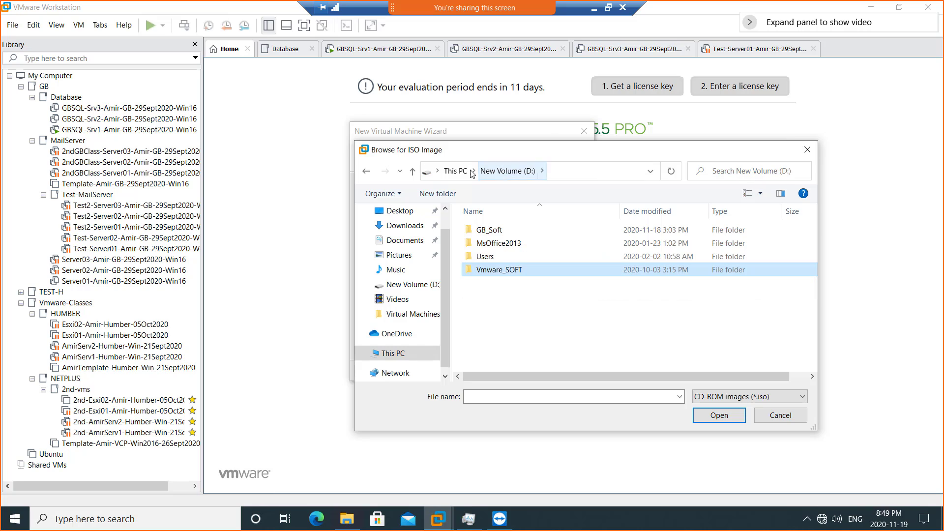
pyautogui.click(455, 171)
# - Choose the Windows Server 2016 (14393) ISO in C:\ISO\ISO as the installer disc image
pyautogui.click(544, 363)
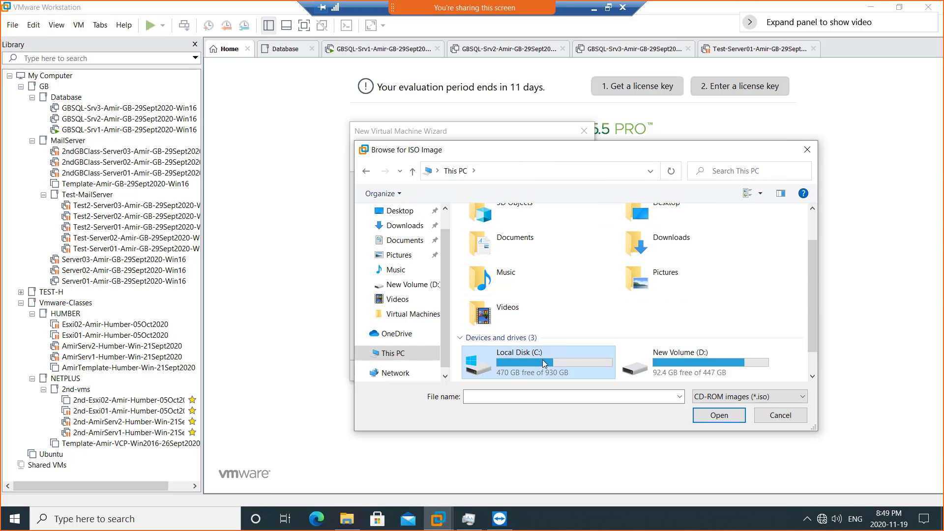
pyautogui.doubleClick(544, 364)
pyautogui.doubleClick(486, 244)
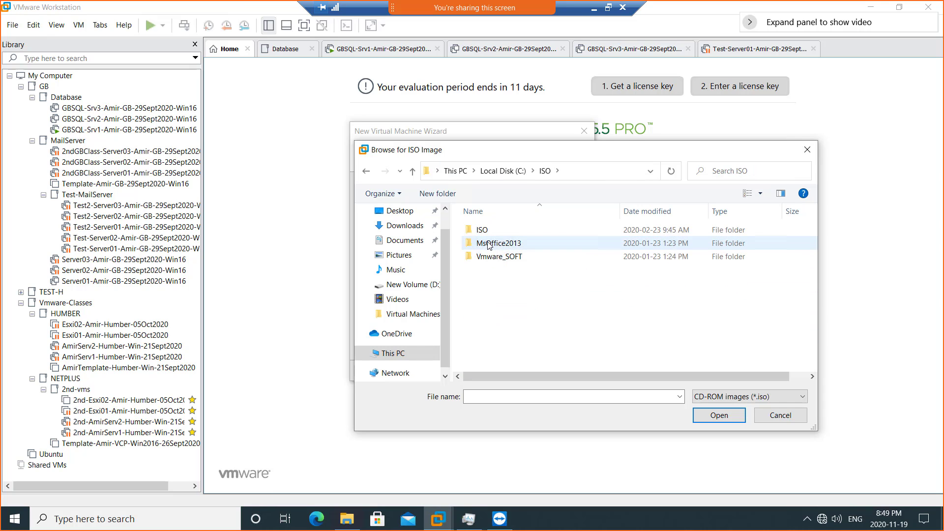
pyautogui.doubleClick(490, 231)
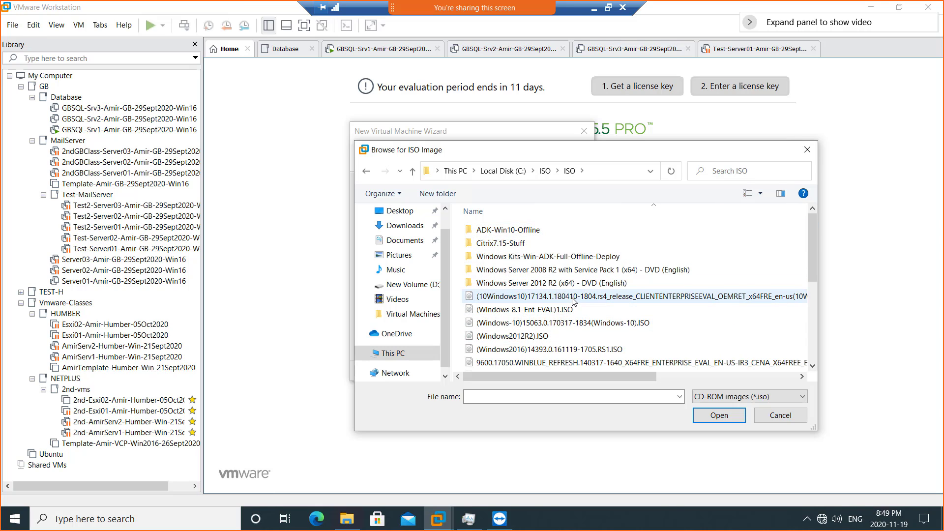
pyautogui.doubleClick(559, 350)
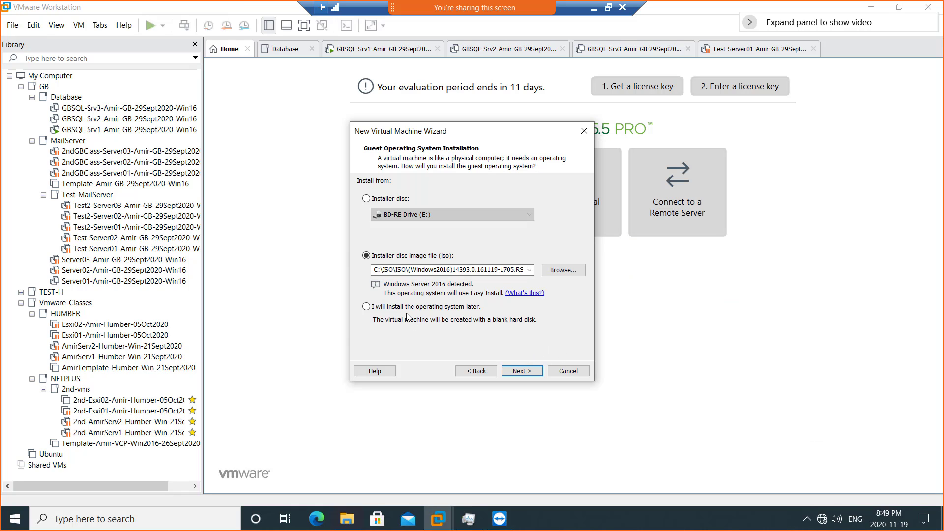
# - Set up a new VM to install the OS later, as Windows Server 2016, named Server04-GBSQL-19Nov2020
pyautogui.click(401, 307)
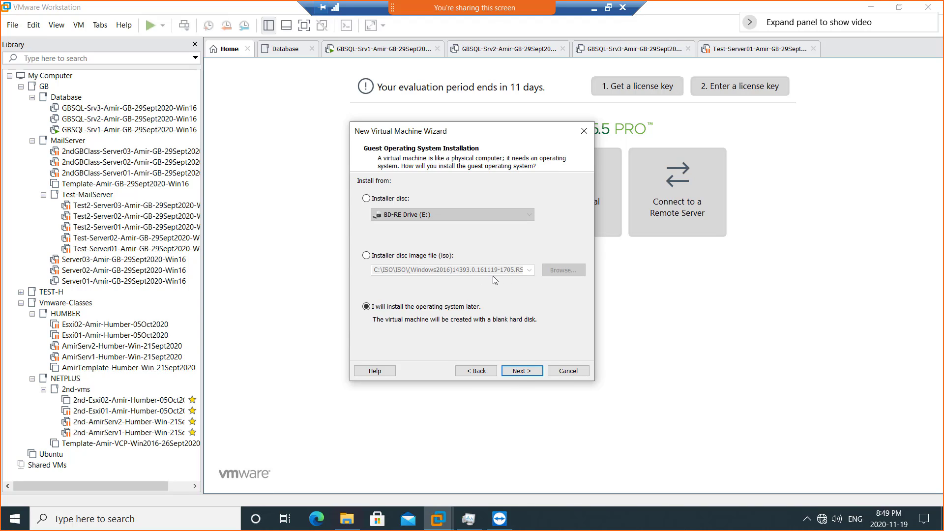
pyautogui.click(520, 372)
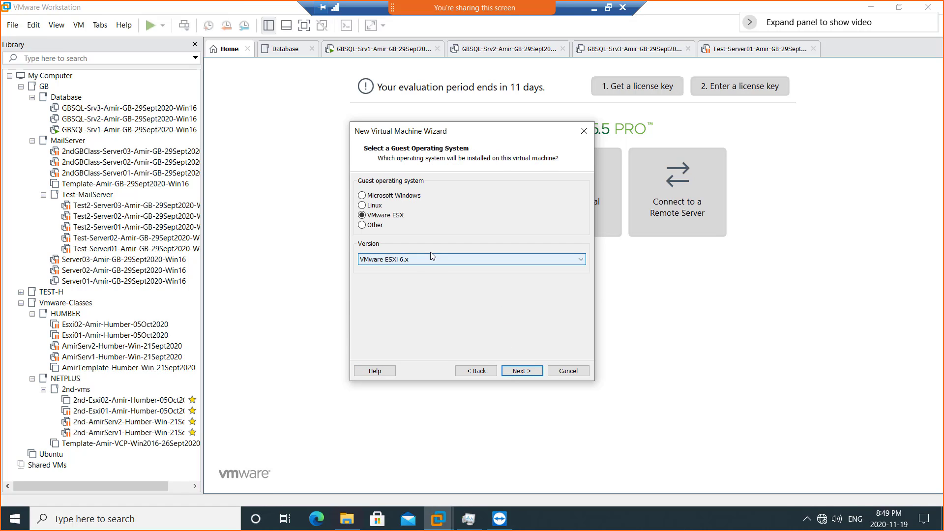
pyautogui.click(401, 195)
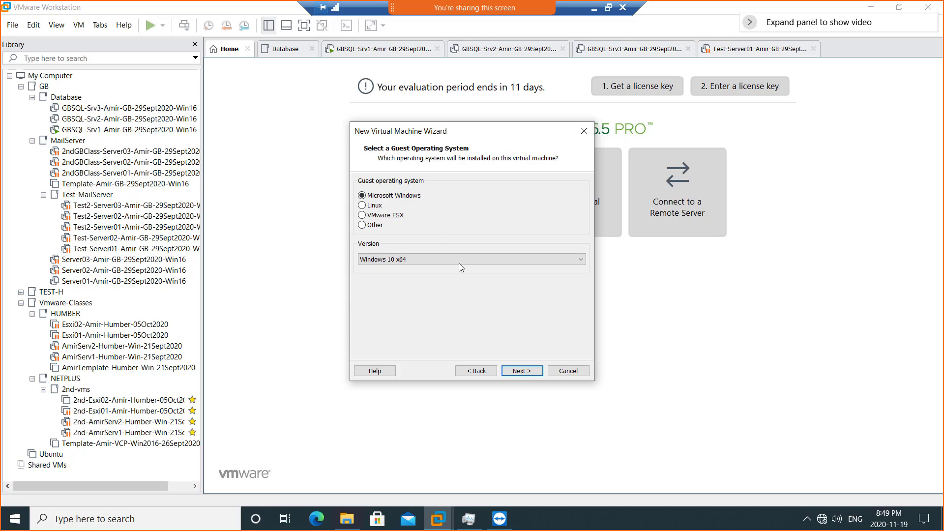
pyautogui.click(460, 261)
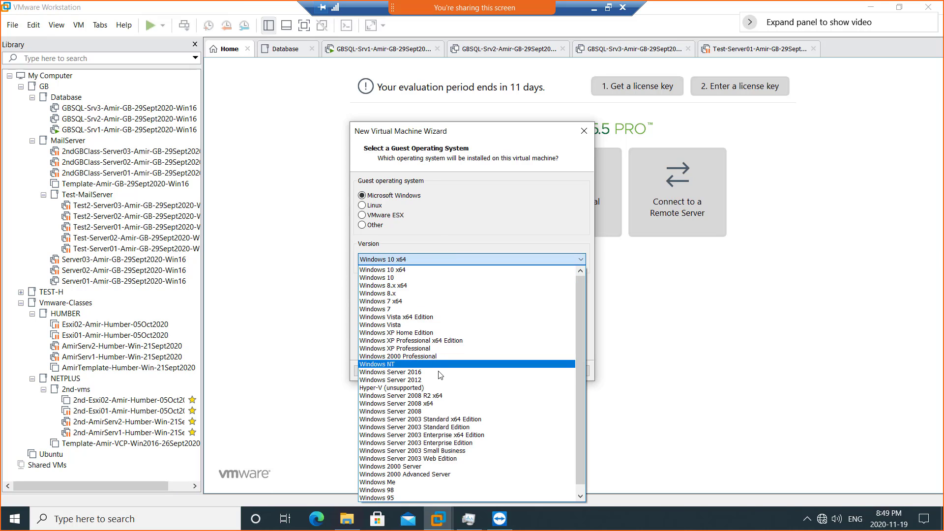
pyautogui.click(453, 377)
pyautogui.click(521, 372)
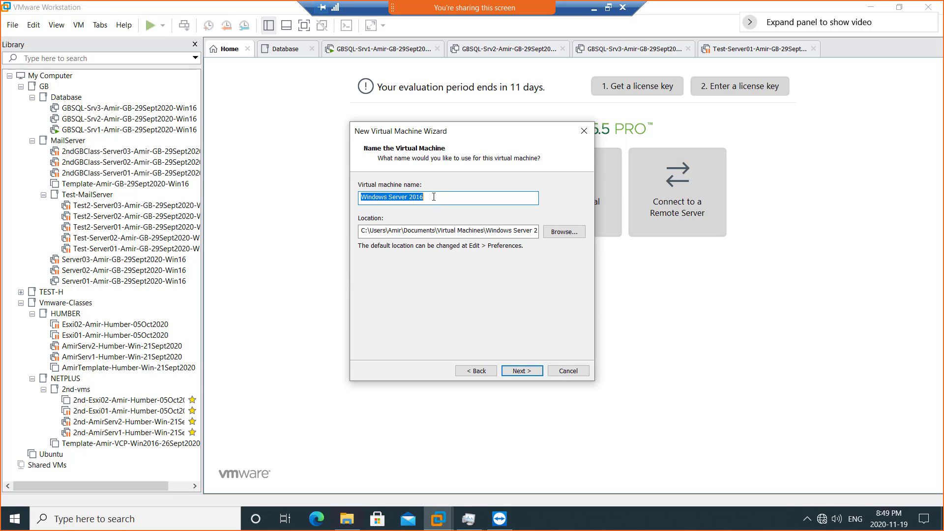
pyautogui.write('Server04-GB')
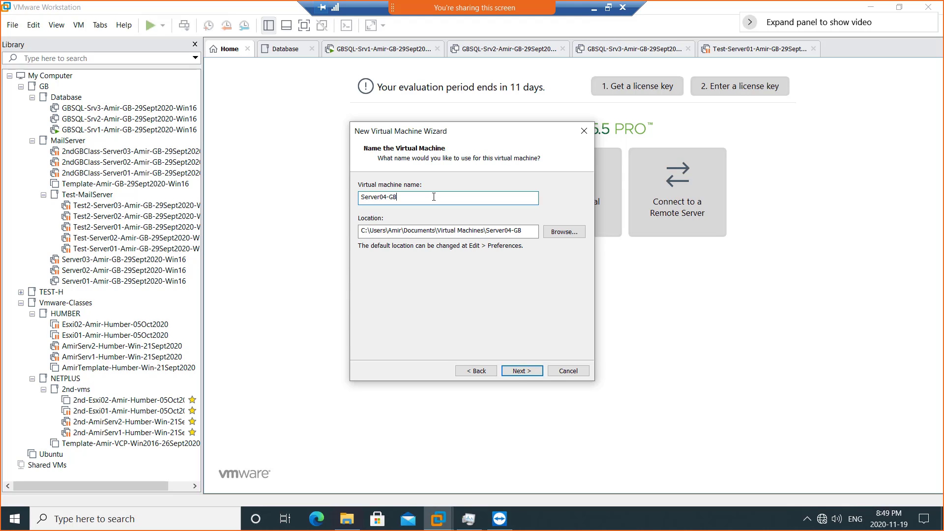
pyautogui.write('SQL-19Nov2020')
pyautogui.doubleClick(399, 198)
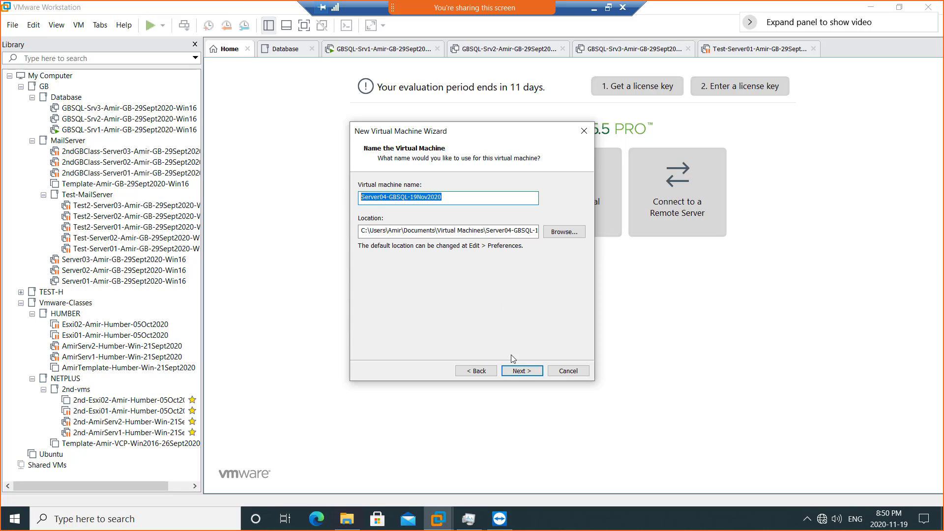
pyautogui.click(525, 373)
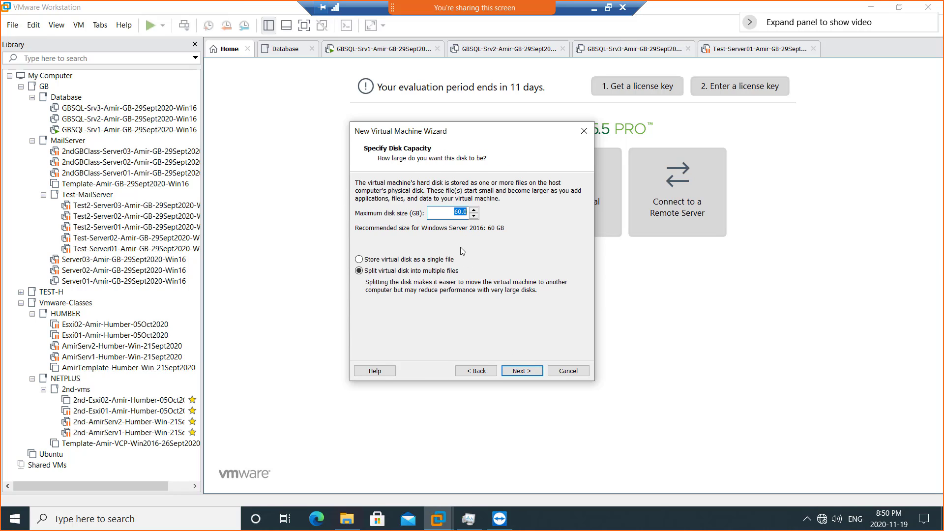
# - Give the VM a 200 GB single-file disk and raise its memory to 8 GB
pyautogui.write('200')
pyautogui.click(438, 260)
pyautogui.click(522, 371)
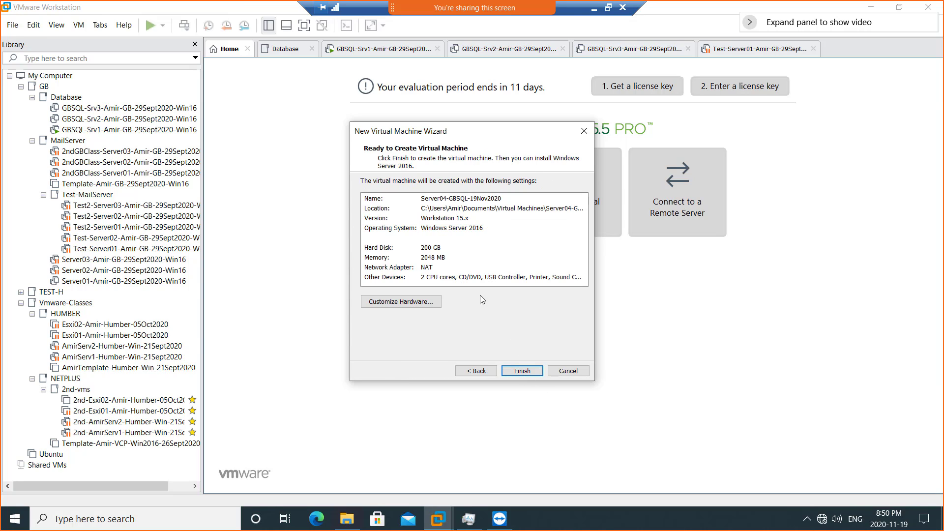
pyautogui.click(401, 302)
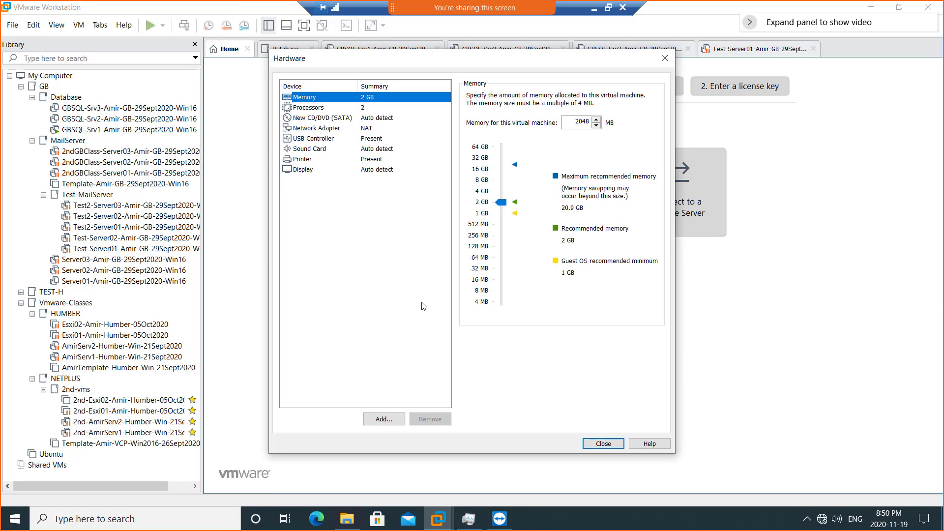
pyautogui.click(481, 180)
pyautogui.click(602, 443)
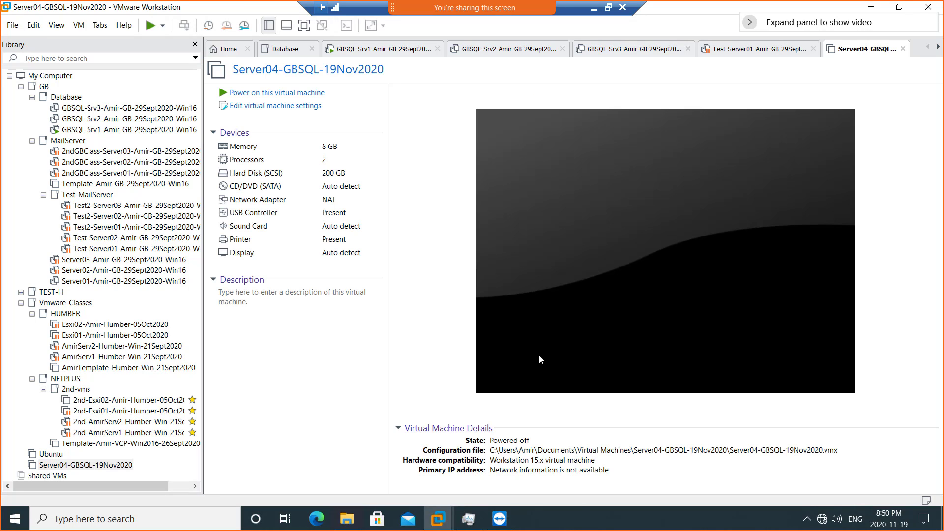
# - Power on Server04 and set its CD/DVD (SATA) drive to use an ISO image file
pyautogui.click(279, 95)
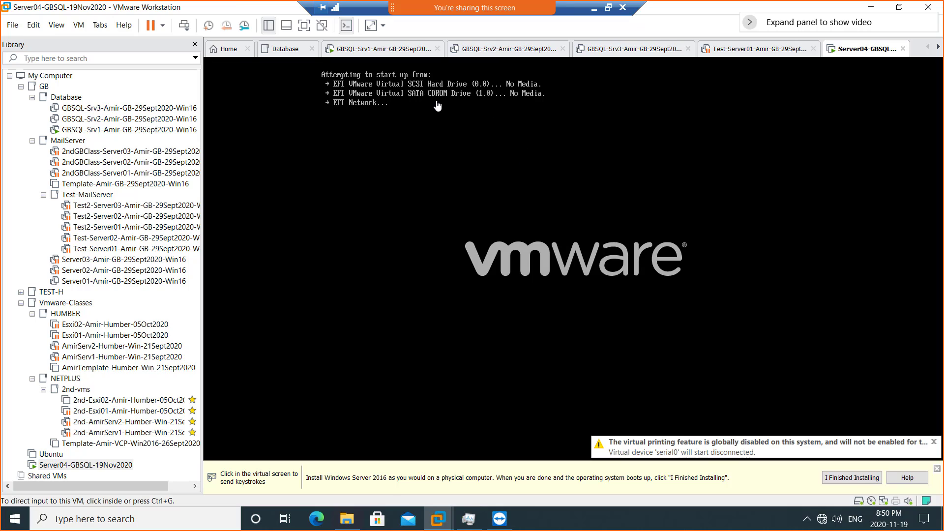
pyautogui.rightClick(840, 55)
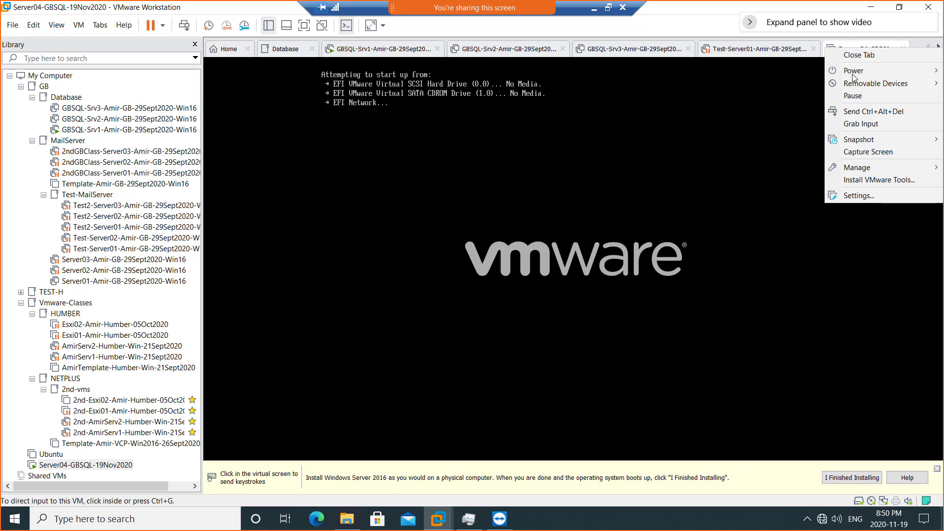
pyautogui.click(866, 196)
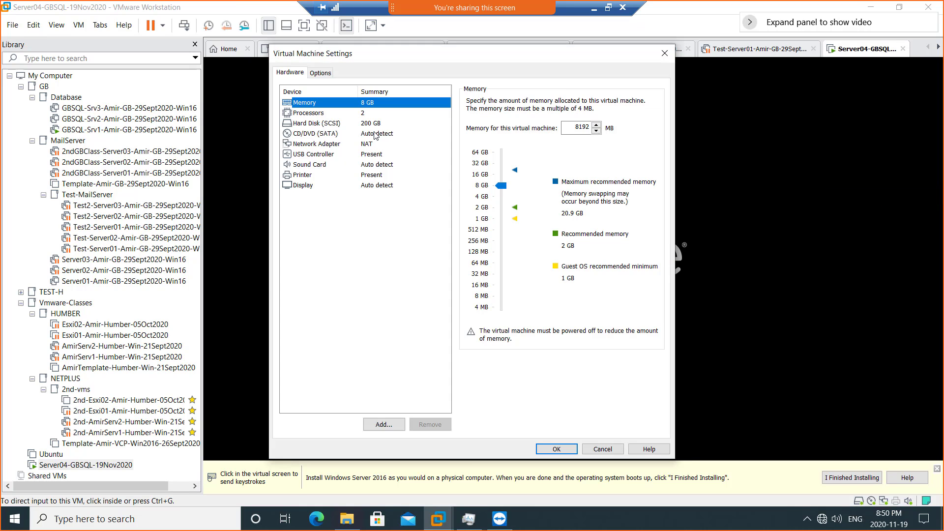
pyautogui.click(374, 136)
pyautogui.click(497, 173)
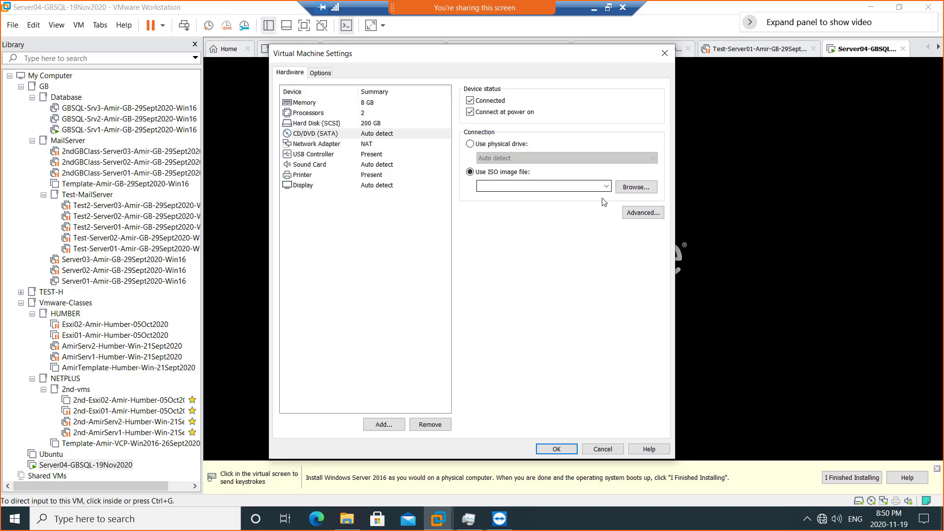
pyautogui.click(638, 193)
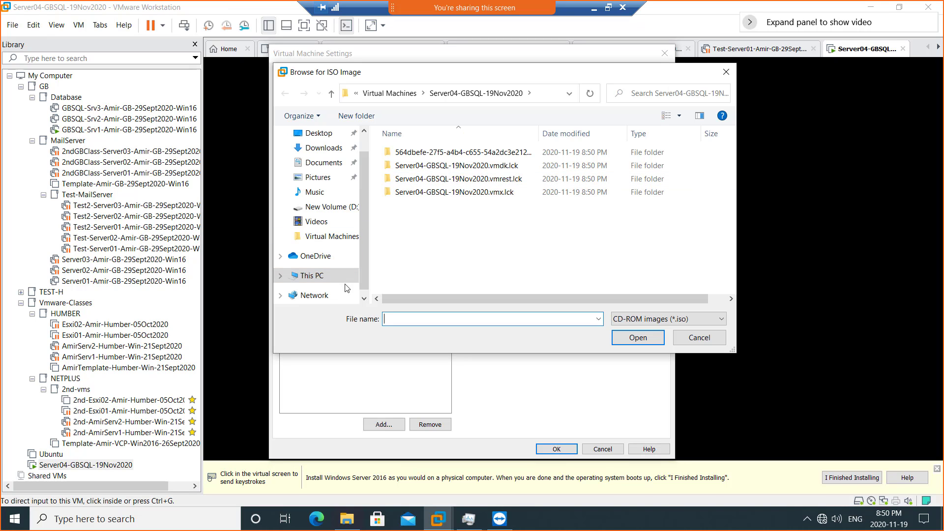
# - Select the Windows Server 2016 ISO from C:\ISO\ISO and save the settings
pyautogui.click(310, 276)
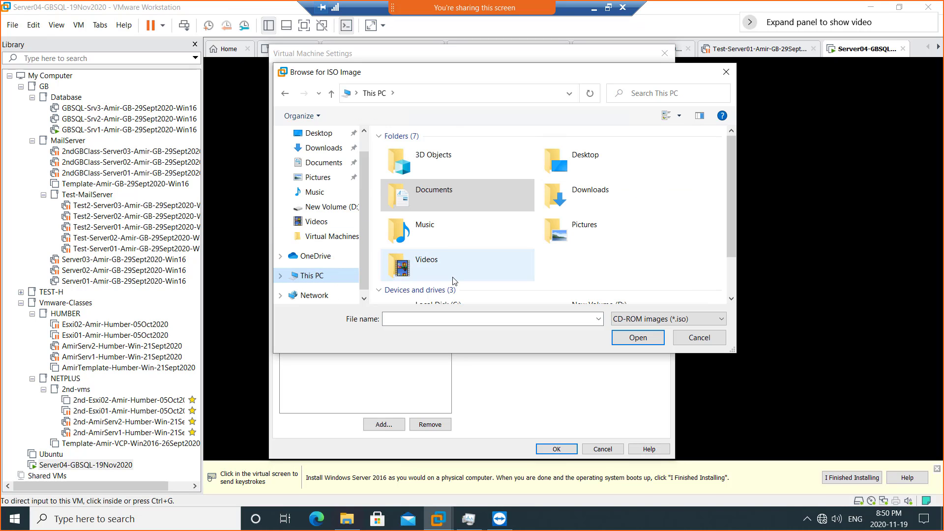
pyautogui.scroll(-1, 453, 280)
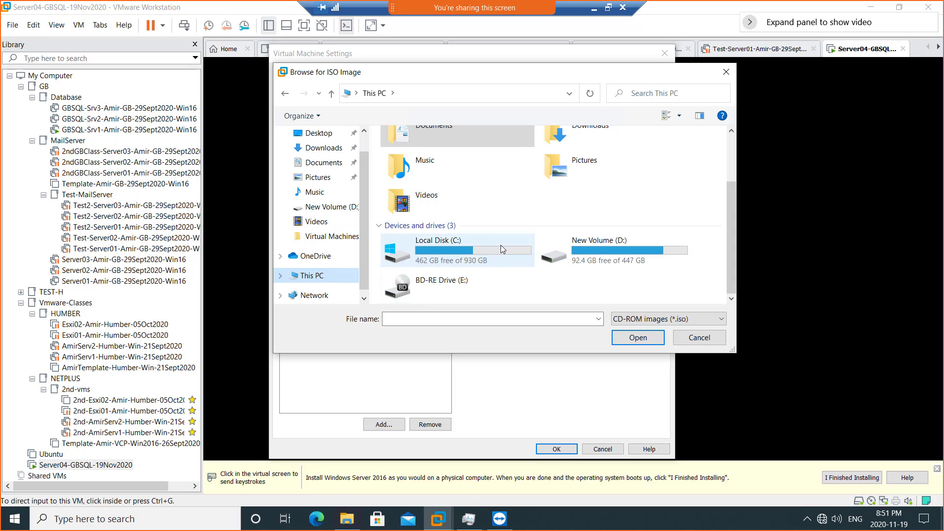
pyautogui.doubleClick(486, 250)
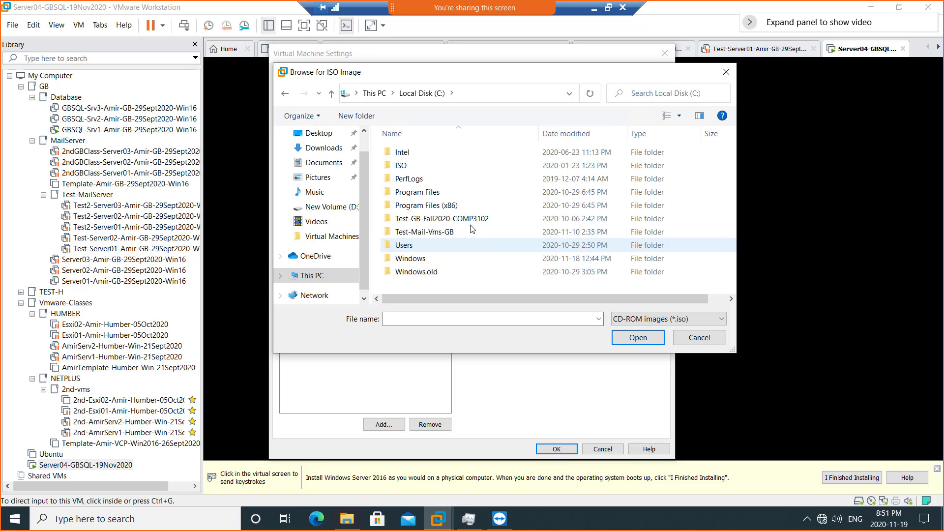
pyautogui.doubleClick(419, 167)
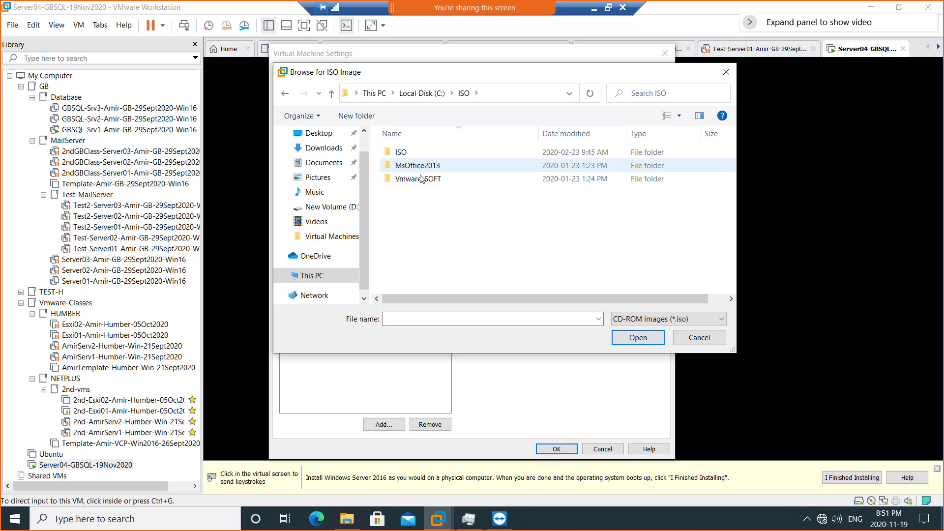
pyautogui.doubleClick(417, 153)
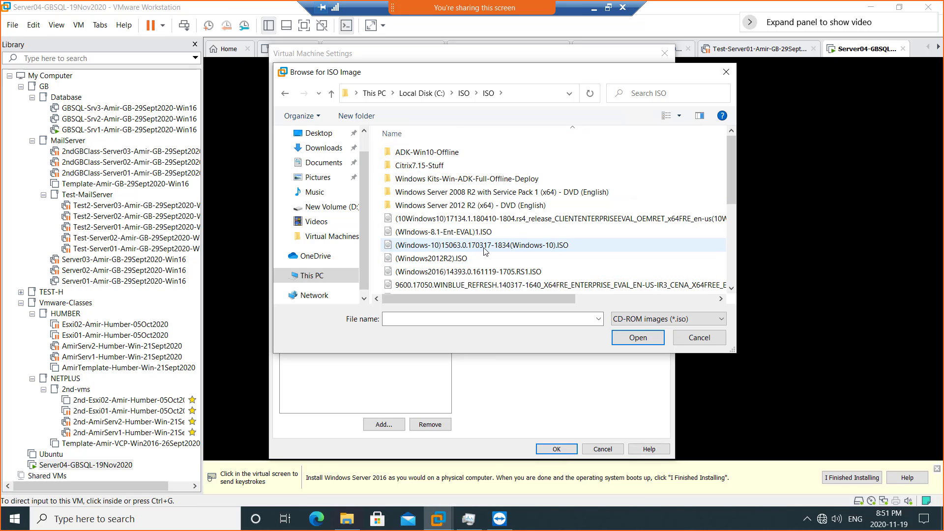
pyautogui.scroll(-1, 485, 249)
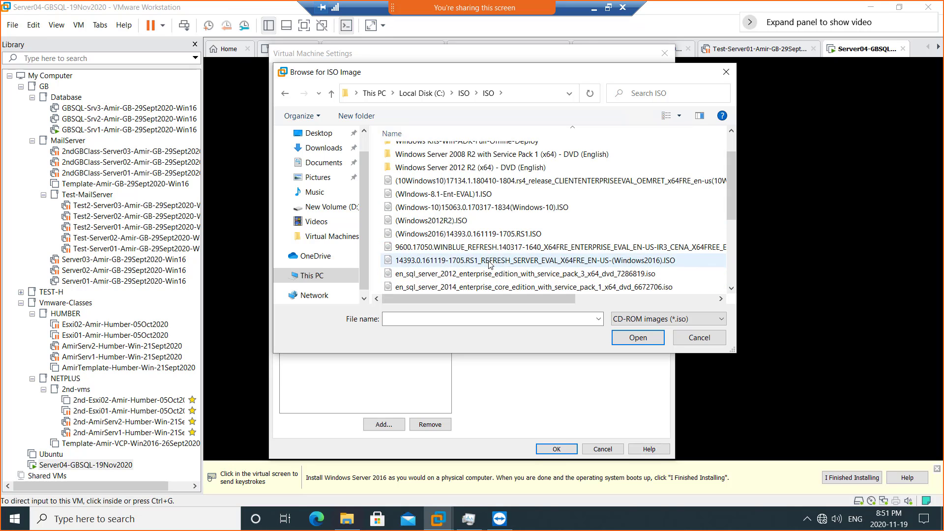
pyautogui.doubleClick(475, 234)
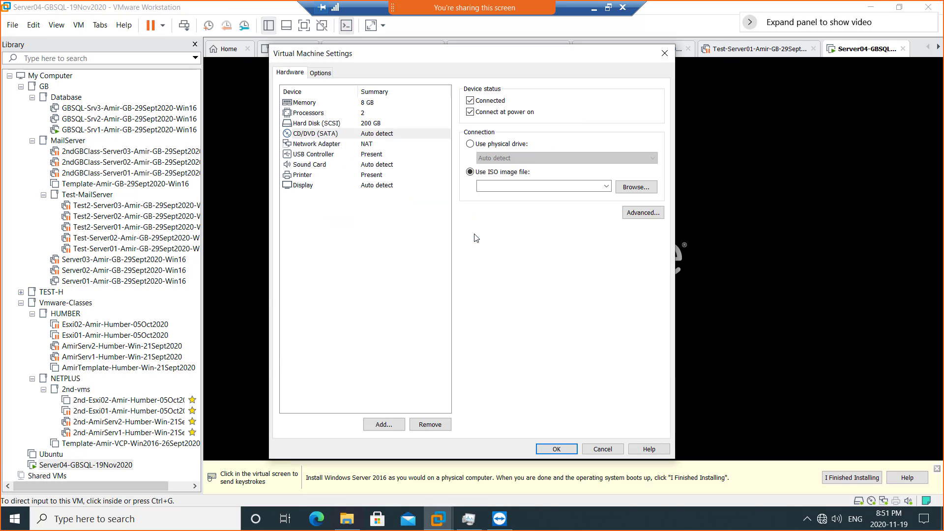
pyautogui.click(555, 449)
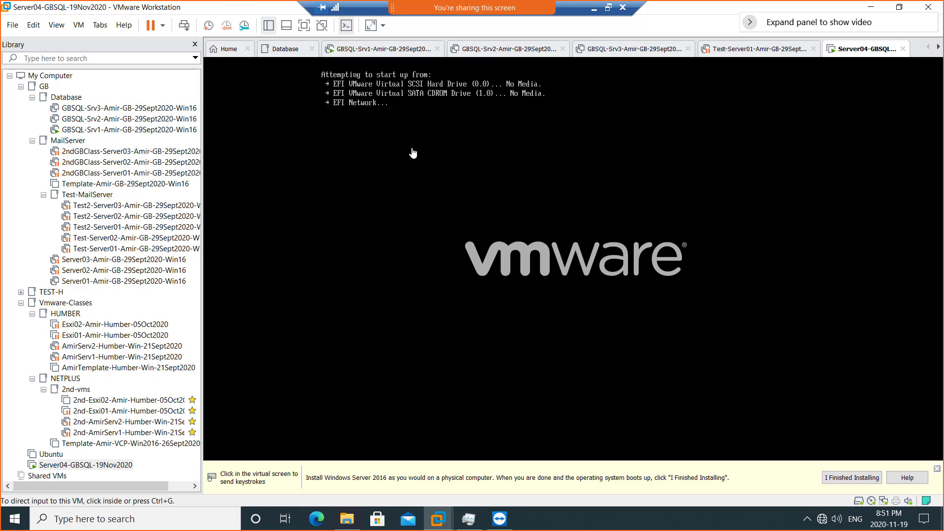
# - Restart the Server04 guest through Power > Restart Guest and confirm
pyautogui.click(413, 153)
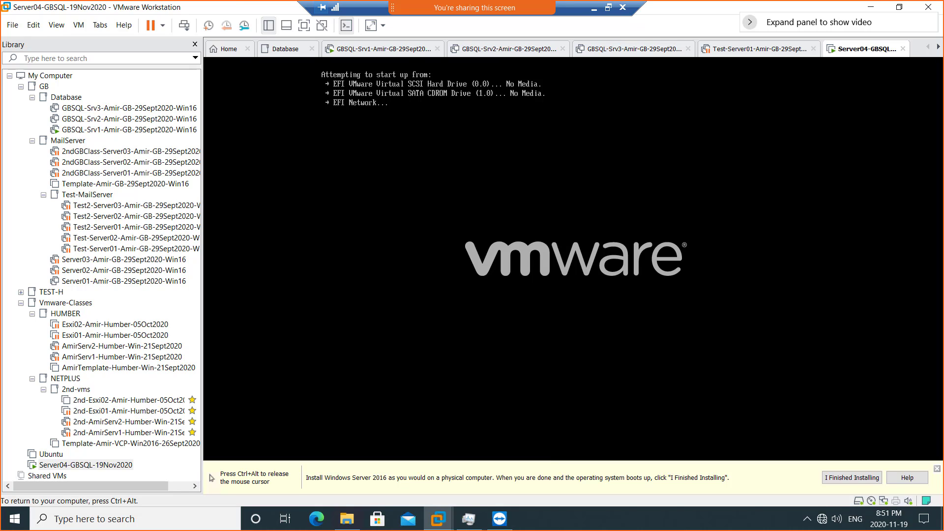
pyautogui.hotkey('ctrl', 'alt')
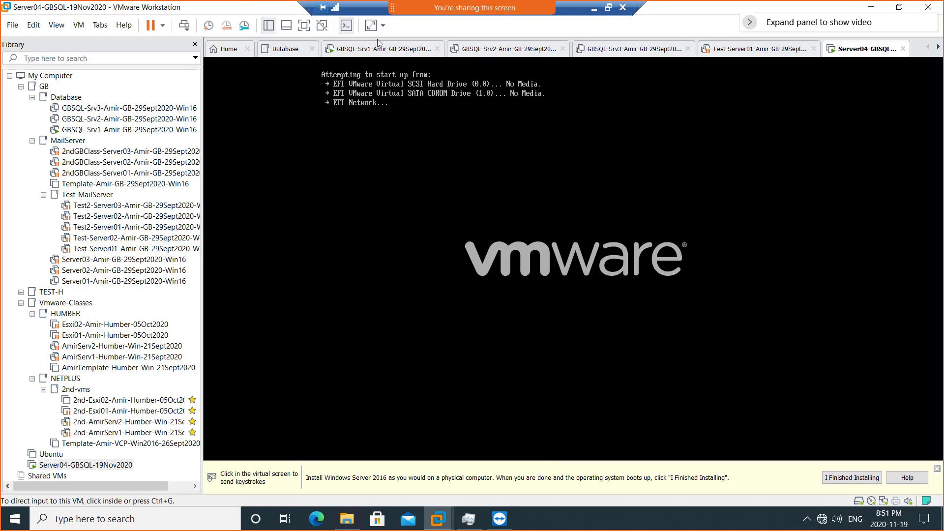
pyautogui.rightClick(838, 55)
pyautogui.moveTo(853, 76)
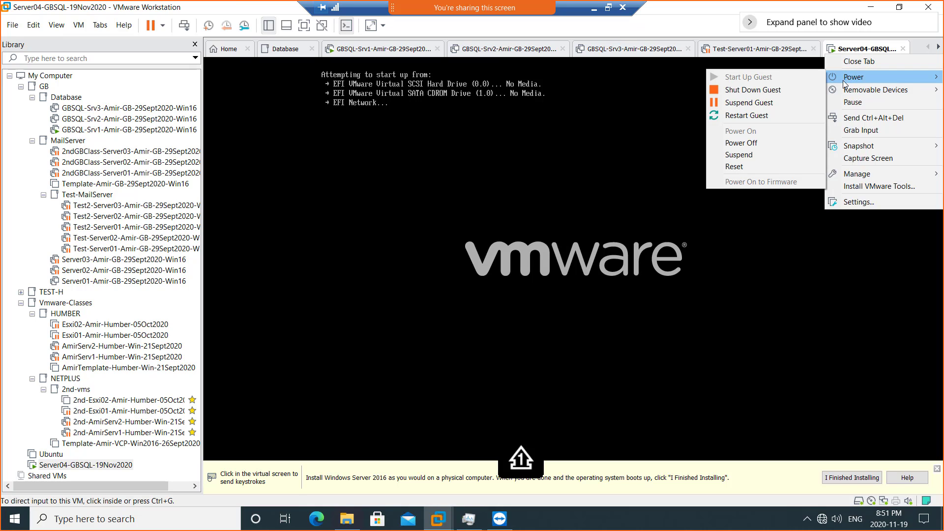
pyautogui.click(769, 115)
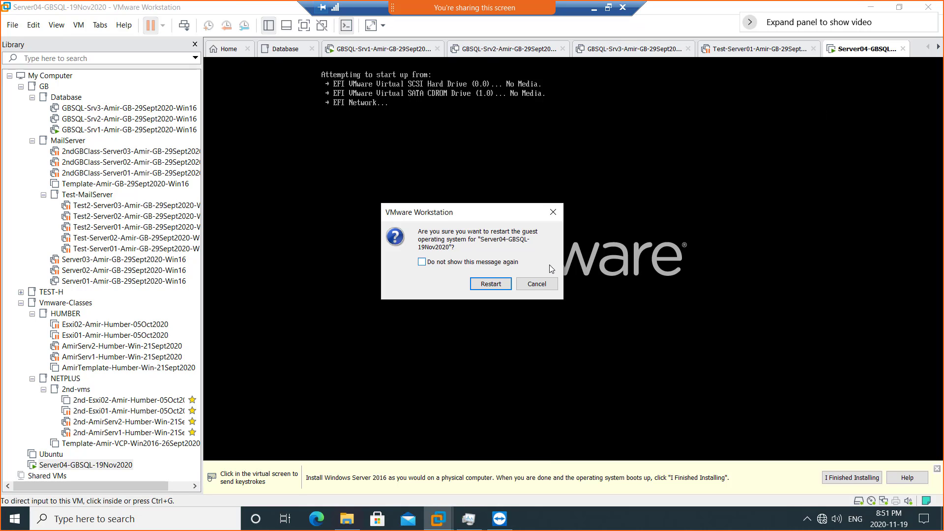
pyautogui.click(496, 285)
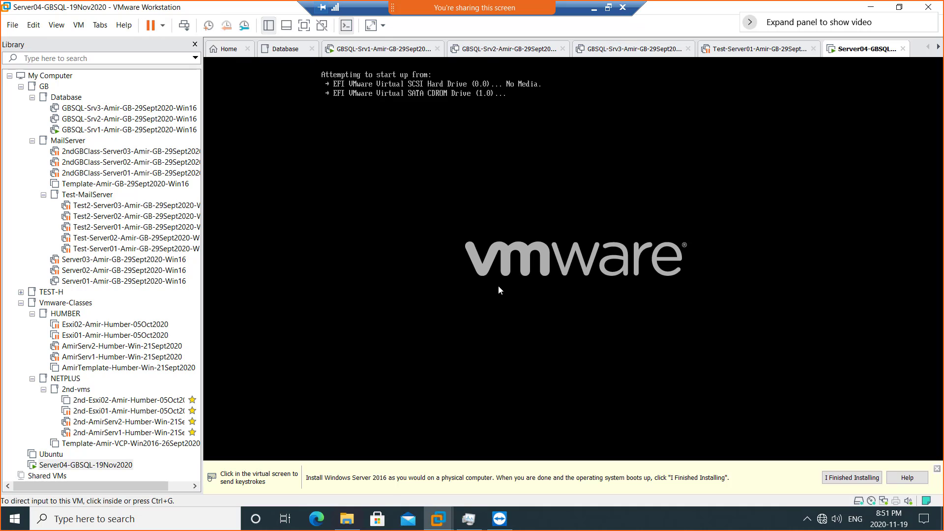
# - Boot Server04 from the Windows DVD, then close the GBSQL-Srv2 and Srv3 tabs
pyautogui.click(500, 290)
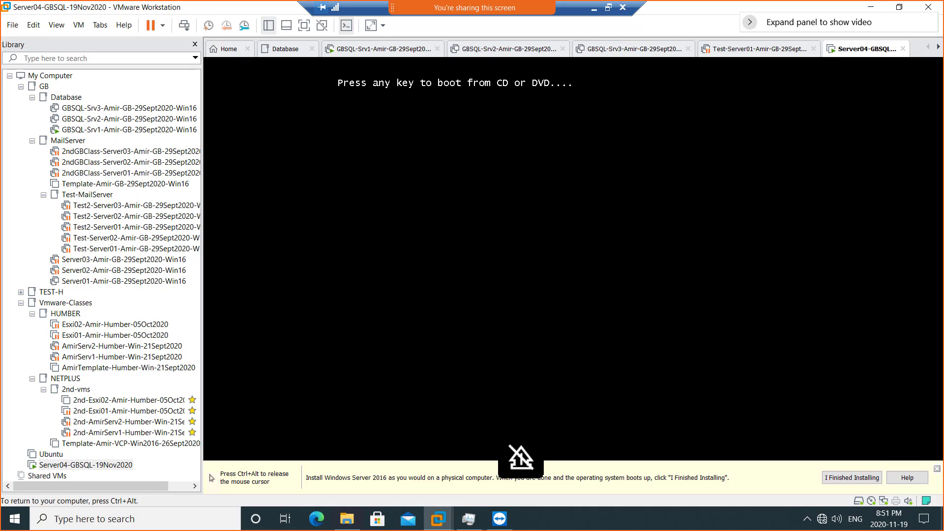
pyautogui.press('Return')
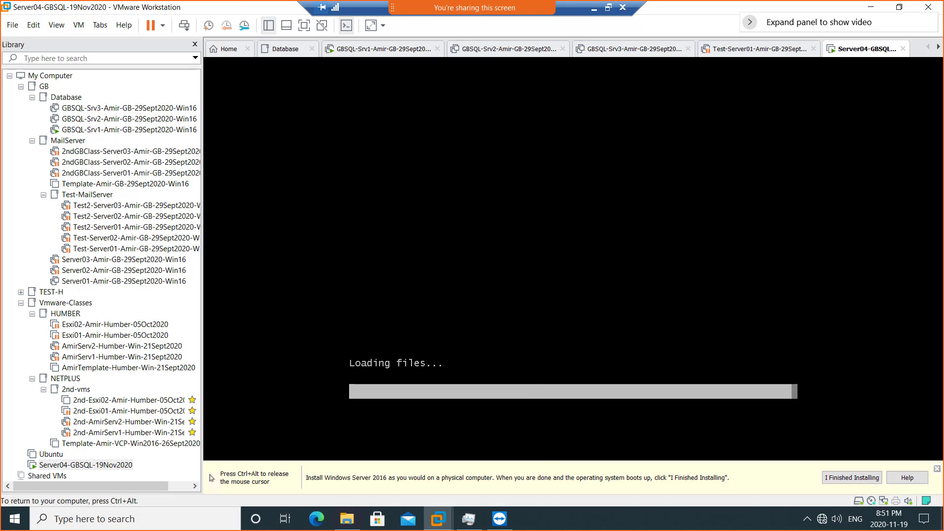
pyautogui.hotkey('ctrl', 'alt')
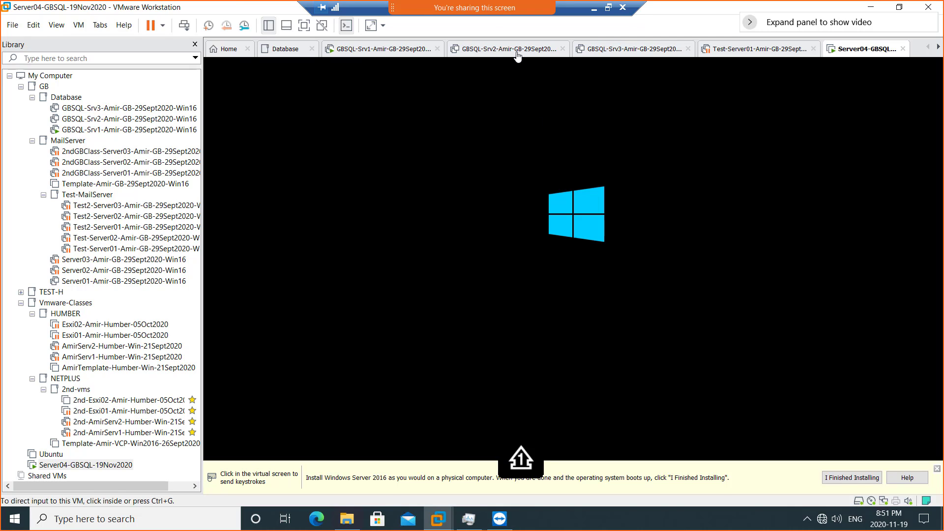
pyautogui.click(563, 50)
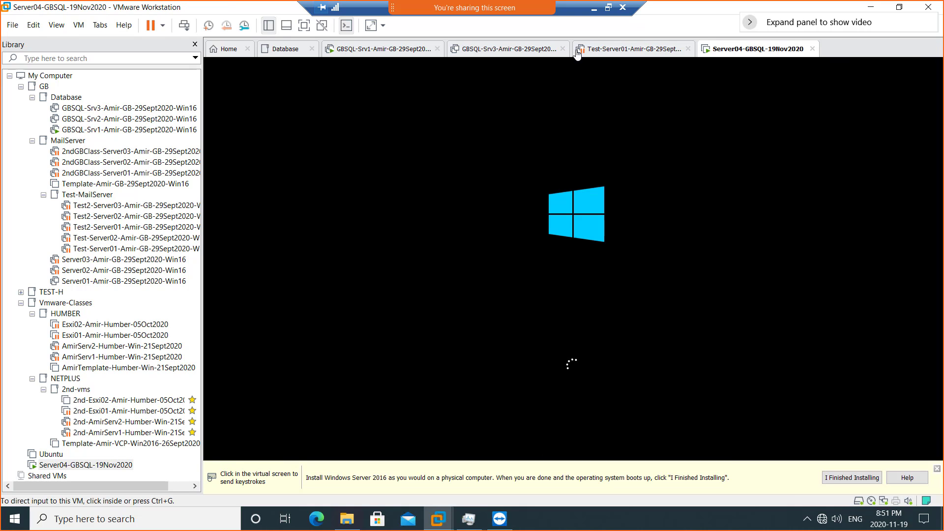
pyautogui.click(563, 50)
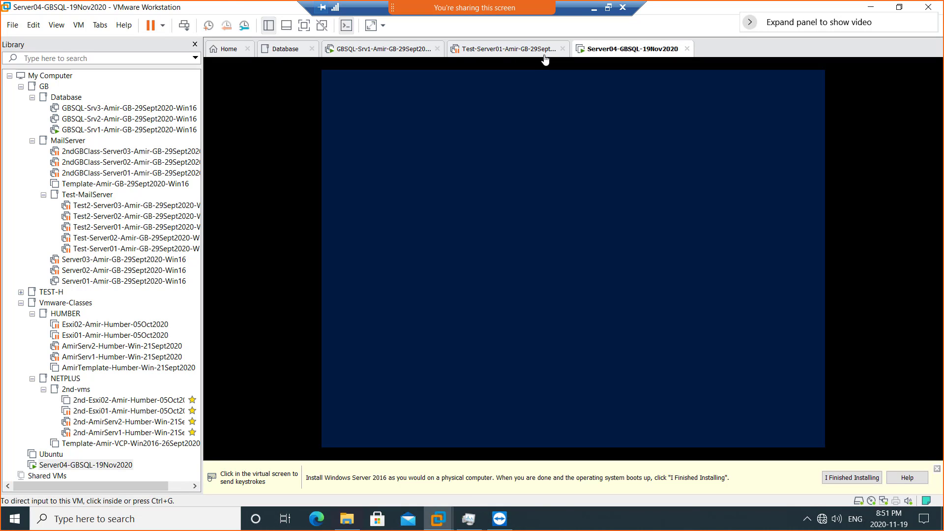
# - Close the last unused VM tab and set Setup's time and currency format to English (Canada)
pyautogui.click(562, 48)
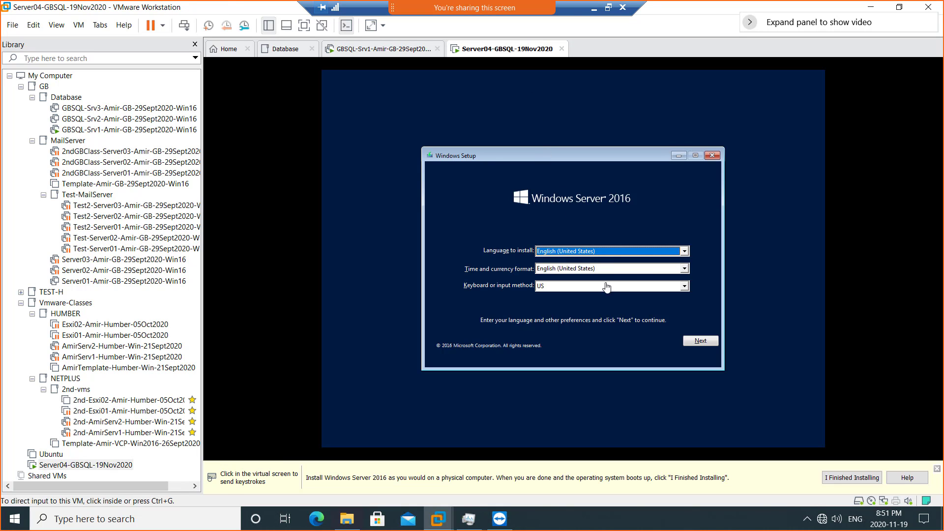
pyautogui.click(685, 269)
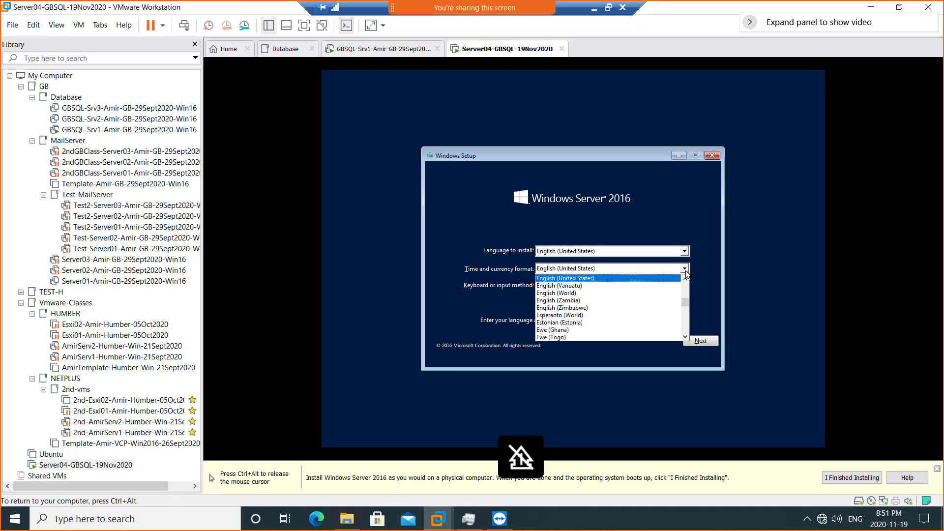
pyautogui.scroll(13, 687, 287)
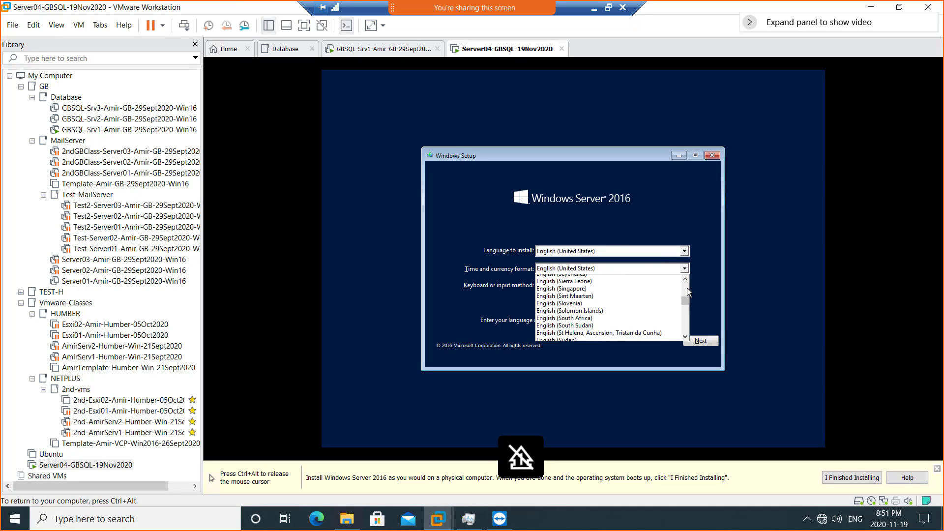
pyautogui.scroll(3, 686, 288)
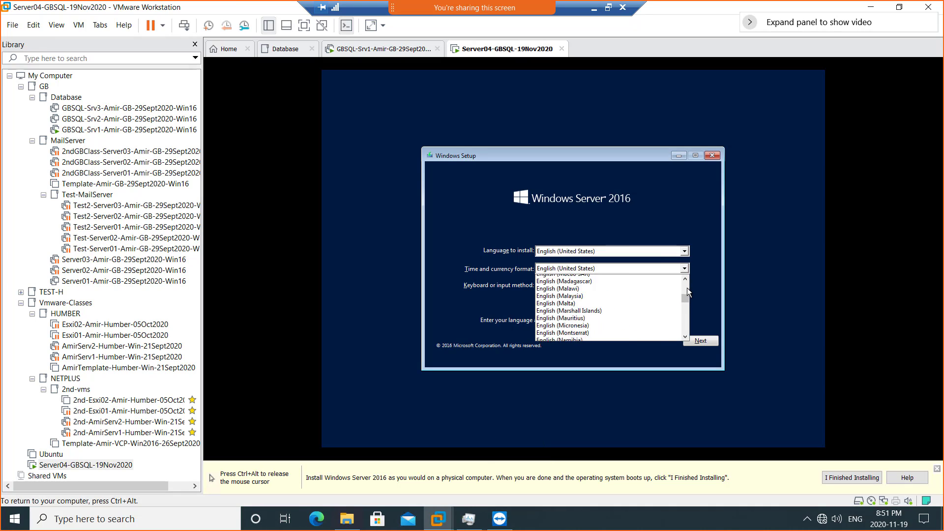
pyautogui.scroll(5, 687, 288)
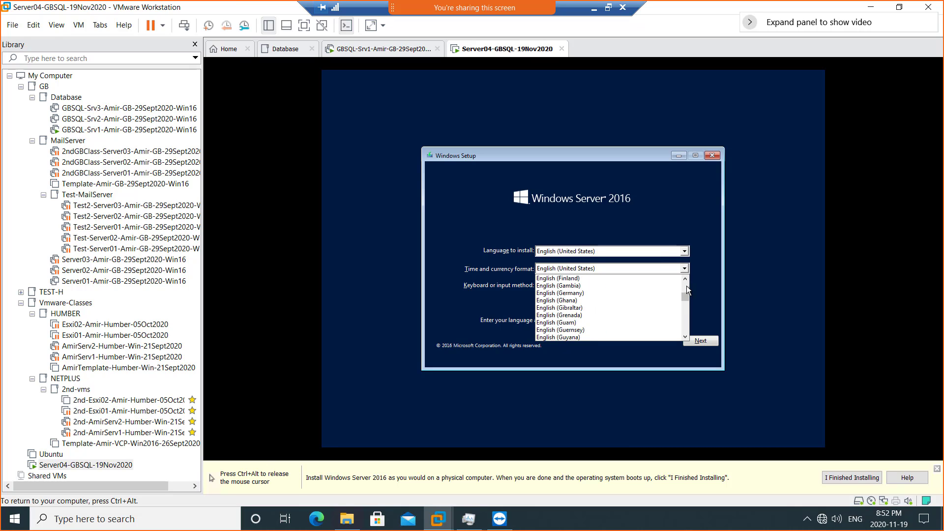
pyautogui.scroll(5, 686, 286)
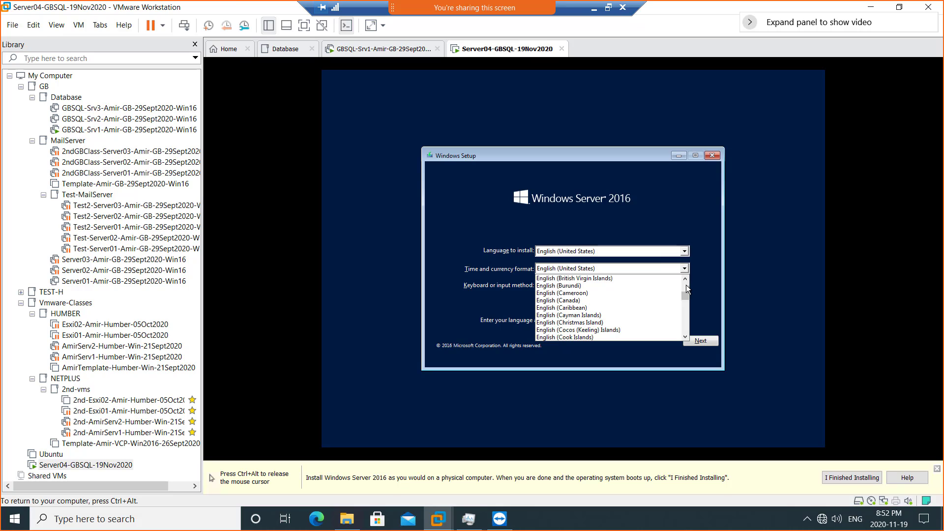
pyautogui.click(627, 300)
pyautogui.click(699, 343)
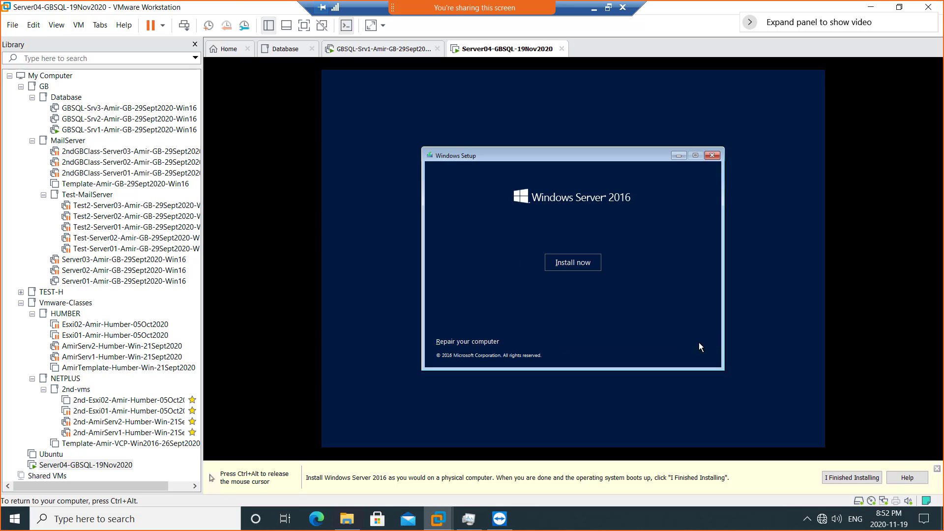
# - Start the installation and choose Windows Server 2016 Datacenter Evaluation (Desktop Experience)
pyautogui.click(575, 261)
pyautogui.hotkey('ctrl', 'alt')
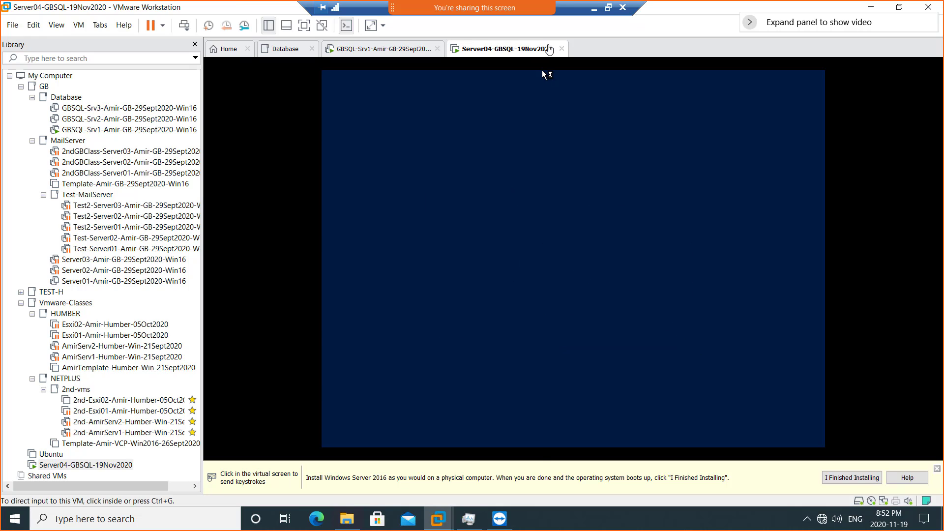
pyautogui.click(489, 131)
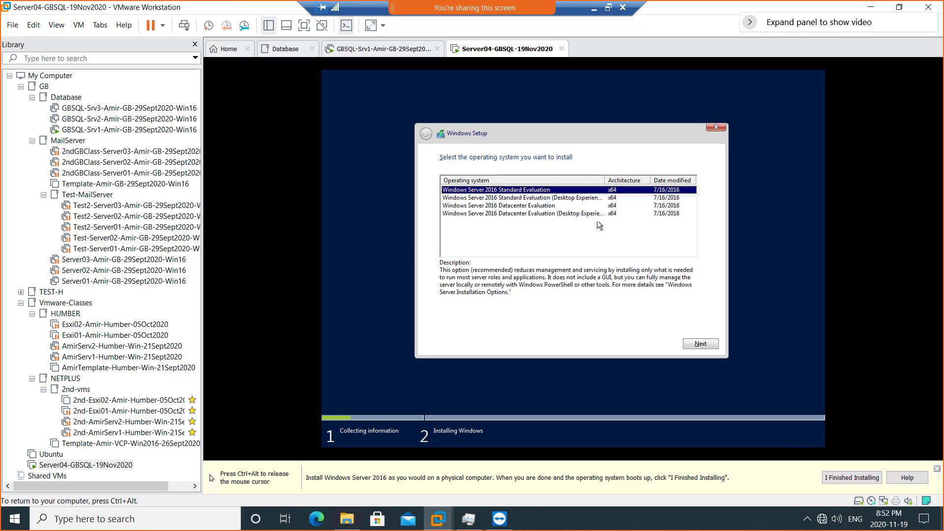
pyautogui.click(580, 214)
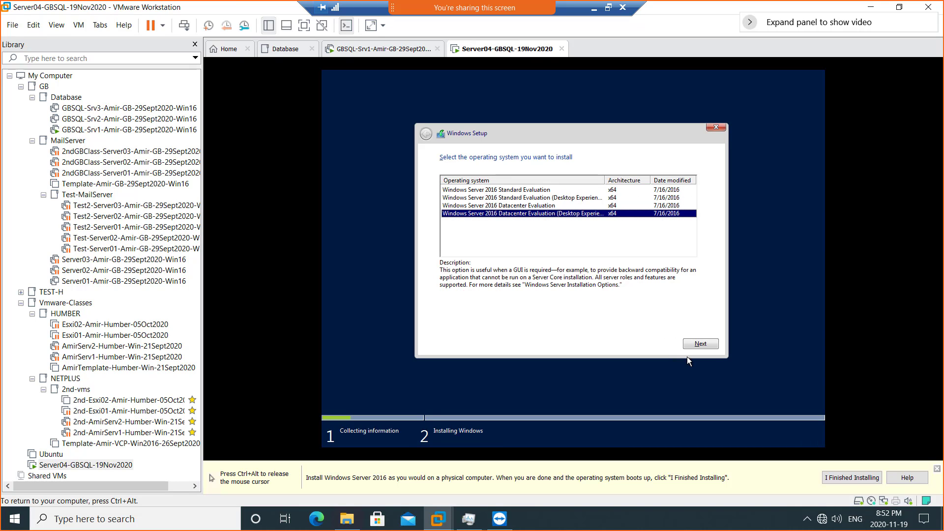
pyautogui.click(697, 343)
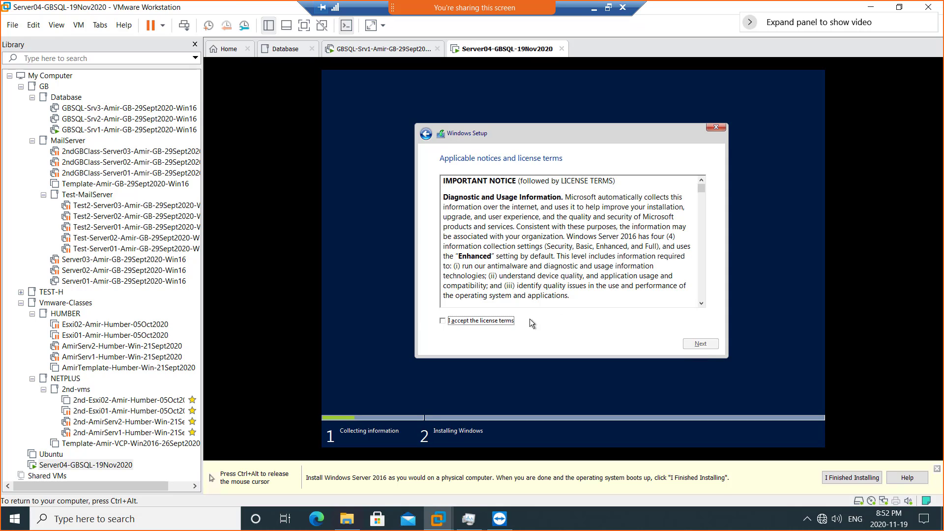
# - Accept the license, choose a Custom install, and install onto Drive 0's unallocated space
pyautogui.click(506, 322)
pyautogui.click(709, 347)
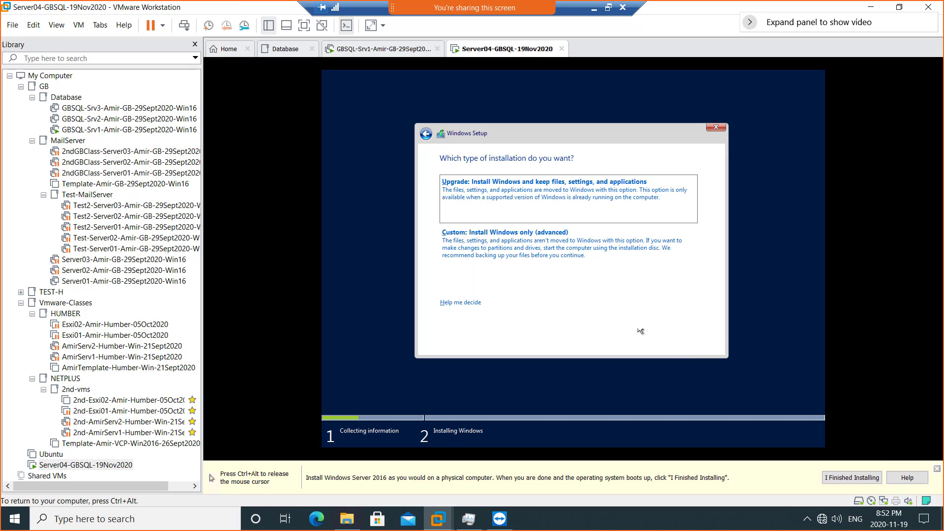
pyautogui.click(509, 250)
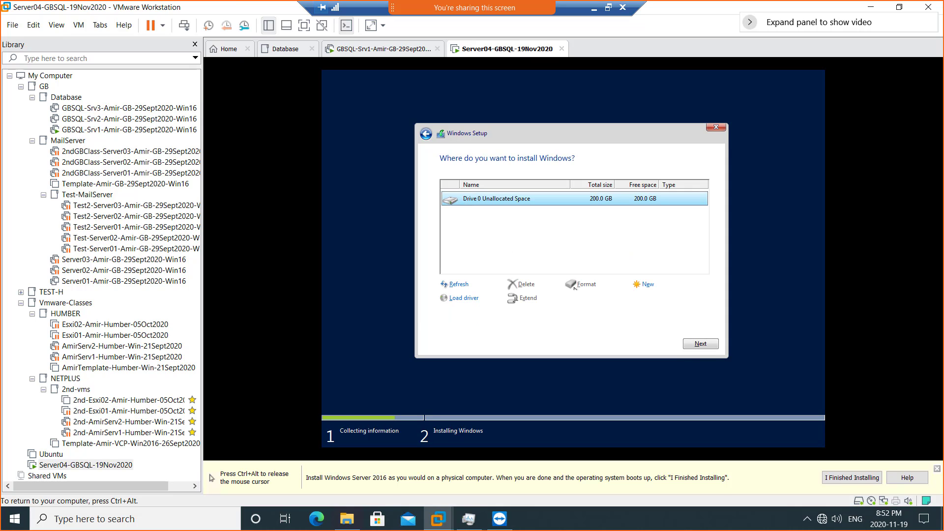
pyautogui.click(700, 343)
pyautogui.hotkey('ctrl', 'alt')
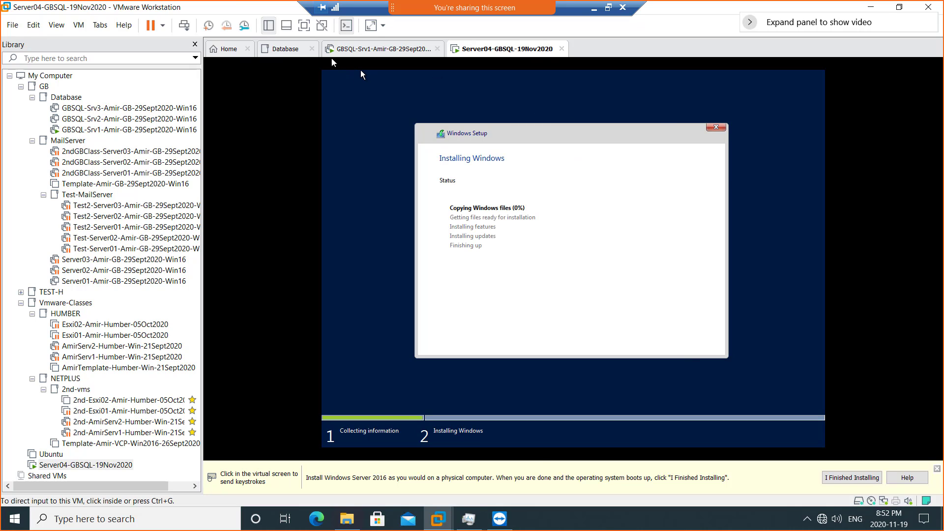
# - From Home, create a typical Windows Server 2016 VM named Server05-GBSQL-19Nov2020, OS installed later
pyautogui.click(286, 48)
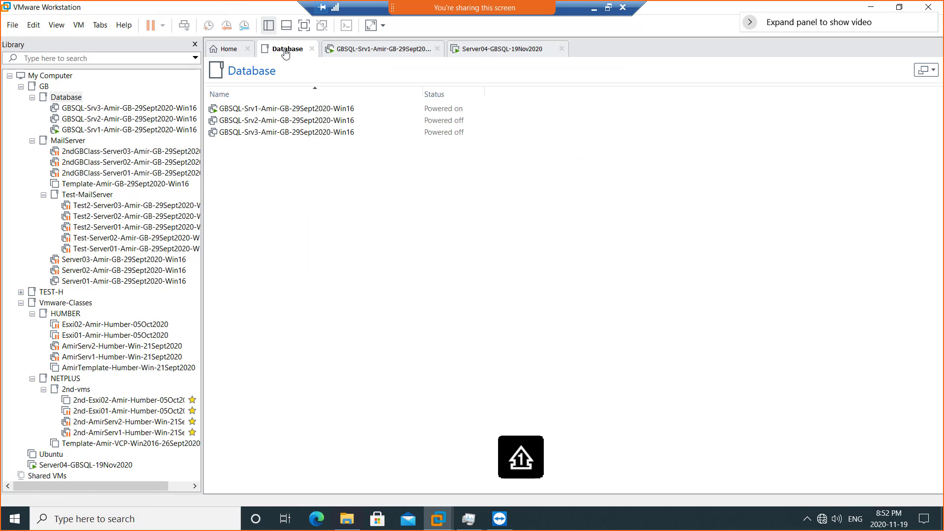
pyautogui.click(234, 52)
pyautogui.click(474, 217)
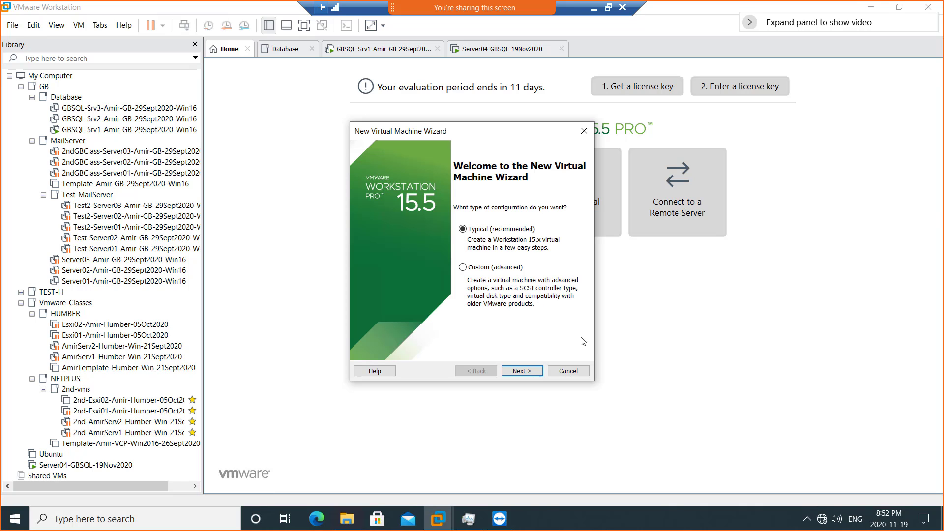
pyautogui.click(522, 372)
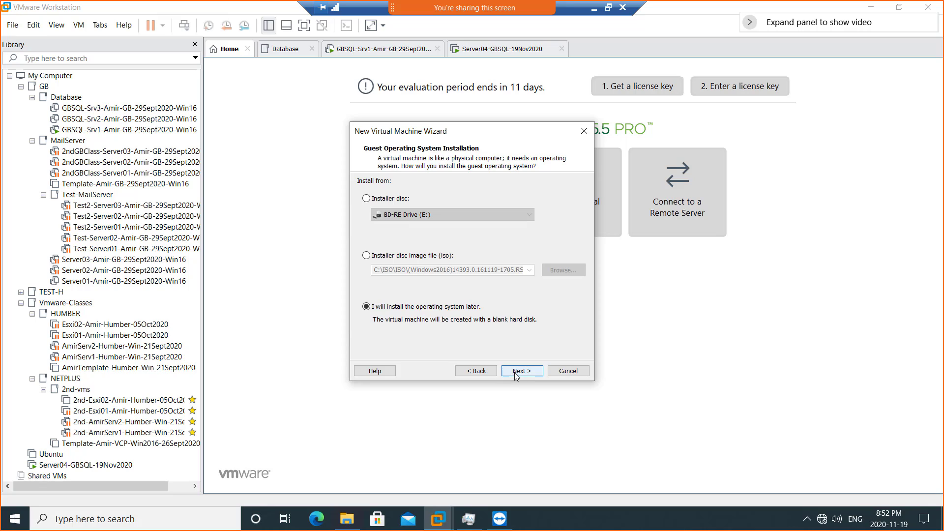
pyautogui.click(515, 375)
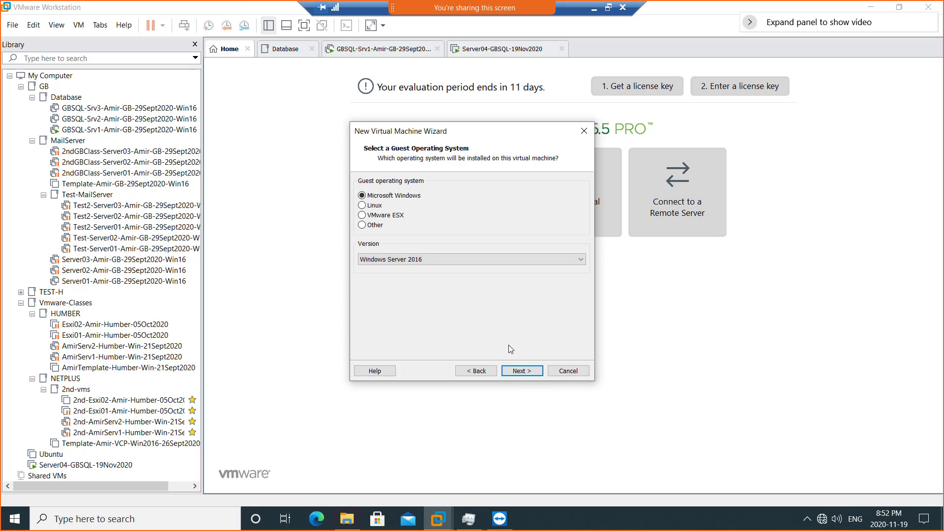
pyautogui.click(521, 372)
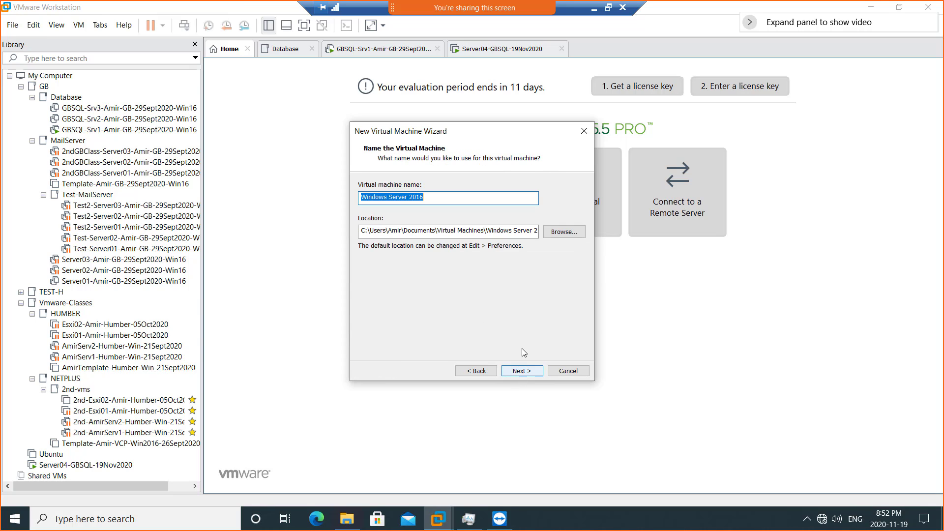
pyautogui.write('Server04-GBSQL-19Nov2020')
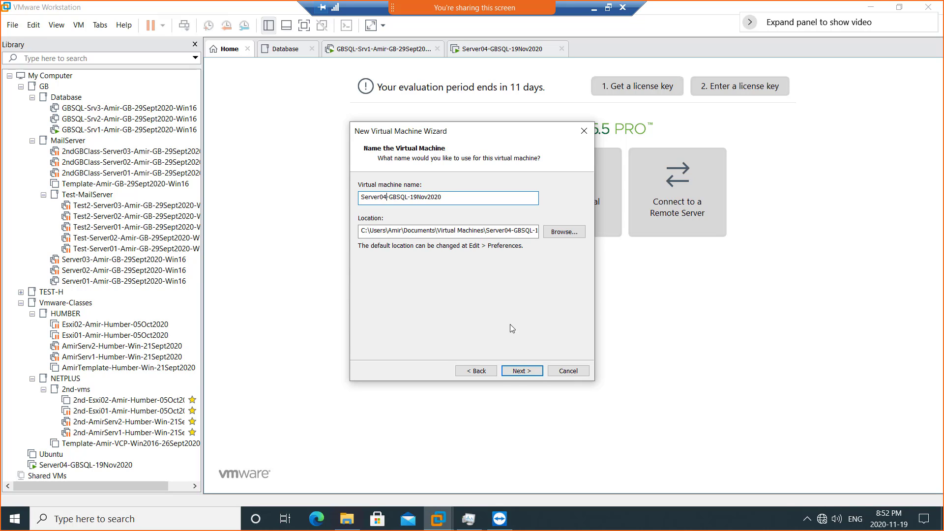
pyautogui.write('5')
pyautogui.click(524, 373)
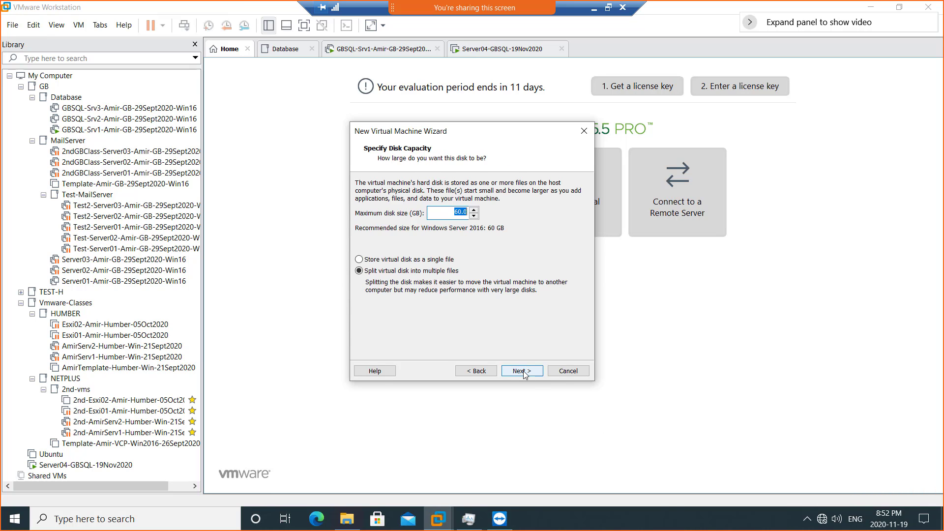
# - Give Server05 a 200 GB single-file disk and 8 GB memory, finish, and power it on
pyautogui.write('2')
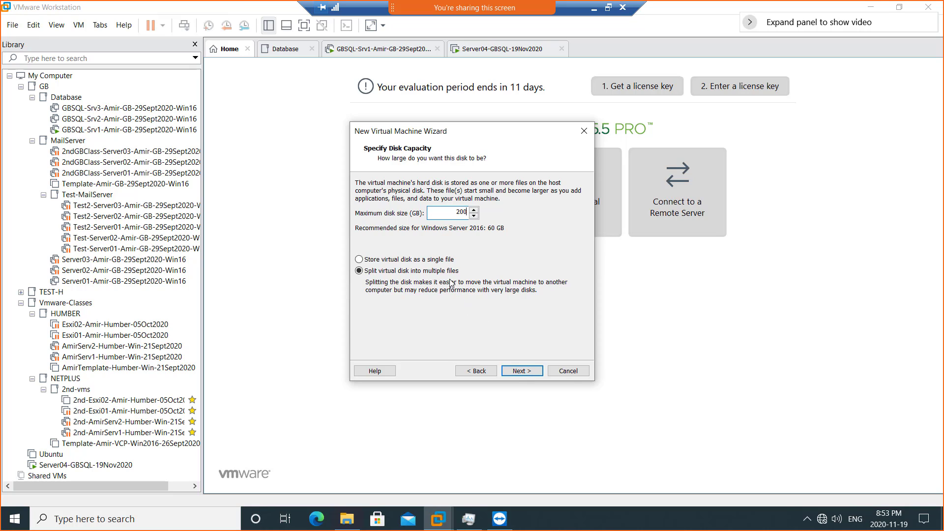
pyautogui.click(445, 261)
pyautogui.click(516, 371)
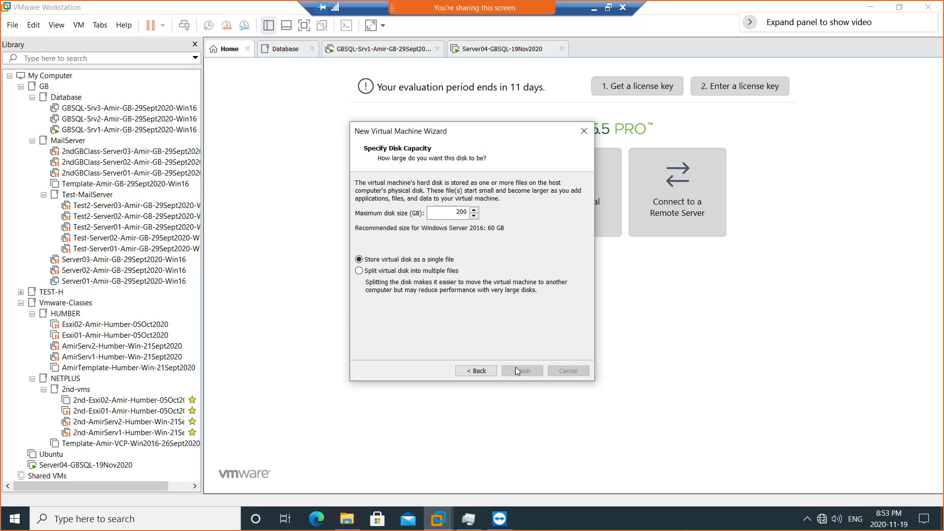
pyautogui.click(414, 302)
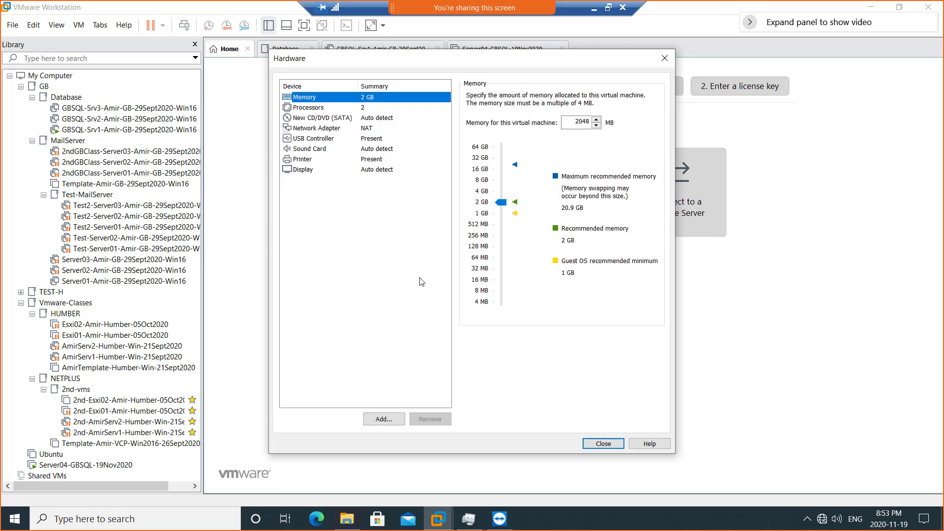
pyautogui.click(482, 181)
pyautogui.click(584, 448)
pyautogui.click(529, 373)
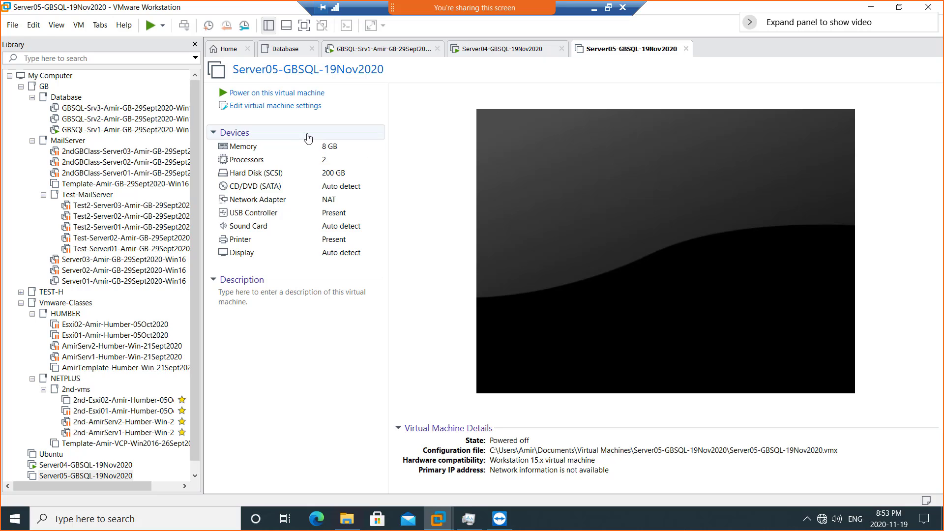
pyautogui.click(285, 92)
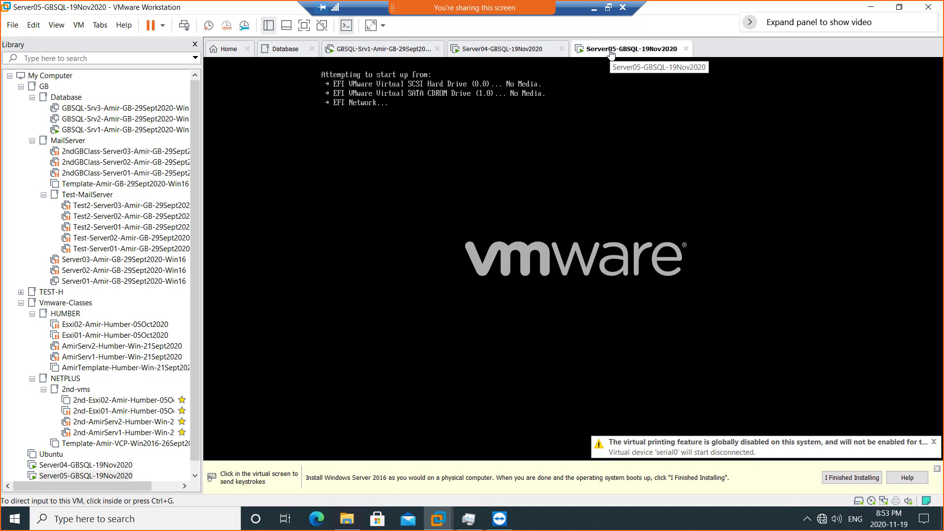
# - Open Server05's settings and switch its CD/DVD (SATA) drive to use an ISO image file
pyautogui.rightClick(610, 53)
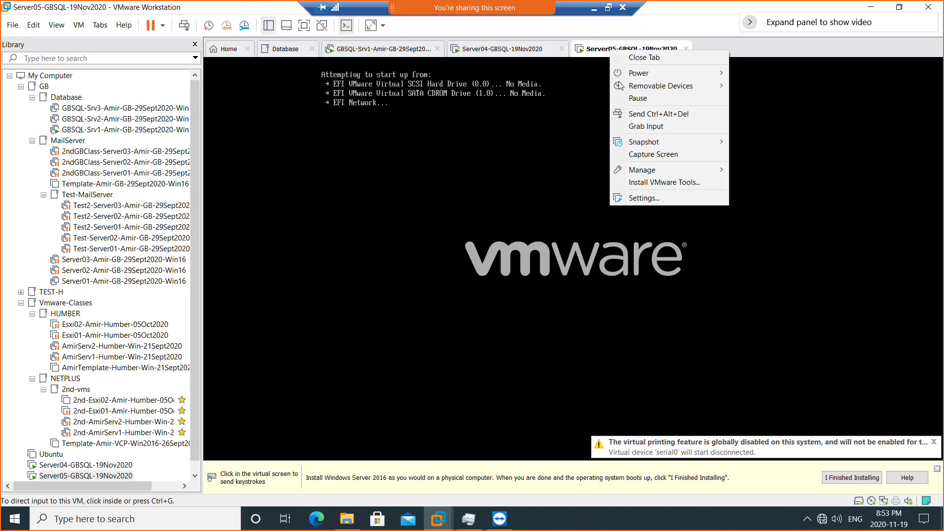
pyautogui.click(646, 197)
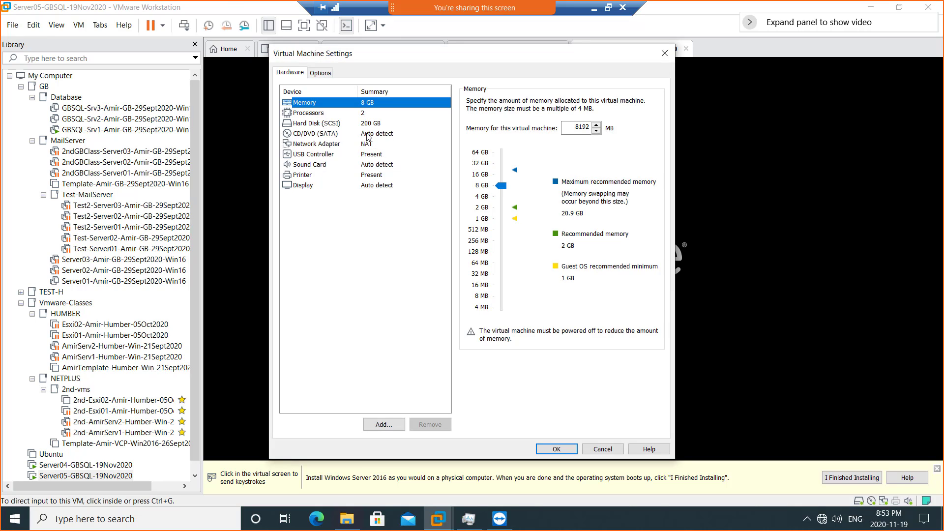
pyautogui.click(376, 135)
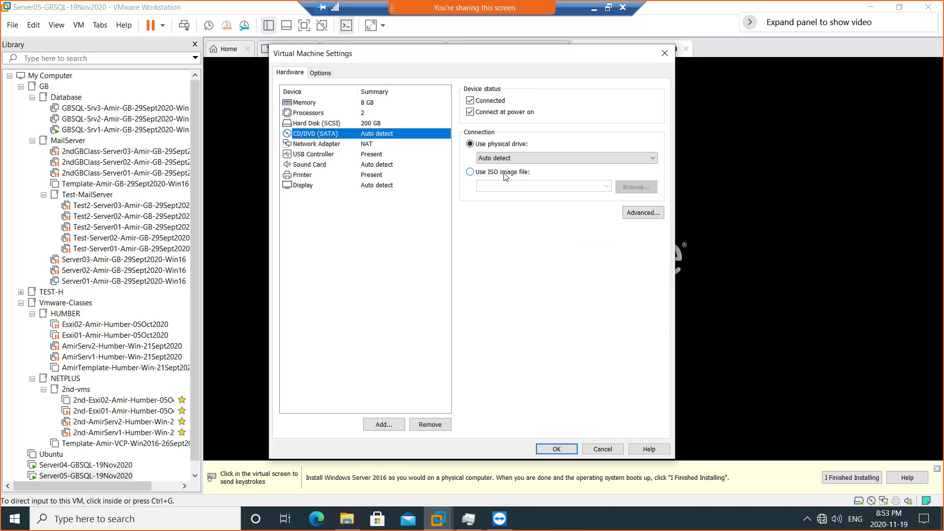
pyautogui.click(503, 173)
pyautogui.click(630, 192)
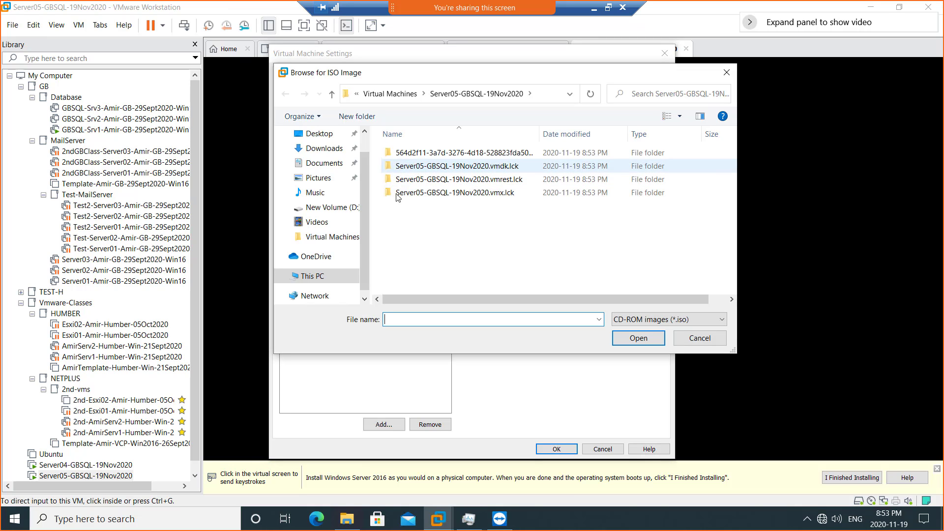
# - Select the Windows 2016 ISO from C:\ISO\ISO and apply the setting
pyautogui.click(322, 278)
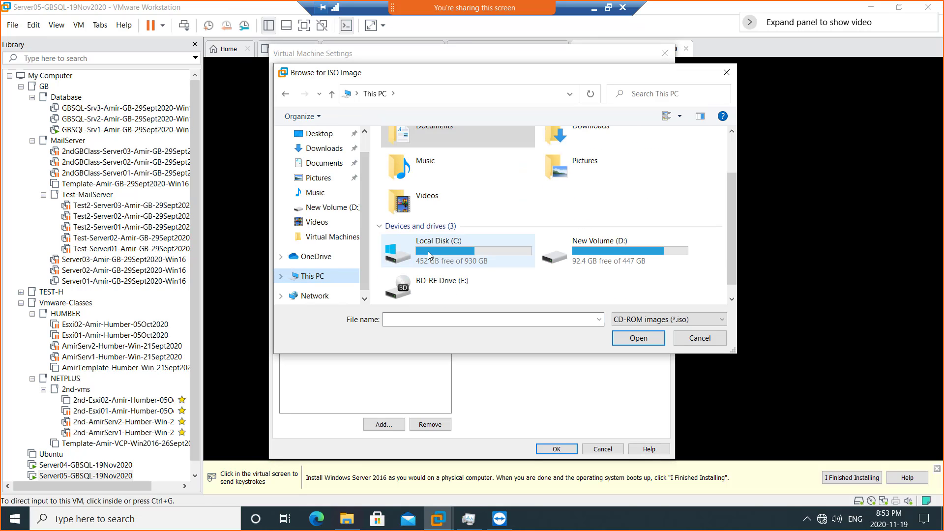
pyautogui.doubleClick(442, 247)
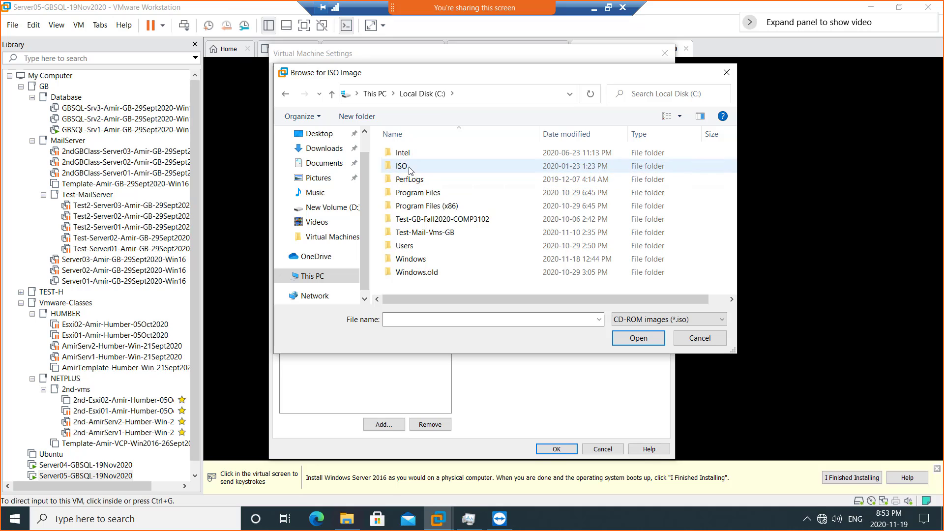
pyautogui.doubleClick(411, 167)
pyautogui.doubleClick(416, 156)
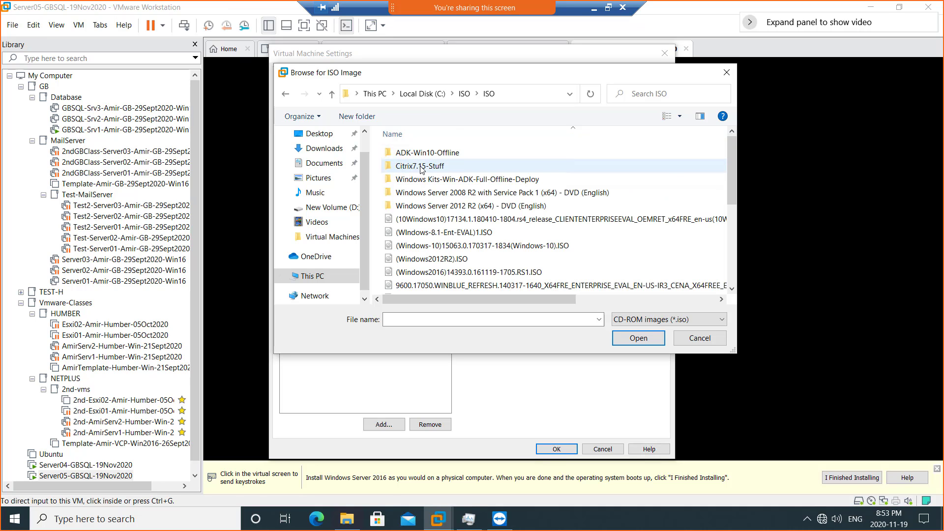
pyautogui.doubleClick(472, 272)
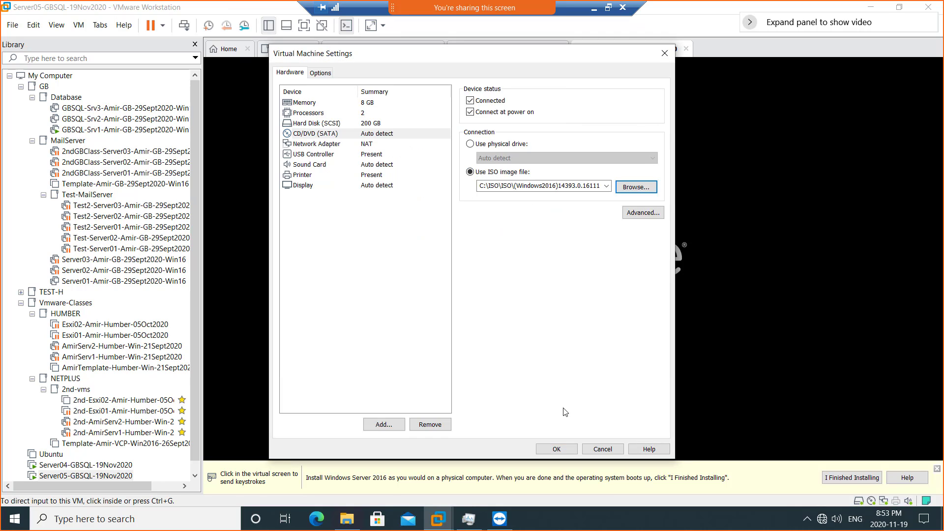
pyautogui.click(556, 449)
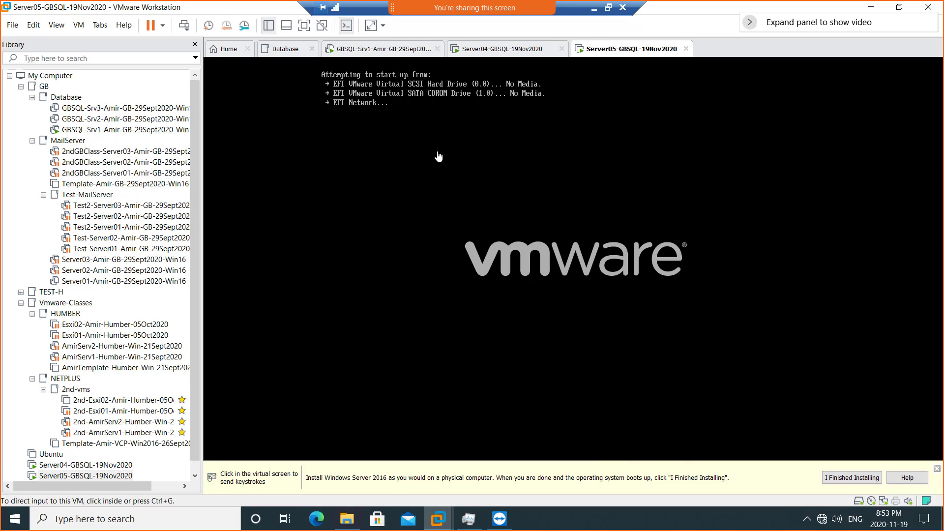
# - Restart the Server05 guest via Power > Restart Guest and press Enter to boot from the disc
pyautogui.rightClick(646, 50)
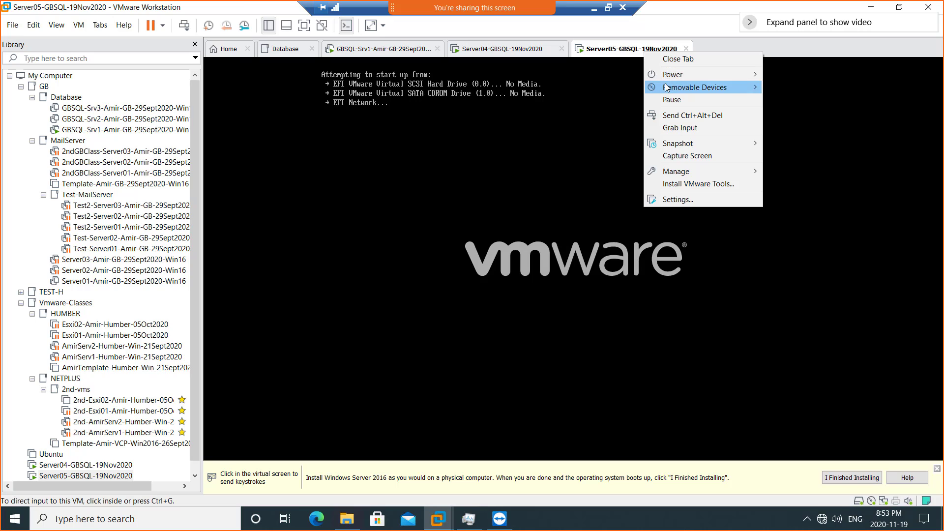
pyautogui.moveTo(668, 82)
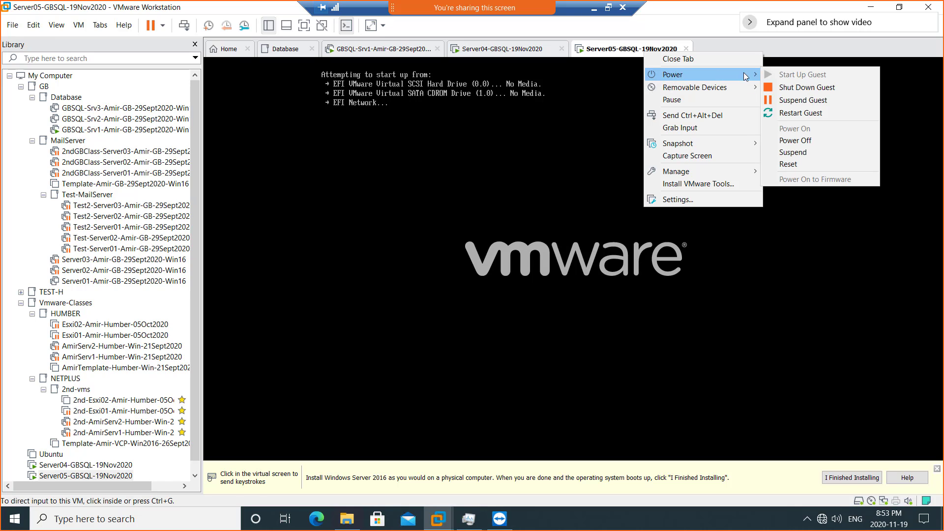
pyautogui.click(786, 114)
pyautogui.click(499, 286)
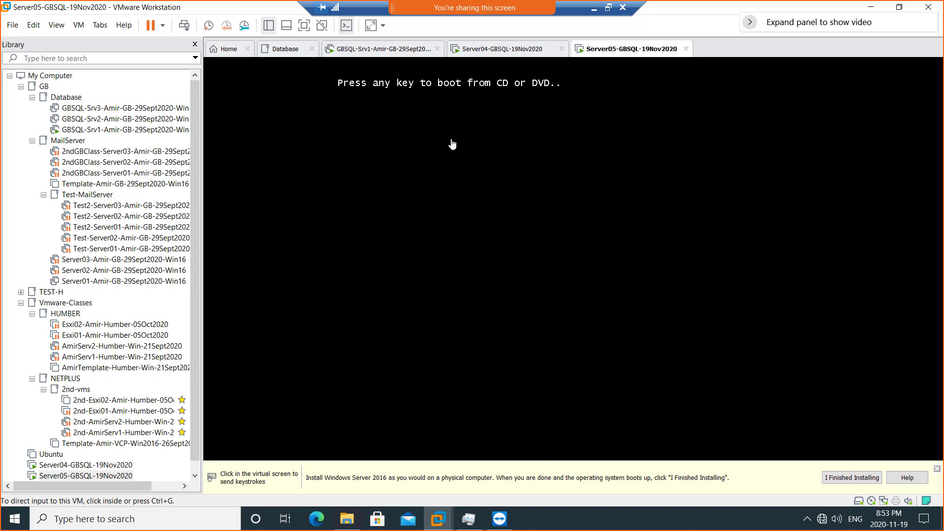
pyautogui.click(545, 246)
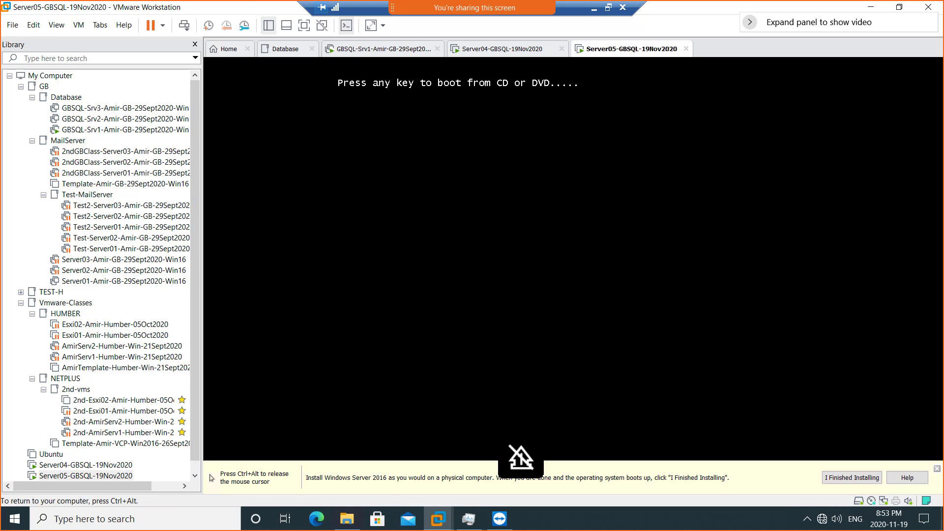
pyautogui.press('Return')
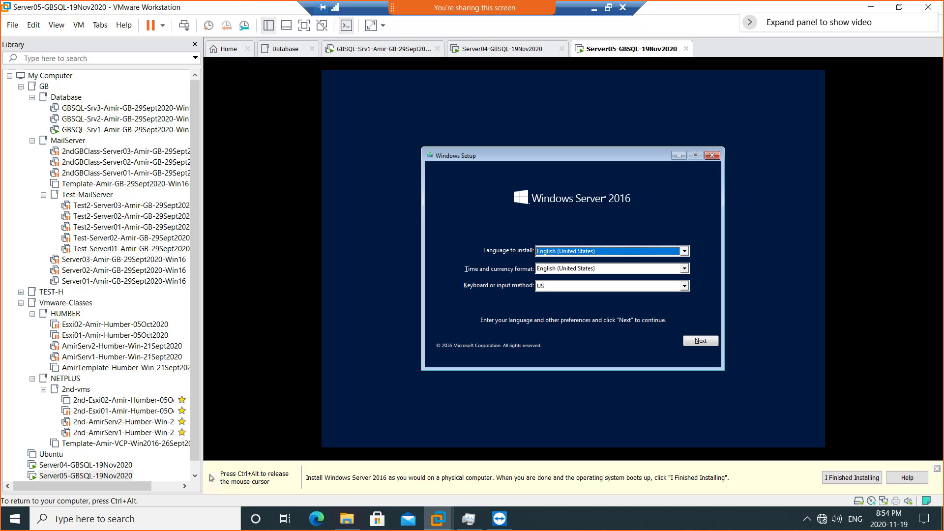
# - Set Server05 Setup's time and currency format to English (Canada) and continue
pyautogui.moveTo(472, 7)
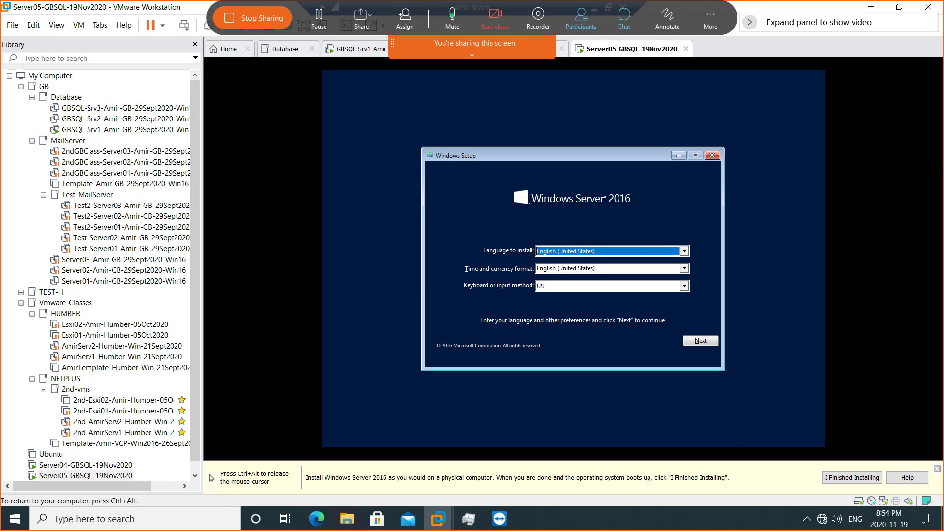
pyautogui.click(322, 373)
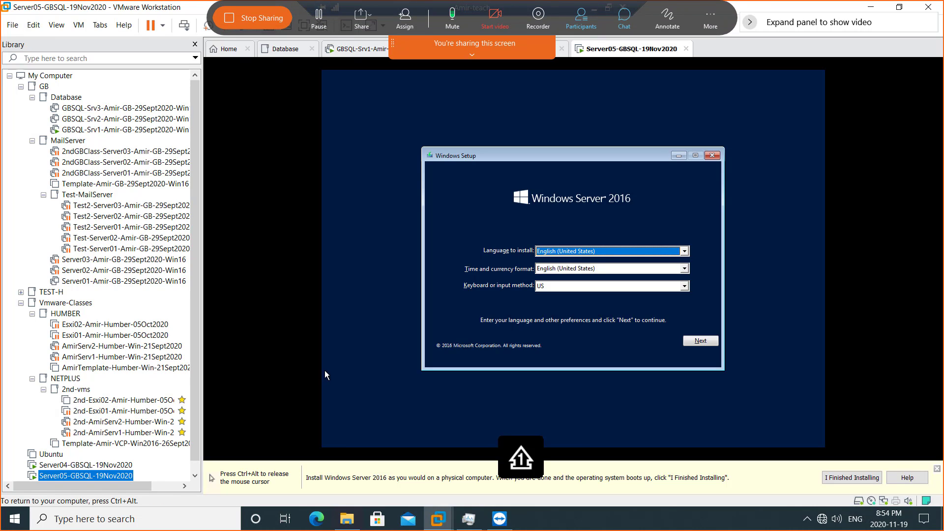
pyautogui.click(684, 268)
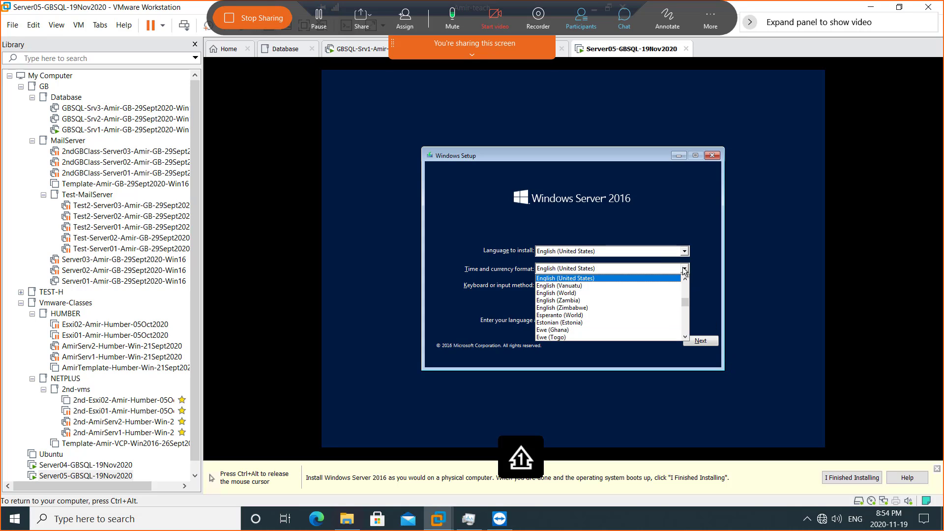
pyautogui.scroll(10, 686, 290)
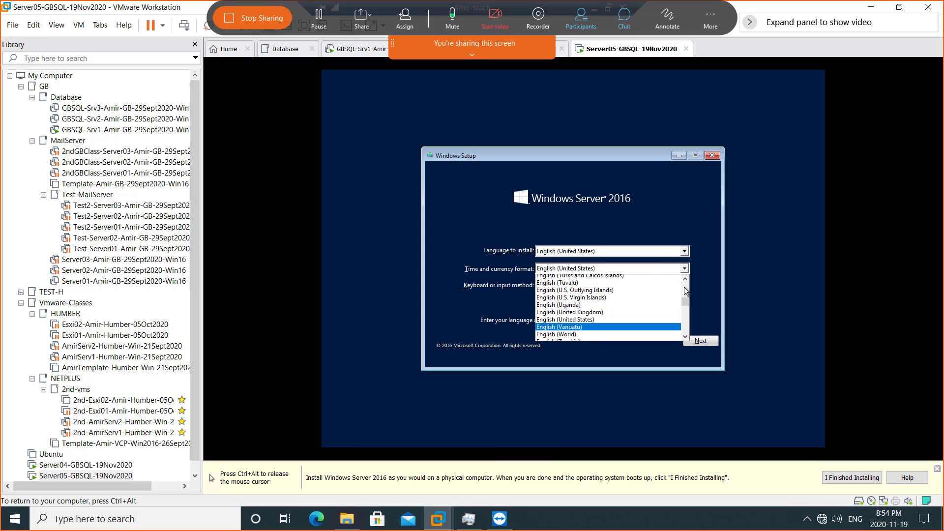
pyautogui.scroll(6, 684, 288)
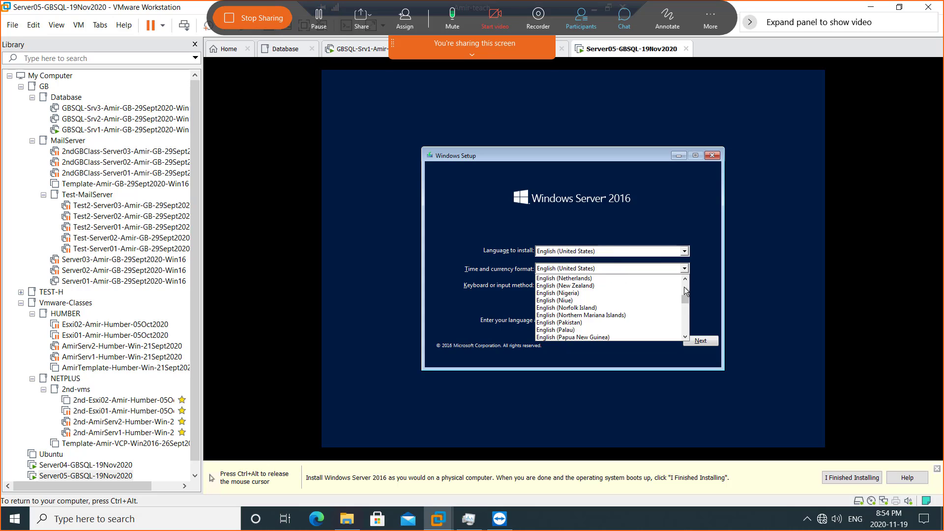
pyautogui.scroll(5, 684, 289)
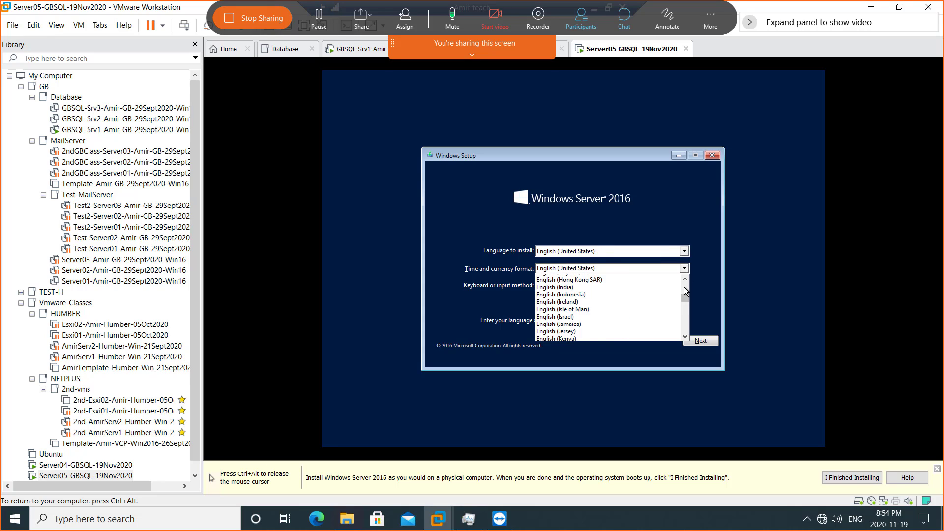
pyautogui.scroll(5, 684, 289)
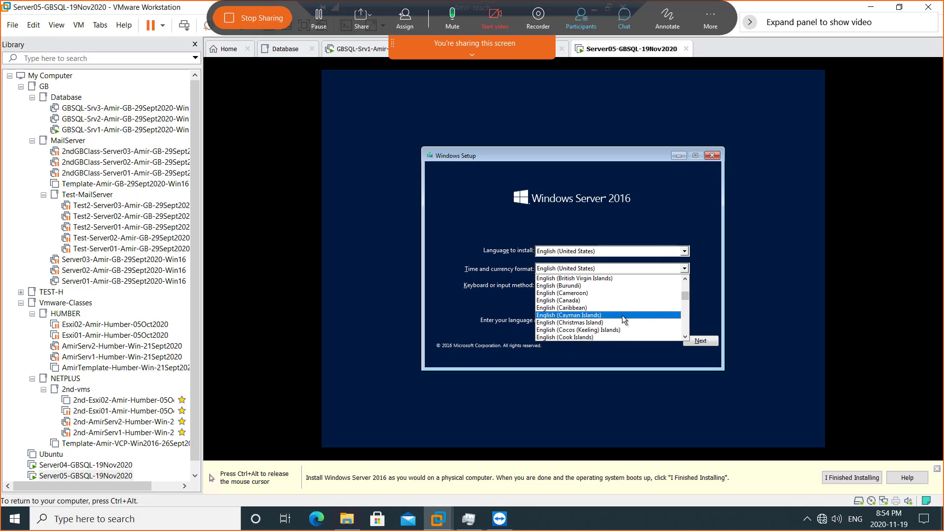
pyautogui.click(620, 301)
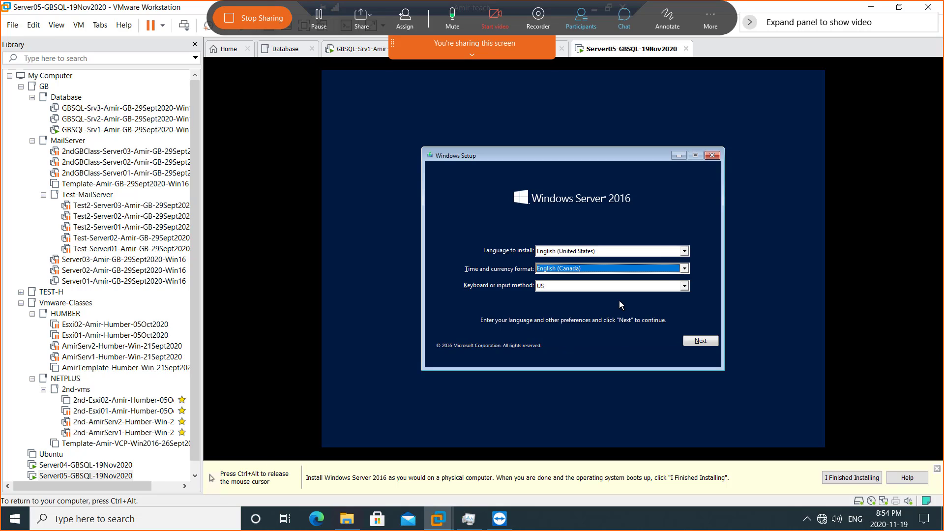
pyautogui.click(694, 342)
# - Install Datacenter Evaluation (Desktop Experience), accept the license, and choose a Custom install
pyautogui.click(570, 261)
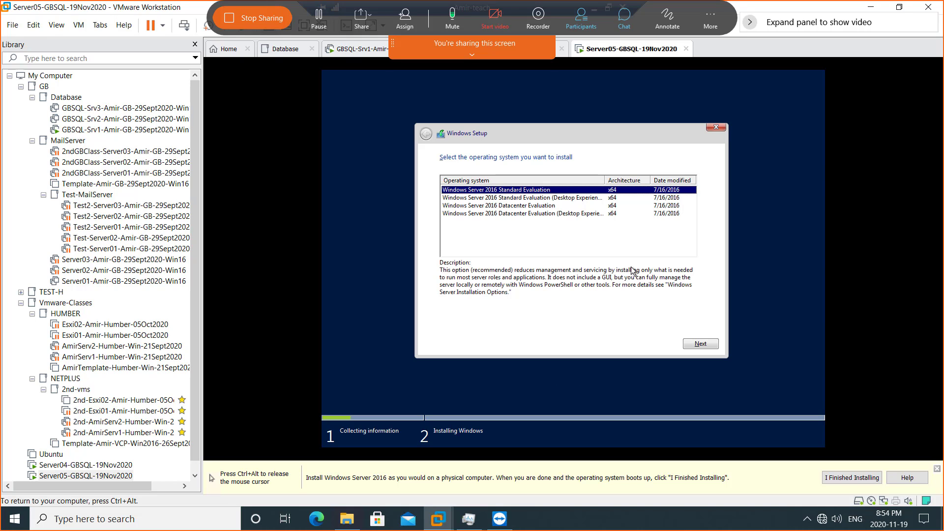
pyautogui.click(560, 214)
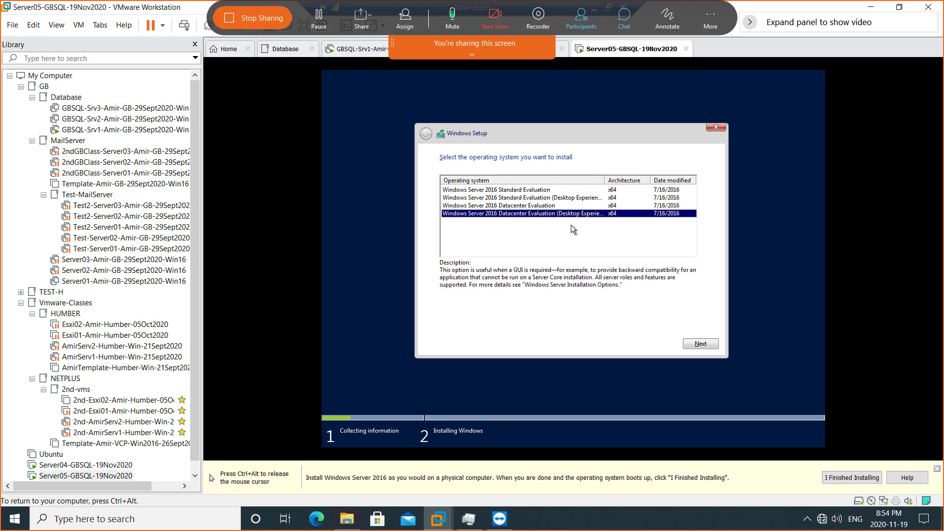
pyautogui.click(698, 346)
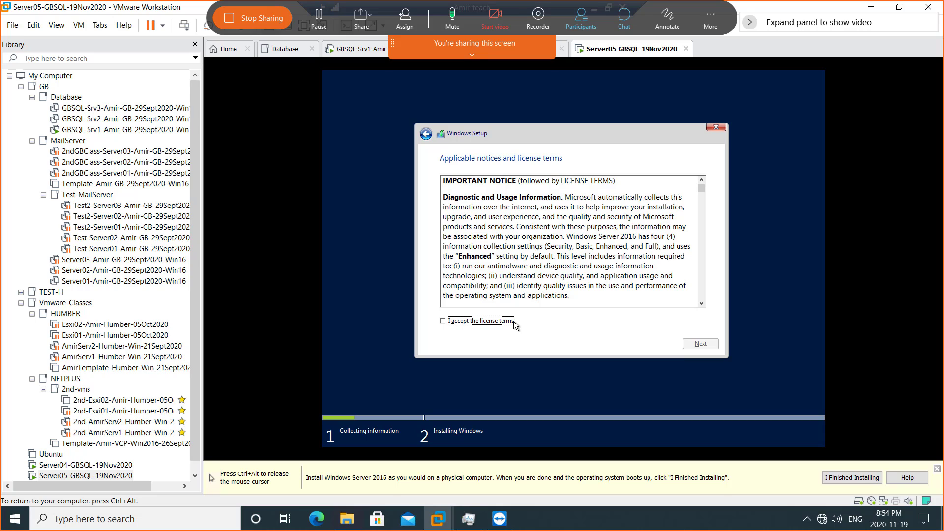
pyautogui.click(514, 323)
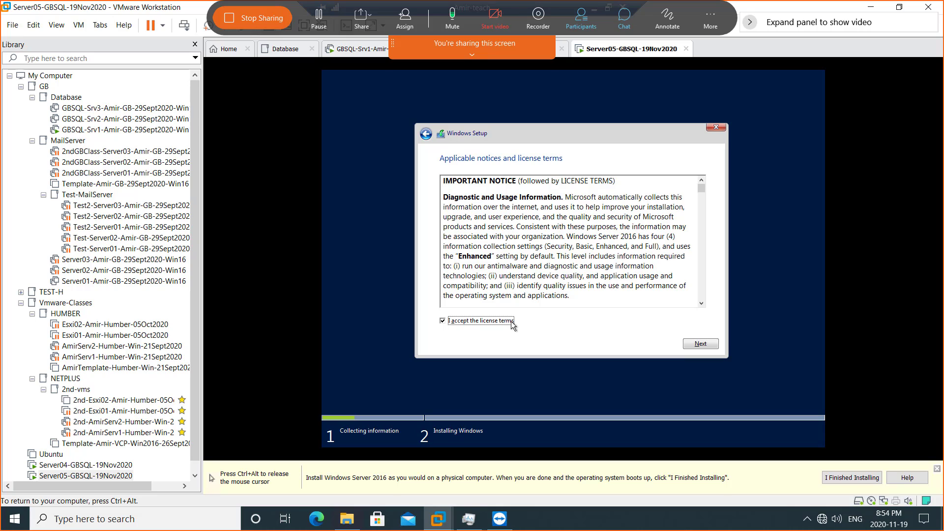
pyautogui.click(710, 347)
pyautogui.click(550, 268)
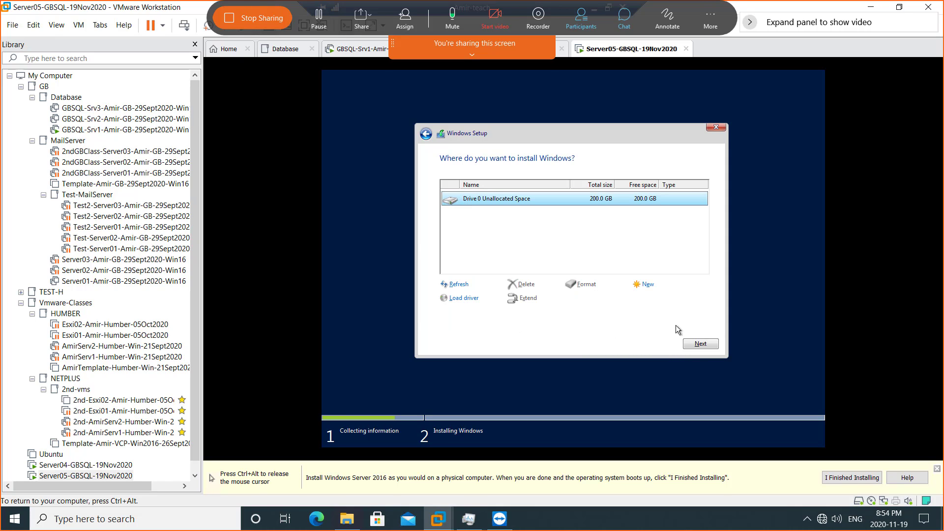
# - Install Windows onto the 200 GB unallocated drive and narrow the library panel to widen the VM view
pyautogui.click(698, 343)
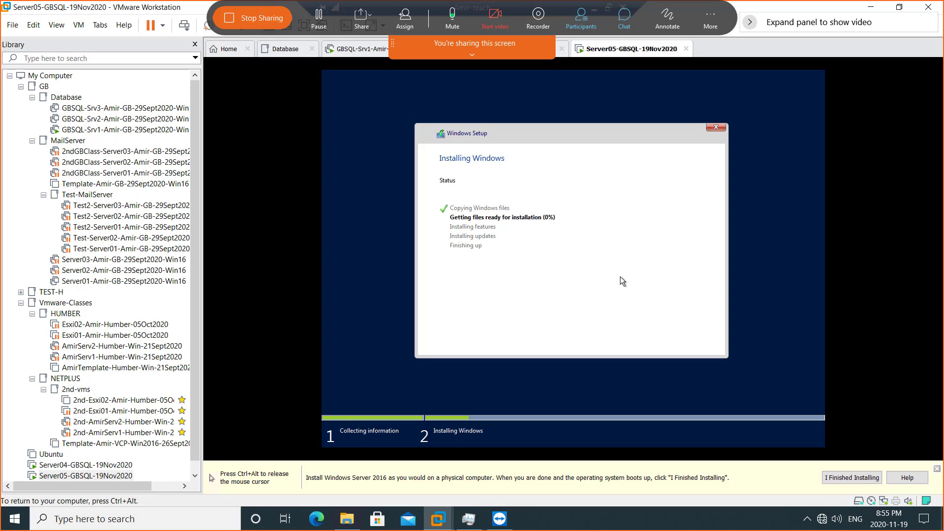
pyautogui.hotkey('ctrl', 'alt')
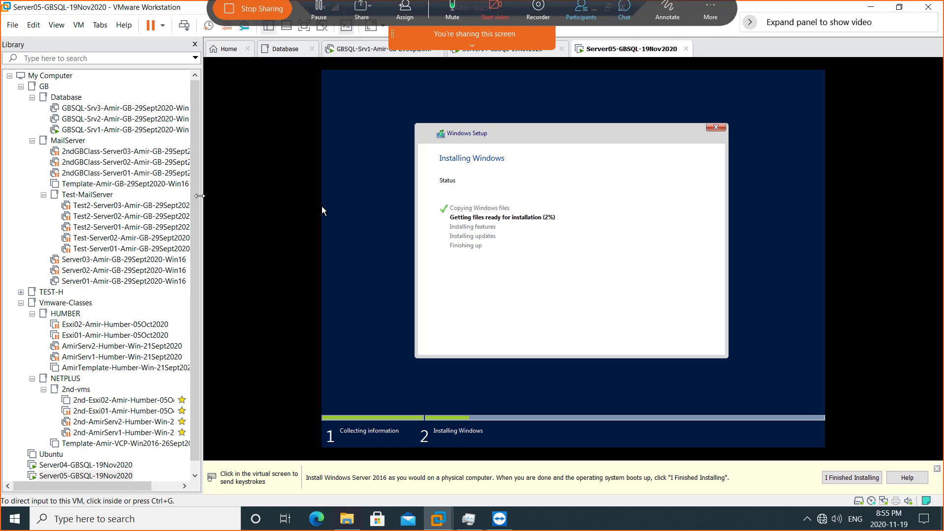
pyautogui.moveTo(203, 197); pyautogui.dragTo(117, 197)
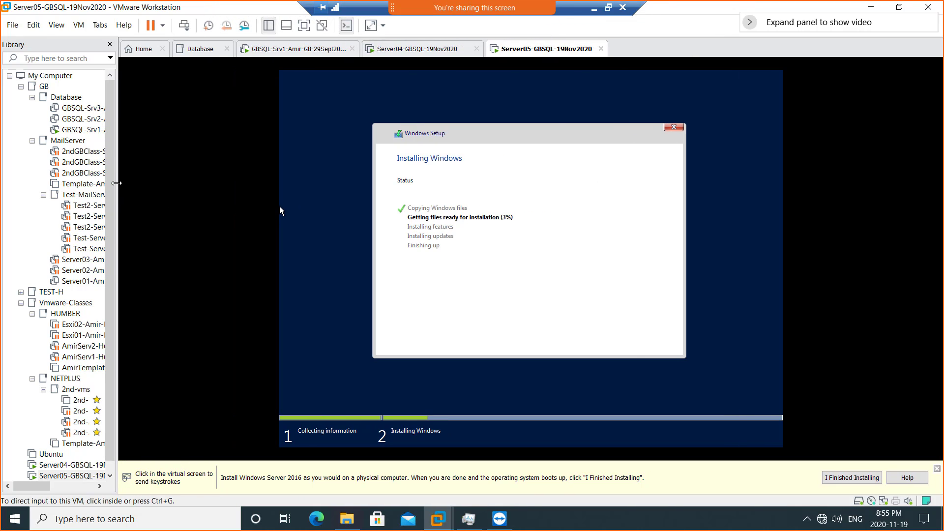
pyautogui.click(167, 190)
pyautogui.hotkey('ctrl', 'alt')
# - Check progress on the Server04 and Server05 consoles, then minimize the remote session
pyautogui.click(416, 49)
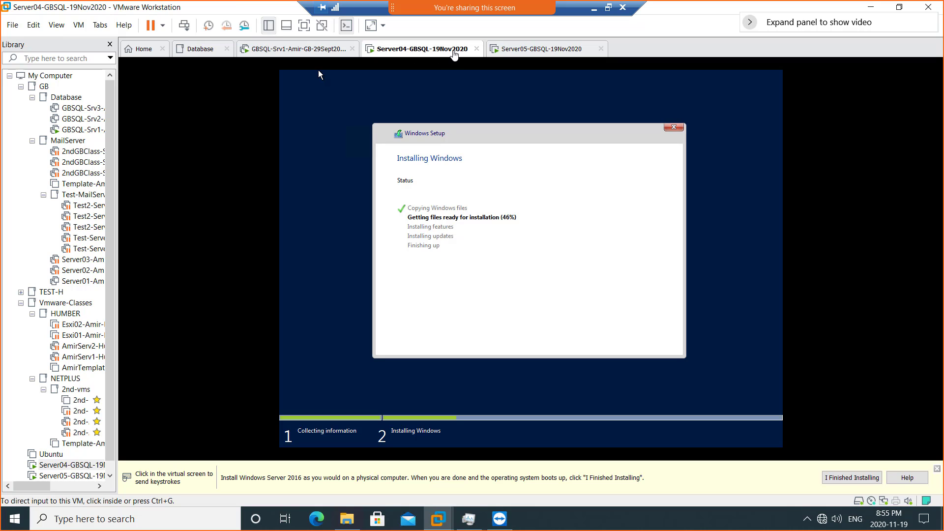
pyautogui.click(503, 50)
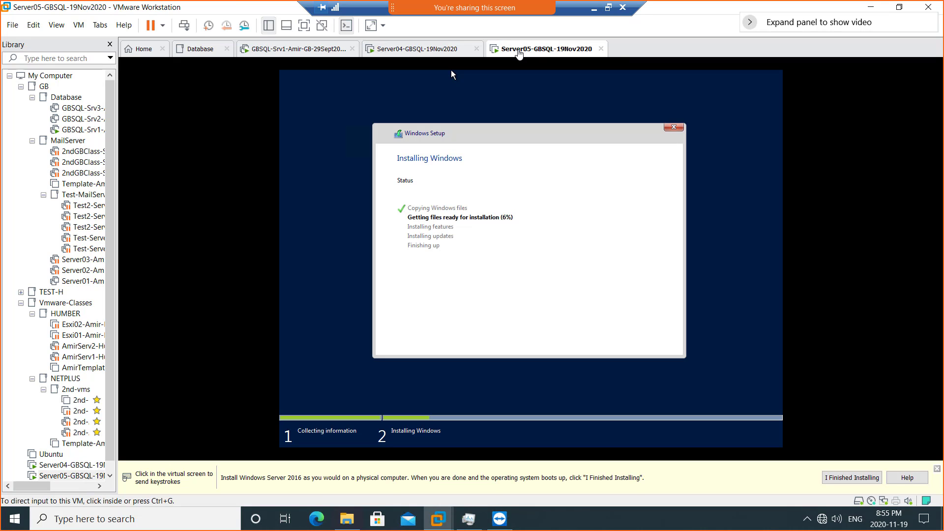
pyautogui.click(416, 49)
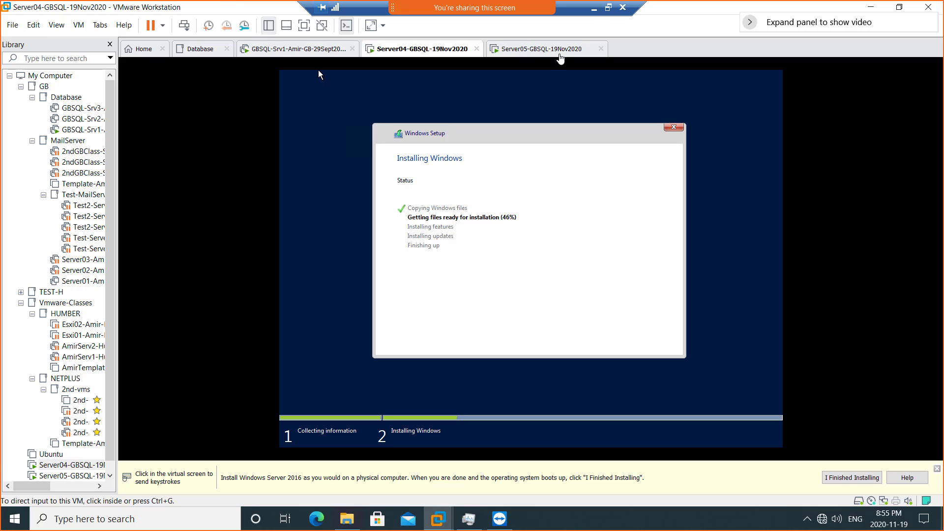
pyautogui.click(594, 10)
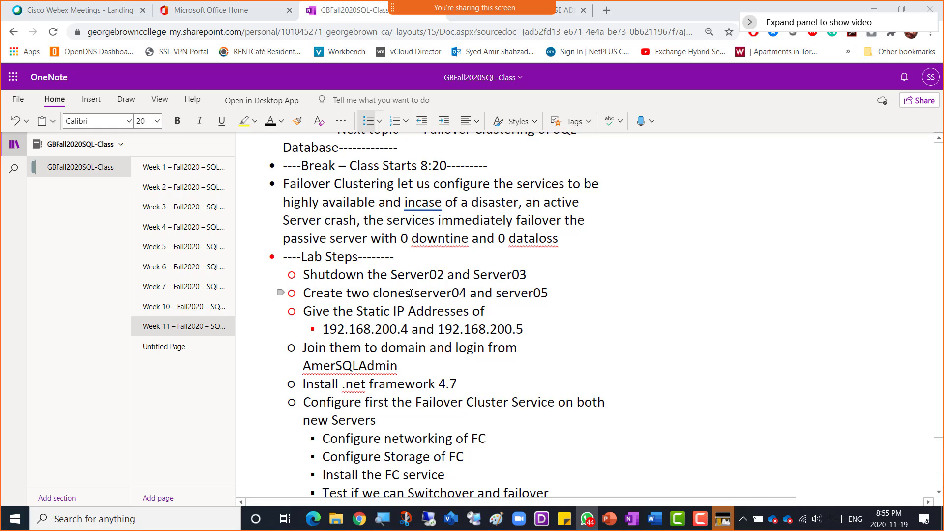
# - Replace 'clones' with 'VMs' in the lab step, then bring the Week11 - 19Nov2020 folder forward
pyautogui.moveTo(411, 293); pyautogui.dragTo(376, 294)
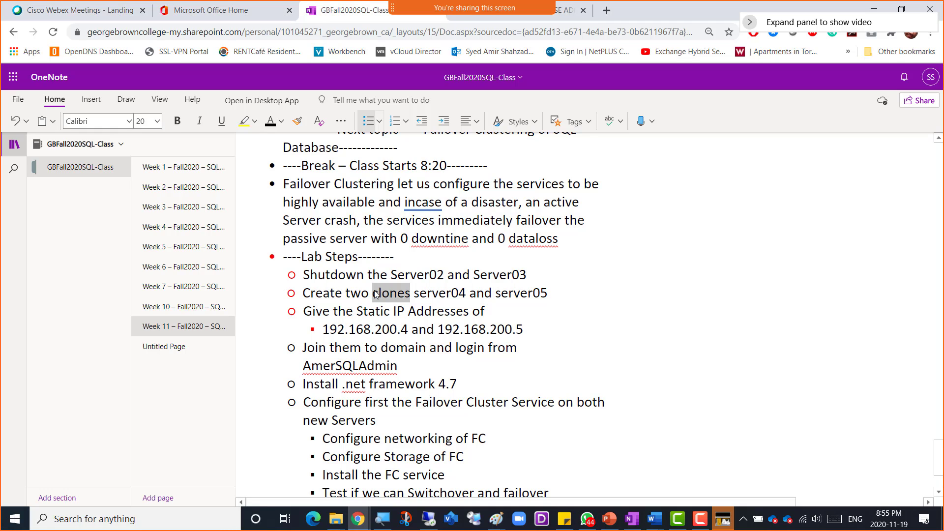
pyautogui.write('VMs')
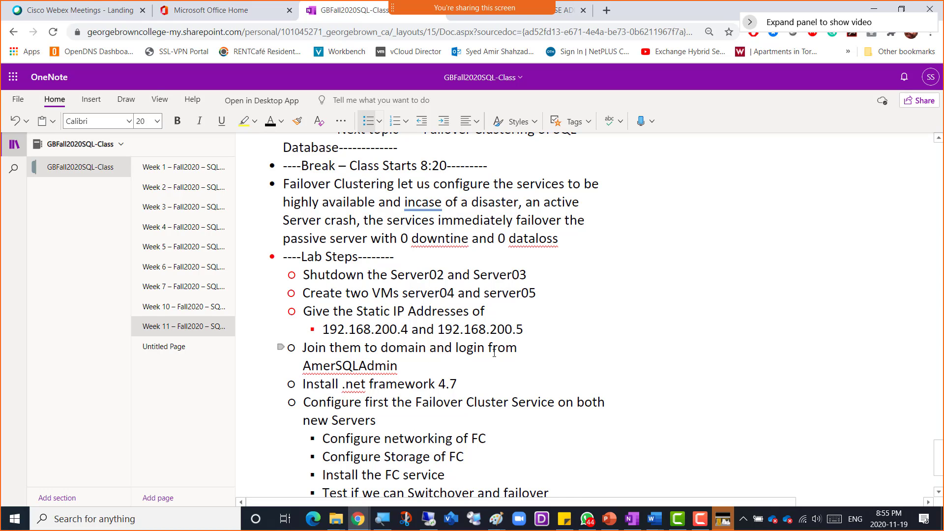
pyautogui.scroll(-2, 494, 353)
pyautogui.scroll(-1, 494, 353)
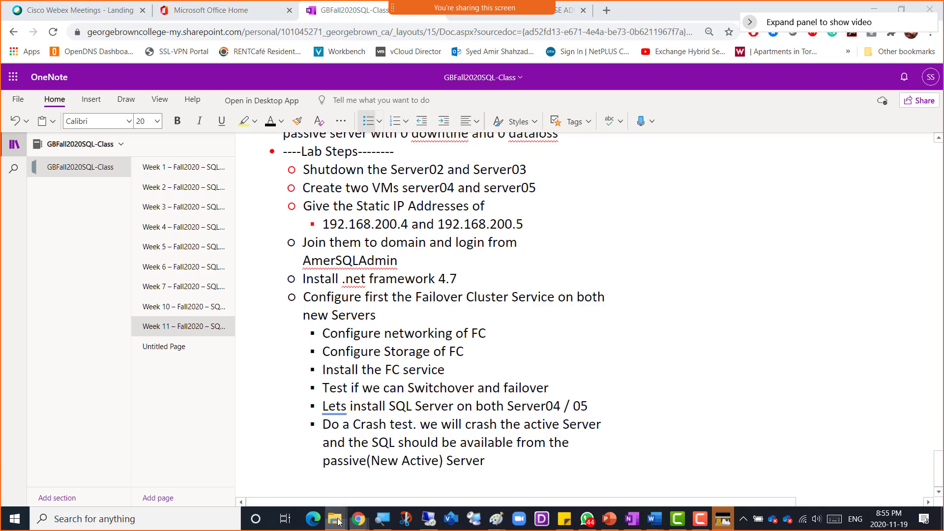
pyautogui.moveTo(338, 520)
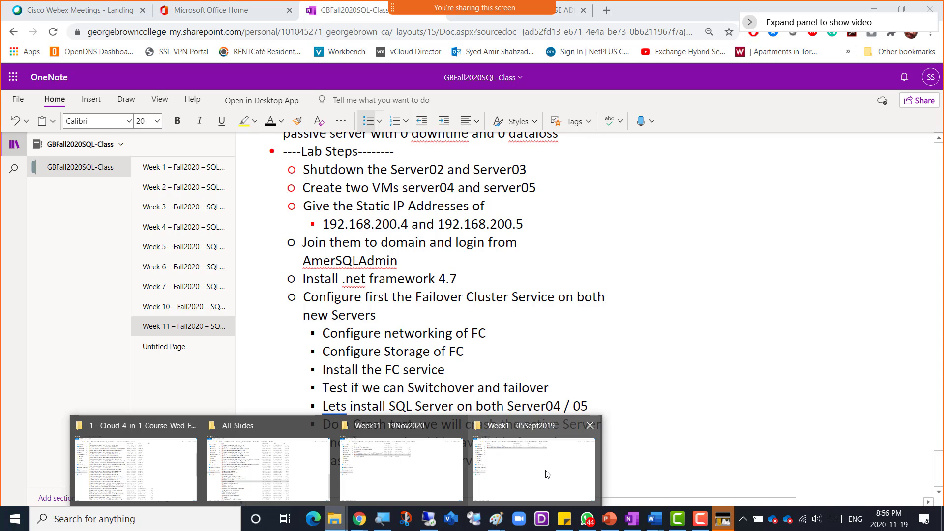
pyautogui.click(445, 473)
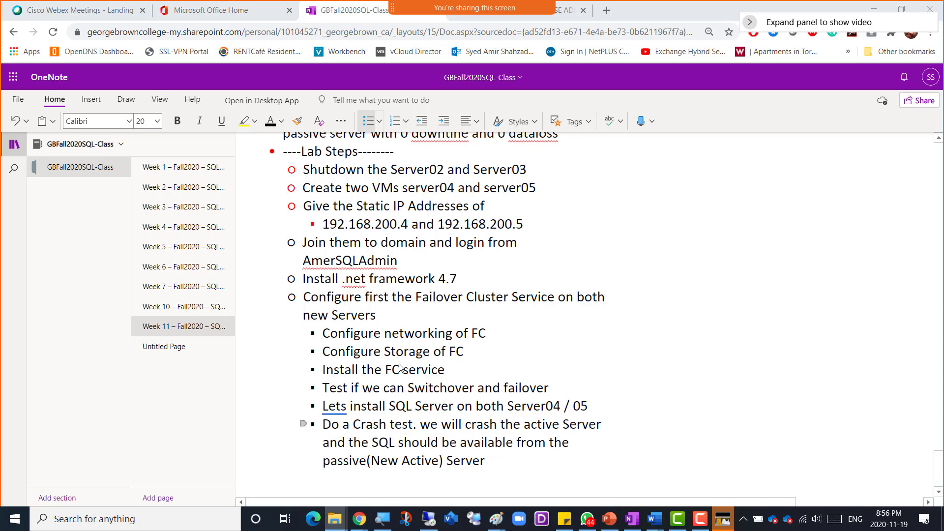
# - Move the Explorer window aside and bring VMware Workstation back, with Server04's setup at 65%
pyautogui.moveTo(625, 8); pyautogui.dragTo(943, 83)
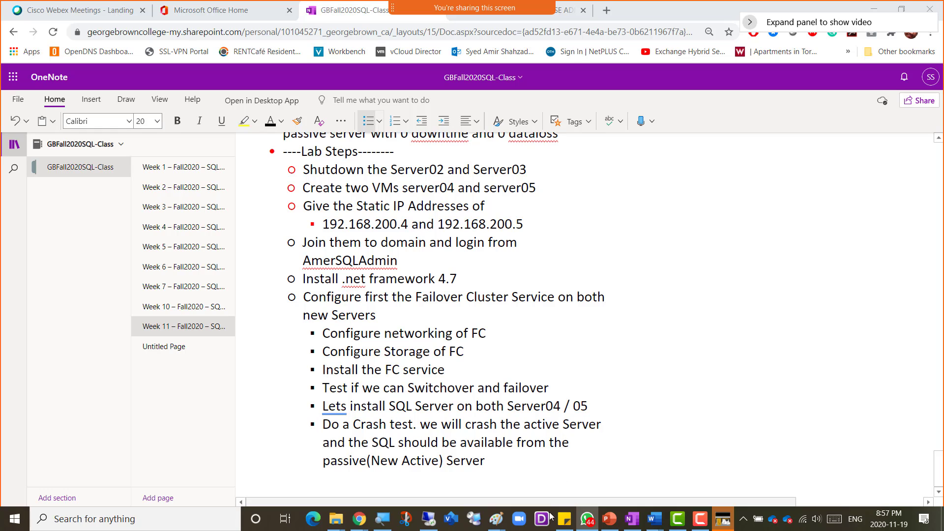
pyautogui.click(429, 519)
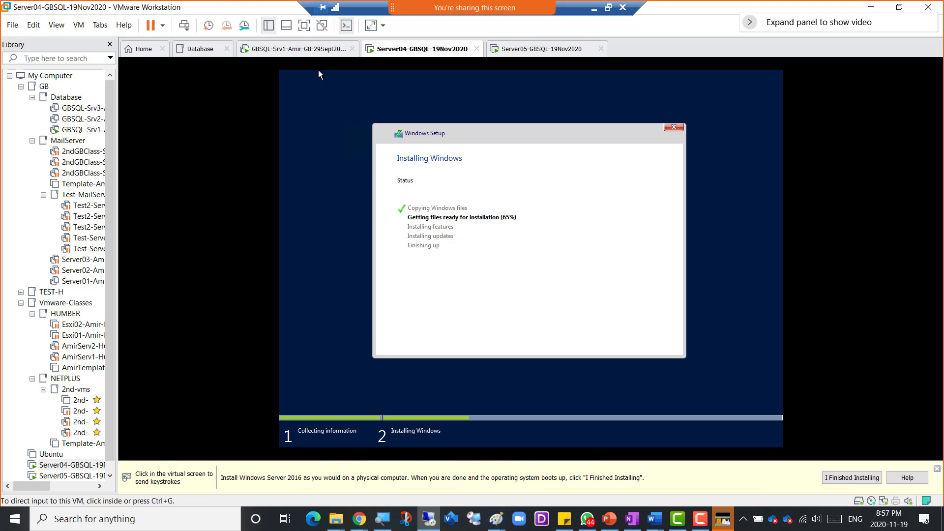
pyautogui.hotkey('alt', 'Tab')
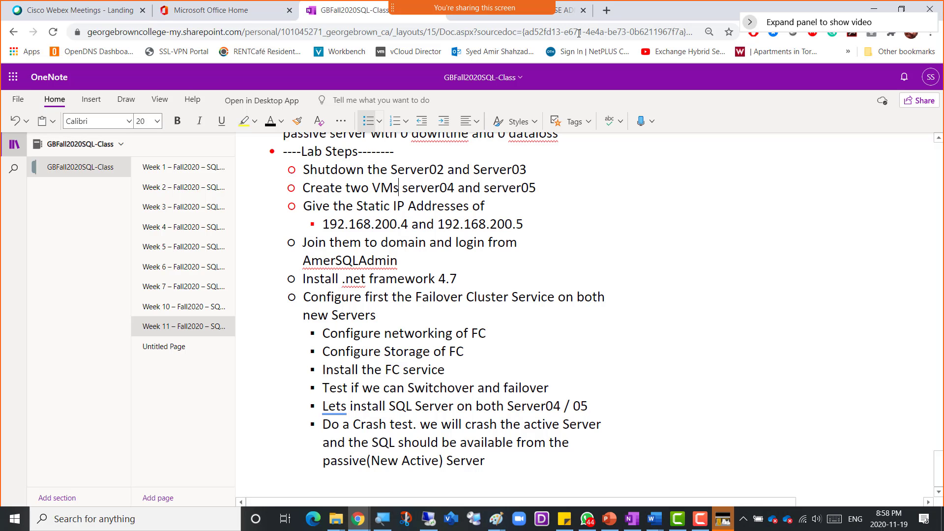
pyautogui.doubleClick(674, 10)
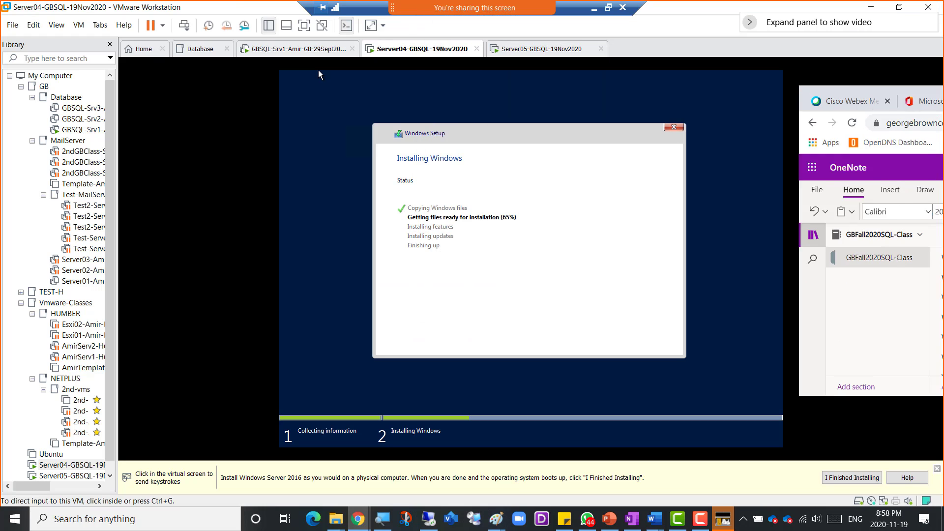
pyautogui.click(318, 74)
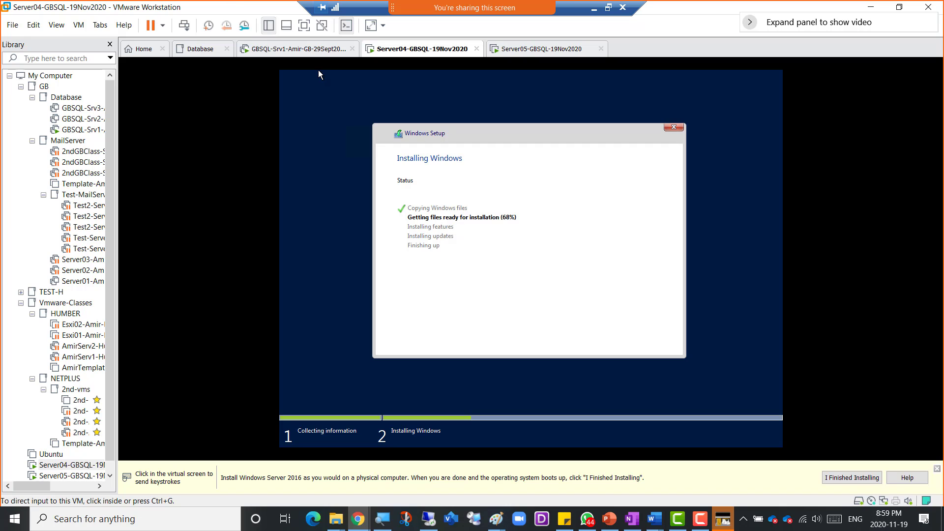
# - Move the Chrome window showing the '.net framework 4.7 offline download for windows 2016' results over the VM view
pyautogui.moveTo(943, 22); pyautogui.dragTo(447, 41)
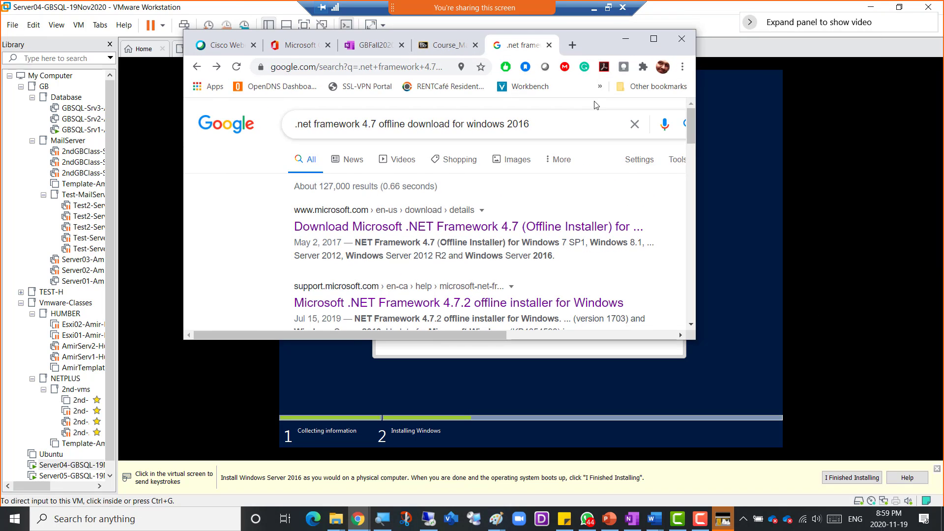
# - Maximize Chrome, open the Microsoft .NET Framework 4.7 page and start the offline installer download
pyautogui.click(655, 41)
pyautogui.click(264, 195)
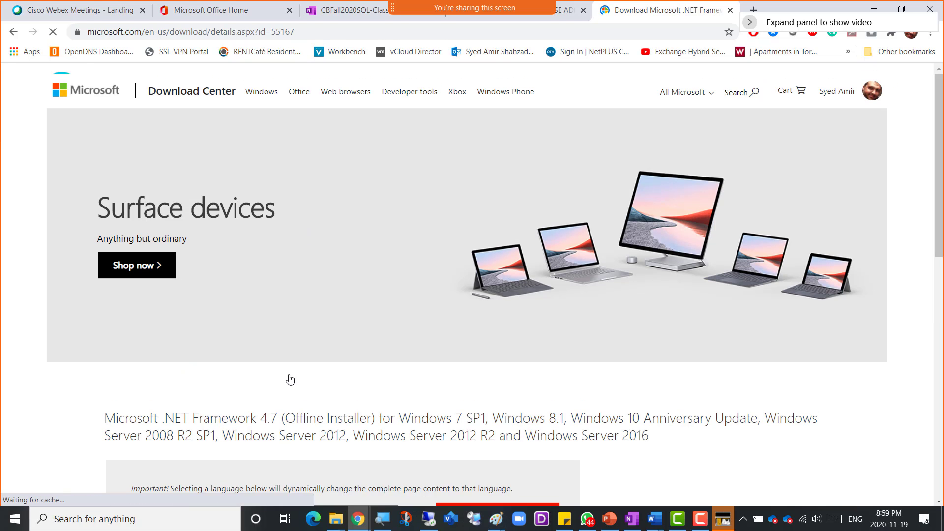
pyautogui.scroll(-2, 457, 438)
pyautogui.click(481, 448)
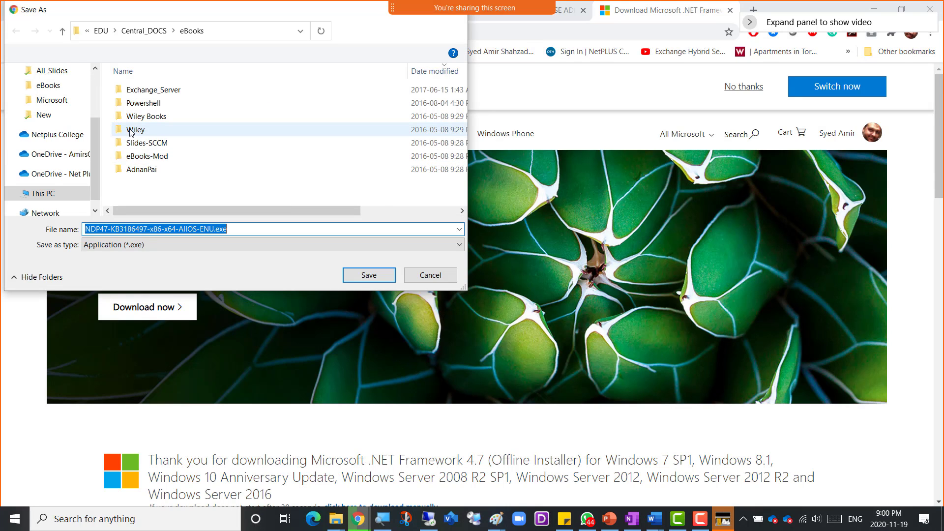
# - Save the installer into EDU\Central_SOFT\GB_Soft\SQL-Server-2016-Eval
pyautogui.click(101, 32)
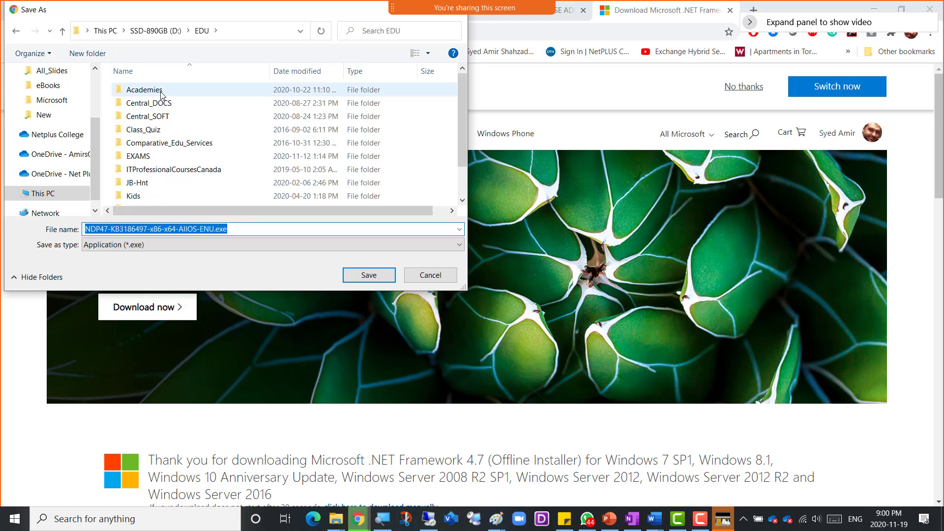
pyautogui.doubleClick(148, 91)
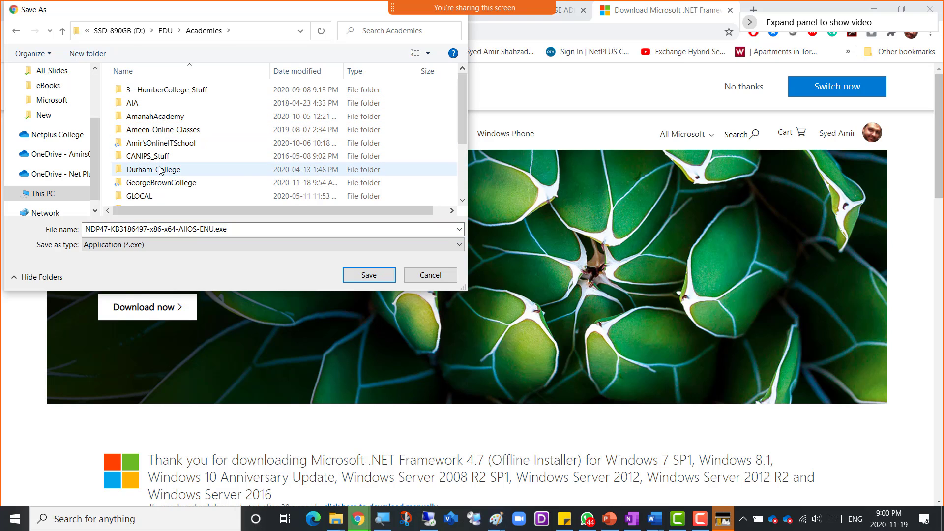
pyautogui.doubleClick(161, 182)
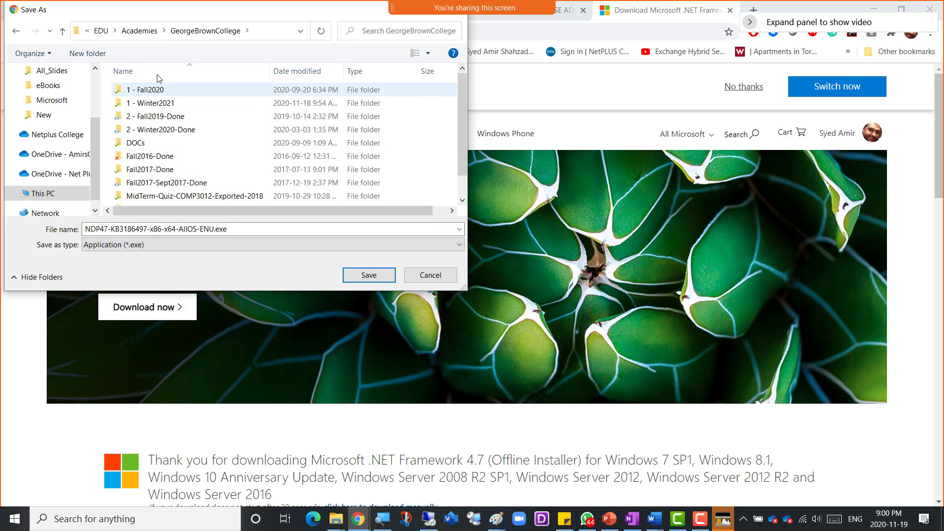
pyautogui.click(101, 31)
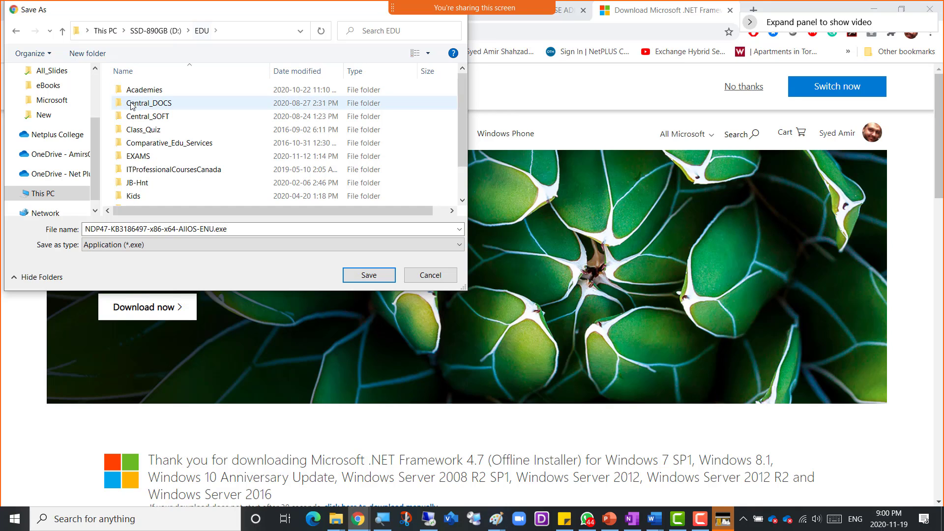
pyautogui.doubleClick(139, 116)
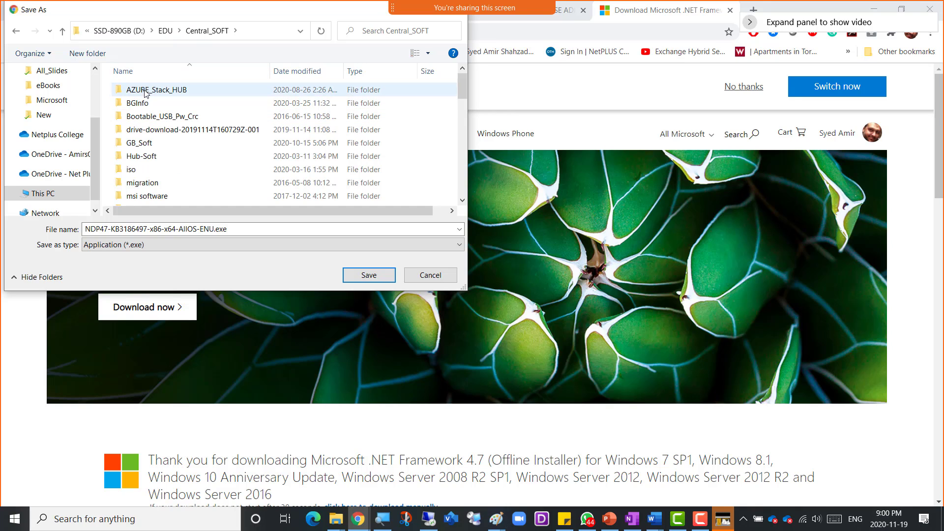
pyautogui.click(147, 144)
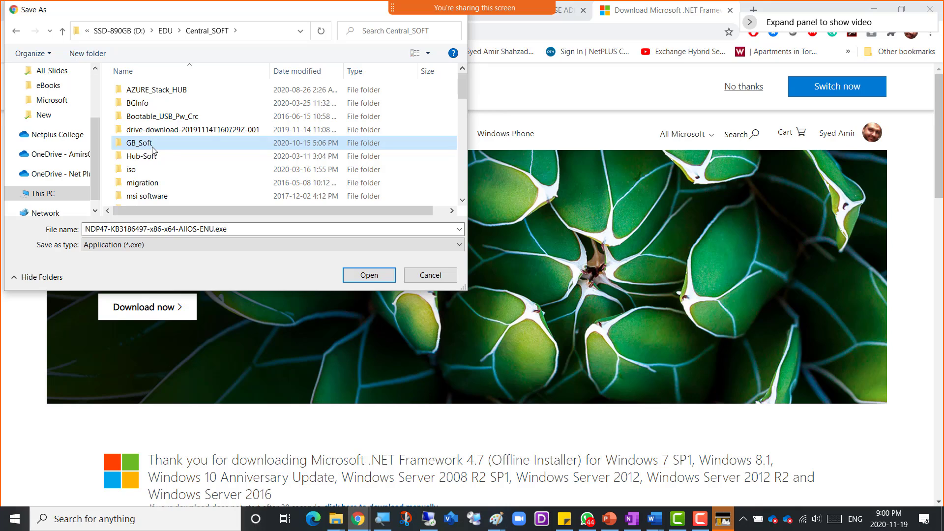
pyautogui.doubleClick(147, 142)
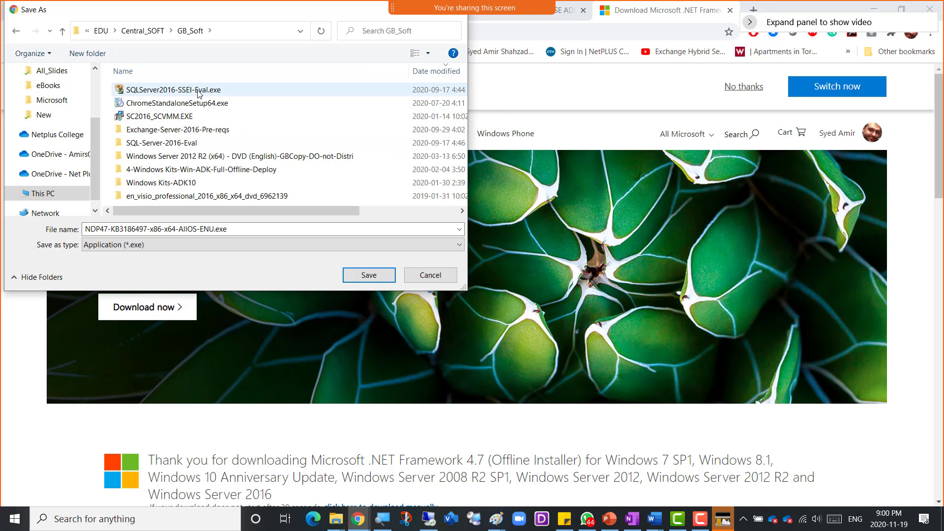
pyautogui.doubleClick(219, 143)
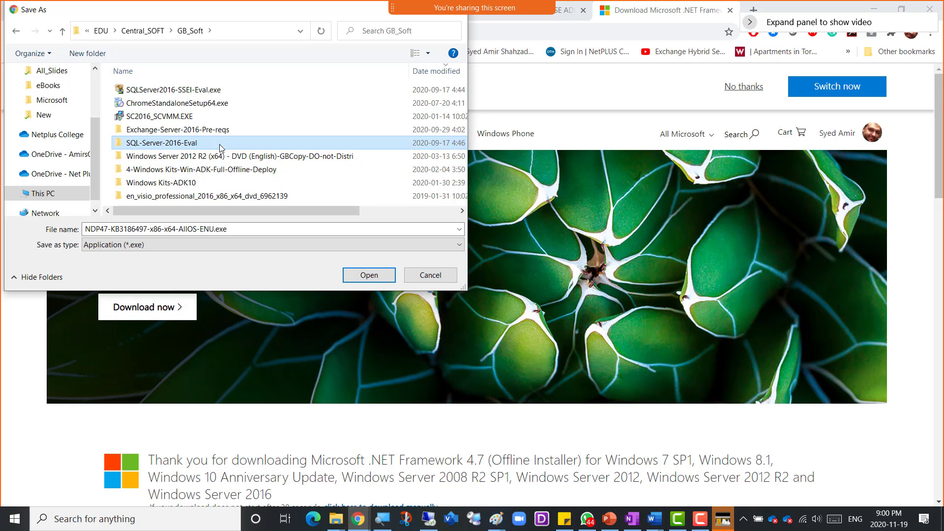
pyautogui.click(352, 276)
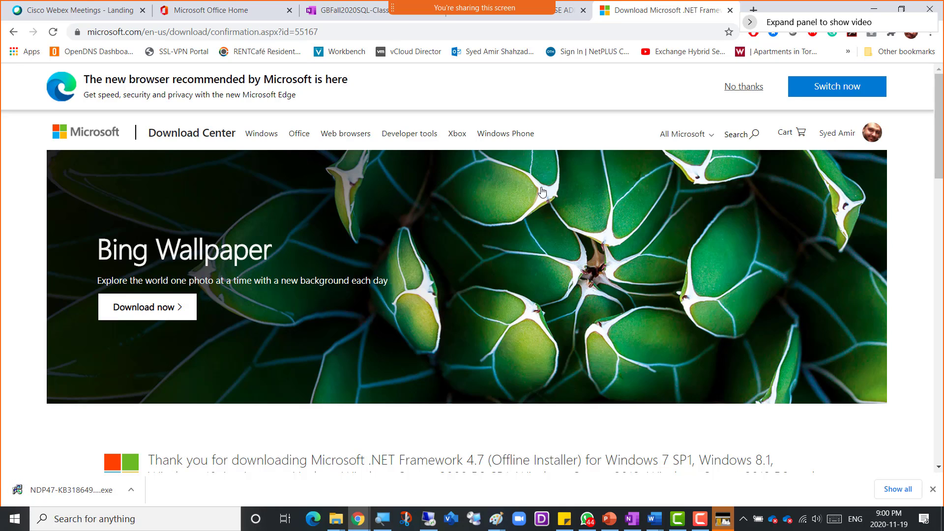
# - Return to VMware on the Server01 VM and launch Task Manager from the taskbar
pyautogui.click(429, 519)
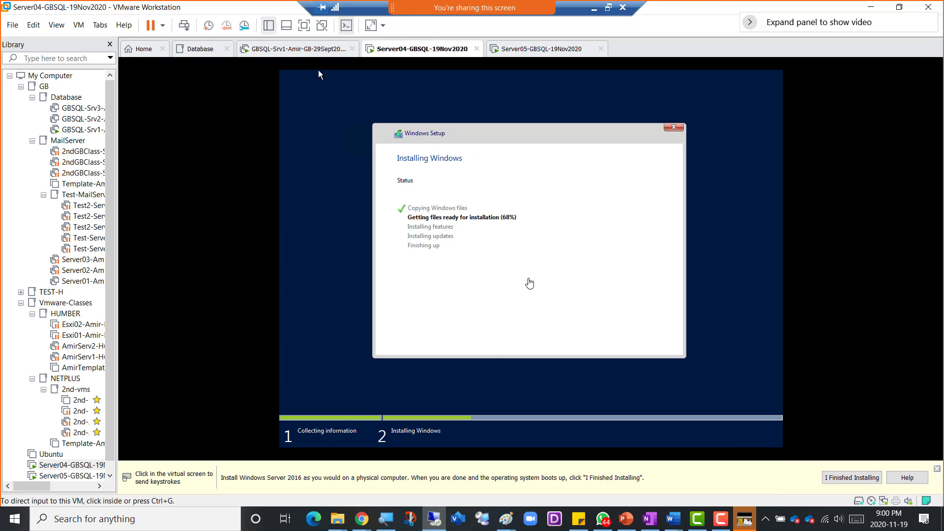
pyautogui.click(299, 50)
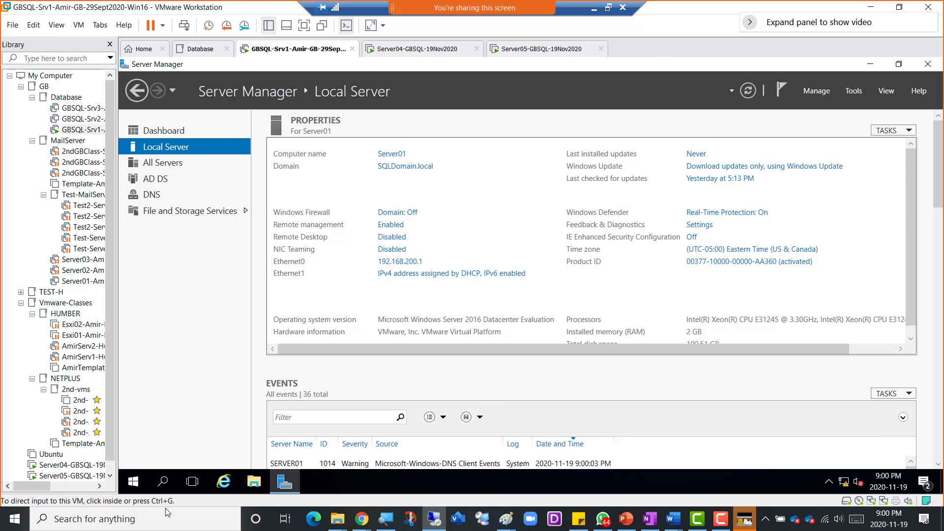
pyautogui.press('super+s')
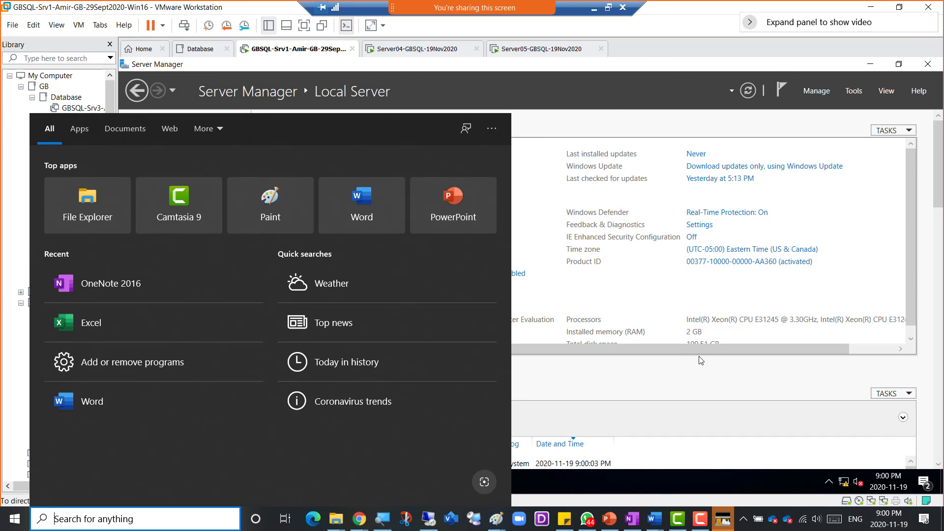
pyautogui.click(700, 360)
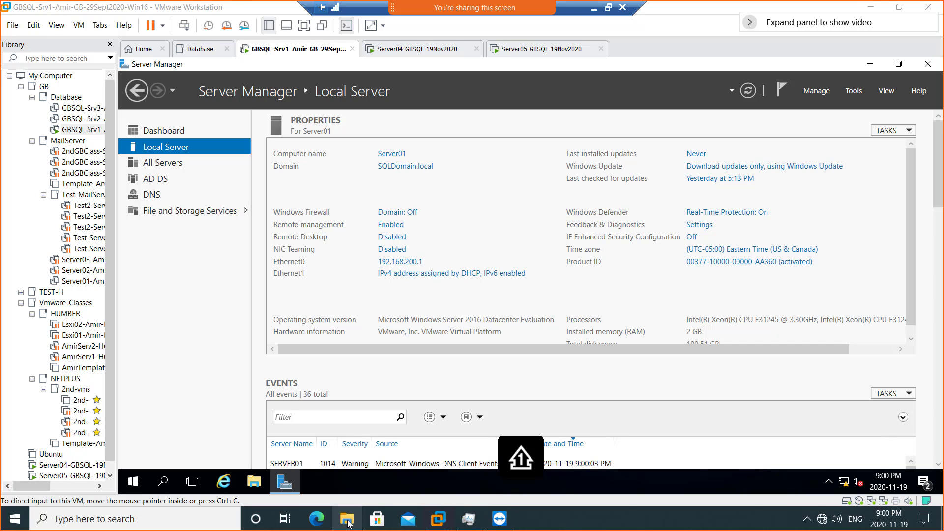
pyautogui.rightClick(608, 524)
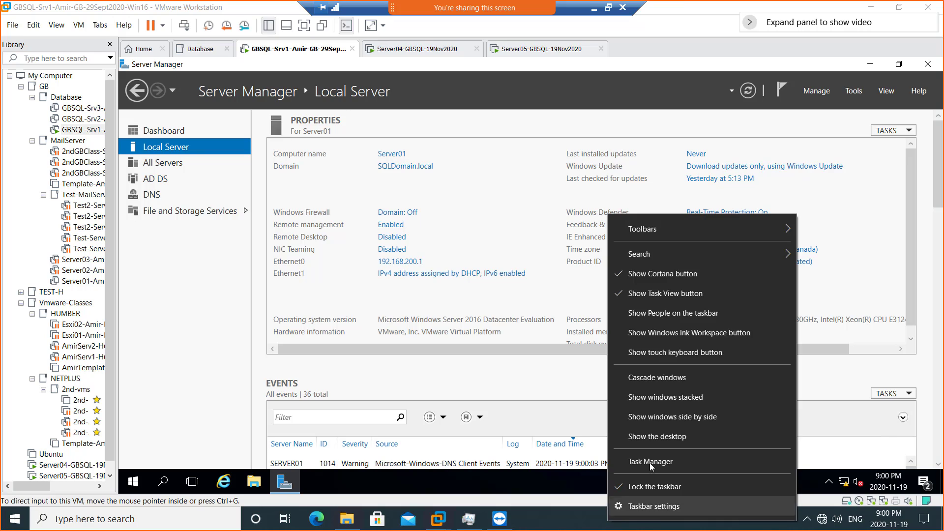
pyautogui.click(650, 462)
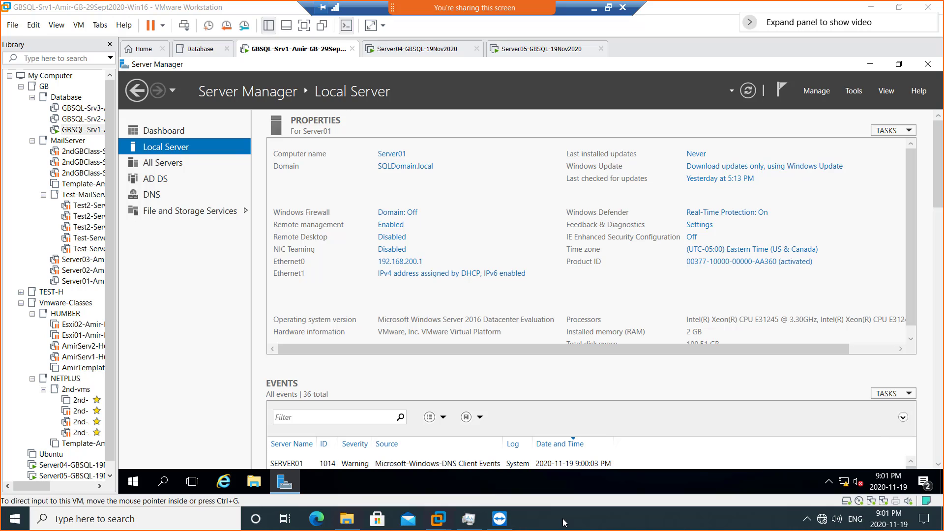
# - Switch to Server04, check the host's Disk 0 (C:) activity in Task Manager, then close it
pyautogui.click(392, 53)
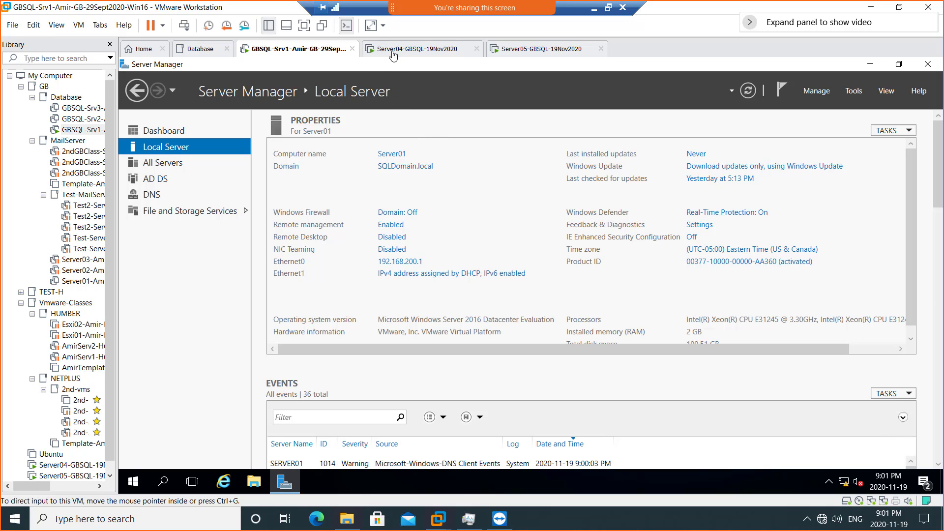
pyautogui.rightClick(587, 524)
pyautogui.click(612, 460)
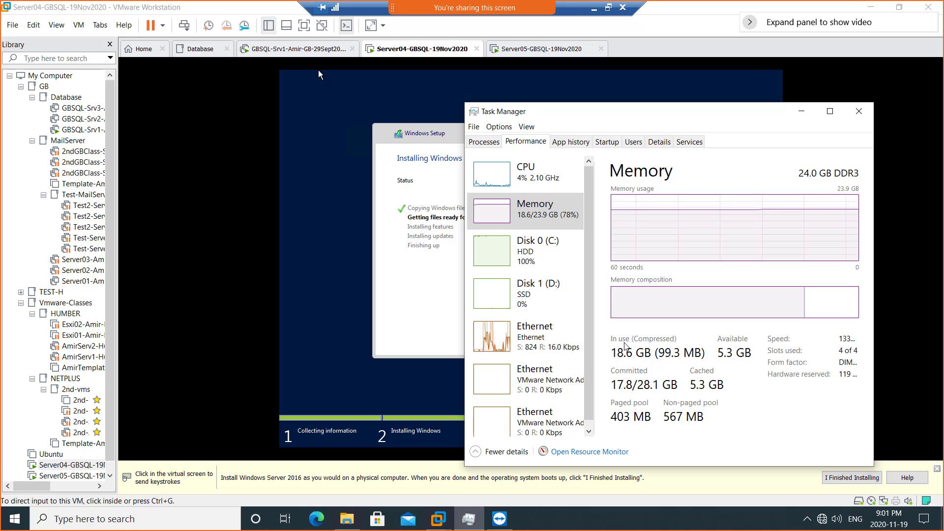
pyautogui.click(494, 259)
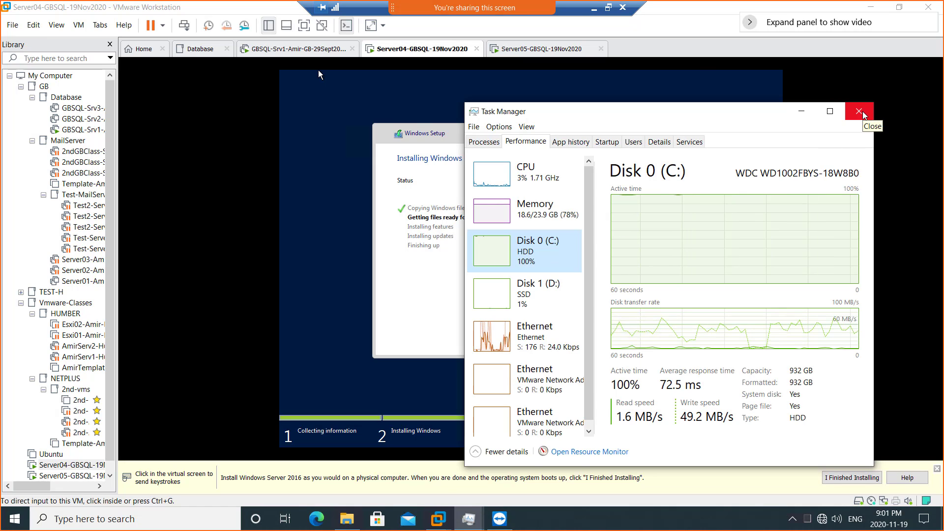
pyautogui.click(864, 115)
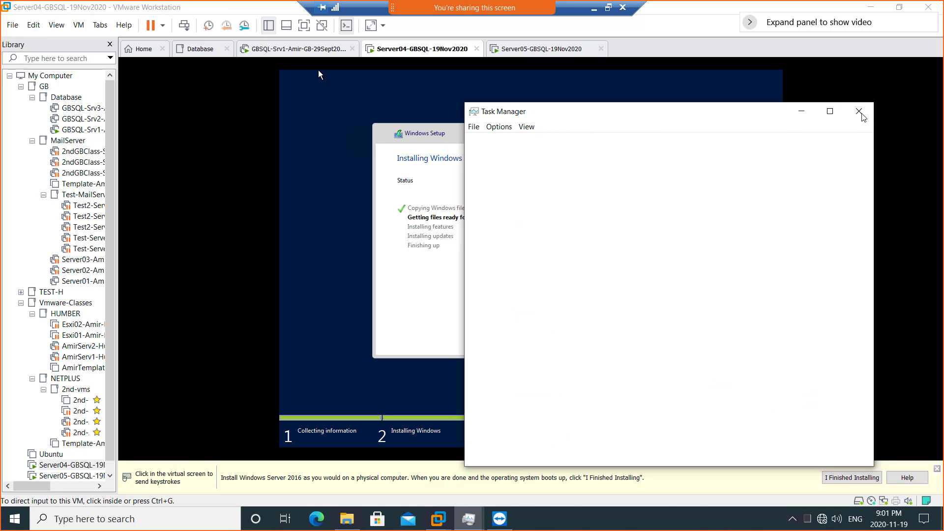
# - Power off the Server05 virtual machine
pyautogui.click(517, 54)
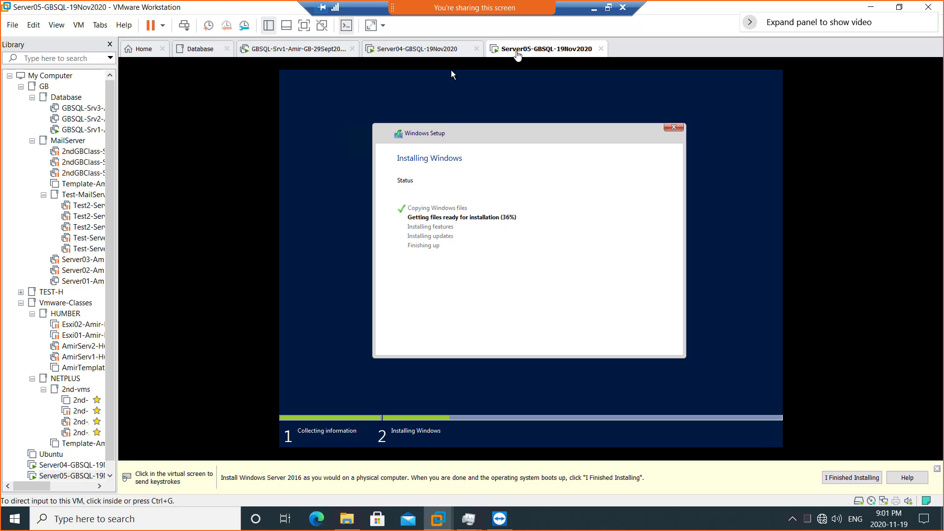
pyautogui.click(432, 55)
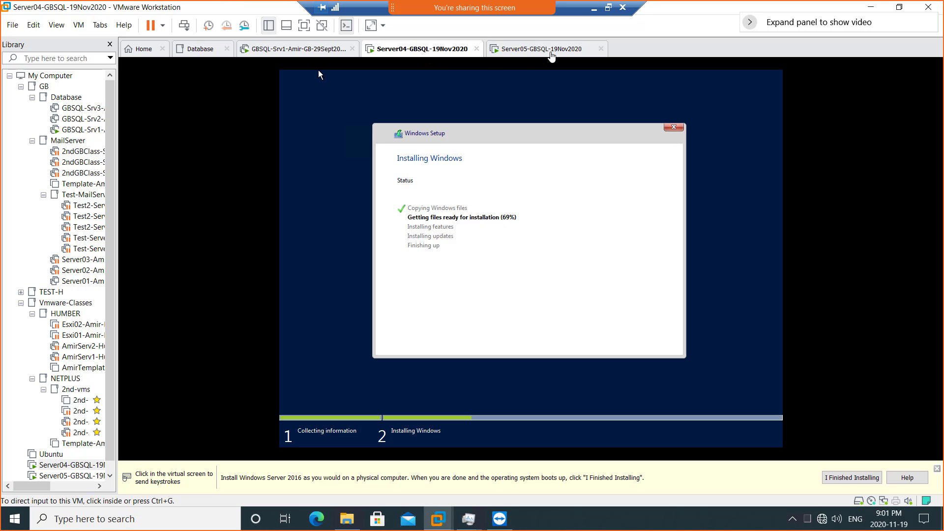
pyautogui.click(552, 53)
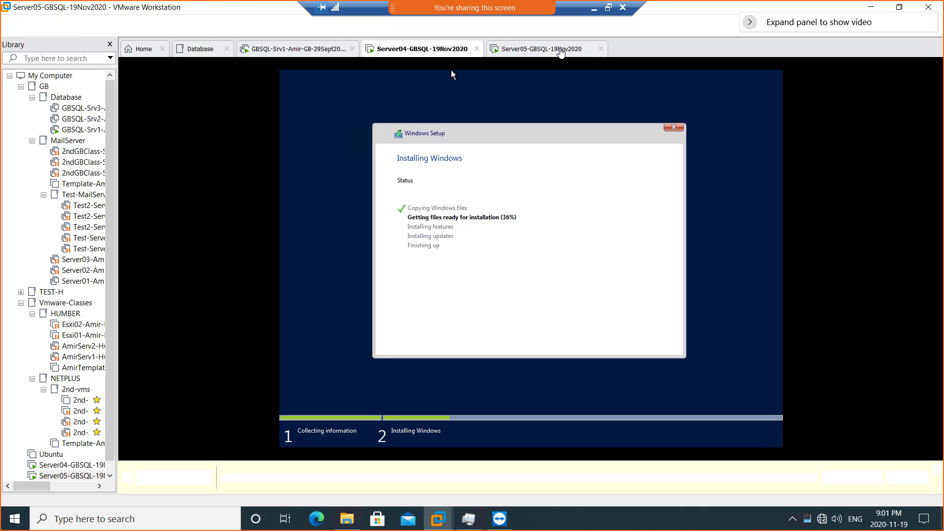
pyautogui.rightClick(561, 53)
pyautogui.moveTo(583, 72)
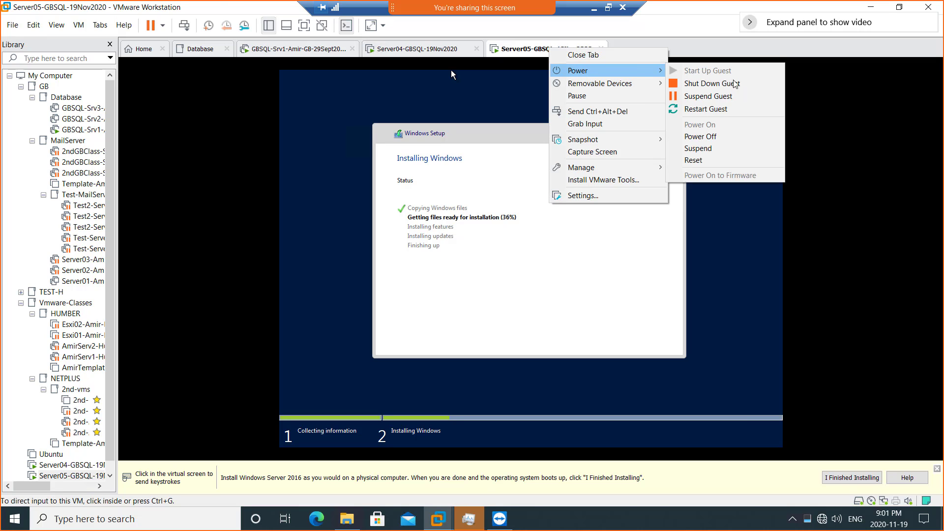
pyautogui.click(739, 136)
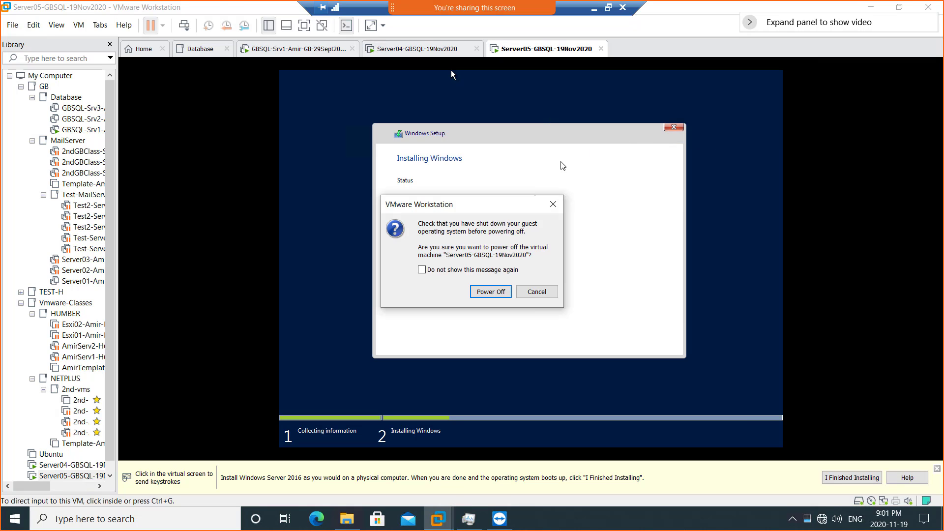
pyautogui.click(476, 292)
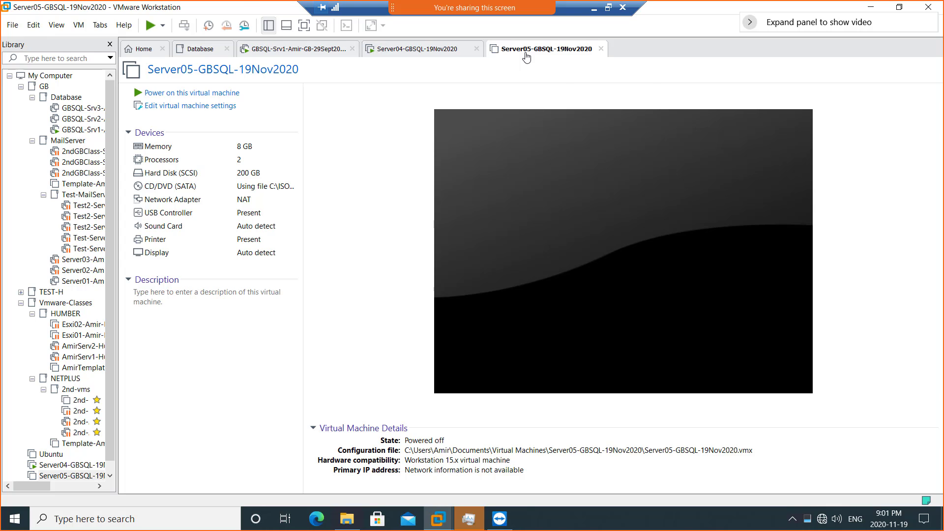
# - Delete Server05 from disk and confirm the permanent deletion
pyautogui.rightClick(526, 58)
pyautogui.moveTo(553, 76)
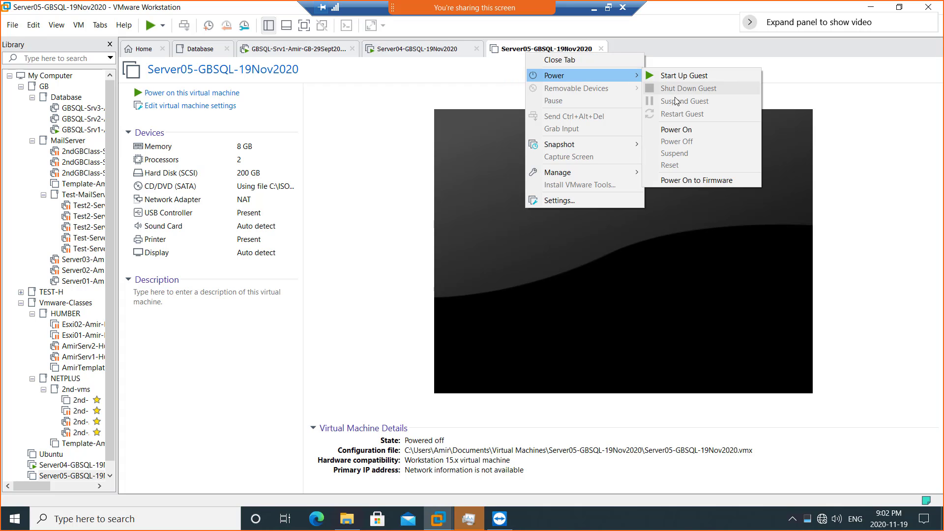
pyautogui.moveTo(597, 177)
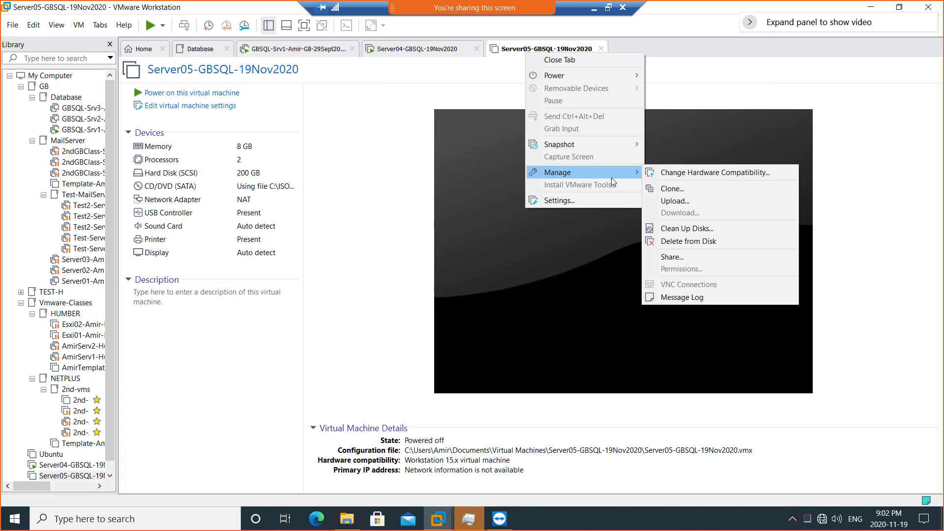
pyautogui.click(689, 240)
pyautogui.click(520, 284)
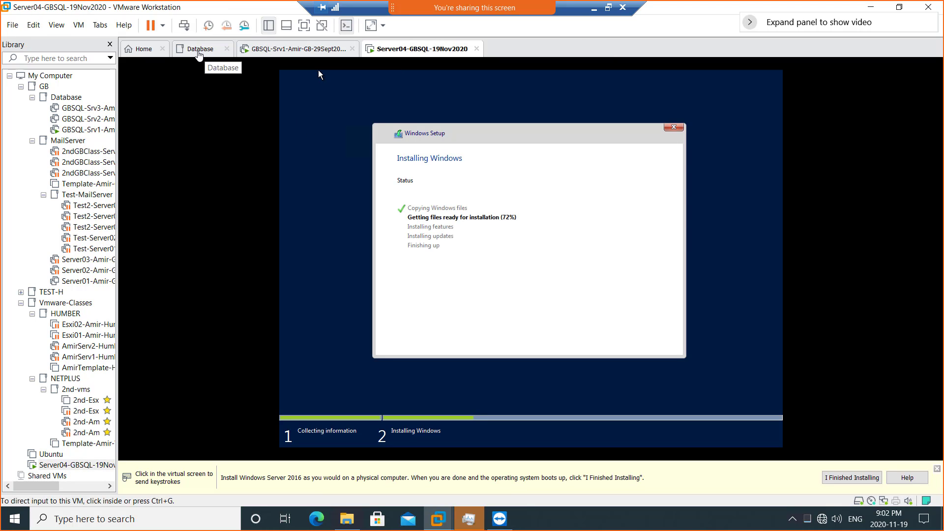
# - Start a typical new VM, installing the OS later, with Windows Server 2016 as guest
pyautogui.click(189, 54)
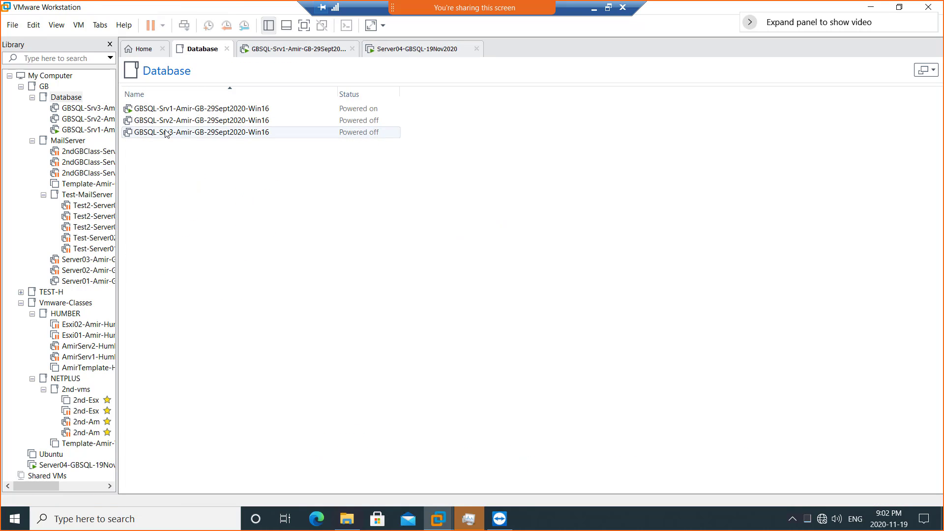
pyautogui.click(138, 56)
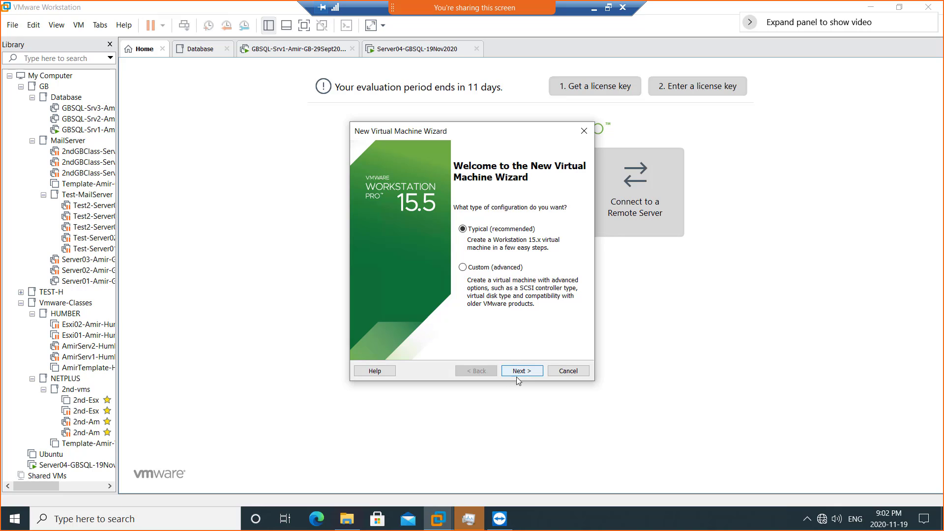
pyautogui.click(520, 373)
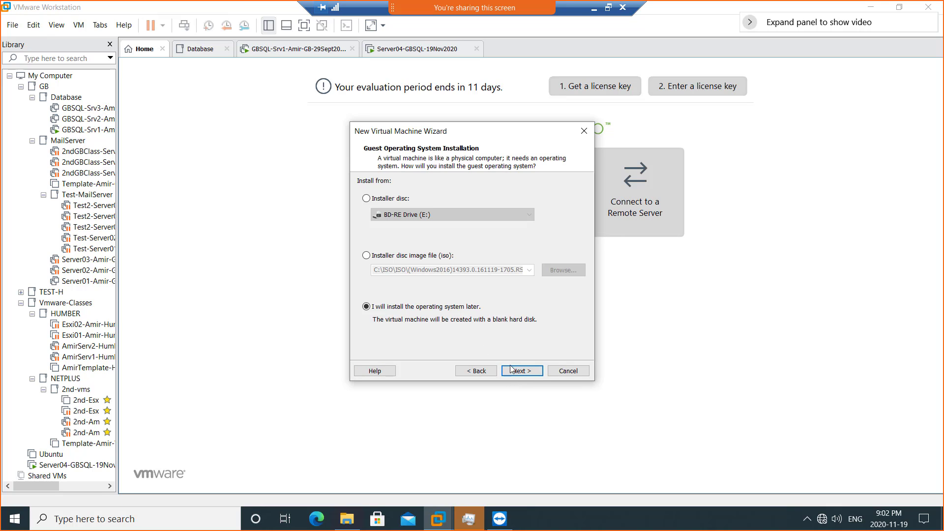
pyautogui.click(514, 371)
pyautogui.click(515, 370)
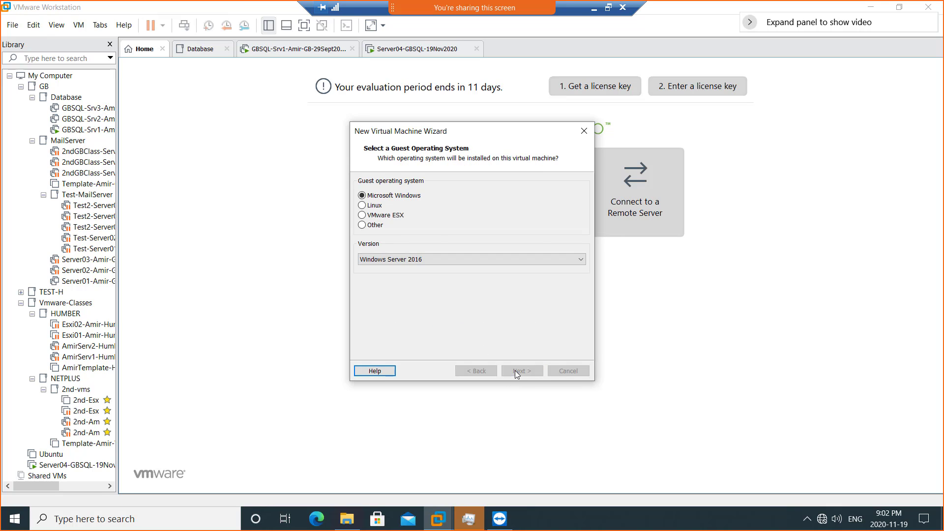
# - Name the VM Server05-GBSQL-19Nov2020 and store it on drive D
pyautogui.write('Server04-GBSQL-19Nov2020')
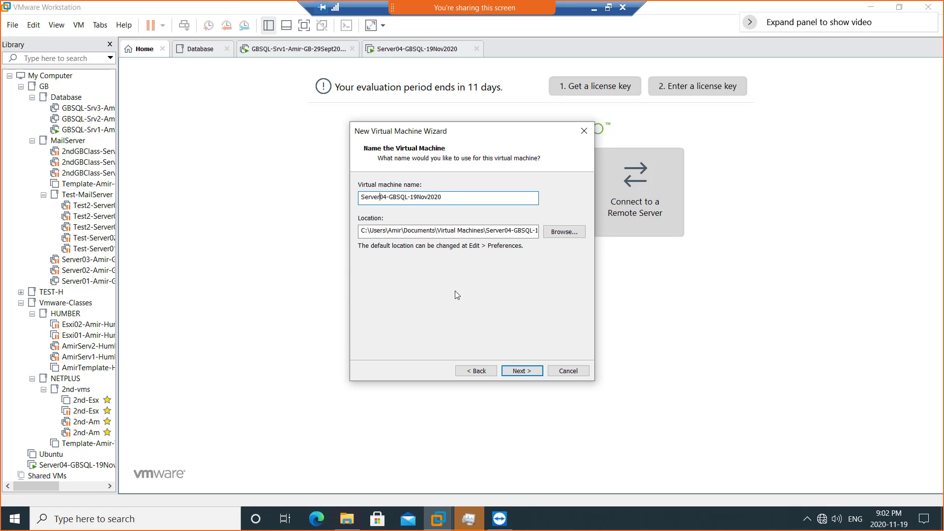
pyautogui.press('Right')
pyautogui.hotkey('shift', 'Right')
pyautogui.press('Right')
pyautogui.press('BackSpace')
pyautogui.write('5')
pyautogui.click(364, 230)
pyautogui.press('BackSpace')
pyautogui.write('d')
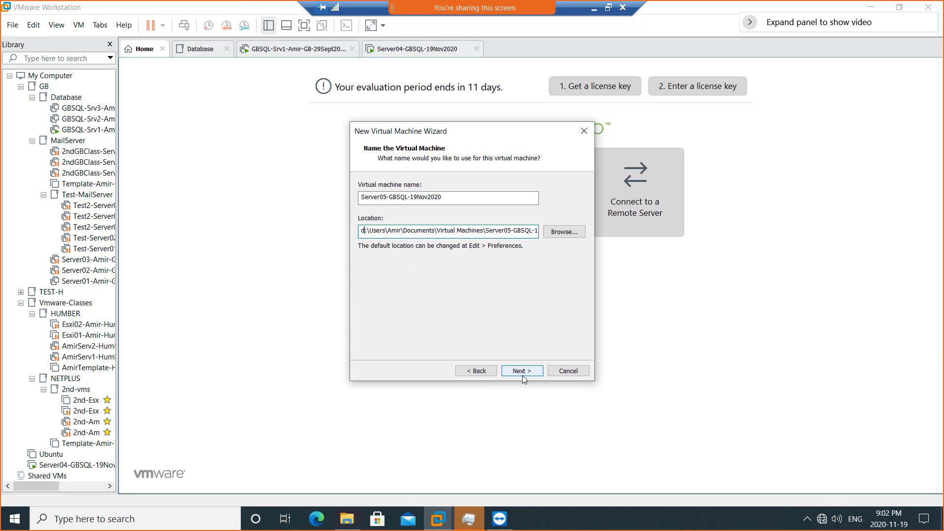
# - Give it a 200 GB single-file disk and 8 GB memory, then finish creation
pyautogui.click(521, 372)
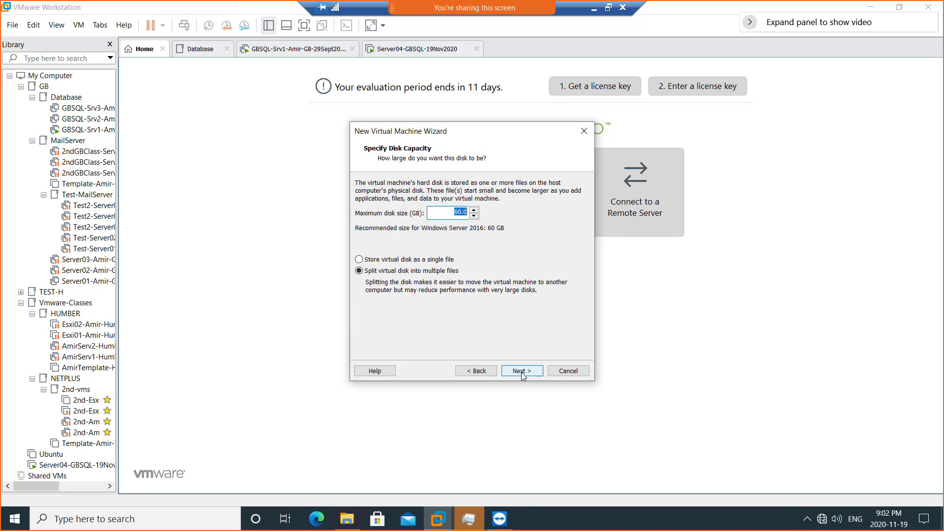
pyautogui.write('2')
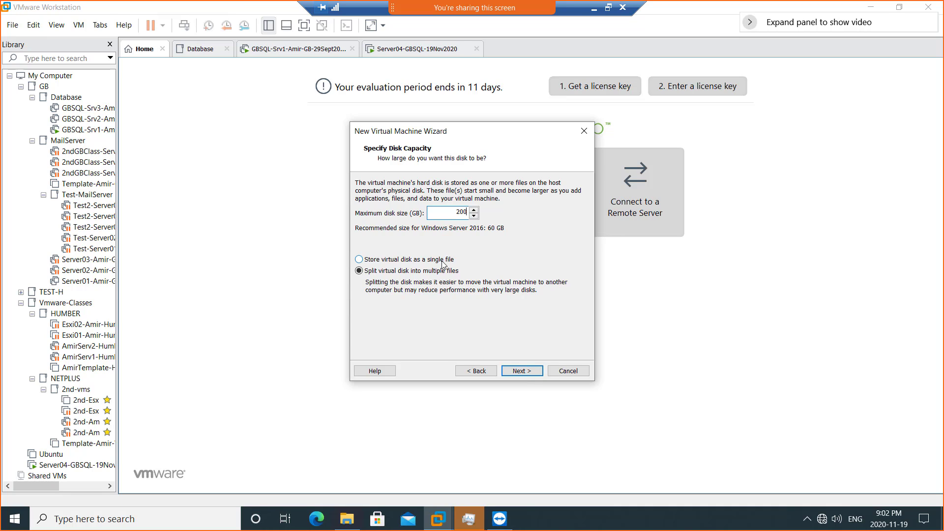
pyautogui.write('00')
pyautogui.click(442, 260)
pyautogui.click(521, 370)
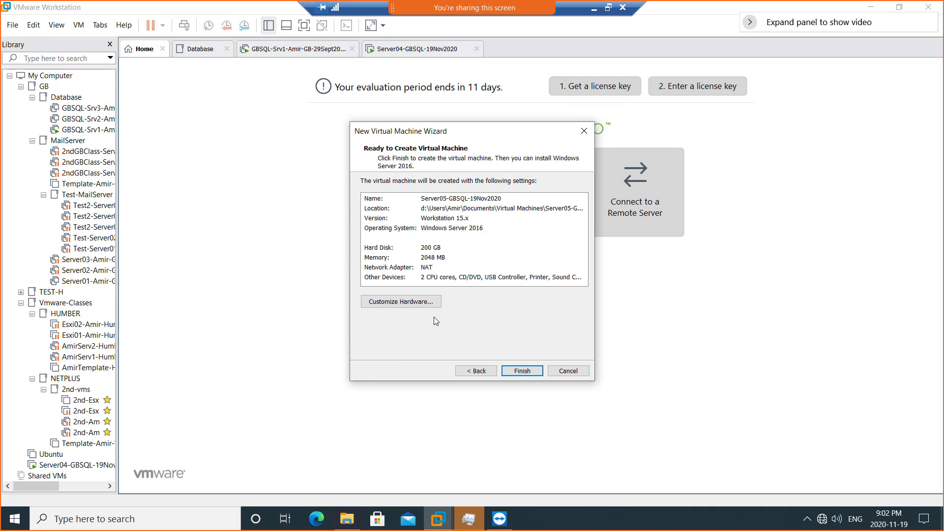
pyautogui.click(412, 305)
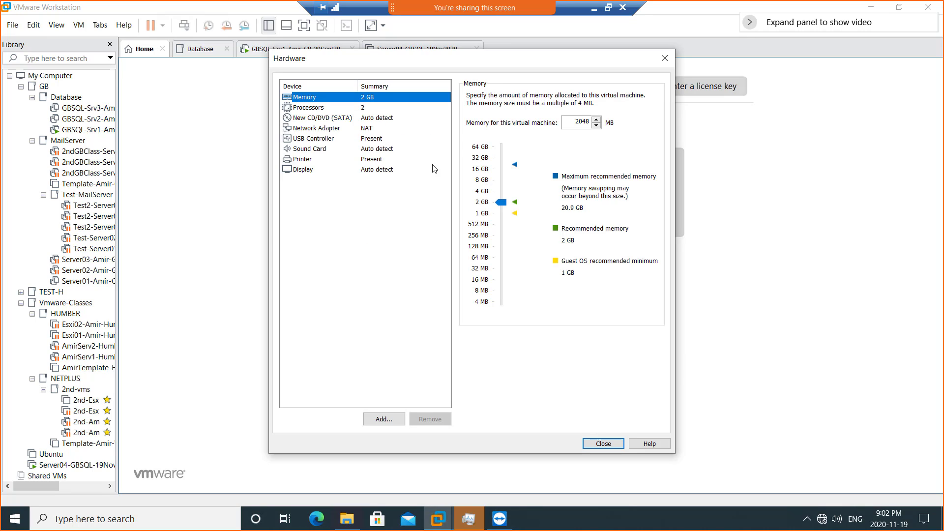
pyautogui.click(480, 180)
pyautogui.click(586, 444)
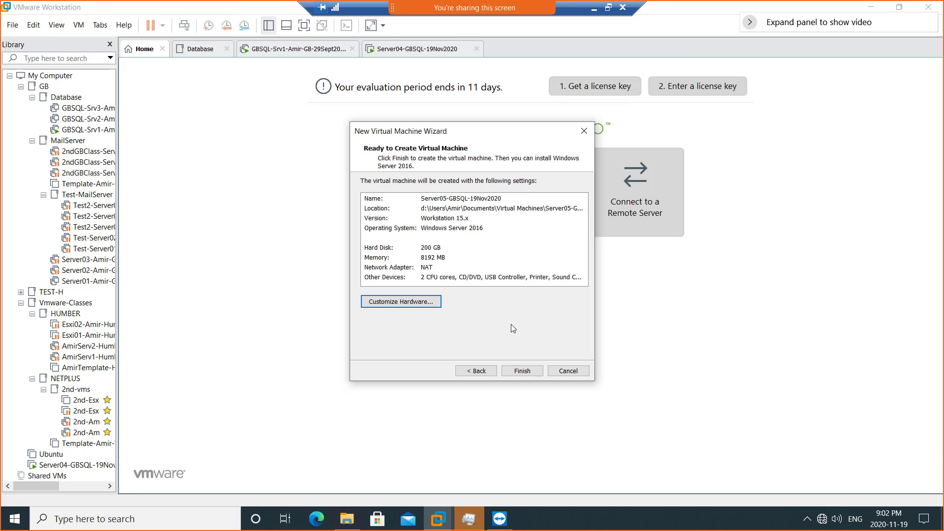
pyautogui.click(524, 369)
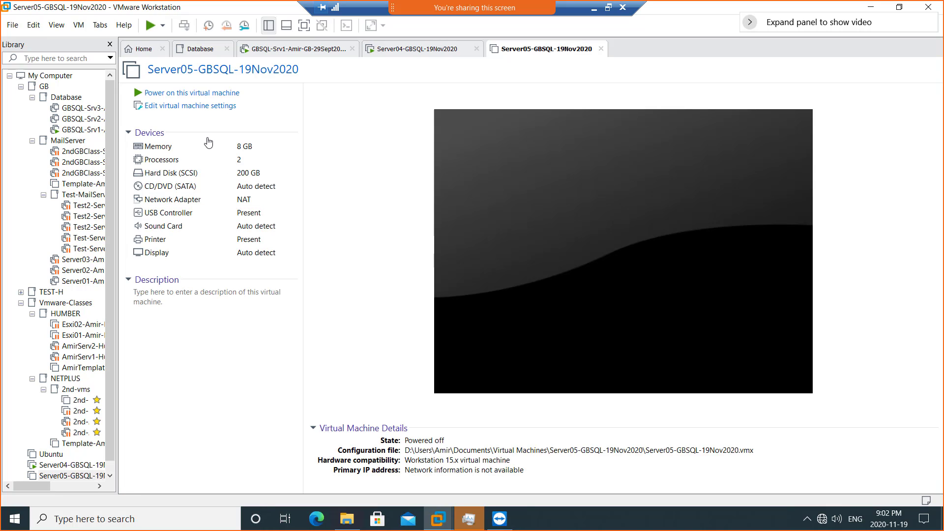
# - Power on Server05 and set its CD/DVD drive to use an ISO image file
pyautogui.click(199, 93)
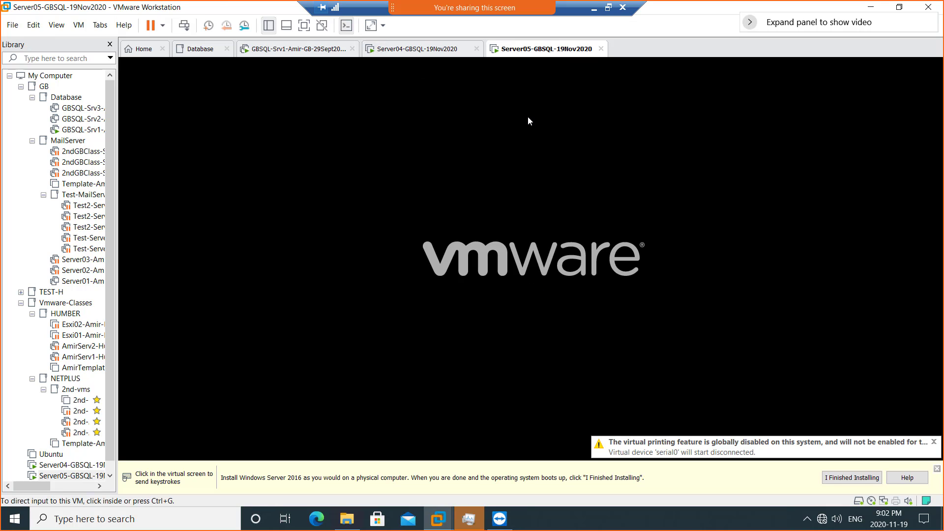
pyautogui.rightClick(536, 49)
pyautogui.click(590, 199)
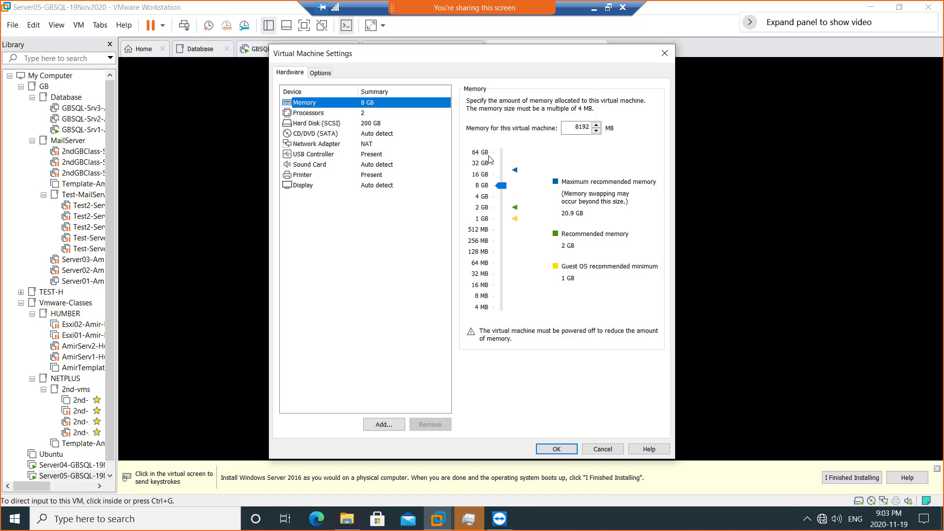
pyautogui.click(377, 133)
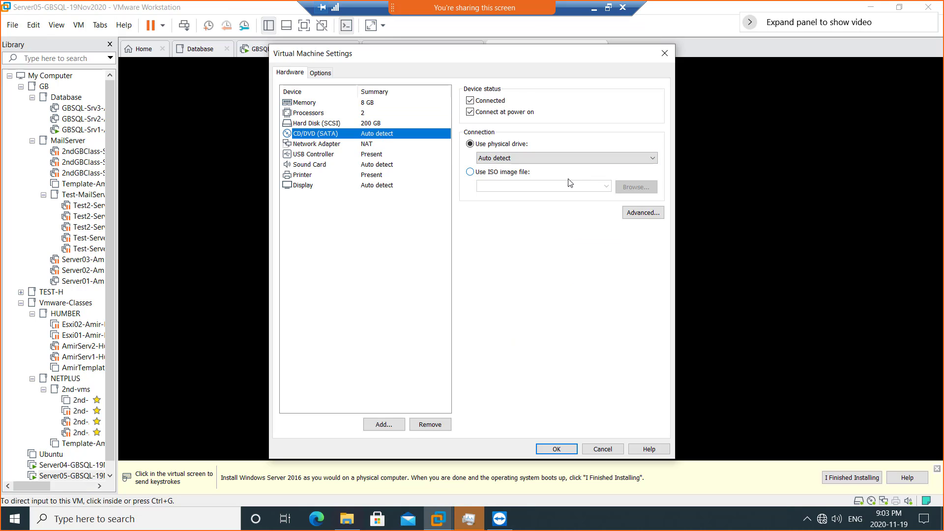
pyautogui.click(519, 172)
# - Attach the Windows Server 2016 ISO from C:\ISO\ISO and apply the settings
pyautogui.click(635, 187)
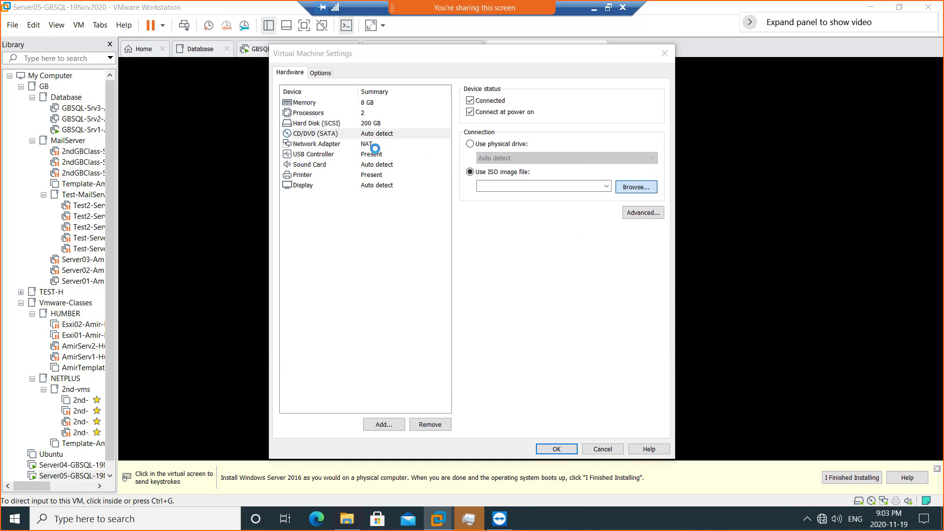
pyautogui.click(326, 278)
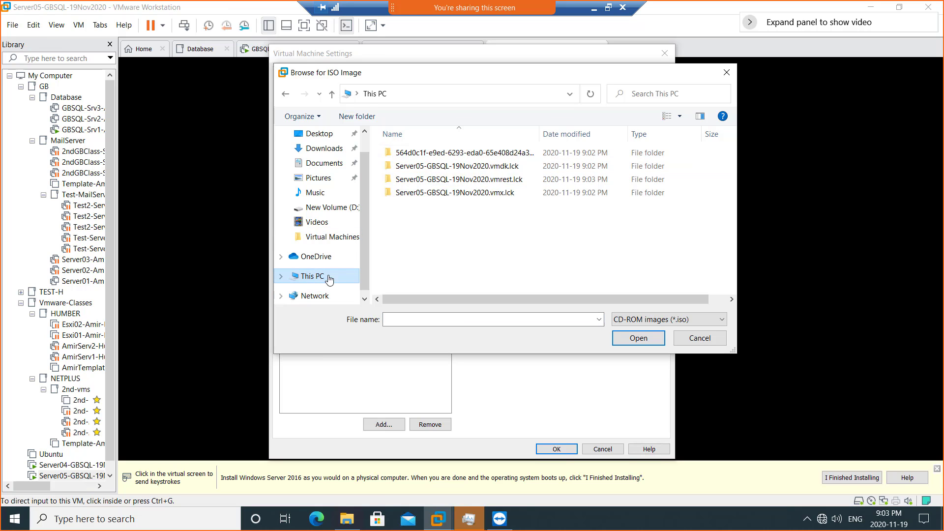
pyautogui.scroll(-2, 428, 244)
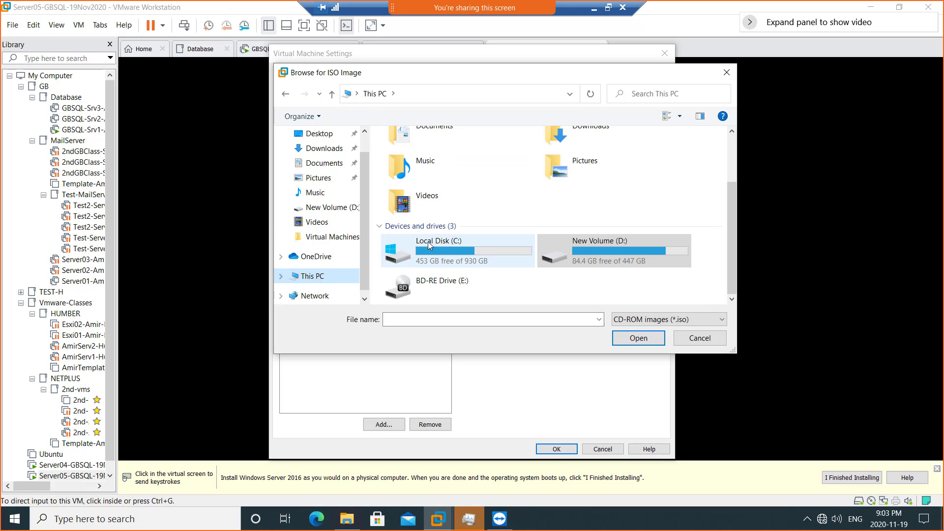
pyautogui.doubleClick(474, 247)
pyautogui.doubleClick(413, 166)
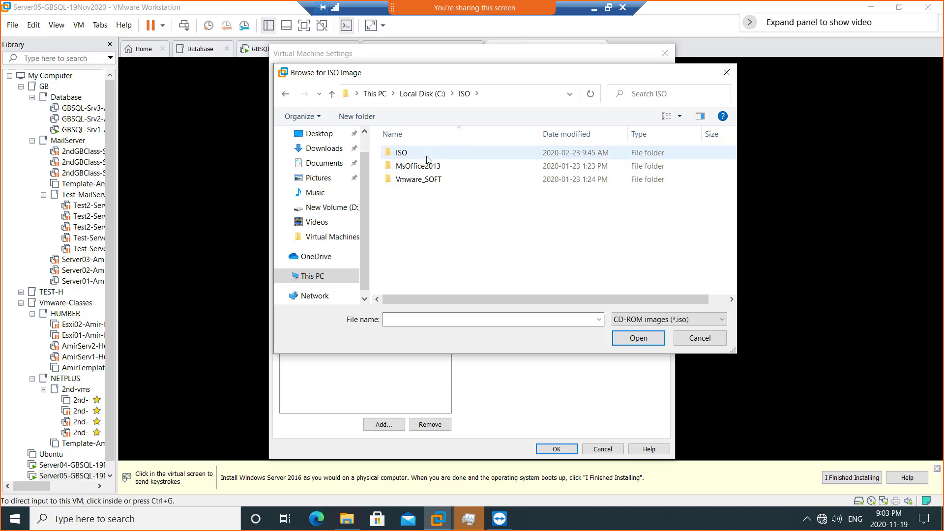
pyautogui.doubleClick(409, 153)
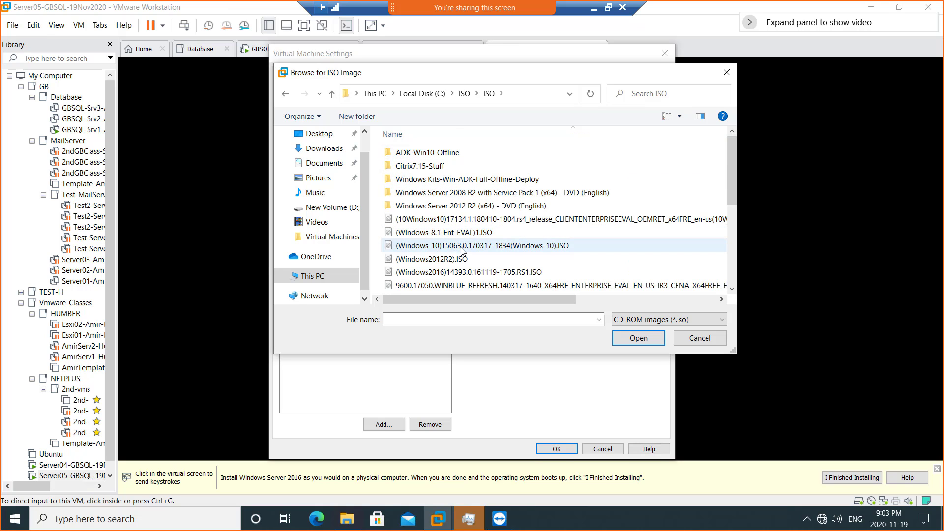
pyautogui.doubleClick(463, 273)
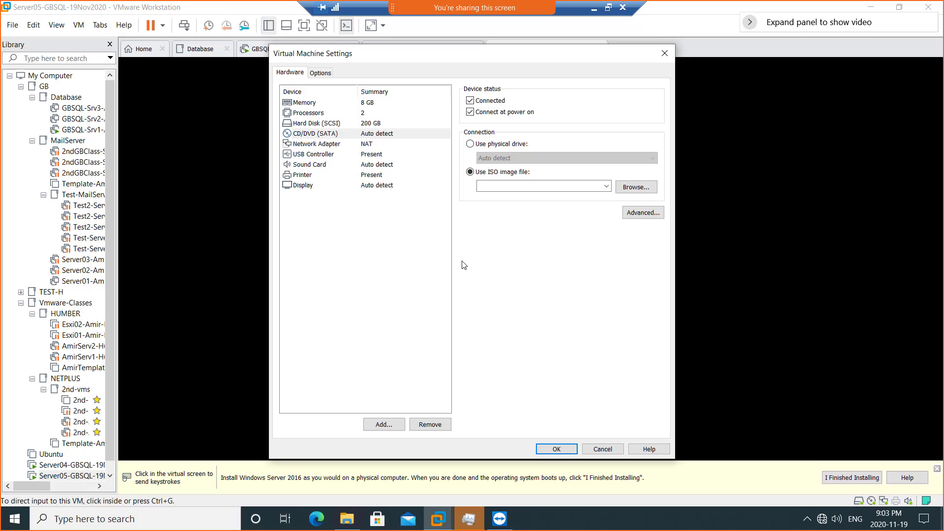
pyautogui.click(555, 448)
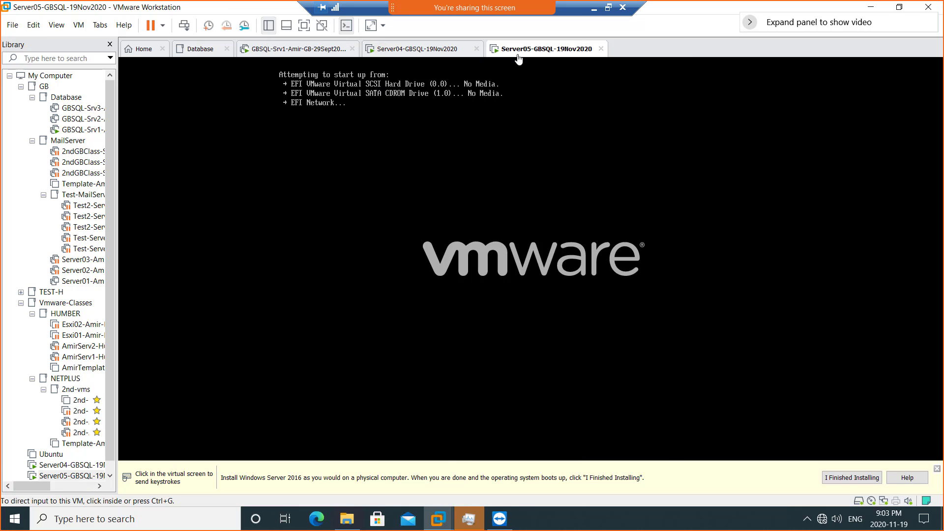
# - Restart Server05 and boot it from the Windows Server 2016 installation disc
pyautogui.rightClick(543, 51)
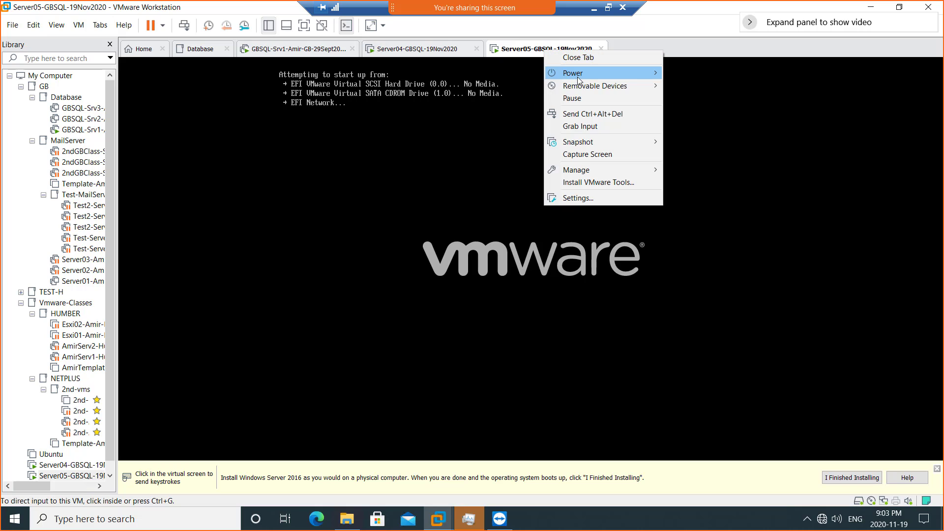
pyautogui.moveTo(579, 79)
pyautogui.click(704, 113)
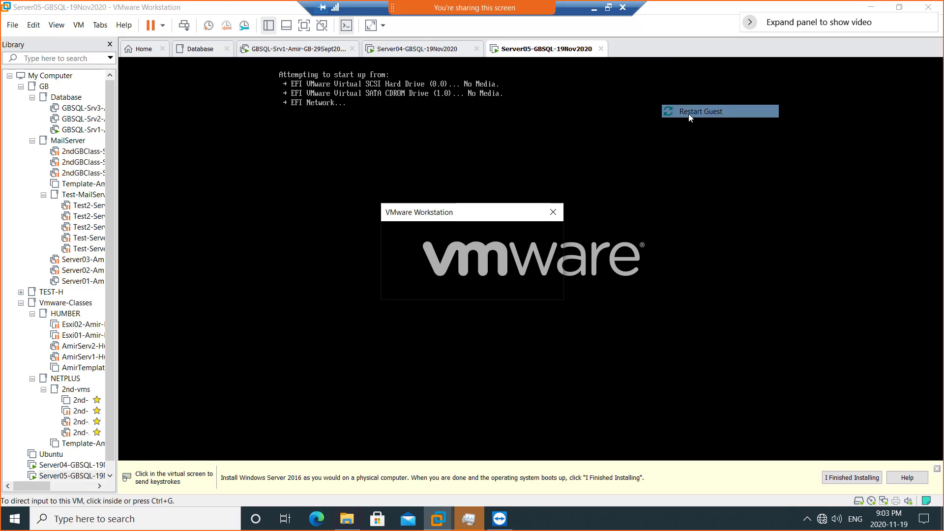
pyautogui.click(493, 283)
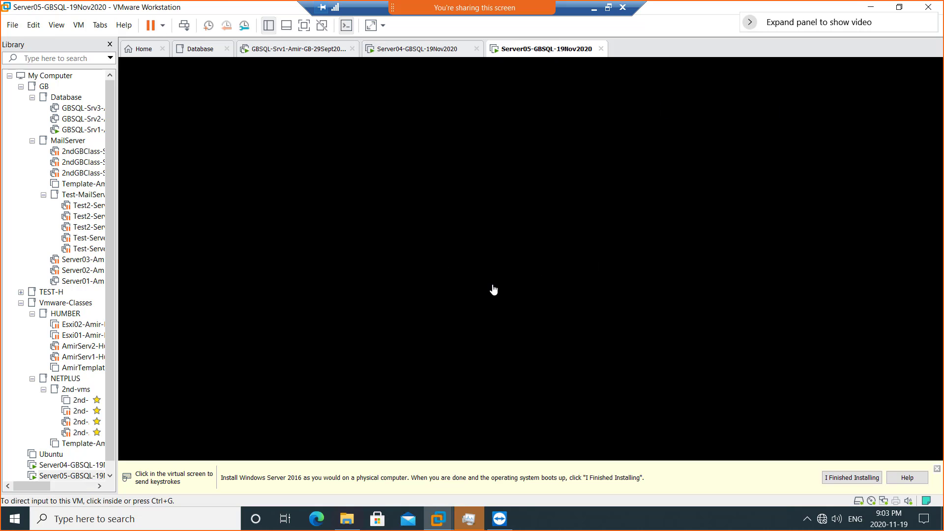
pyautogui.click(489, 278)
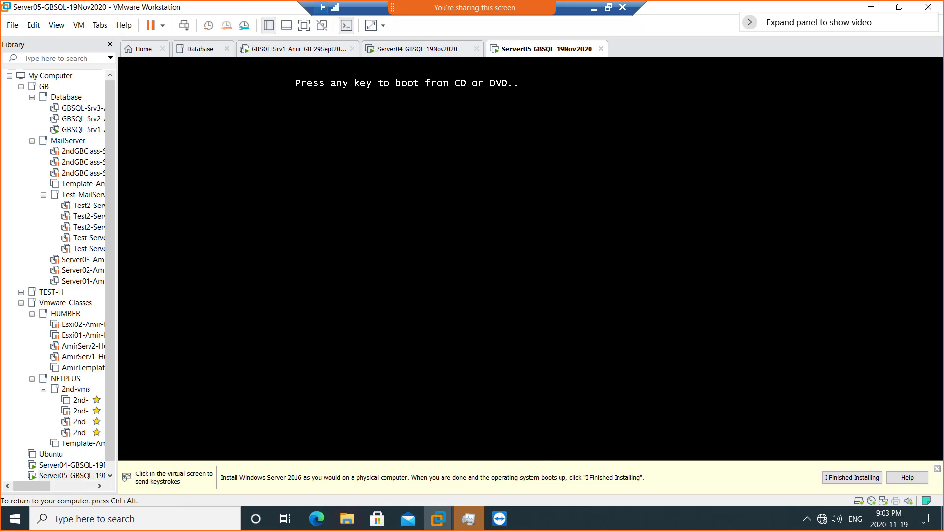
pyautogui.press('Return')
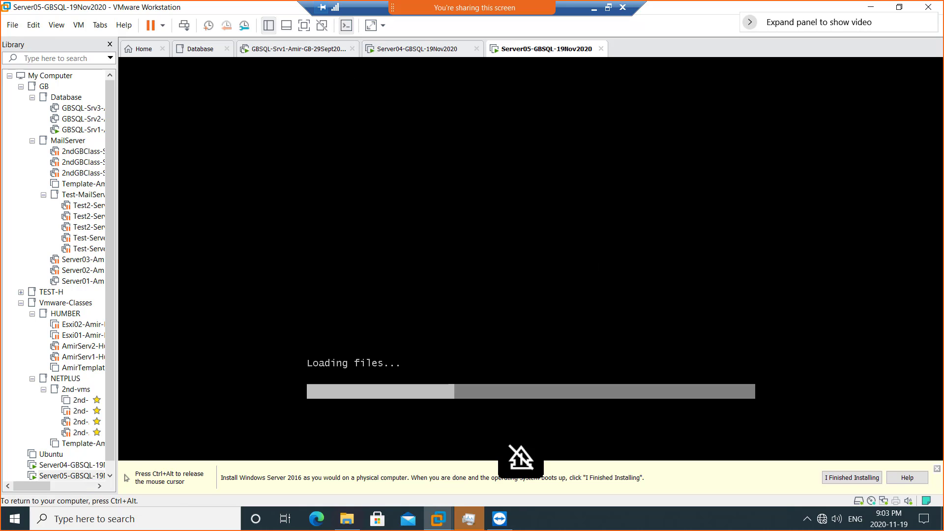
pyautogui.hotkey('ctrl', 'alt')
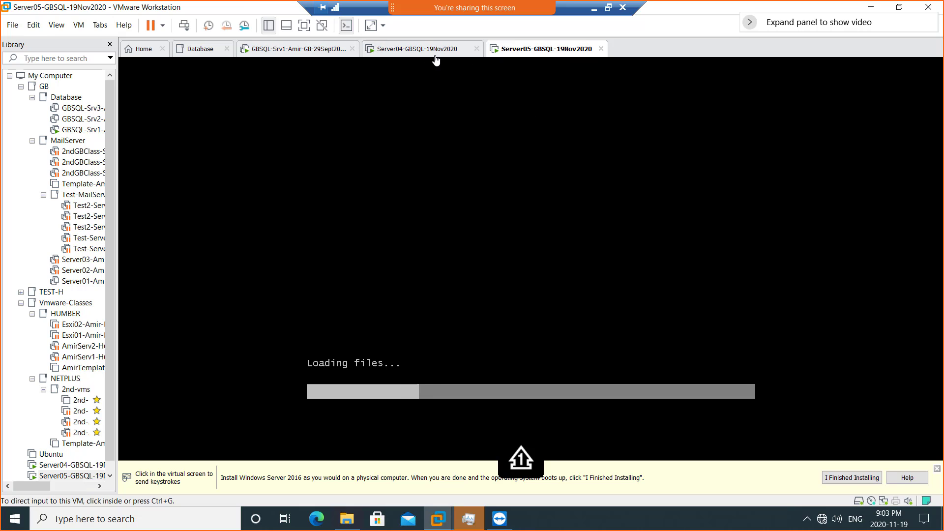
# - Look at Server04, check host memory usage in Task Manager, then return to the VMs
pyautogui.click(413, 56)
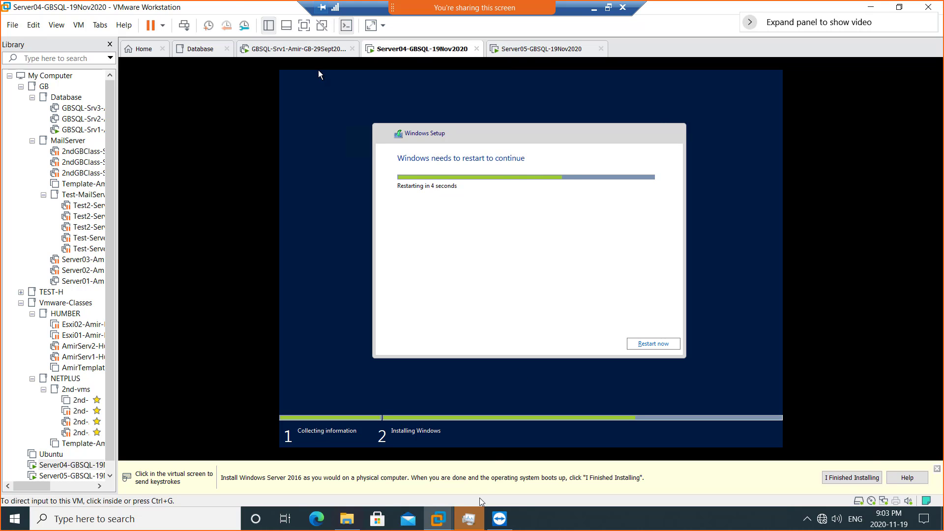
pyautogui.click(466, 526)
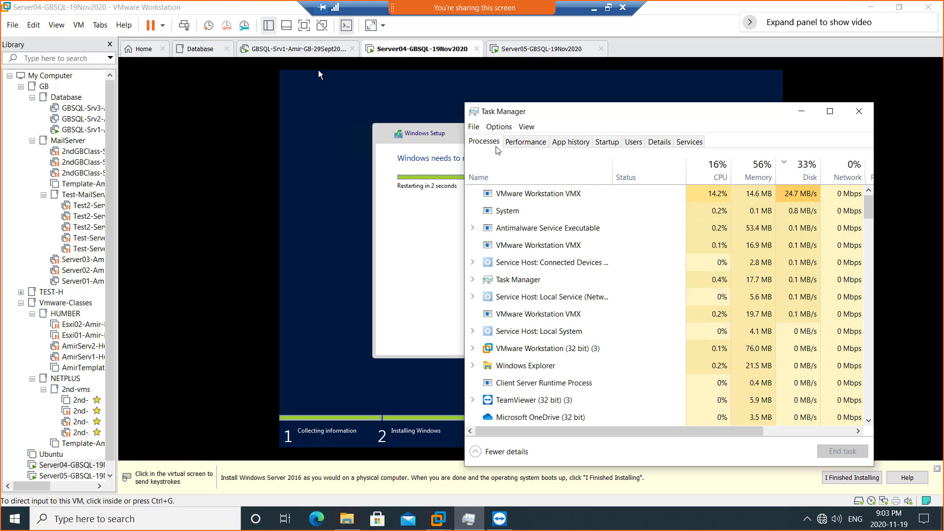
pyautogui.click(525, 142)
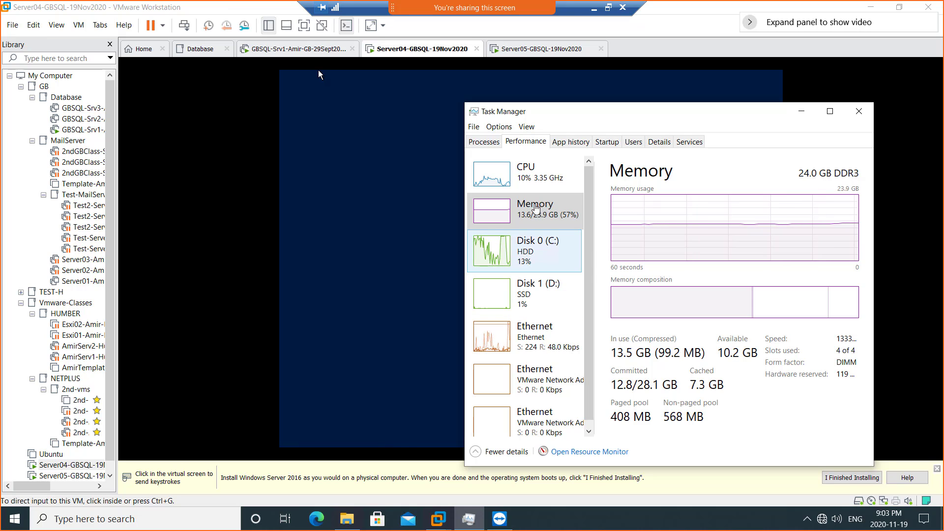
pyautogui.click(536, 52)
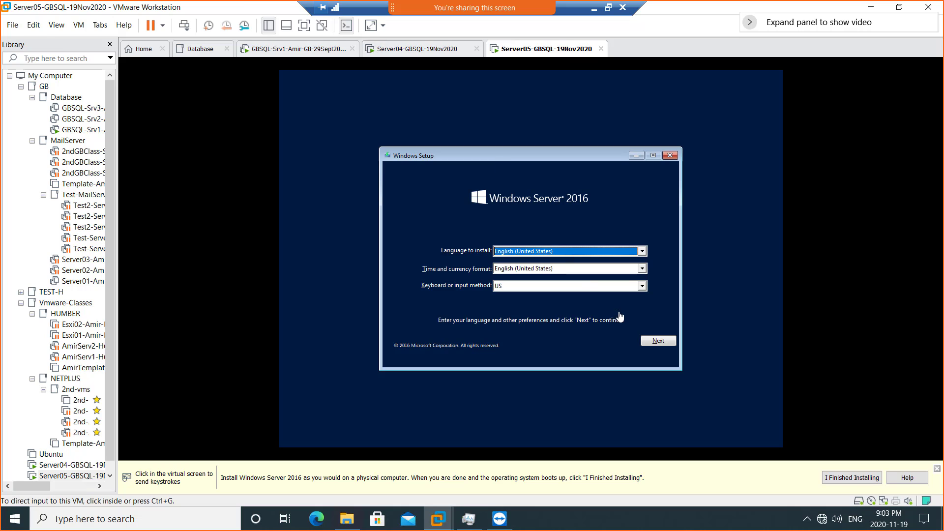
# - Set Server05's time and currency format to English (Canada) and continue
pyautogui.click(642, 270)
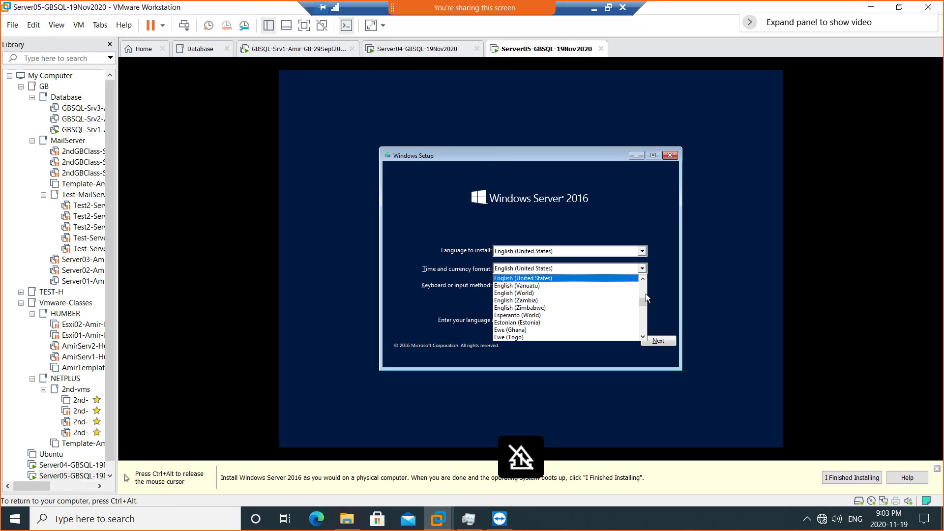
pyautogui.scroll(4, 643, 290)
pyautogui.scroll(10, 643, 290)
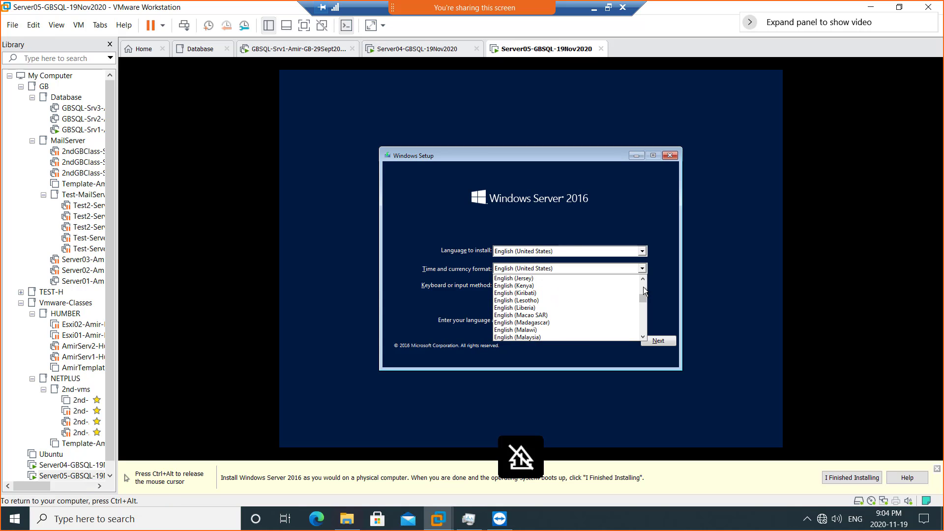
pyautogui.scroll(7, 642, 285)
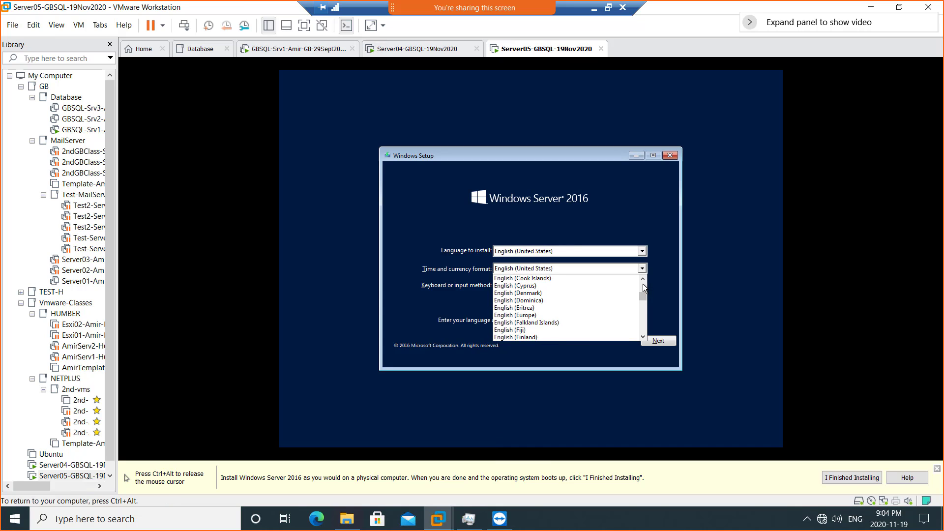
pyautogui.scroll(3, 642, 284)
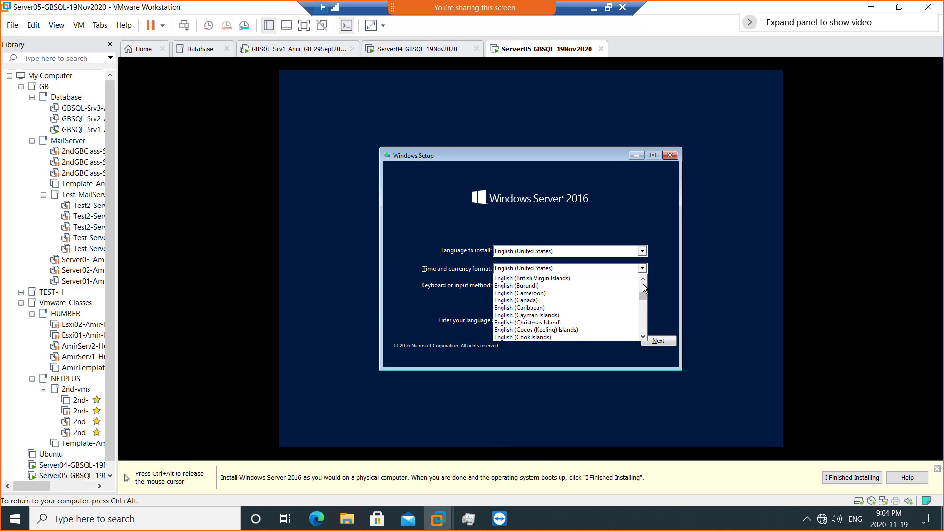
pyautogui.click(563, 300)
pyautogui.click(664, 344)
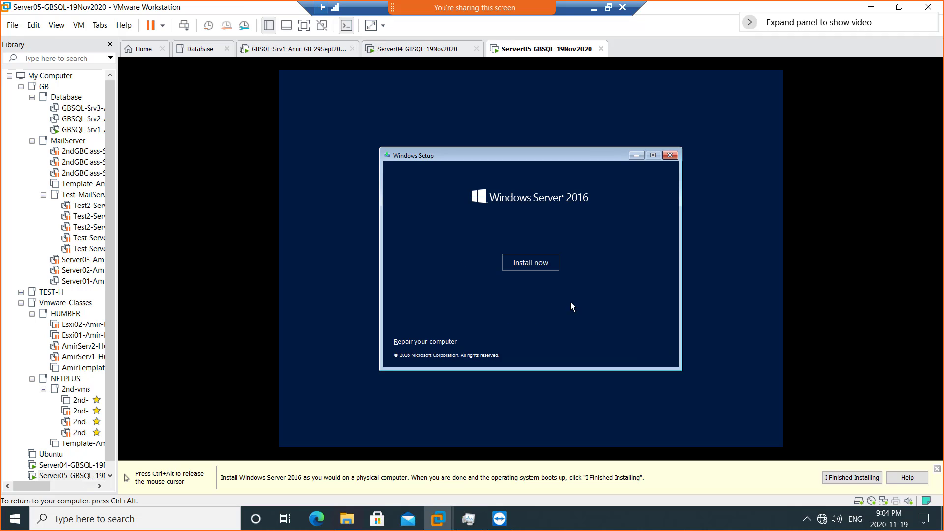
# - Start the Windows Server installation, check Server04's progress, and return to Server05
pyautogui.click(518, 263)
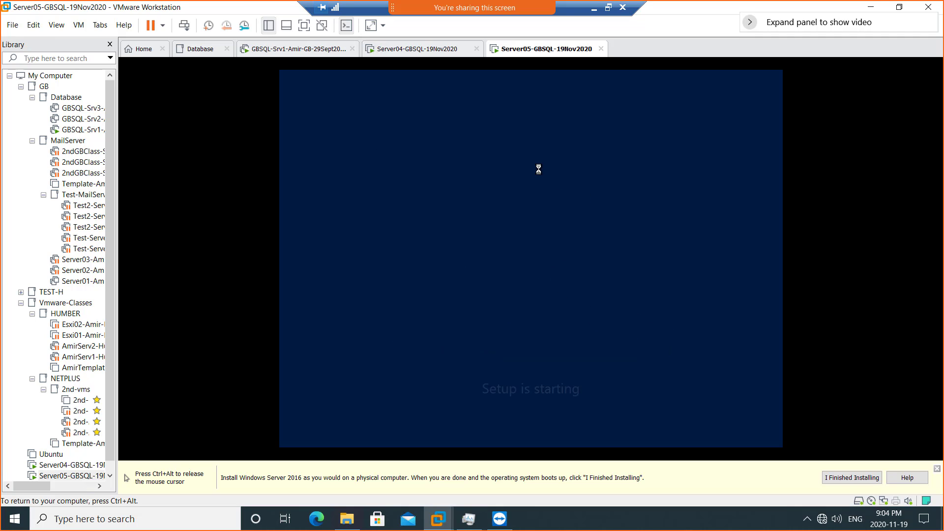
pyautogui.hotkey('ctrl', 'alt')
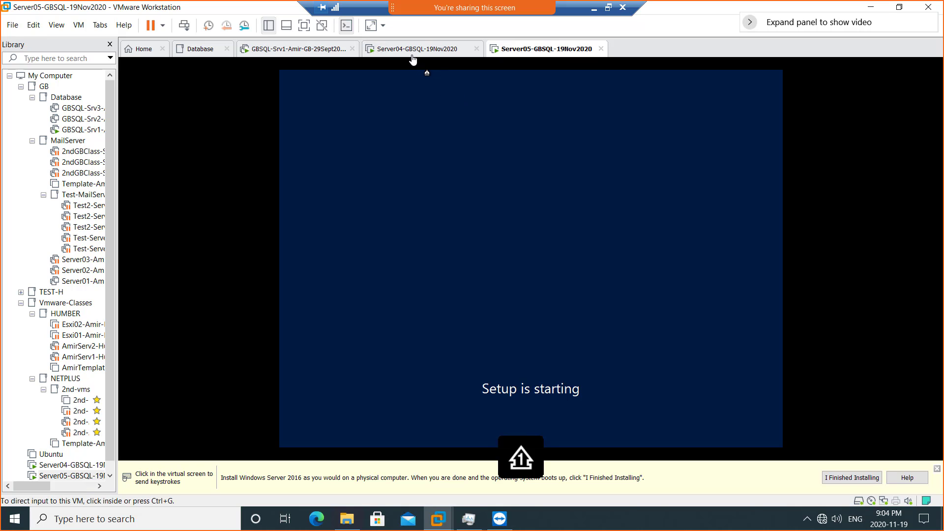
pyautogui.click(410, 52)
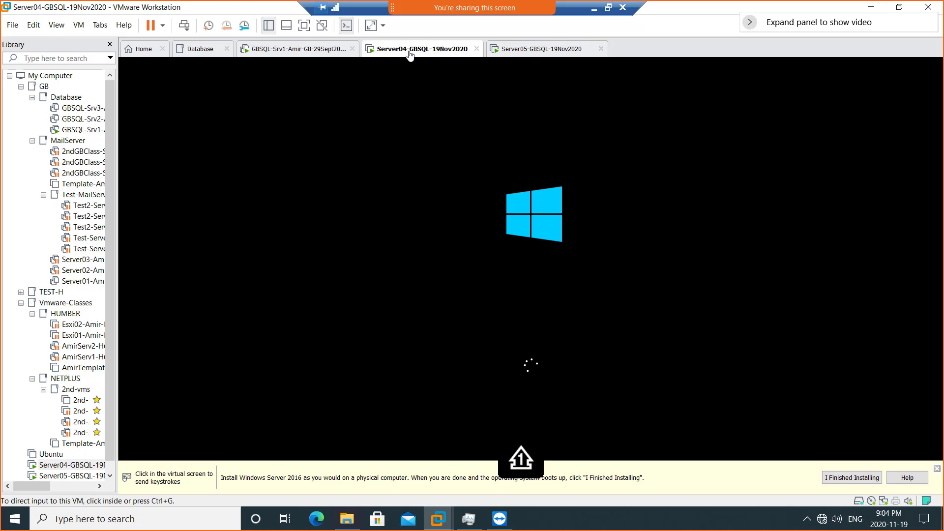
pyautogui.click(530, 53)
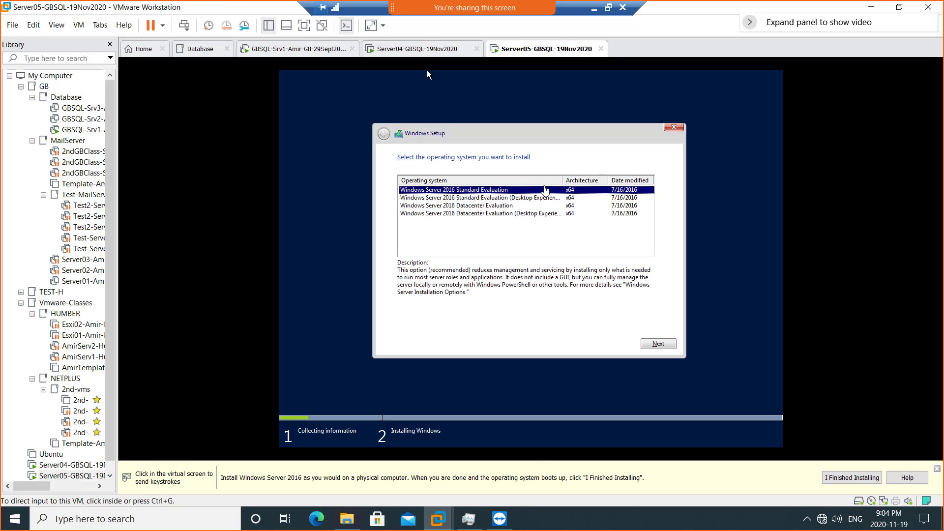
# - Choose Datacenter Evaluation (Desktop Experience) as Server05's edition and return input to the VM
pyautogui.click(535, 215)
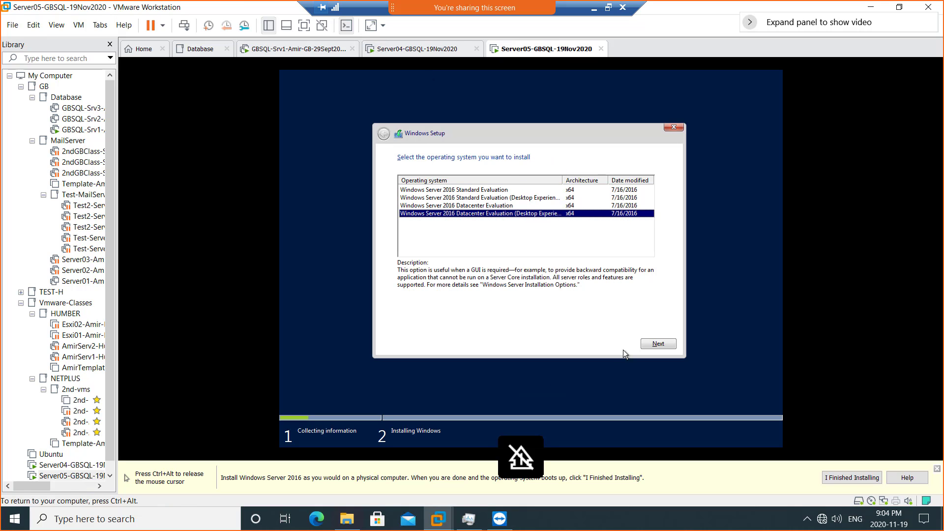
pyautogui.click(658, 344)
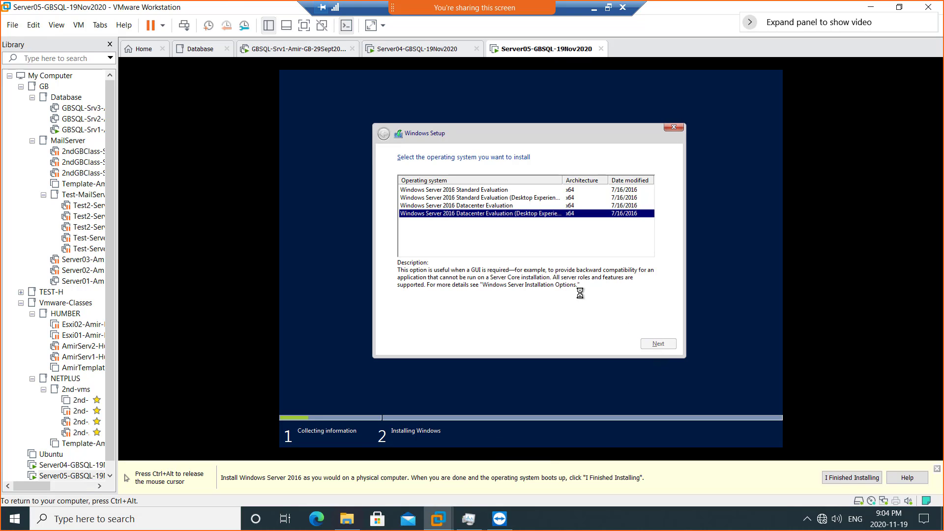
pyautogui.hotkey('ctrl', 'alt')
pyautogui.click(414, 195)
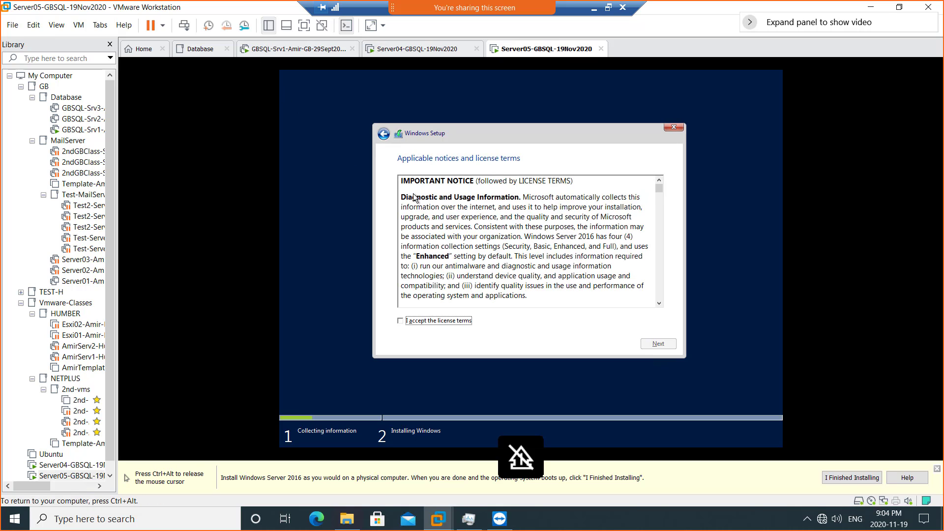
# - Accept the licence terms, pick a Custom install, then switch to the Server04 tab
pyautogui.click(436, 321)
pyautogui.click(666, 345)
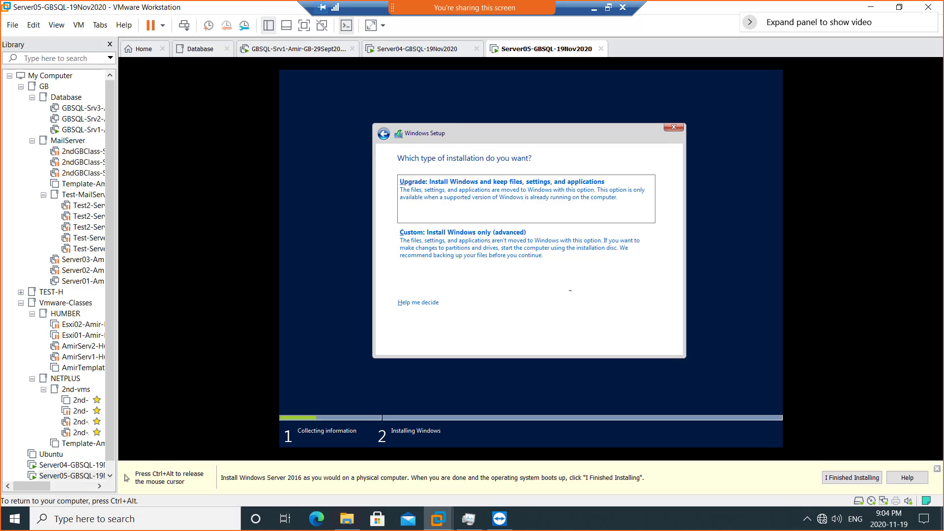
pyautogui.click(506, 252)
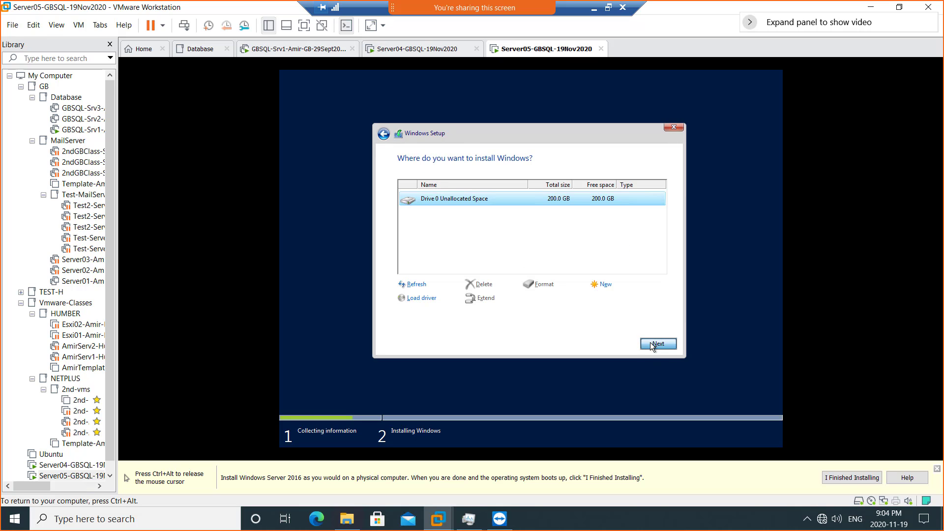
pyautogui.hotkey('ctrl', 'alt')
pyautogui.click(403, 50)
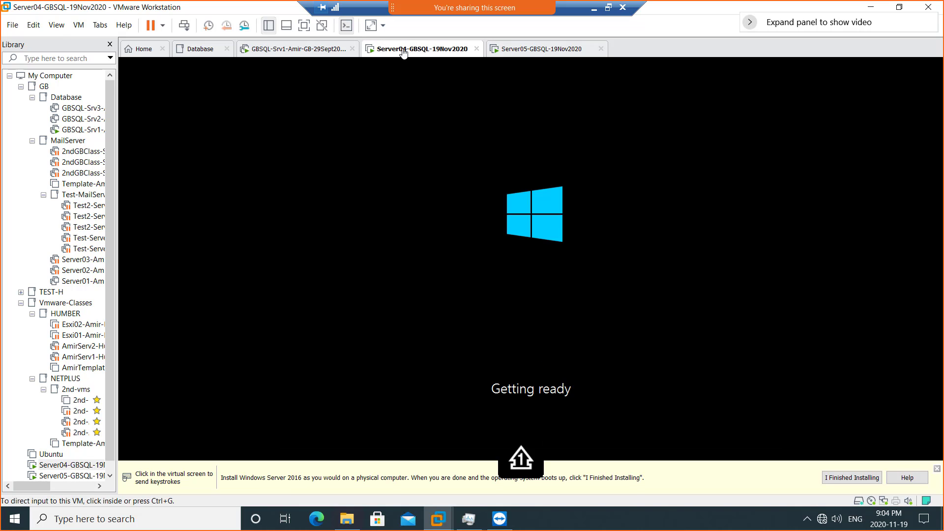
# - Minimize the remote session and launch a new blank Paint window
pyautogui.click(593, 12)
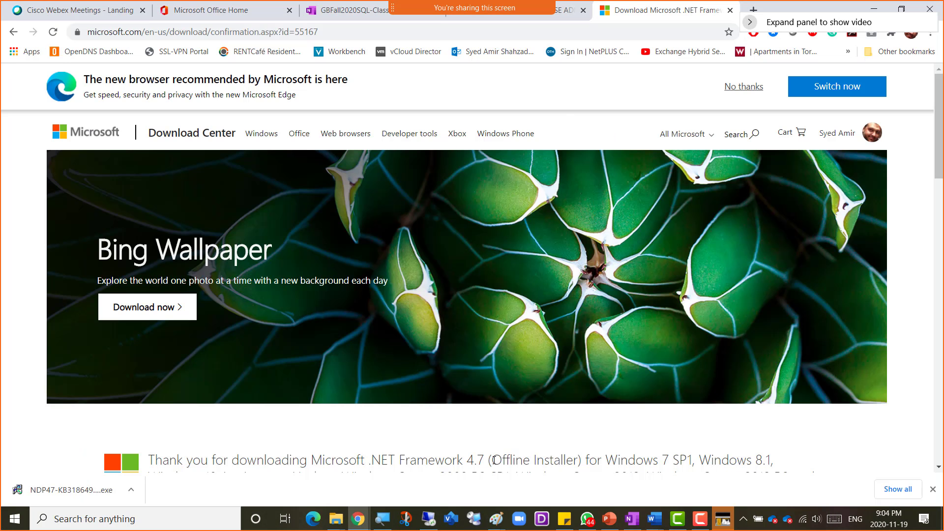
pyautogui.rightClick(495, 520)
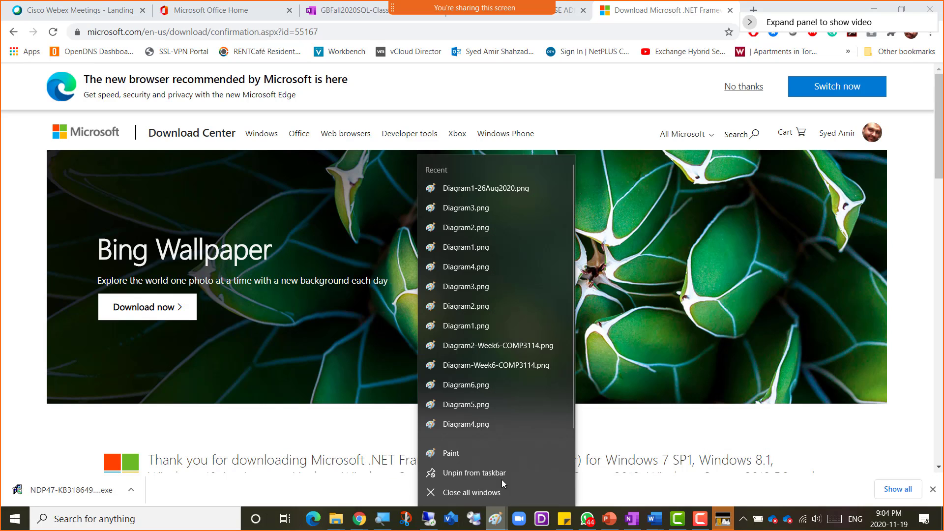
pyautogui.click(492, 451)
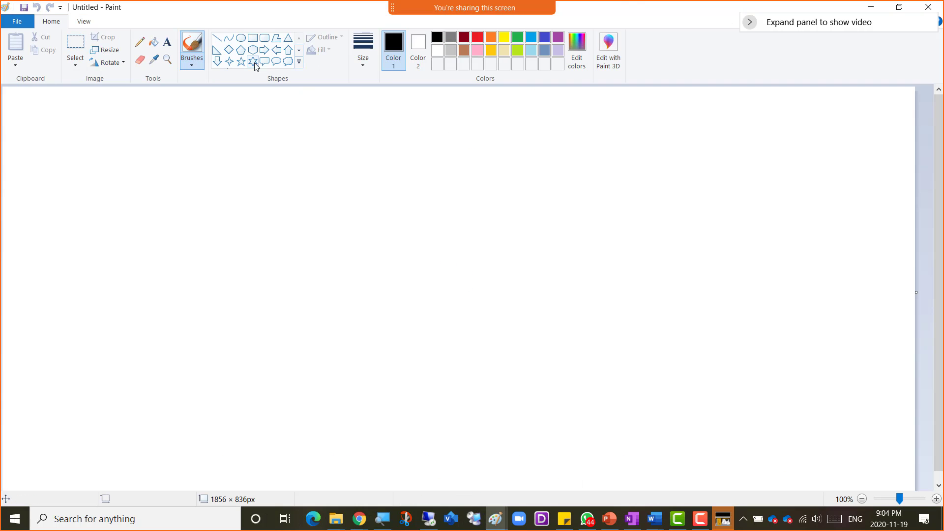
# - Draw three server boxes on the left, middle and right of the canvas
pyautogui.moveTo(100, 152); pyautogui.dragTo(295, 381)
pyautogui.click(371, 194)
pyautogui.moveTo(447, 212); pyautogui.dragTo(589, 421)
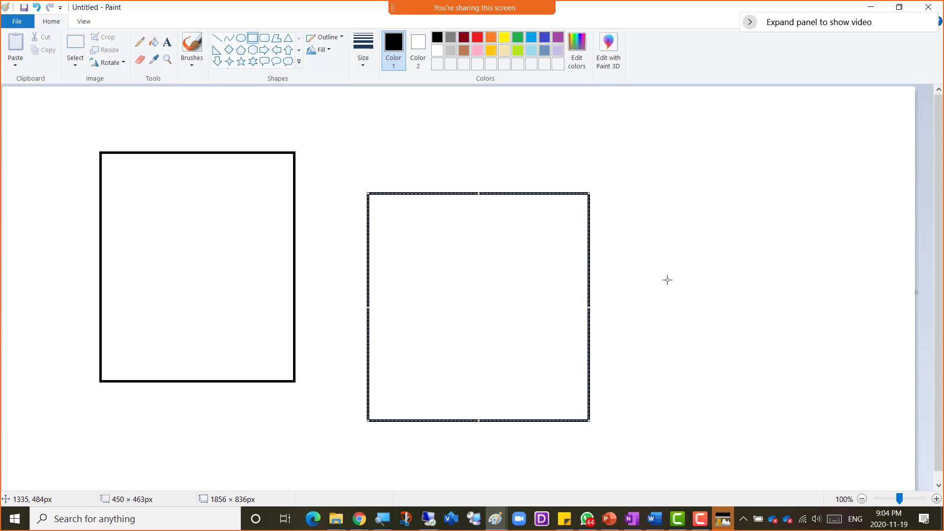
pyautogui.moveTo(626, 194); pyautogui.dragTo(746, 264)
pyautogui.moveTo(771, 322); pyautogui.dragTo(837, 423)
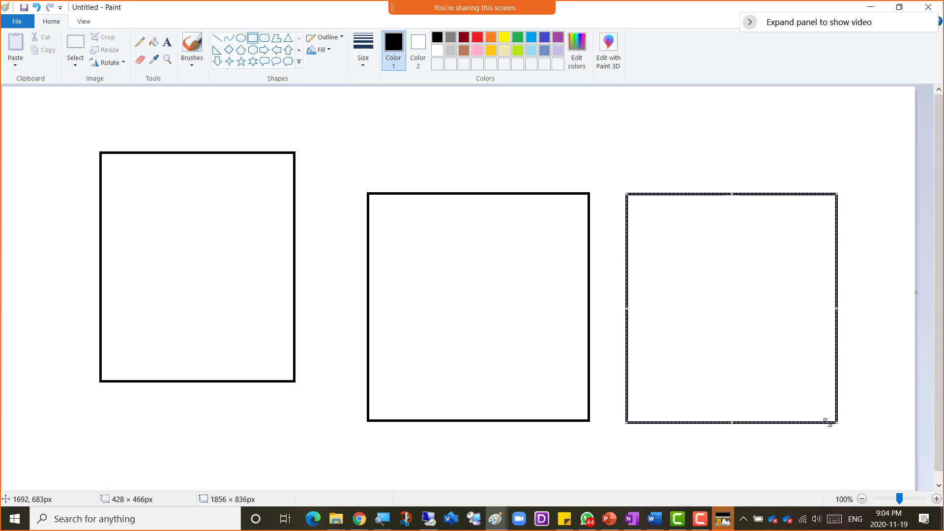
# - Label the left box Server01, AD/DNS and Software SAN
pyautogui.click(168, 42)
pyautogui.click(132, 141)
pyautogui.write('S')
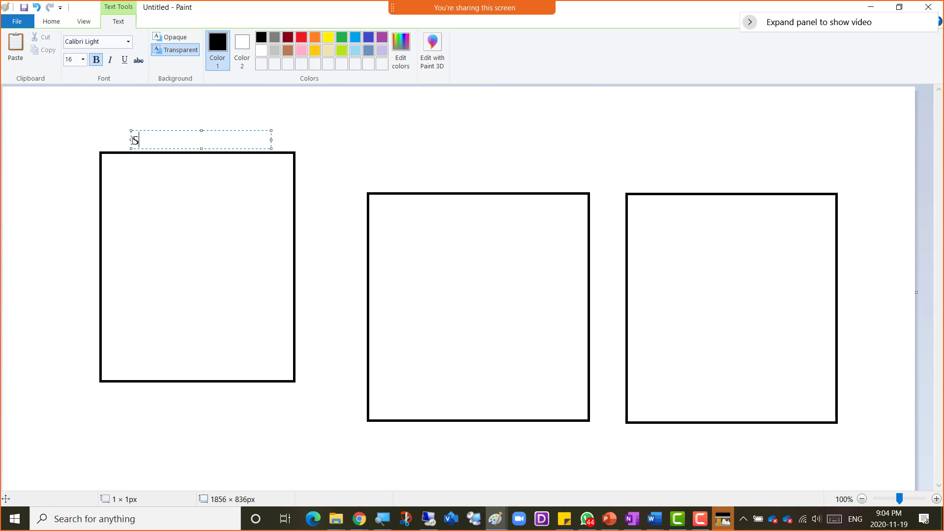
pyautogui.write('erver01')
pyautogui.press('Return')
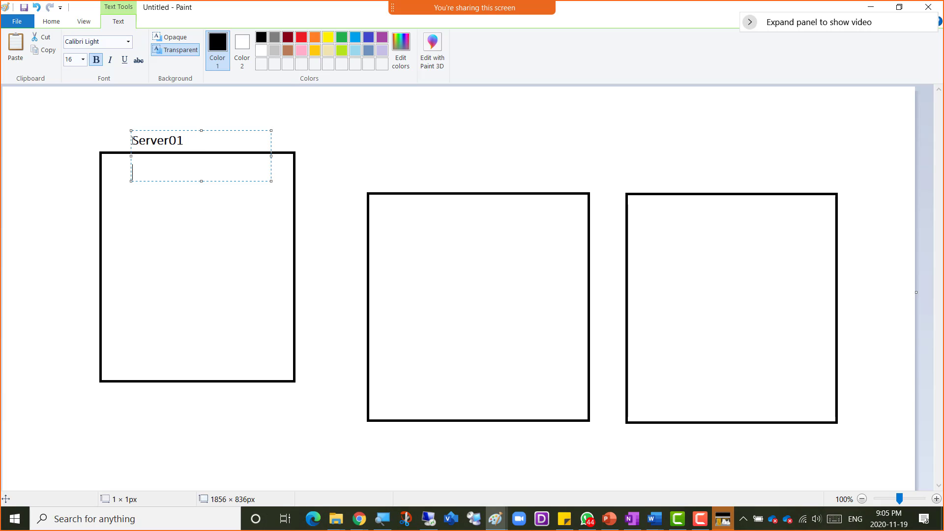
pyautogui.write('AD/DNS')
pyautogui.press('Return')
pyautogui.press('Return')
pyautogui.press('Return')
pyautogui.press('Return')
pyautogui.press('Return')
pyautogui.press('Return')
pyautogui.press('Return')
pyautogui.press('Return')
pyautogui.write('Softwa')
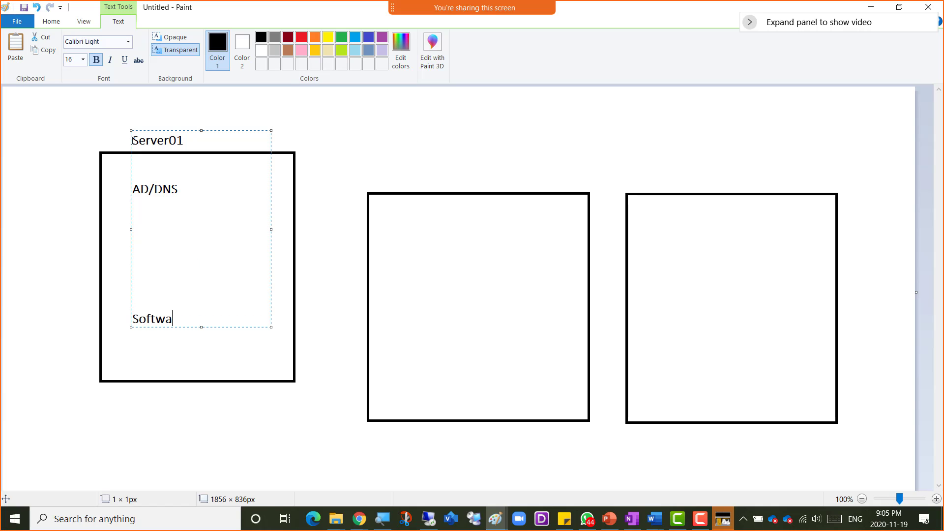
pyautogui.write('re SAN')
# - Label the middle box Server02 with MemberServer beneath
pyautogui.click(415, 176)
pyautogui.write('Server02')
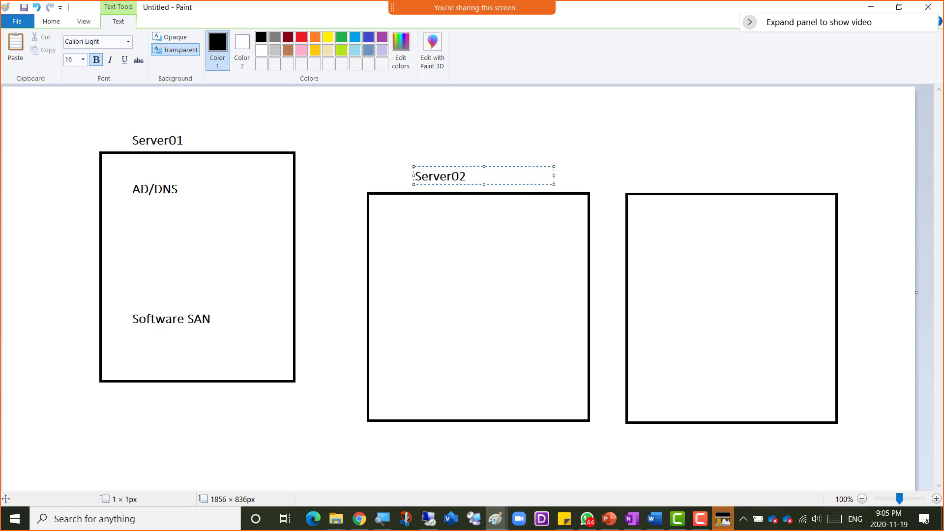
pyautogui.press('Return')
pyautogui.press('Return')
pyautogui.press('Return')
pyautogui.write('MemberServer')
pyautogui.press('Return')
pyautogui.press('Return')
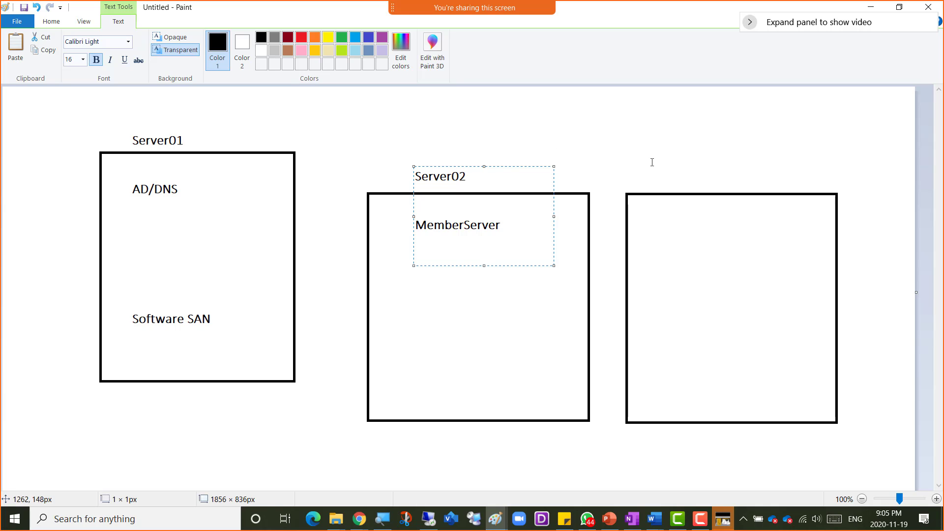
# - Copy the label into the right box and change it to Server03 / MemberServer
pyautogui.hotkey('ctrl', 'a')
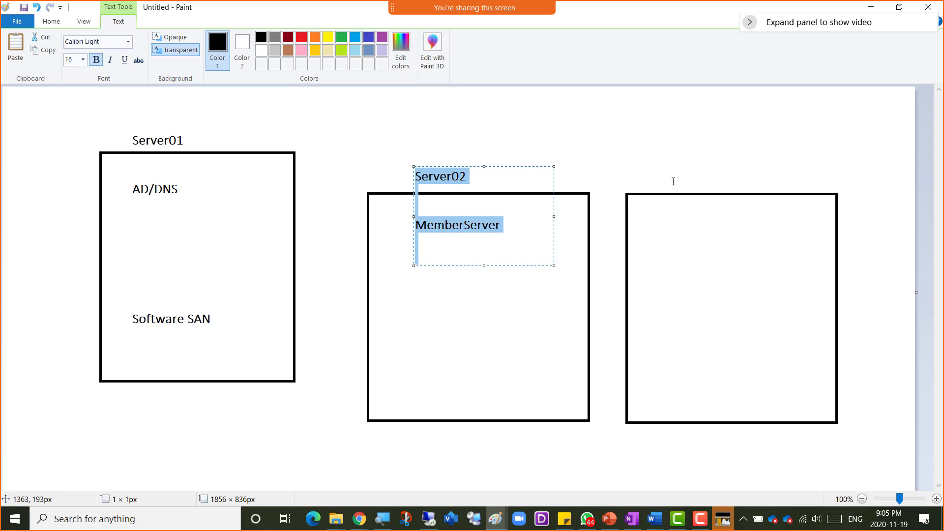
pyautogui.hotkey('ctrl', 'c')
pyautogui.click(659, 170)
pyautogui.click(658, 167)
pyautogui.hotkey('ctrl', 'v')
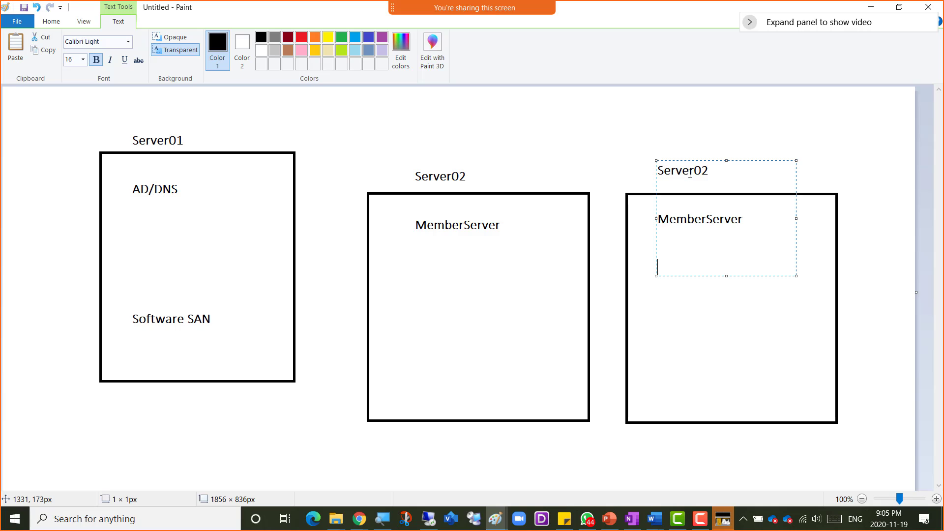
pyautogui.moveTo(707, 170); pyautogui.dragTo(703, 170)
pyautogui.write('3')
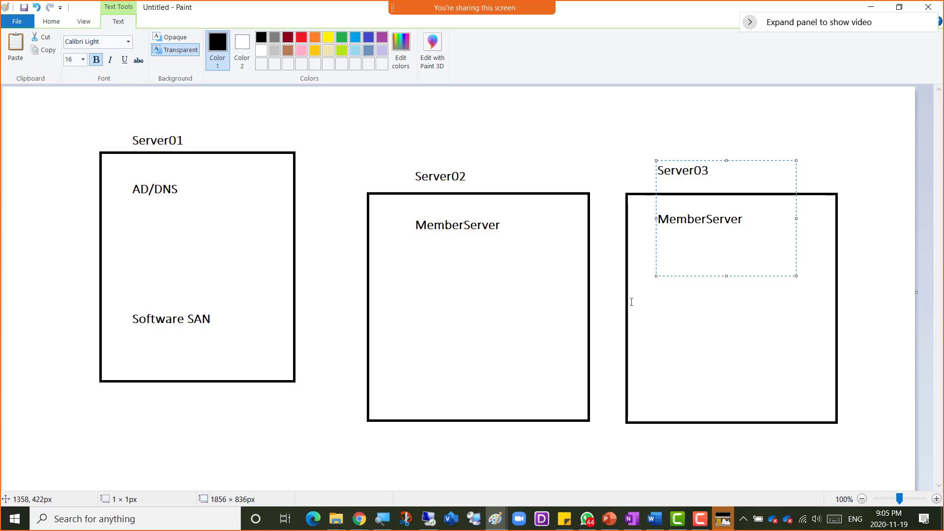
pyautogui.click(499, 320)
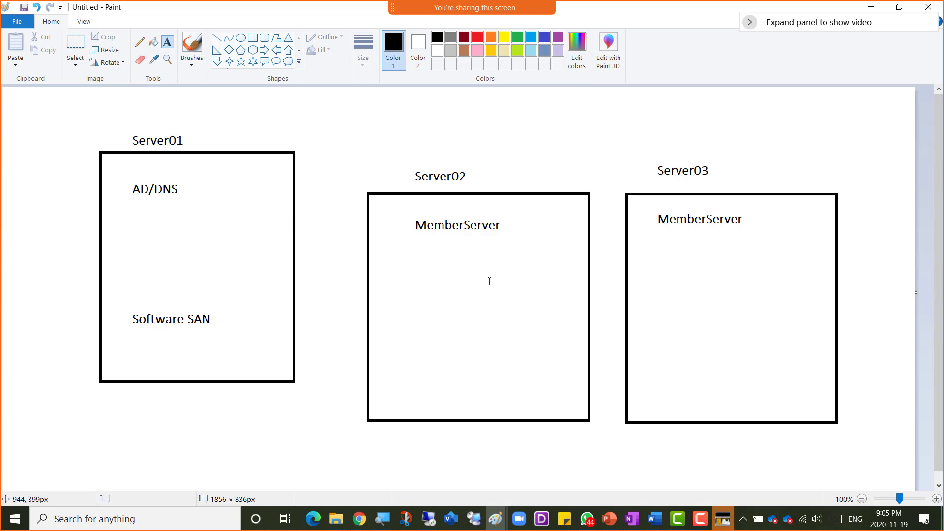
# - Switch back to VMware and put the cursor in Server04's Password field
pyautogui.hotkey('alt', 'Tab')
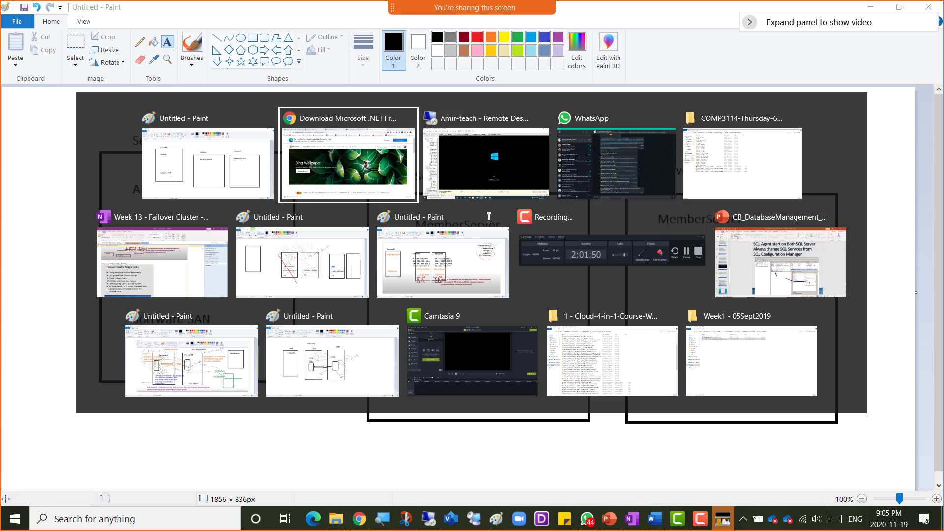
pyautogui.hotkey('alt', 'Tab')
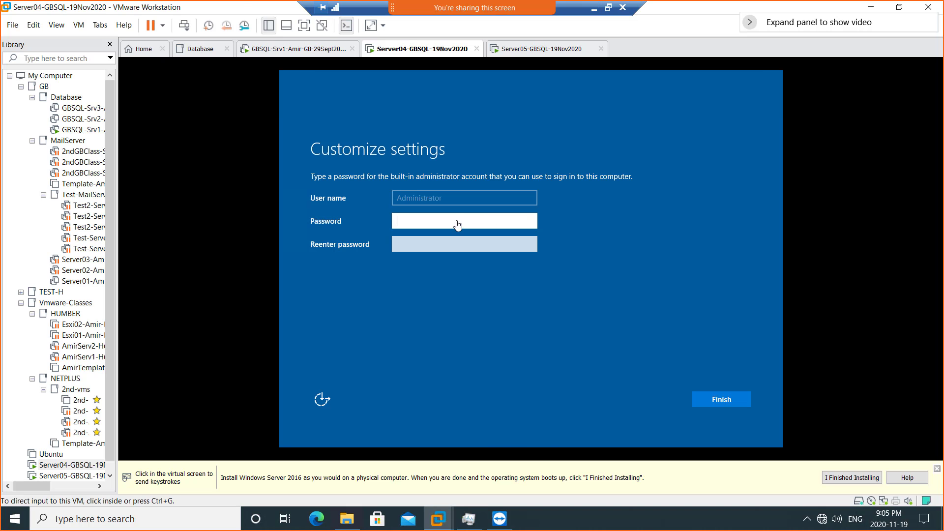
pyautogui.click(457, 220)
# - Enter and confirm the Administrator password, then finish Customize settings
pyautogui.write('P@s')
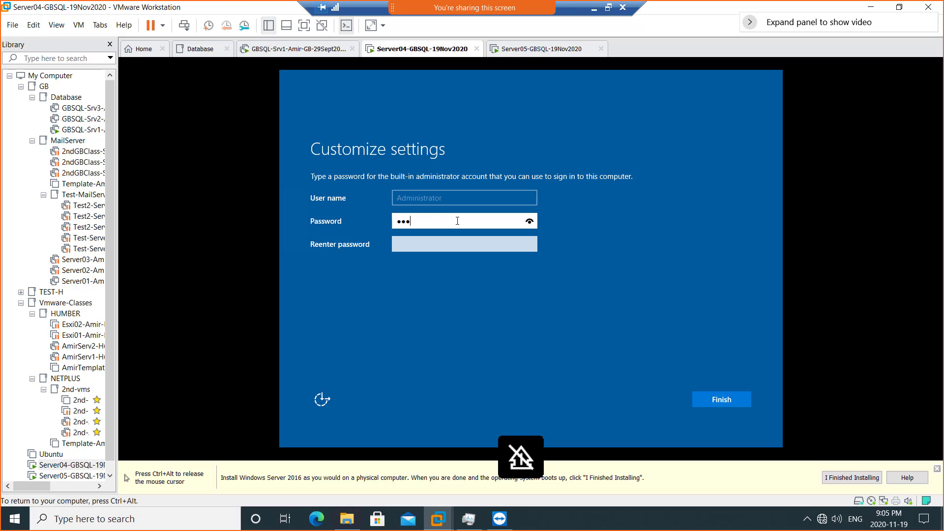
pyautogui.write('sw0rd1')
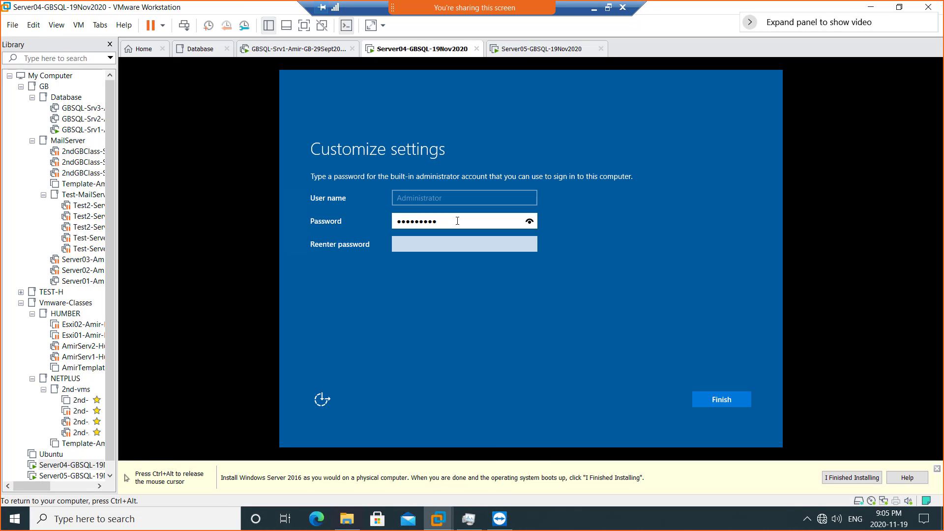
pyautogui.press('Tab')
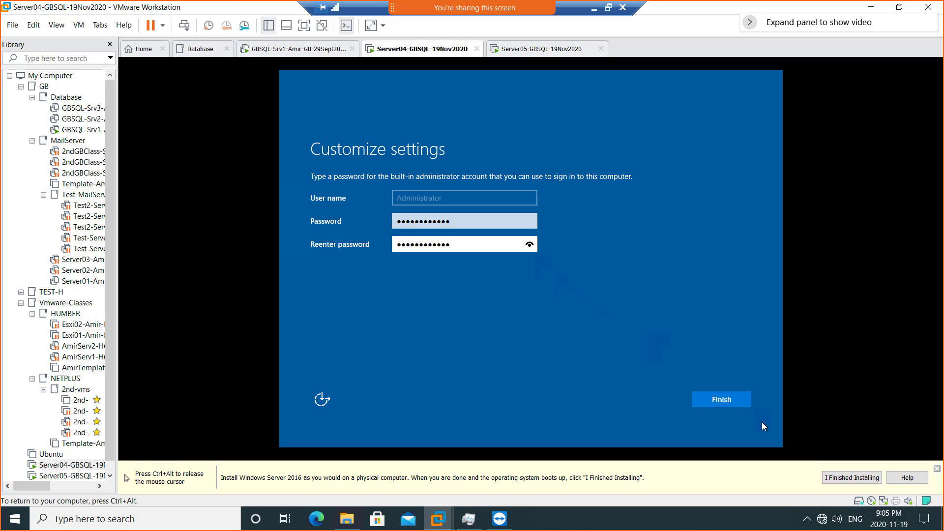
pyautogui.click(722, 406)
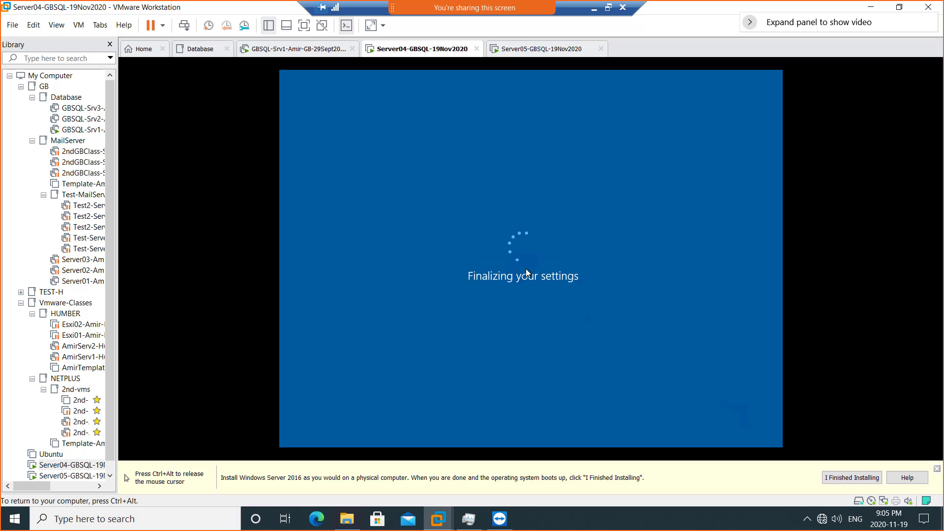
# - Send Ctrl+Alt+Del to Server04, check Server05's progress, and return to Server04
pyautogui.hotkey('ctrl', 'alt')
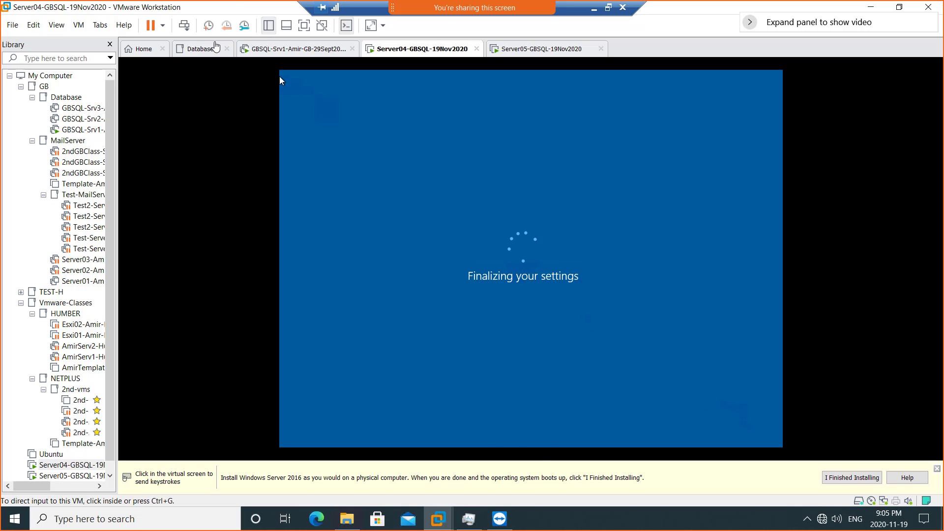
pyautogui.click(185, 30)
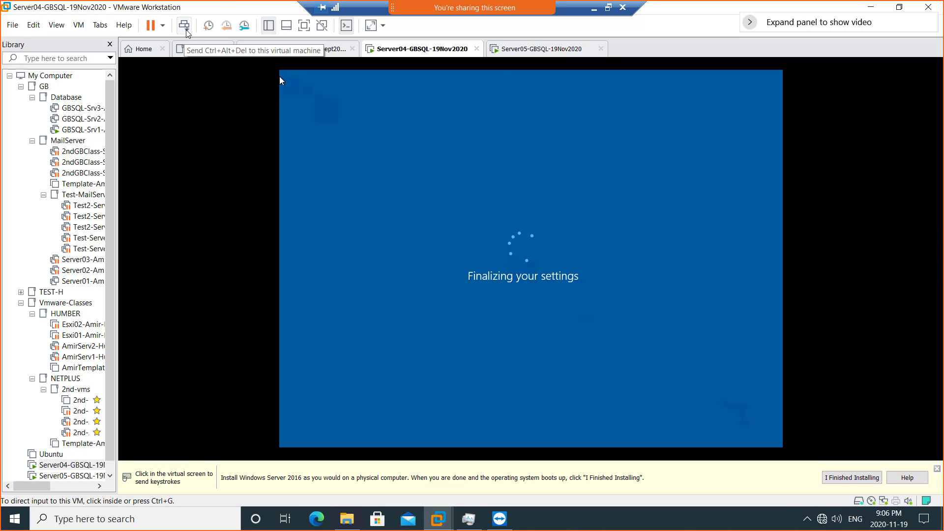
pyautogui.click(527, 50)
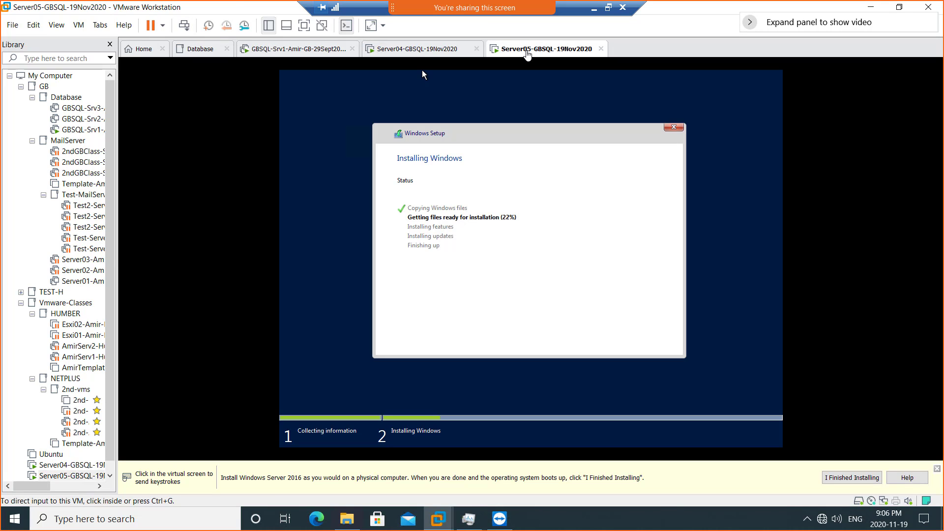
pyautogui.click(437, 50)
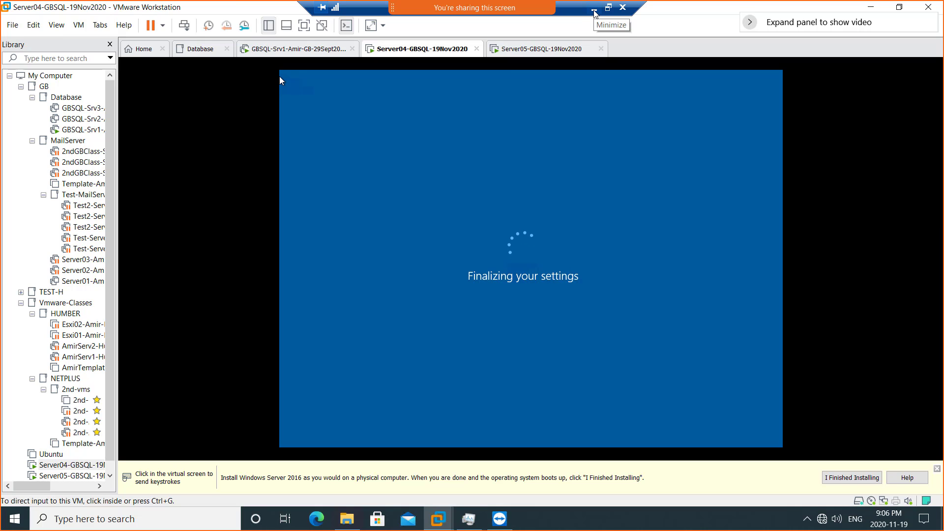
# - Move the Remote Desktop window aside and add the note 'FC - Features' / '- networking' at top right
pyautogui.click(607, 9)
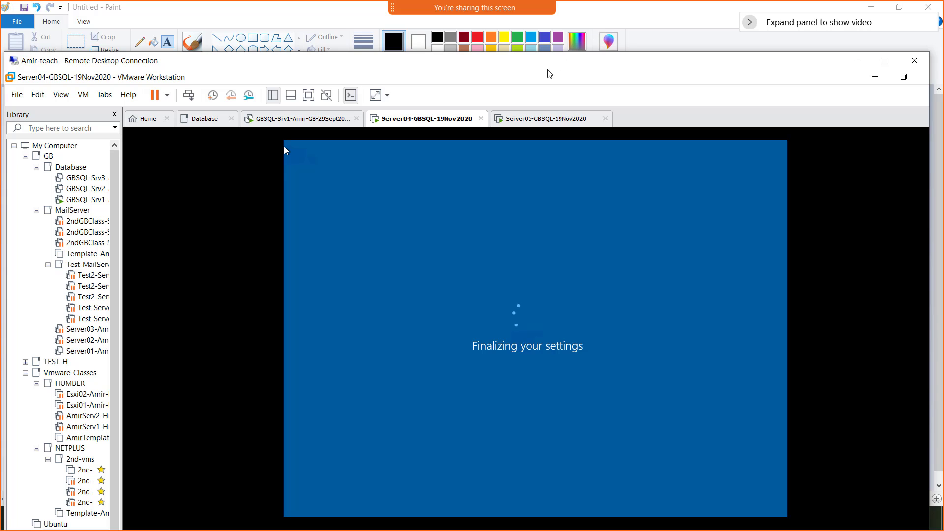
pyautogui.moveTo(462, 70); pyautogui.dragTo(943, 54)
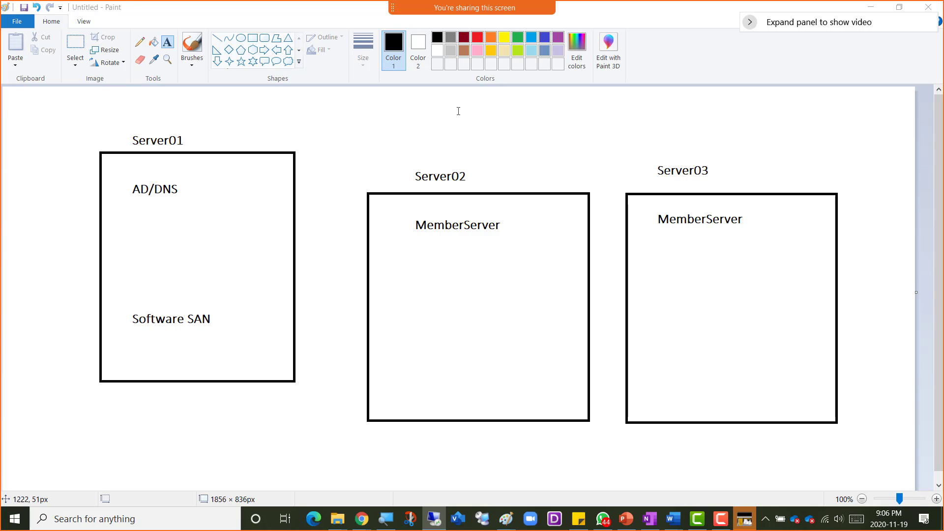
pyautogui.click(615, 101)
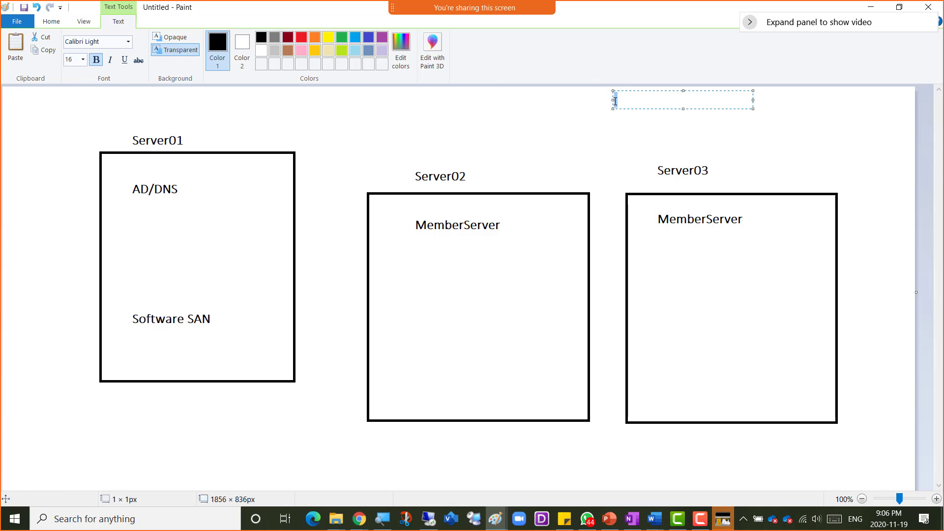
pyautogui.write('FC - Features')
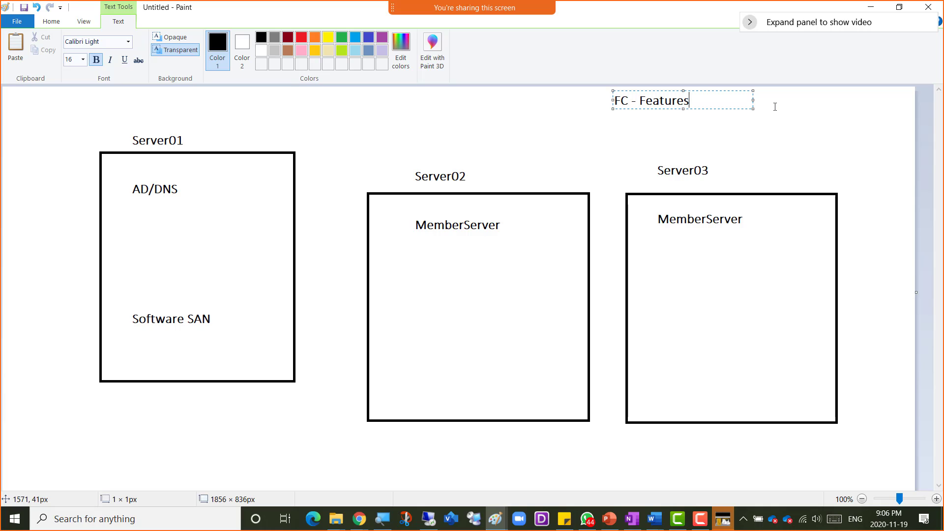
pyautogui.press('Return')
pyautogui.write('- networking')
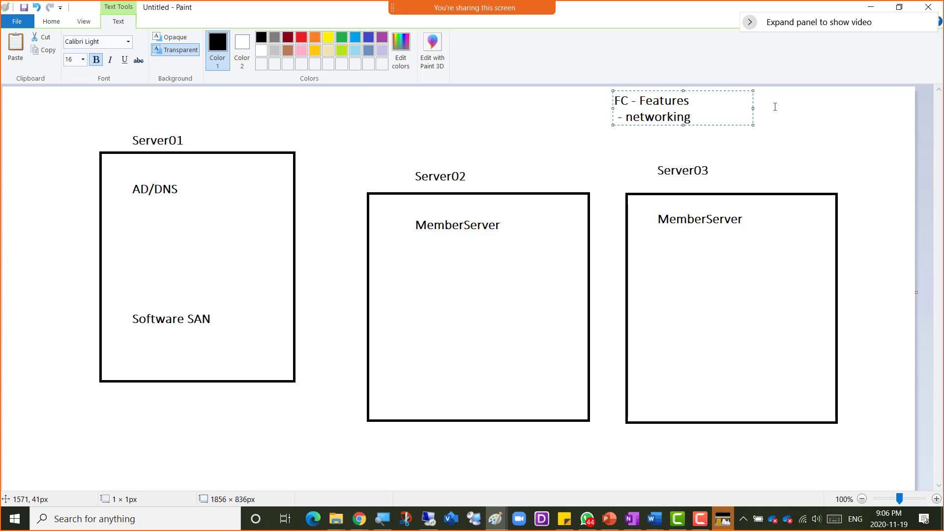
# - Draw dark-red right triangles at the bottom-left of Server02 and Server03
pyautogui.click(807, 125)
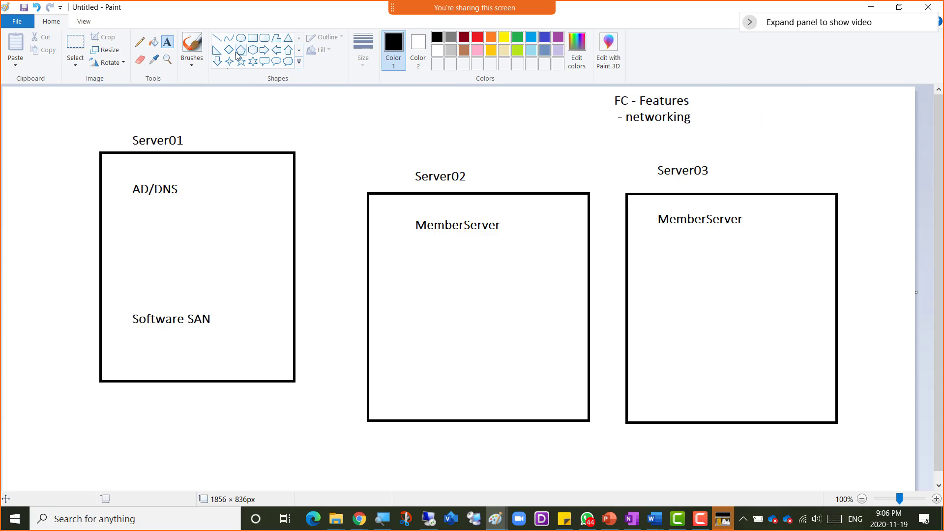
pyautogui.click(217, 51)
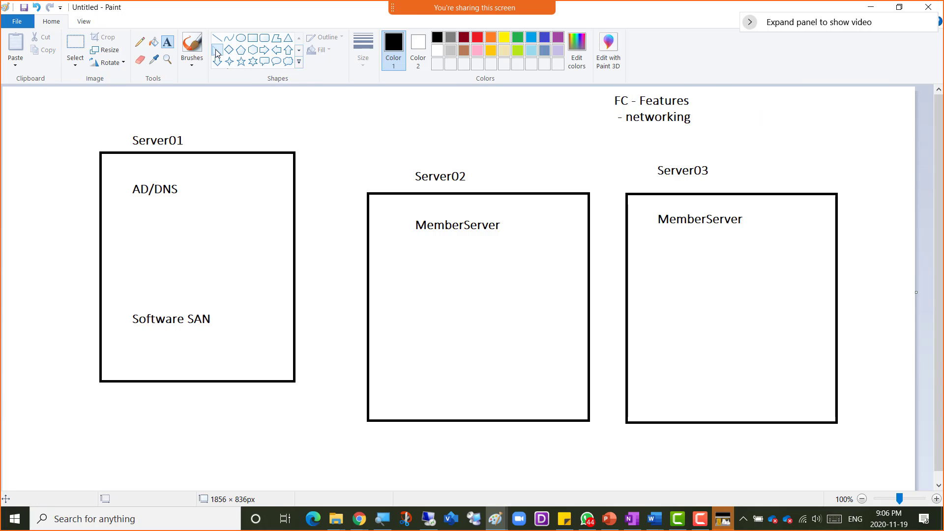
pyautogui.click(463, 37)
pyautogui.moveTo(384, 390)
pyautogui.mouseDown()
pyautogui.moveTo(386, 411)
pyautogui.moveTo(419, 437)
pyautogui.mouseUp()
pyautogui.moveTo(643, 387); pyautogui.dragTo(674, 433)
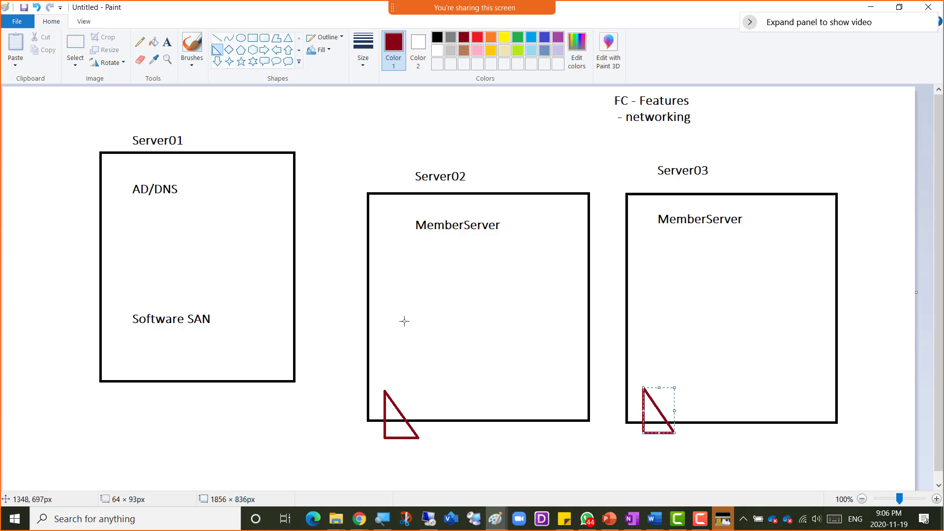
# - Label the Server02 triangle NIC1 and copy it as NIC2 above Server03's triangle
pyautogui.click(167, 42)
pyautogui.click(375, 366)
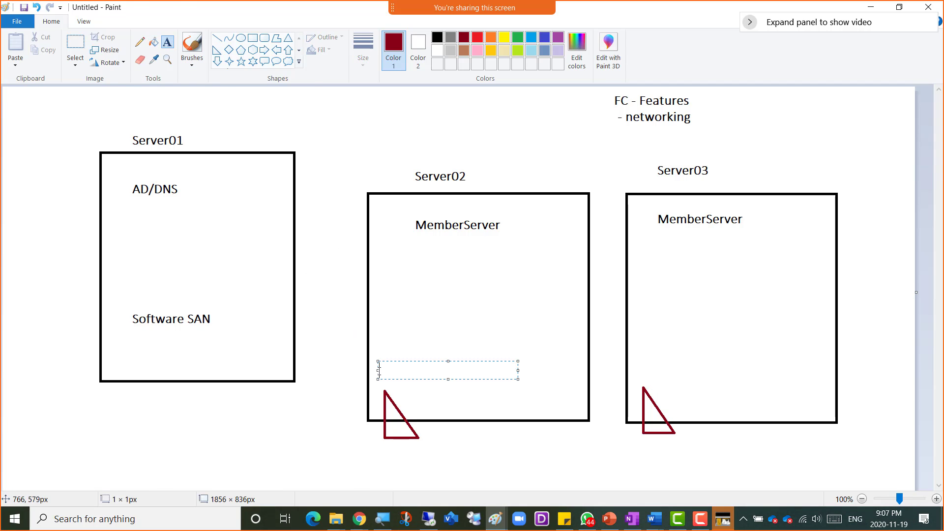
pyautogui.write('NIC1')
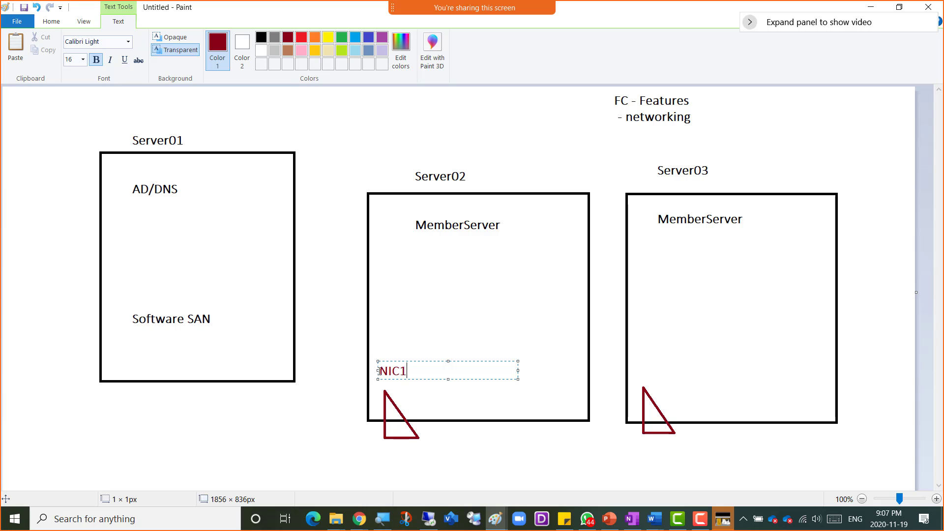
pyautogui.moveTo(378, 371); pyautogui.dragTo(404, 380)
pyautogui.hotkey('ctrl', 'c')
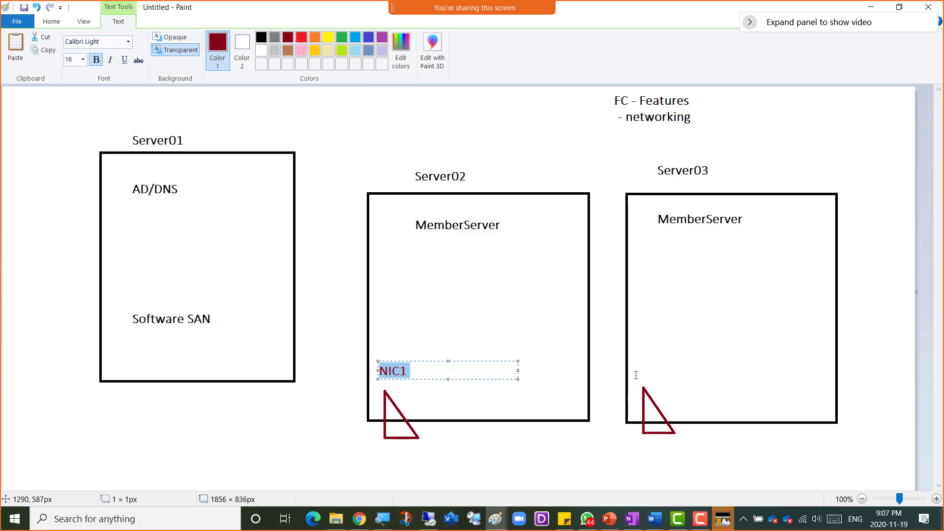
pyautogui.click(634, 369)
pyautogui.hotkey('ctrl', 'v')
pyautogui.moveTo(663, 378); pyautogui.dragTo(655, 377)
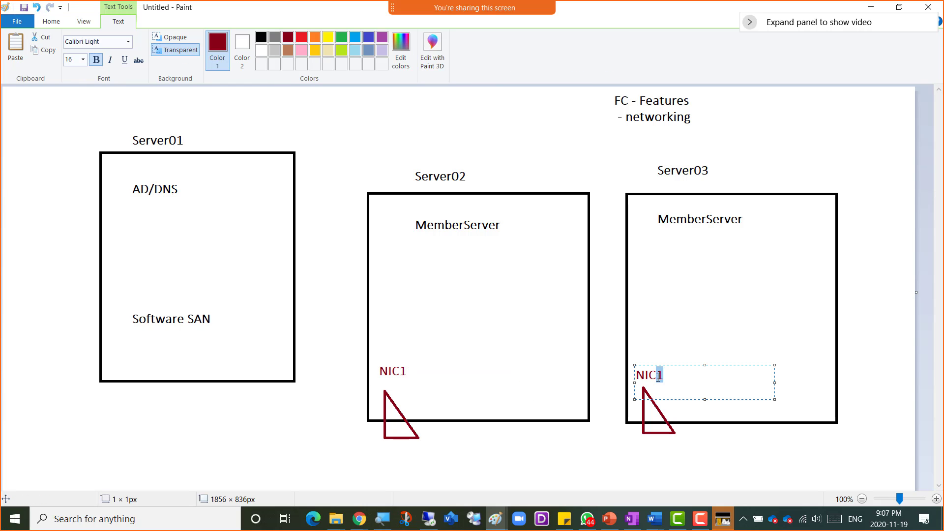
pyautogui.write('2')
pyautogui.click(574, 369)
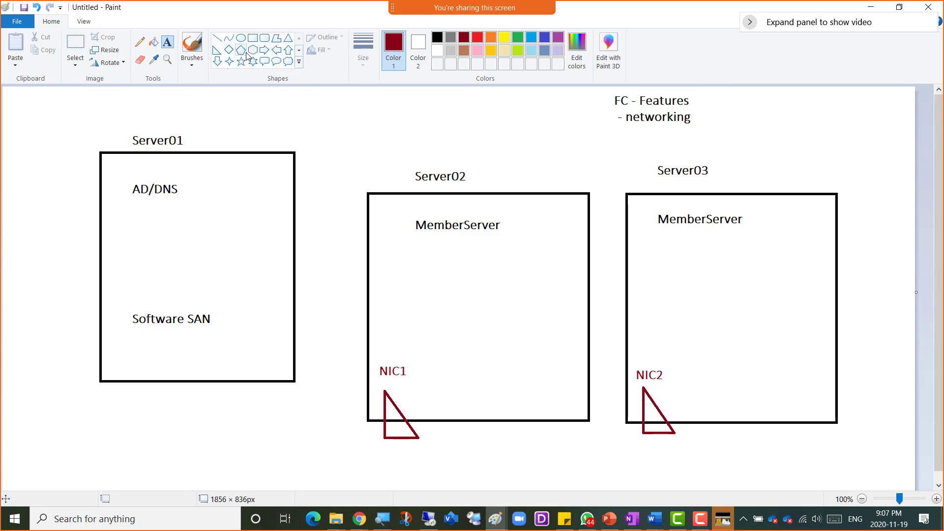
# - Draw a second NIC triangle inside both Server02 and Server03
pyautogui.click(217, 50)
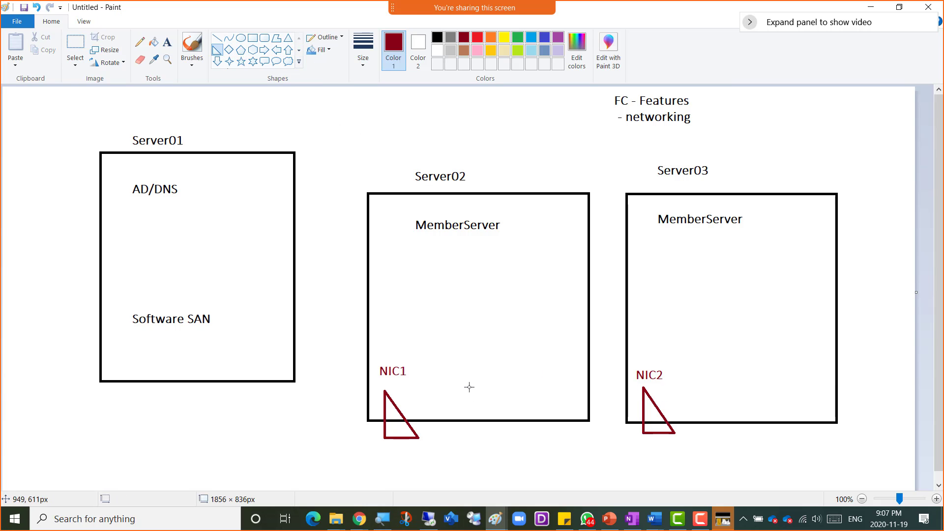
pyautogui.moveTo(469, 387); pyautogui.dragTo(506, 435)
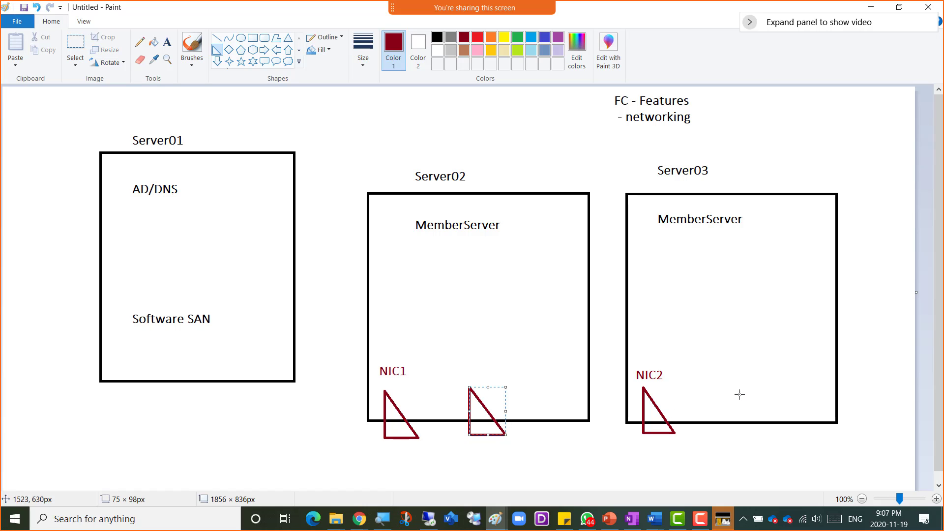
pyautogui.moveTo(722, 387); pyautogui.dragTo(754, 438)
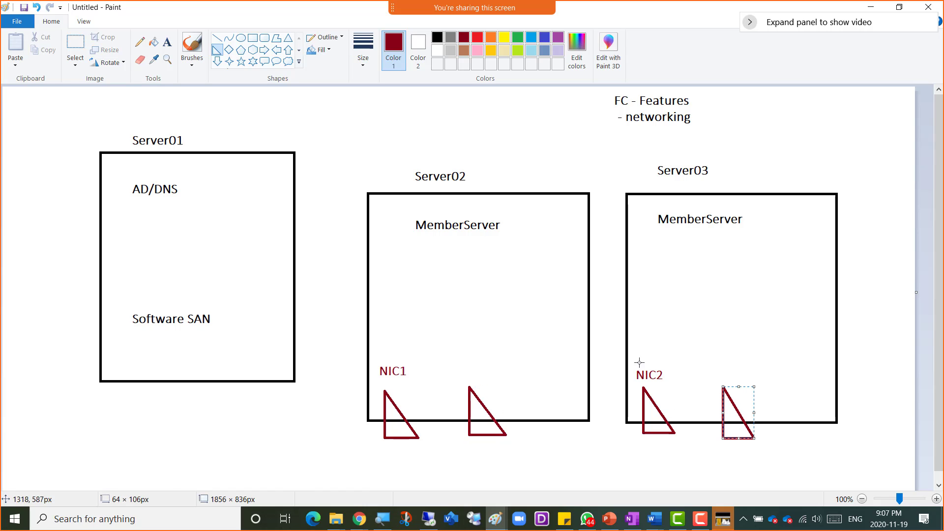
# - Relabel Server03's first NIC from NIC2 to NIC1
pyautogui.click(139, 59)
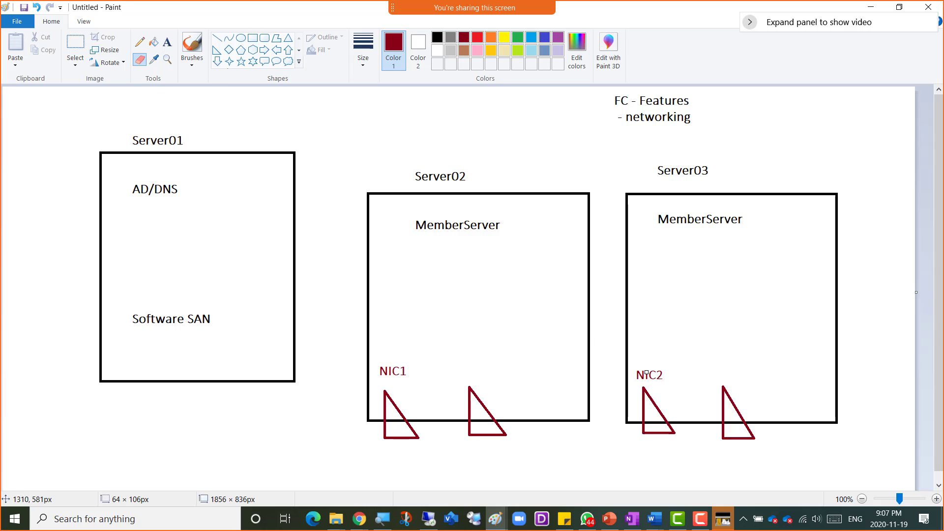
pyautogui.moveTo(659, 377); pyautogui.dragTo(660, 376)
pyautogui.click(167, 42)
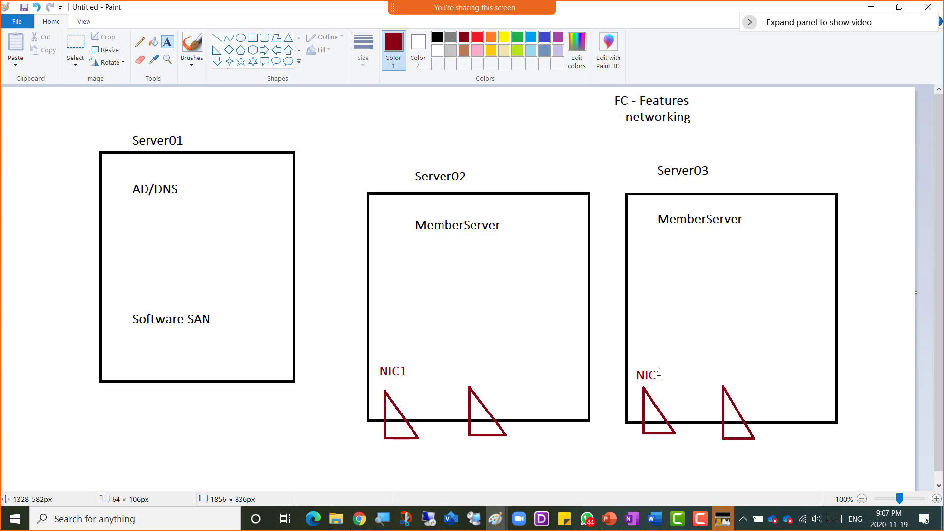
pyautogui.click(657, 373)
pyautogui.write('1')
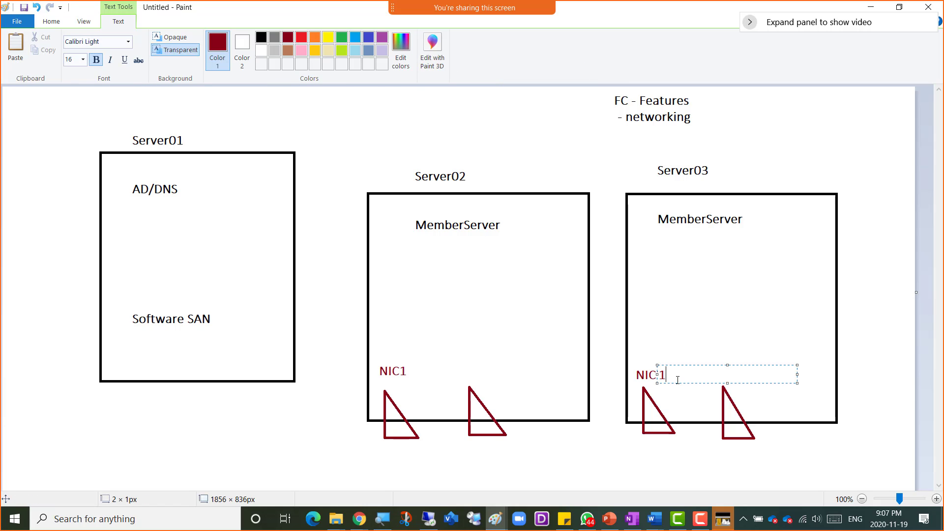
pyautogui.click(731, 389)
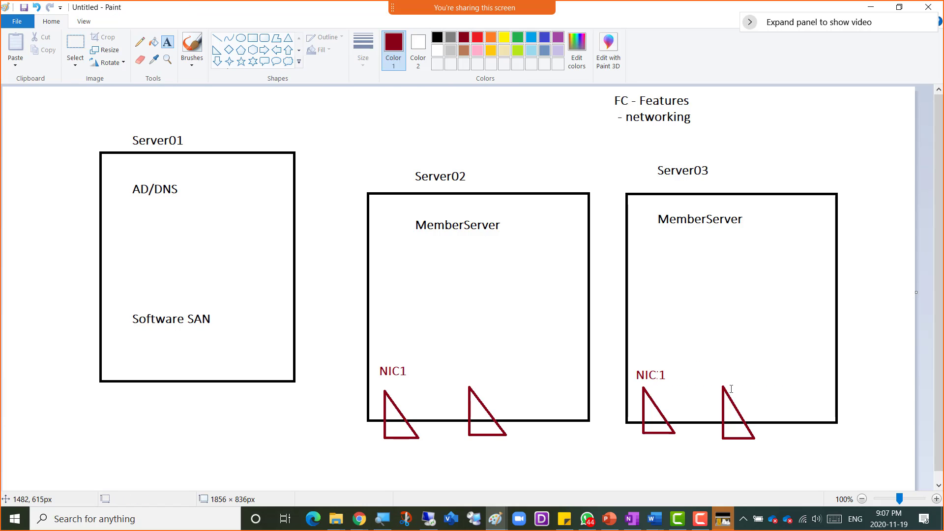
# - Label the second triangles NIC2 - HB and NIC-HB, then restore the full-screen remote desktop
pyautogui.click(723, 372)
pyautogui.write('N')
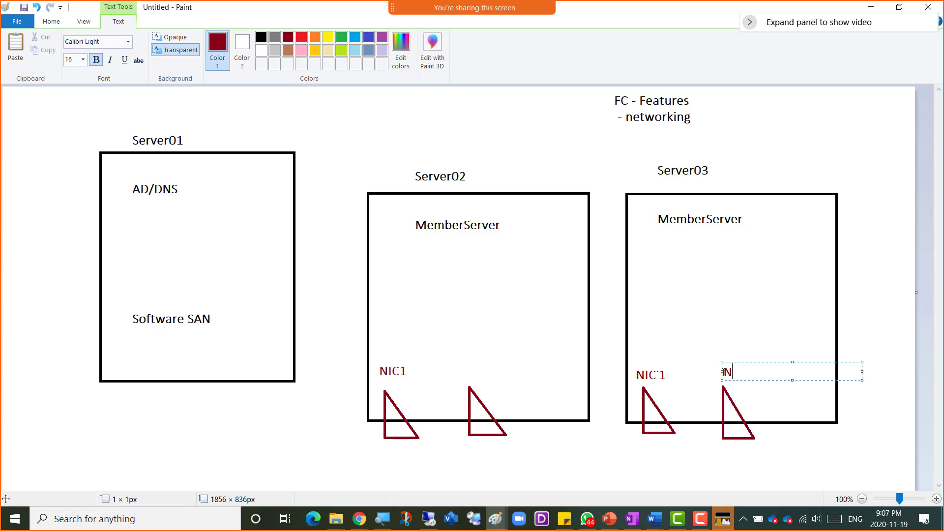
pyautogui.write('IC2 - HB')
pyautogui.click(465, 375)
pyautogui.click(466, 375)
pyautogui.write('NIC')
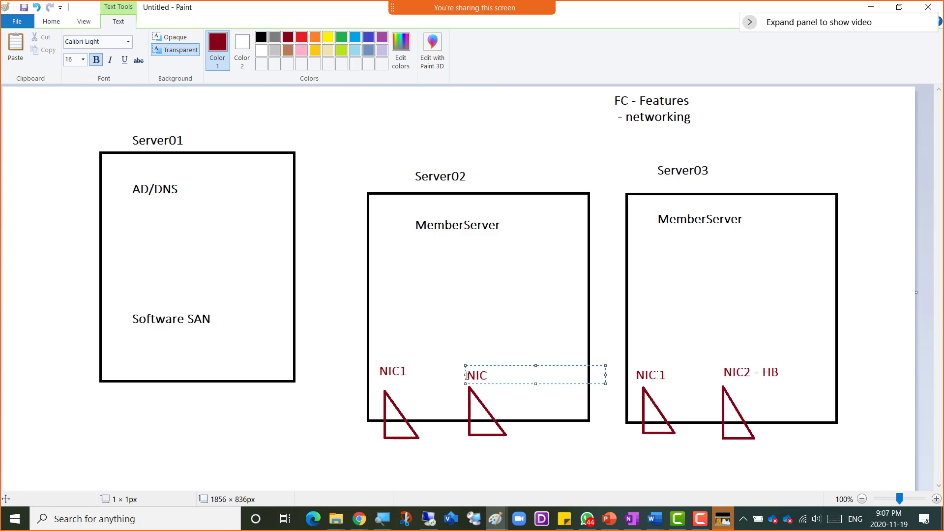
pyautogui.write('-HB')
pyautogui.click(539, 329)
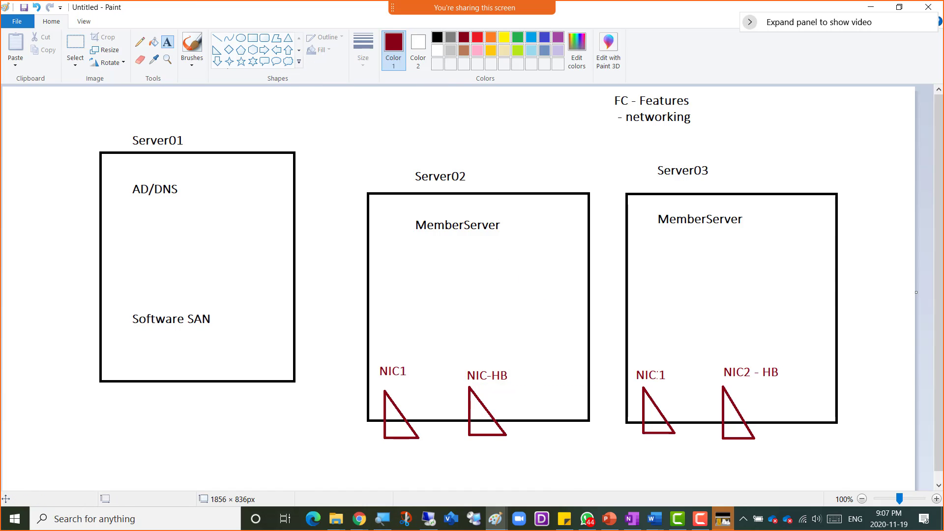
pyautogui.moveTo(943, 41); pyautogui.dragTo(452, 25)
pyautogui.doubleClick(453, 26)
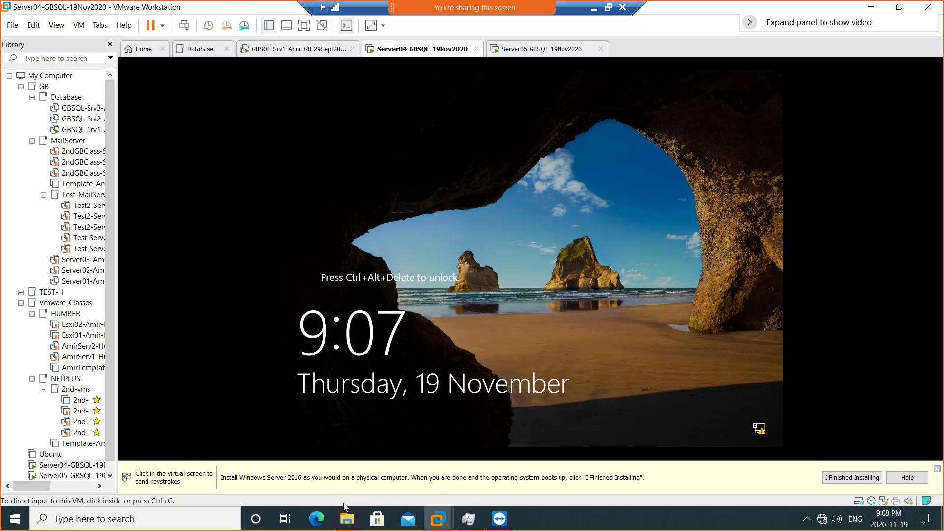
# - Sign in to Server04 as Administrator with its password
pyautogui.moveTo(347, 521)
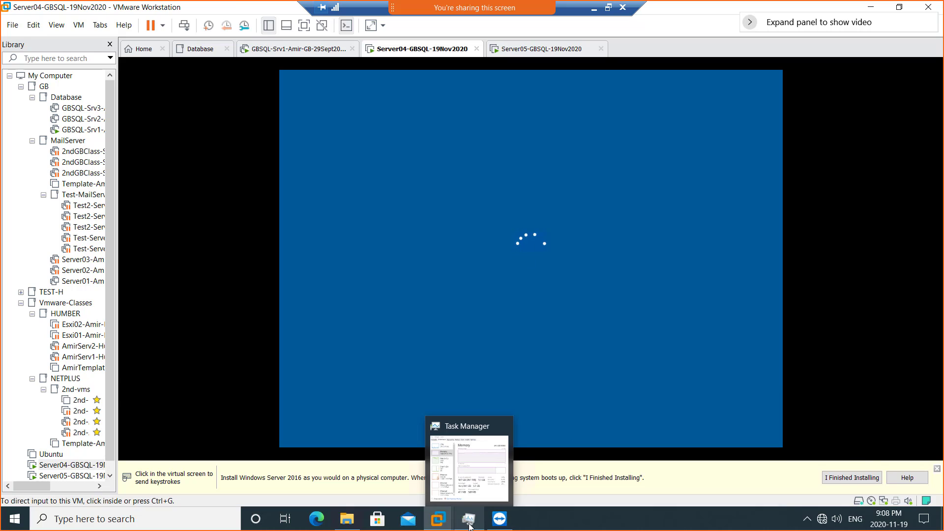
pyautogui.click(468, 522)
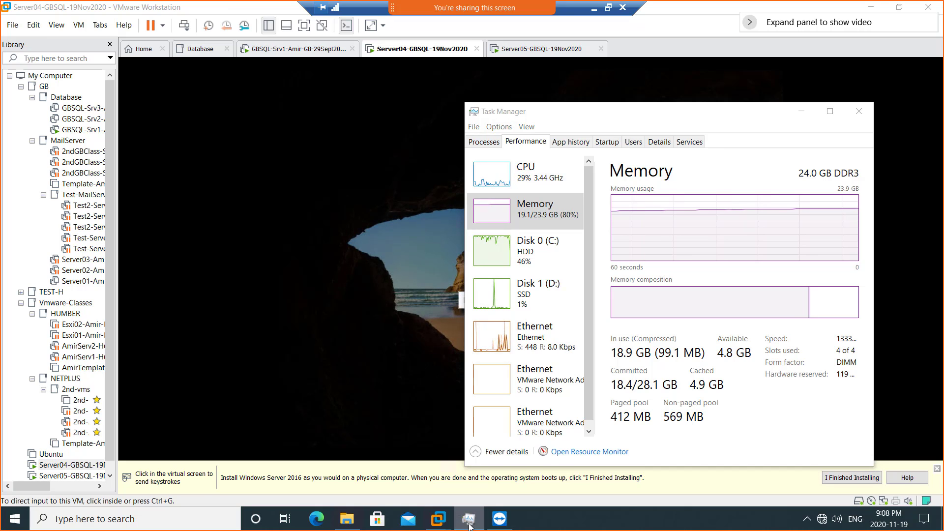
pyautogui.click(469, 524)
pyautogui.click(496, 311)
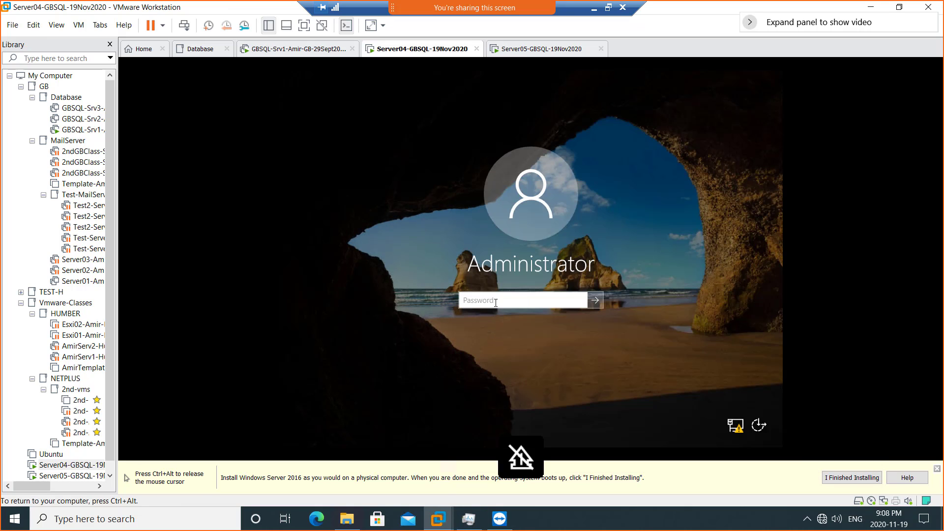
pyautogui.write('P')
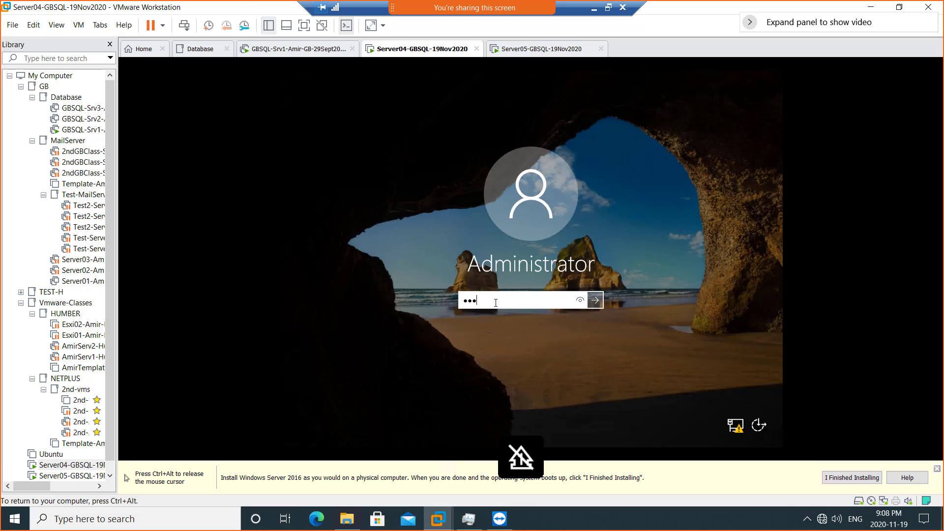
pyautogui.write('•••••••••')
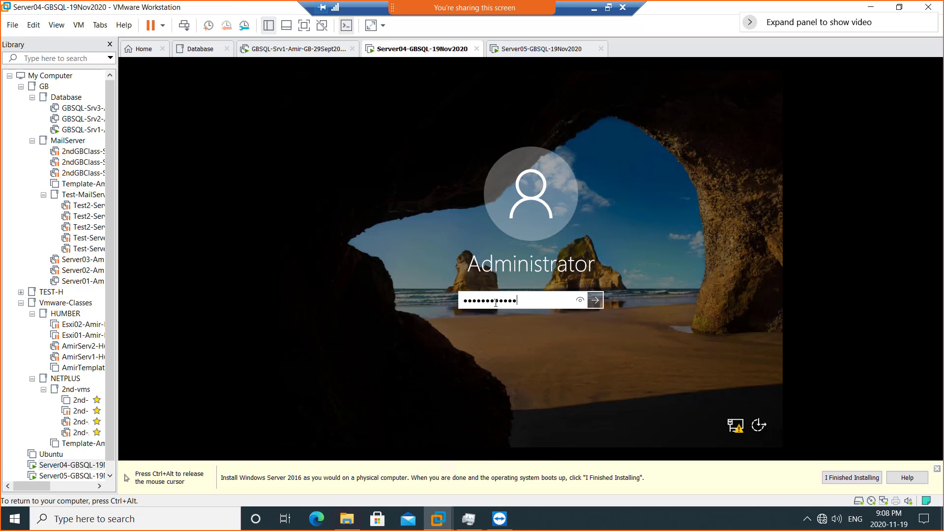
pyautogui.press('Return')
pyautogui.hotkey('ctrl', 'alt')
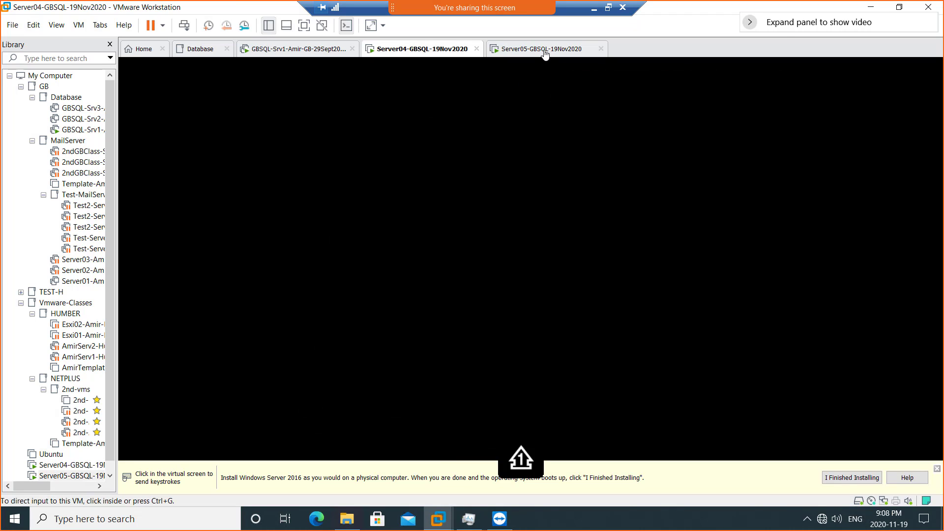
# - Check Server05's installation progress and the host's memory usage
pyautogui.click(544, 50)
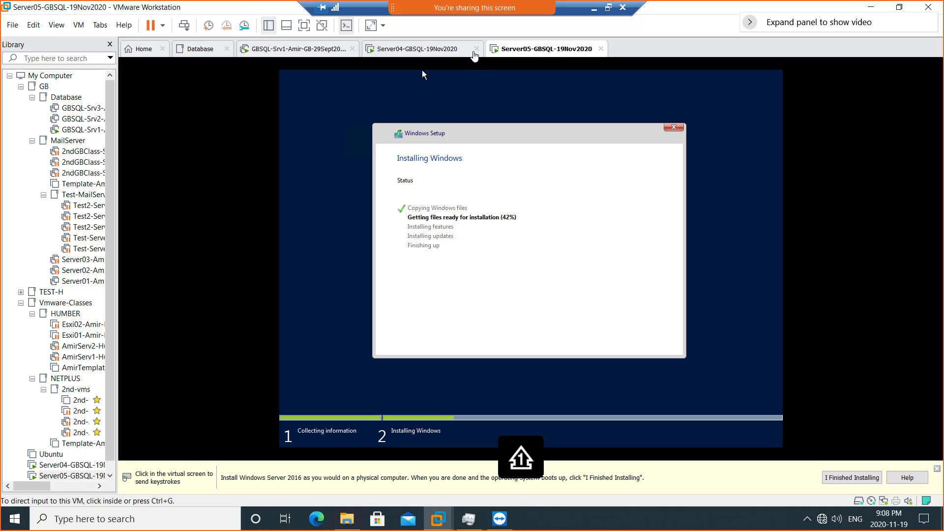
pyautogui.click(439, 53)
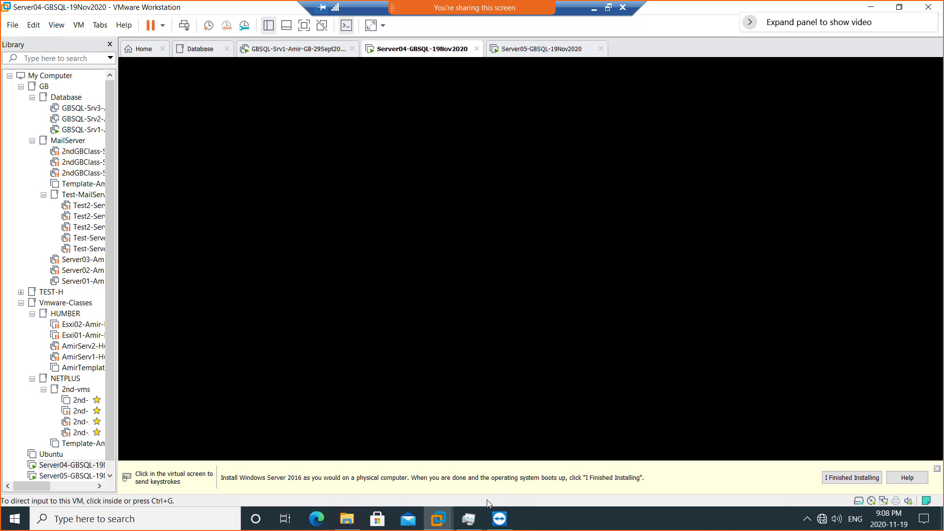
pyautogui.click(469, 521)
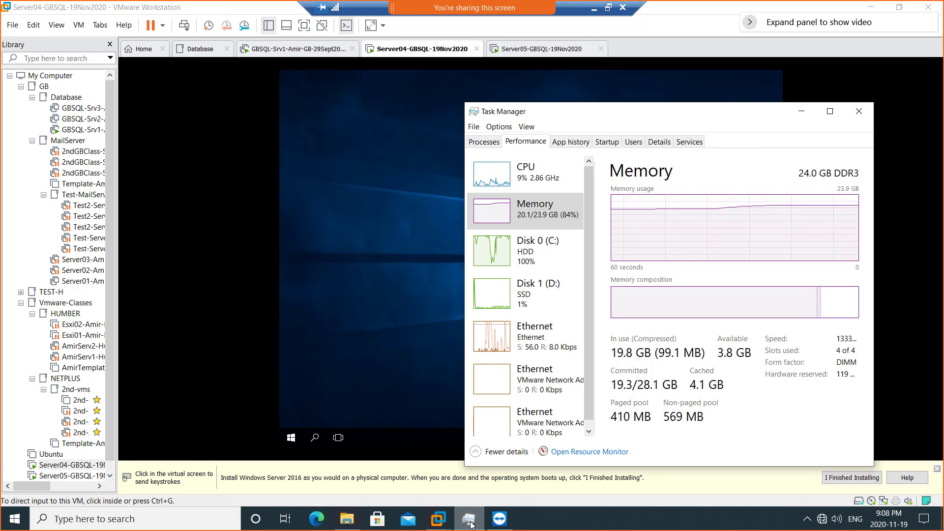
pyautogui.click(470, 524)
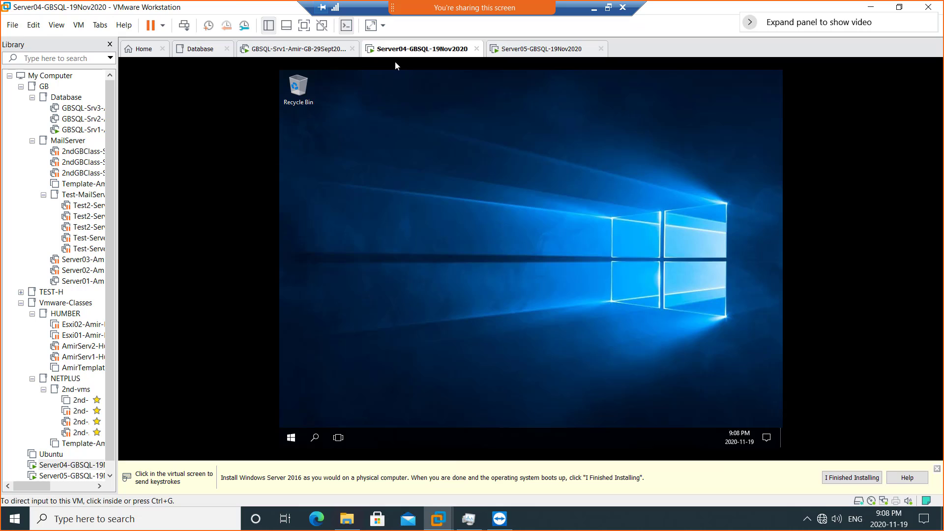
pyautogui.click(549, 51)
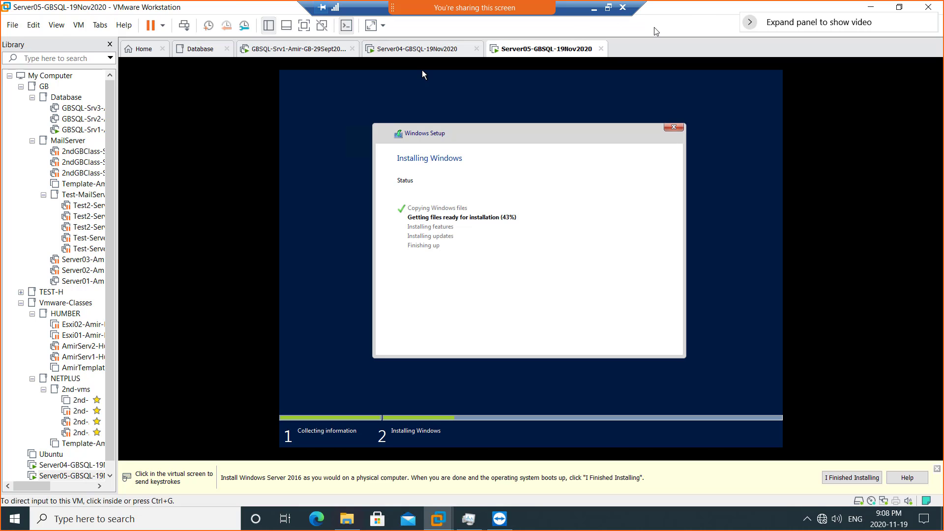
# - Move the VMware window aside to reveal the Paint diagram
pyautogui.moveTo(674, 13); pyautogui.dragTo(447, 74)
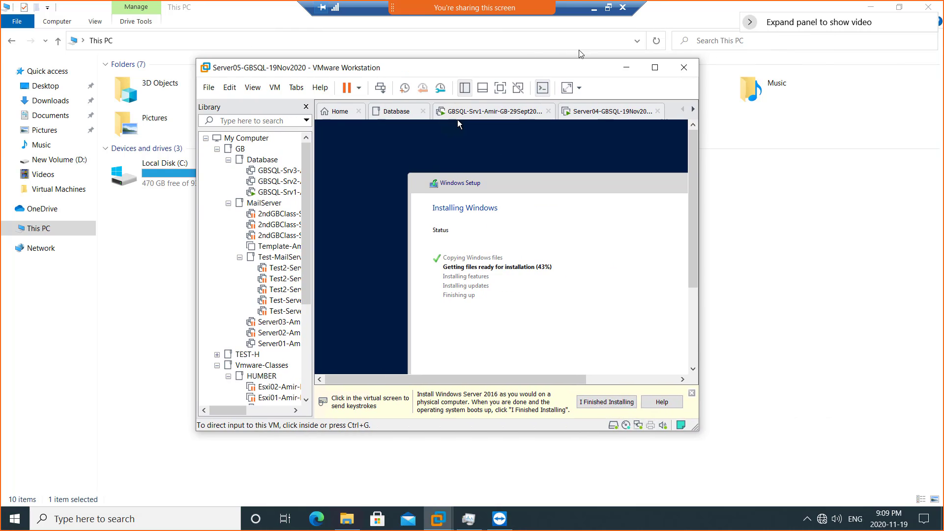
pyautogui.click(655, 69)
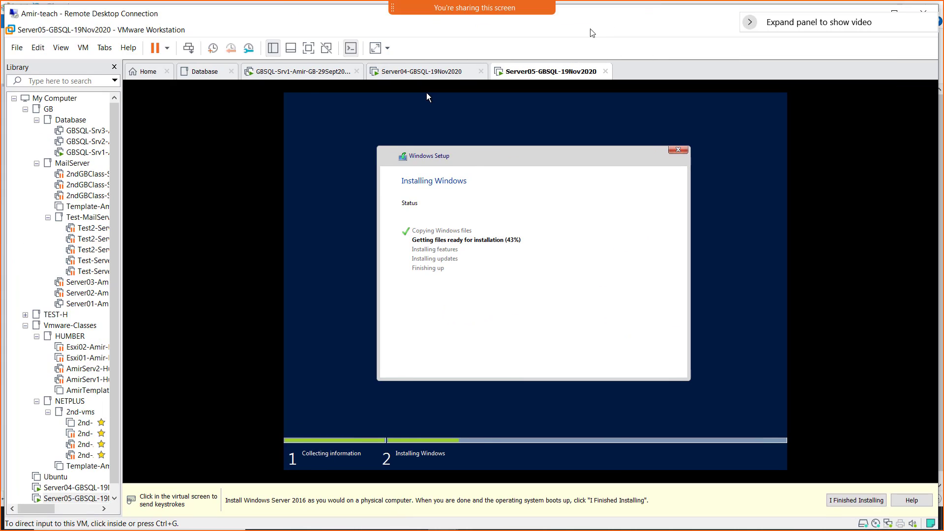
pyautogui.moveTo(579, 14)
pyautogui.mouseDown()
pyautogui.moveTo(943, 36)
pyautogui.moveTo(943, 50)
pyautogui.mouseUp()
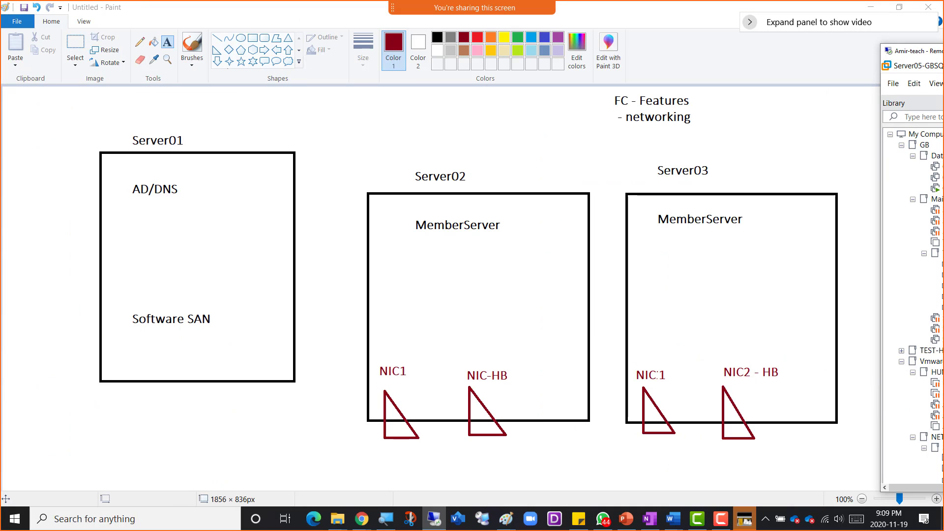
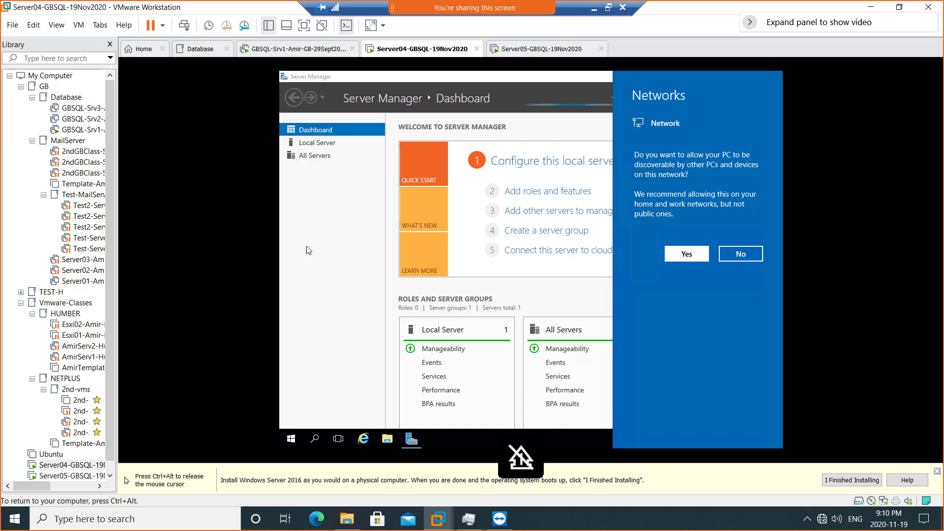
# - Close Server04's Networks discovery flyout to reveal the Server Manager Dashboard
pyautogui.click(328, 242)
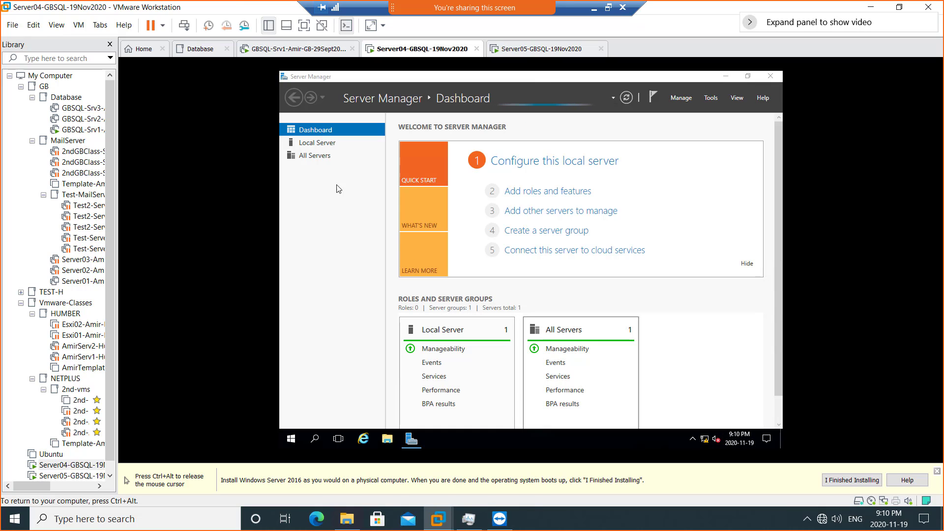
# - Enter Server04 as the new computer name in the Computer Name/Domain Changes dialog
pyautogui.click(323, 144)
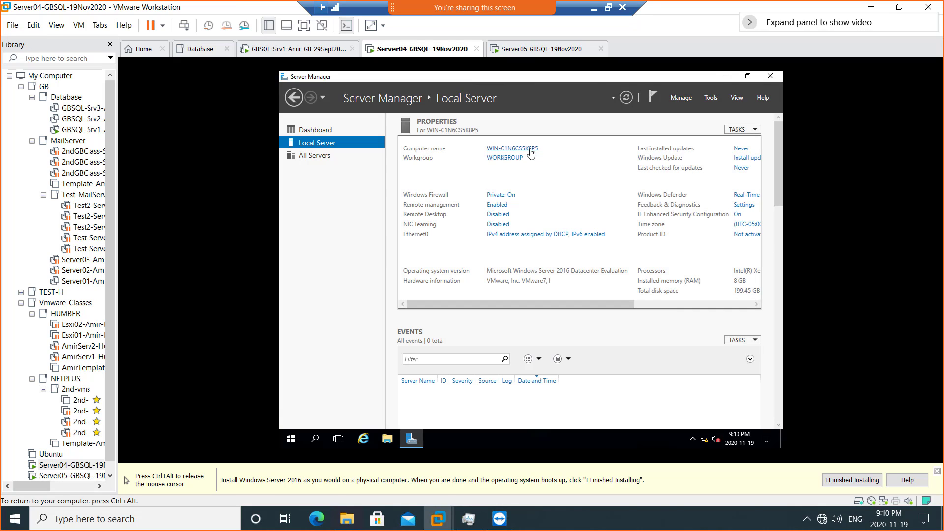
pyautogui.click(530, 149)
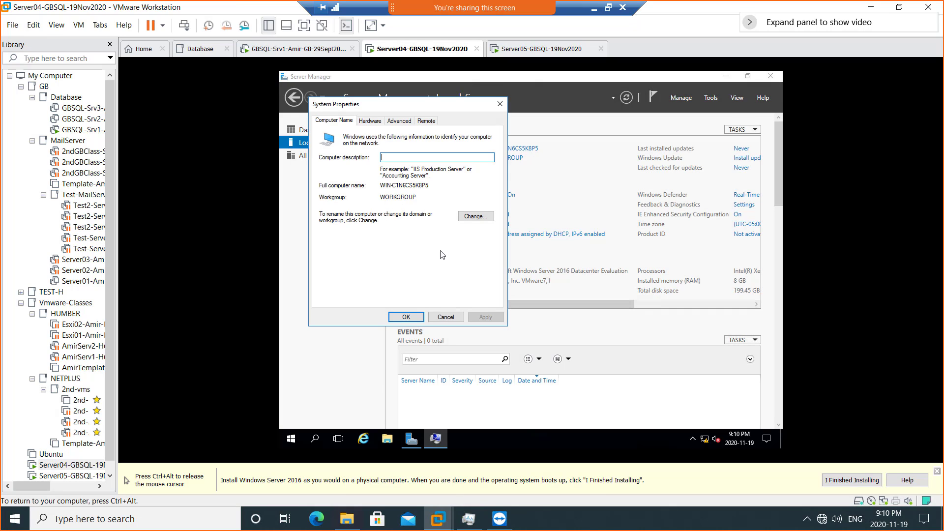
pyautogui.click(475, 216)
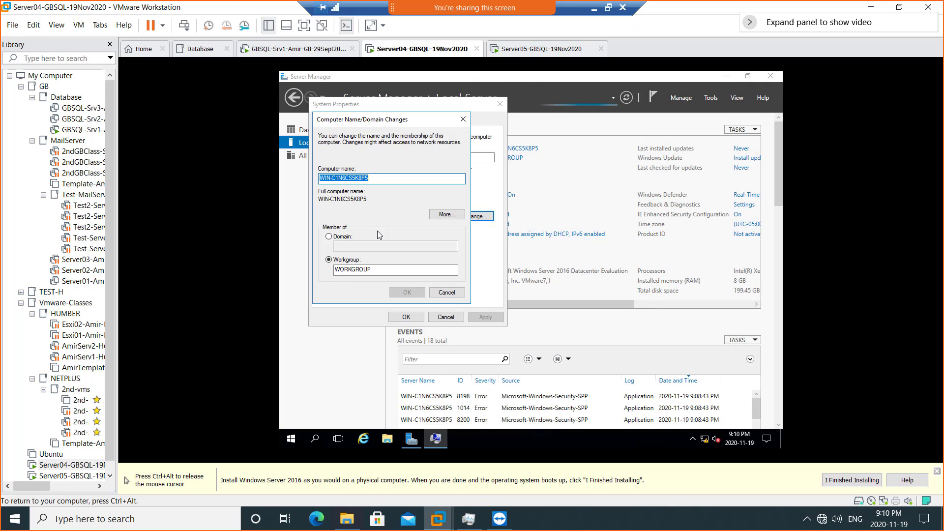
pyautogui.write('Server04')
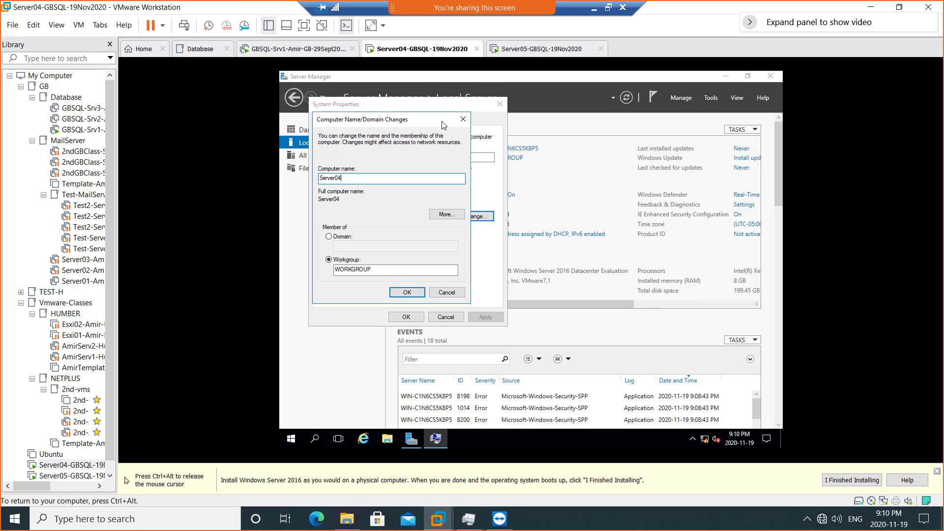
# - Minimize Server Manager and release input from the Server04 VM
pyautogui.click(727, 76)
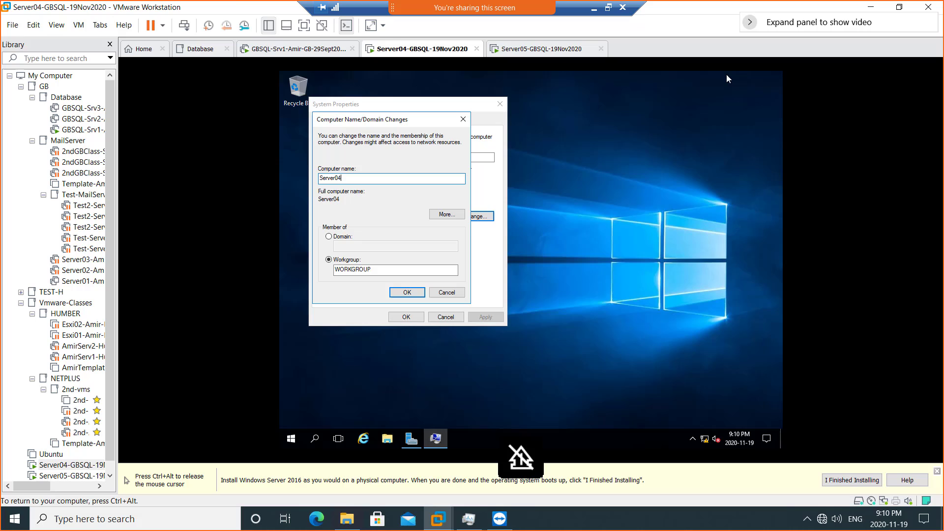
pyautogui.rightClick(633, 198)
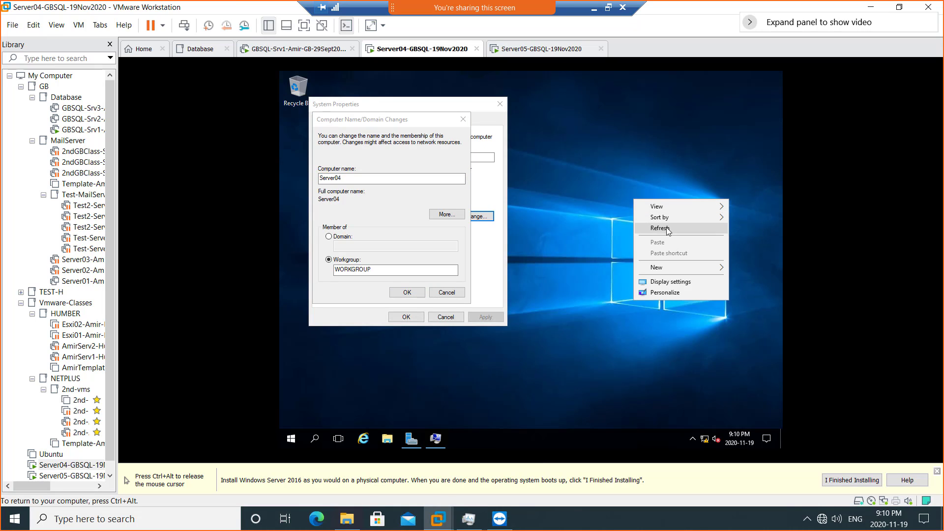
pyautogui.hotkey('ctrl', 'alt')
# - Switch Server04's network adapter to Bridged networking in its VM Settings
pyautogui.rightClick(409, 48)
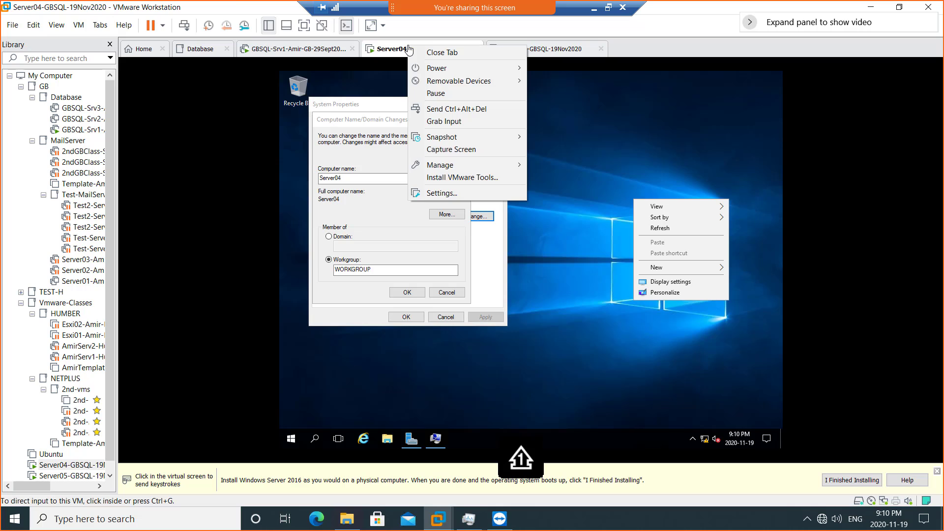
pyautogui.click(462, 190)
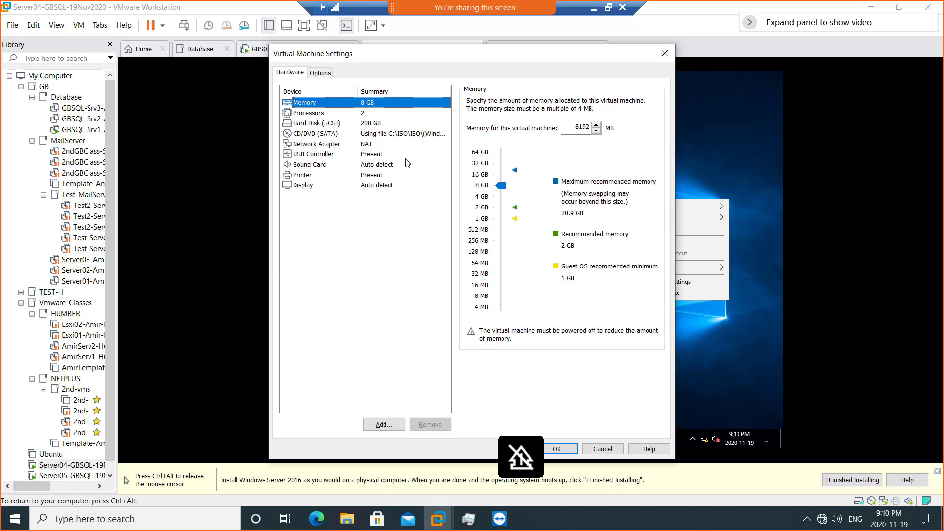
pyautogui.click(378, 146)
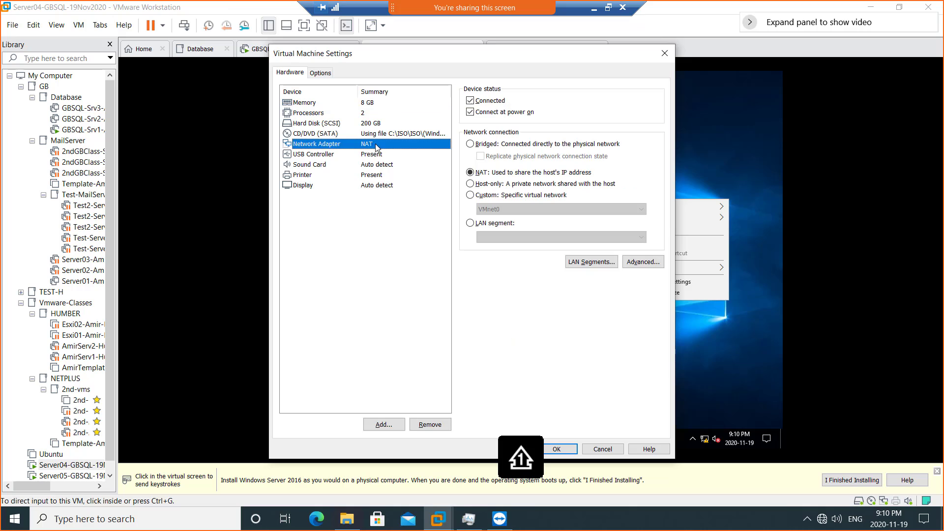
pyautogui.click(470, 145)
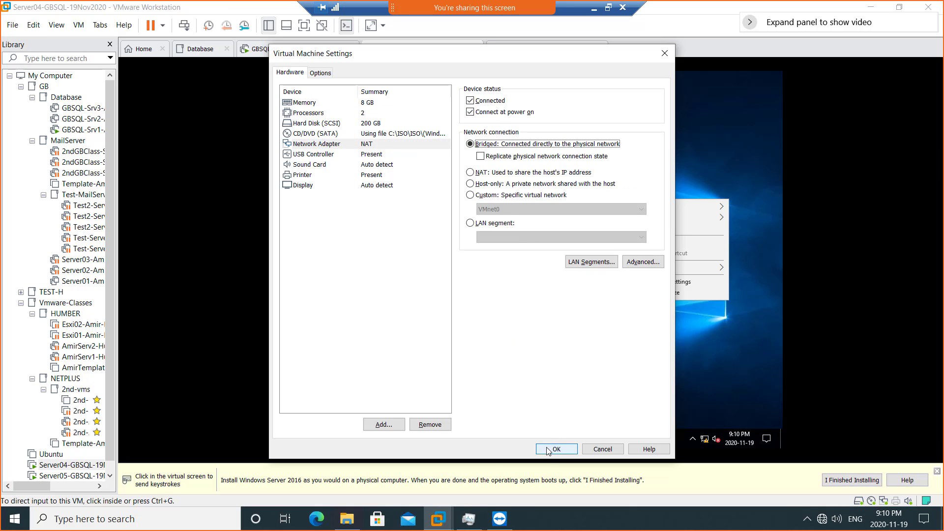
pyautogui.click(548, 450)
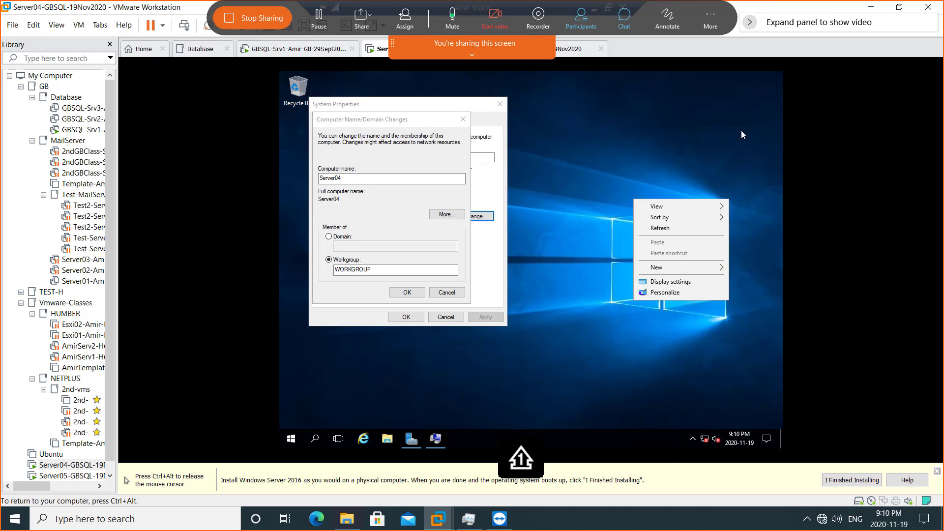
# - After checking Server05, connect Server04's adapter to the custom network VMnet15 instead
pyautogui.click(552, 45)
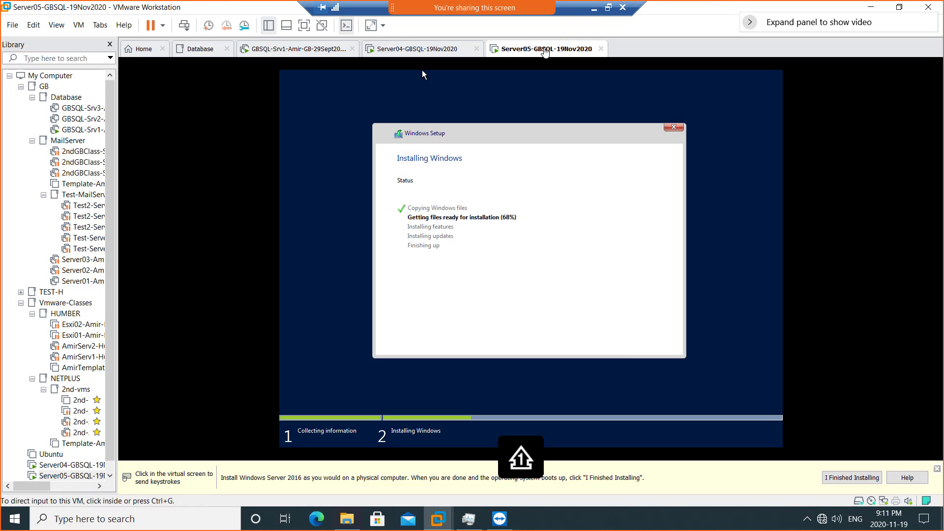
pyautogui.click(445, 51)
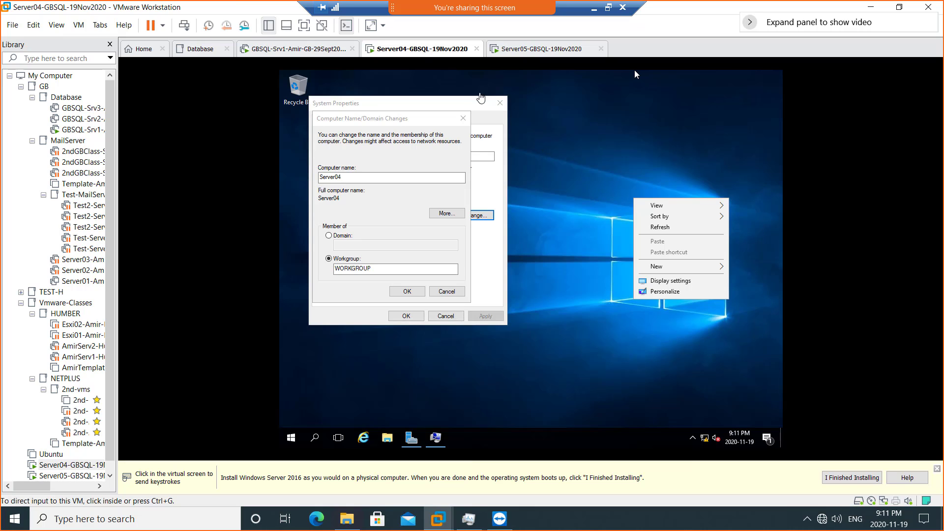
pyautogui.rightClick(419, 53)
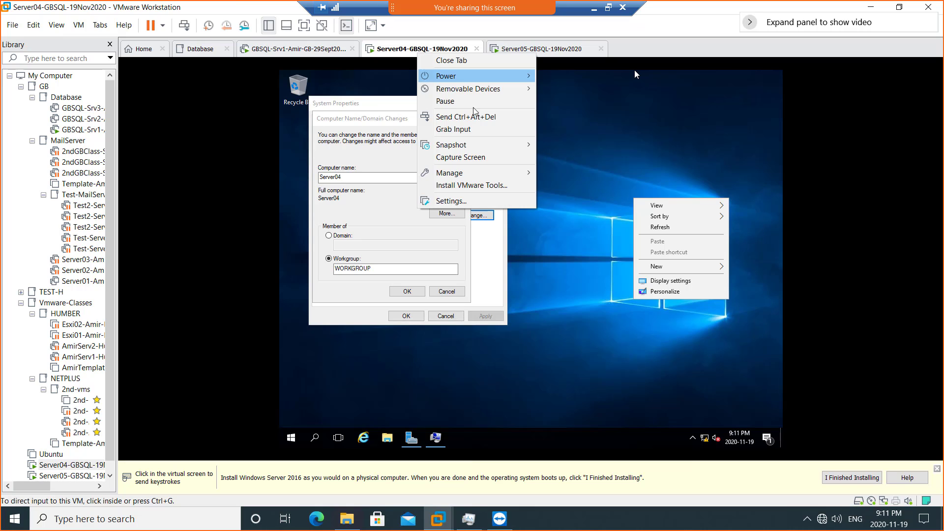
pyautogui.click(487, 201)
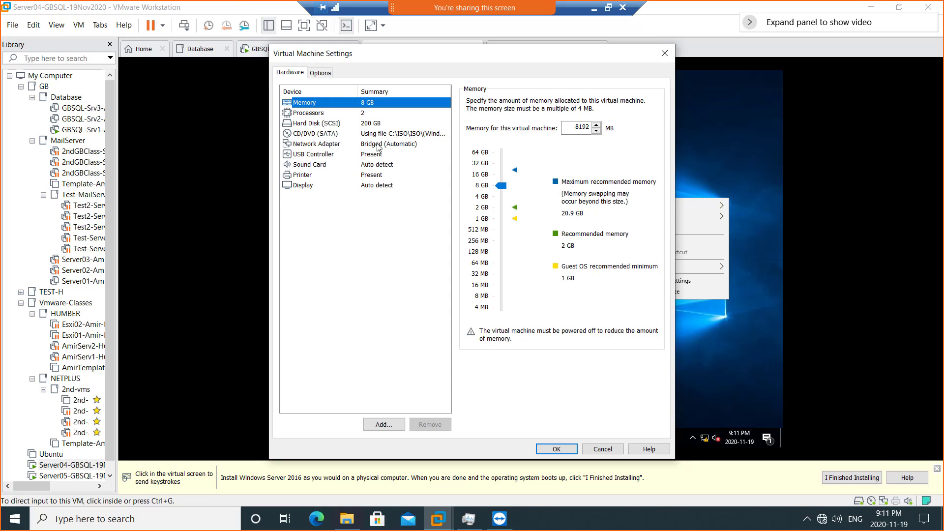
pyautogui.click(378, 144)
pyautogui.click(471, 195)
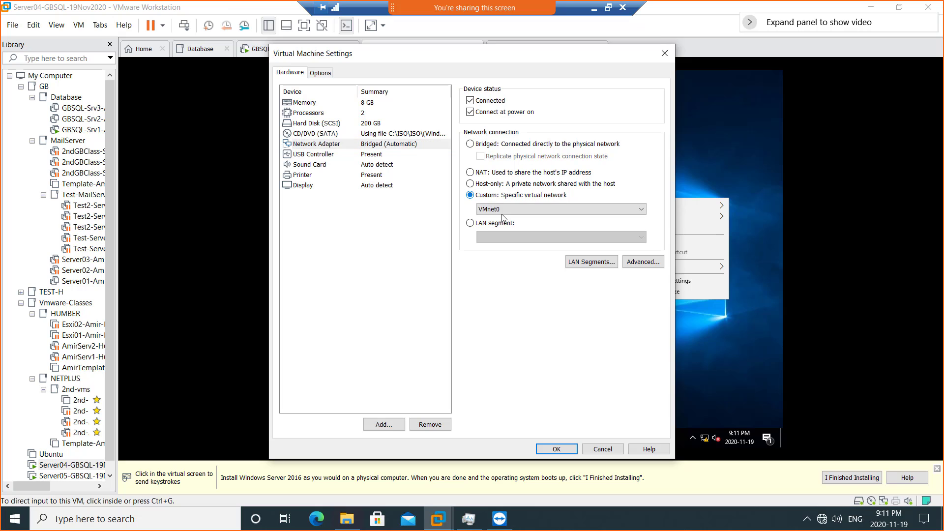
pyautogui.click(502, 211)
pyautogui.click(521, 337)
pyautogui.click(556, 449)
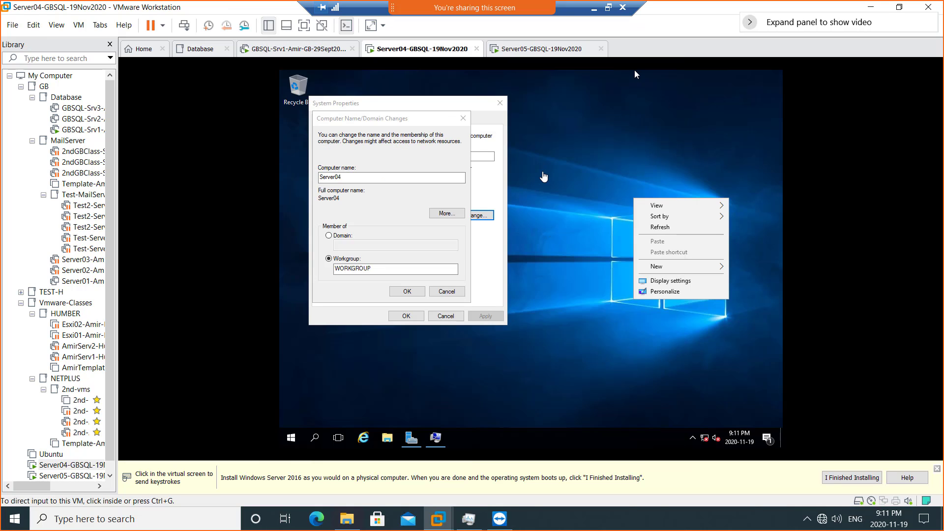
# - Open Server04's Ethernet0 adapter properties from the Network and Sharing Center
pyautogui.click(559, 195)
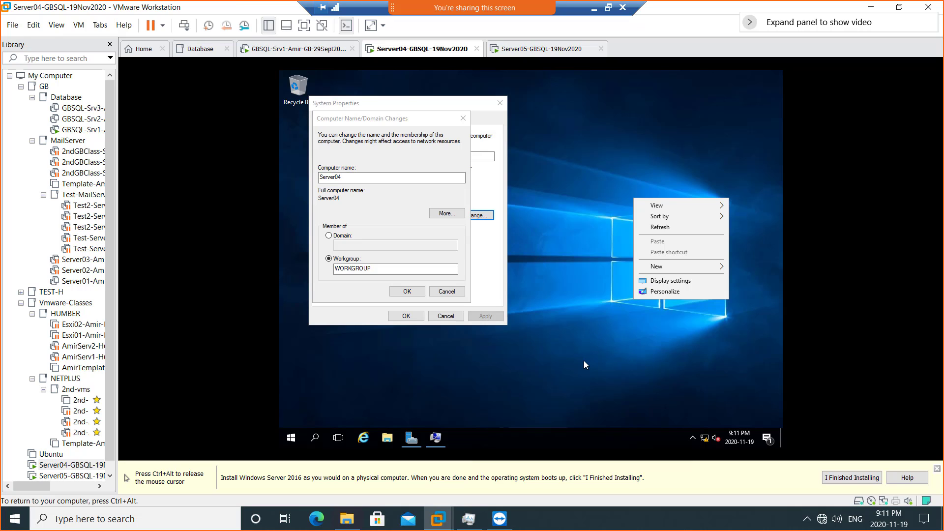
pyautogui.rightClick(705, 438)
pyautogui.click(707, 432)
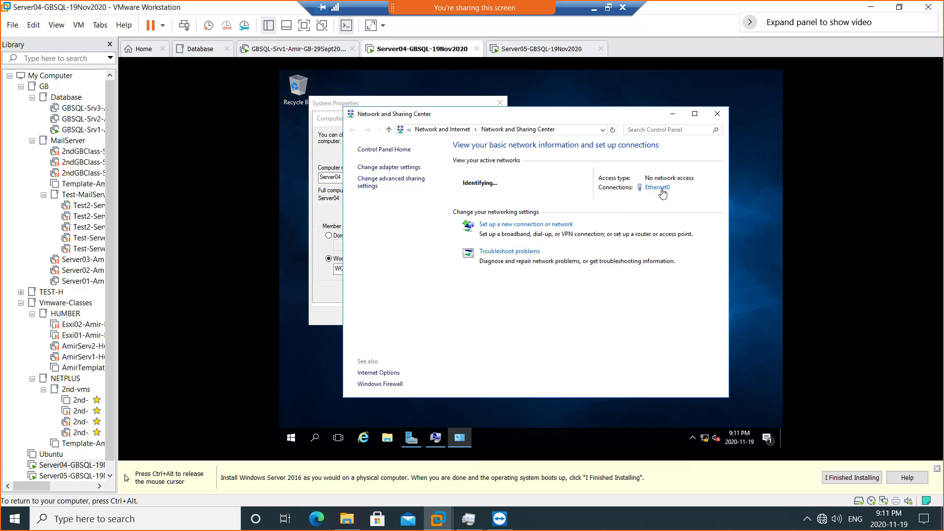
pyautogui.click(661, 188)
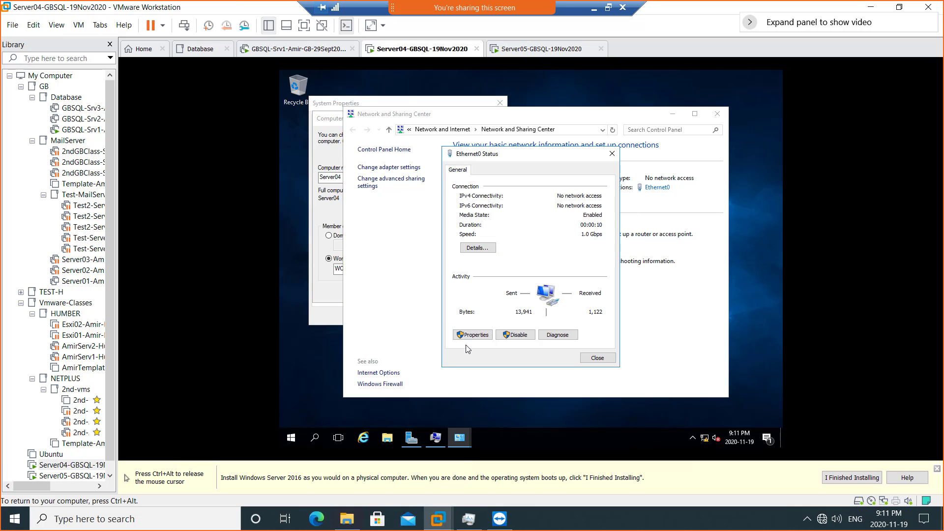
pyautogui.click(473, 334)
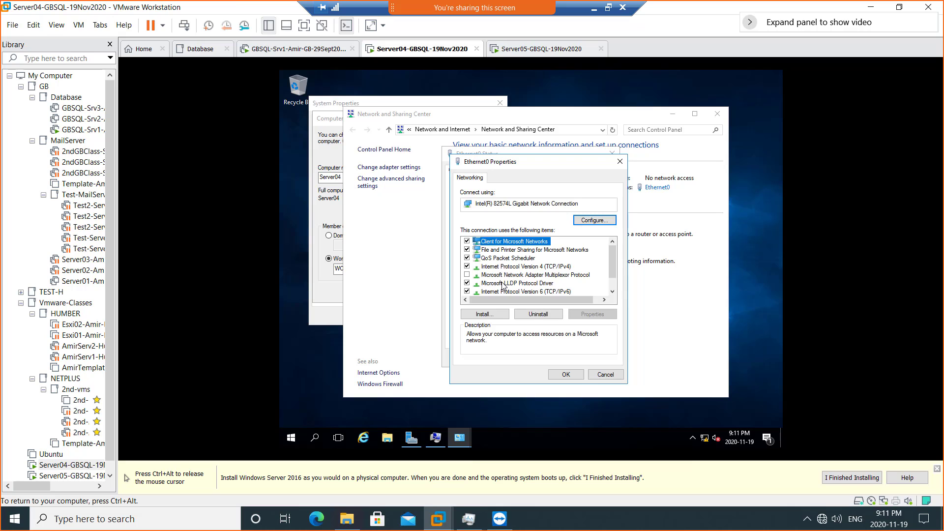
# - Set static IPv4 192.168.200.4, mask 255.255.255.0, DNS 192.168.200.1, then go to Server01
pyautogui.doubleClick(550, 267)
pyautogui.click(496, 270)
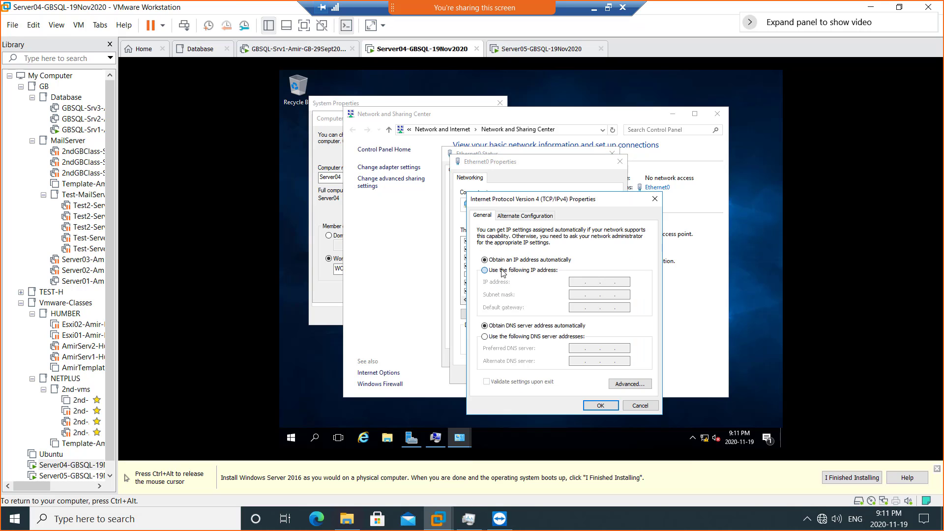
pyautogui.click(574, 283)
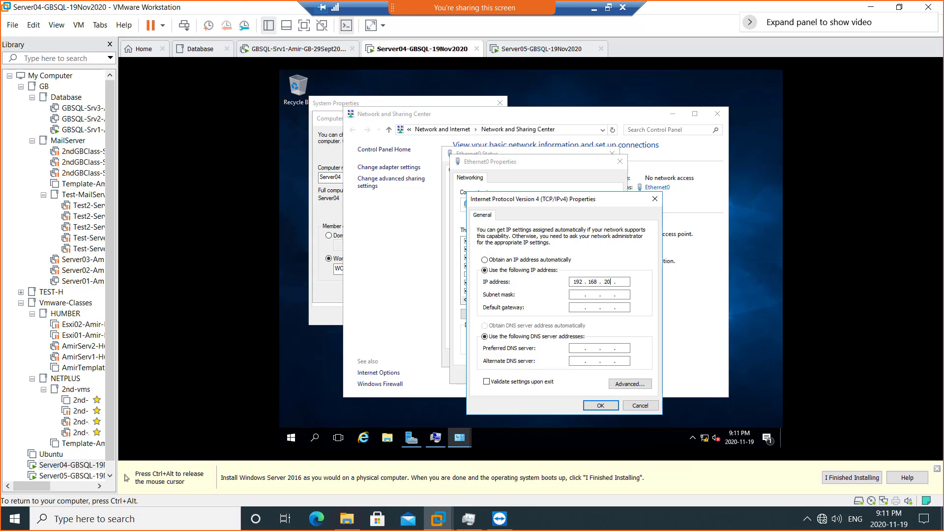
pyautogui.press('Tab')
pyautogui.press('Tab')
pyautogui.press('Tab')
pyautogui.press('Tab')
pyautogui.hotkey('shift', 'Tab')
pyautogui.hotkey('shift', 'Tab')
pyautogui.press('Right')
pyautogui.click(600, 408)
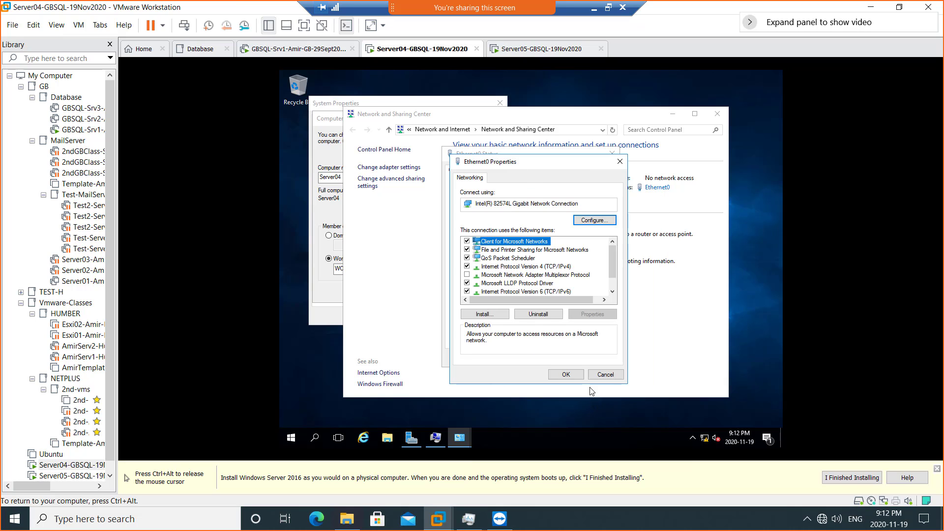
pyautogui.click(566, 374)
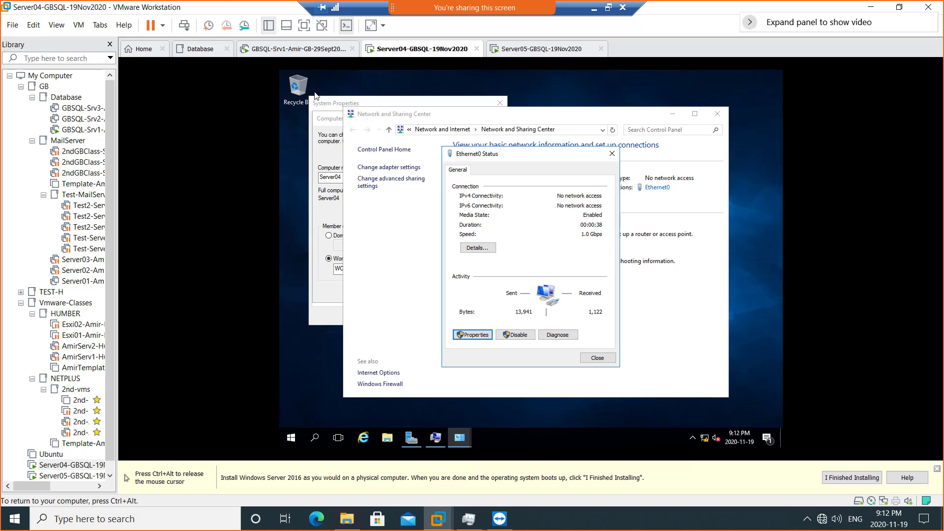
pyautogui.click(286, 52)
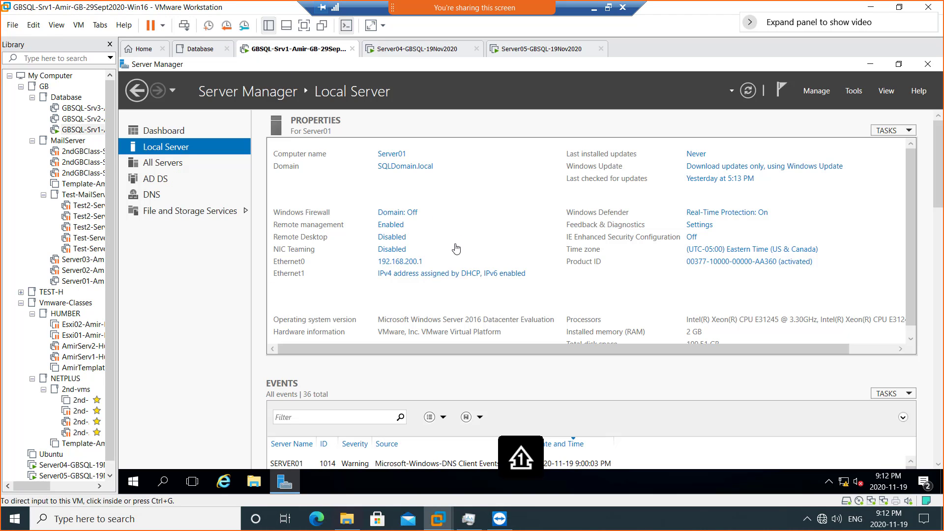
# - Review Server01's Ethernet0 connection details, then close its status window
pyautogui.click(419, 264)
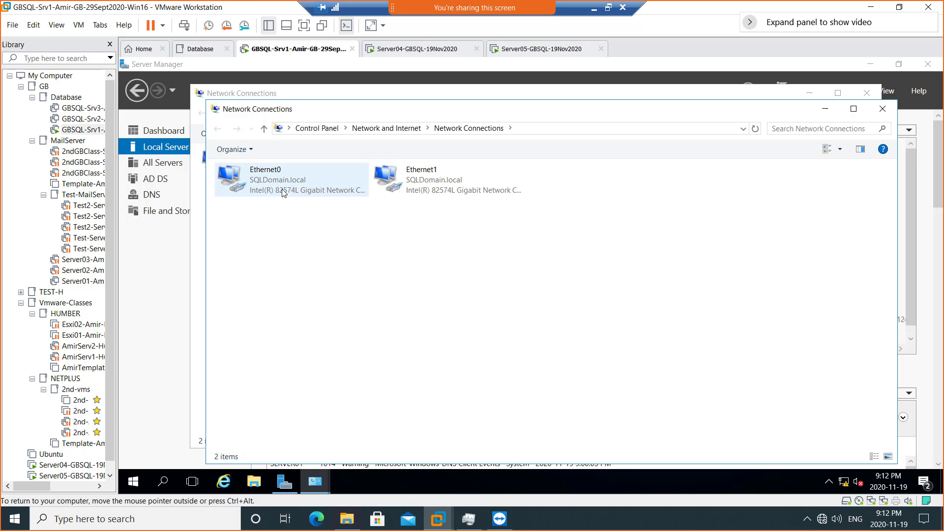
pyautogui.doubleClick(284, 192)
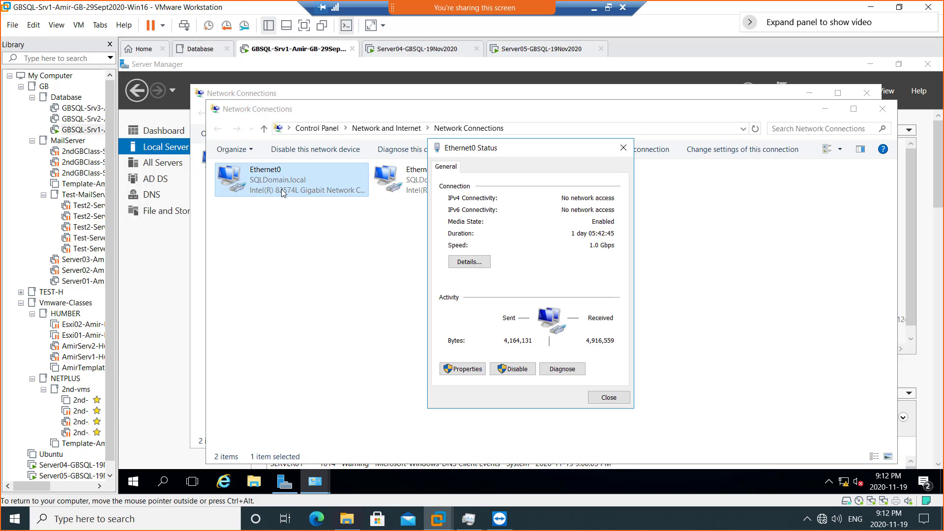
pyautogui.click(468, 263)
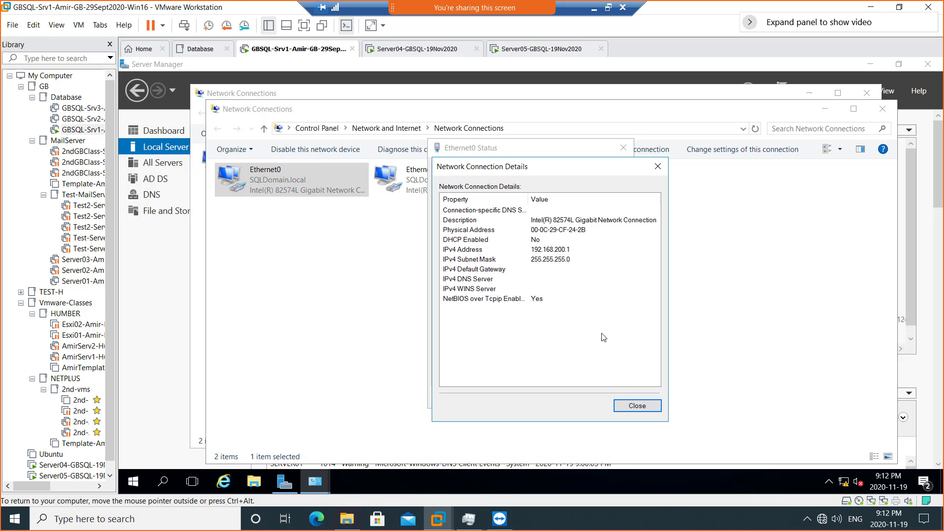
pyautogui.click(636, 405)
pyautogui.click(666, 395)
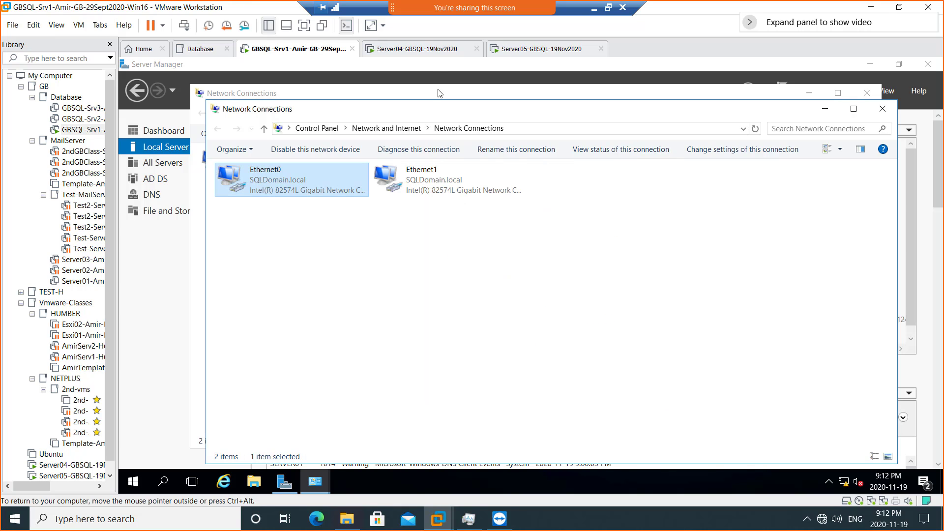
# - Close Server04's Ethernet0 Status and Network and Sharing Center windows
pyautogui.click(419, 54)
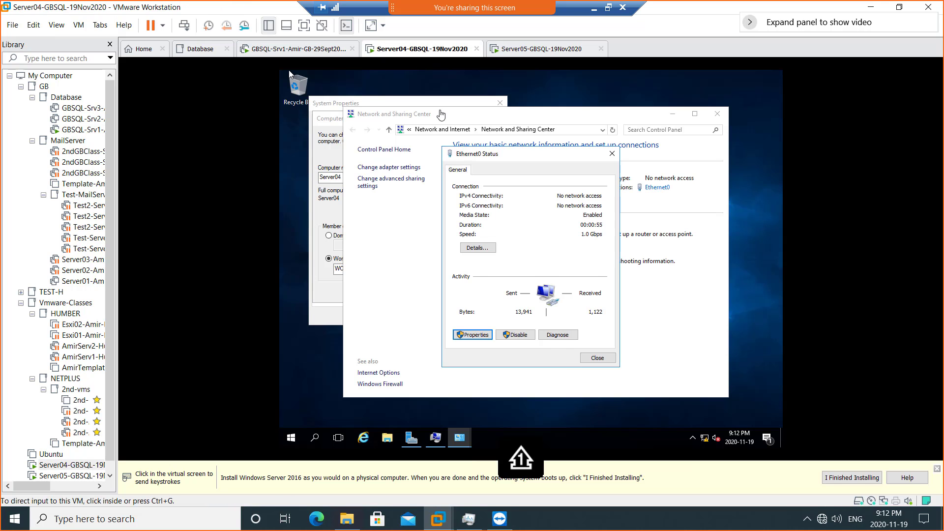
pyautogui.click(598, 358)
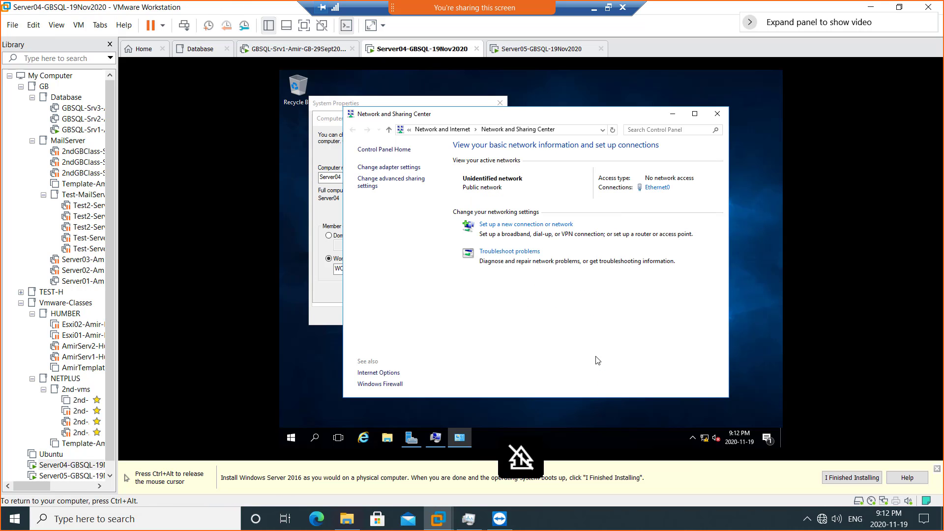
pyautogui.click(719, 114)
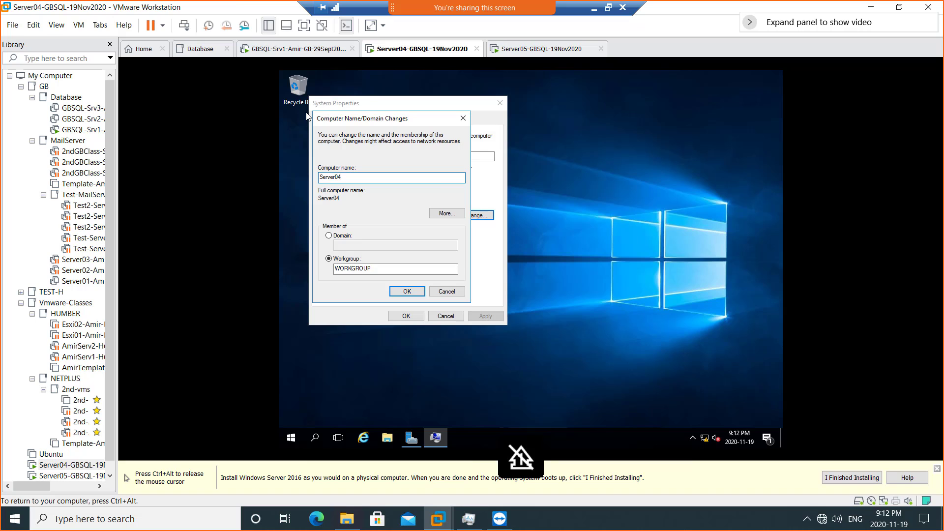
pyautogui.rightClick(291, 439)
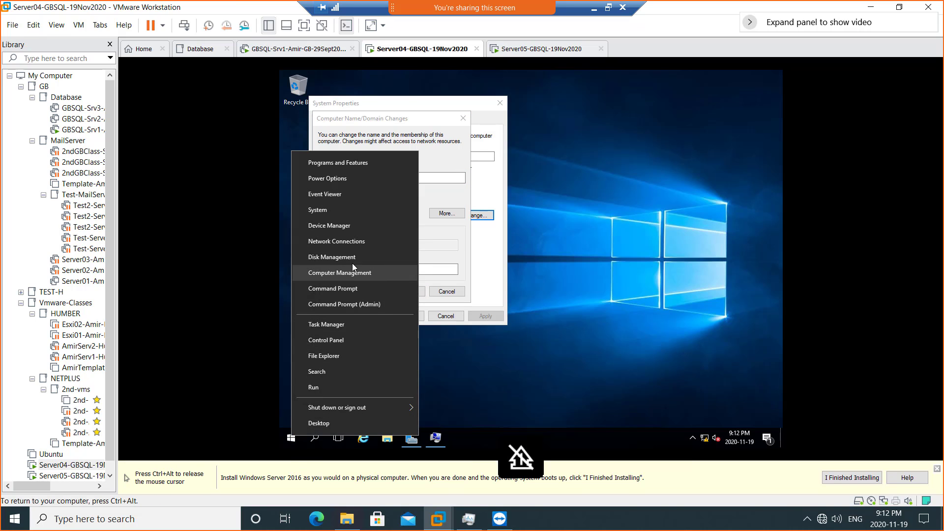
# - Inspect GBSQL-Srv1's virtual machine settings, then return to Server04
pyautogui.click(284, 49)
pyautogui.rightClick(283, 49)
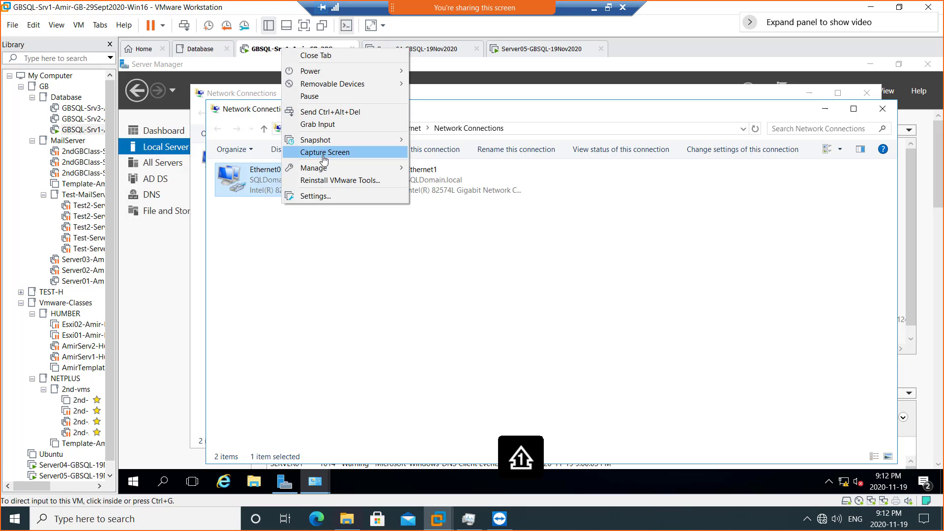
pyautogui.click(330, 196)
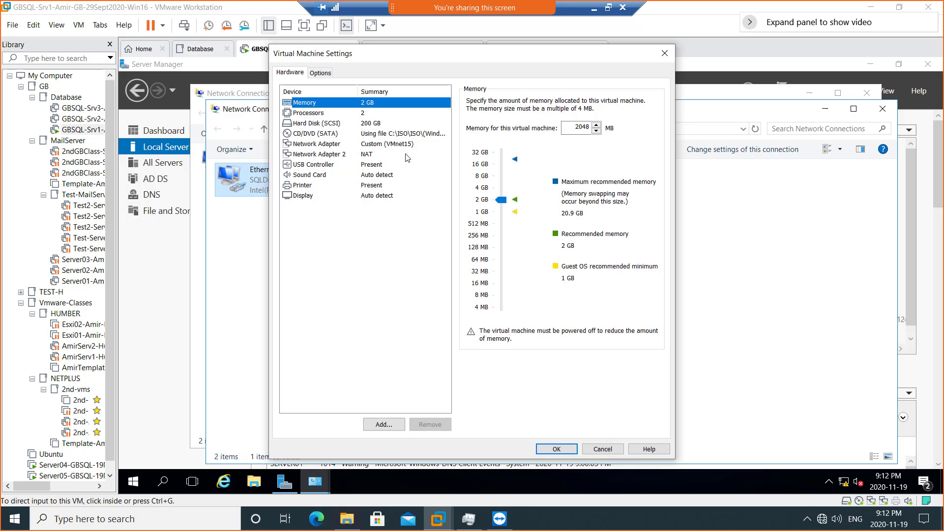
pyautogui.click(602, 449)
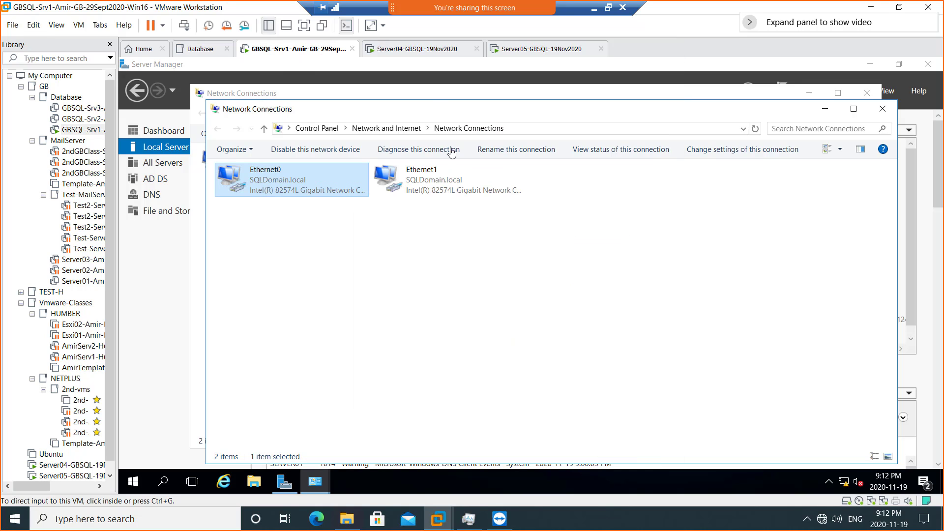
pyautogui.click(421, 51)
pyautogui.rightClick(421, 52)
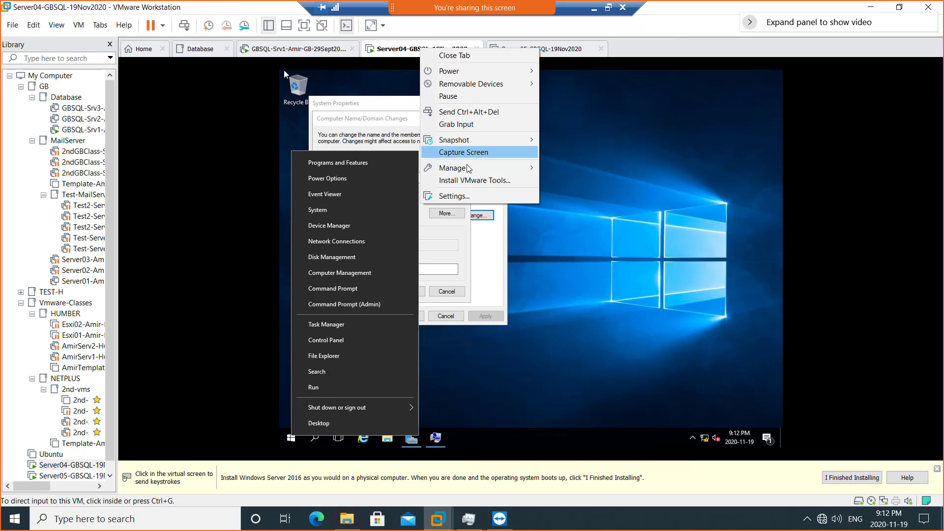
# - Confirm Server04's network adapter is on VMnet15 in its VM Settings
pyautogui.click(481, 197)
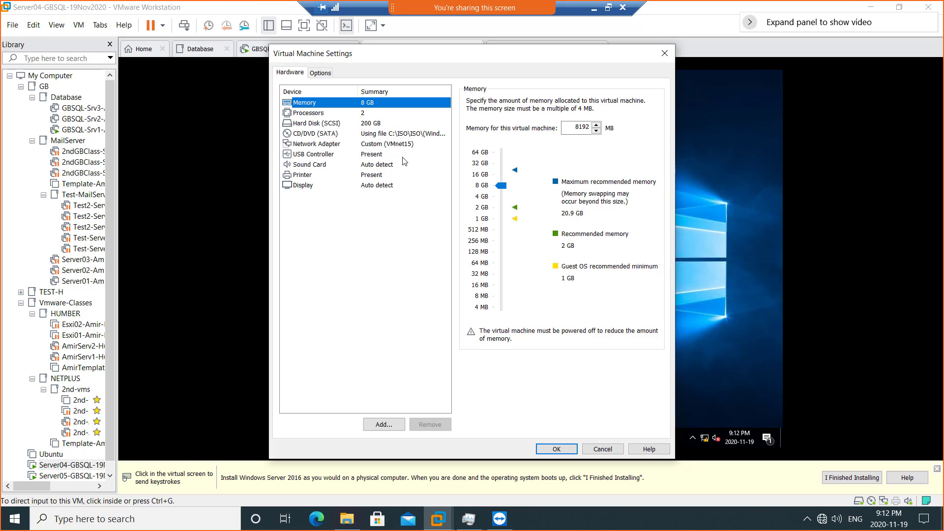
pyautogui.click(403, 145)
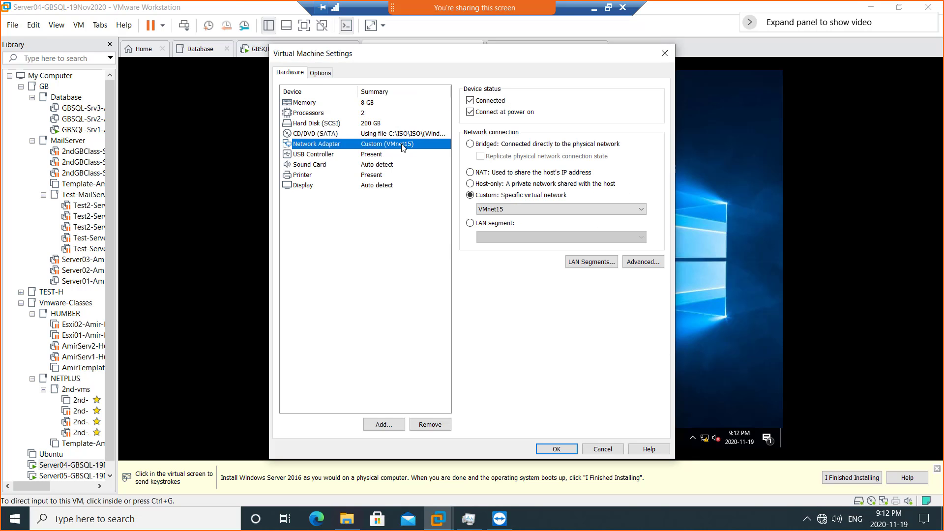
pyautogui.click(564, 449)
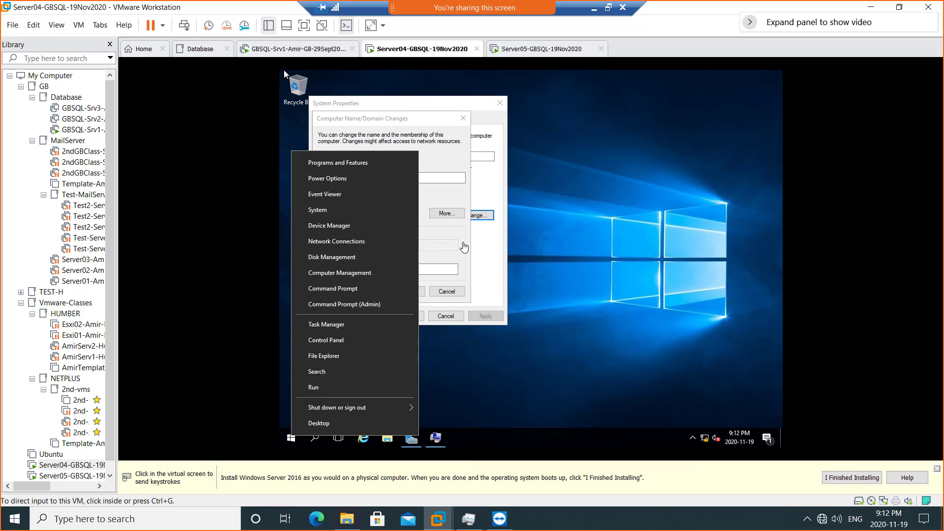
pyautogui.click(285, 69)
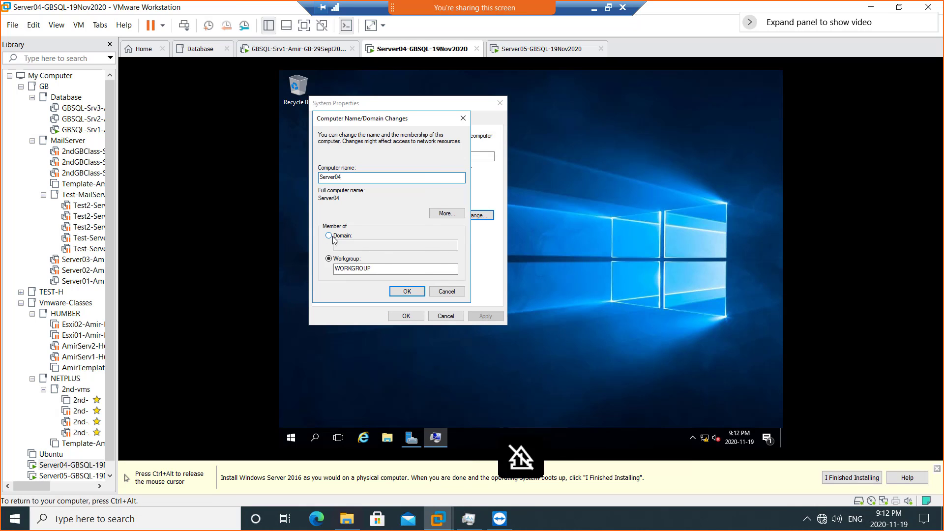
# - Join Server04 to domain SQLdomain.local using the domain administrator credentials
pyautogui.click(338, 236)
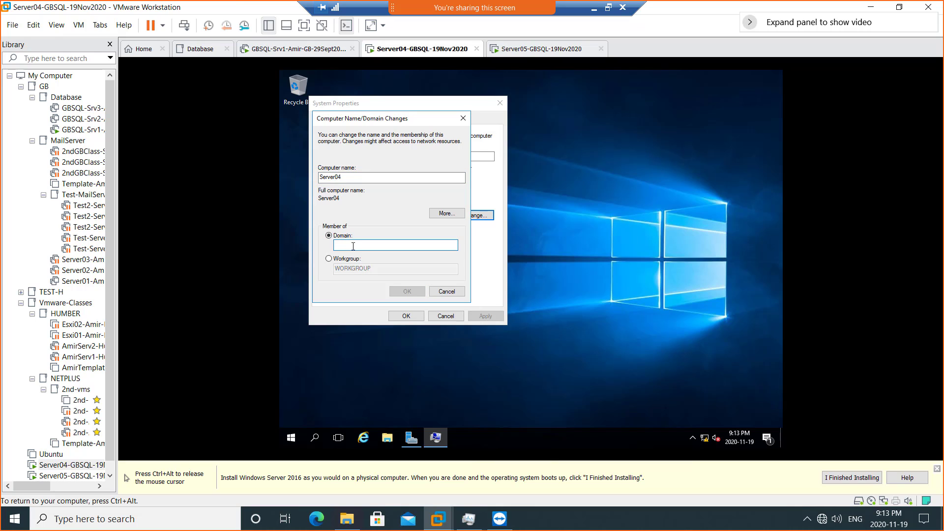
pyautogui.write('SQldomain.local')
pyautogui.press('Return')
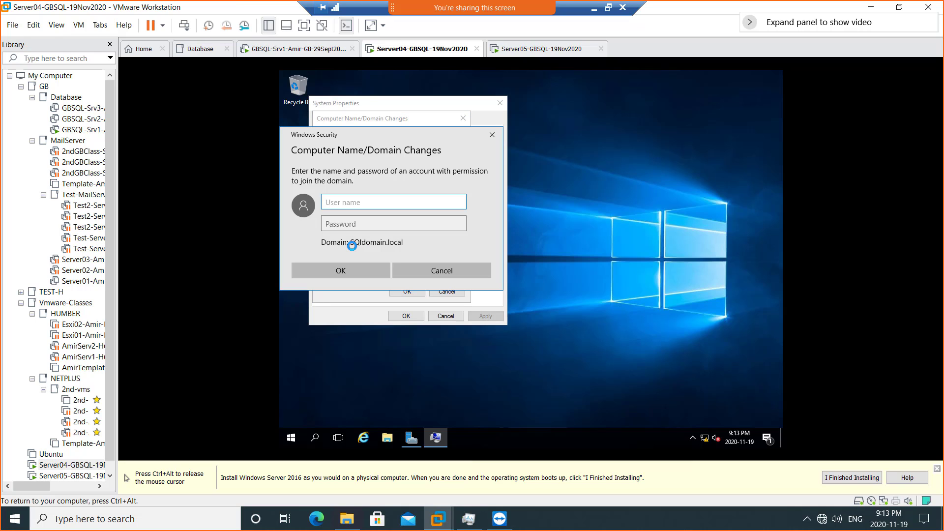
pyautogui.write('amersqladmin')
pyautogui.press('Tab')
pyautogui.write('P')
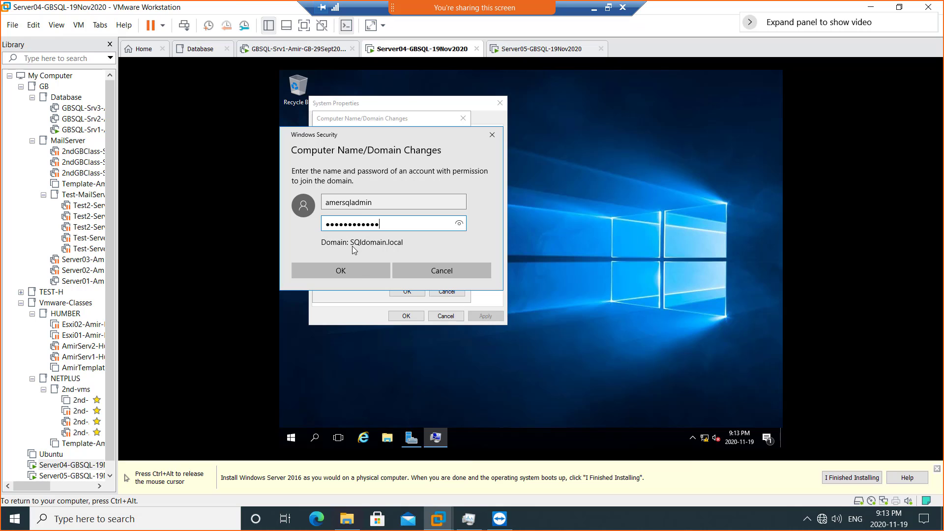
pyautogui.click(358, 270)
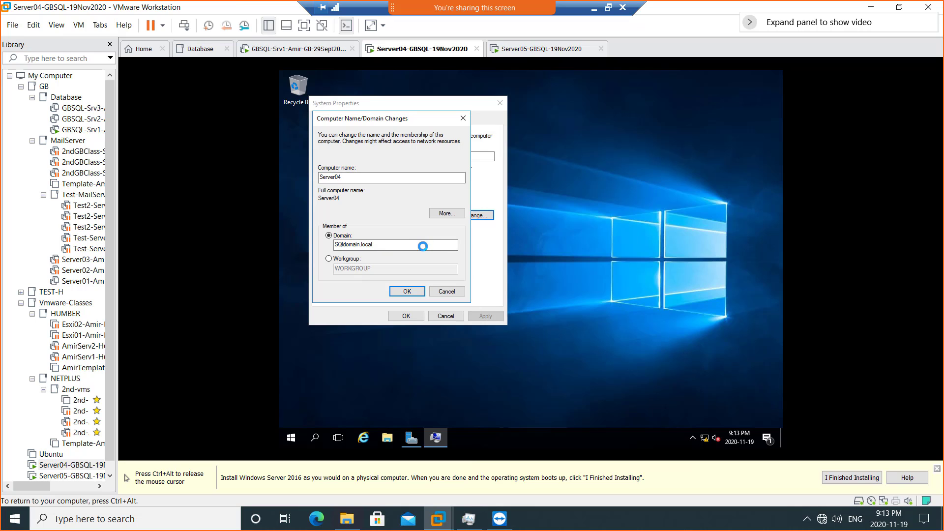
# - Accept the domain welcome and restart-required notices and close System Properties
pyautogui.hotkey('ctrl', 'alt')
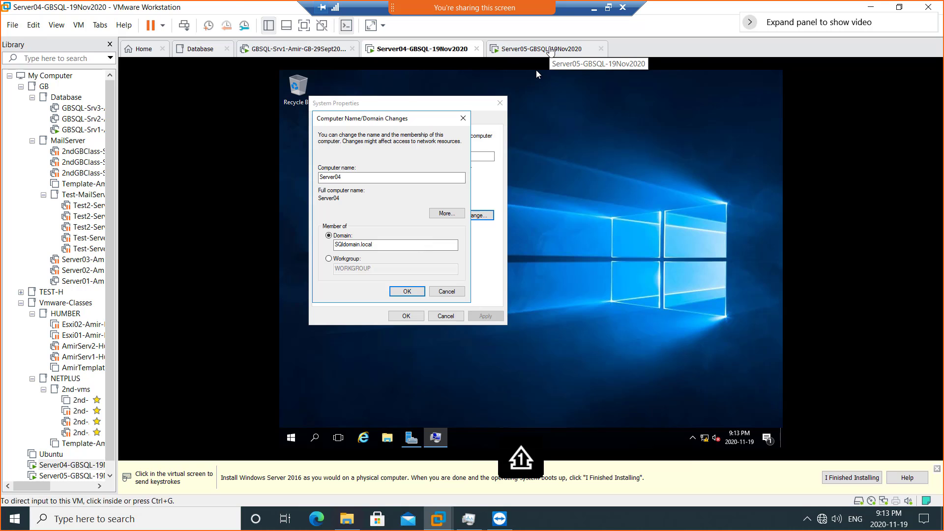
pyautogui.click(550, 49)
pyautogui.click(420, 51)
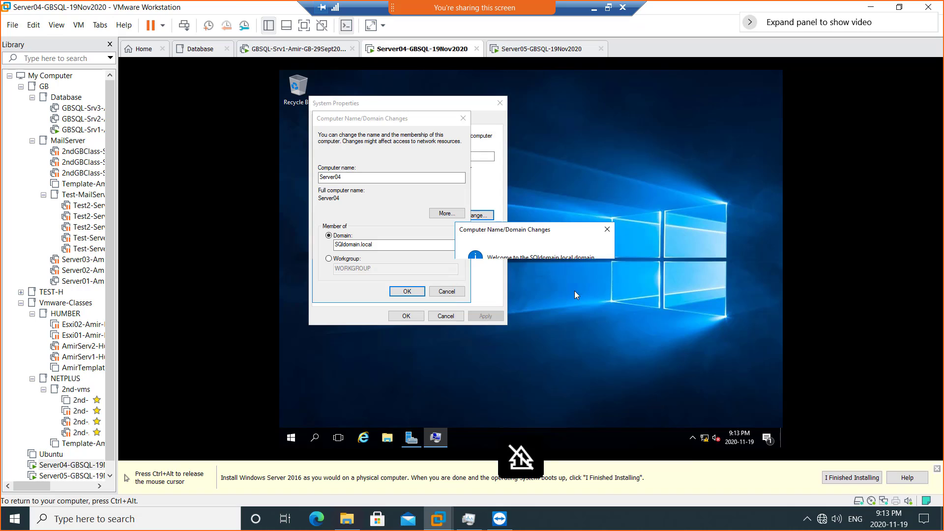
pyautogui.click(574, 291)
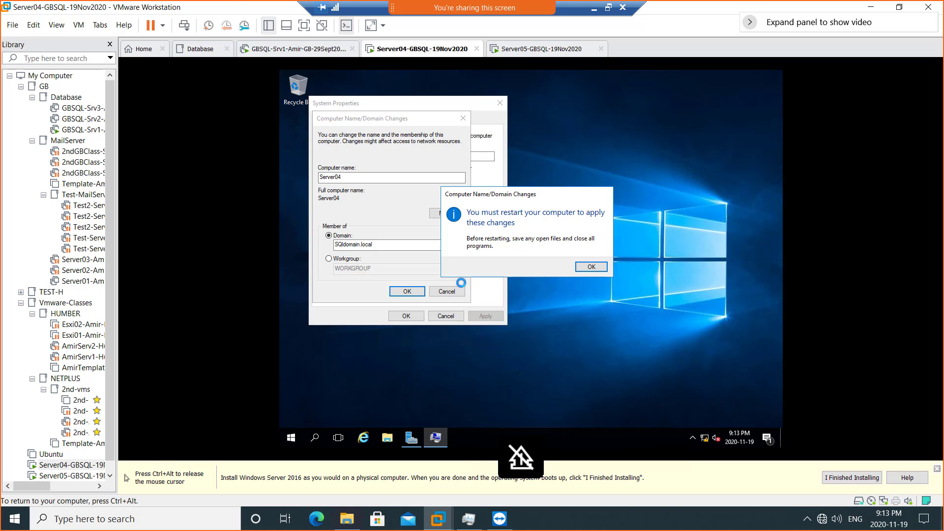
pyautogui.click(593, 271)
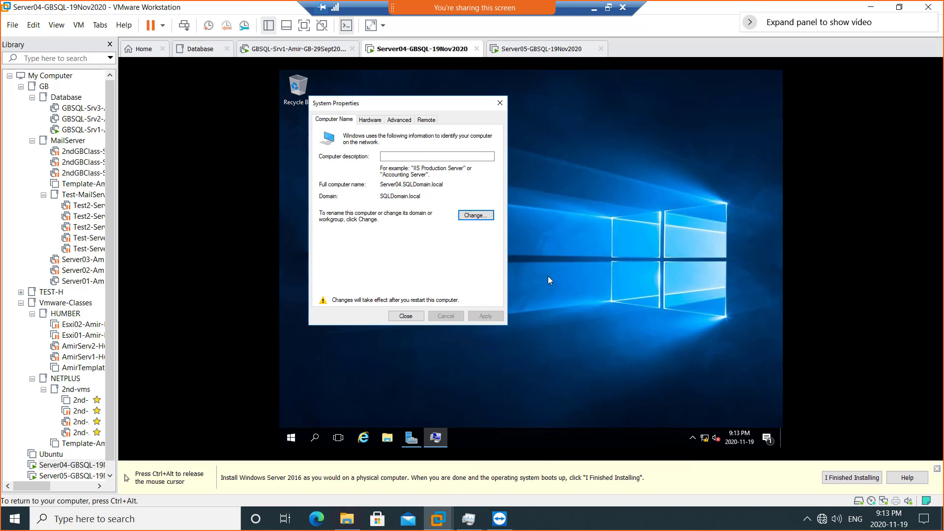
pyautogui.click(405, 316)
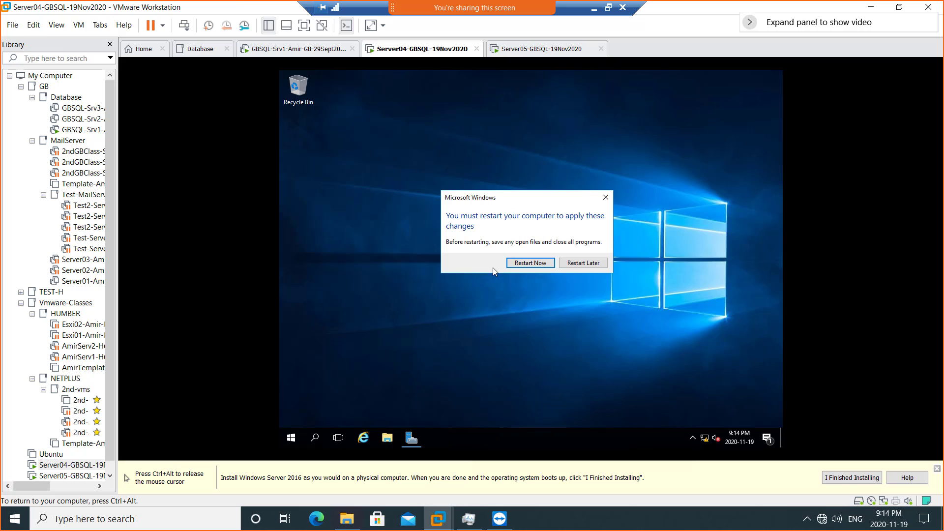
# - Restart Server04, then set Server05's Administrator password to finish its initial setup
pyautogui.click(524, 263)
pyautogui.click(536, 49)
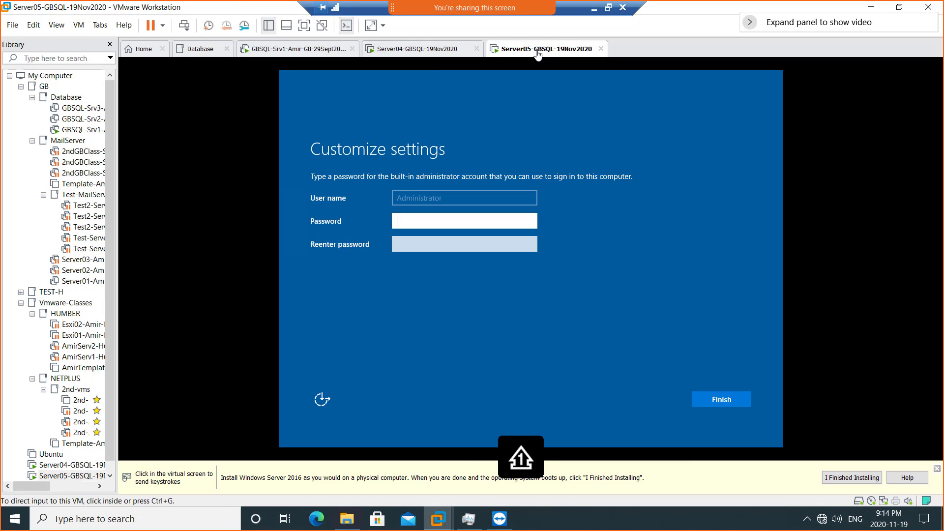
pyautogui.click(443, 219)
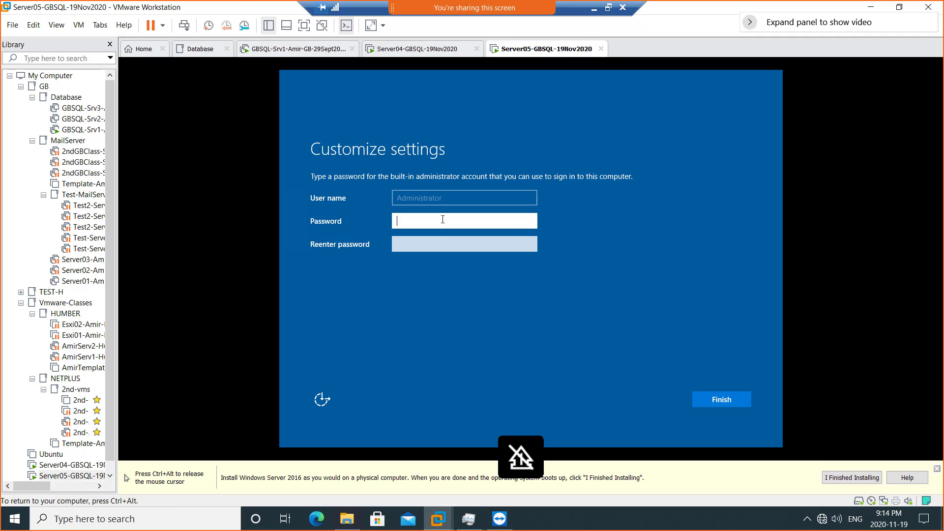
pyautogui.write('Password01')
pyautogui.press('Tab')
pyautogui.write('P')
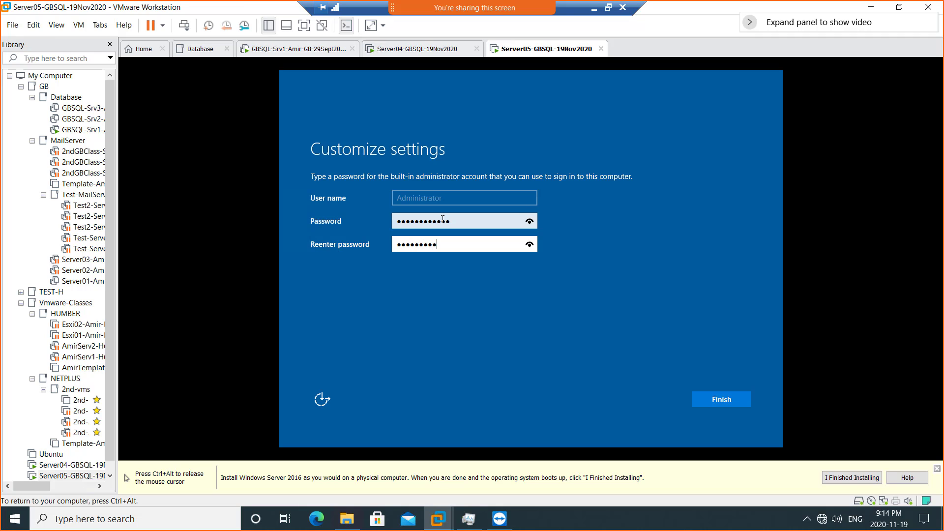
pyautogui.click(706, 401)
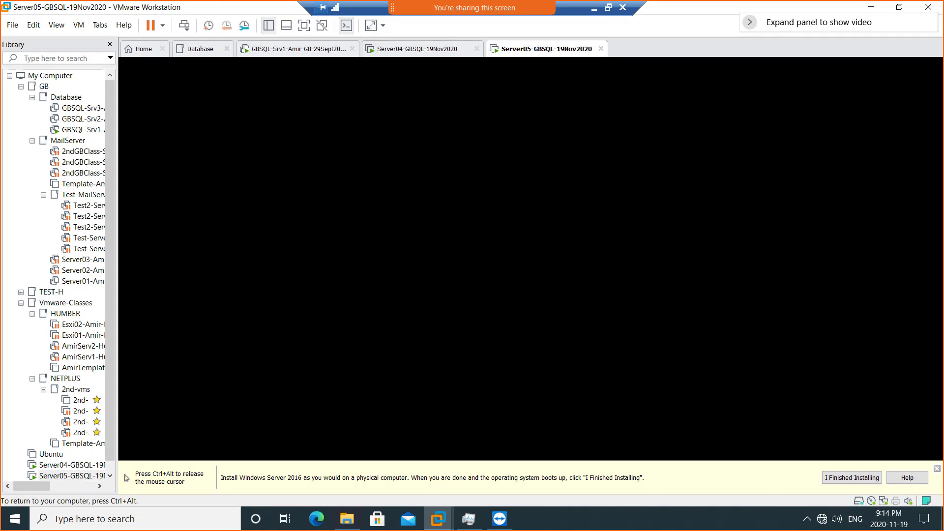
# - Sign in to Server05 as Administrator and allow it to be discoverable on the network
pyautogui.hotkey('ctrl', 'alt')
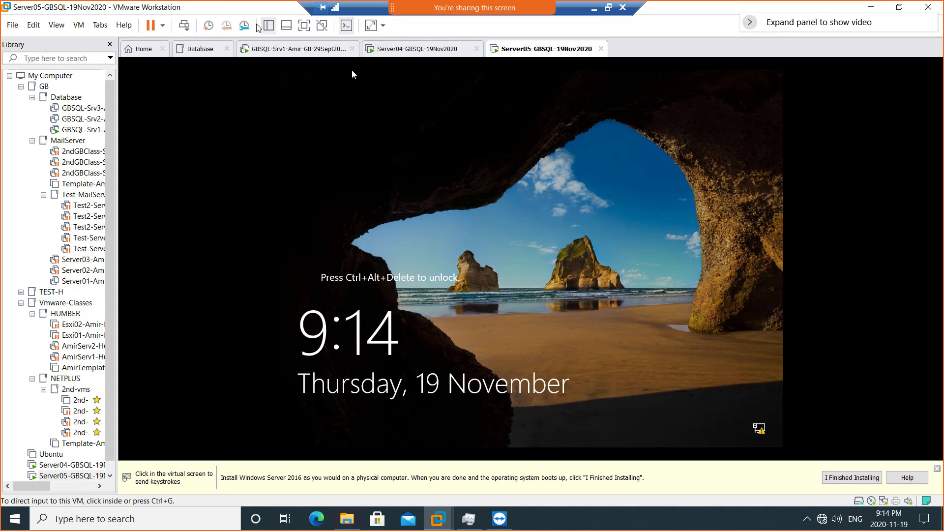
pyautogui.click(184, 25)
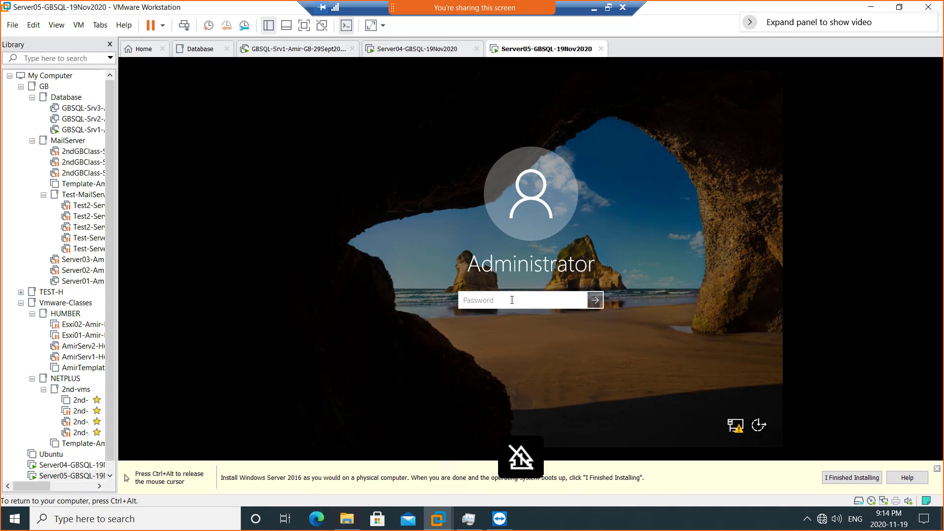
pyautogui.write('•••••••••')
pyautogui.press('Return')
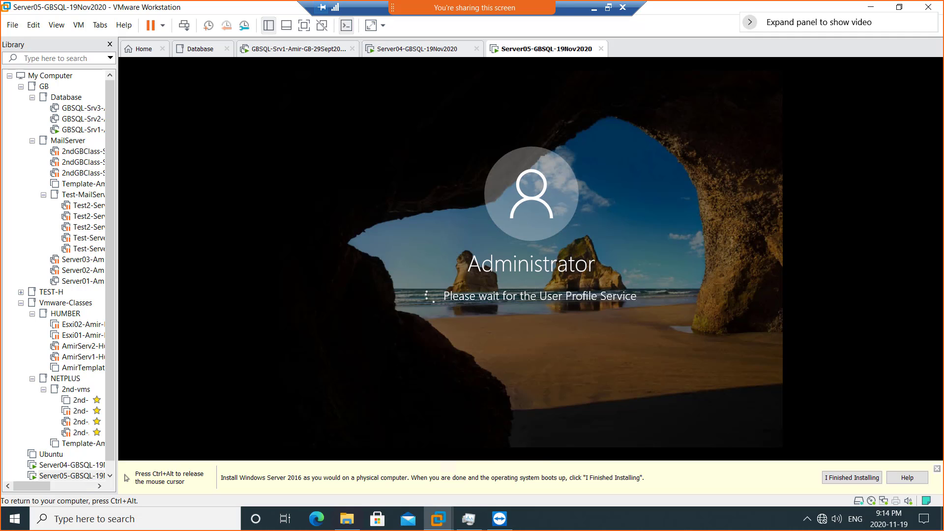
pyautogui.hotkey('ctrl', 'alt')
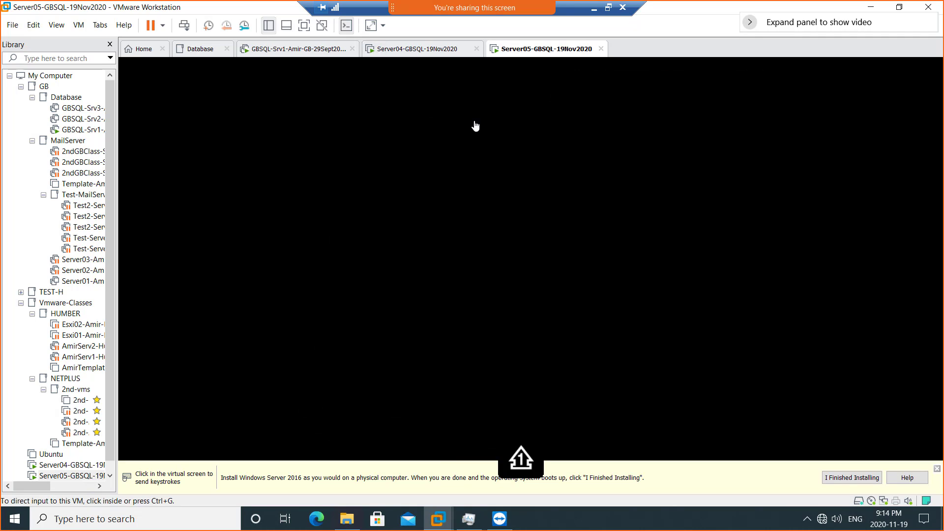
pyautogui.click(414, 51)
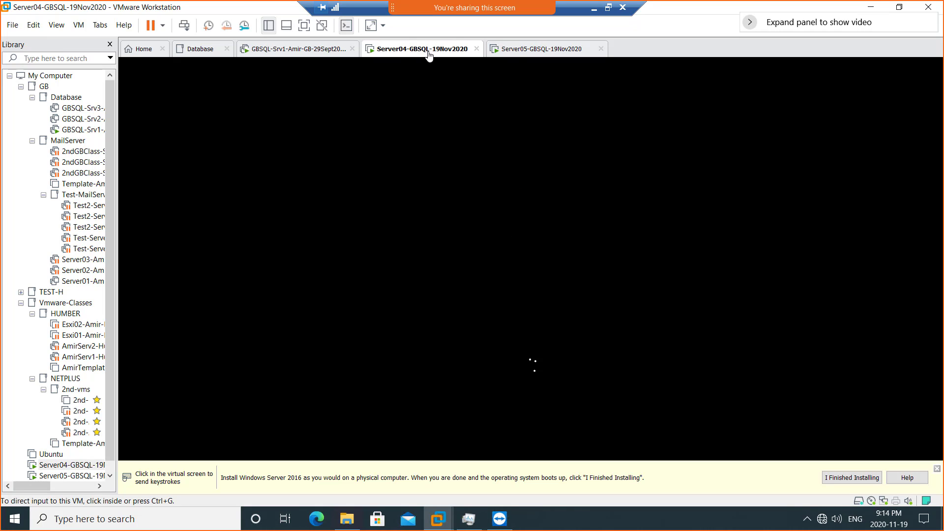
pyautogui.click(529, 51)
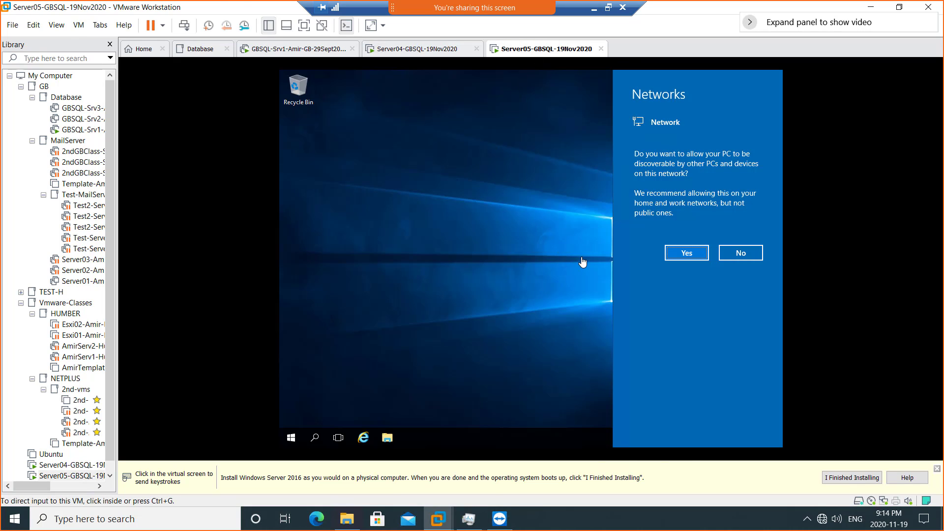
pyautogui.click(677, 255)
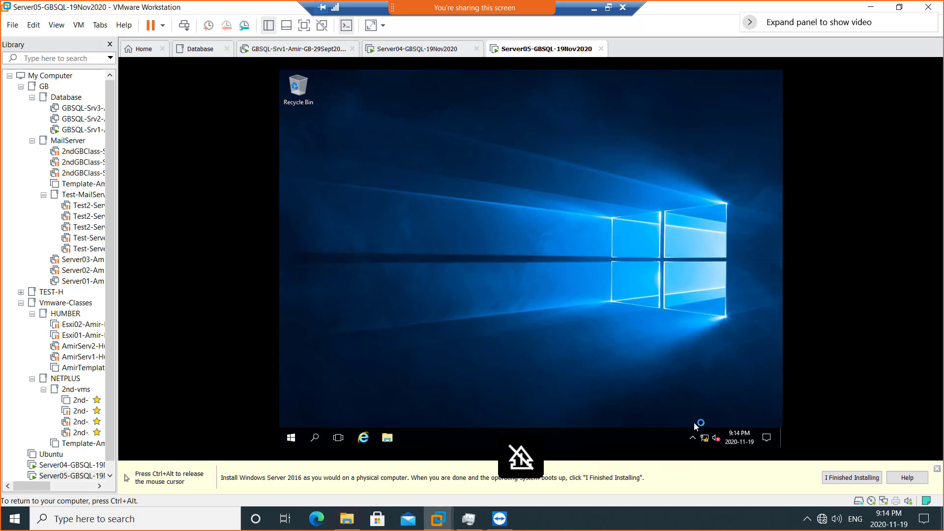
# - Open Server05's Ethernet0 properties from the Network and Sharing Center and select IPv4
pyautogui.rightClick(704, 436)
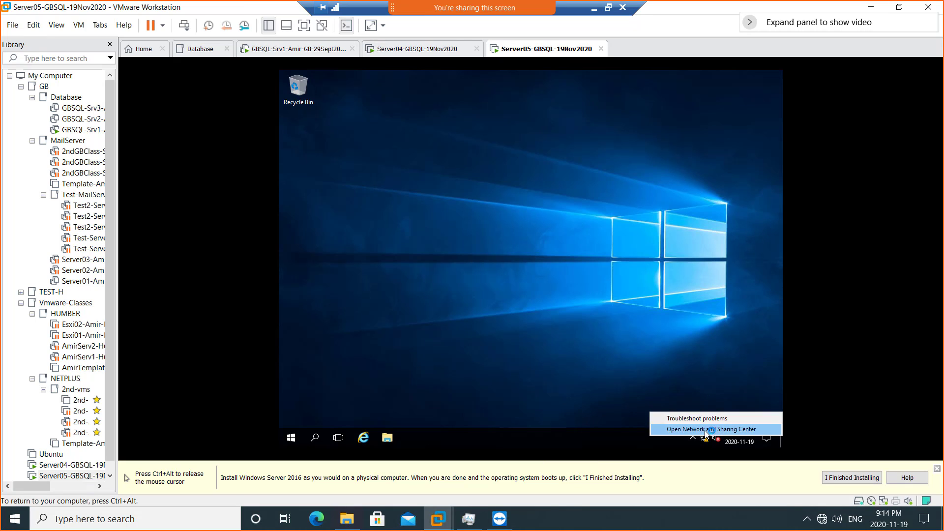
pyautogui.click(706, 430)
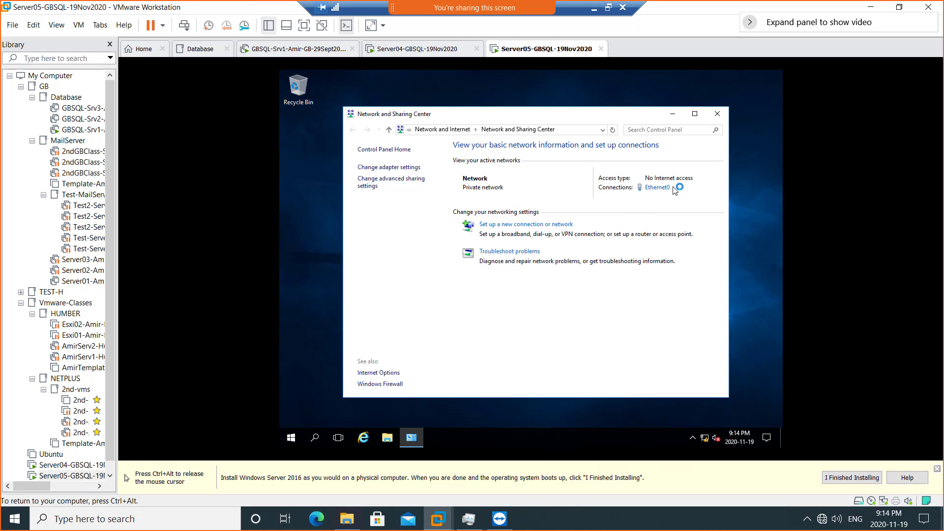
pyautogui.click(659, 188)
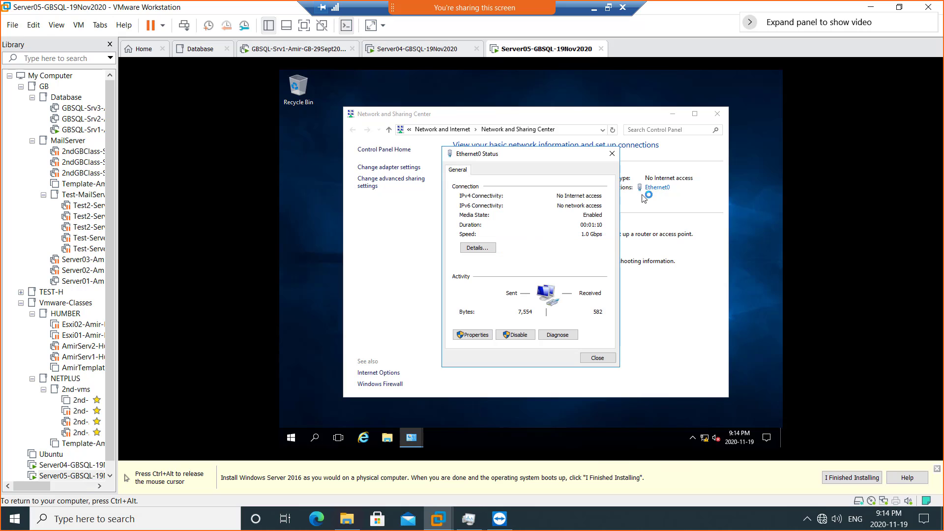
pyautogui.click(470, 336)
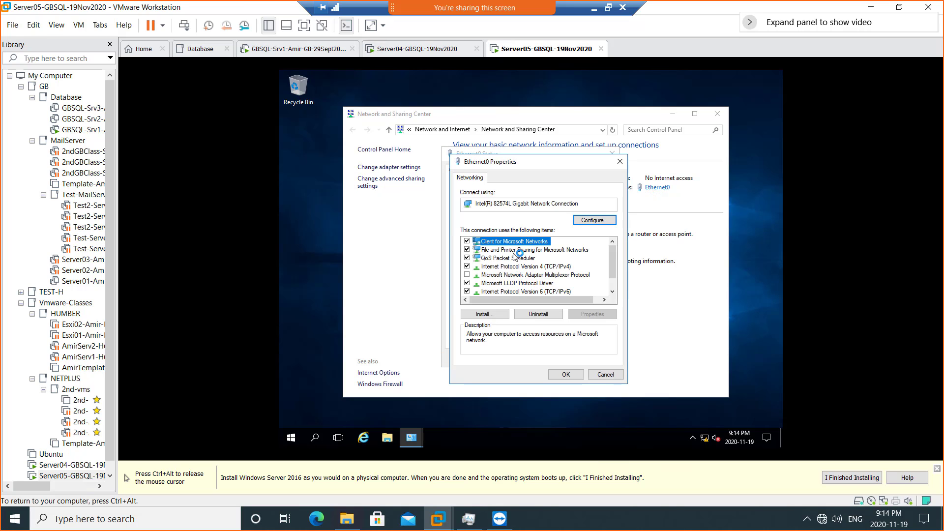
pyautogui.click(470, 293)
# - Set static IP 192.168.200.5, mask 255.255.255.0, DNS 192.168.200.1, and close the network windows
pyautogui.doubleClick(542, 266)
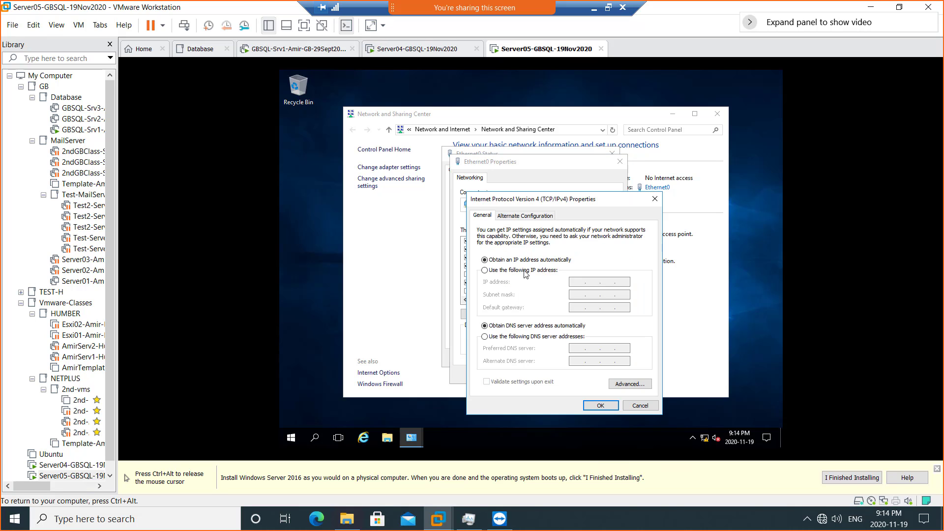
pyautogui.click(526, 272)
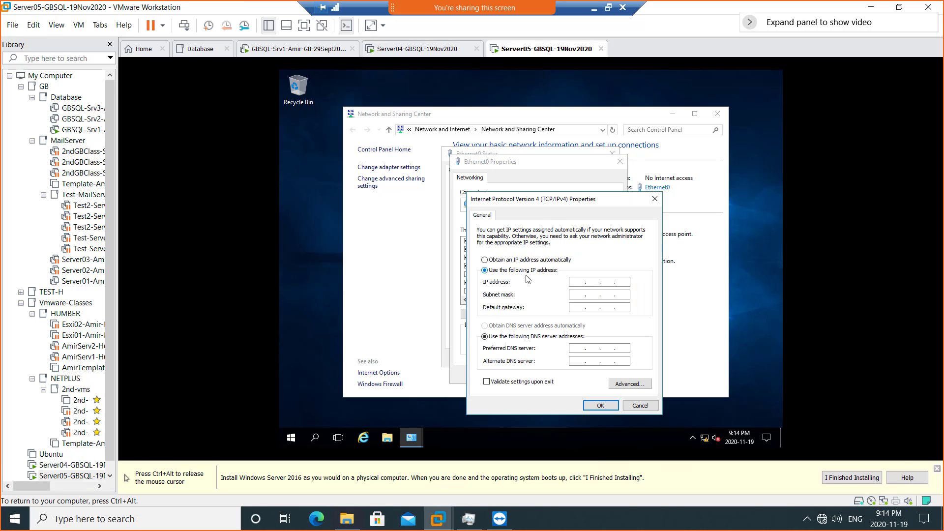
pyautogui.click(575, 283)
pyautogui.write('192 . 168 . 200 . ')
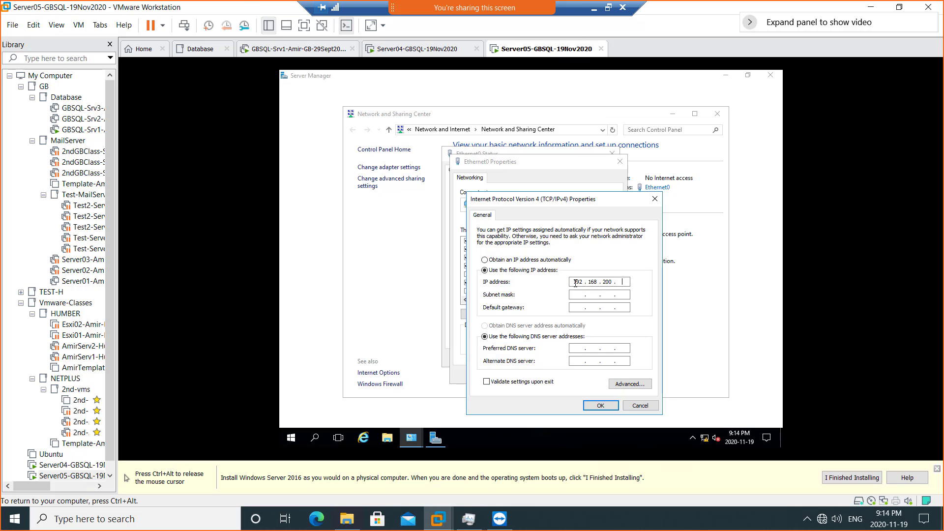
pyautogui.write('5')
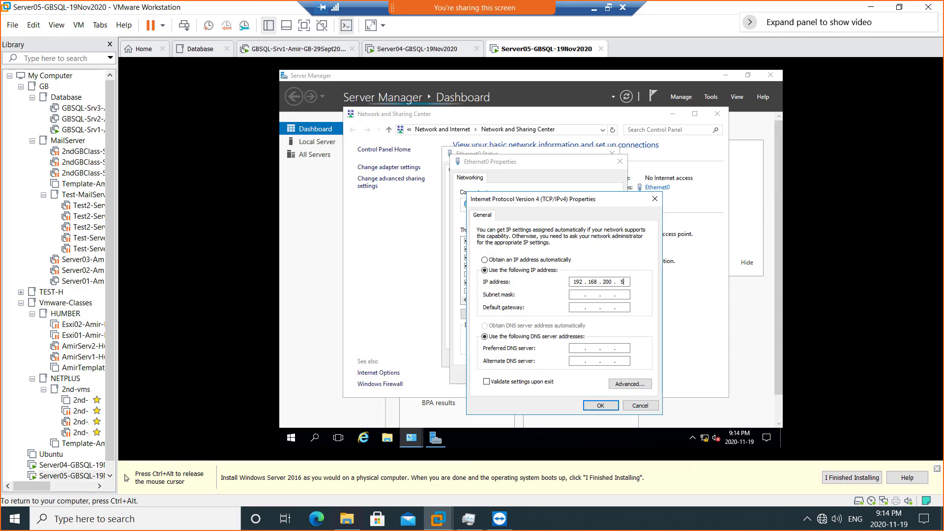
pyautogui.press('Tab')
pyautogui.press('Tab')
pyautogui.press('Tab')
pyautogui.press('Tab')
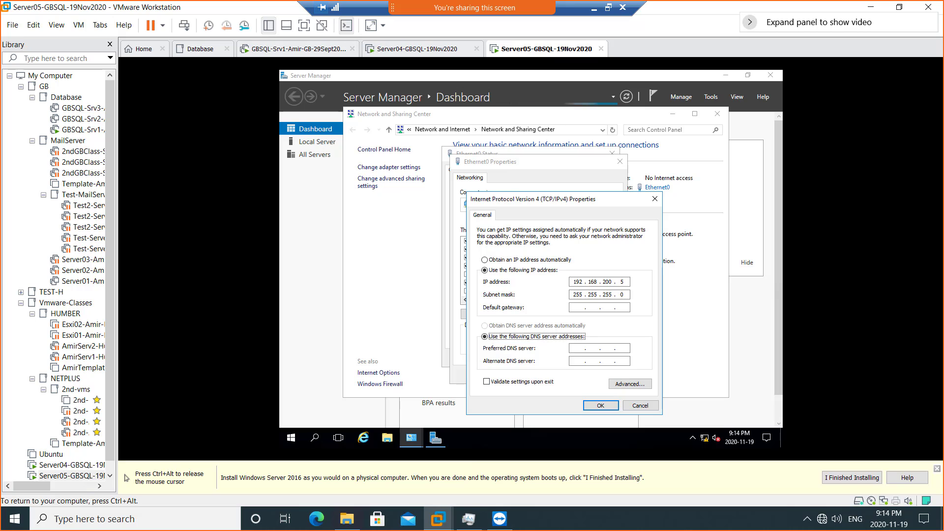
pyautogui.write('192618')
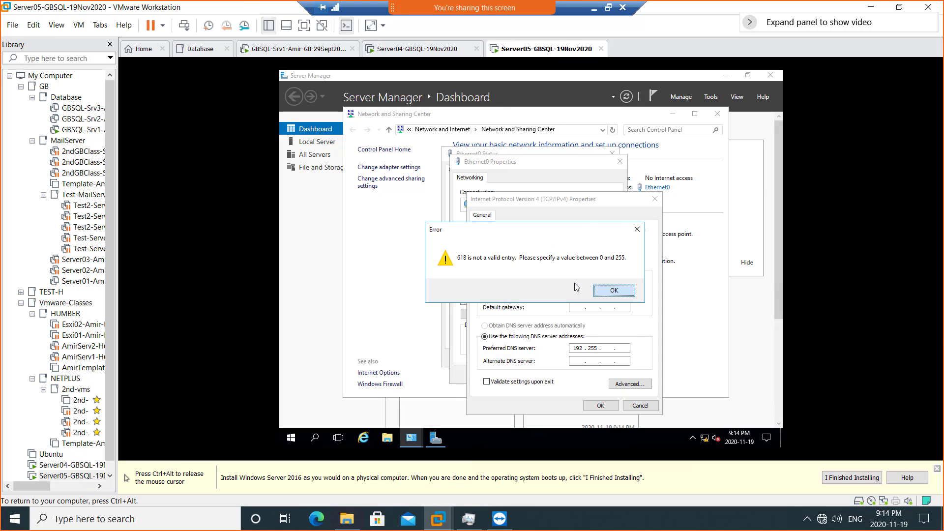
pyautogui.press('Return')
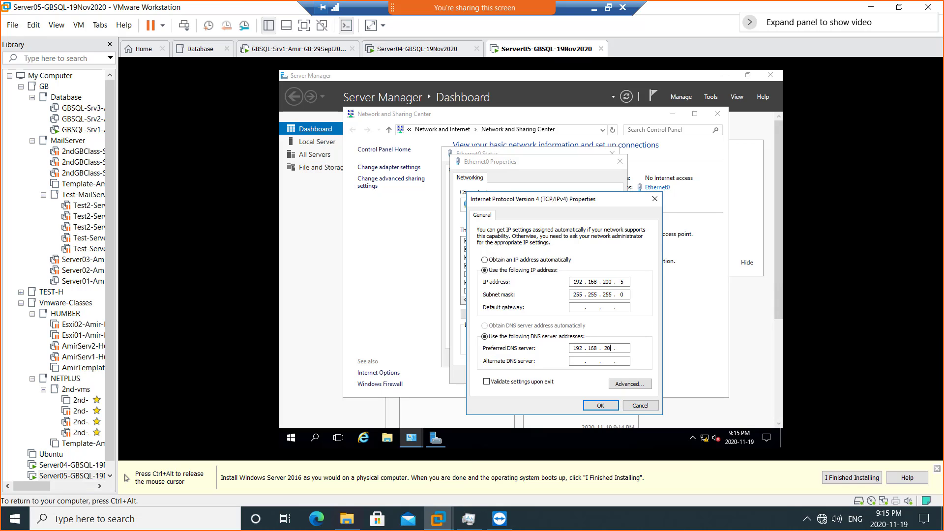
pyautogui.click(595, 406)
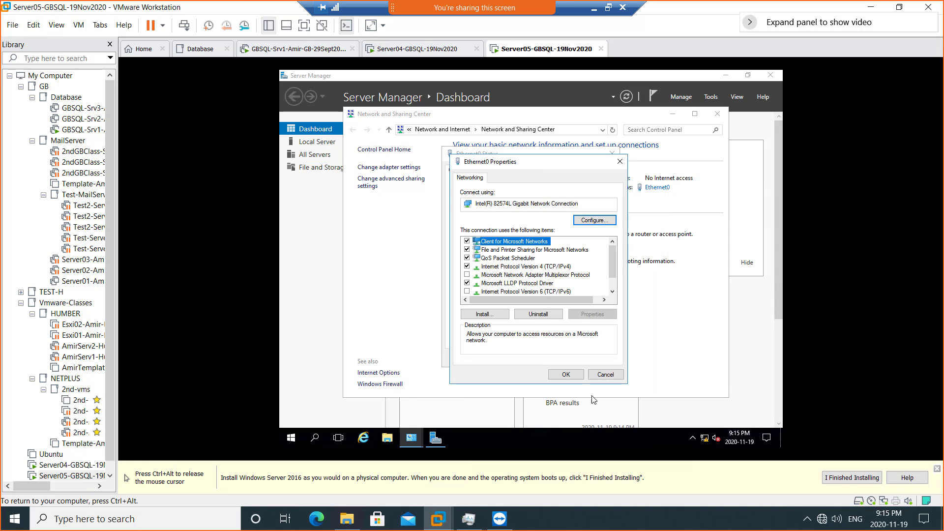
pyautogui.click(566, 374)
pyautogui.click(594, 360)
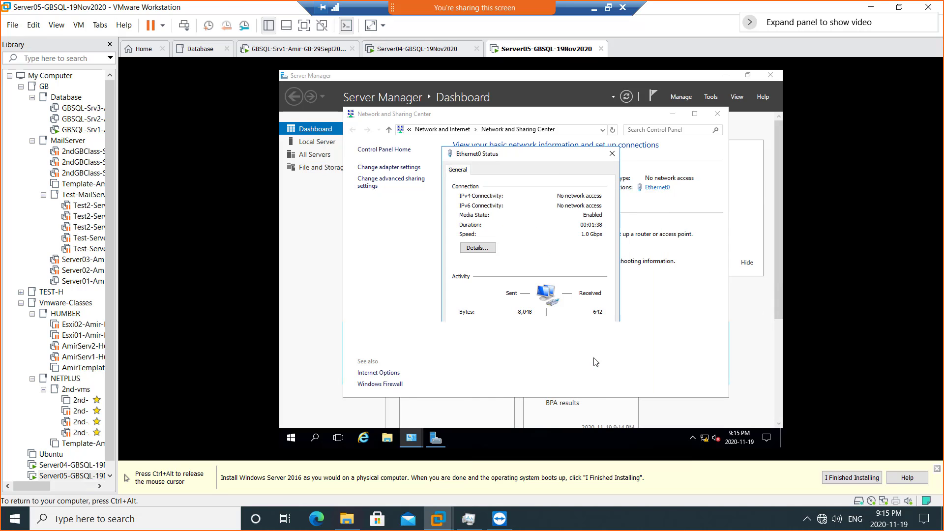
pyautogui.click(719, 116)
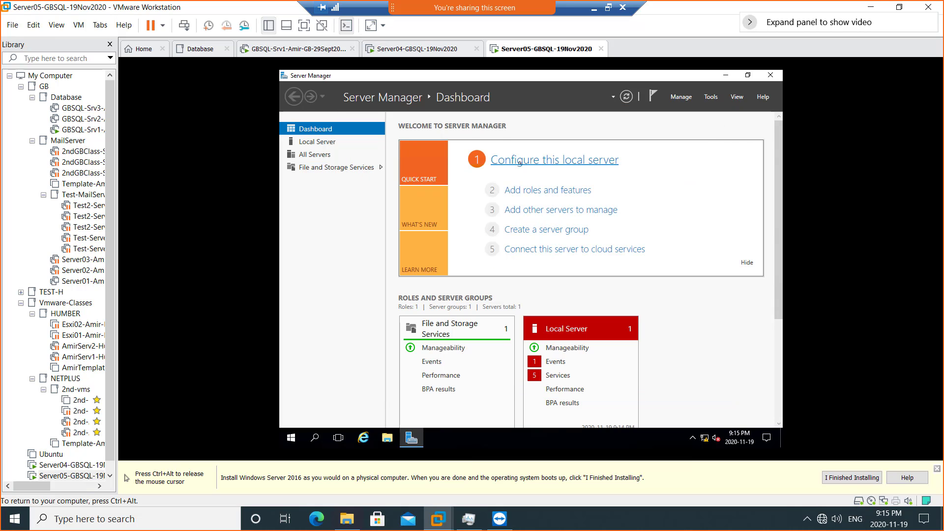
# - Enter computer name Server05 and domain SQLDomain.local in the Computer Name/Domain Changes dialog
pyautogui.click(329, 144)
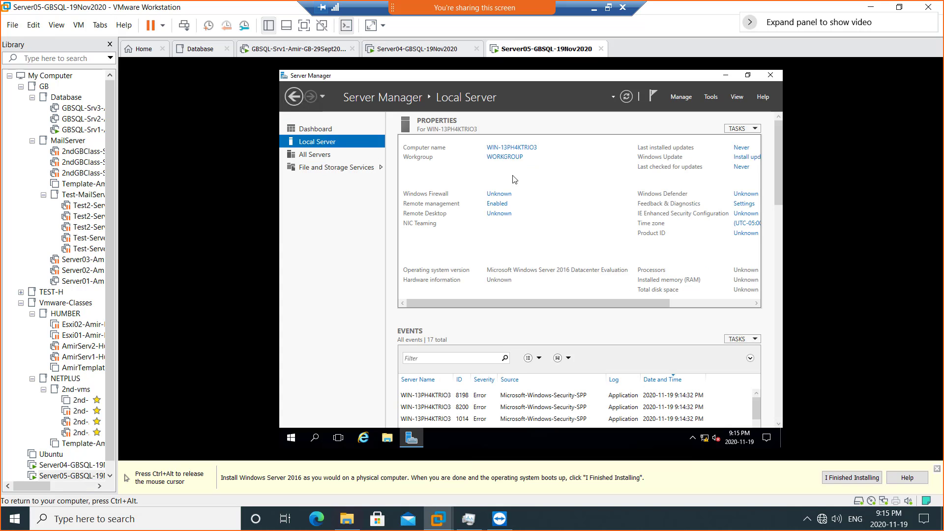
pyautogui.click(511, 148)
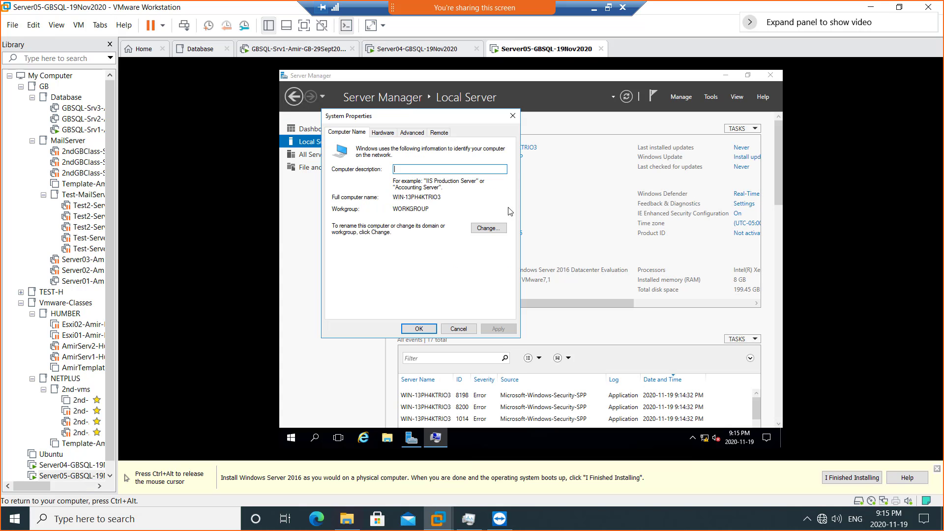
pyautogui.click(496, 227)
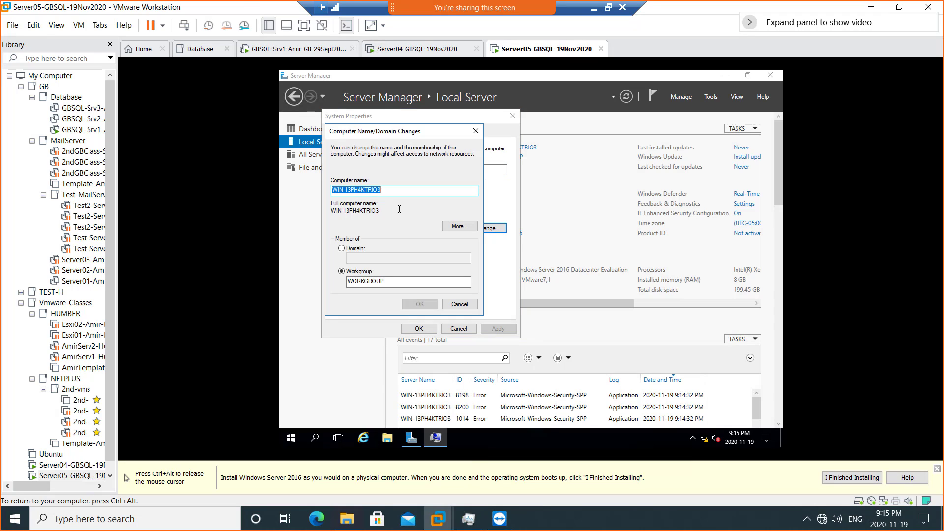
pyautogui.write('Server05')
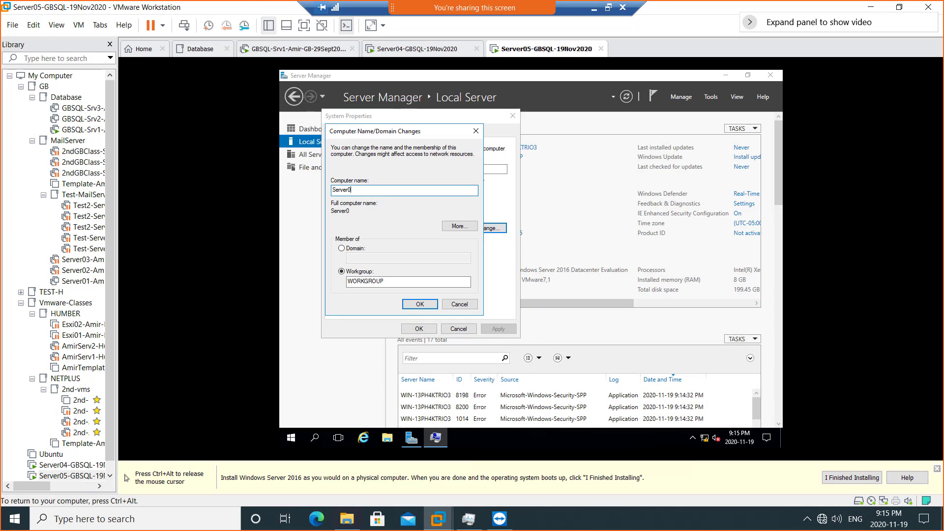
pyautogui.click(354, 249)
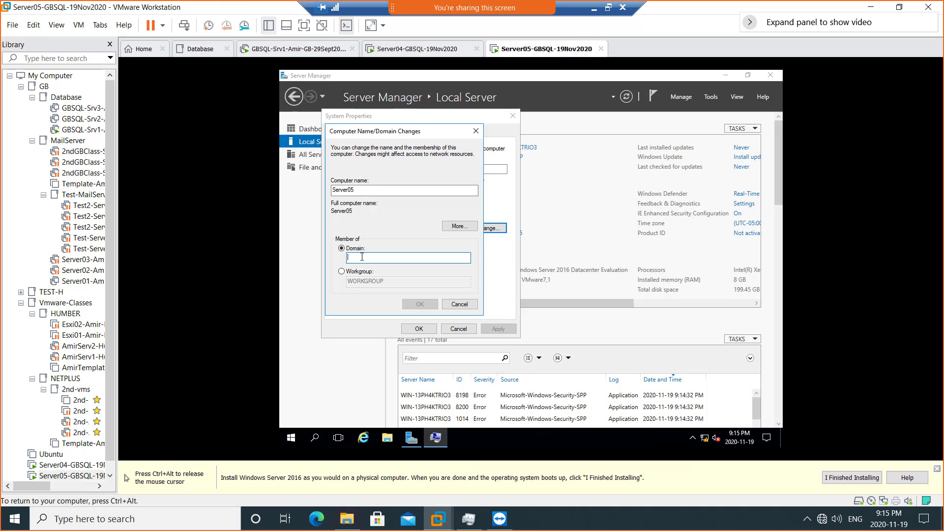
pyautogui.write('SQLDomai')
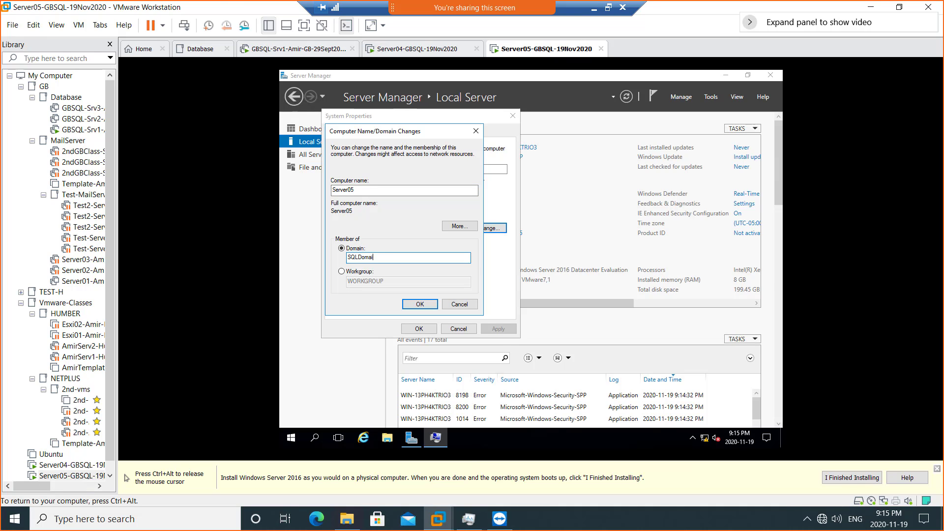
pyautogui.write('n.local')
pyautogui.hotkey('ctrl', 'alt')
pyautogui.rightClick(556, 49)
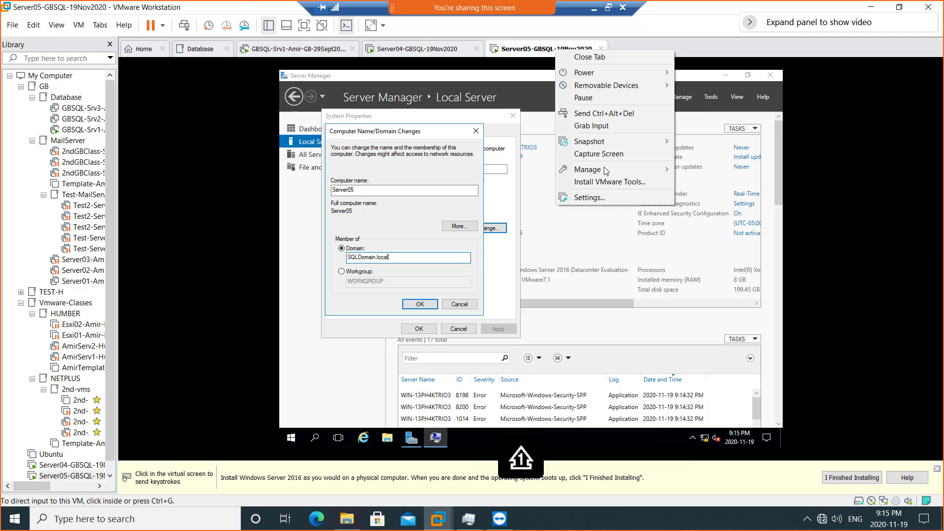
# - Put Server05's network adapter on custom network VMnet15 and dismiss the domain-controller-not-found error
pyautogui.click(609, 198)
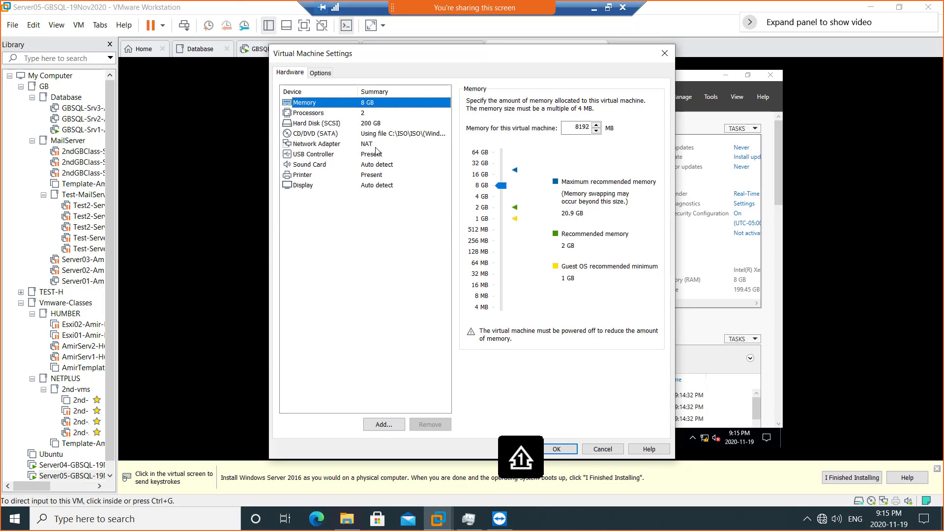
pyautogui.click(376, 145)
pyautogui.click(494, 195)
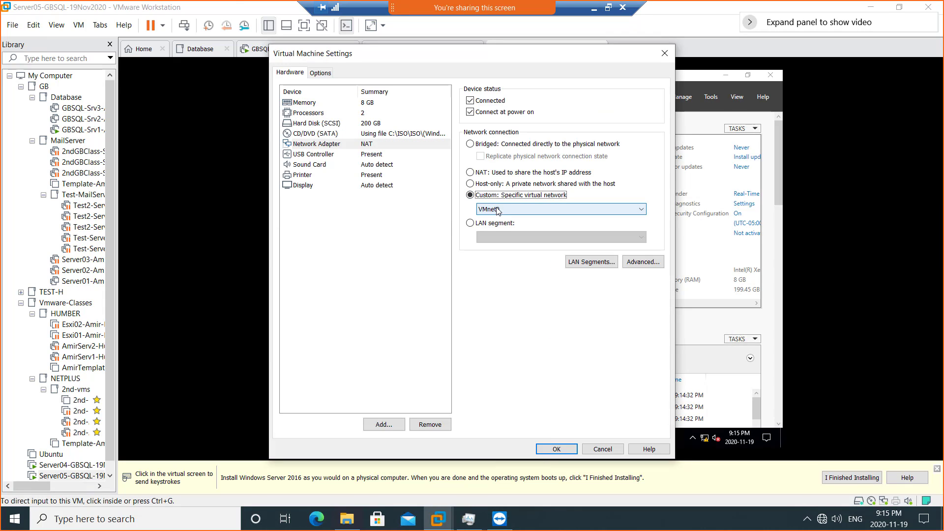
pyautogui.click(516, 209)
pyautogui.click(520, 338)
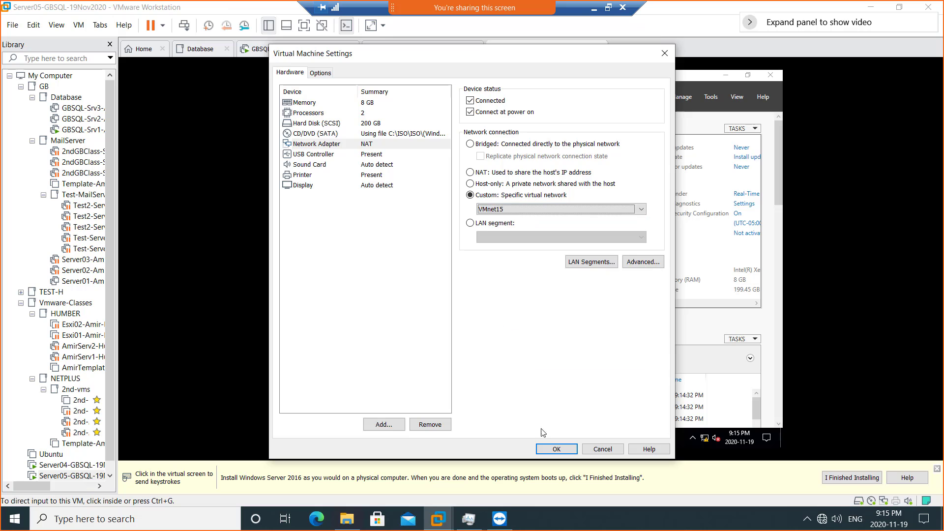
pyautogui.click(551, 449)
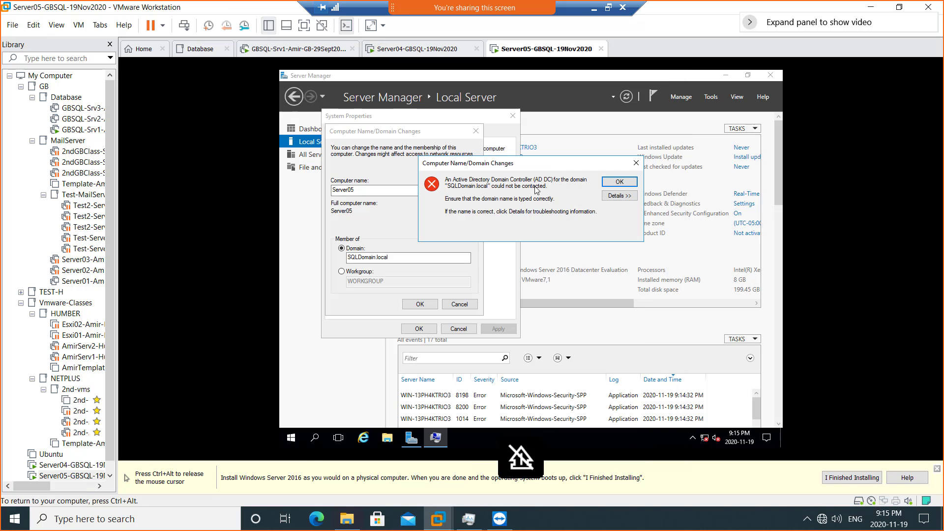
pyautogui.click(619, 182)
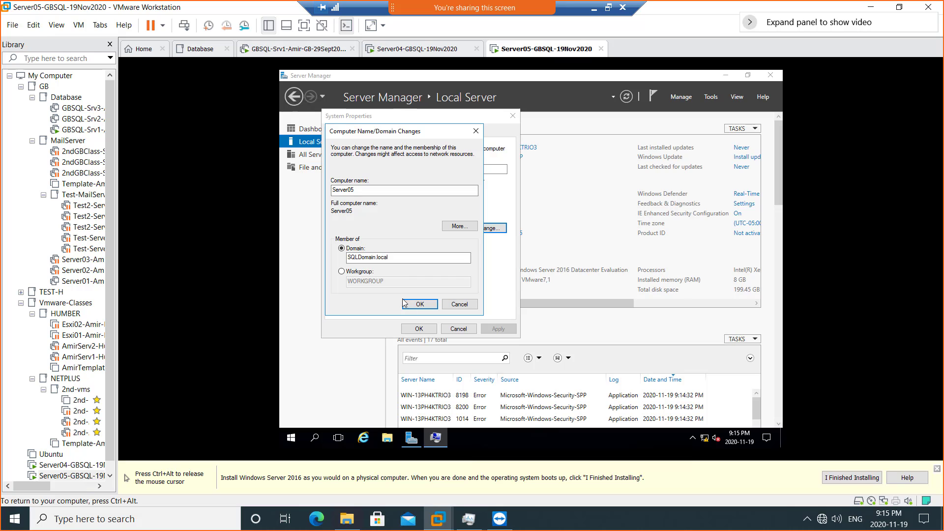
# - Enter the domain admin user name and password so Server05 joins SQLDomain.local, then release the VM
pyautogui.click(418, 304)
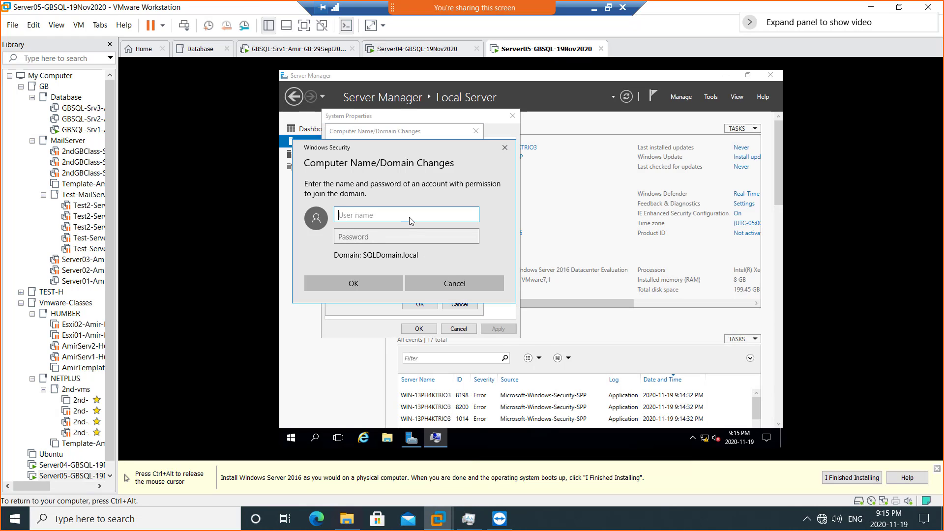
pyautogui.write('Amer')
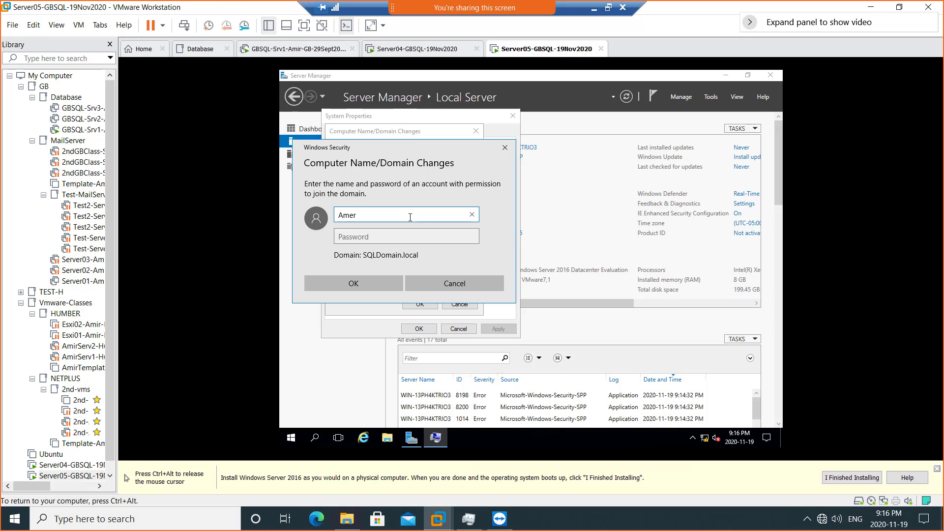
pyautogui.write('sqladmin')
pyautogui.press('Tab')
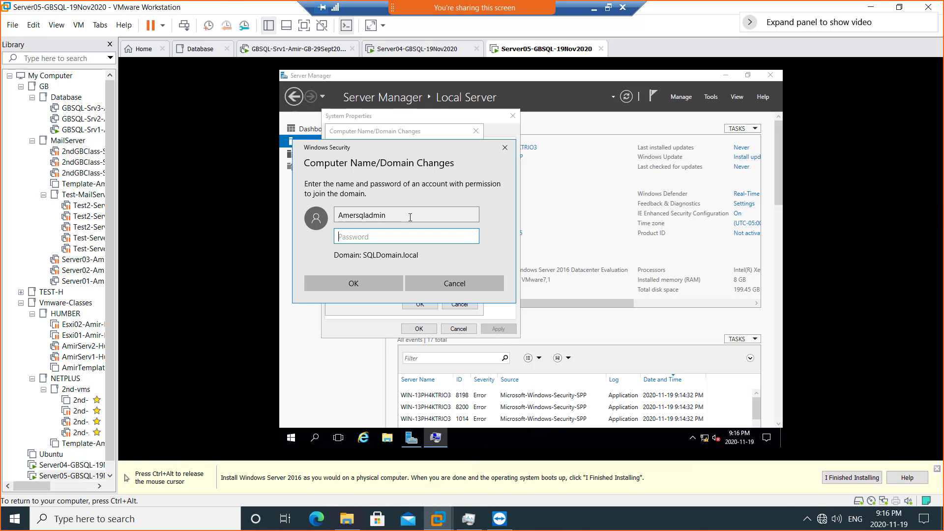
pyautogui.write('Pa••••••')
pyautogui.click(365, 285)
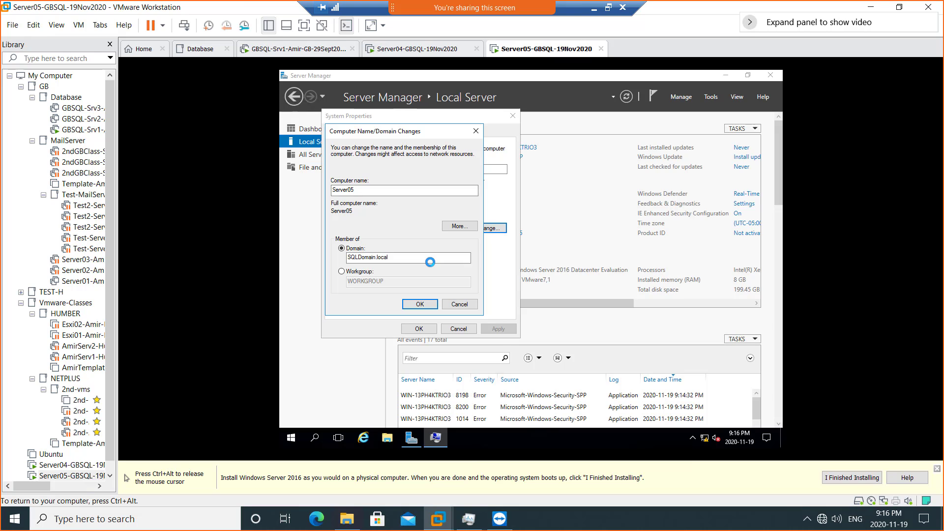
pyautogui.hotkey('ctrl', 'alt')
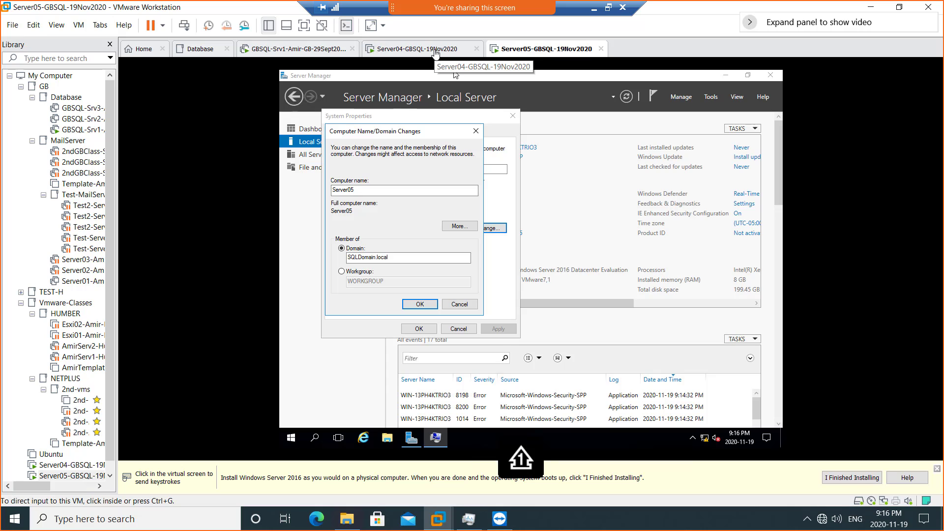
# - Sign in to Server04 with the Administrator password, then switch back to the Server05 tab
pyautogui.click(435, 54)
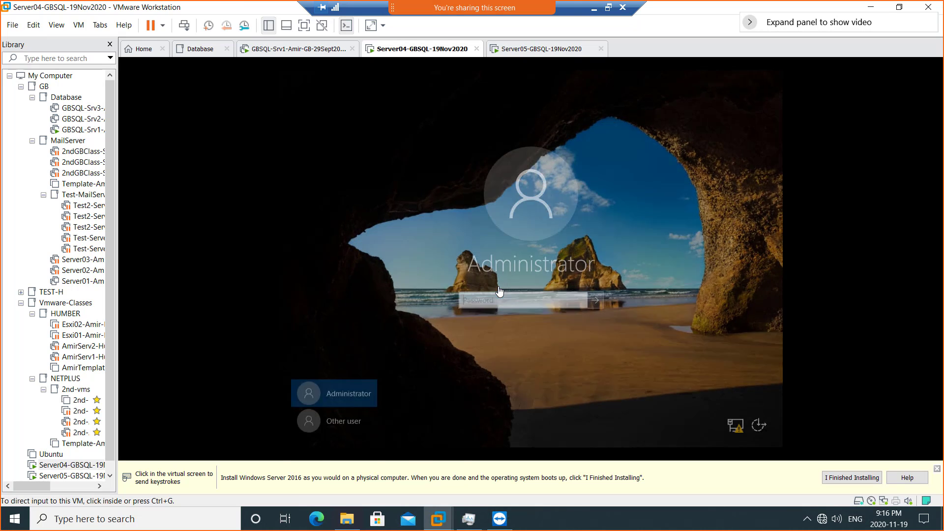
pyautogui.click(495, 300)
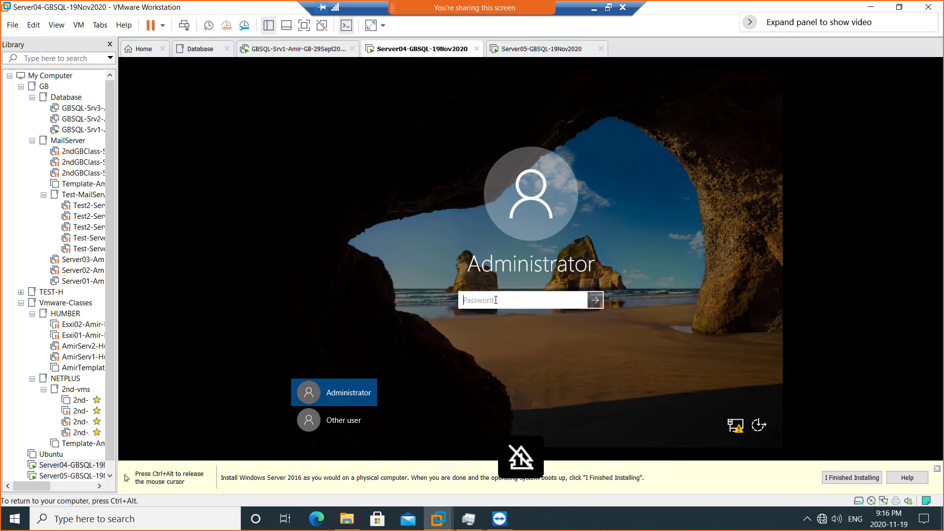
pyautogui.write('••••••••••')
pyautogui.press('Return')
pyautogui.hotkey('ctrl', 'alt')
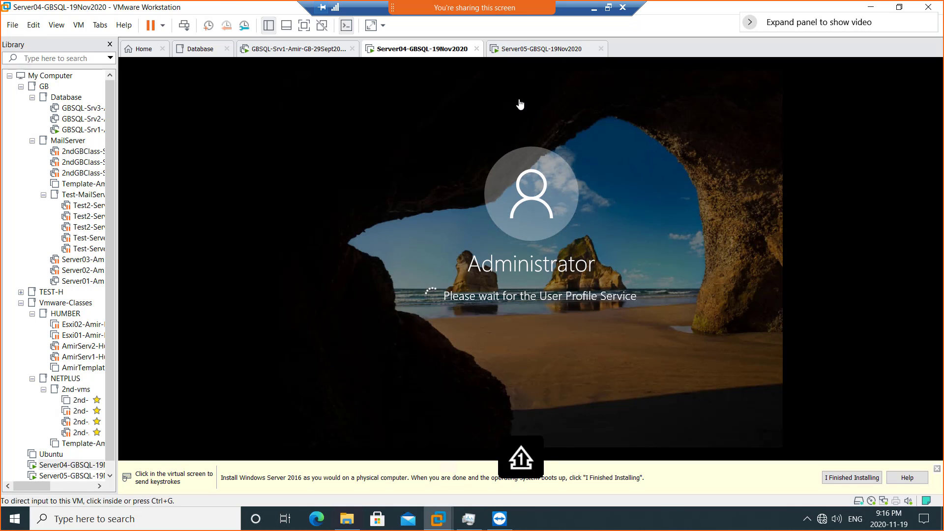
pyautogui.click(525, 49)
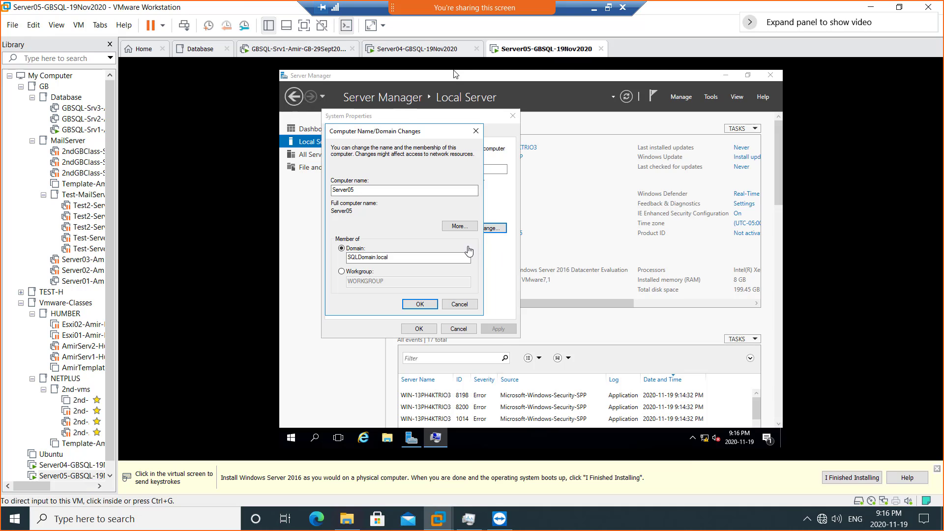
# - Dismiss the SQLDomain.local welcome and restart notices, close System Properties, and restart Server05 now
pyautogui.click(428, 142)
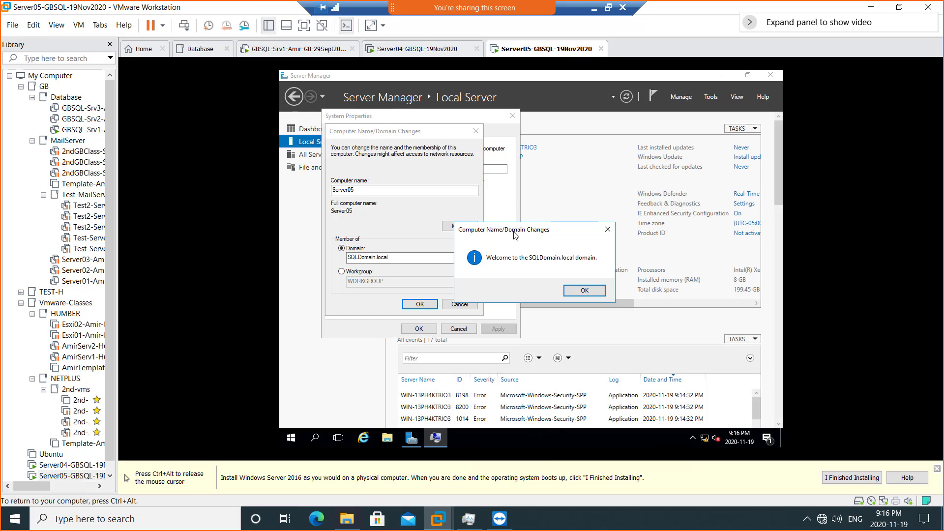
pyautogui.click(583, 293)
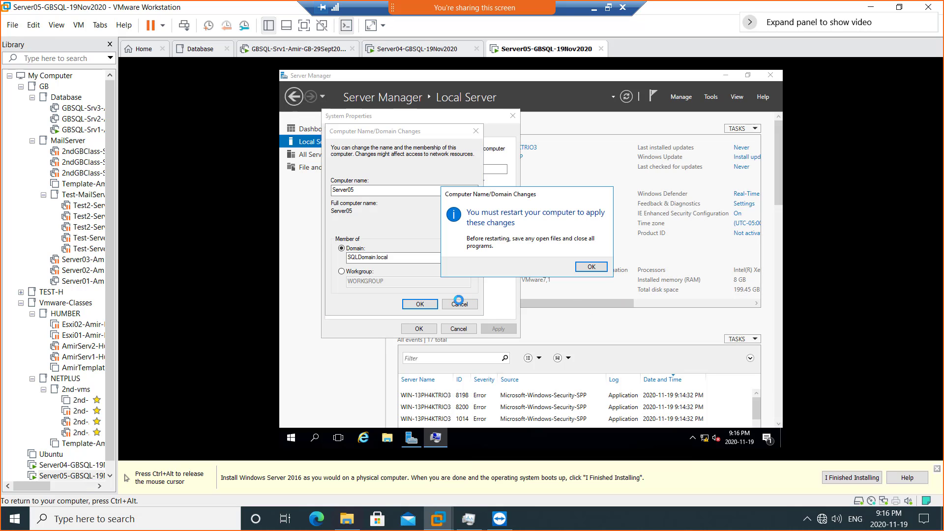
pyautogui.click(591, 267)
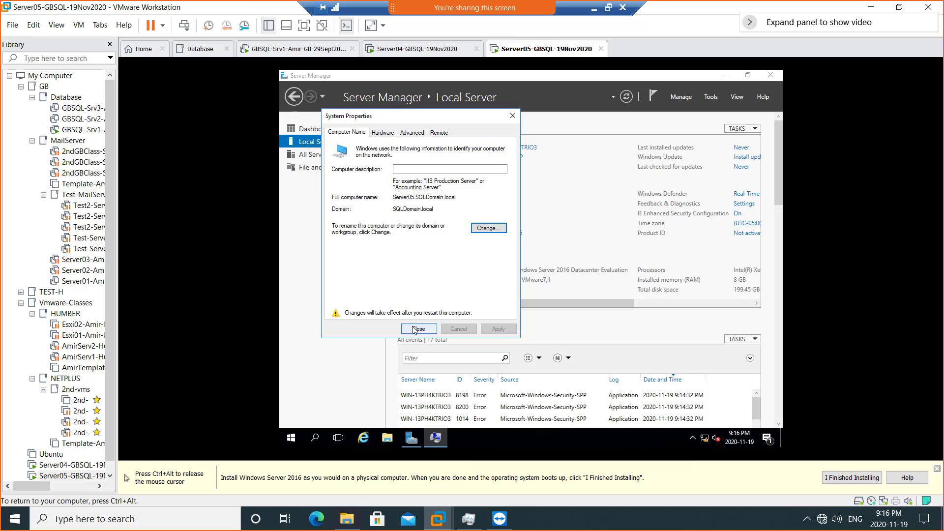
pyautogui.click(413, 330)
pyautogui.click(516, 265)
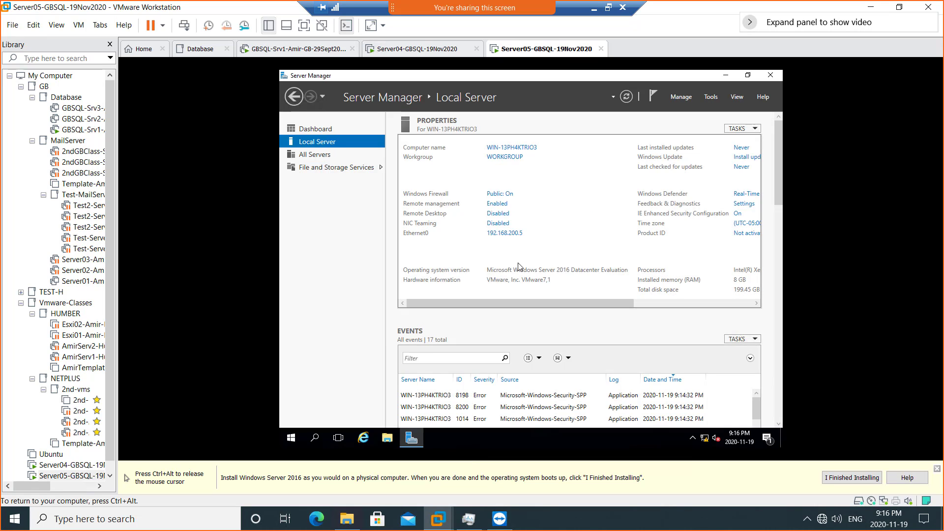
pyautogui.click(413, 50)
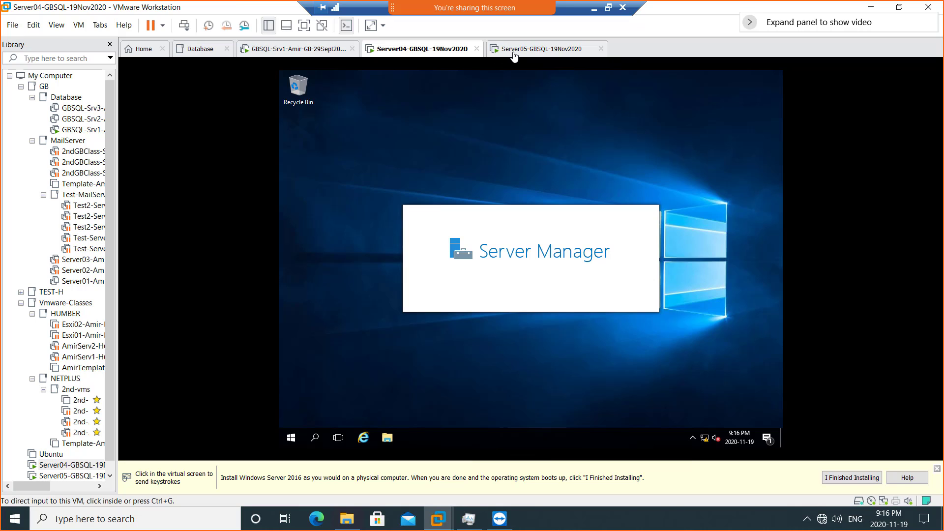
# - Bring up the OneNote class notes from among the open desktop and browser windows
pyautogui.click(594, 9)
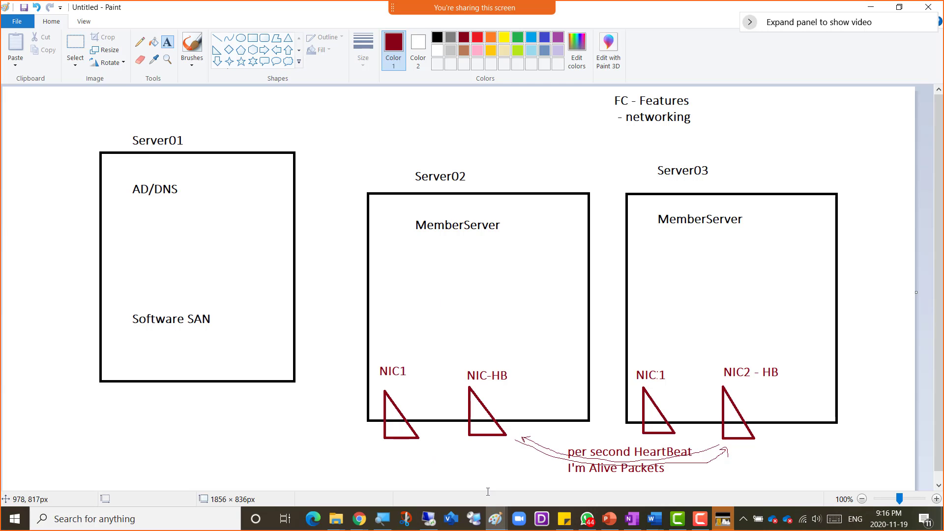
pyautogui.click(360, 519)
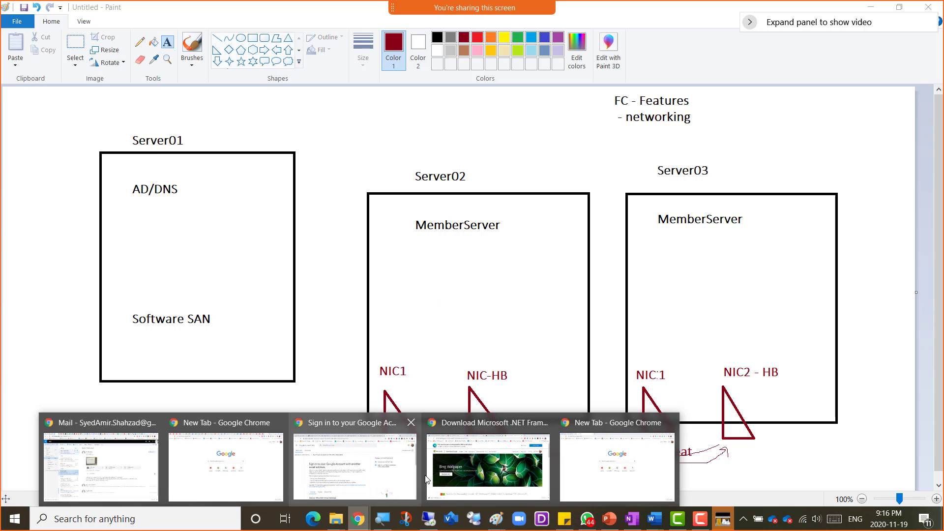
pyautogui.click(527, 459)
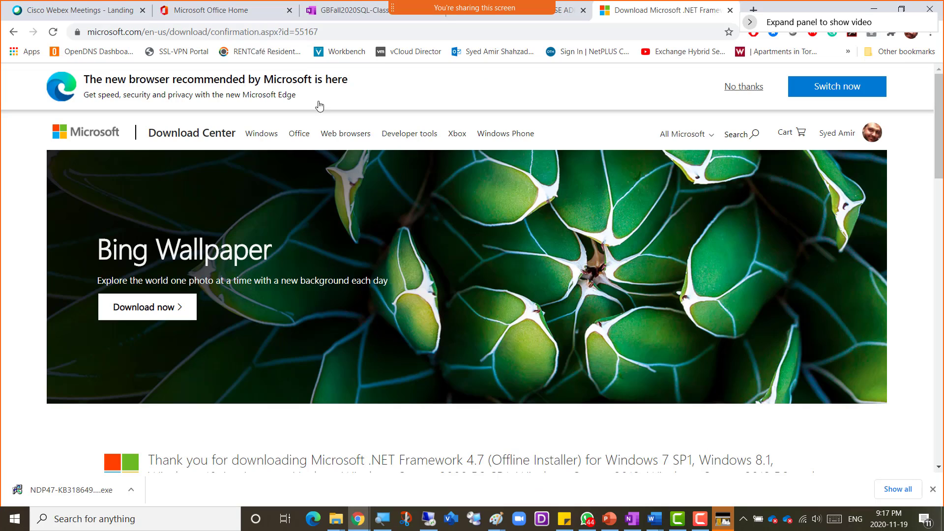
pyautogui.click(333, 8)
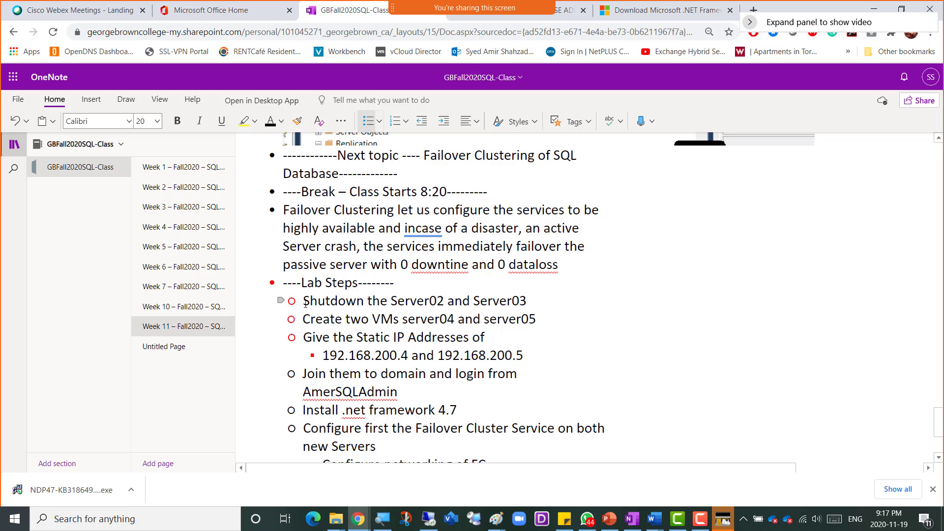
# - Colour the lab steps from Shutdown through the domain login green, then return to VMware
pyautogui.moveTo(302, 300); pyautogui.dragTo(516, 376)
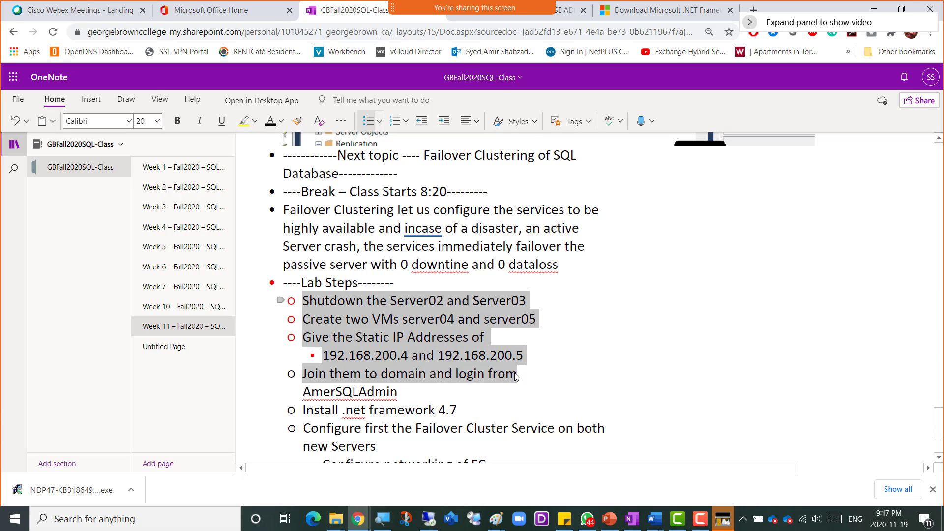
pyautogui.moveTo(497, 384); pyautogui.dragTo(457, 387)
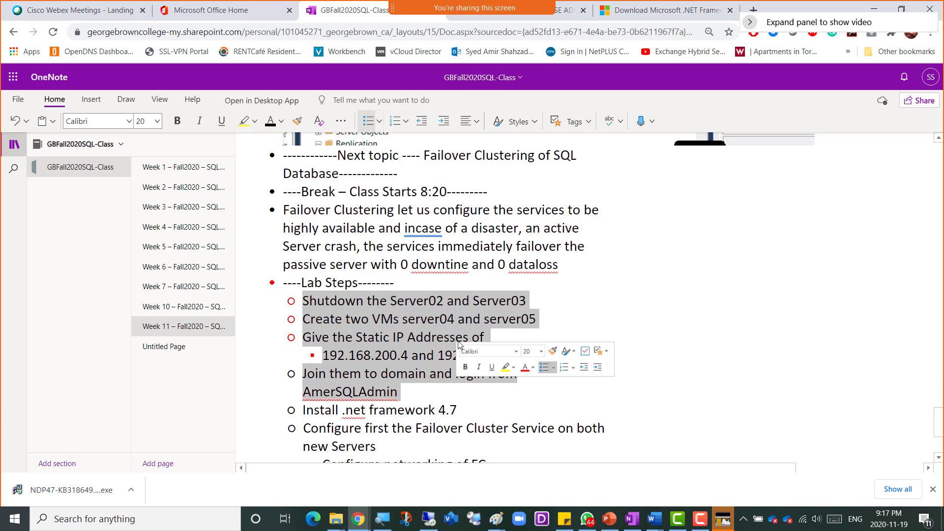
pyautogui.click(281, 121)
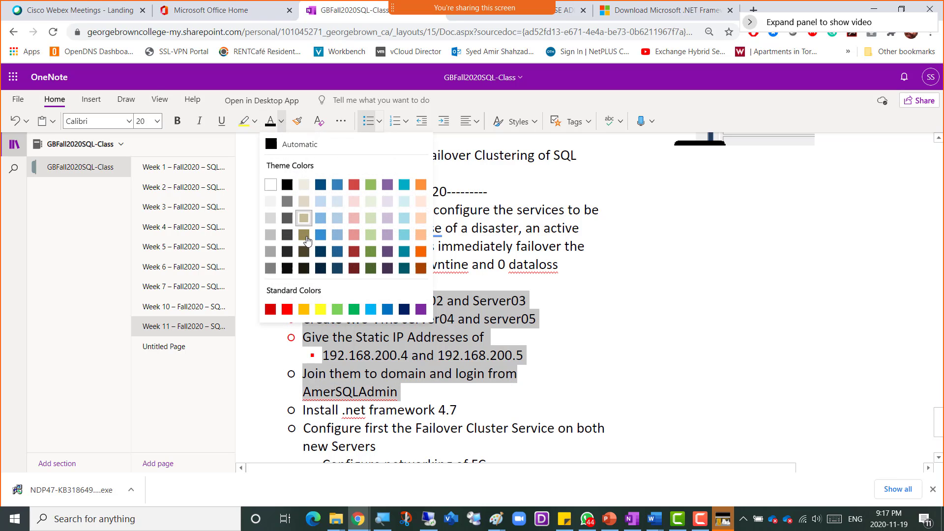
pyautogui.click(354, 308)
pyautogui.scroll(-3, 545, 359)
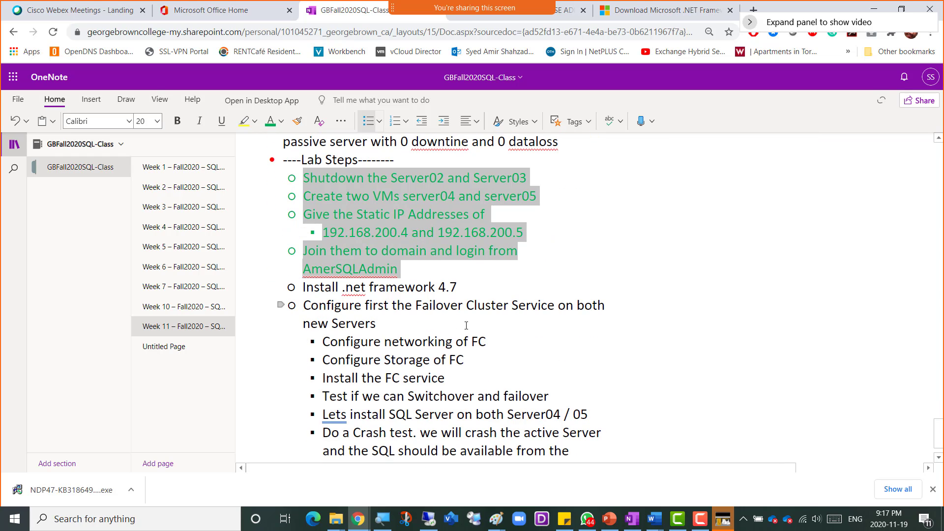
pyautogui.click(468, 288)
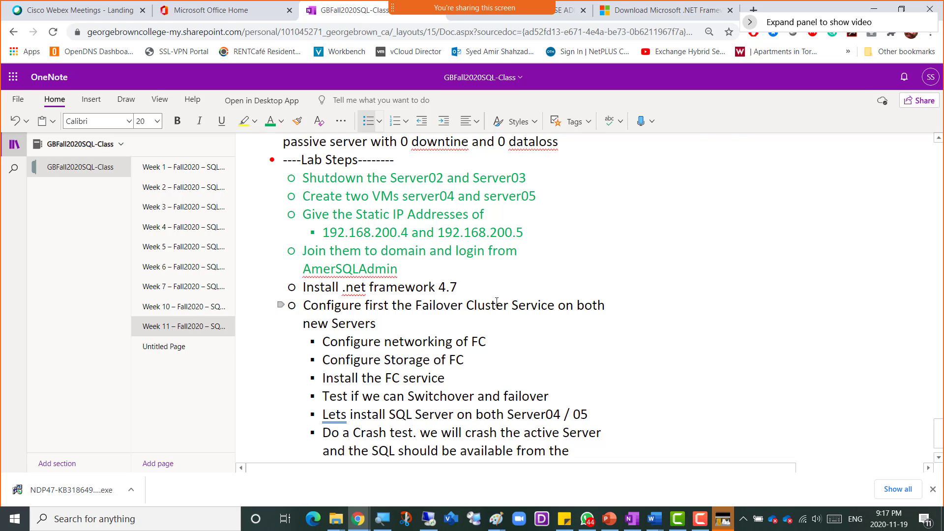
pyautogui.hotkey('alt', 'Tab')
pyautogui.hotkey('alt', 'Tab')
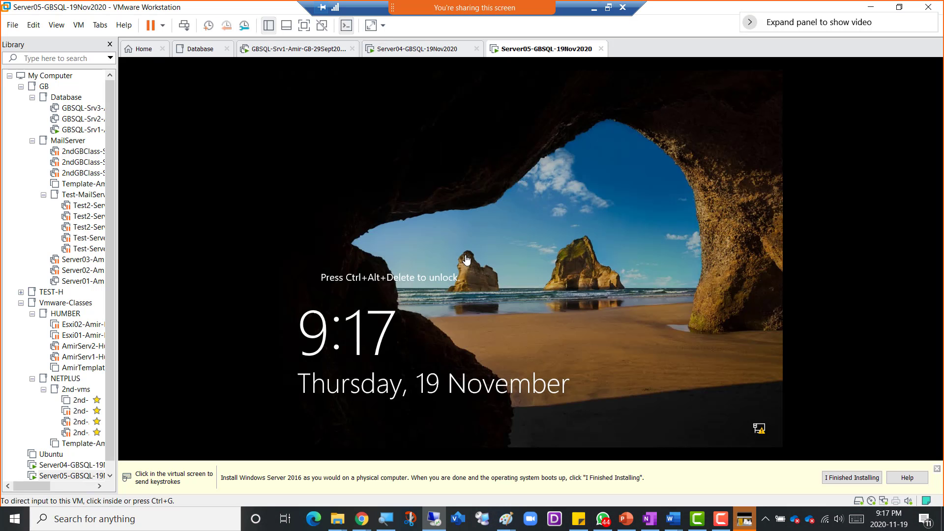
# - Sign in to Server05 as Other user with the domain admin account and password
pyautogui.click(184, 25)
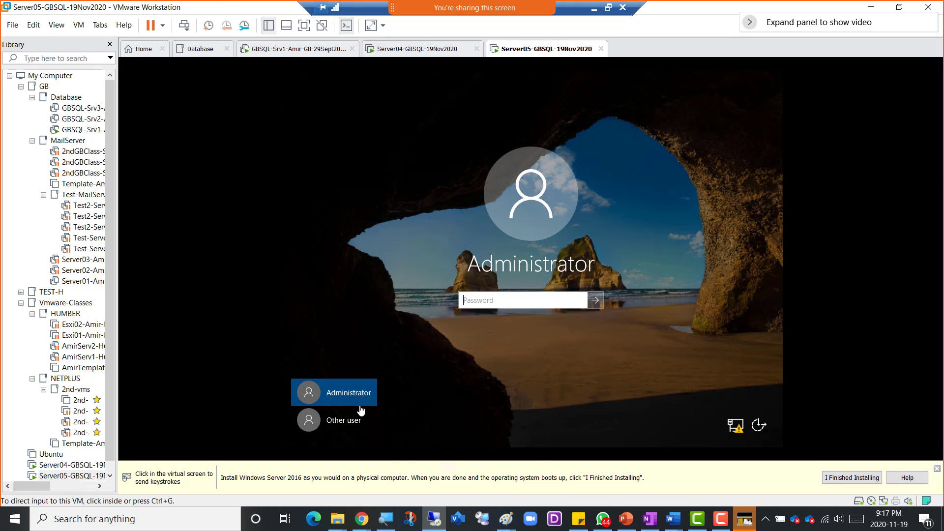
pyautogui.click(353, 420)
pyautogui.click(352, 420)
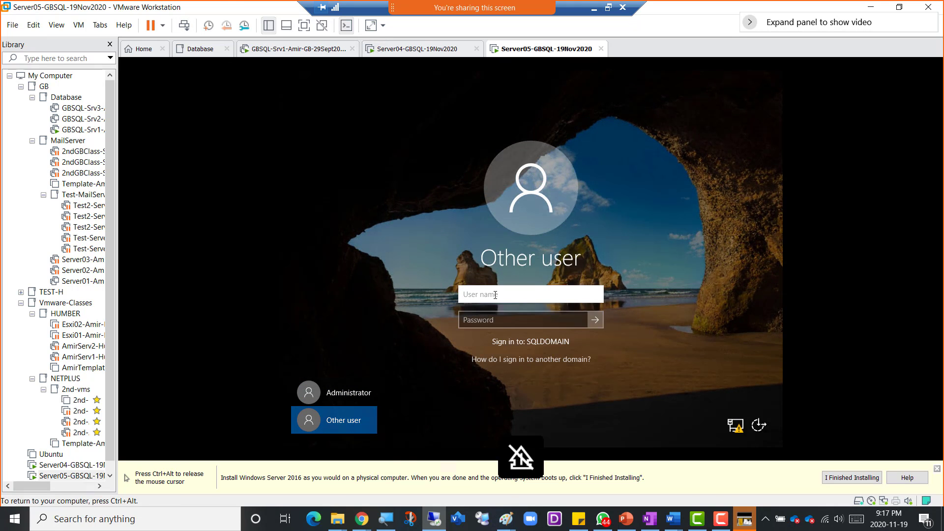
pyautogui.write('a')
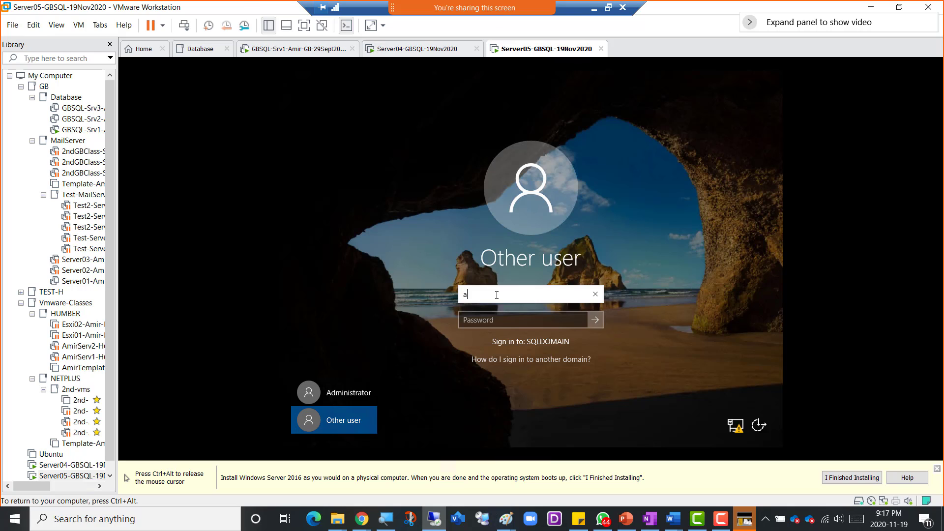
pyautogui.write('mersqladmin')
pyautogui.press('Tab')
pyautogui.write('P')
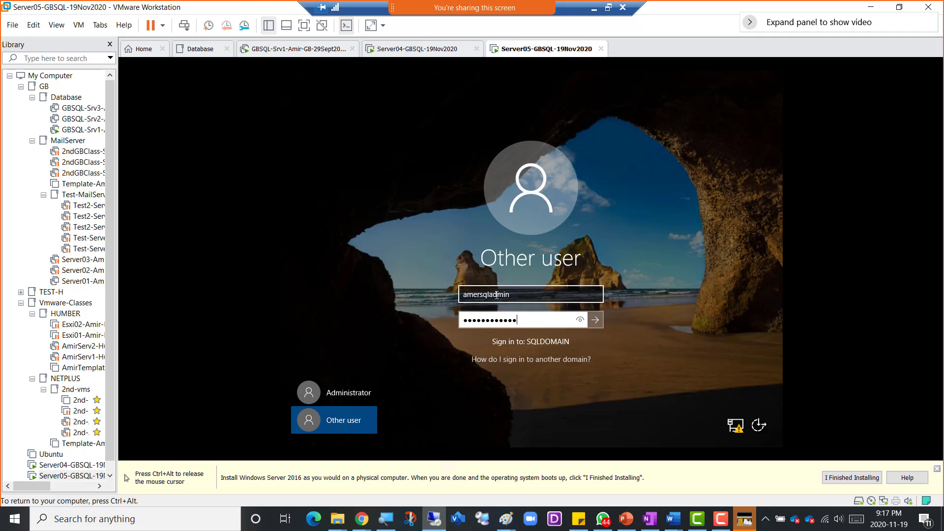
pyautogui.click(596, 319)
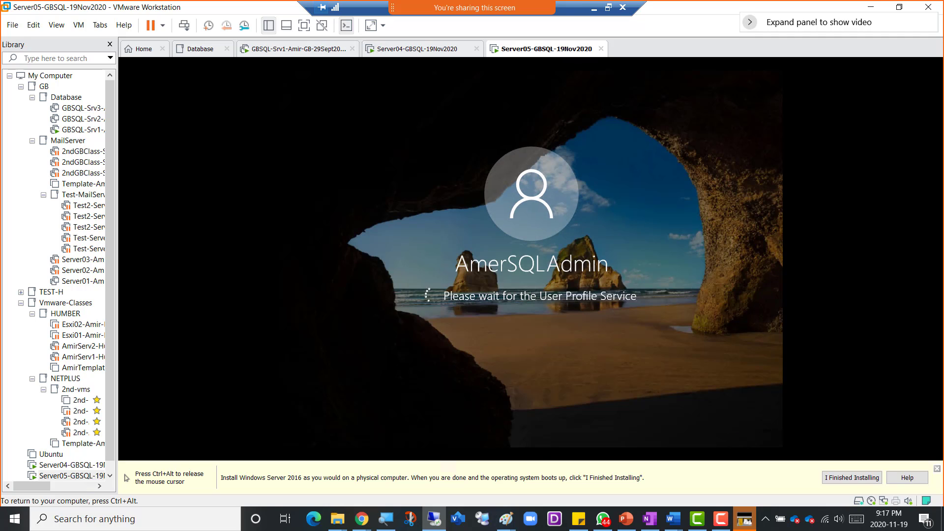
pyautogui.hotkey('ctrl', 'alt')
# - On Server04, bring up the Start button's power-user menu with its shutdown options
pyautogui.click(394, 48)
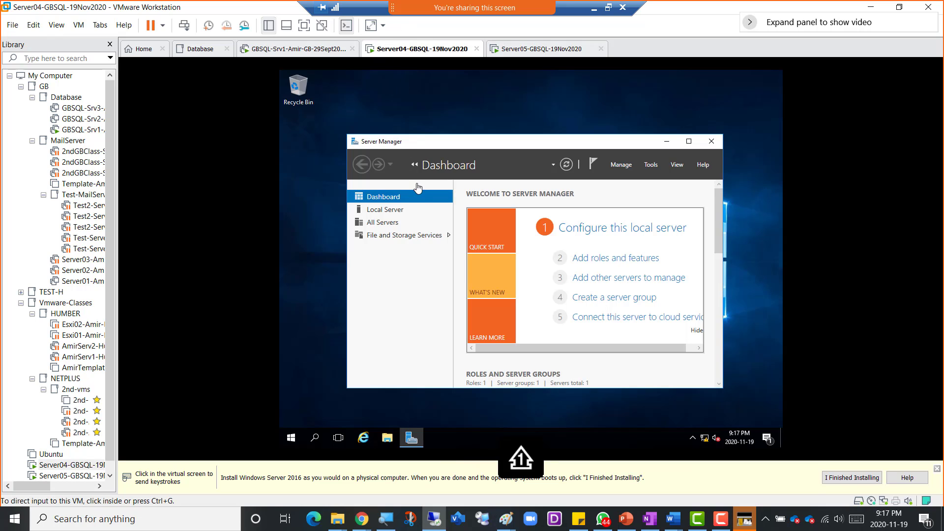
pyautogui.click(305, 357)
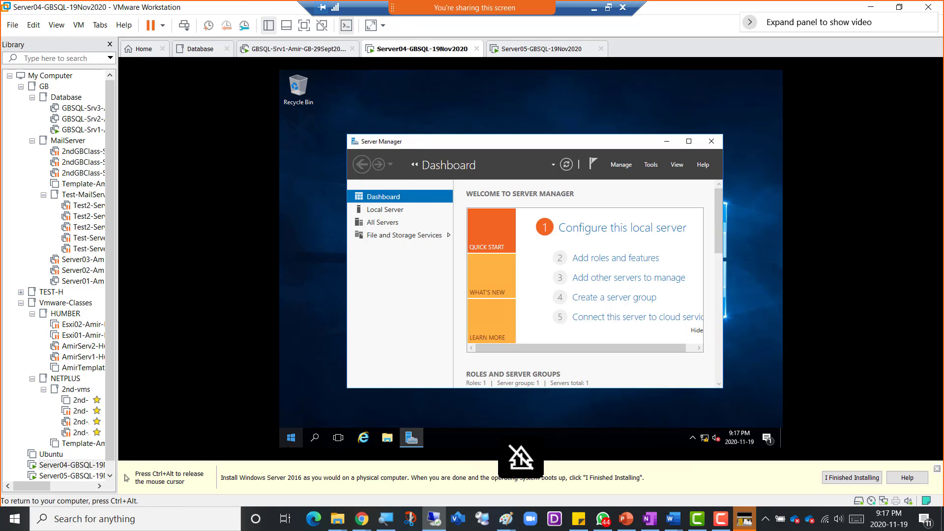
pyautogui.click(291, 438)
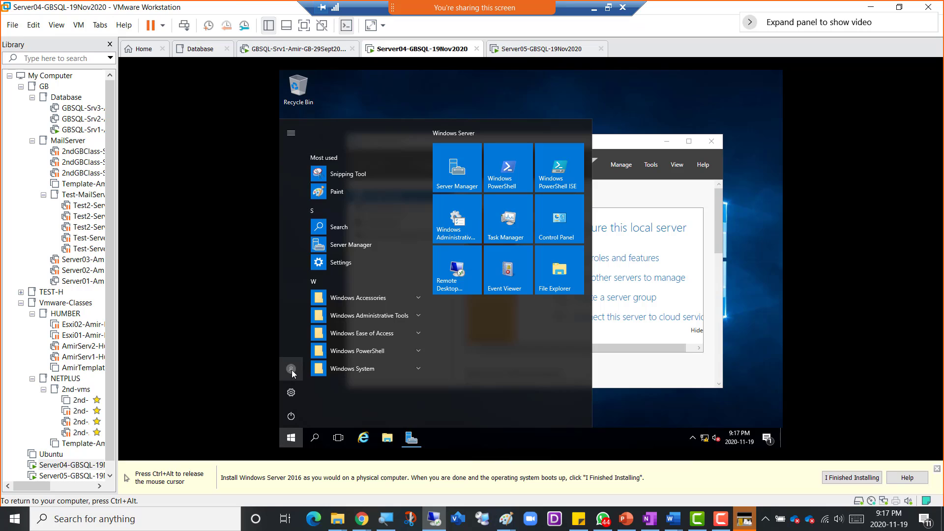
pyautogui.rightClick(294, 438)
# - Restart Server04 for the domain join, then sign in as Other user with the domain admin account
pyautogui.moveTo(379, 411)
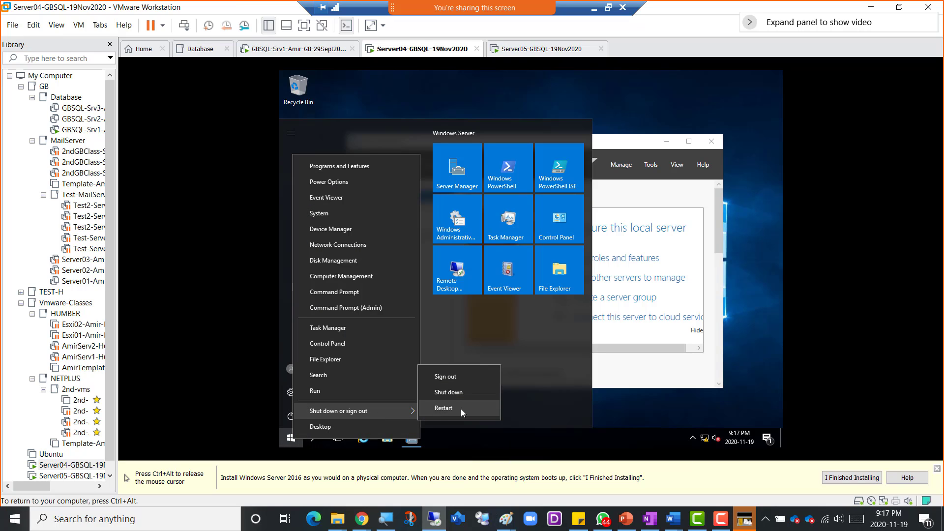
pyautogui.click(468, 377)
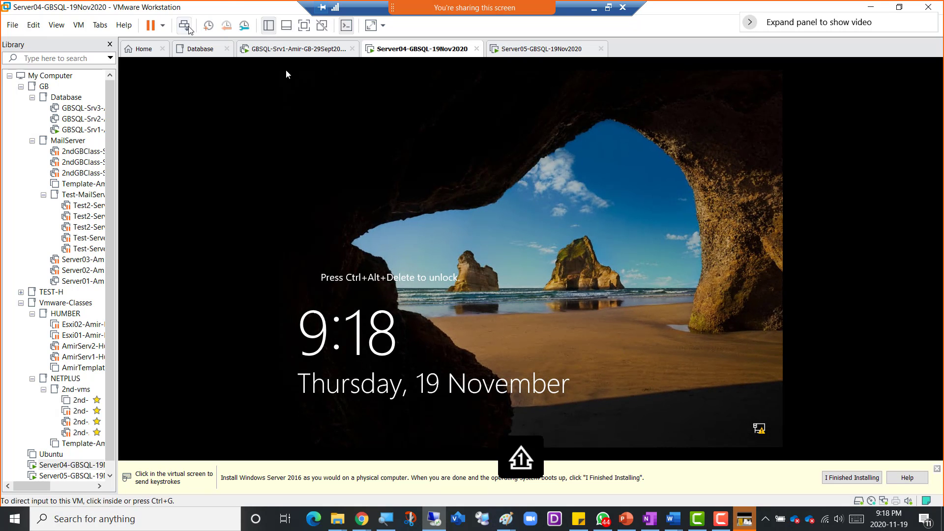
pyautogui.click(188, 27)
pyautogui.click(333, 436)
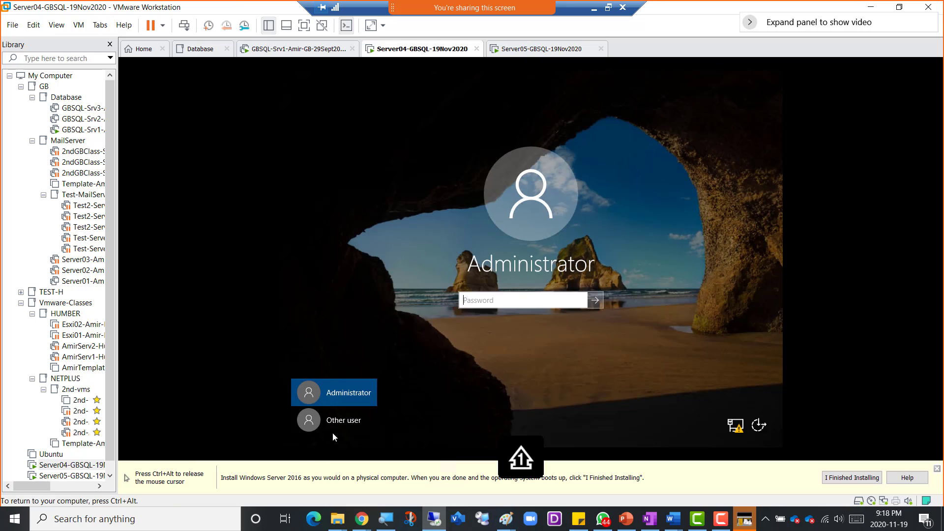
pyautogui.click(340, 421)
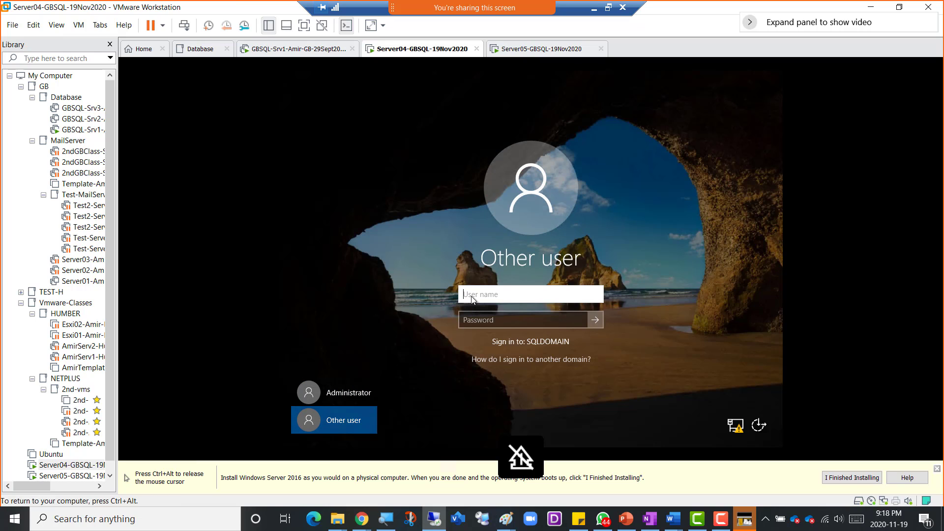
pyautogui.write('AmerSQLAdmin')
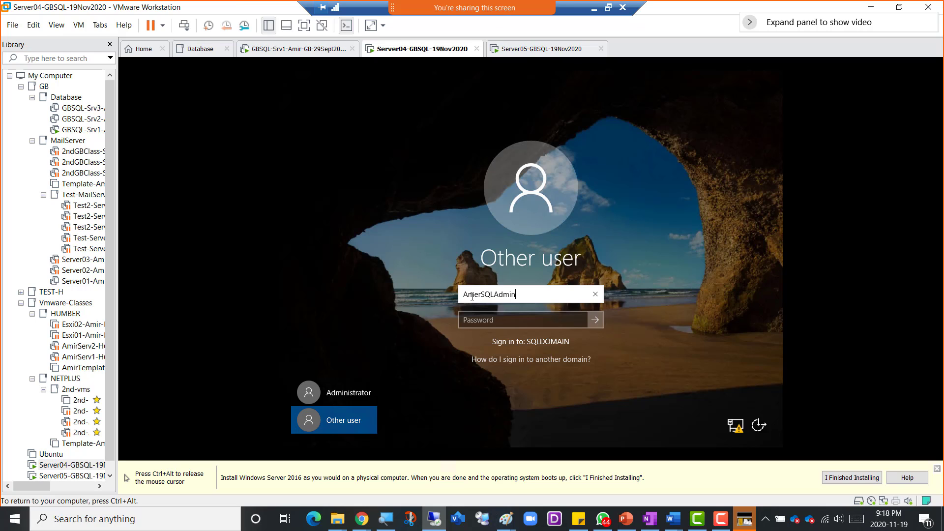
pyautogui.press('Tab')
pyautogui.write('P')
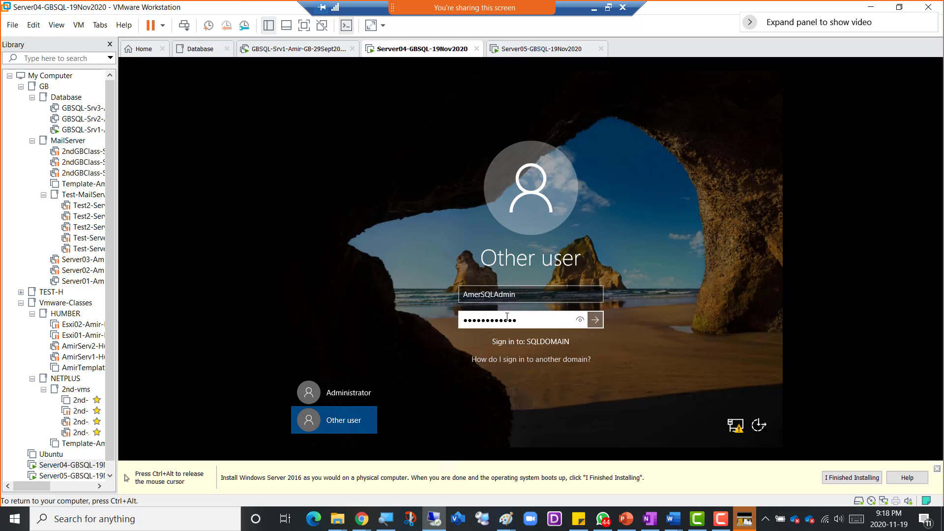
pyautogui.click(596, 320)
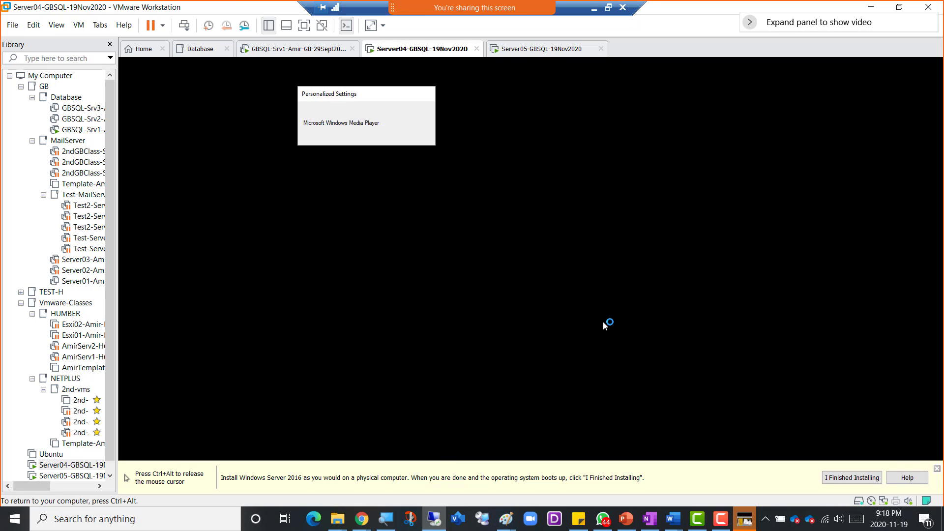
pyautogui.hotkey('ctrl', 'alt')
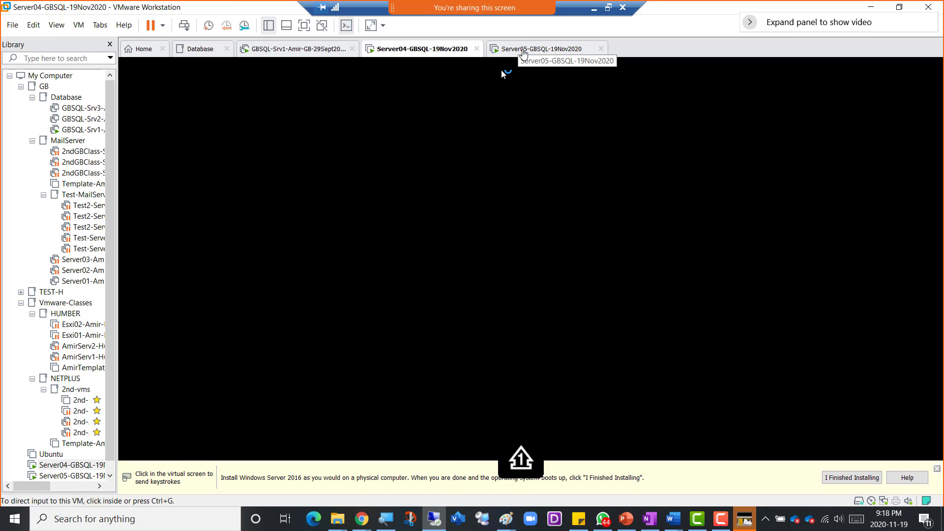
# - Check that the Server05 and Server04 tabs both show Server Manager, then minimize VMware Workstation
pyautogui.click(523, 51)
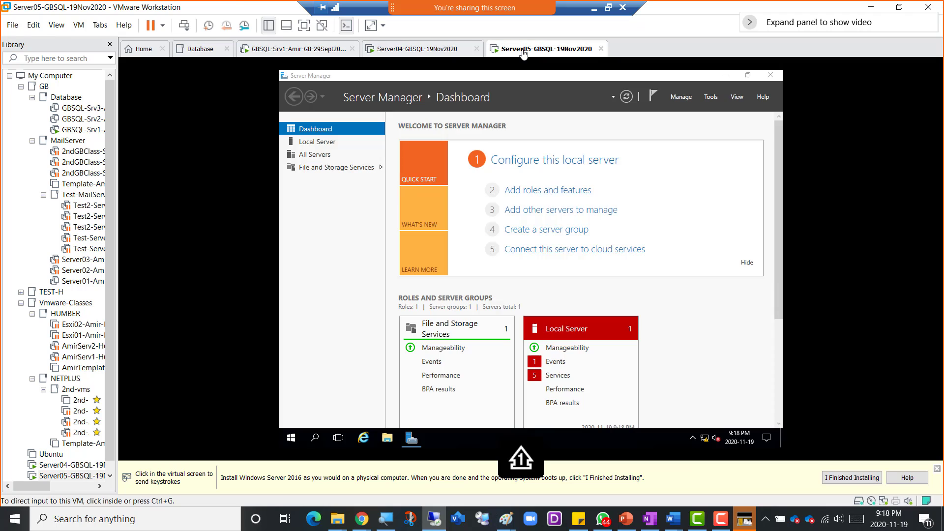
pyautogui.click(413, 53)
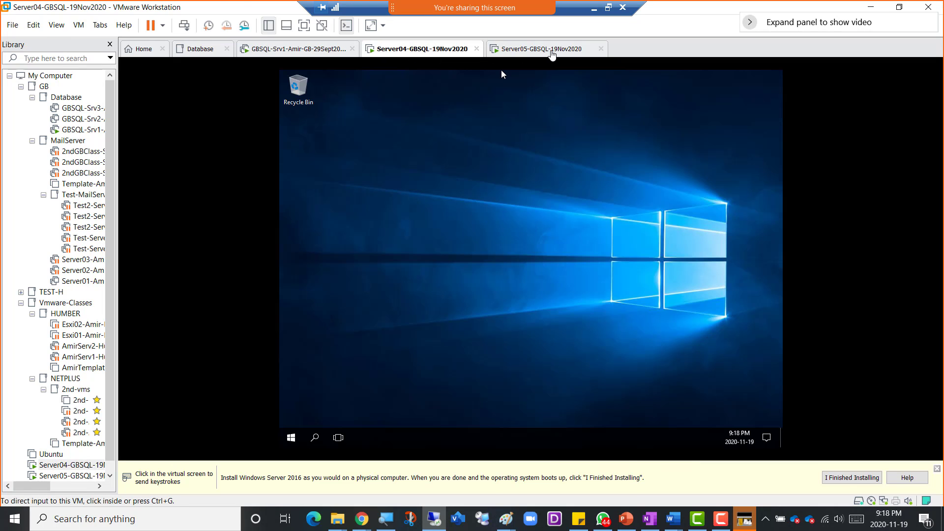
pyautogui.click(518, 51)
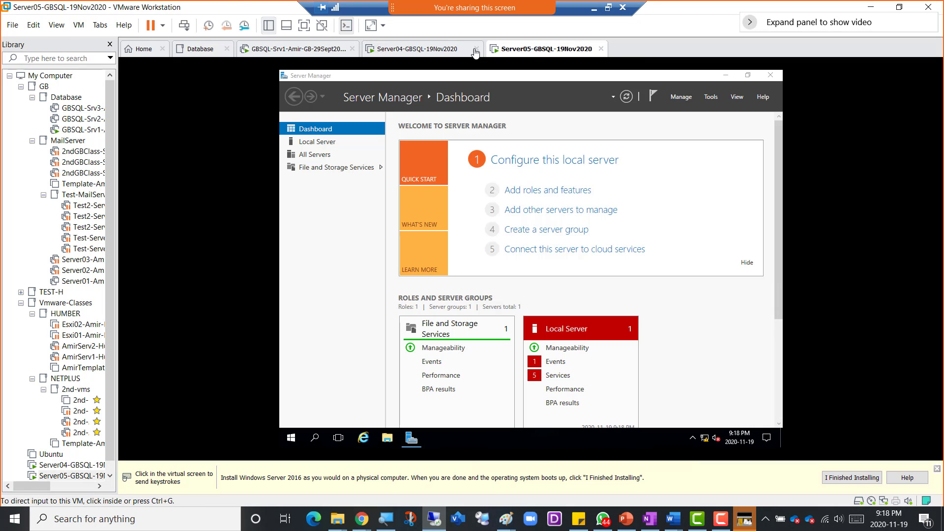
pyautogui.click(443, 52)
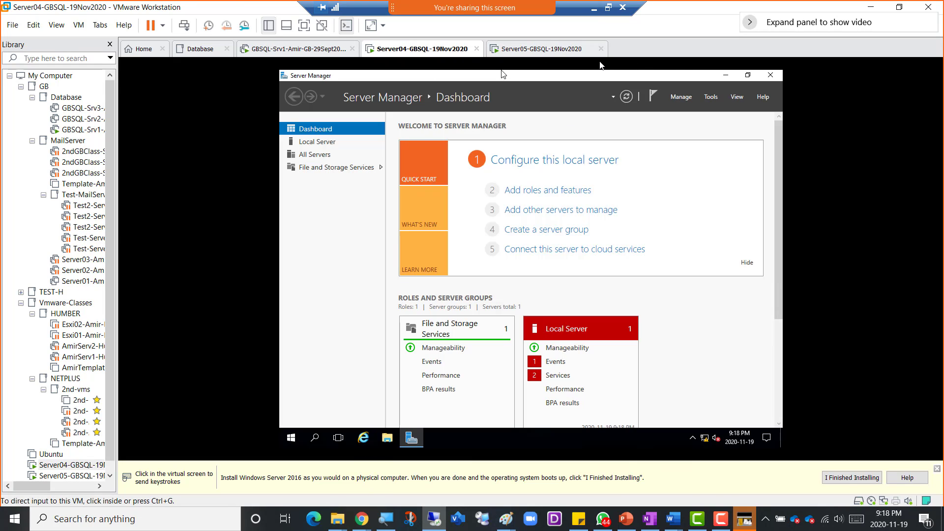
pyautogui.click(596, 11)
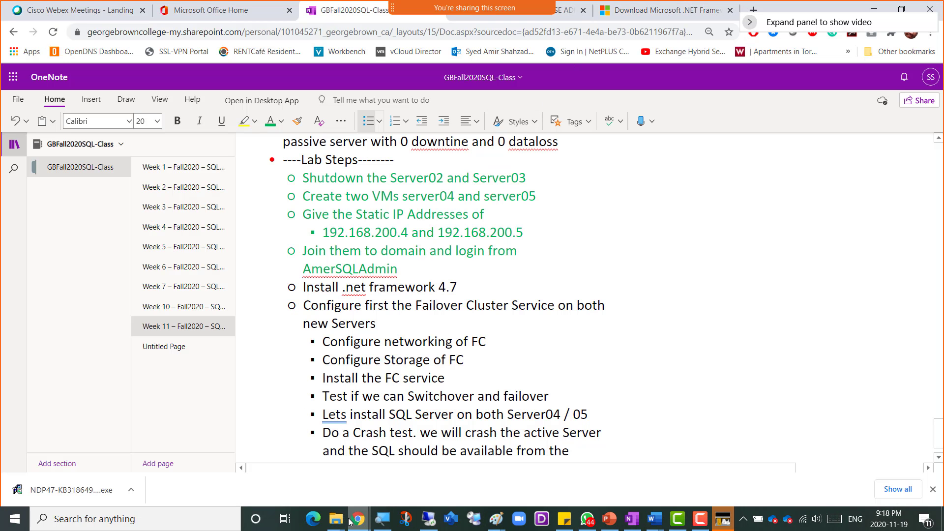
# - Bring the Week1 - 05Sept2019 File Explorer window to the front
pyautogui.moveTo(338, 524)
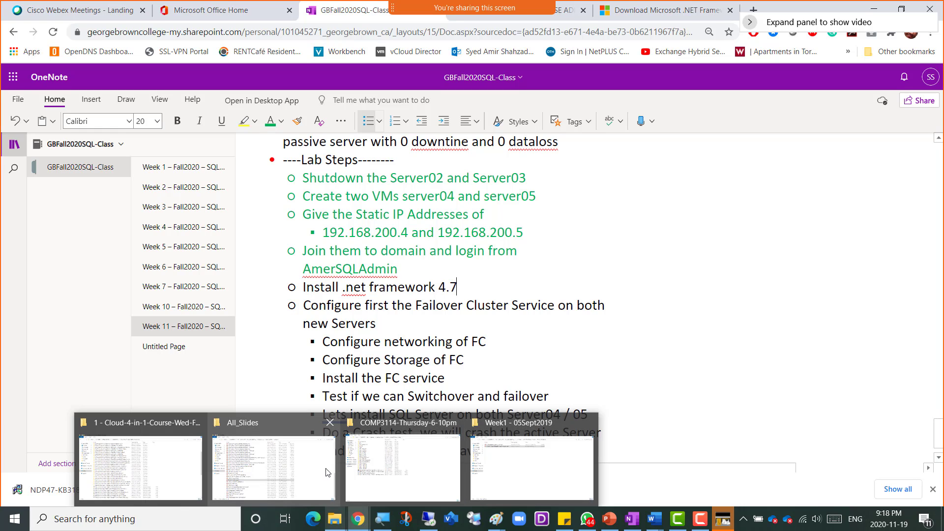
pyautogui.click(523, 480)
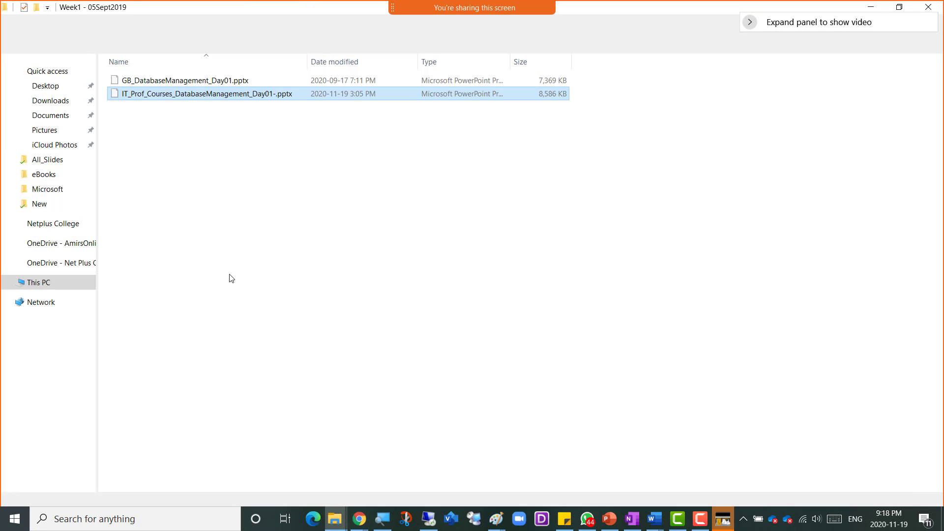
# - Copy the NDP47-KB3186497 installer from D:\EDU\Central_SOFT\GB_Soft\SQL-Server-2016-Eval, then go back to VMware
pyautogui.click(54, 103)
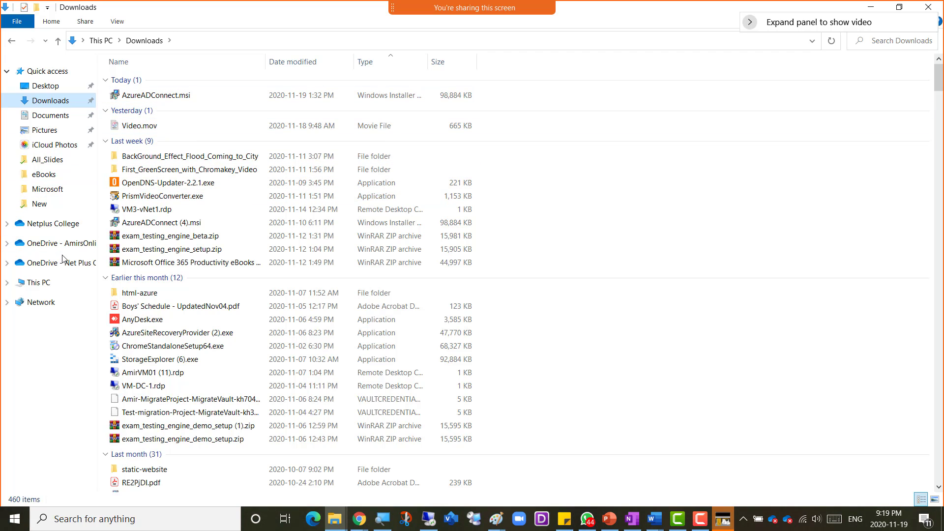
pyautogui.click(39, 283)
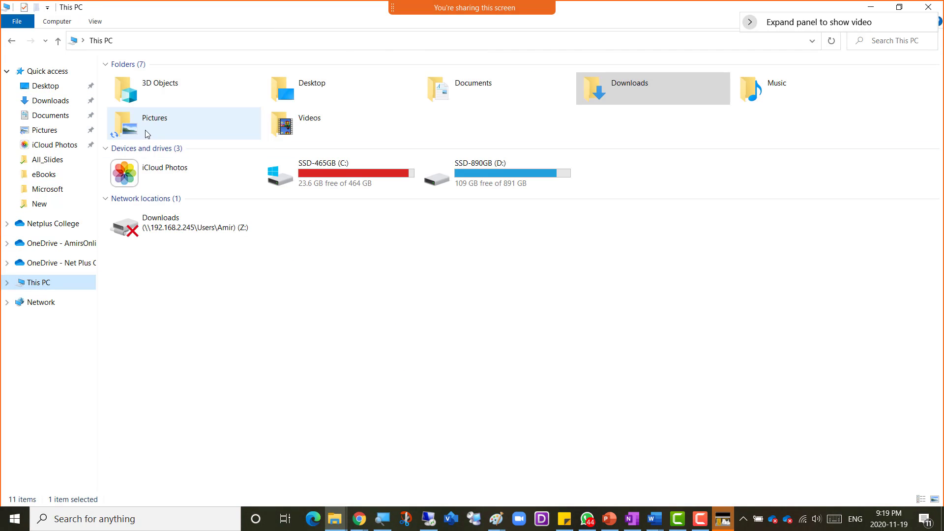
pyautogui.doubleClick(462, 180)
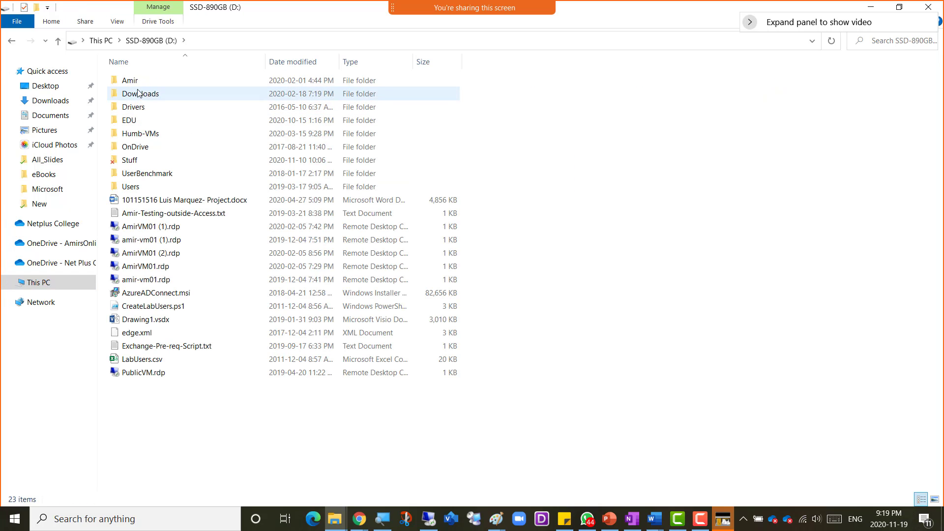
pyautogui.click(137, 122)
pyautogui.doubleClick(137, 121)
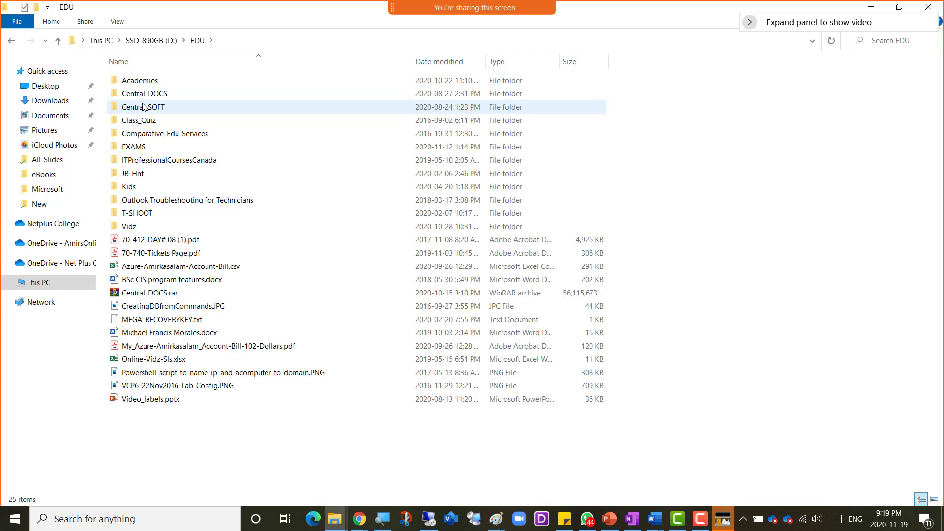
pyautogui.doubleClick(143, 108)
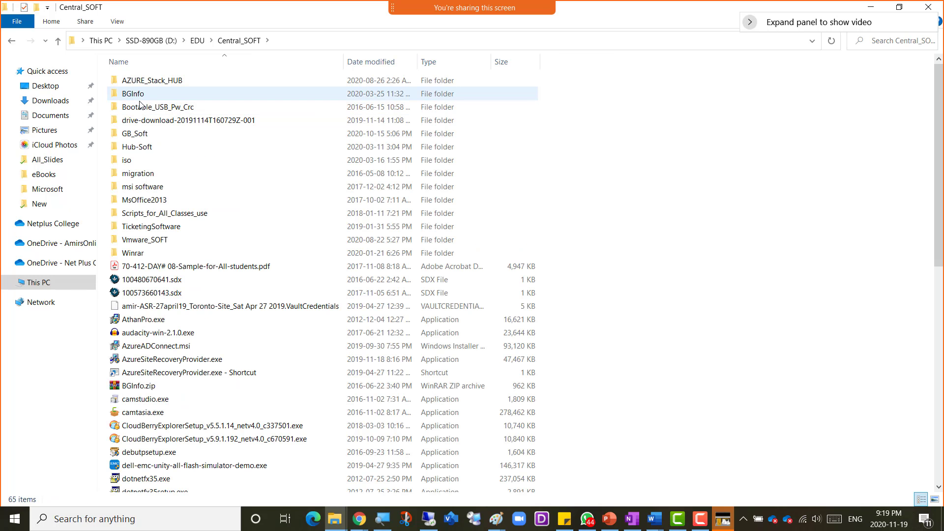
pyautogui.doubleClick(140, 133)
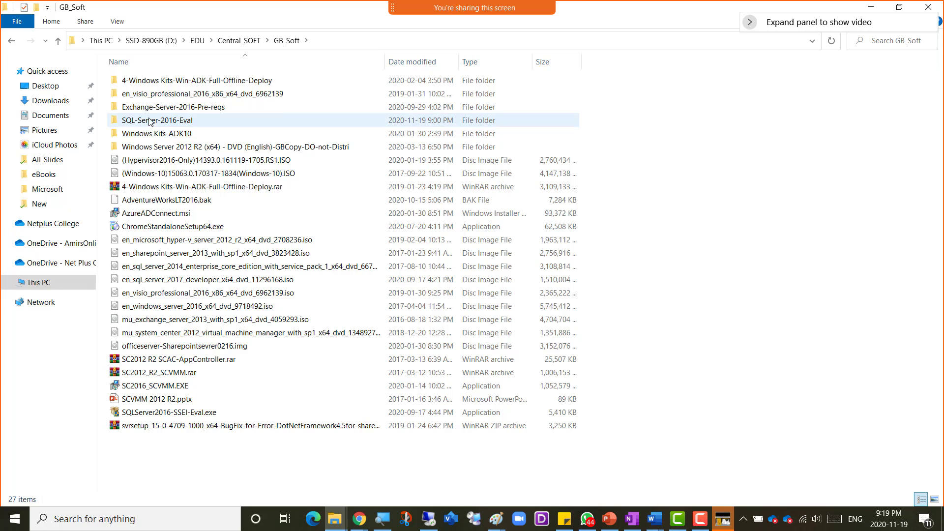
pyautogui.doubleClick(154, 123)
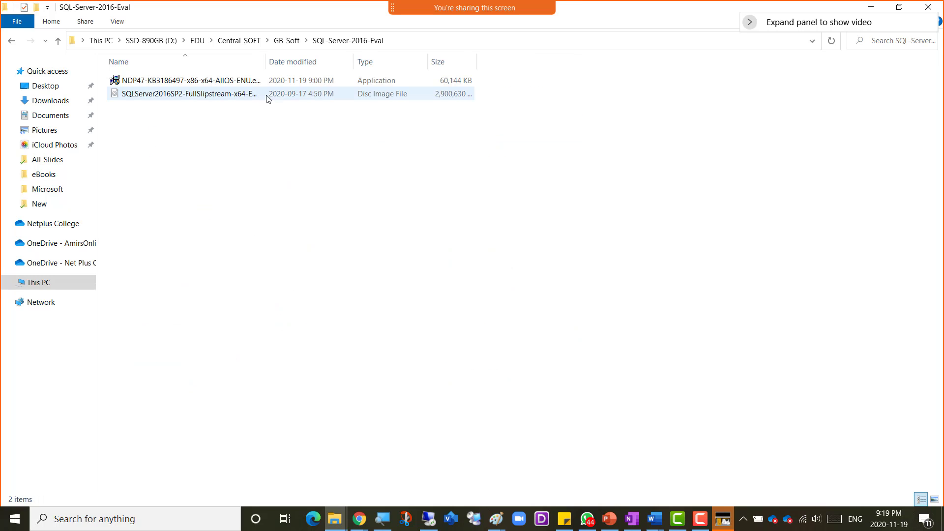
pyautogui.rightClick(193, 81)
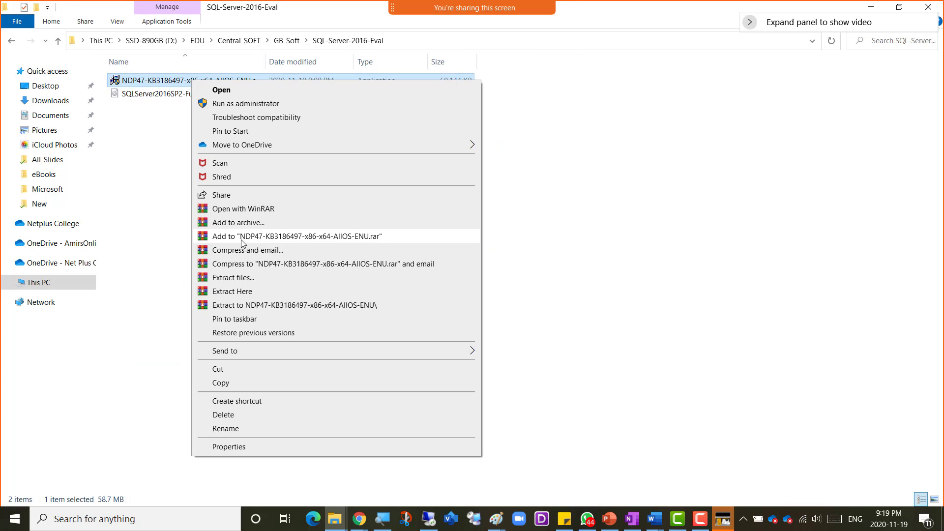
pyautogui.click(238, 383)
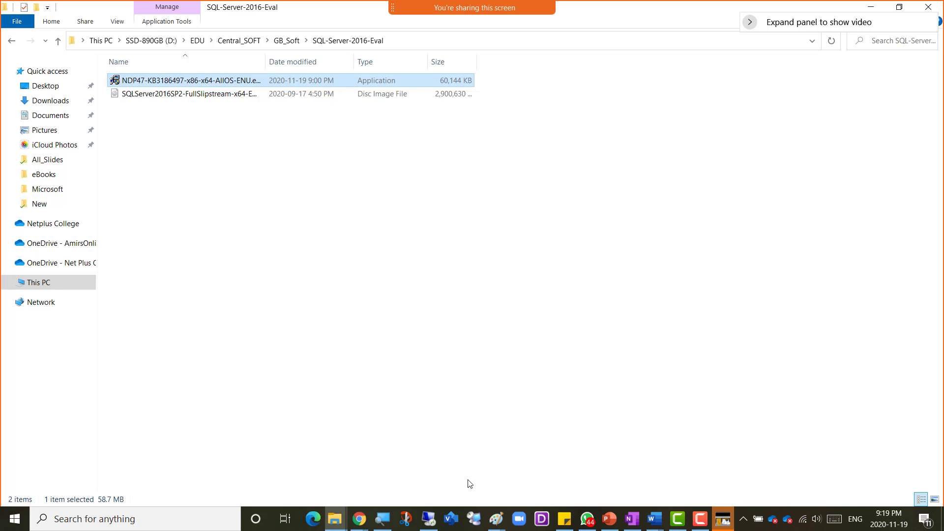
pyautogui.click(428, 519)
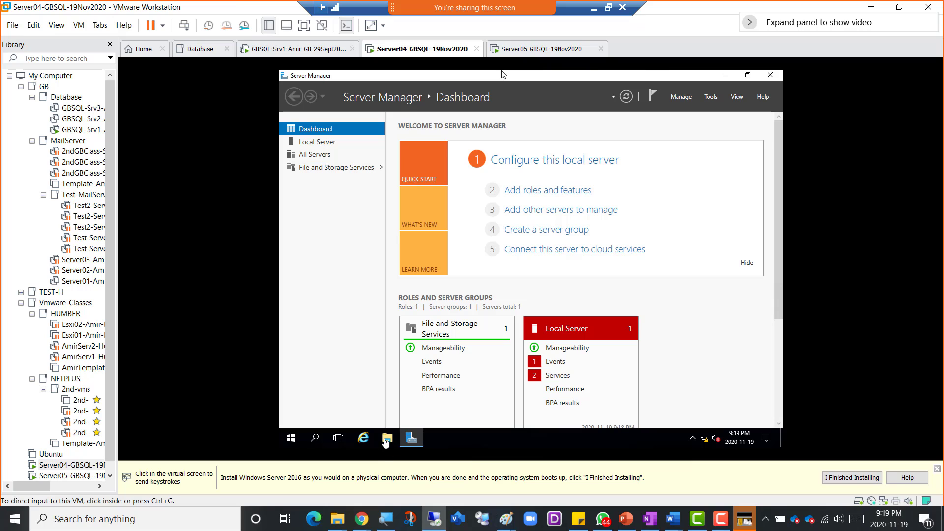
# - Open Server04's empty Downloads folder, find Paste unavailable, and bring up the Server04 tab's menu
pyautogui.click(386, 440)
pyautogui.click(386, 439)
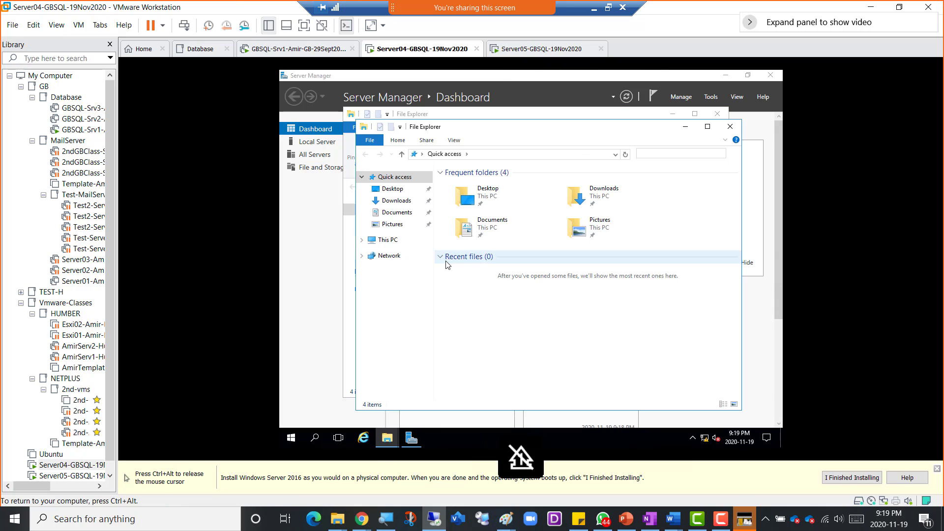
pyautogui.click(396, 201)
pyautogui.rightClick(476, 231)
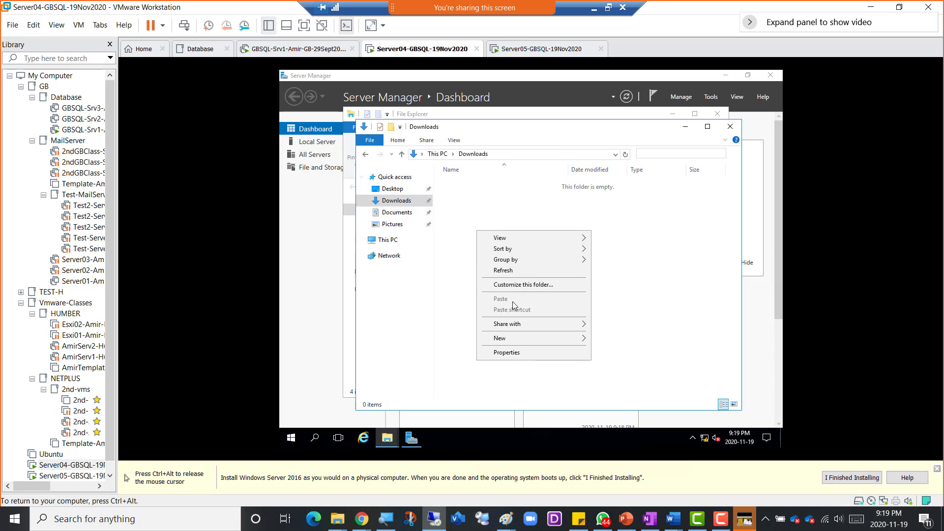
pyautogui.click(468, 216)
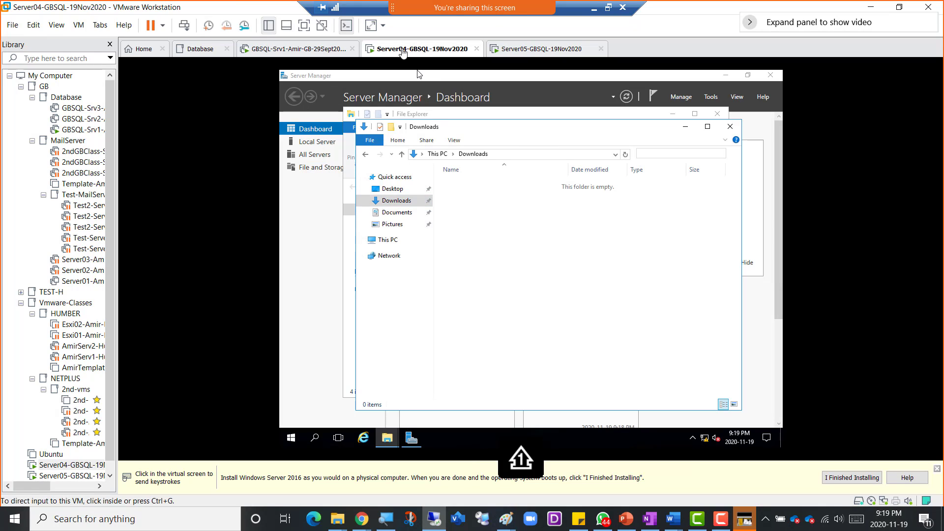
pyautogui.rightClick(403, 52)
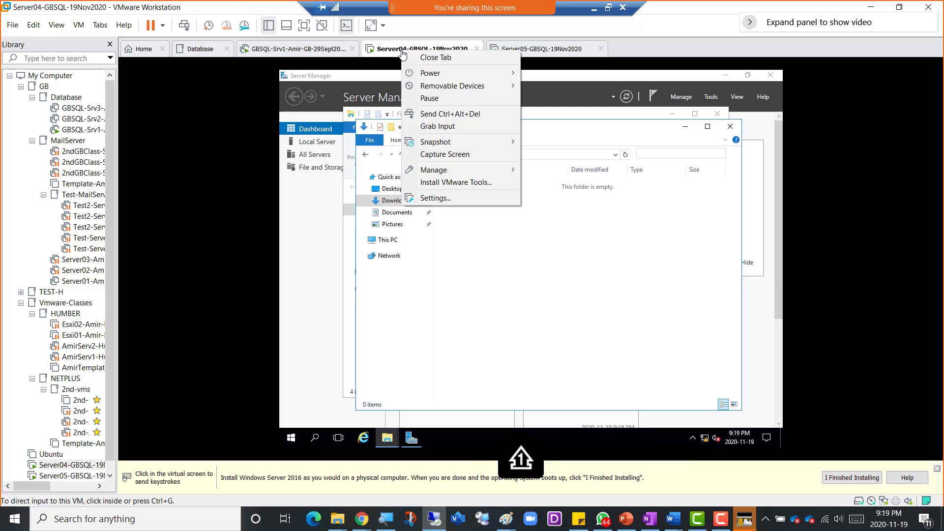
# - Start the VMware Tools install on Server04 and Server05, then return to Server04
pyautogui.click(469, 185)
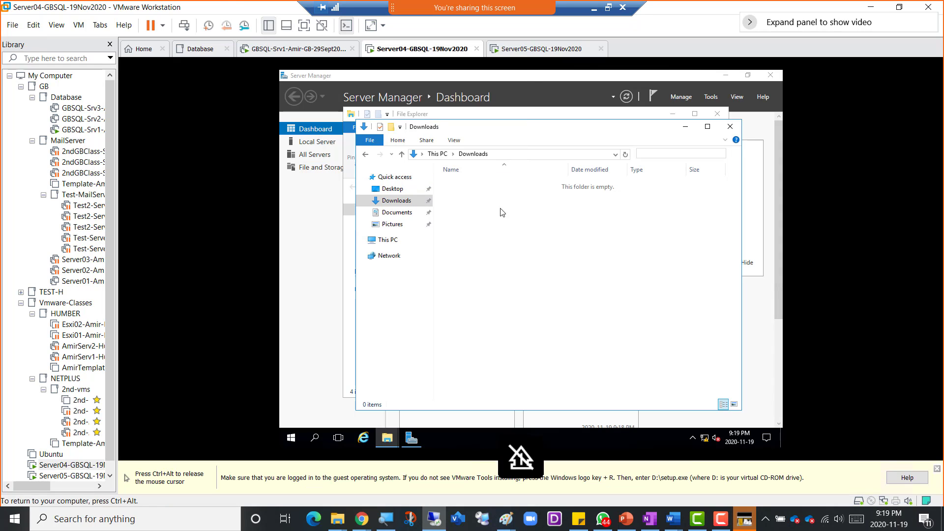
pyautogui.rightClick(528, 49)
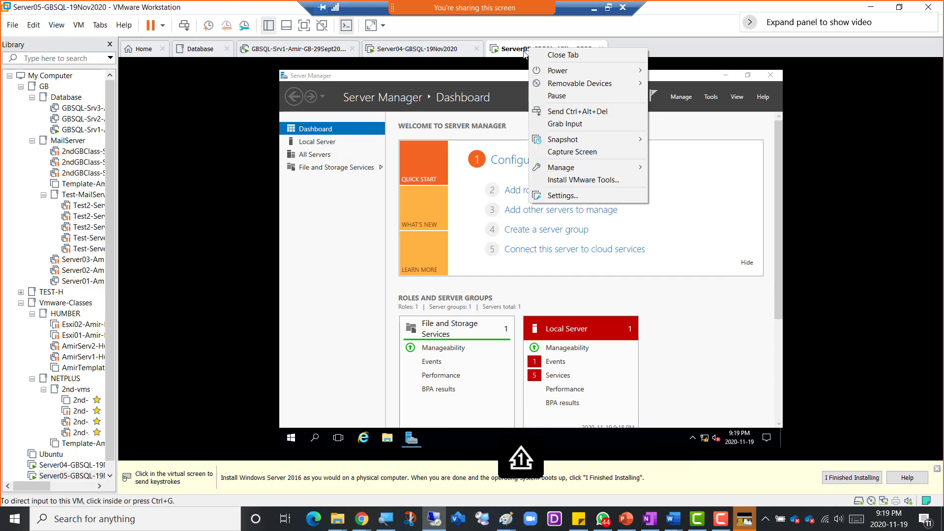
pyautogui.click(599, 180)
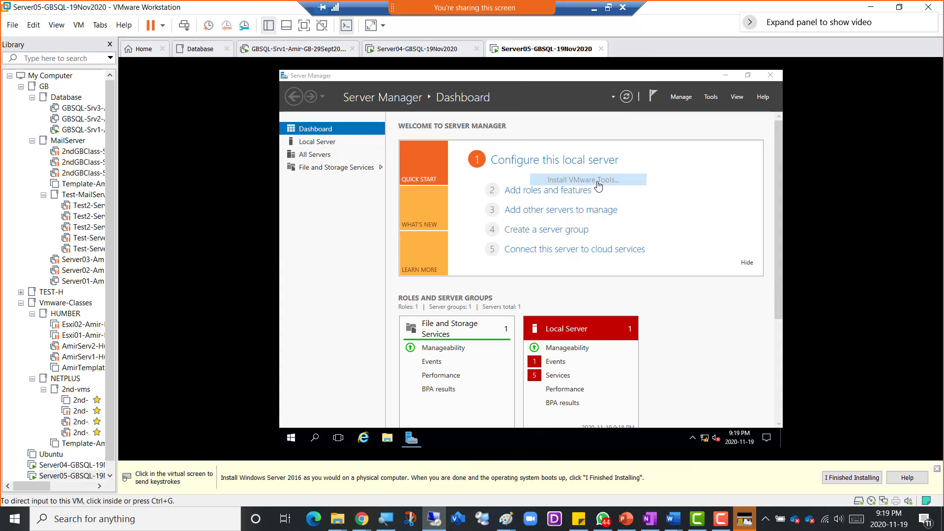
pyautogui.click(409, 50)
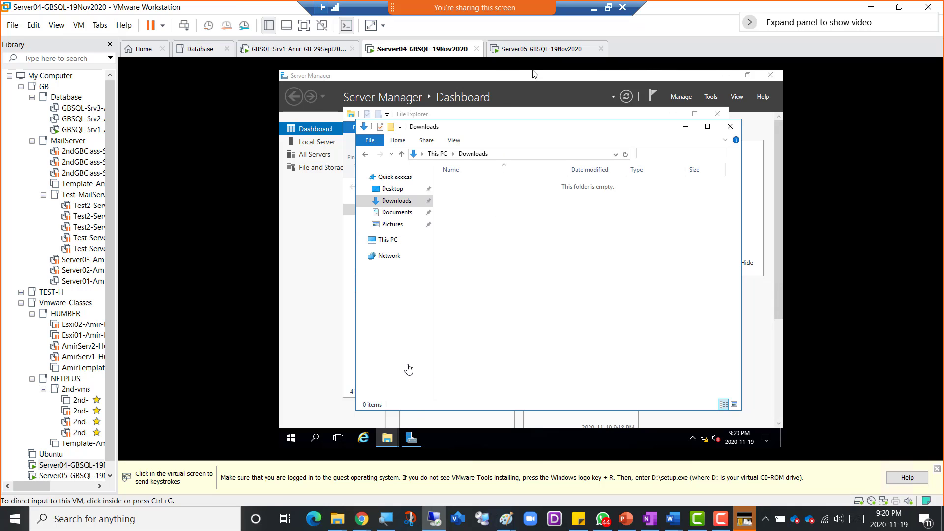
# - On Server04, run the VMware Tools installer from DVD Drive (D:) and approve the UAC prompt
pyautogui.click(392, 244)
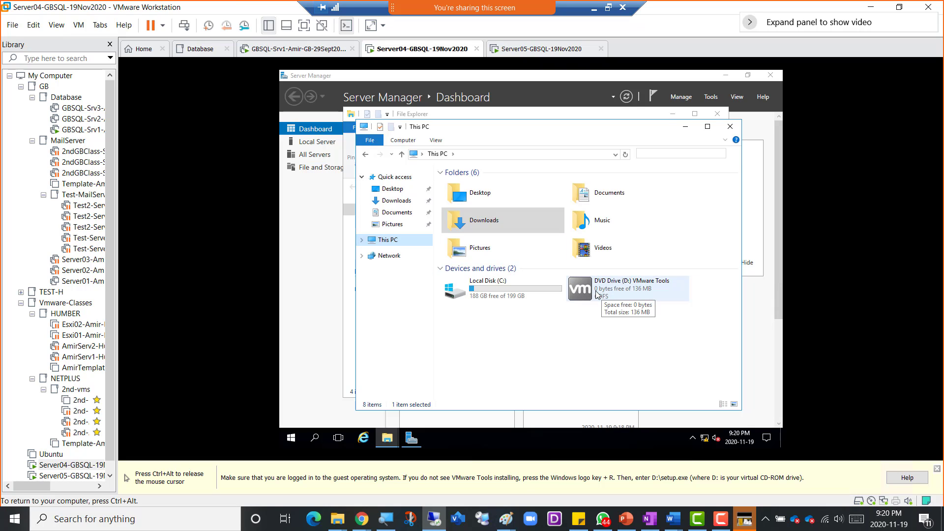
pyautogui.doubleClick(587, 293)
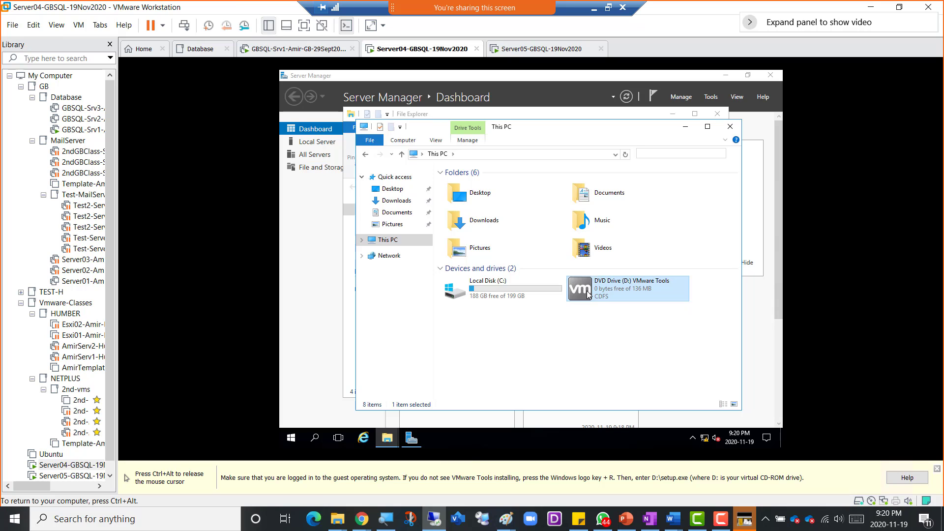
pyautogui.click(494, 320)
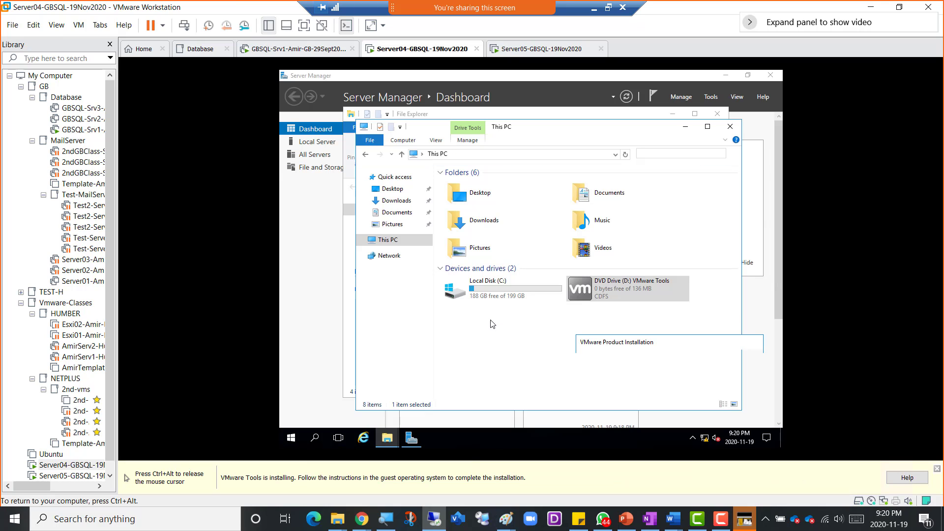
# - On Server05, launch VMware Tools from This PC's DVD drive and approve the UAC prompt
pyautogui.click(514, 51)
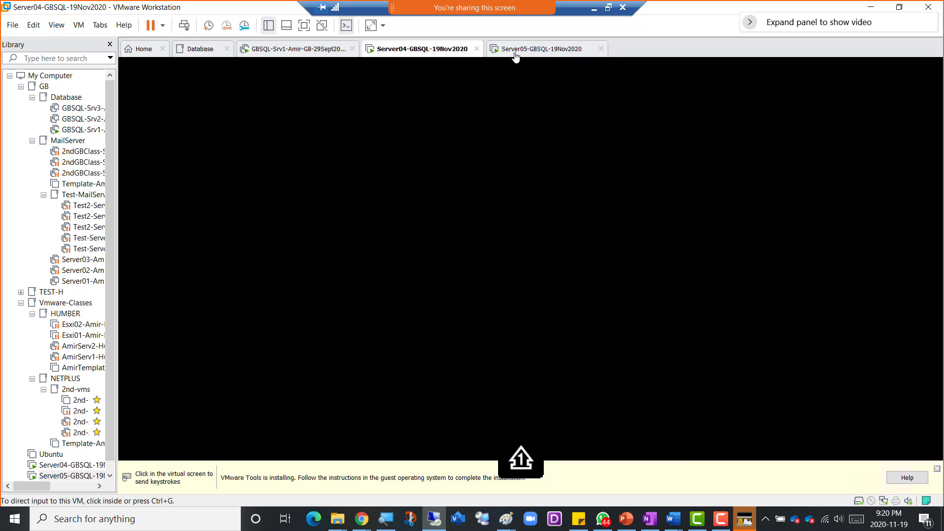
pyautogui.click(388, 441)
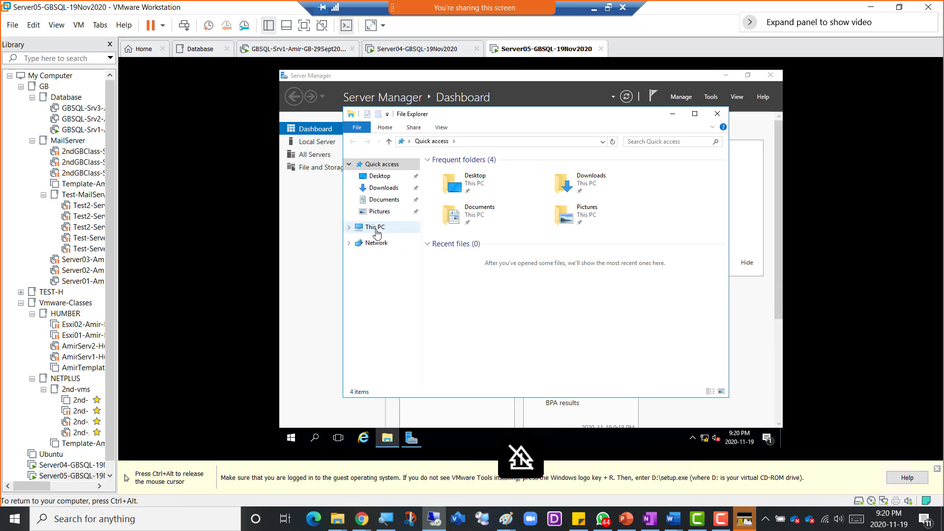
pyautogui.click(376, 228)
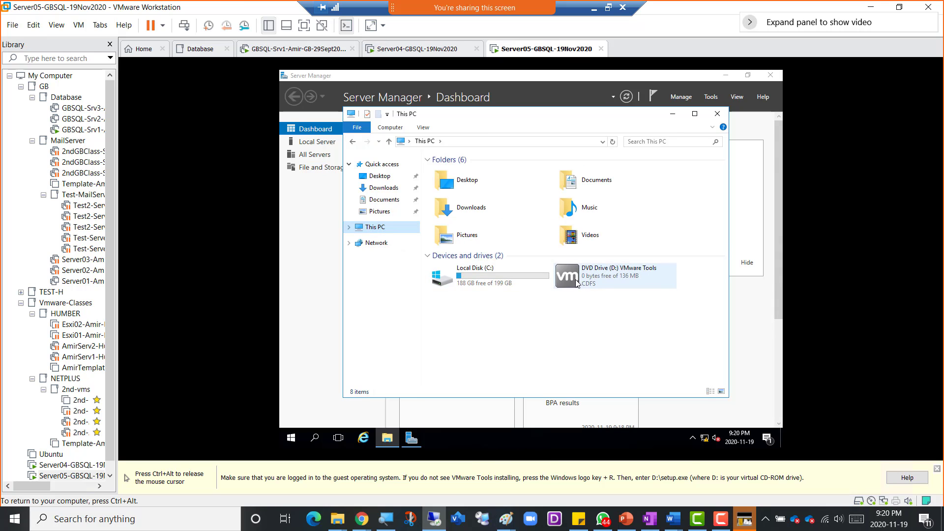
pyautogui.click(577, 281)
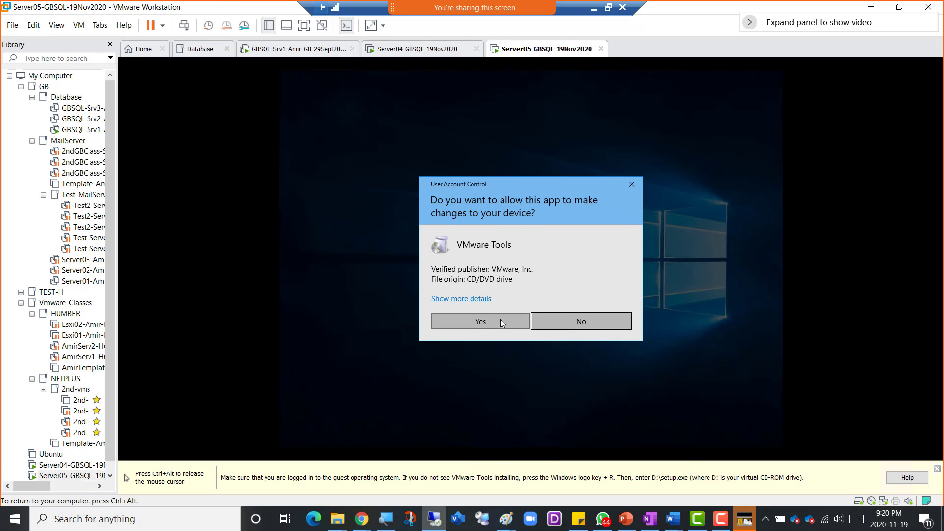
pyautogui.click(500, 320)
pyautogui.hotkey('ctrl', 'alt')
# - Bring Server04's VMware Tools installer dialog to the front, then switch to Server05
pyautogui.click(446, 51)
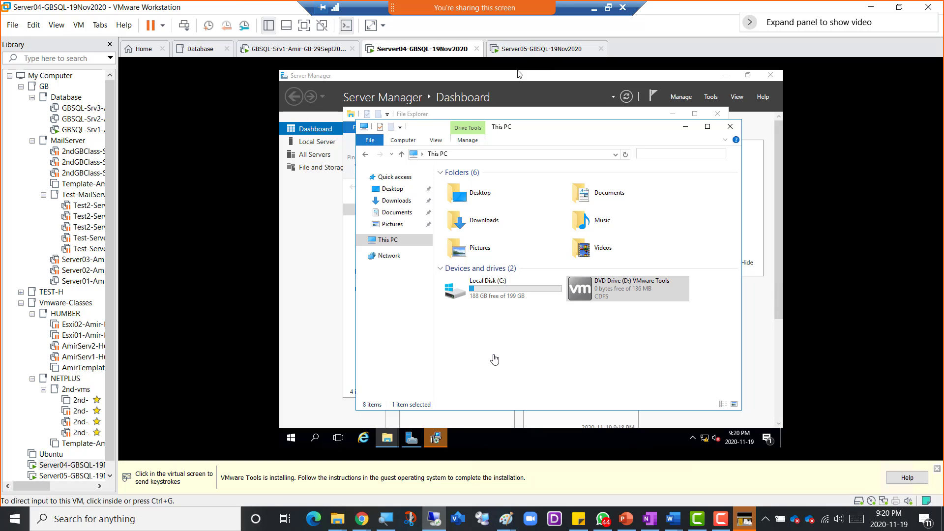
pyautogui.click(437, 441)
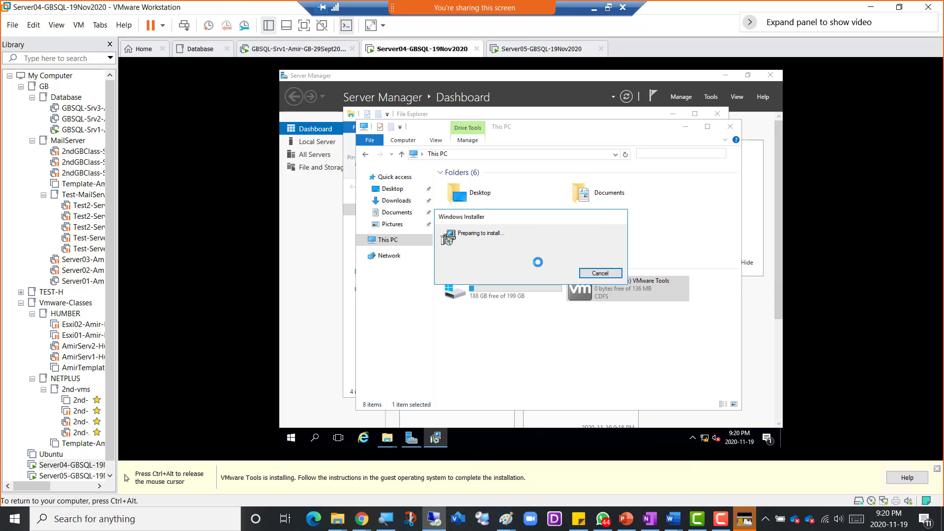
pyautogui.hotkey('ctrl', 'alt')
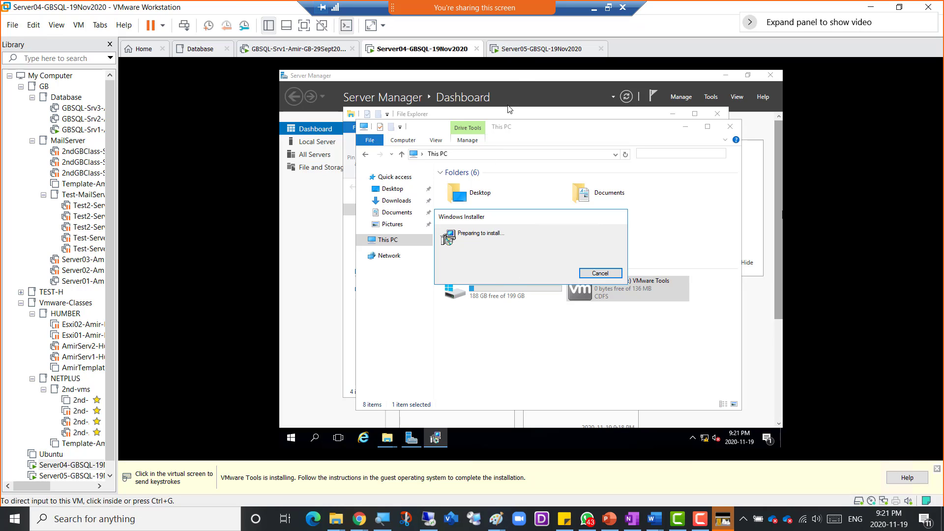
pyautogui.click(523, 52)
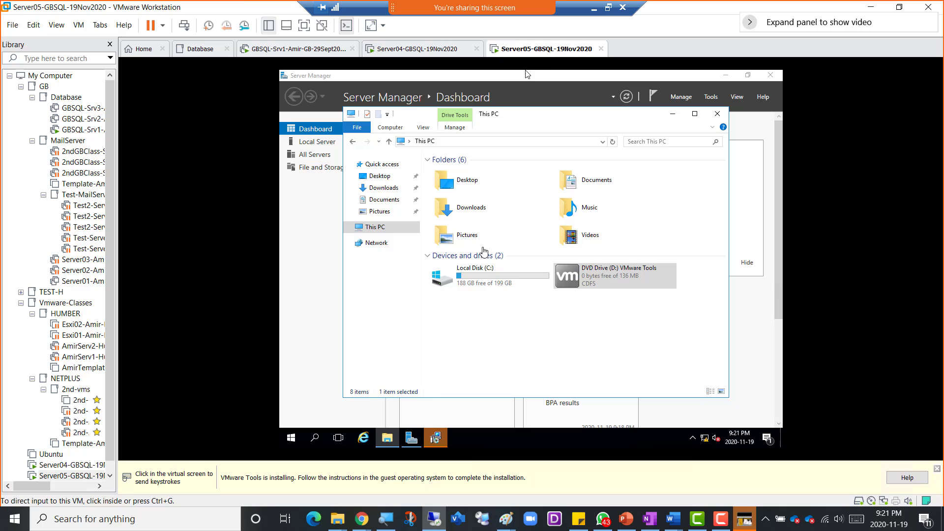
# - Run Server05's VMware Tools setup with the Typical type and start the install
pyautogui.click(435, 437)
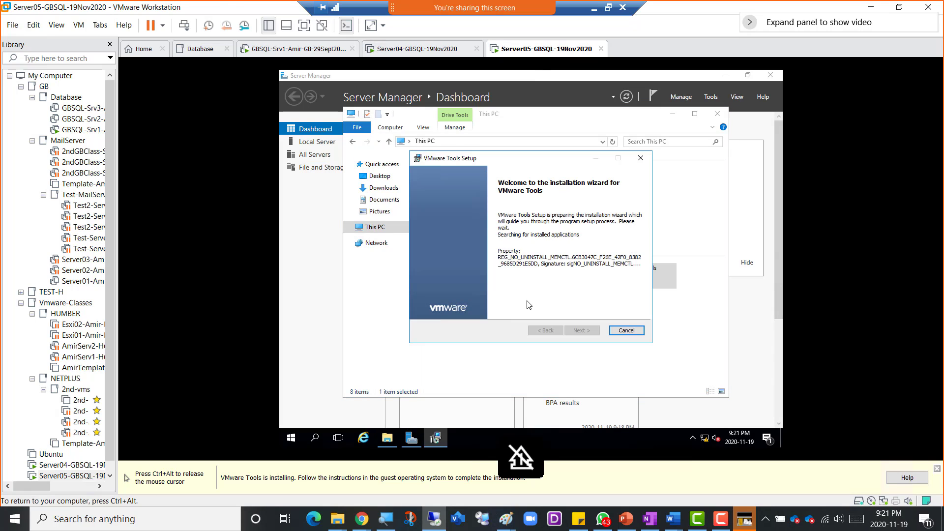
pyautogui.click(584, 331)
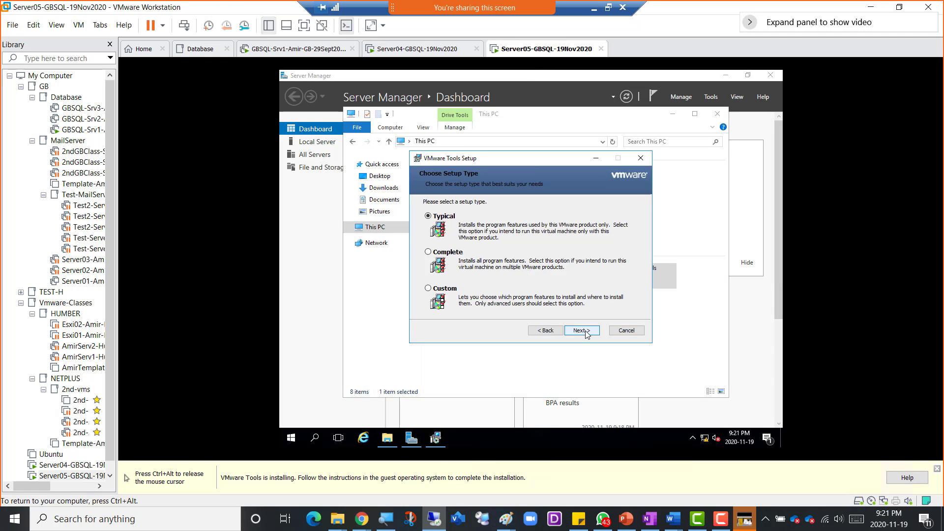
pyautogui.click(583, 331)
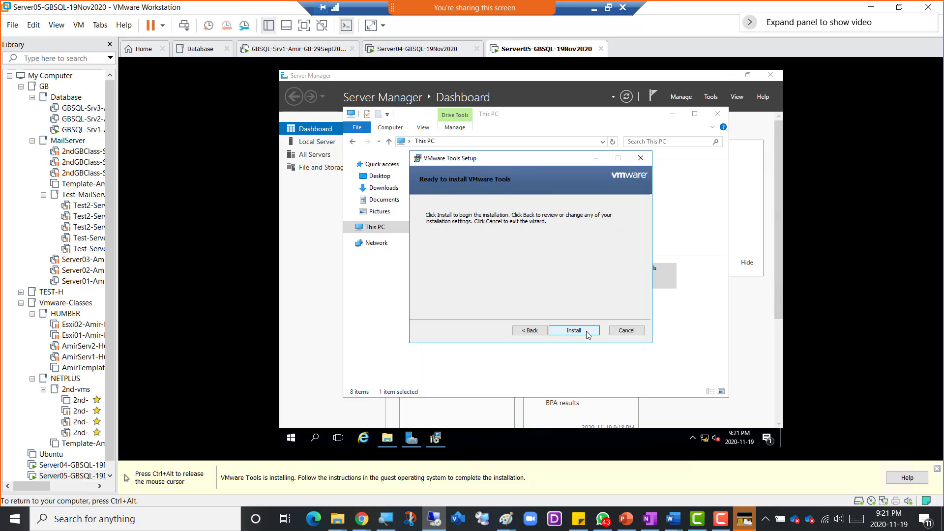
pyautogui.click(585, 331)
pyautogui.hotkey('ctrl', 'alt')
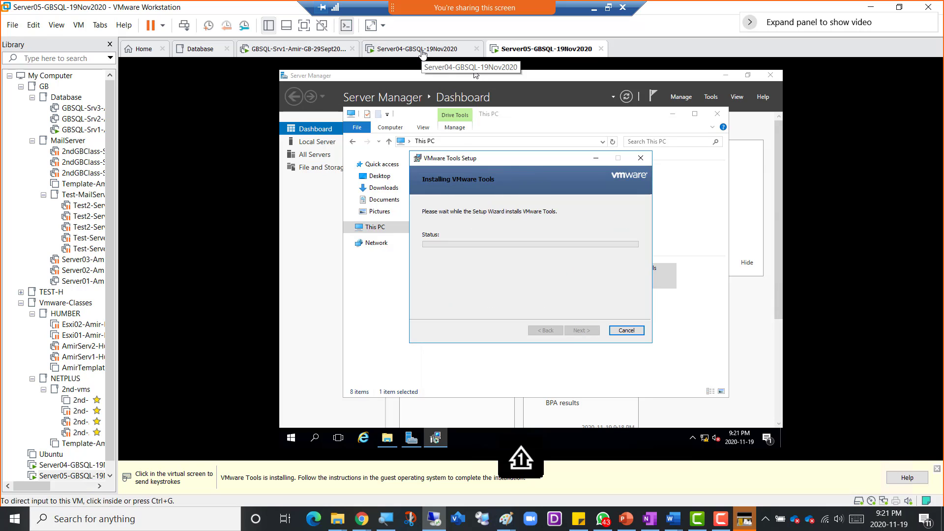
# - Run Server04's VMware Tools setup with the Typical type and start the install, then return to Server05
pyautogui.click(422, 49)
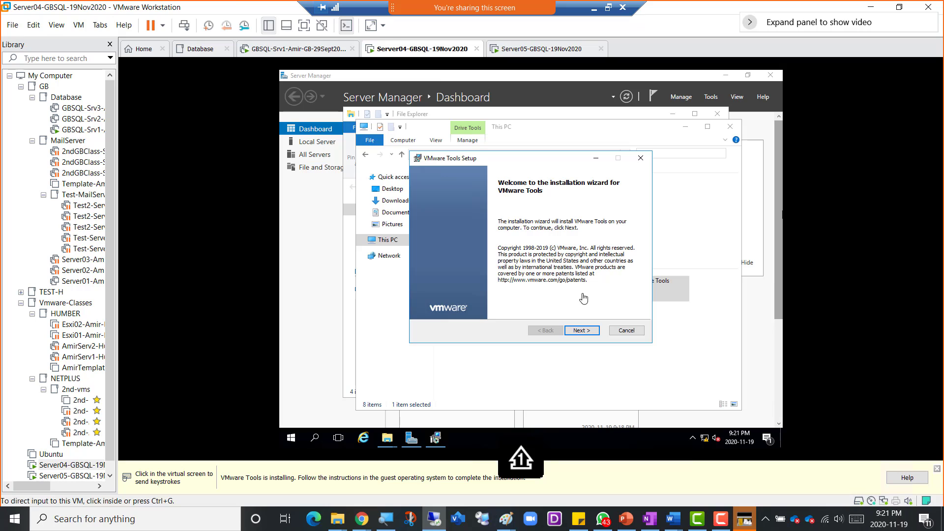
pyautogui.click(593, 333)
pyautogui.click(592, 333)
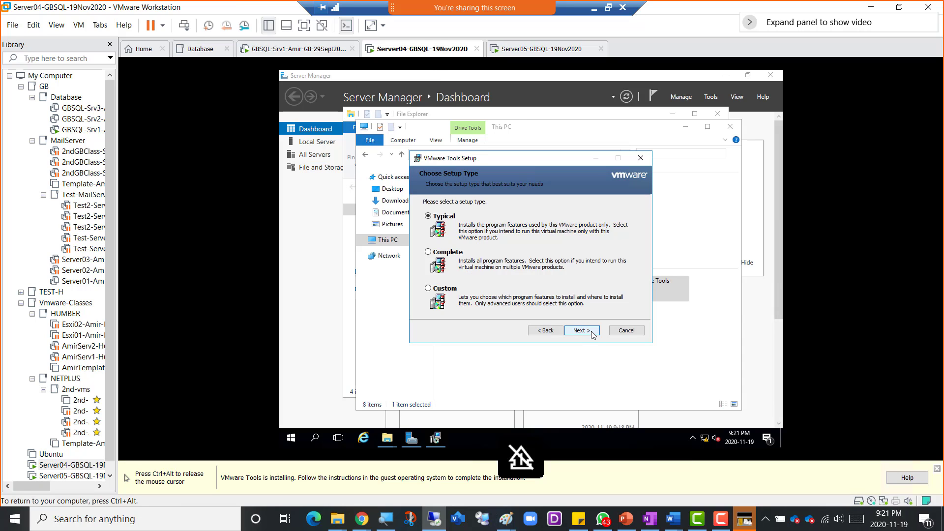
pyautogui.click(592, 333)
pyautogui.click(573, 330)
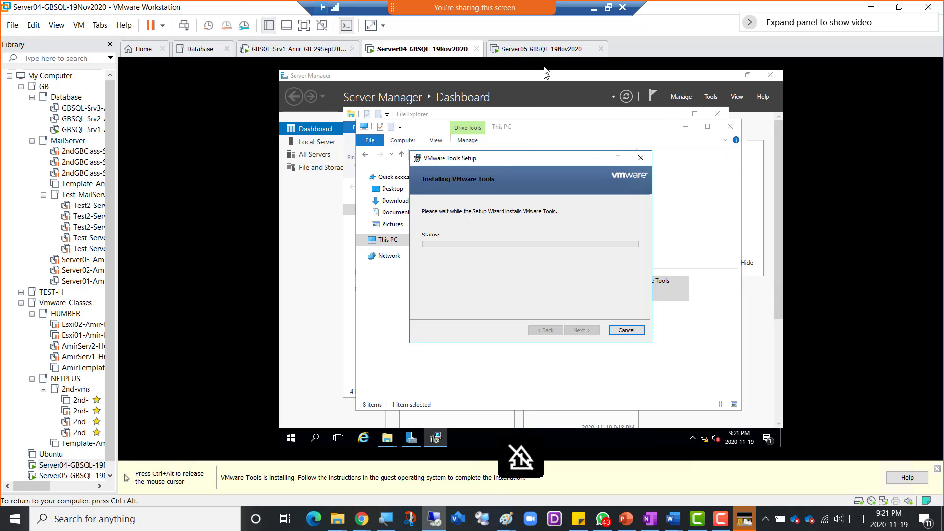
pyautogui.hotkey('ctrl', 'alt')
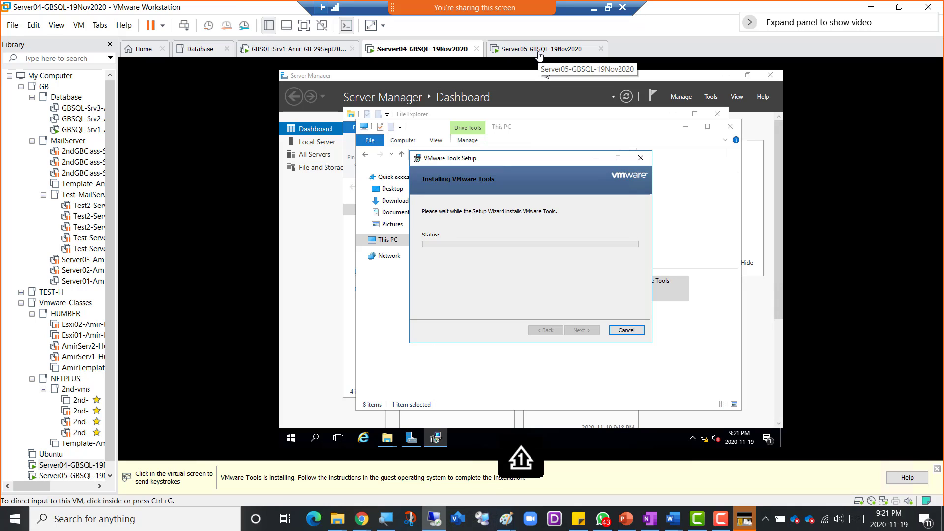
pyautogui.click(543, 56)
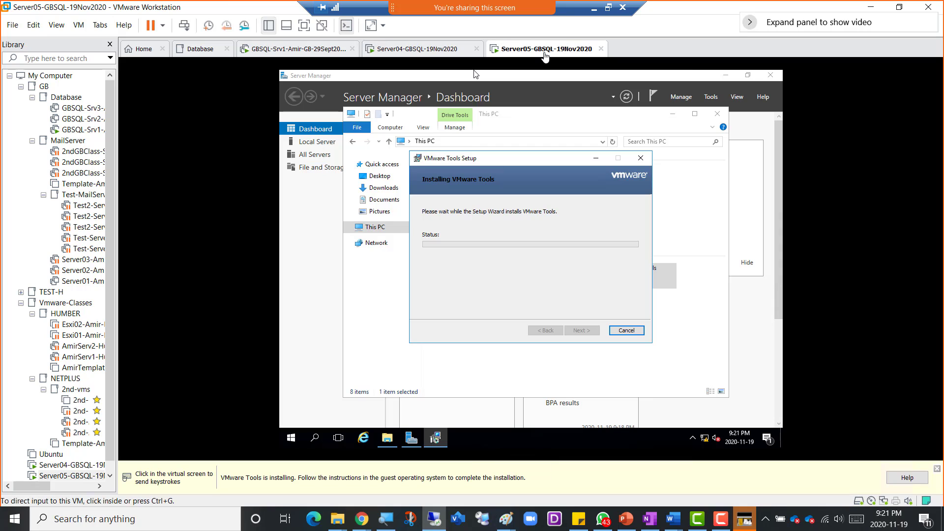
# - Switch to the Server04 tab to see its VMware Tools setup at Completed
pyautogui.click(440, 54)
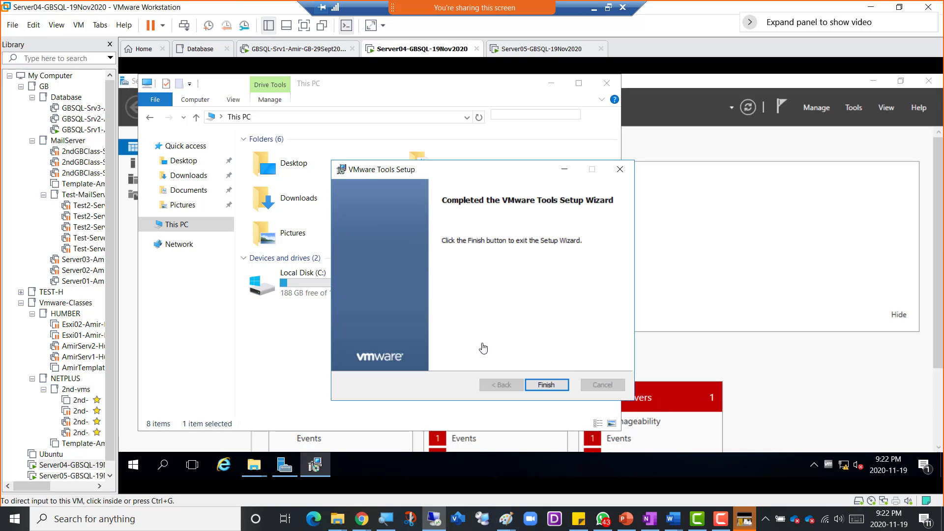
# - Finish VMware Tools setup and accept the restart on Server04 and Server05, ending on Server04
pyautogui.click(546, 384)
pyautogui.click(494, 299)
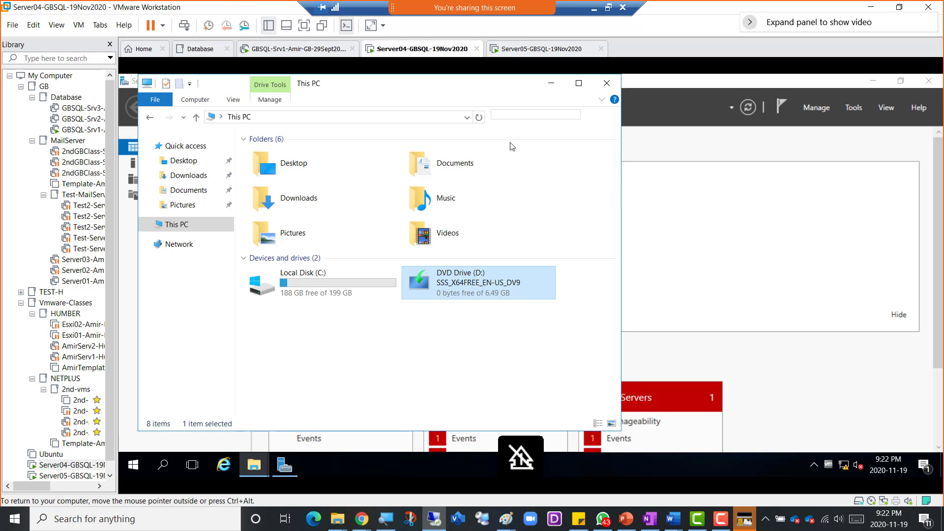
pyautogui.click(525, 49)
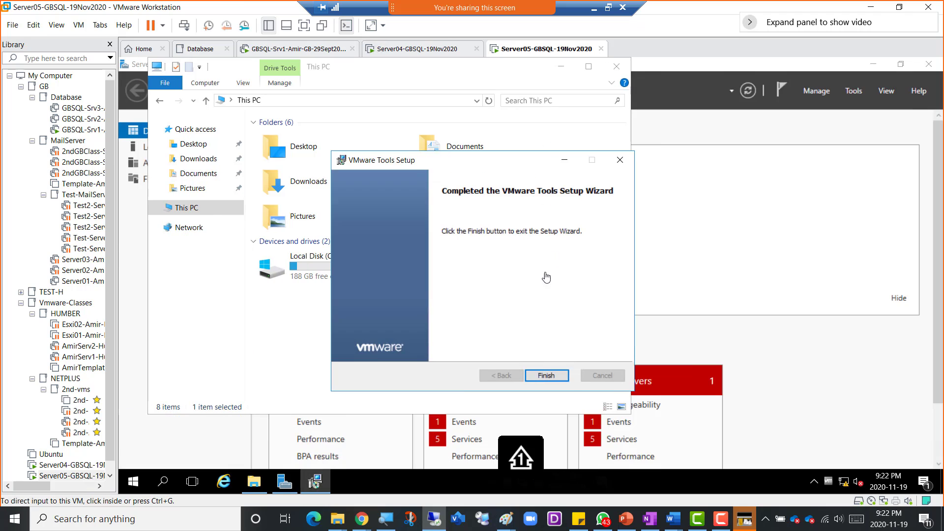
pyautogui.click(549, 375)
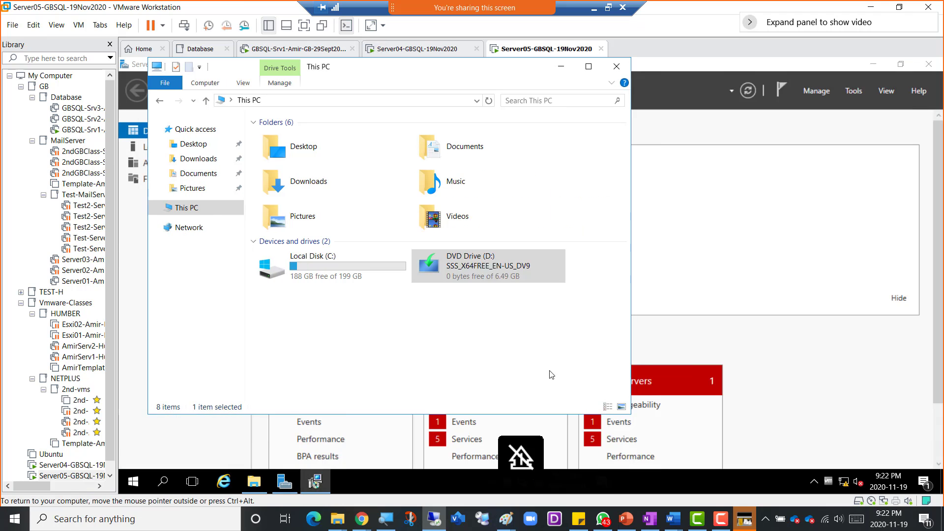
pyautogui.click(497, 296)
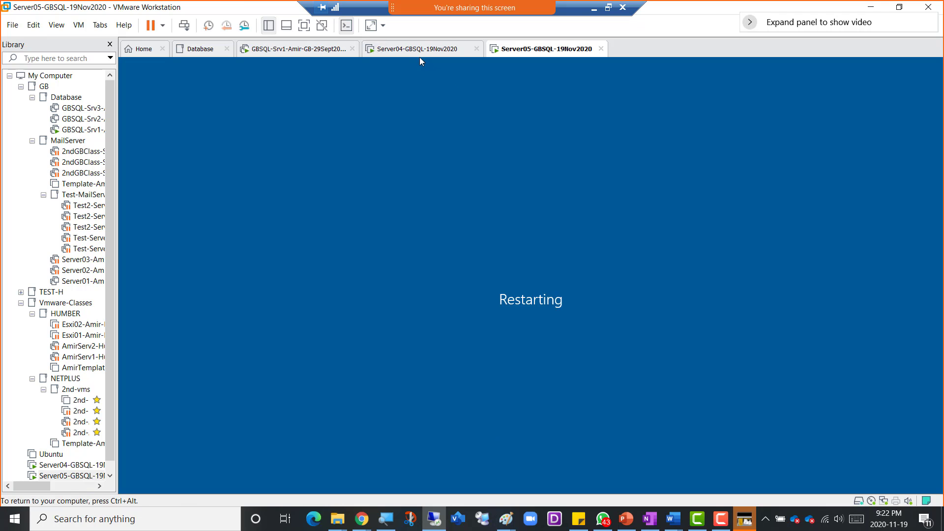
pyautogui.click(418, 54)
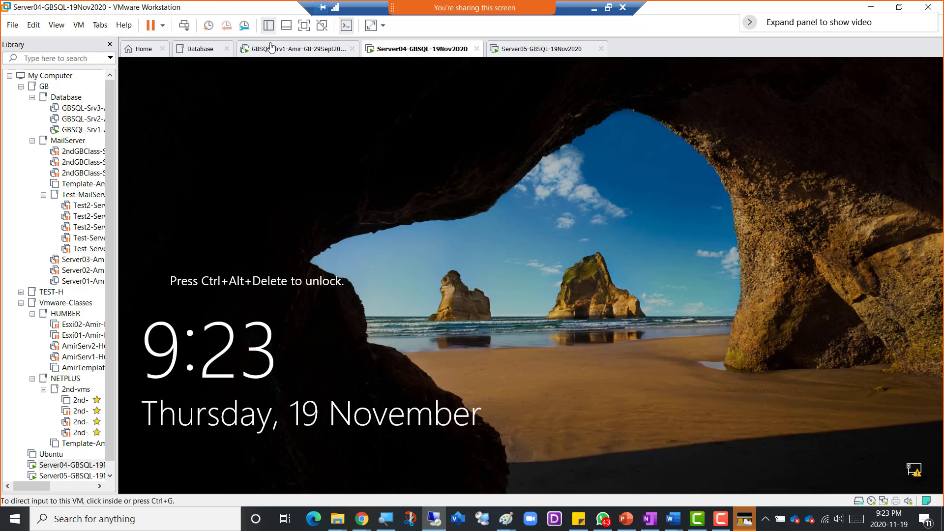
# - Sign in to Server04 with the account password
pyautogui.click(184, 25)
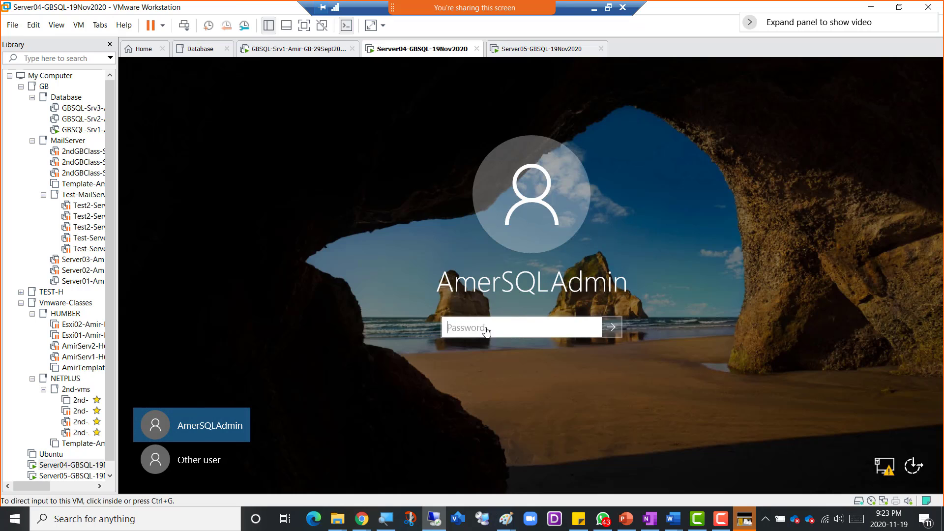
pyautogui.click(486, 328)
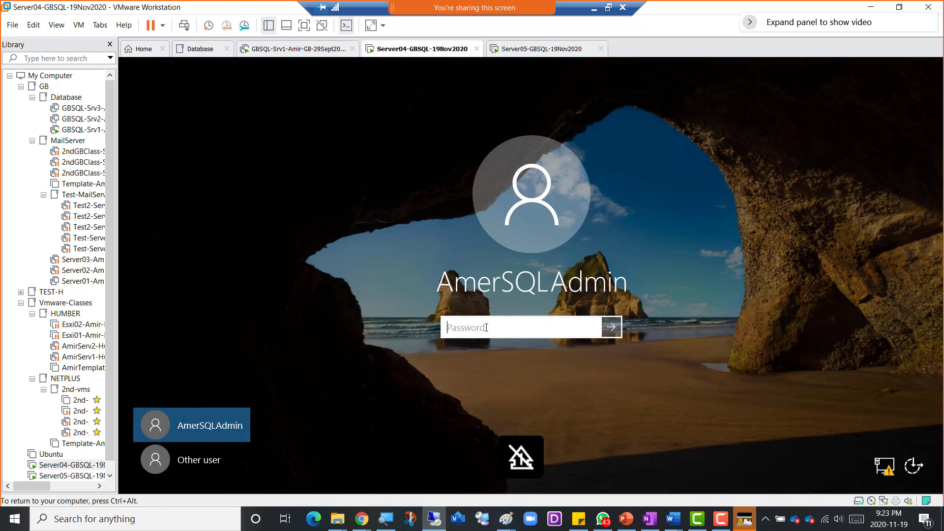
pyautogui.write('************')
pyautogui.press('Return')
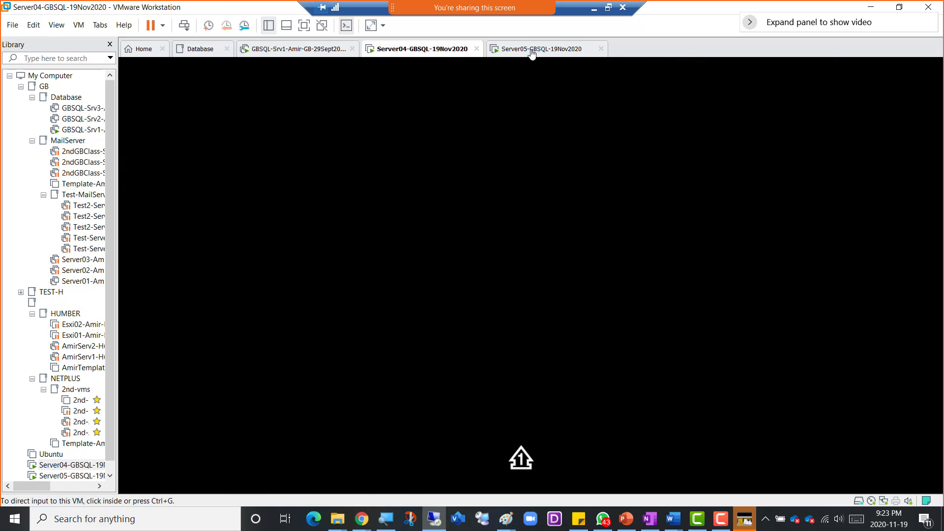
# - Sign in to Server05 with the account password, then show Server04 in a restored window
pyautogui.click(531, 50)
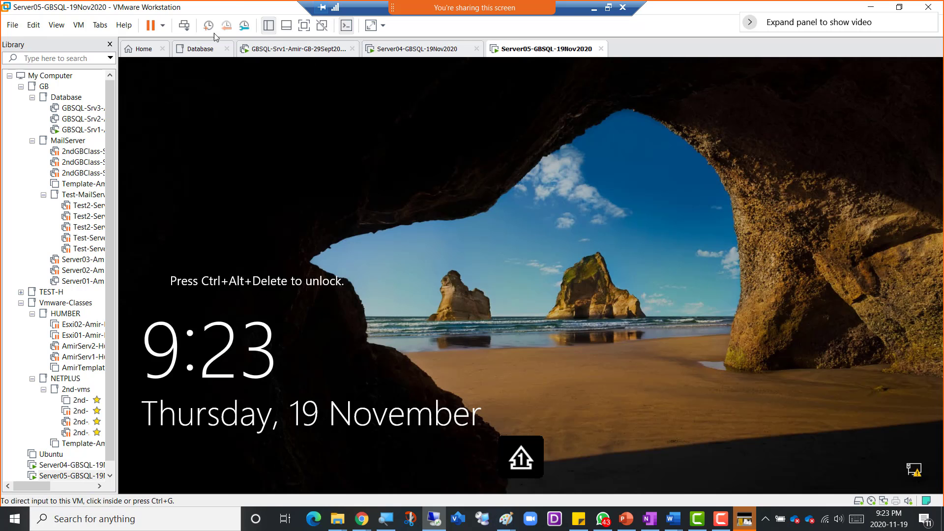
pyautogui.click(184, 25)
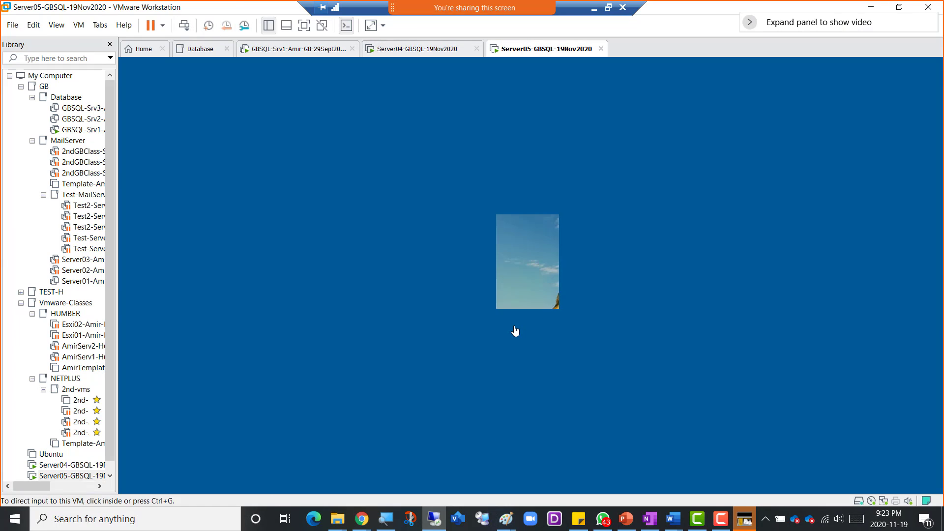
pyautogui.write('**')
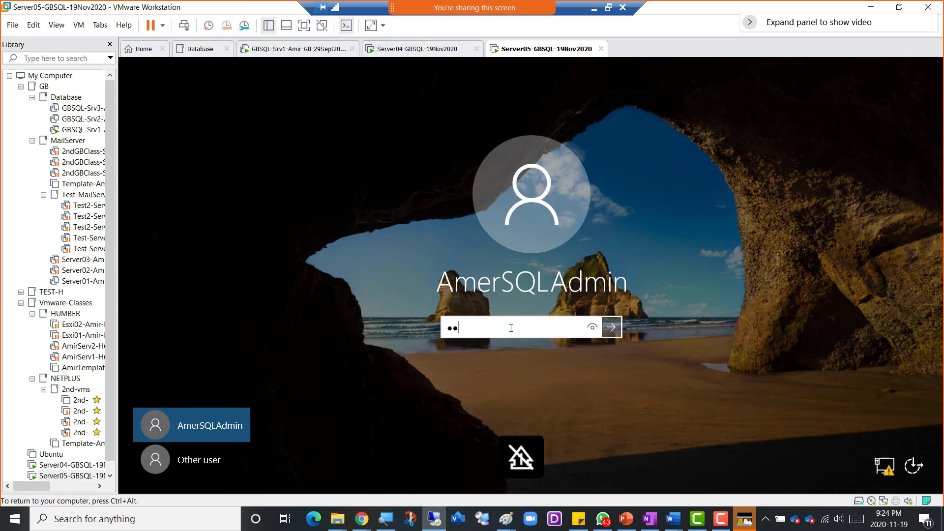
pyautogui.write('**********')
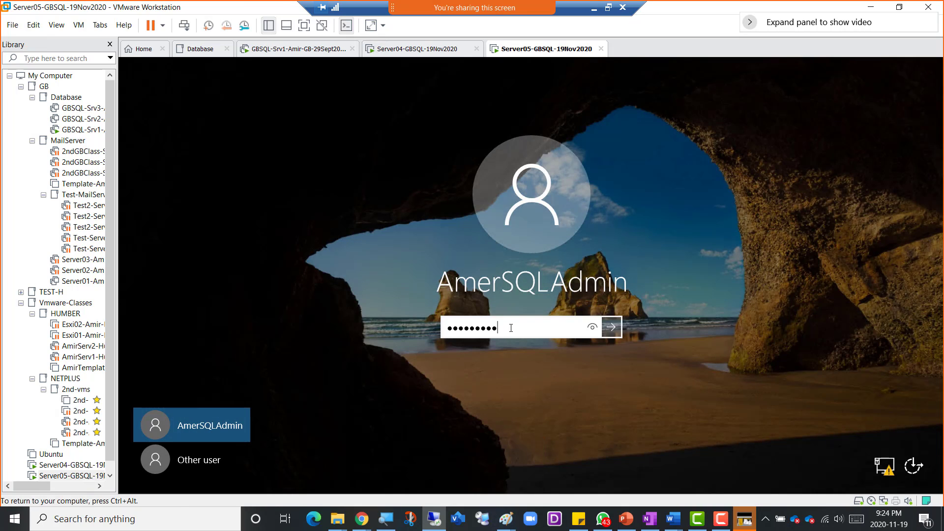
pyautogui.press('Return')
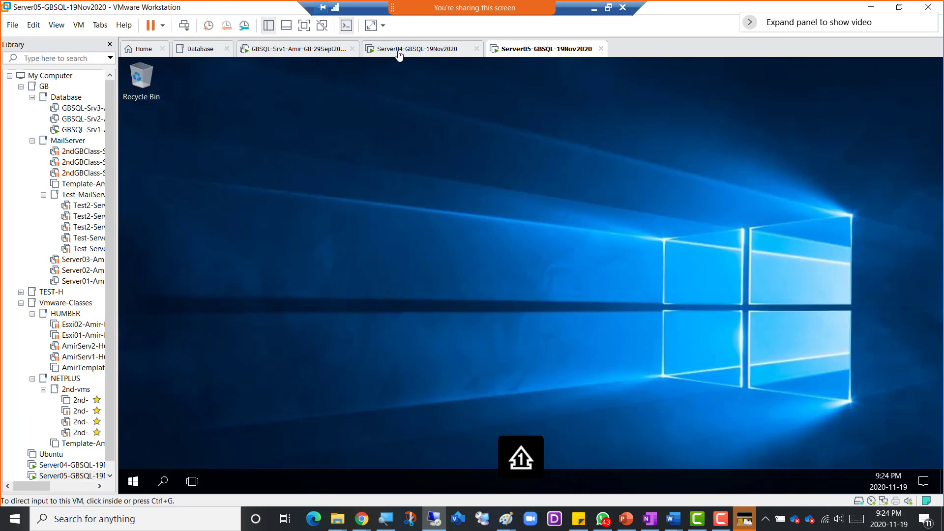
pyautogui.click(399, 49)
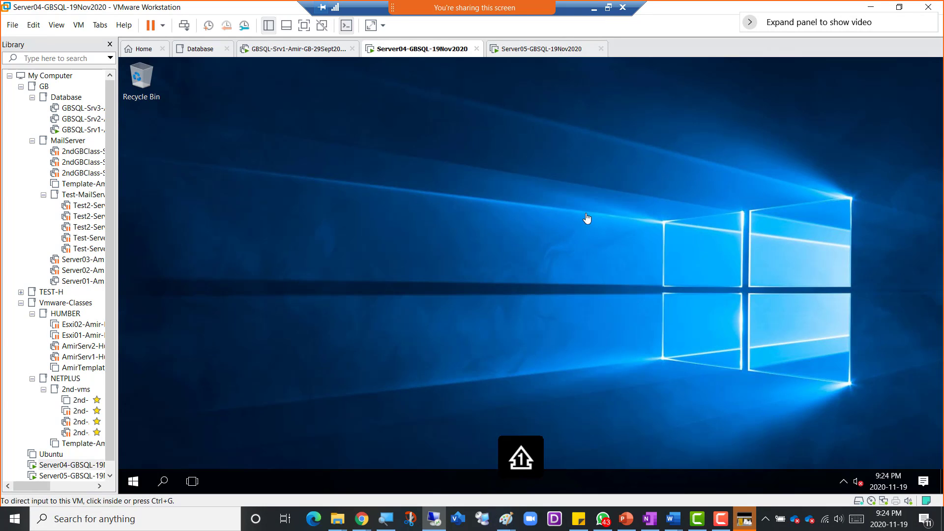
pyautogui.click(608, 7)
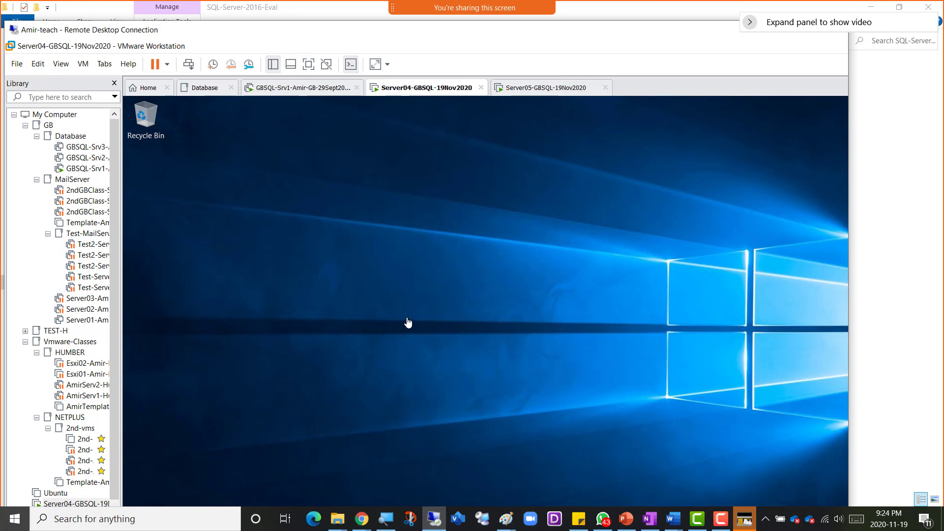
# - Copy NDP47-KB3186497-x86-x64-AllOS-ENU from the host's SQL-Server-2016-Eval folder, then return to the remote session
pyautogui.moveTo(337, 525)
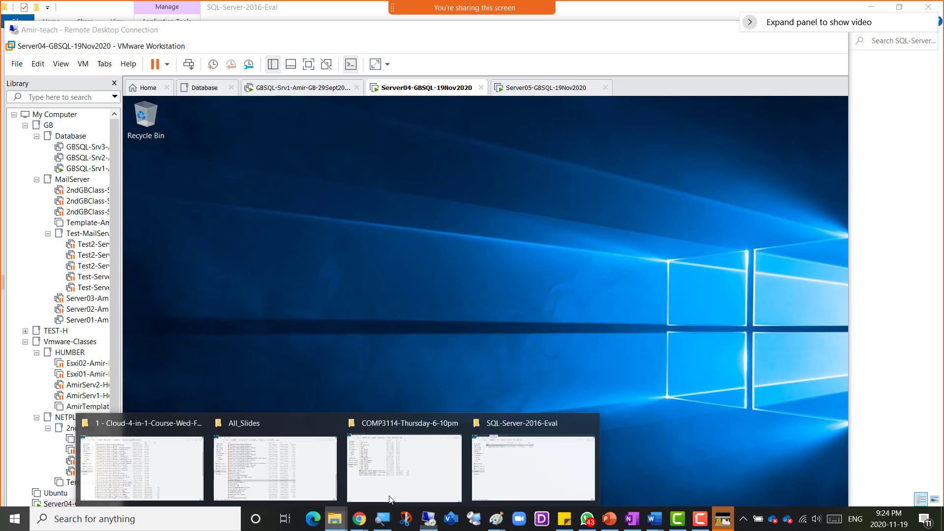
pyautogui.click(502, 472)
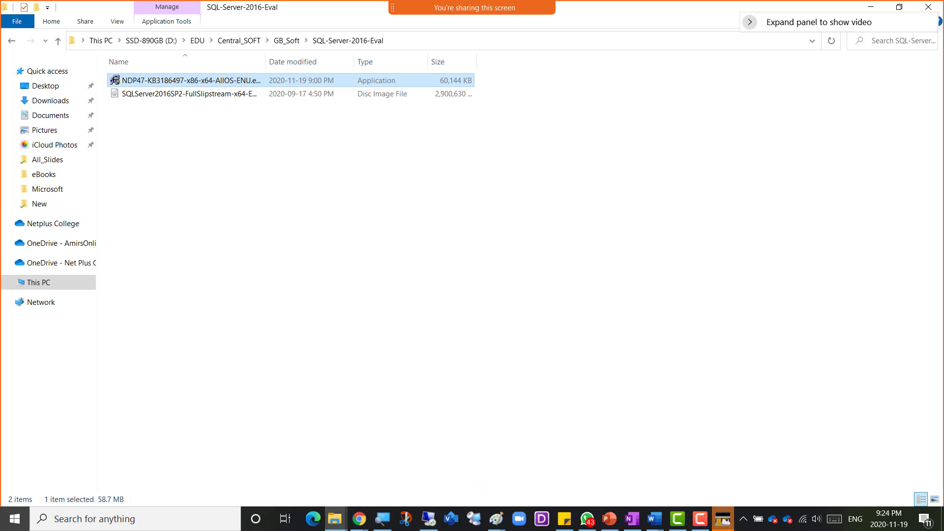
pyautogui.rightClick(133, 84)
pyautogui.click(176, 388)
pyautogui.click(429, 519)
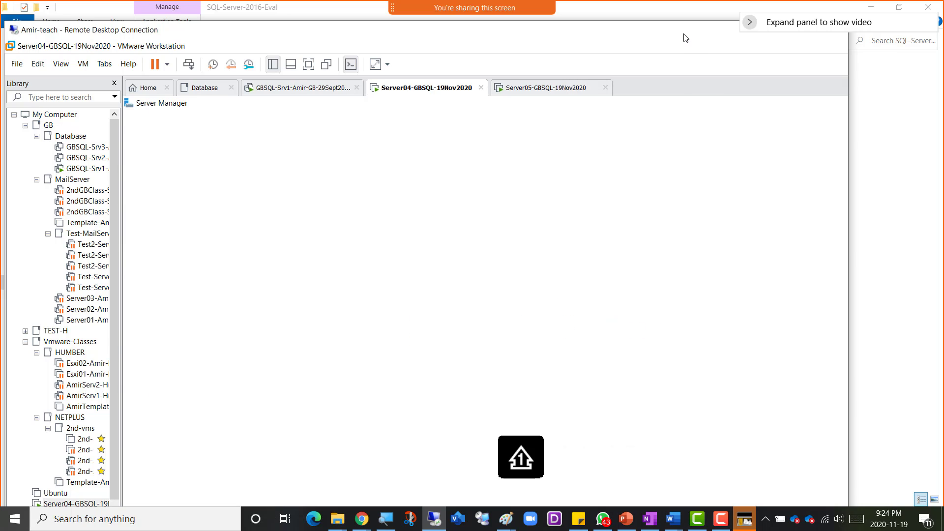
# - Maximize the session, open Server04's empty Downloads folder, try its context menu, then minimize VMware Workstation
pyautogui.doubleClick(684, 35)
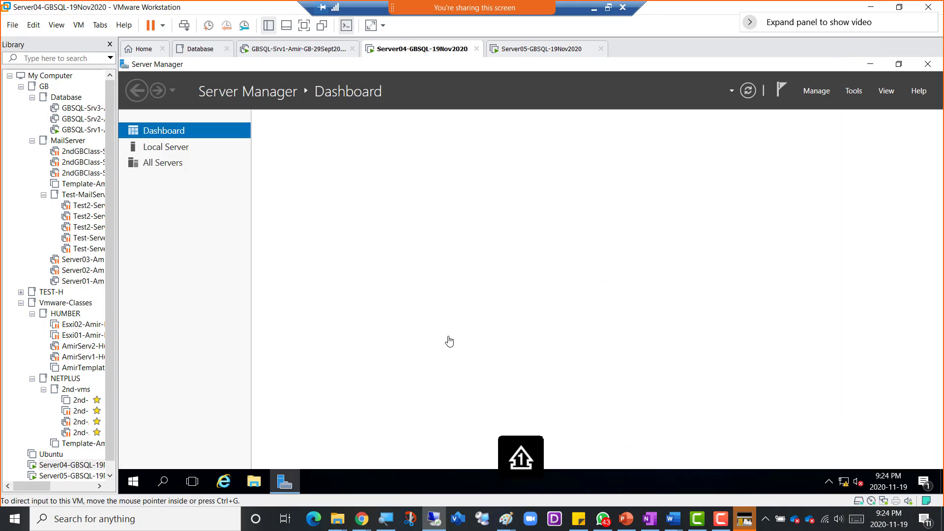
pyautogui.click(253, 484)
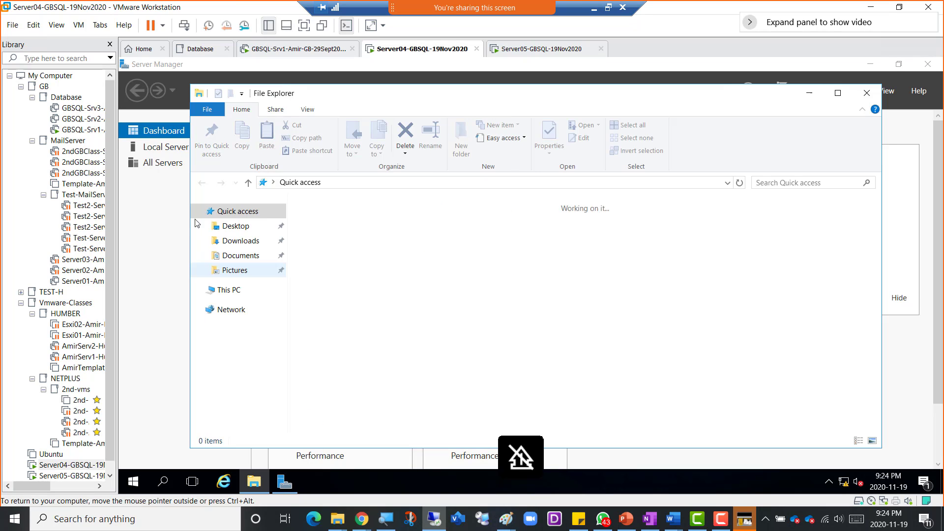
pyautogui.click(243, 241)
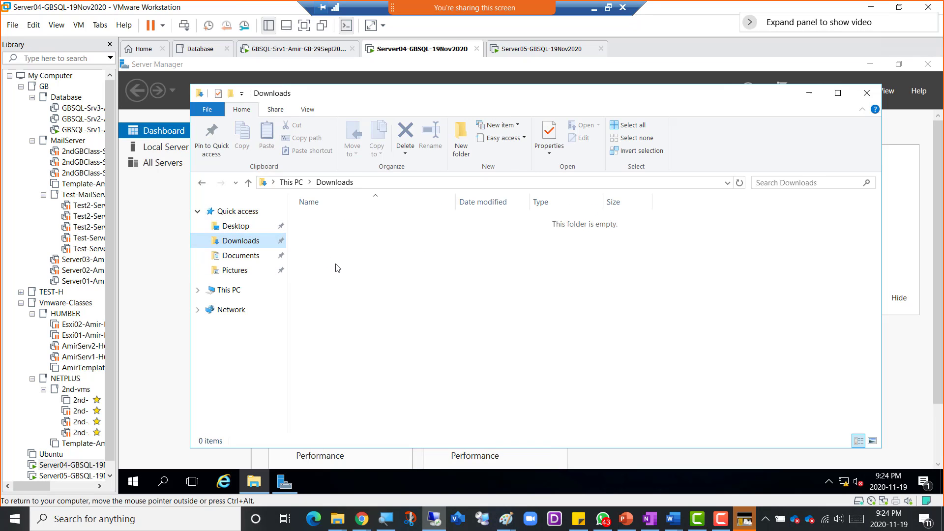
pyautogui.rightClick(336, 264)
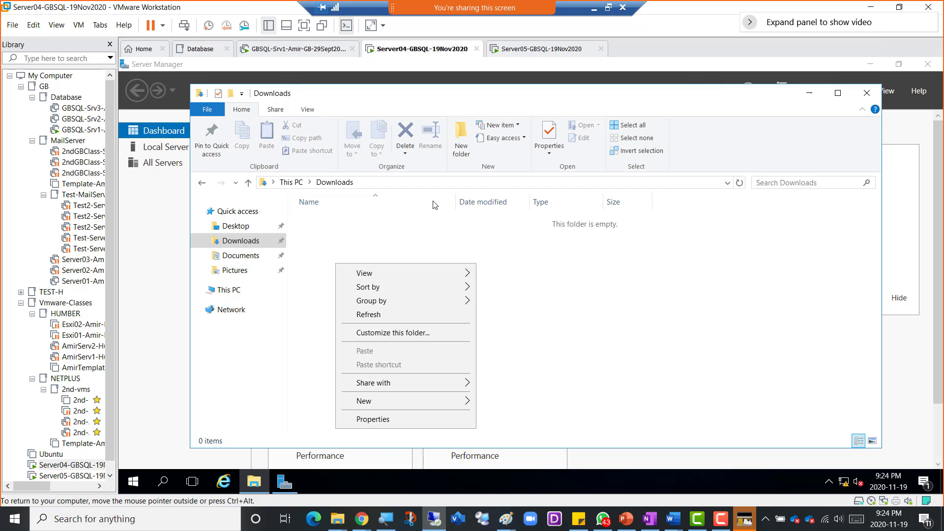
pyautogui.click(871, 6)
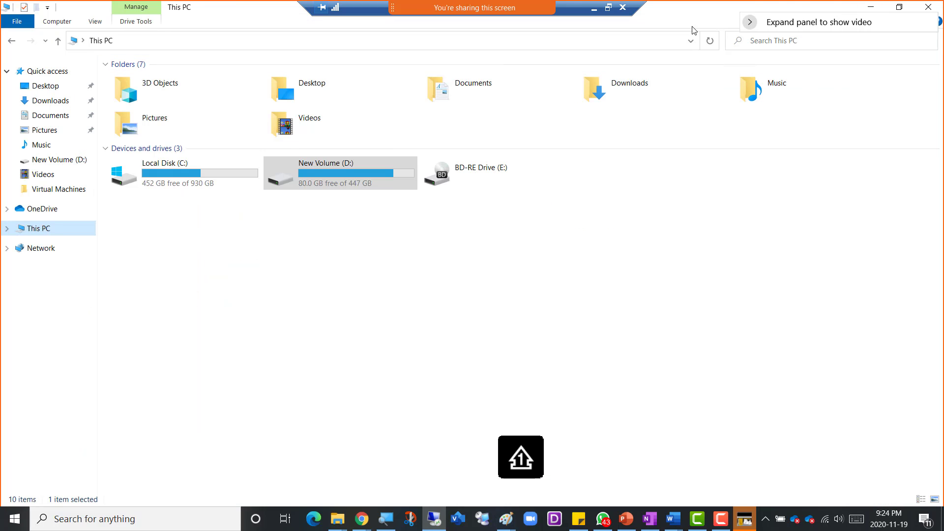
# - Paste the NDP47 installer onto the host desktop and copy it again from there
pyautogui.click(871, 7)
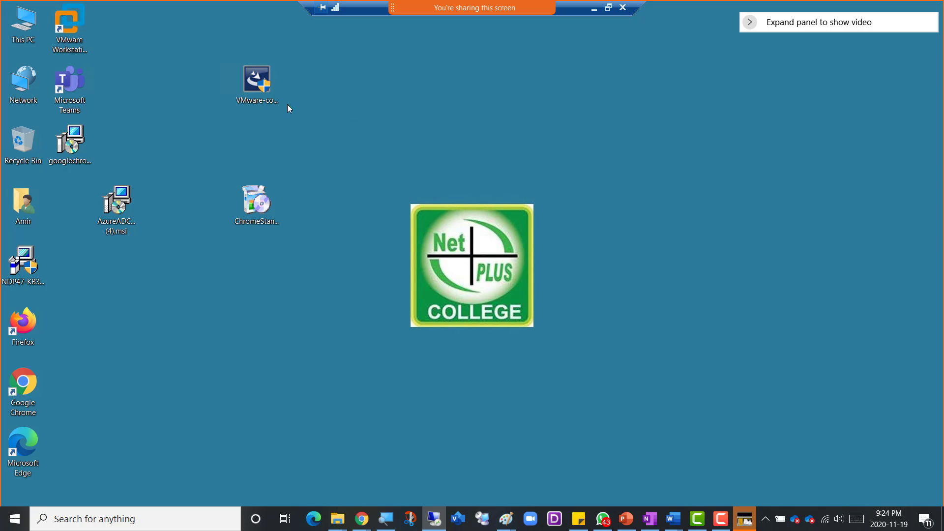
pyautogui.rightClick(134, 55)
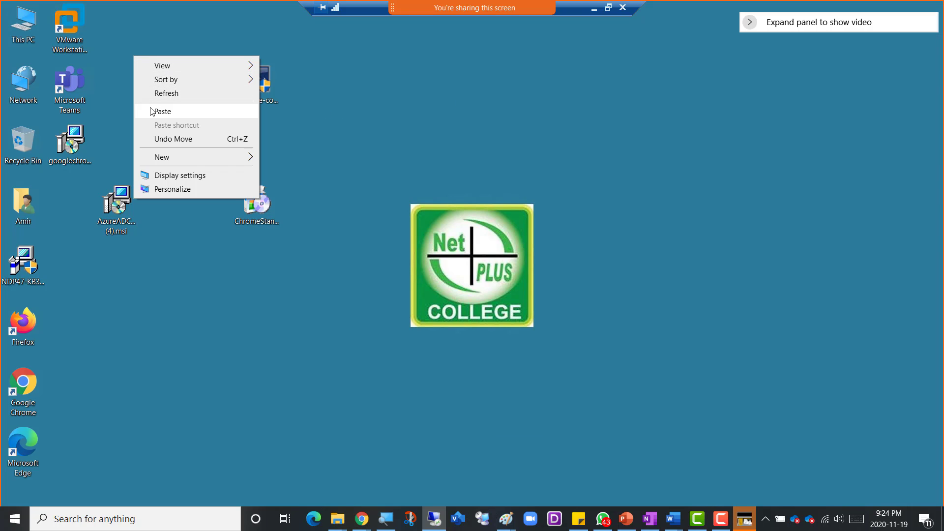
pyautogui.click(154, 113)
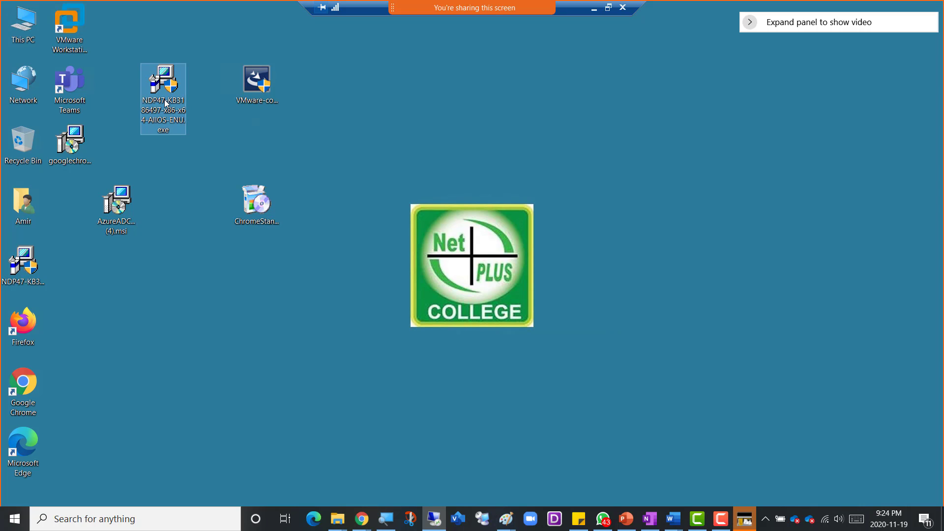
pyautogui.rightClick(165, 101)
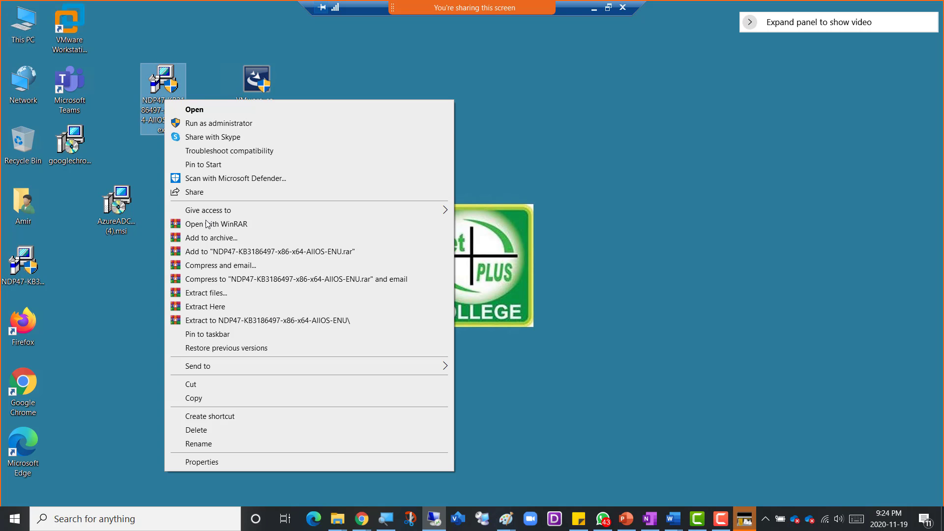
pyautogui.click(208, 401)
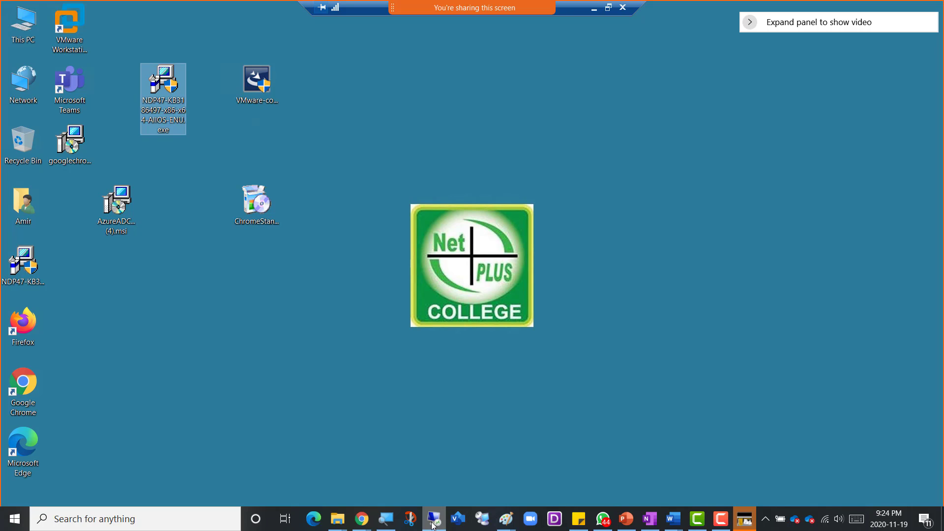
# - Glance at the server network diagram in Paint, then bring up the open VMware windows
pyautogui.moveTo(509, 525)
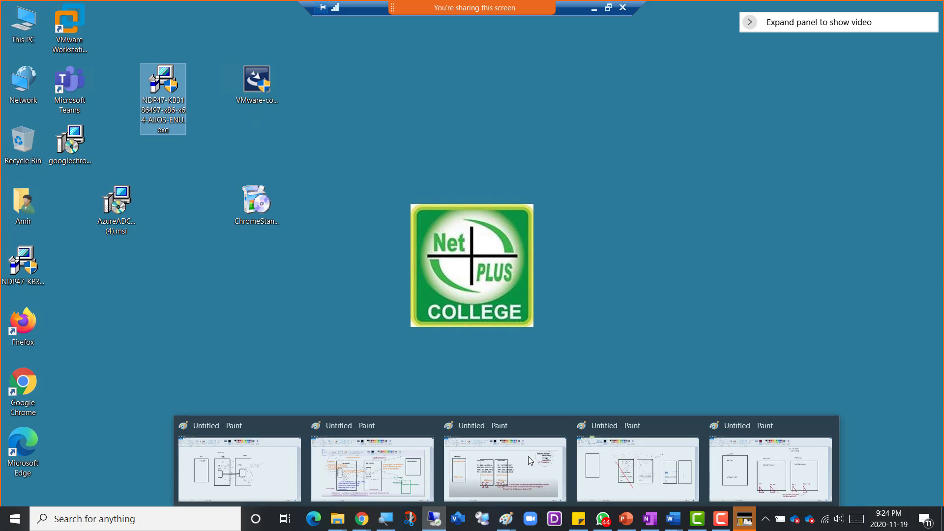
pyautogui.click(534, 447)
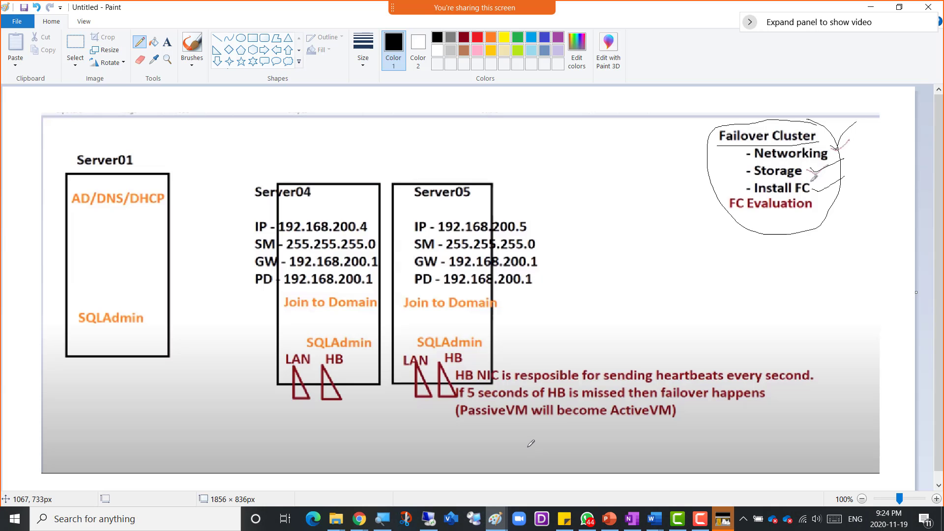
pyautogui.click(870, 7)
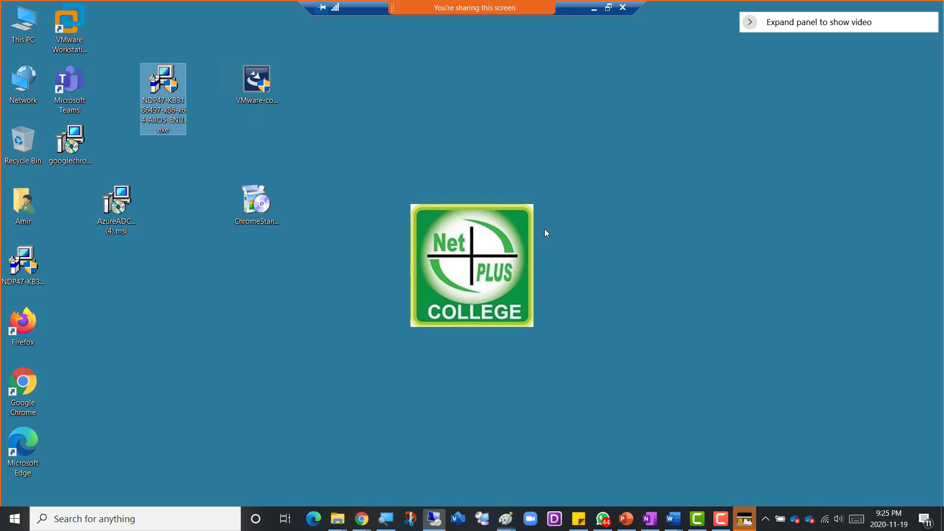
pyautogui.click(109, 512)
pyautogui.click(662, 410)
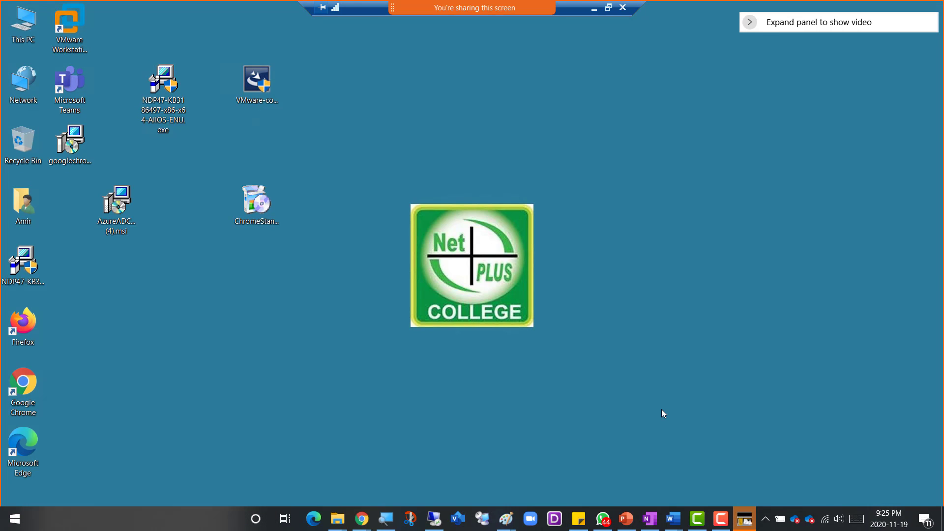
# - Paste the NDP47 installer into Server04's Downloads folder
pyautogui.moveTo(439, 507)
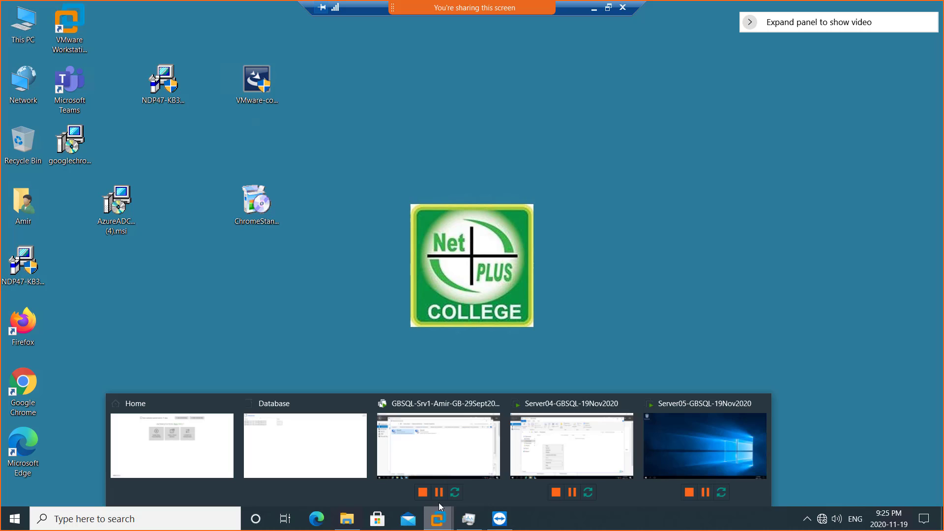
pyautogui.click(546, 438)
pyautogui.click(343, 238)
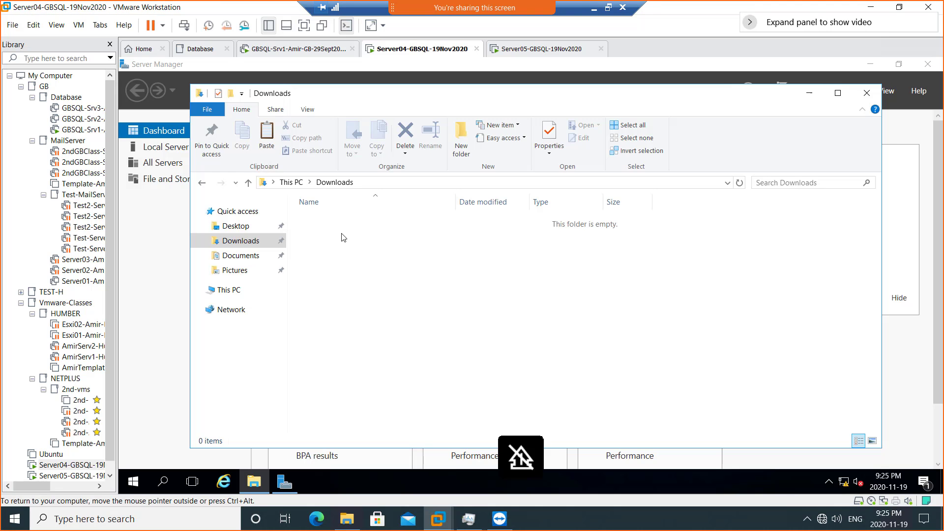
pyautogui.rightClick(342, 234)
pyautogui.click(379, 324)
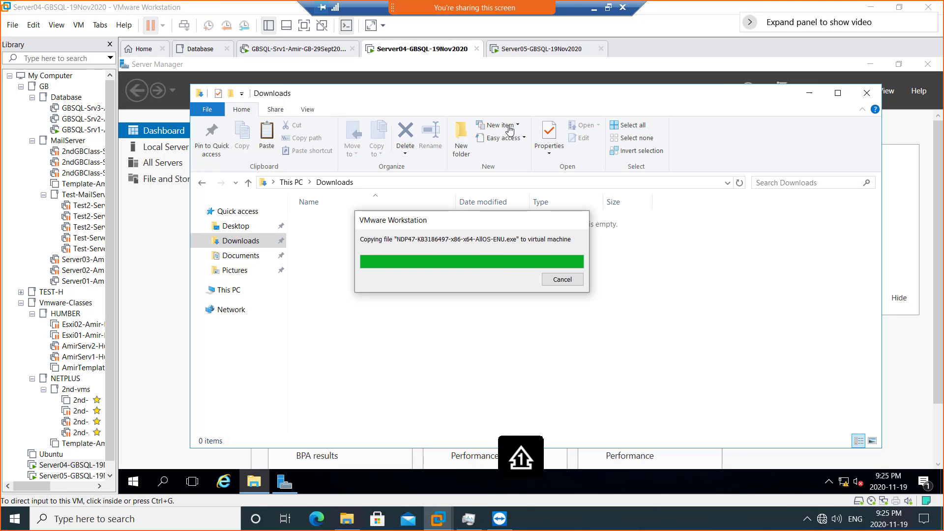
# - On Server05, open the Downloads folder in File Explorer and paste the NDP47 installer there
pyautogui.click(525, 49)
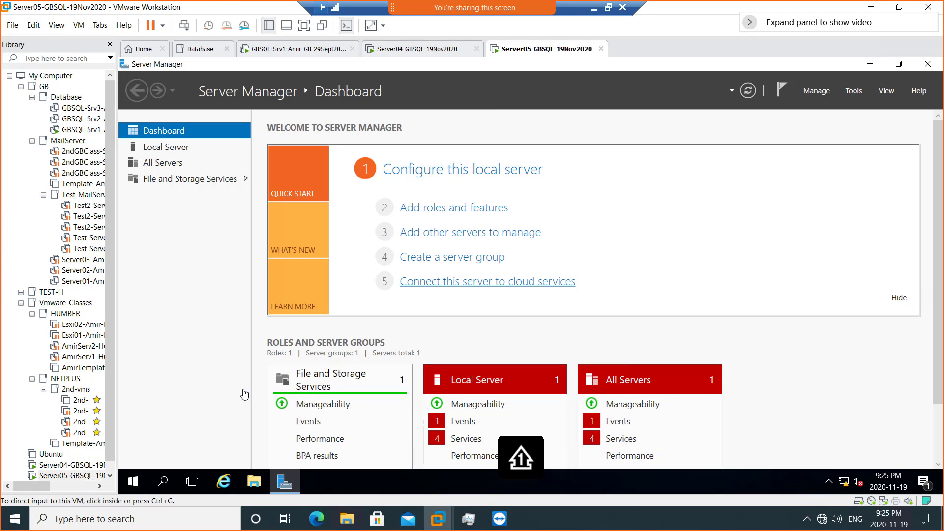
pyautogui.click(250, 477)
pyautogui.click(518, 281)
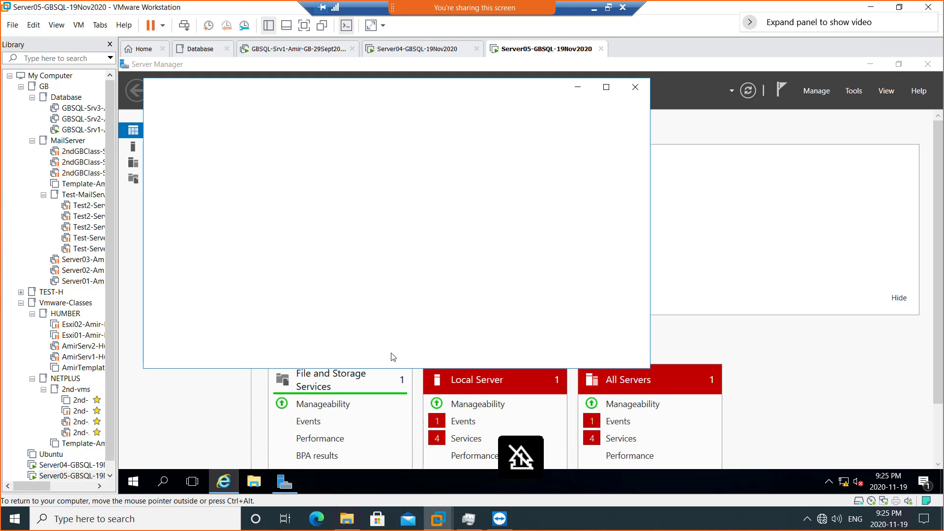
pyautogui.click(254, 482)
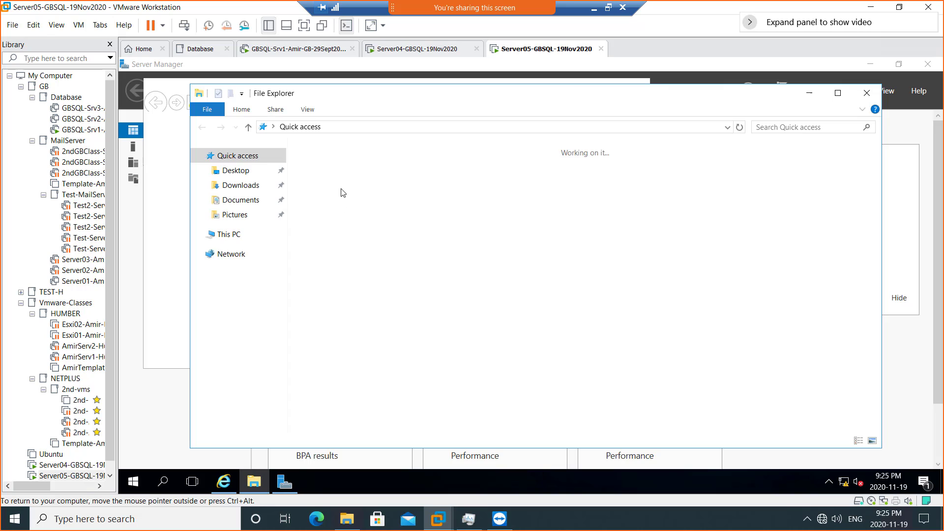
pyautogui.click(240, 185)
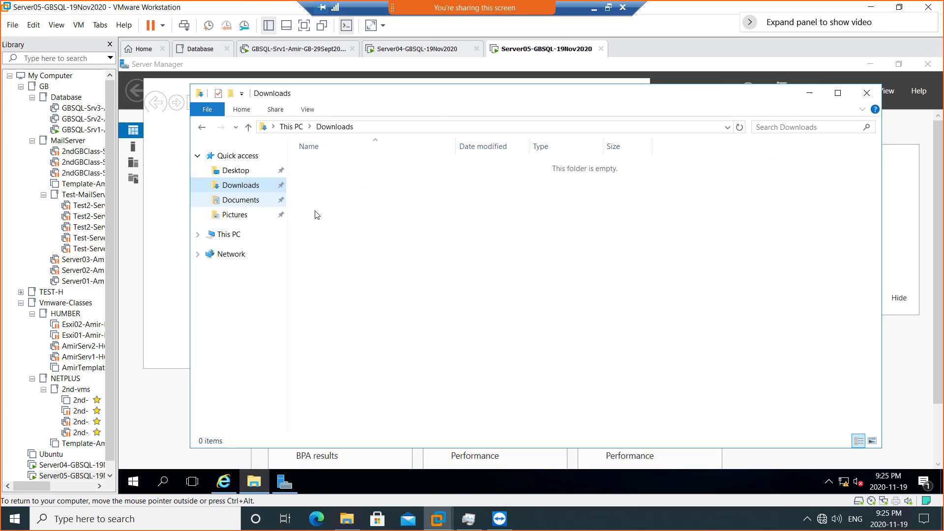
pyautogui.rightClick(335, 188)
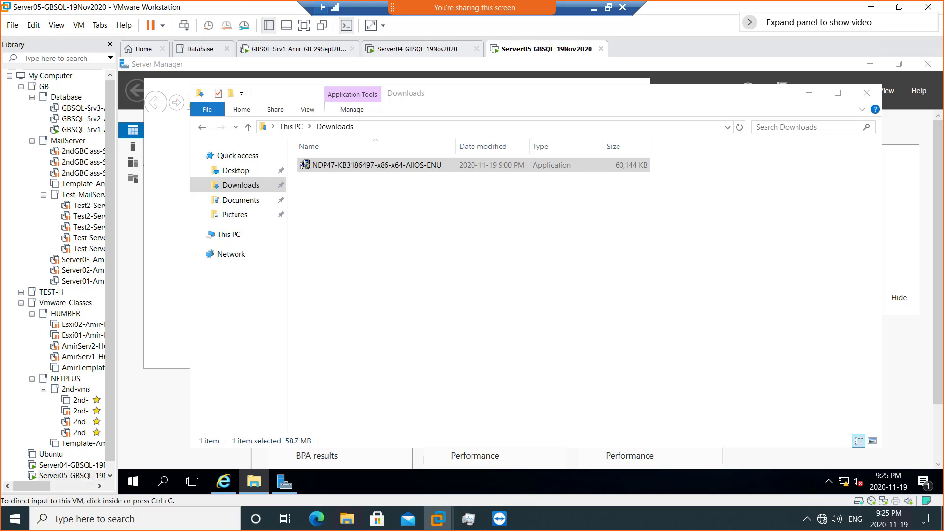
pyautogui.click(333, 213)
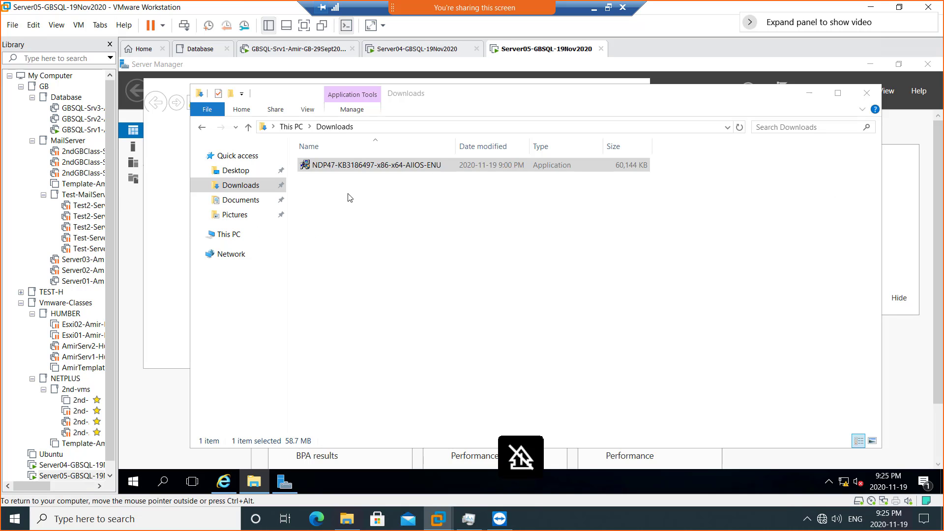
# - Launch the NDP47-KB3186497 installer and approve UAC on both Server05 and Server04
pyautogui.doubleClick(338, 167)
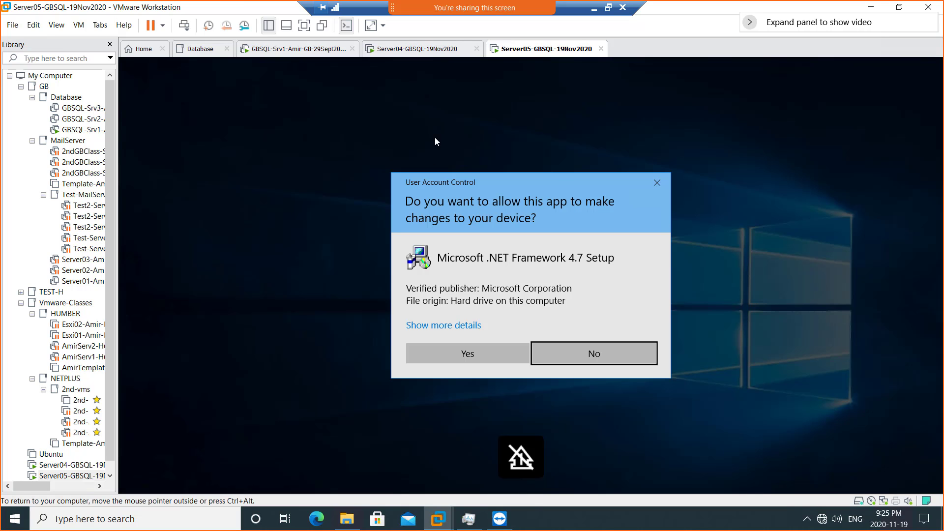
pyautogui.click(474, 360)
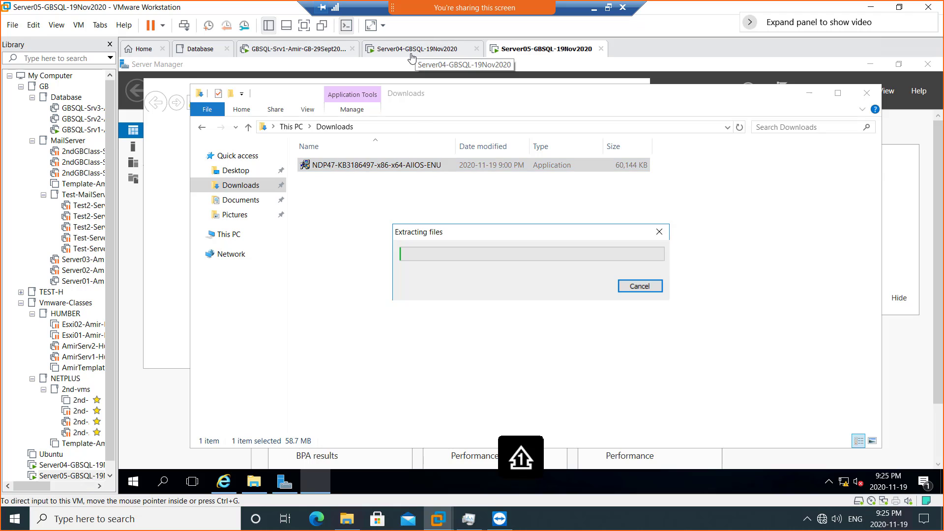
pyautogui.click(422, 49)
pyautogui.click(347, 222)
pyautogui.doubleClick(348, 221)
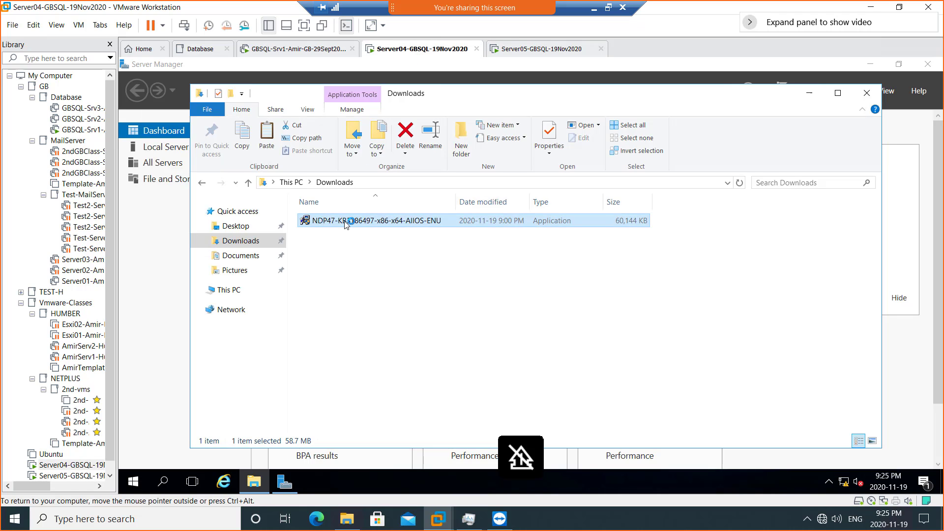
pyautogui.click(461, 357)
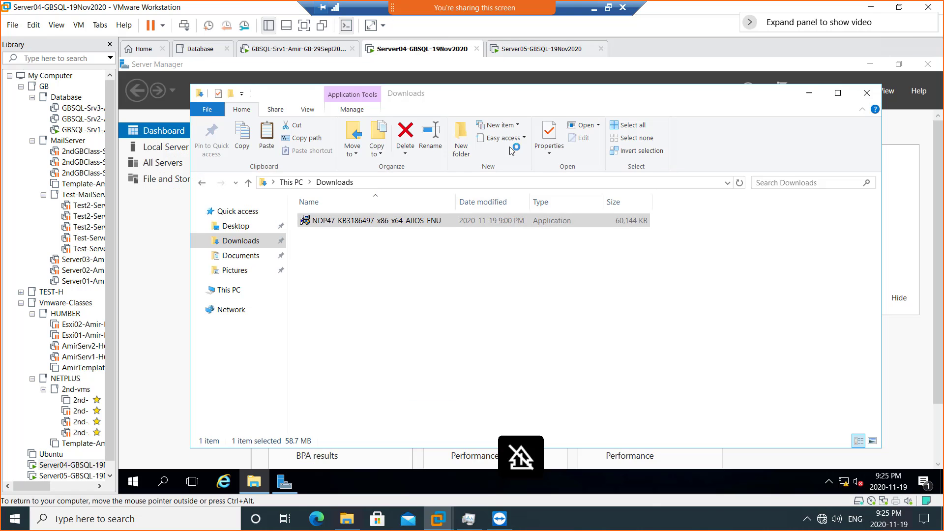
pyautogui.click(510, 52)
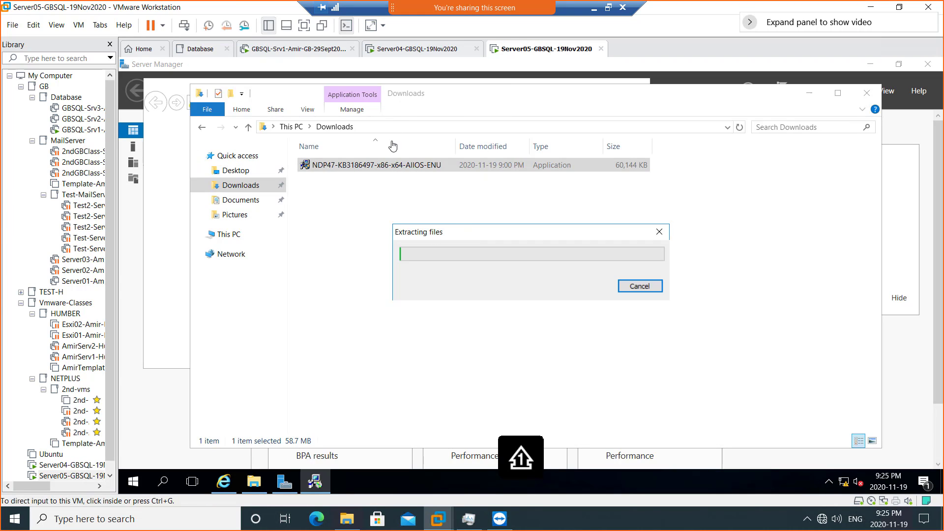
pyautogui.click(388, 51)
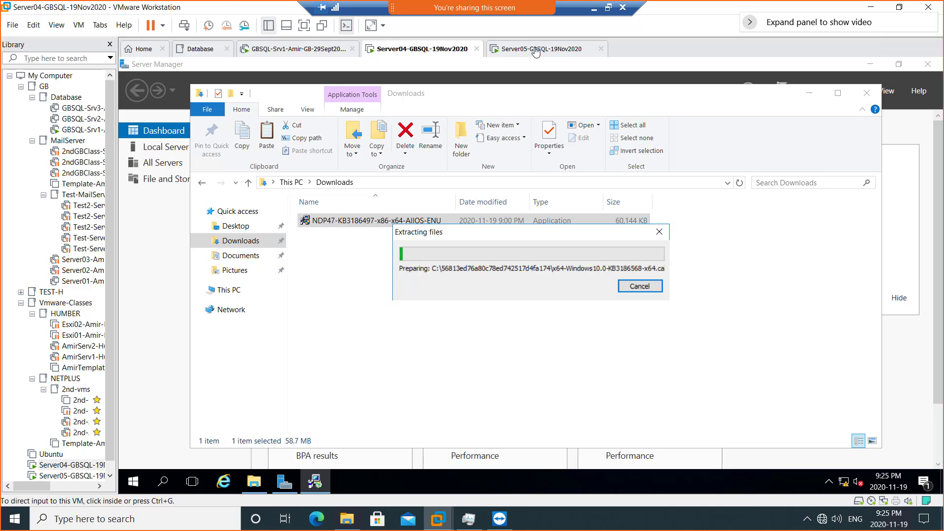
# - Accept the .NET Framework 4.7 license terms and start installation on Server05, then Server04
pyautogui.click(536, 51)
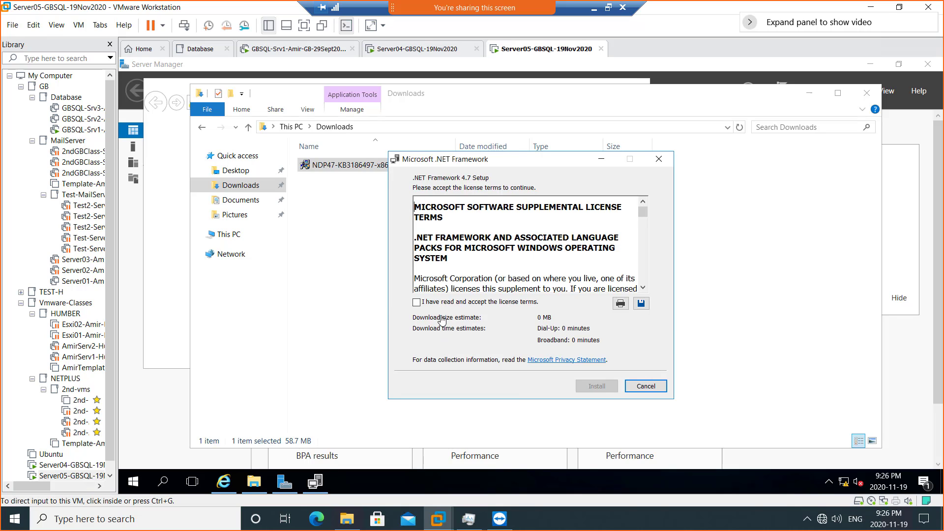
pyautogui.click(441, 307)
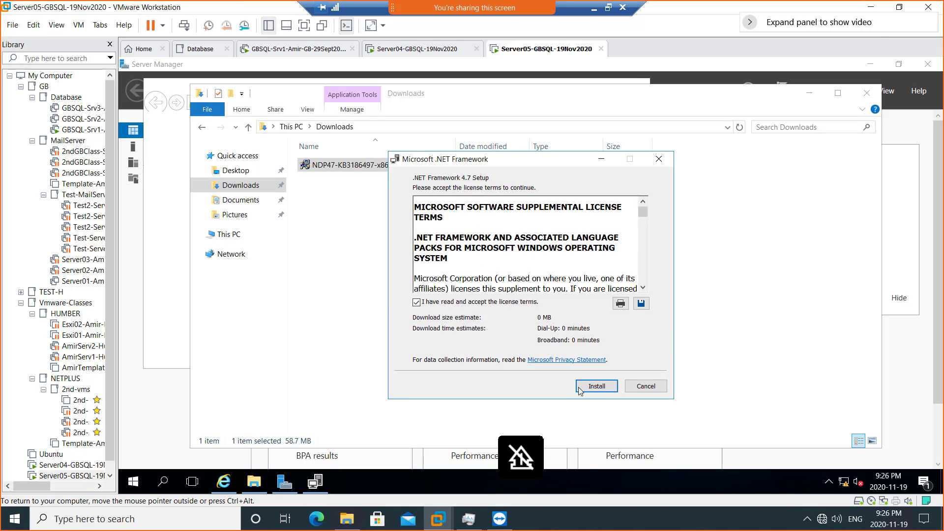
pyautogui.click(592, 388)
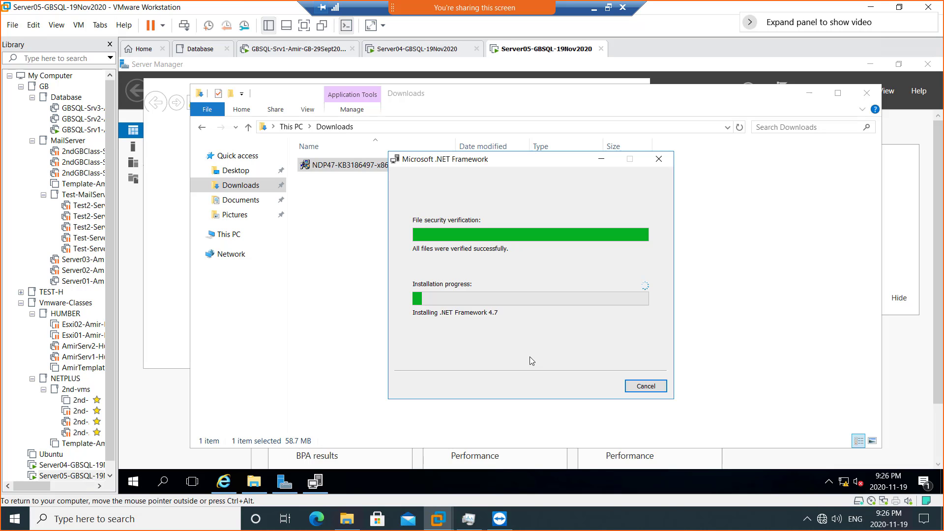
pyautogui.click(399, 50)
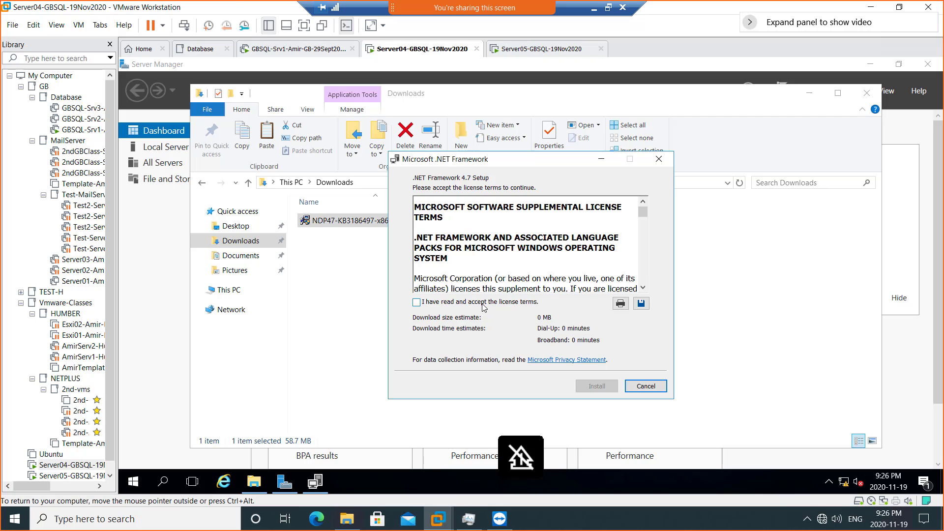
pyautogui.click(416, 302)
pyautogui.click(585, 388)
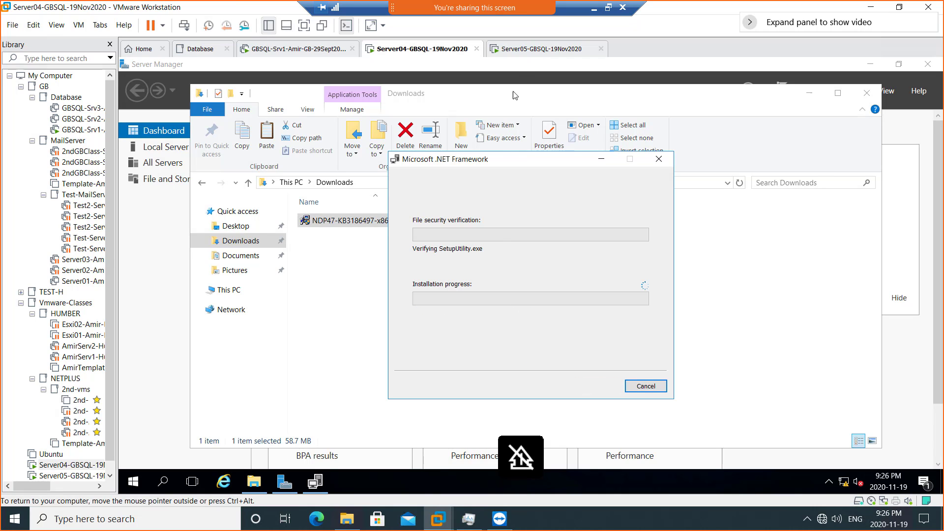
pyautogui.click(522, 49)
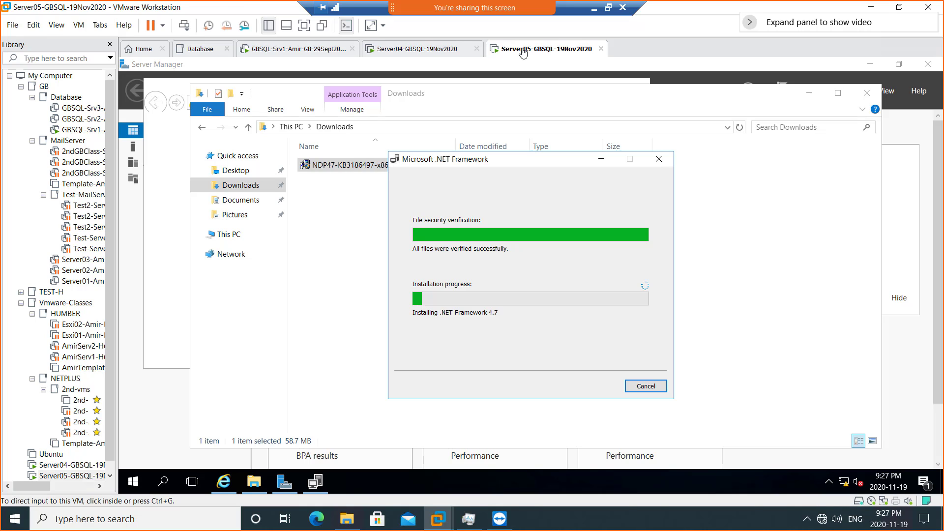
pyautogui.click(420, 50)
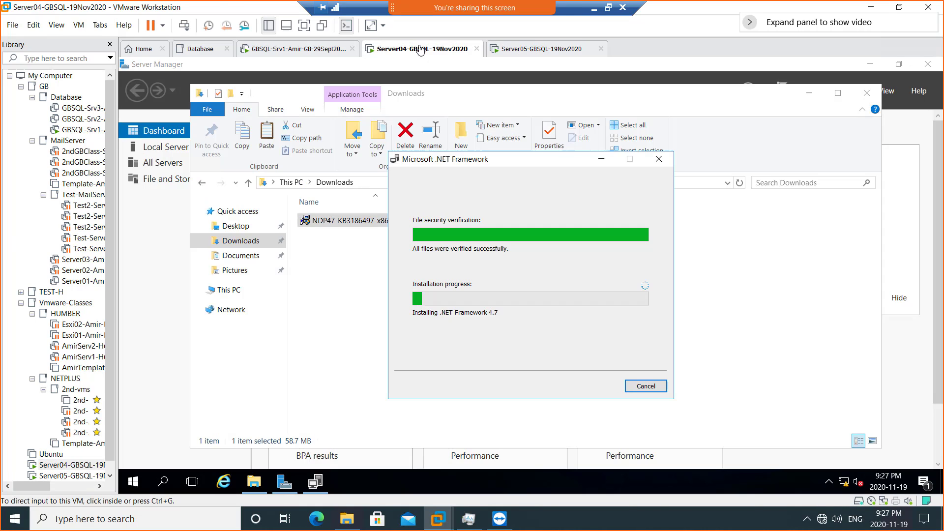
pyautogui.click(525, 52)
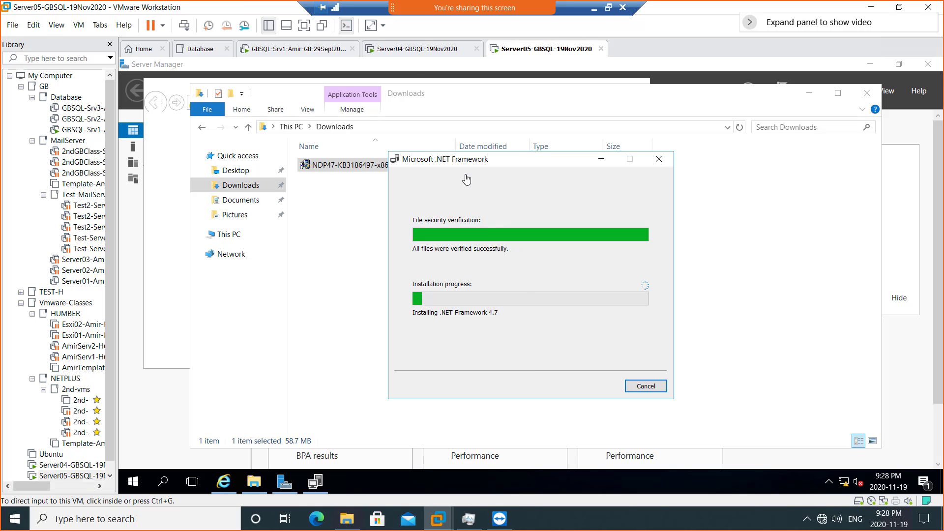
pyautogui.click(409, 51)
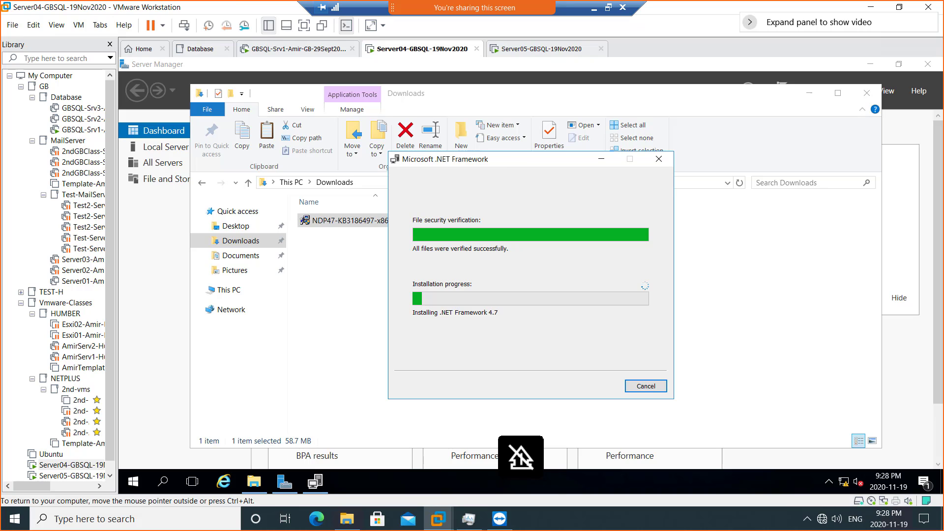
pyautogui.moveTo(512, 159)
pyautogui.mouseDown()
pyautogui.moveTo(650, 167)
pyautogui.moveTo(519, 159)
pyautogui.mouseUp()
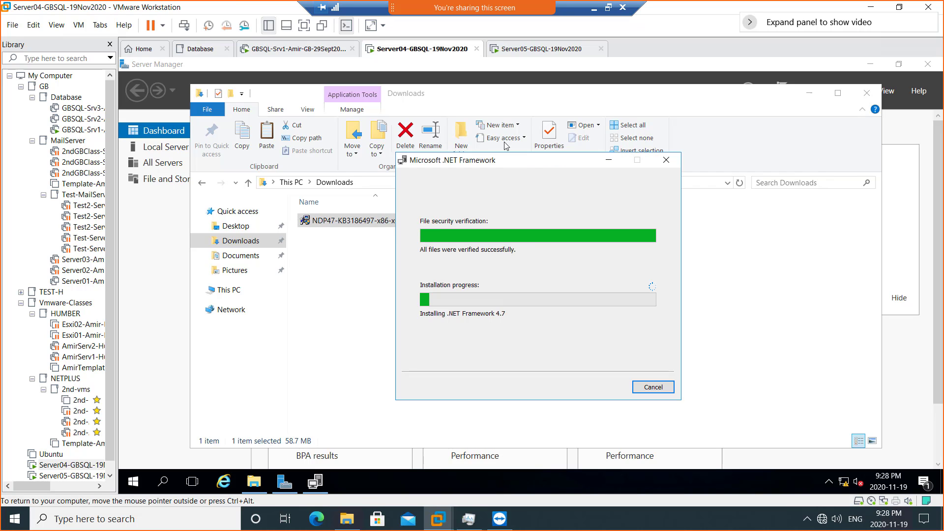
# - Finish the .NET Framework 4.7 setup on Server05 and restart it now
pyautogui.click(522, 50)
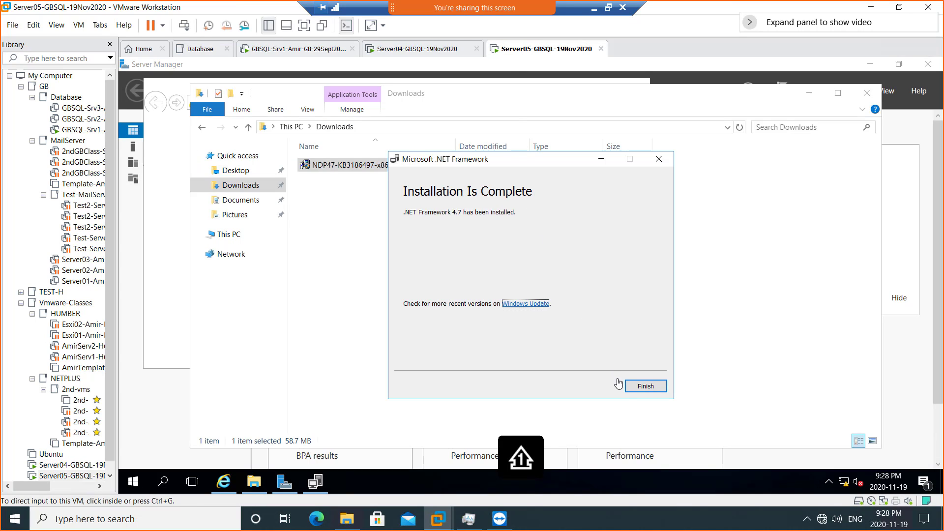
pyautogui.click(634, 387)
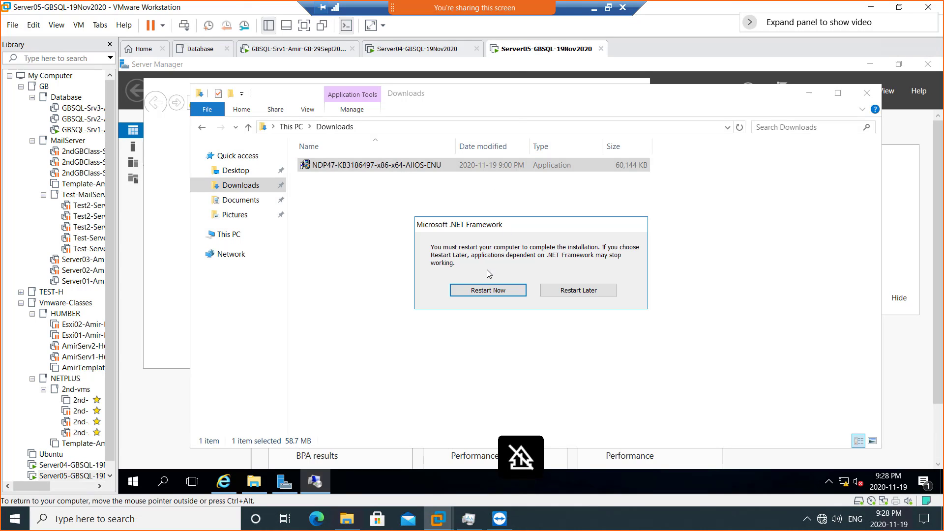
pyautogui.click(492, 293)
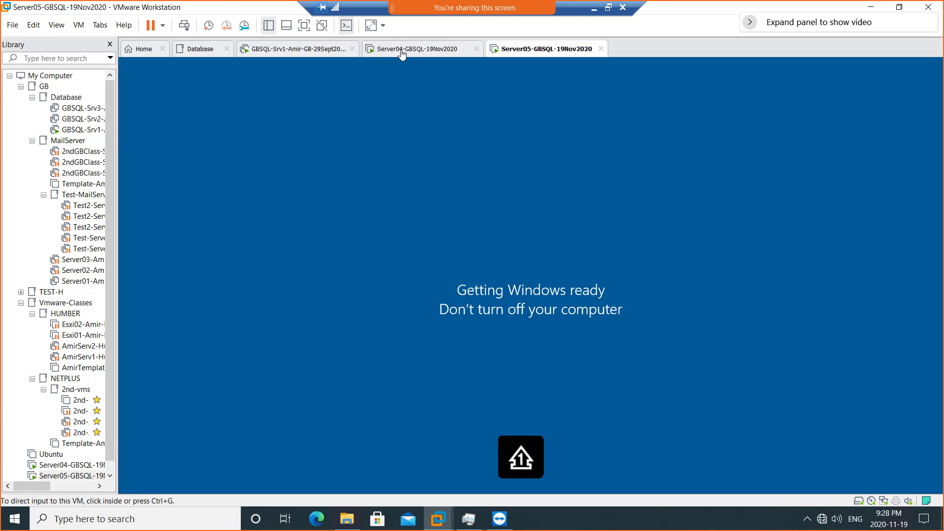
# - Finish the setup on Server04, restart it, and release input back to the host with Ctrl+Alt
pyautogui.click(401, 50)
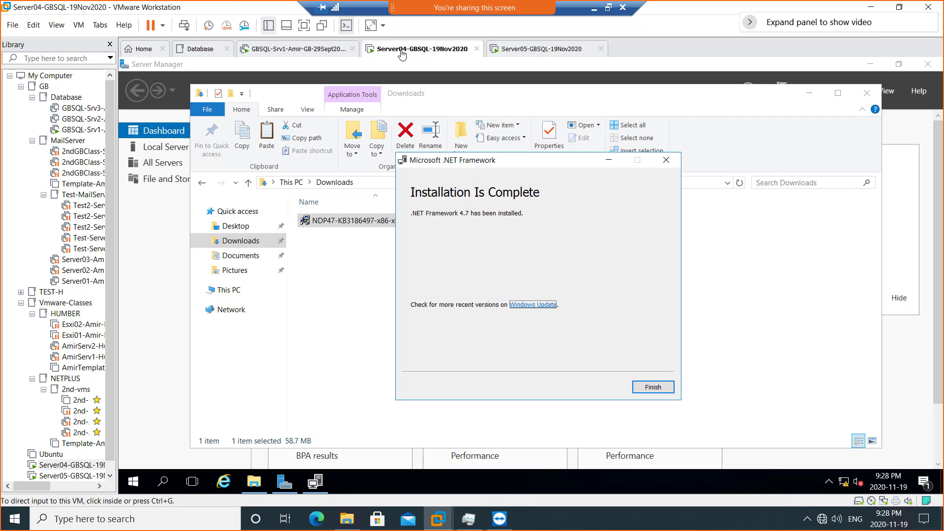
pyautogui.click(640, 391)
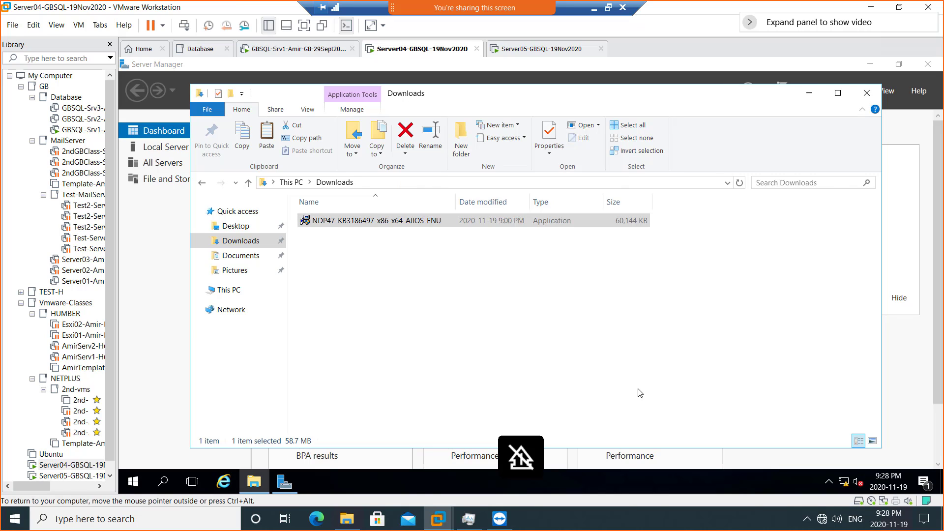
pyautogui.click(500, 291)
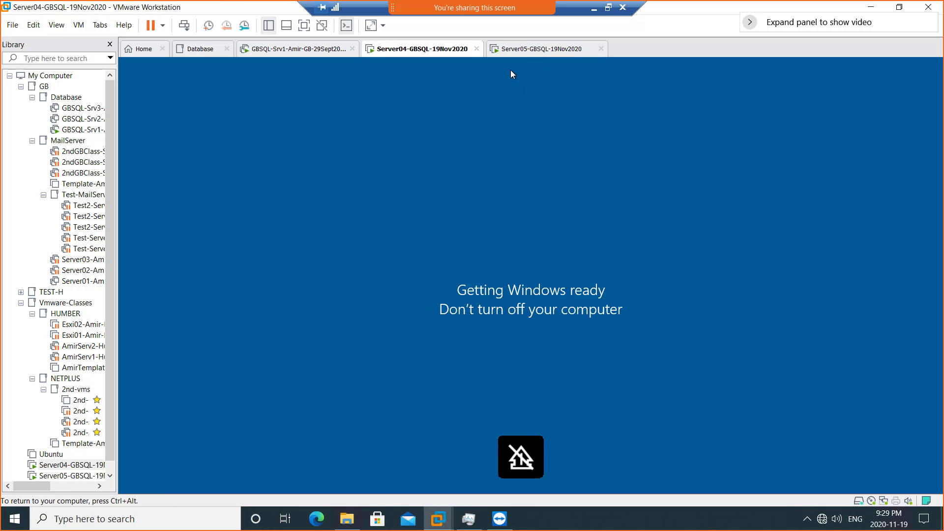
pyautogui.hotkey('ctrl', 'alt')
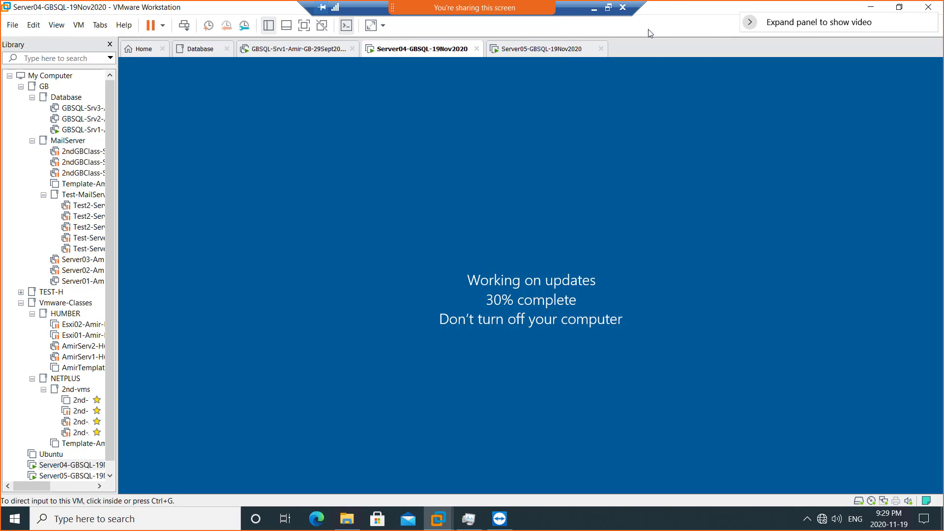
# - Minimize VMware Workstation and bring up the untitled Paint diagram of Server01–03 with heartbeat links
pyautogui.click(594, 8)
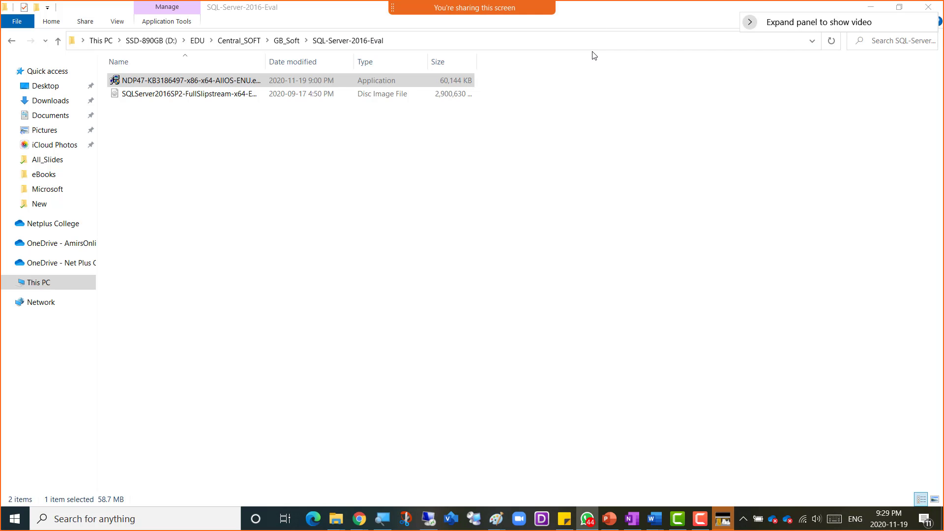
pyautogui.moveTo(495, 519)
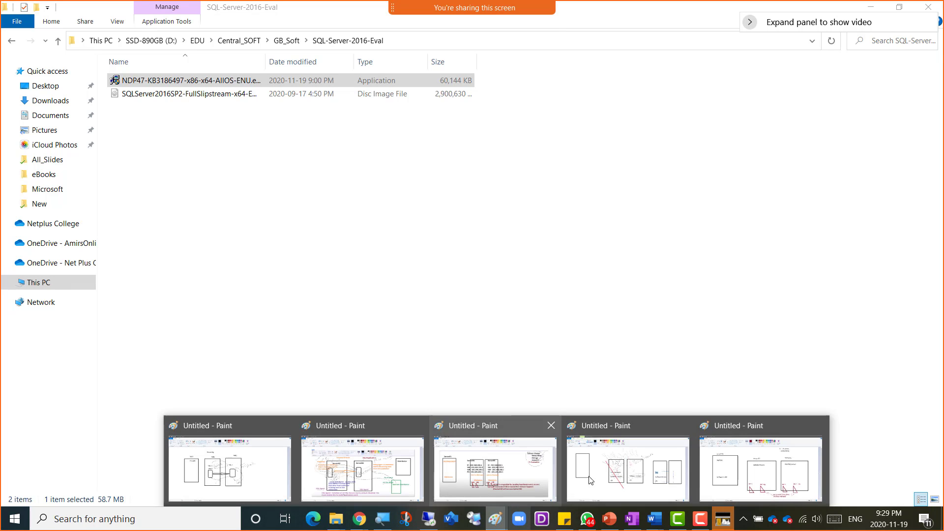
pyautogui.click(724, 481)
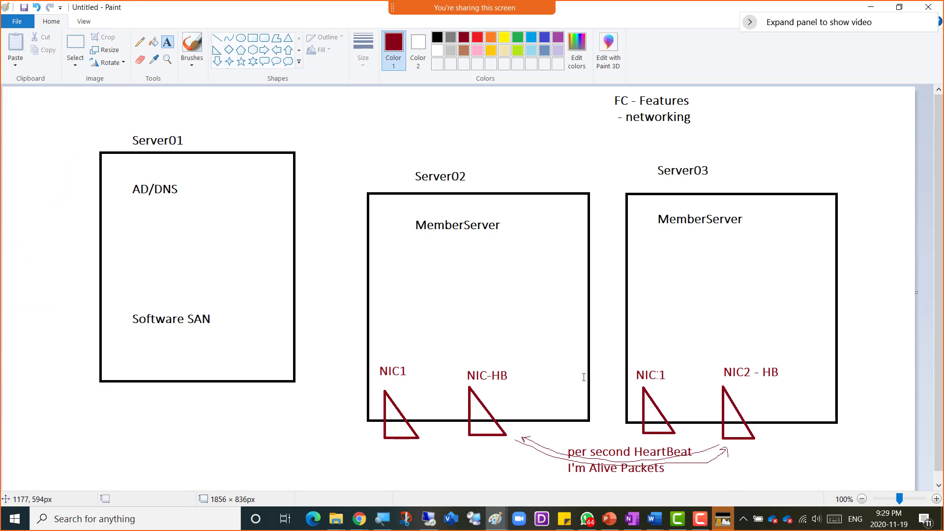
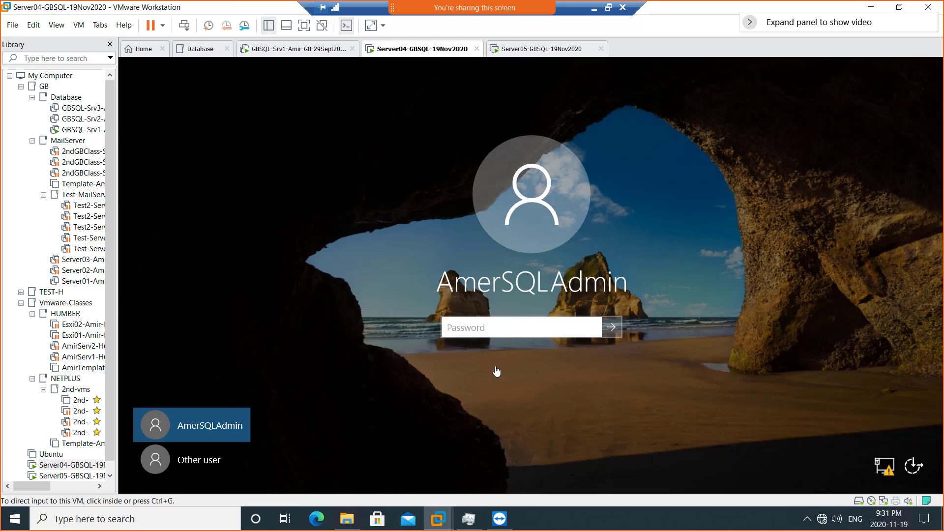
# - Sign in to Server04 with its account password
pyautogui.click(492, 327)
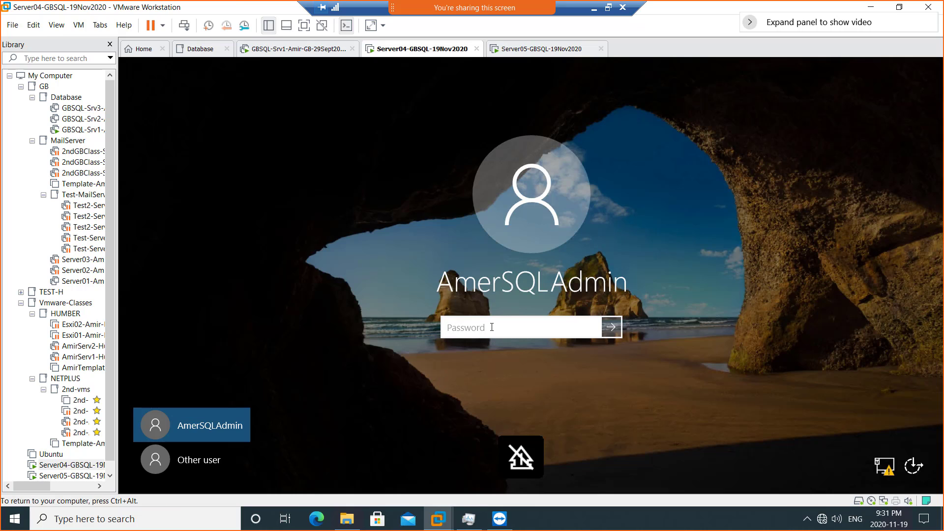
pyautogui.write('•••••••••')
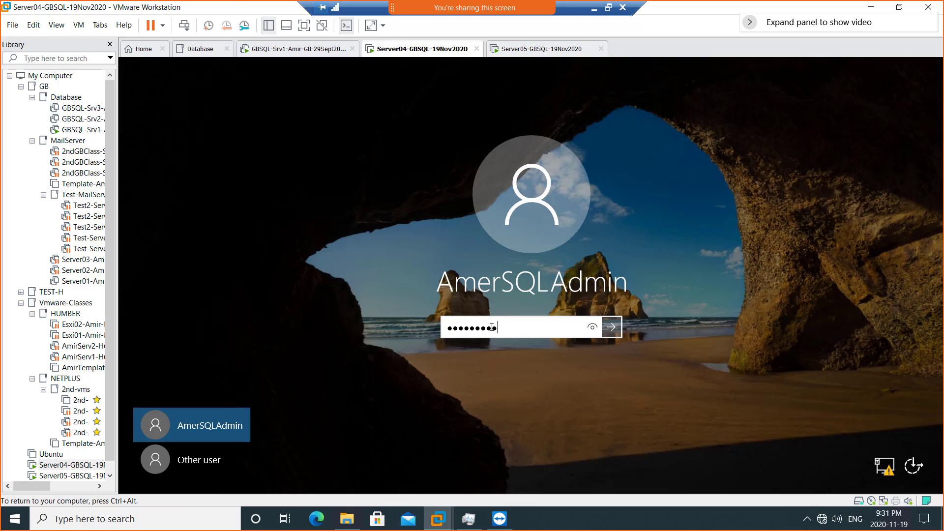
pyautogui.press('Return')
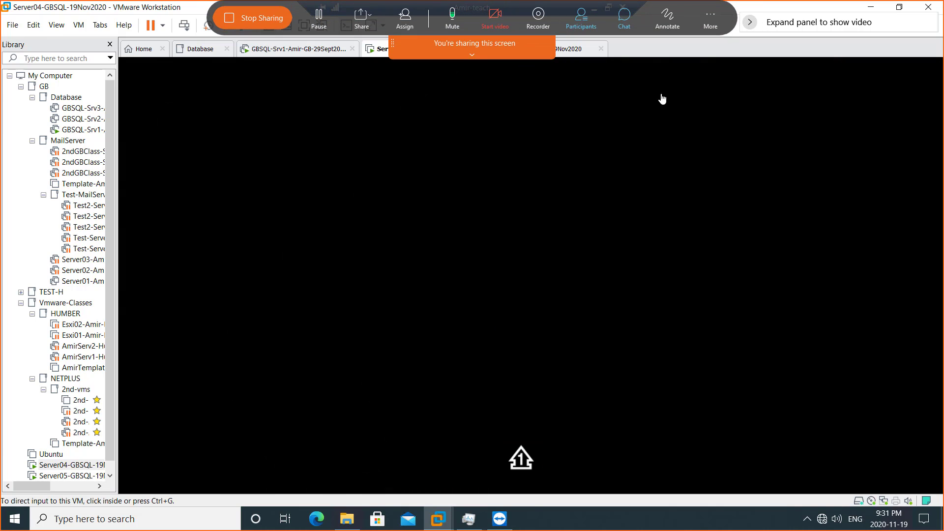
# - Switch to Server05, send Ctrl+Alt+Del and sign in with its password
pyautogui.click(570, 51)
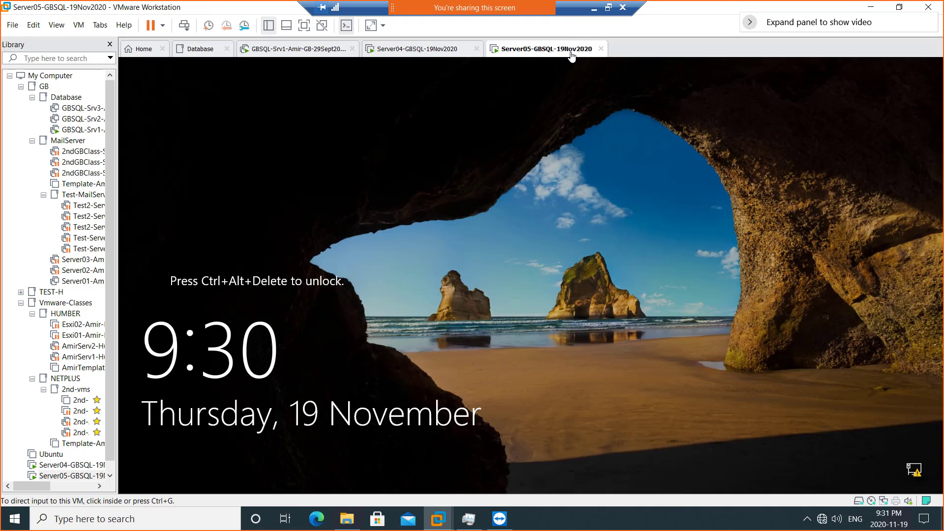
pyautogui.click(184, 25)
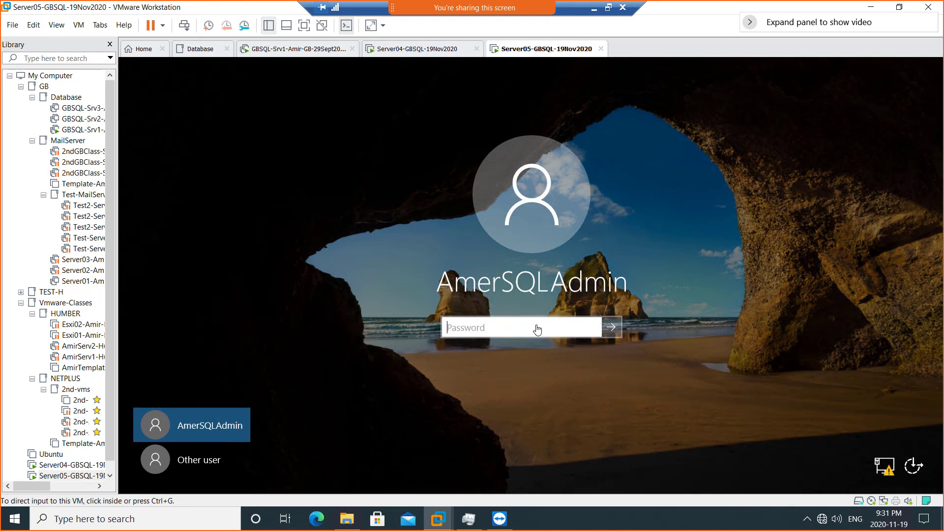
pyautogui.click(536, 324)
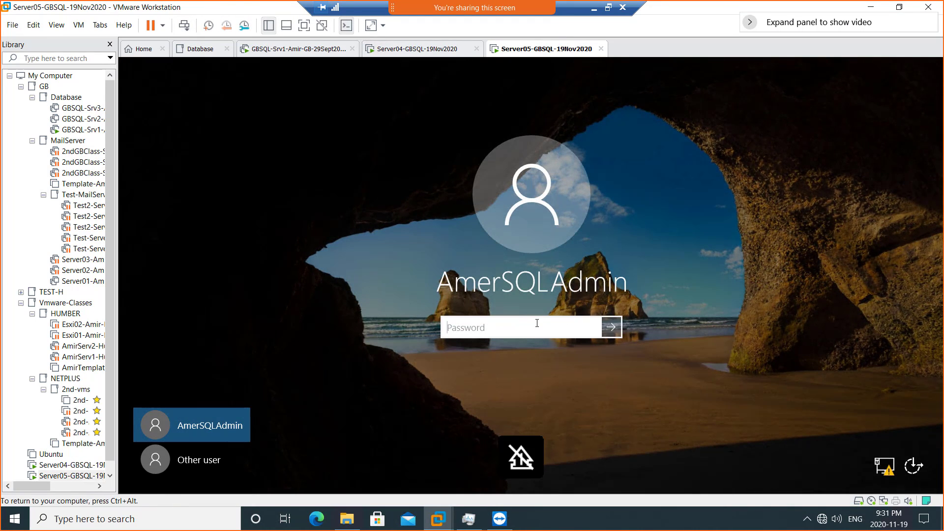
pyautogui.write('••••••••••')
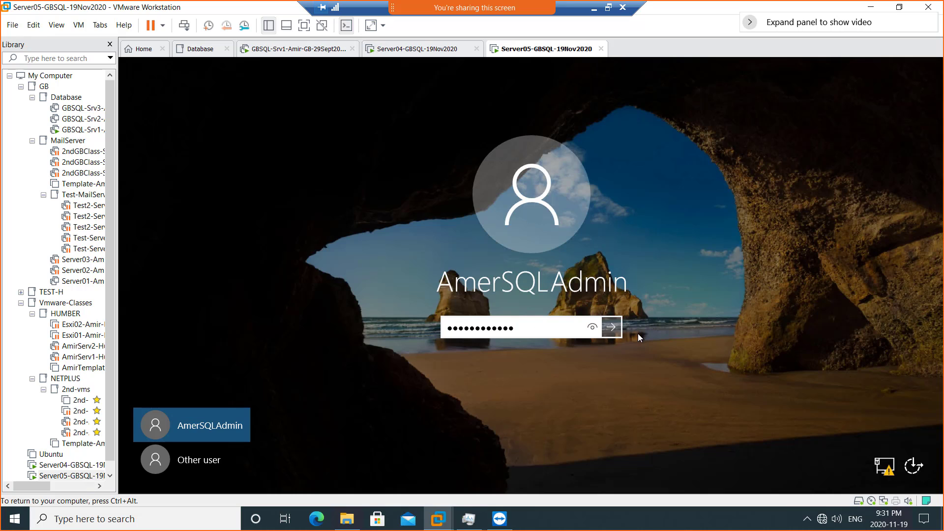
pyautogui.click(615, 328)
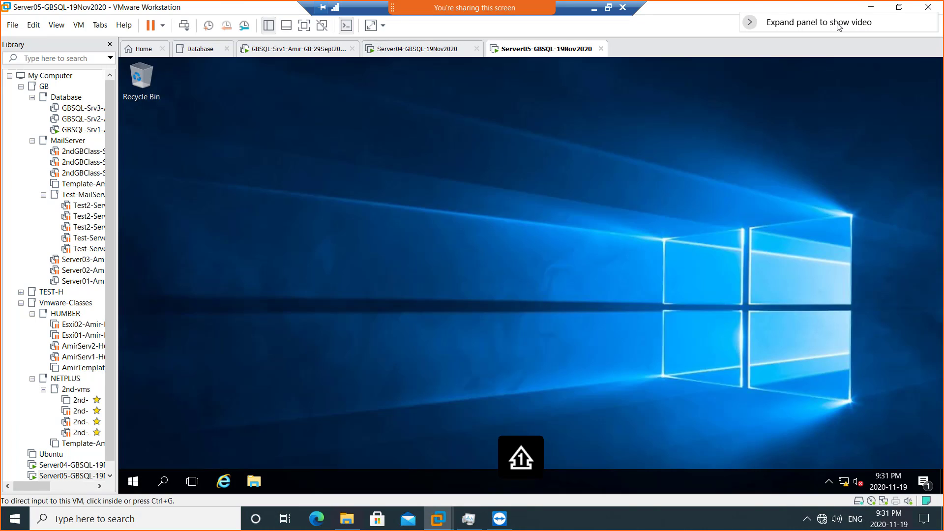
# - Minimize VMware, restore it showing Server05, then bring up the Paint diagram
pyautogui.click(871, 8)
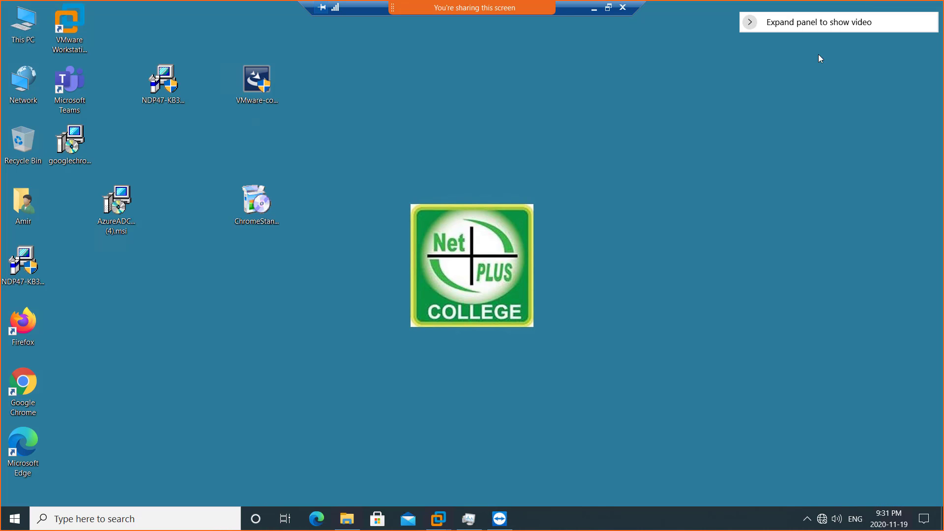
pyautogui.moveTo(438, 519)
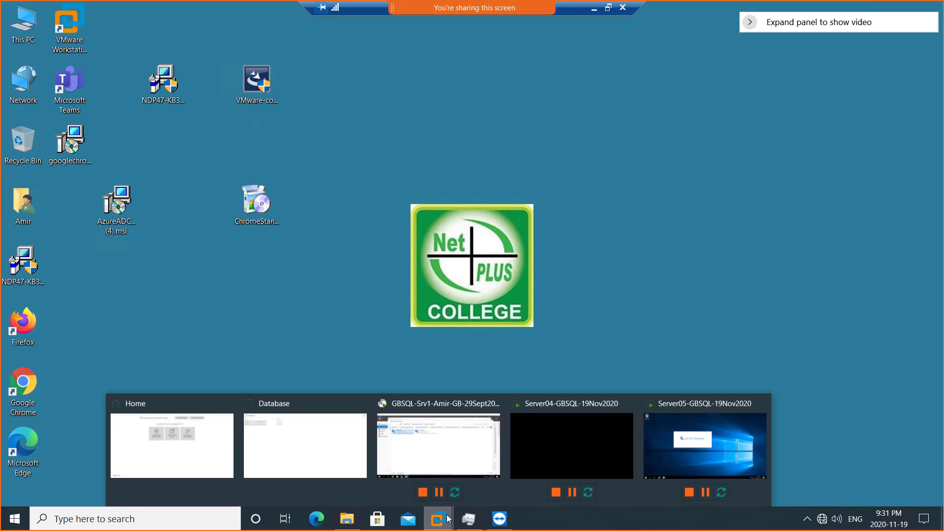
pyautogui.click(669, 447)
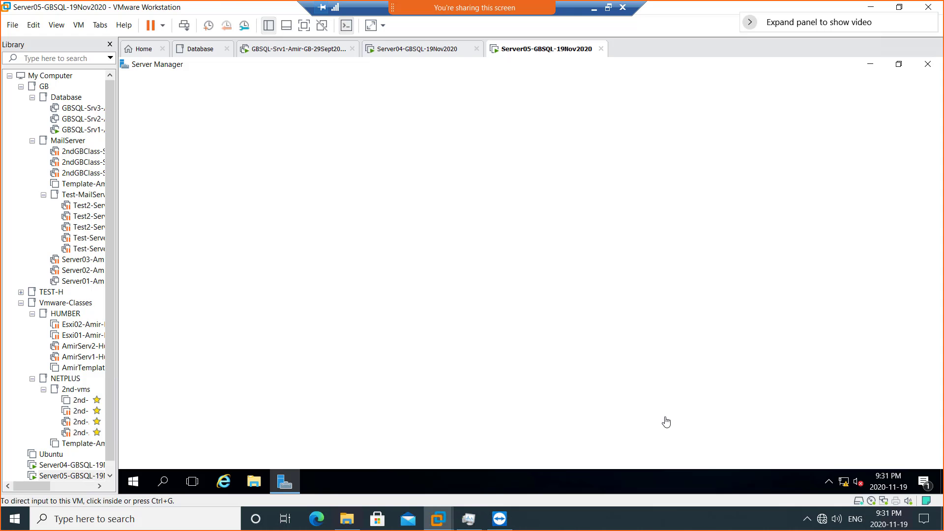
pyautogui.click(593, 8)
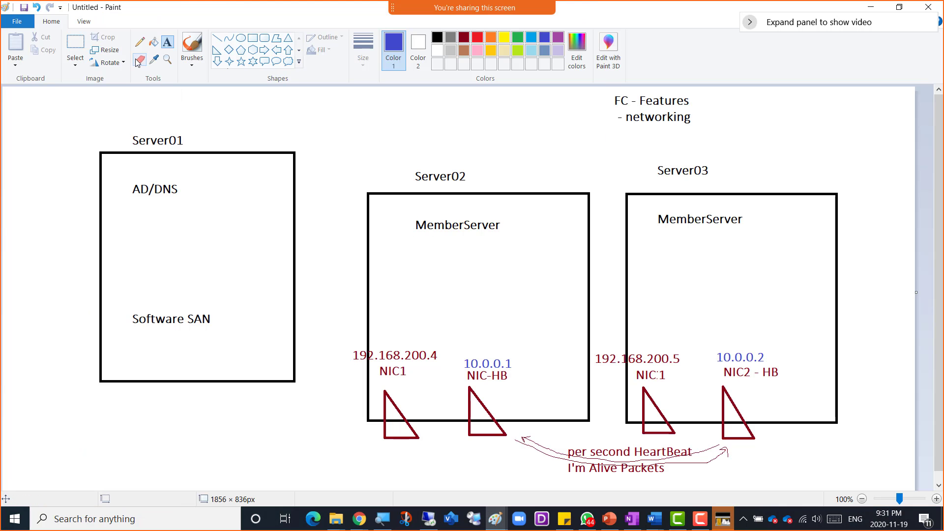
# - Pencil-tick 192.168.200.4, 192.168.200.5 and 10.0.0.2 on the diagram, then return to VMware
pyautogui.click(140, 42)
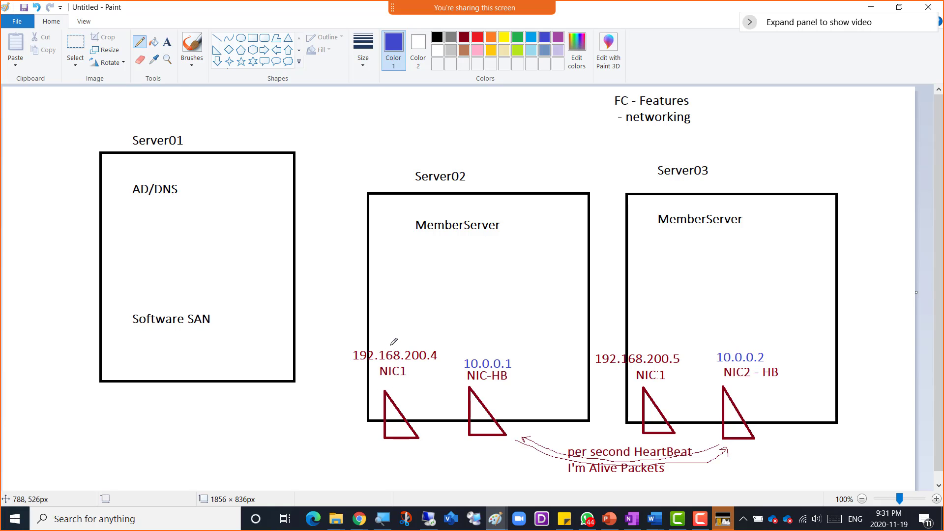
pyautogui.moveTo(390, 346); pyautogui.dragTo(423, 303)
pyautogui.moveTo(639, 346); pyautogui.dragTo(654, 328)
pyautogui.moveTo(774, 363); pyautogui.dragTo(780, 346)
pyautogui.hotkey('alt', 'Tab')
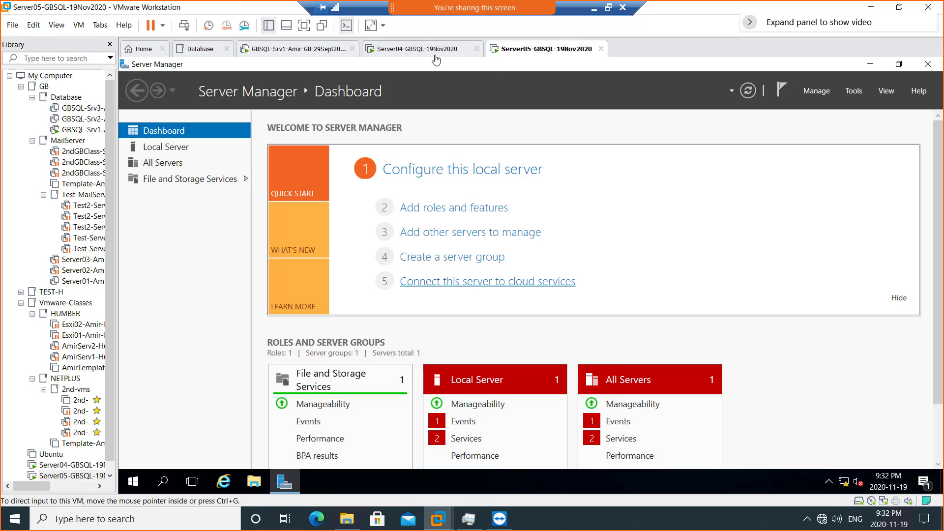
# - Add a second network adapter to Server04 through its virtual machine settings
pyautogui.click(415, 51)
pyautogui.rightClick(414, 52)
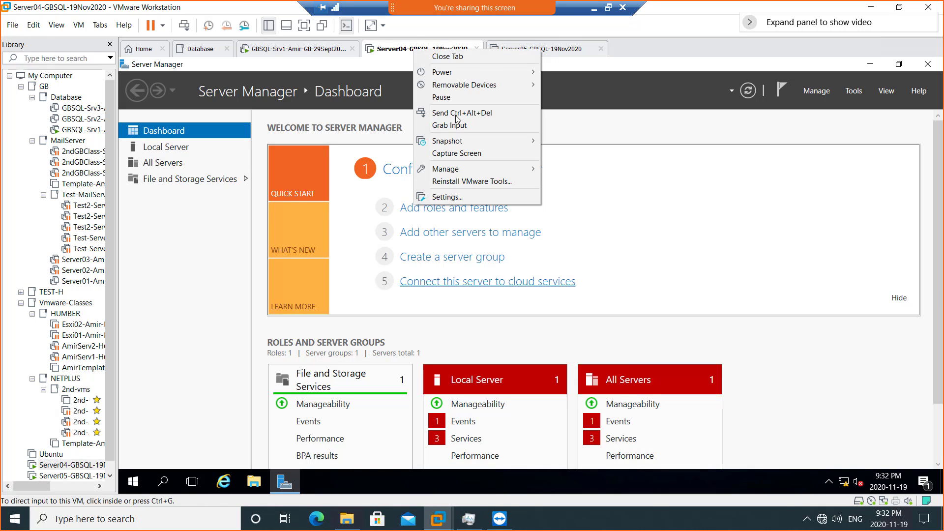
pyautogui.click(481, 197)
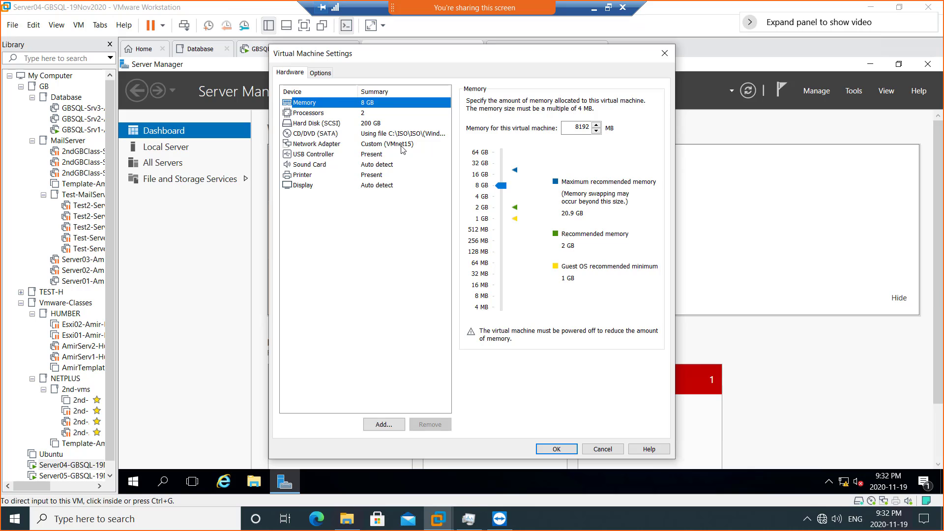
pyautogui.click(382, 425)
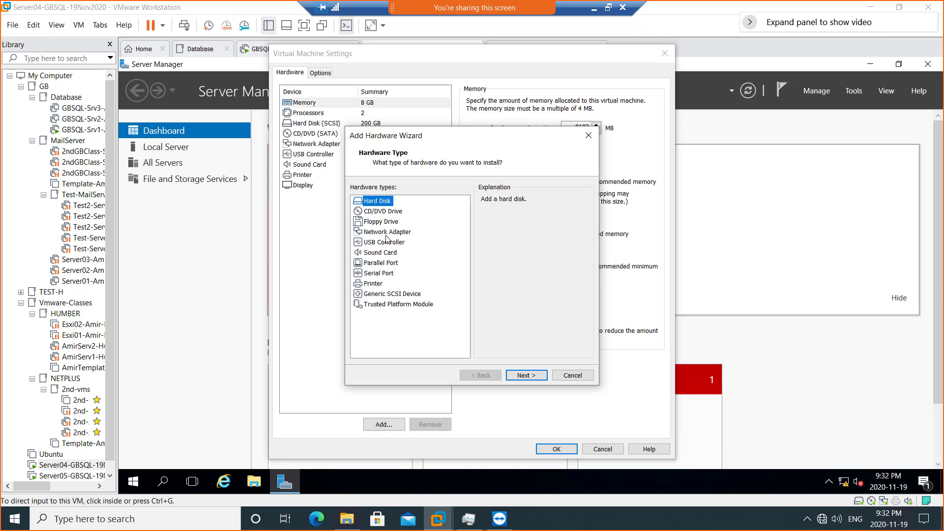
pyautogui.click(386, 233)
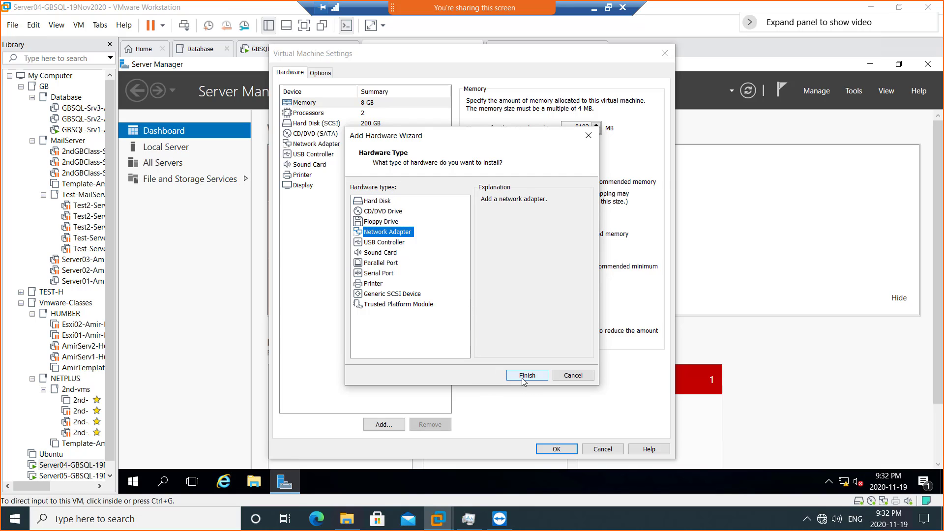
pyautogui.click(527, 375)
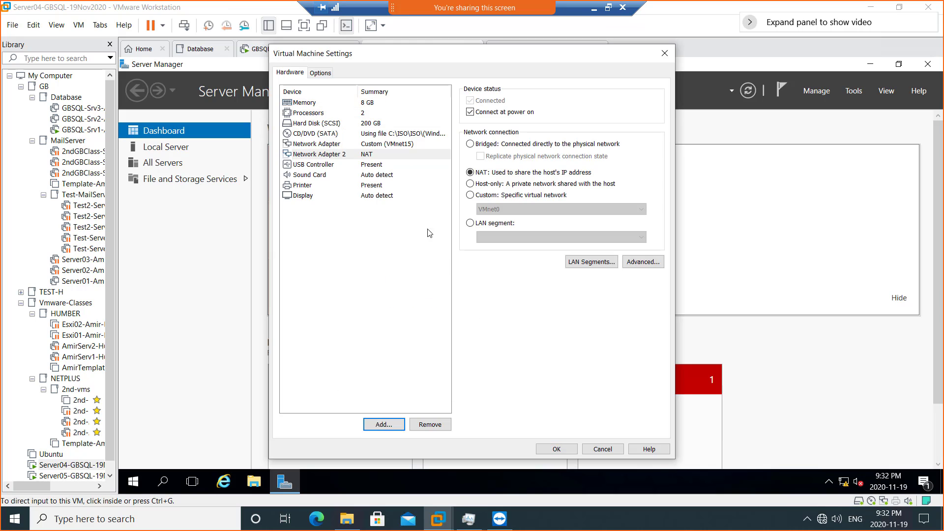
# - Connect the new adapter to Custom: VMnet17 and save Server04's settings
pyautogui.click(382, 156)
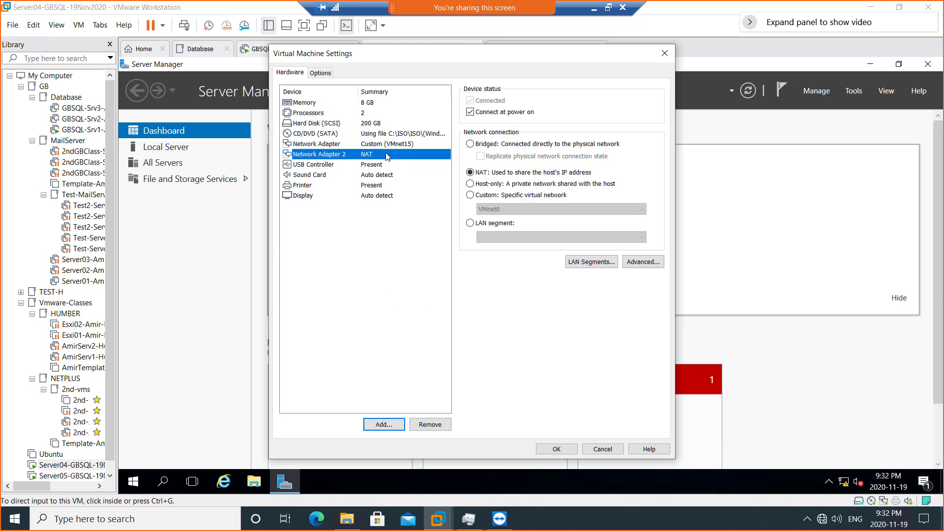
pyautogui.click(482, 198)
pyautogui.click(492, 209)
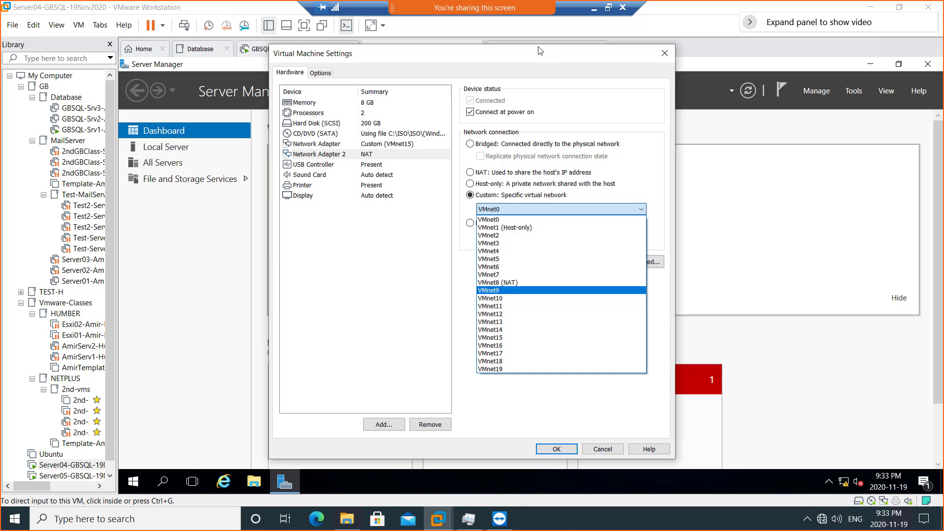
pyautogui.click(508, 355)
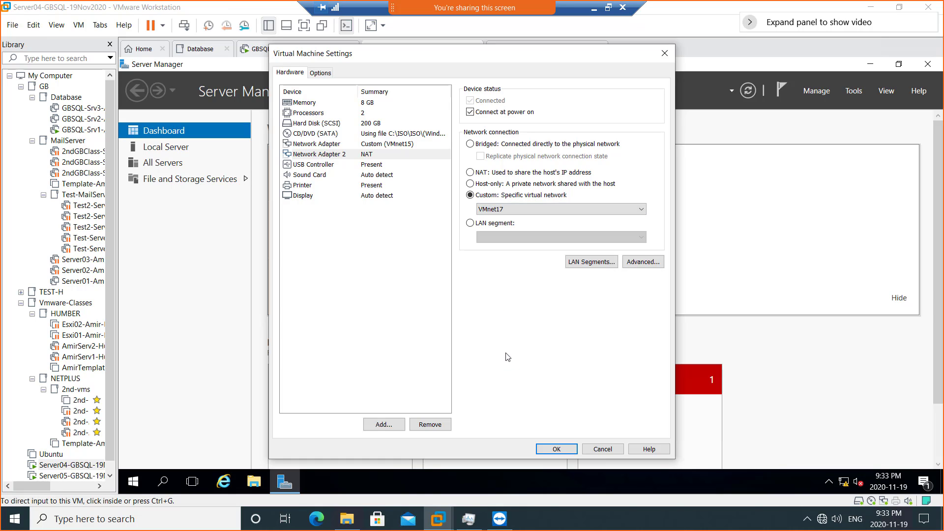
pyautogui.click(385, 163)
pyautogui.click(384, 155)
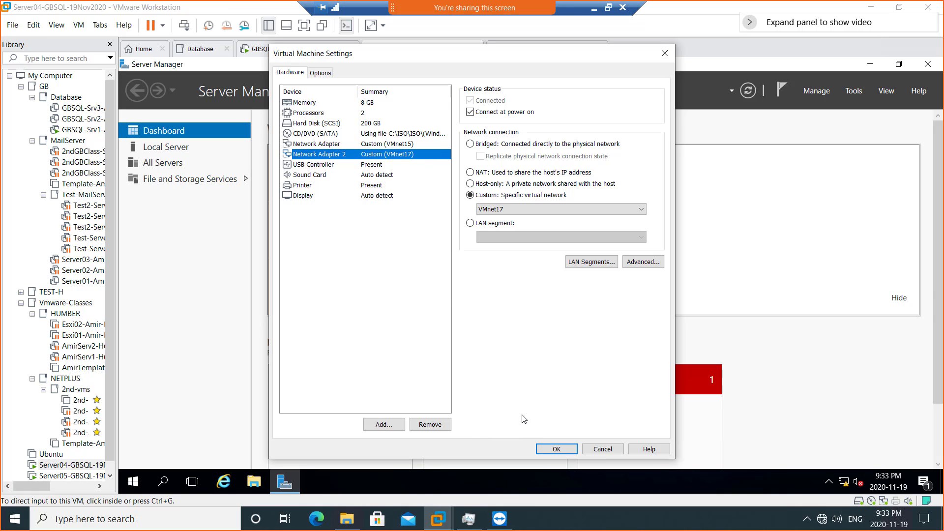
pyautogui.click(547, 449)
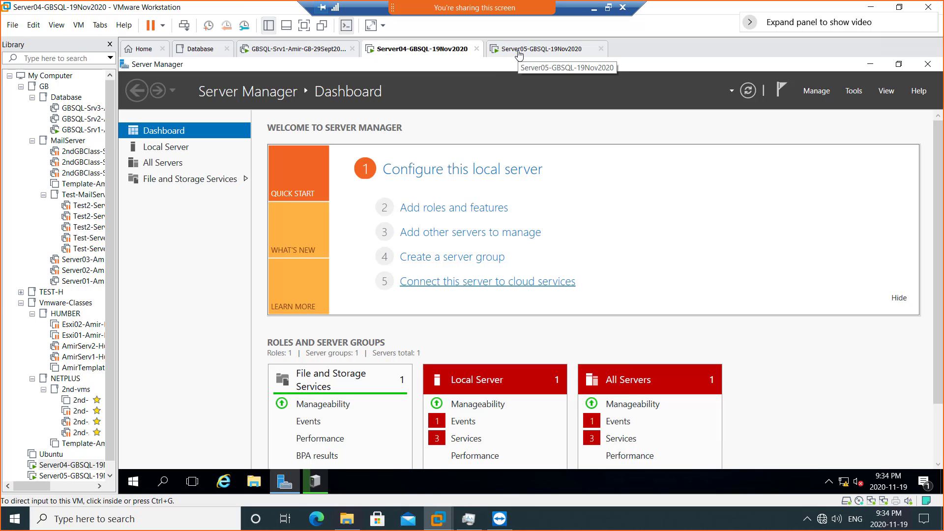
# - Add a second network adapter to Server05 through its virtual machine settings
pyautogui.click(518, 54)
pyautogui.rightClick(518, 54)
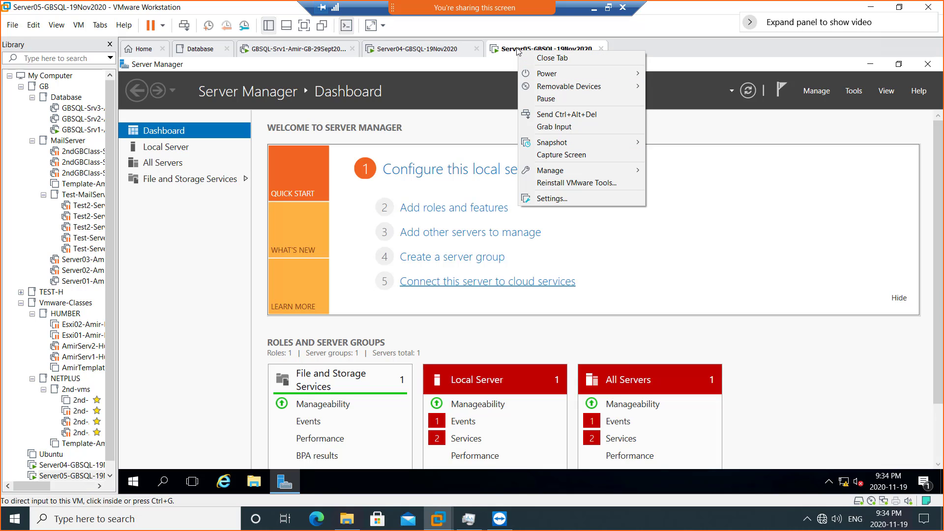
pyautogui.click(581, 201)
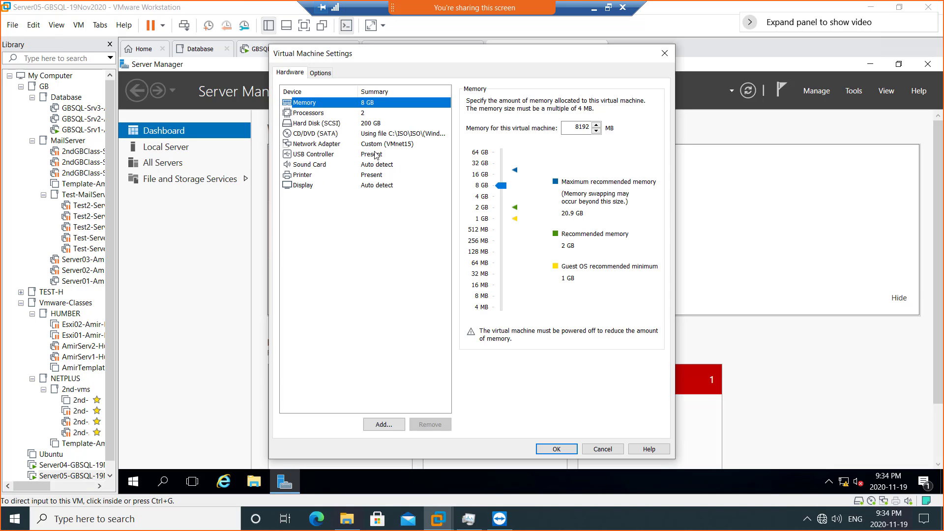
pyautogui.click(383, 426)
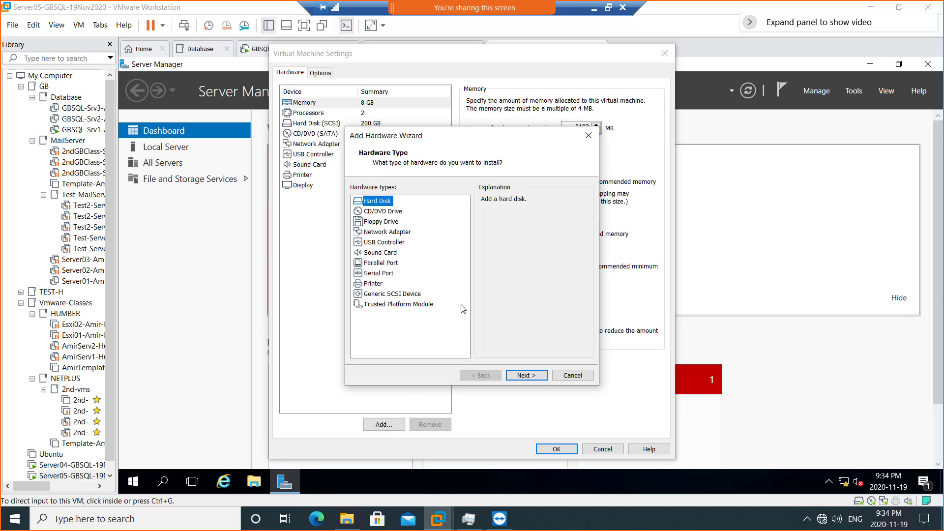
pyautogui.click(387, 232)
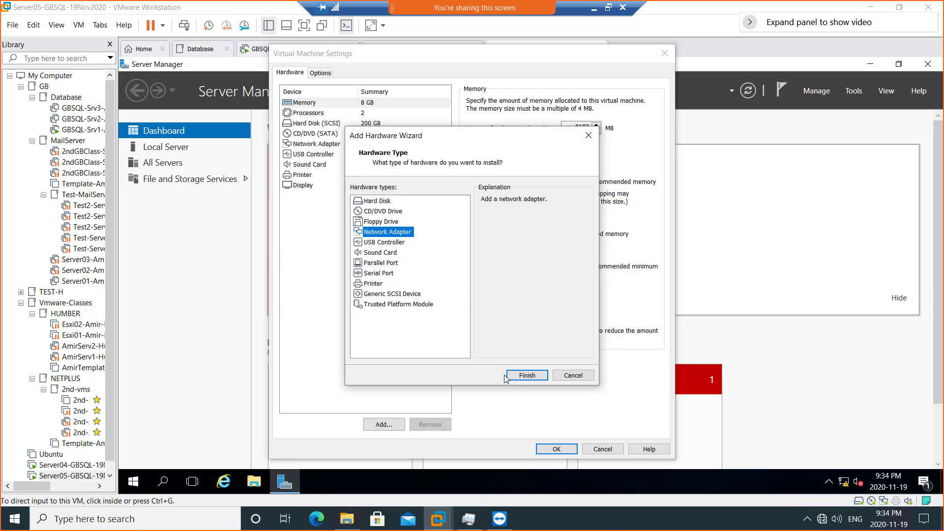
pyautogui.click(526, 375)
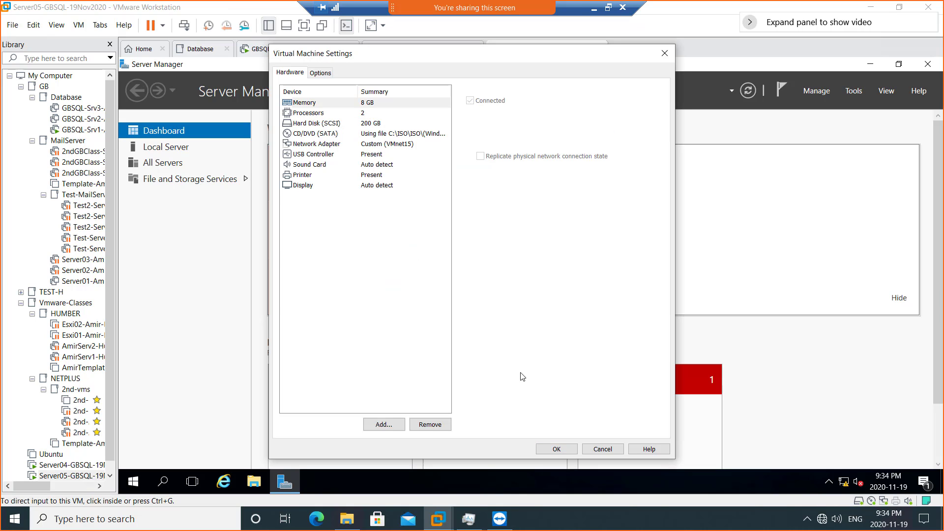
# - Connect Server05's new adapter to Custom: VMnet17 and save the settings
pyautogui.click(481, 196)
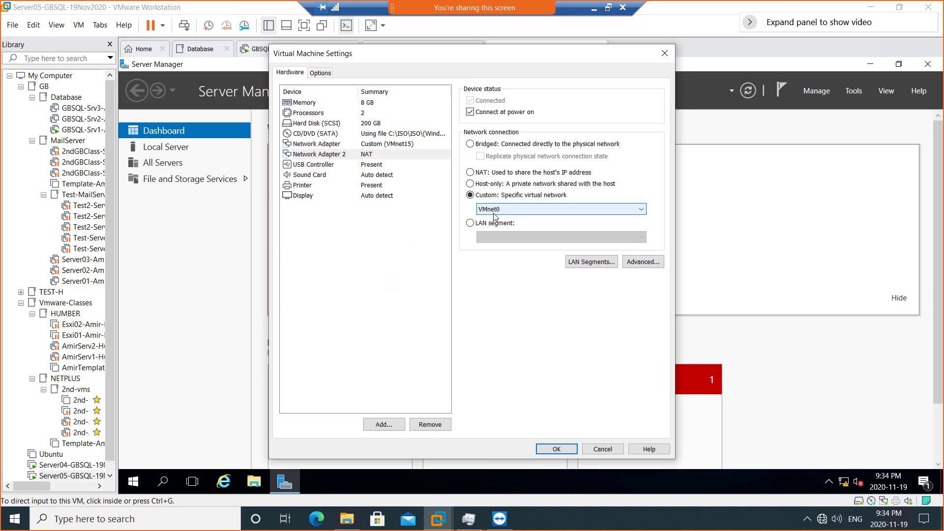
pyautogui.click(494, 210)
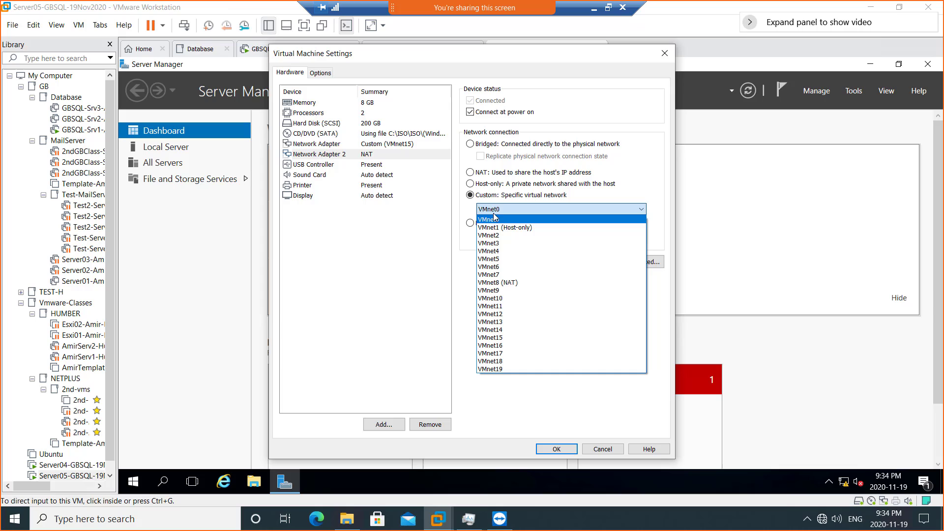
pyautogui.click(509, 354)
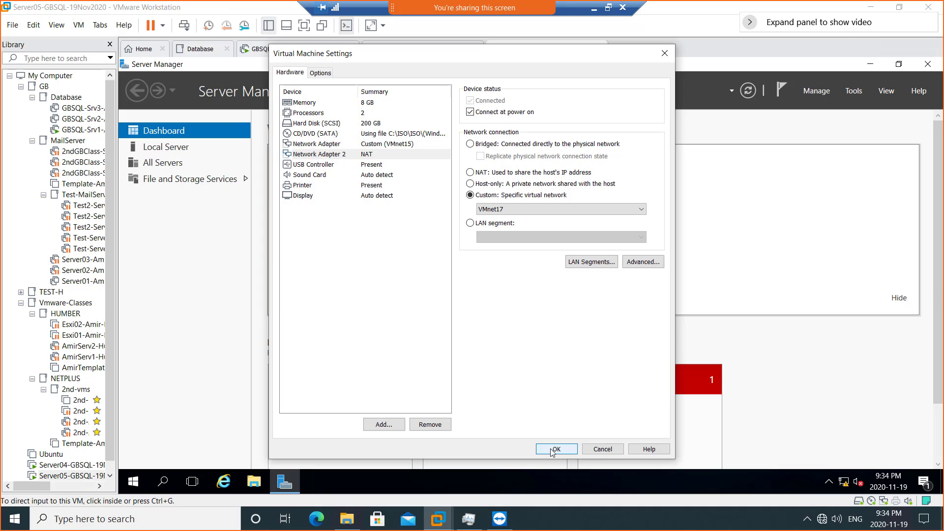
pyautogui.click(372, 164)
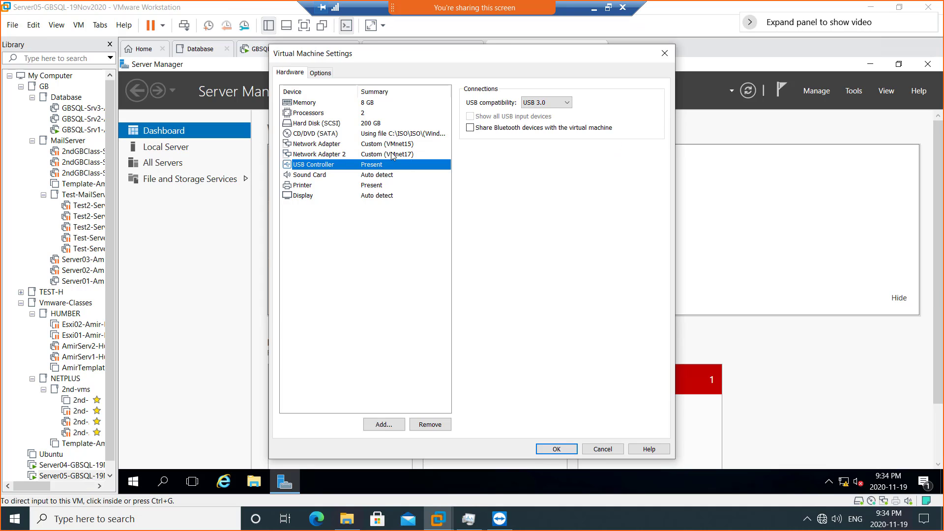
pyautogui.click(393, 154)
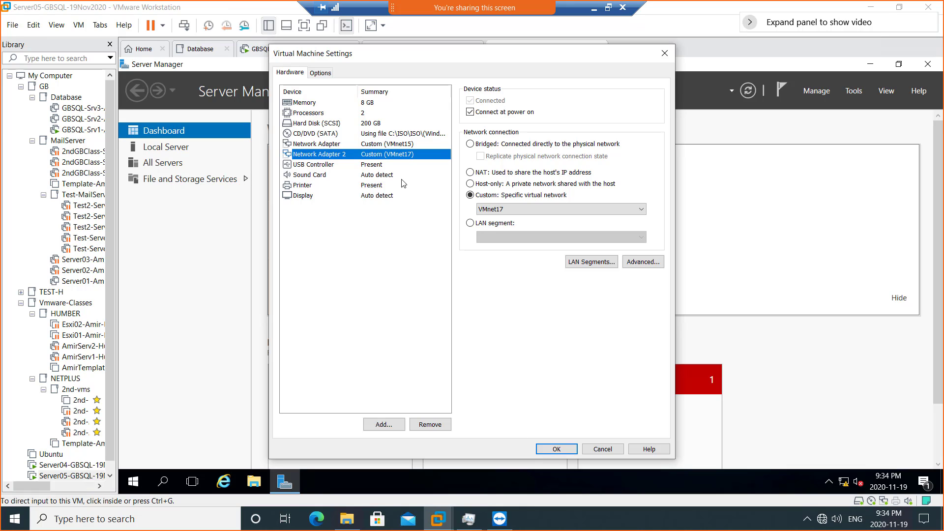
pyautogui.click(551, 449)
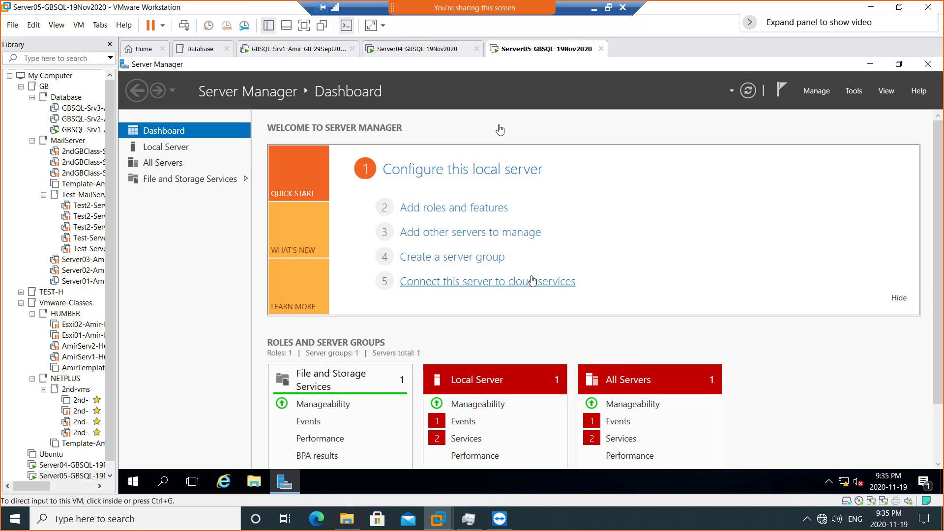
# - On Server04, open Local Server and follow the Ethernet1 link to Network Connections
pyautogui.click(436, 49)
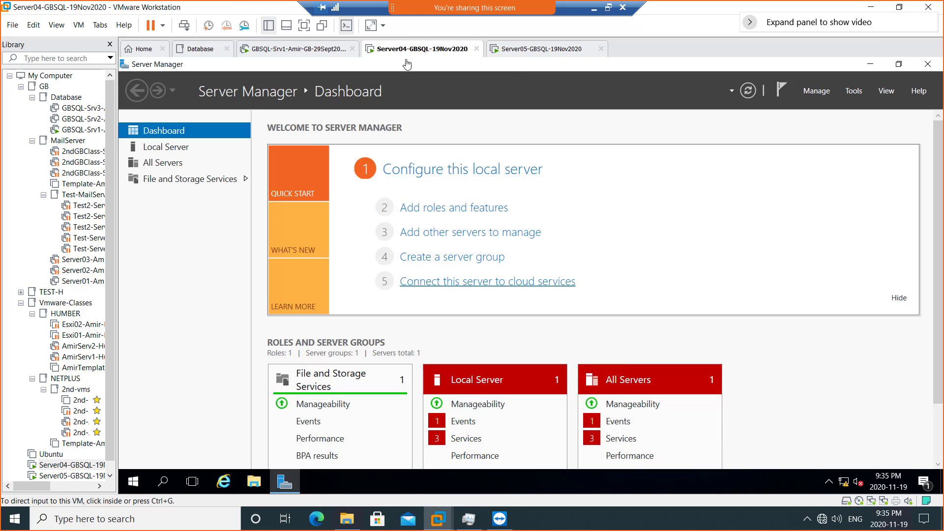
pyautogui.click(184, 152)
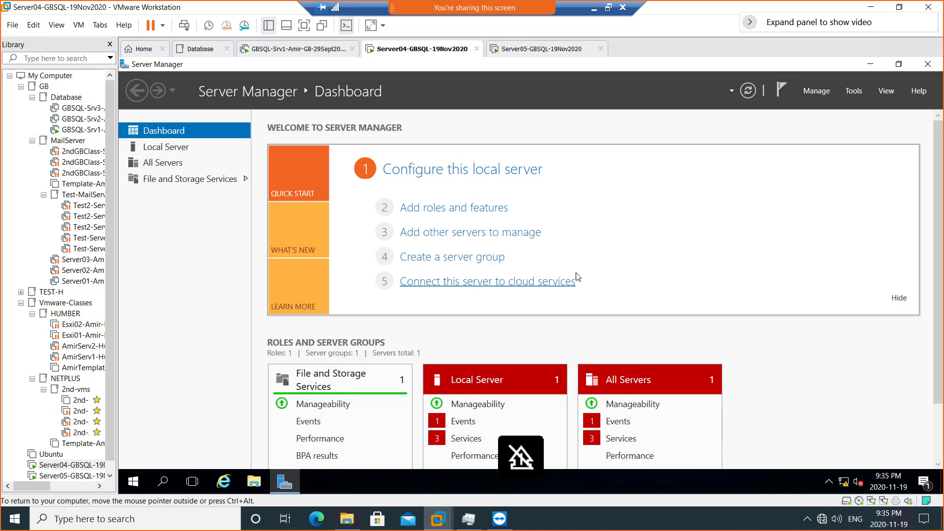
pyautogui.click(175, 152)
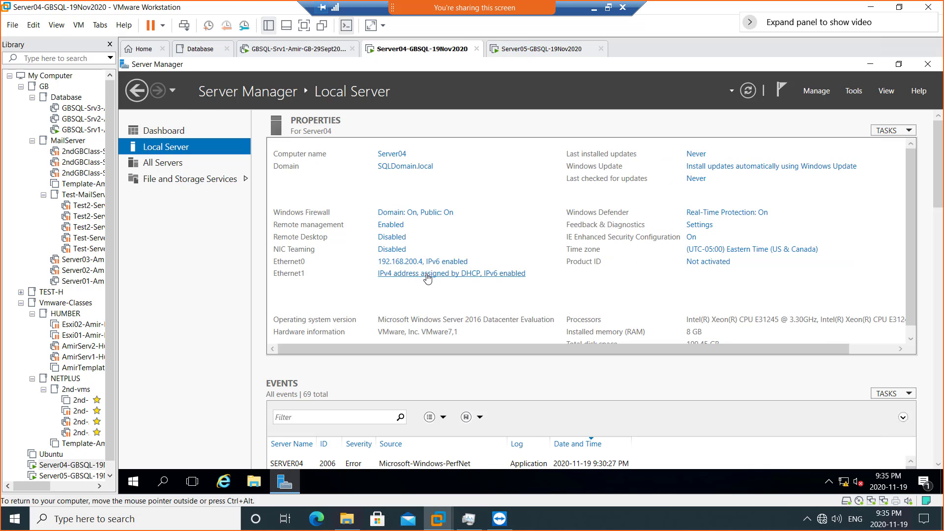
pyautogui.click(427, 275)
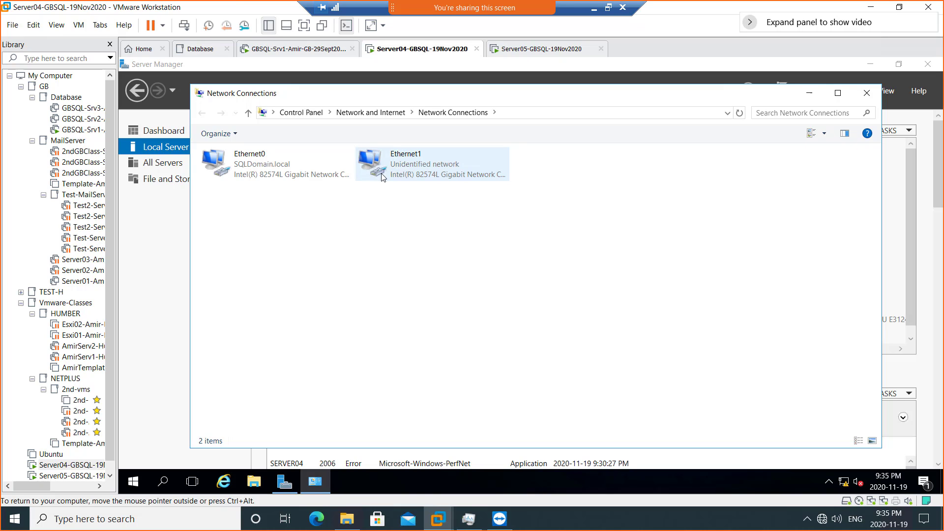
# - Rename Server04's Ethernet0 adapter to LAN and Ethernet1 to HB
pyautogui.rightClick(248, 164)
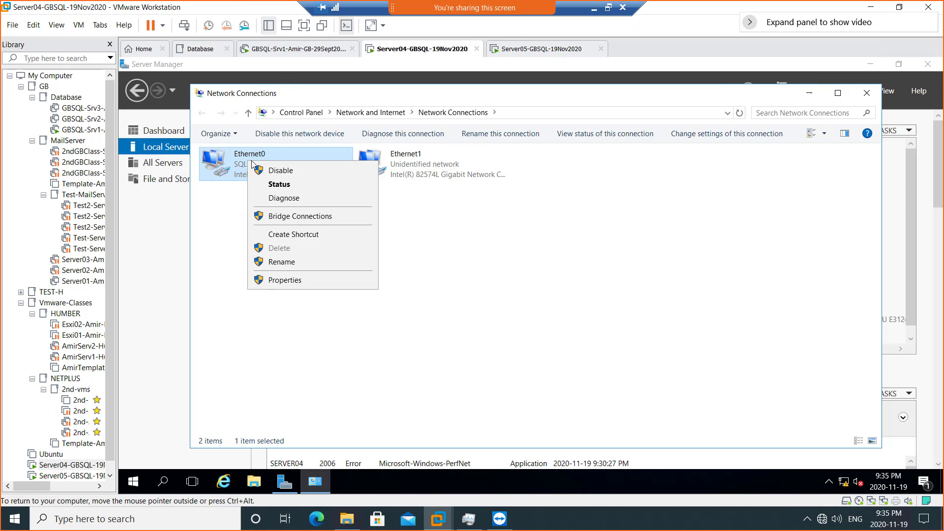
pyautogui.click(303, 261)
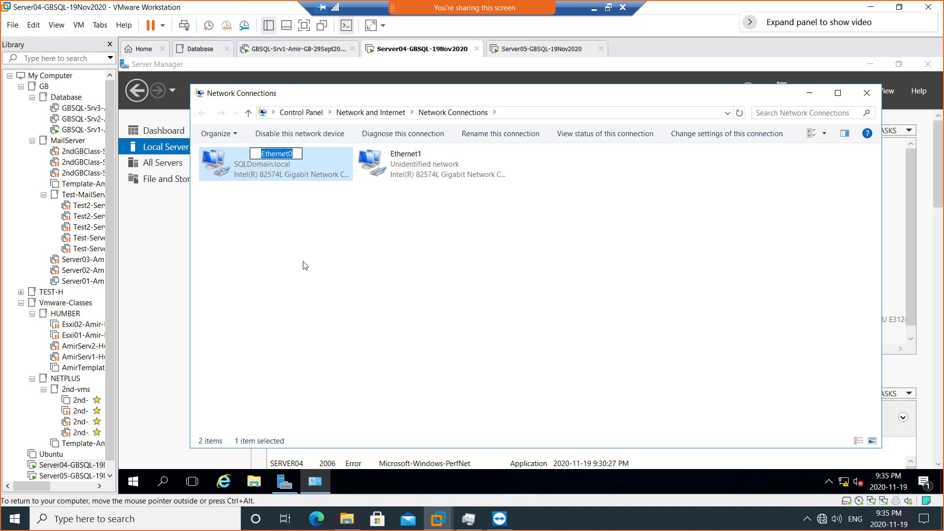
pyautogui.write('LAN')
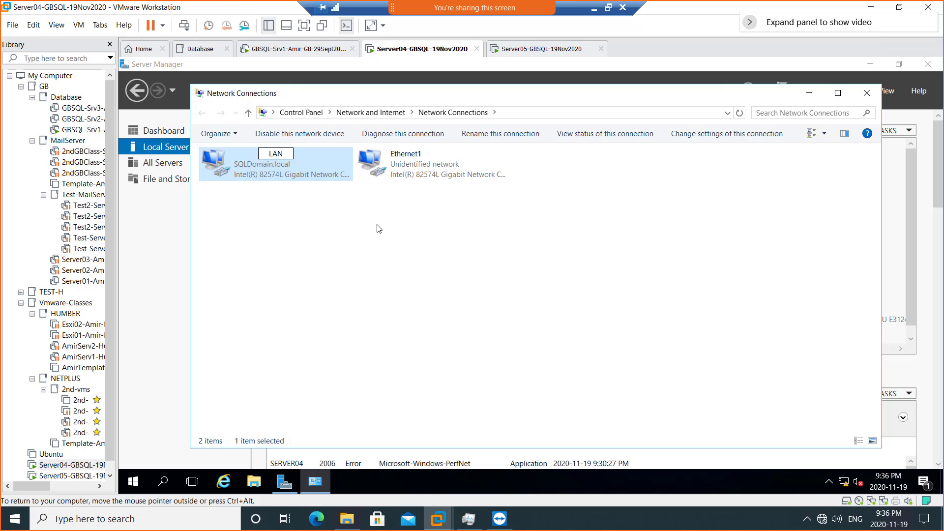
pyautogui.click(396, 216)
pyautogui.rightClick(406, 165)
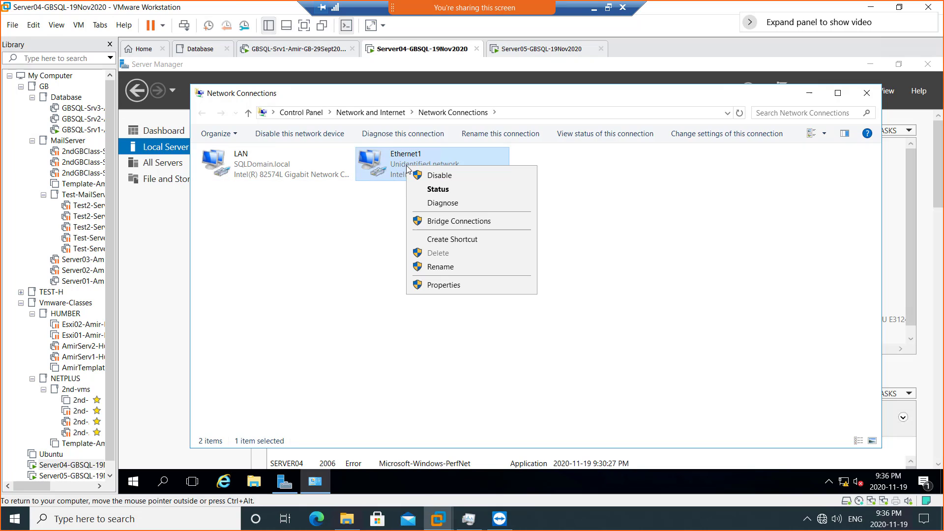
pyautogui.click(453, 266)
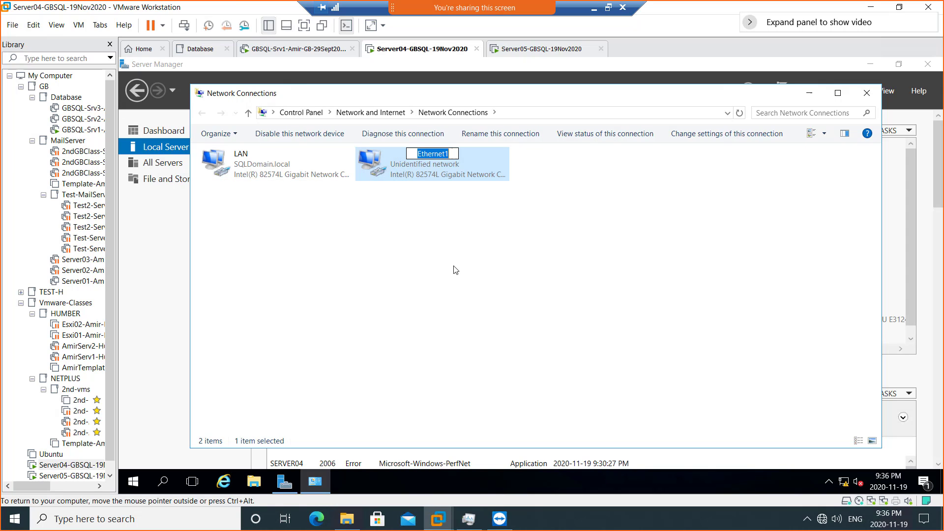
pyautogui.write('HB')
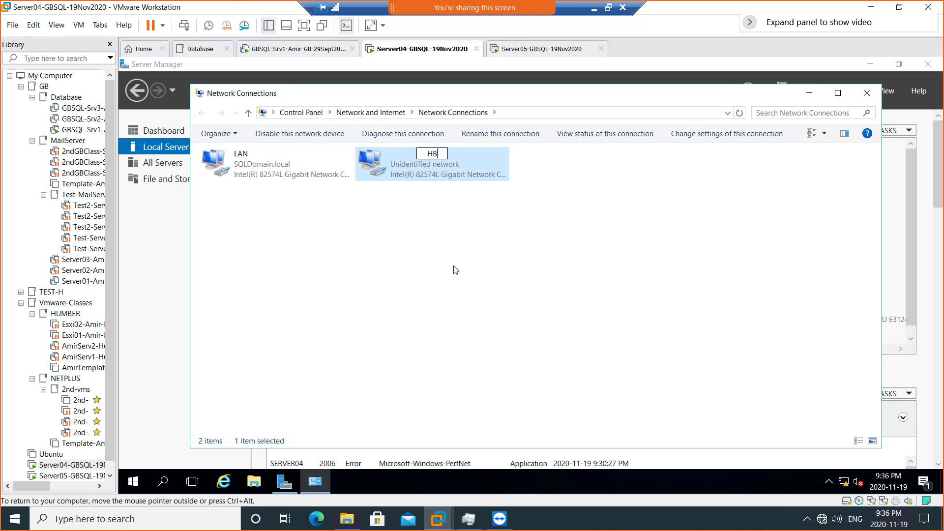
pyautogui.click(455, 269)
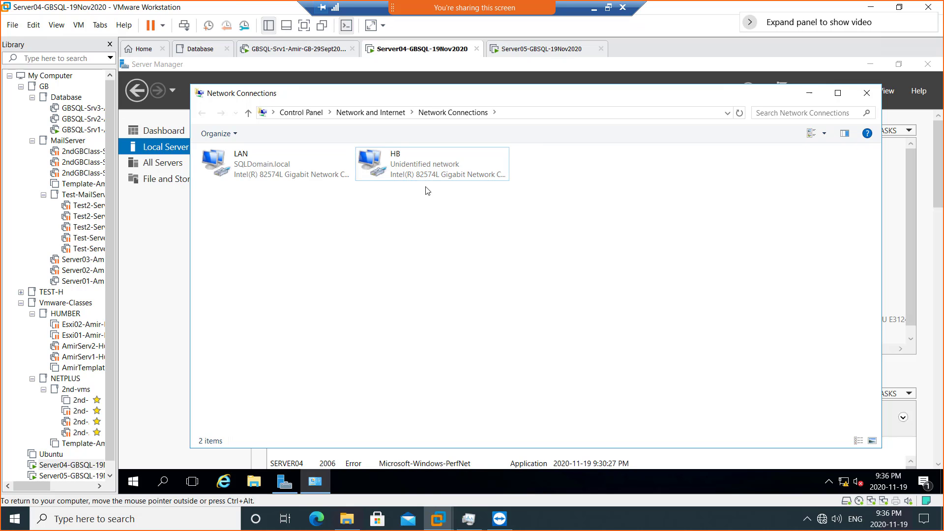
# - Pencil-tick 10.0.0.1 and 10.0.0.2 on the Paint diagram, then switch back to VMware
pyautogui.click(594, 12)
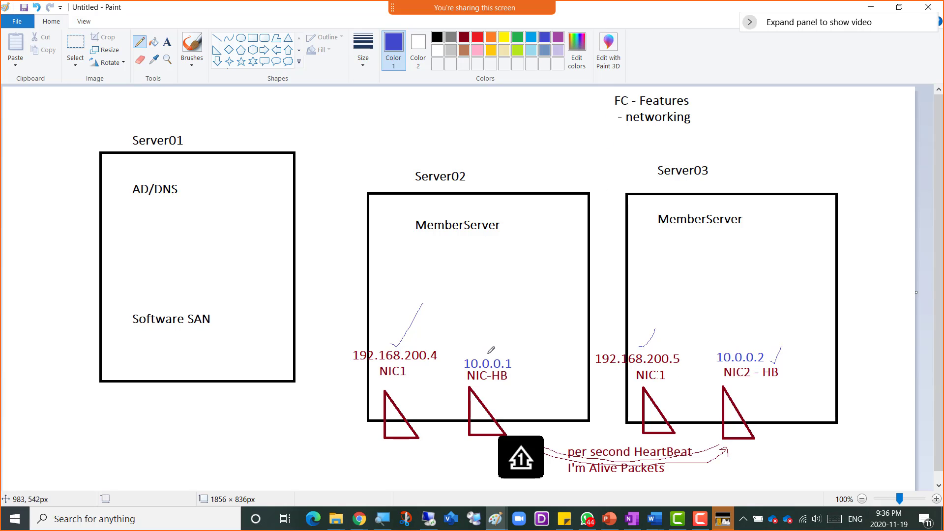
pyautogui.moveTo(487, 354); pyautogui.dragTo(502, 327)
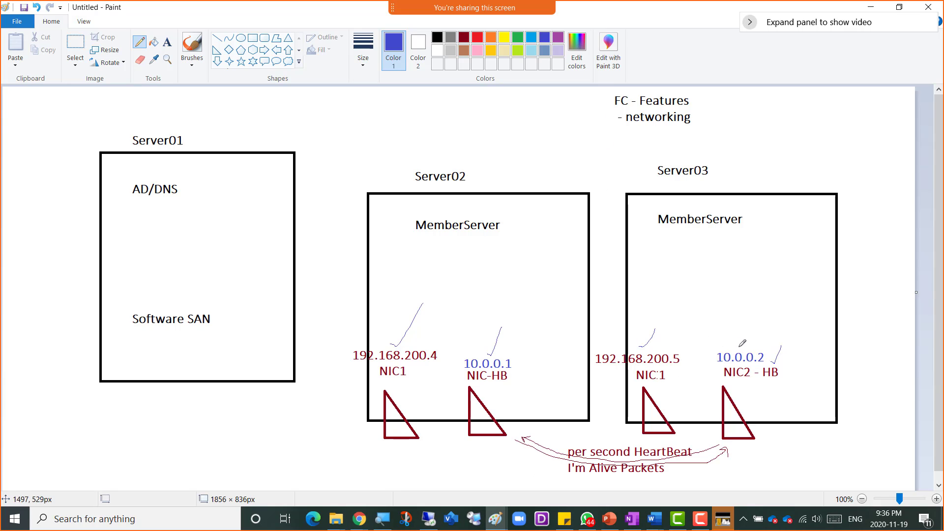
pyautogui.moveTo(739, 347); pyautogui.dragTo(763, 319)
pyautogui.hotkey('alt', 'Tab')
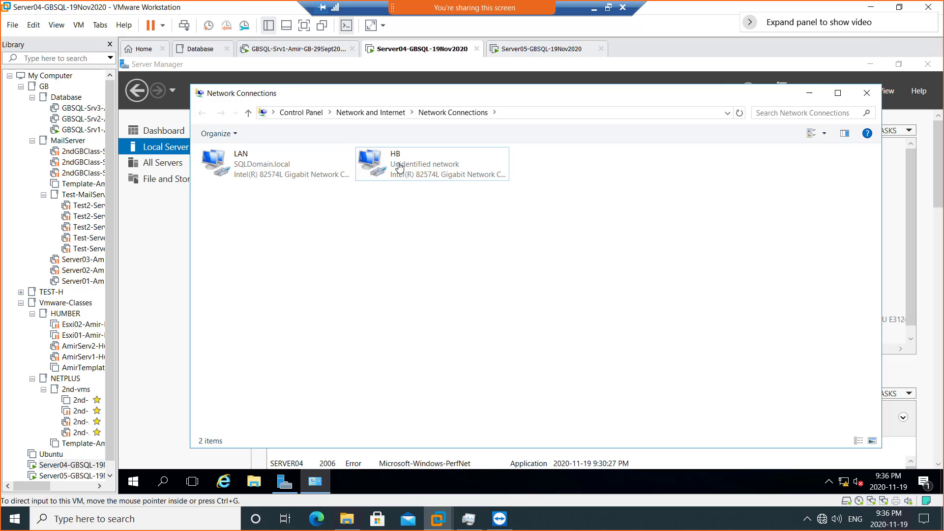
# - Open the HB adapter's properties and turn off IPv6
pyautogui.doubleClick(399, 166)
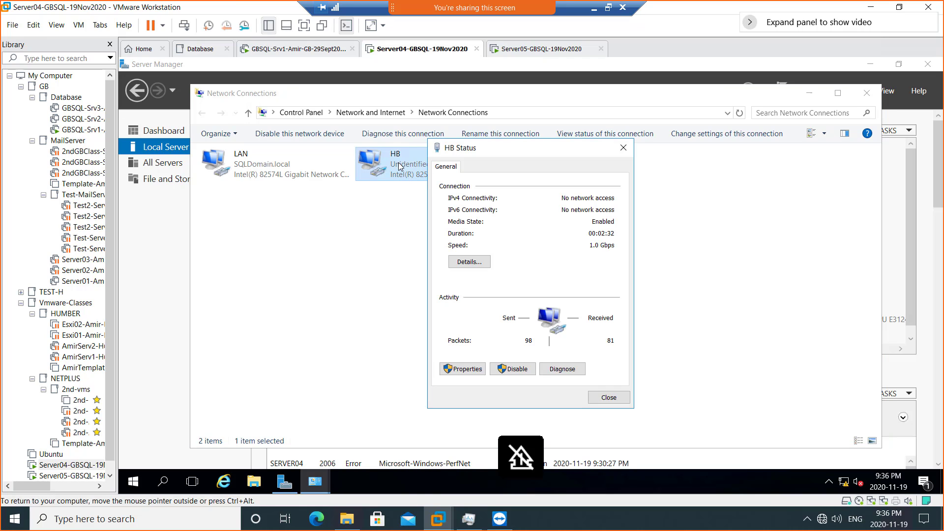
pyautogui.click(464, 369)
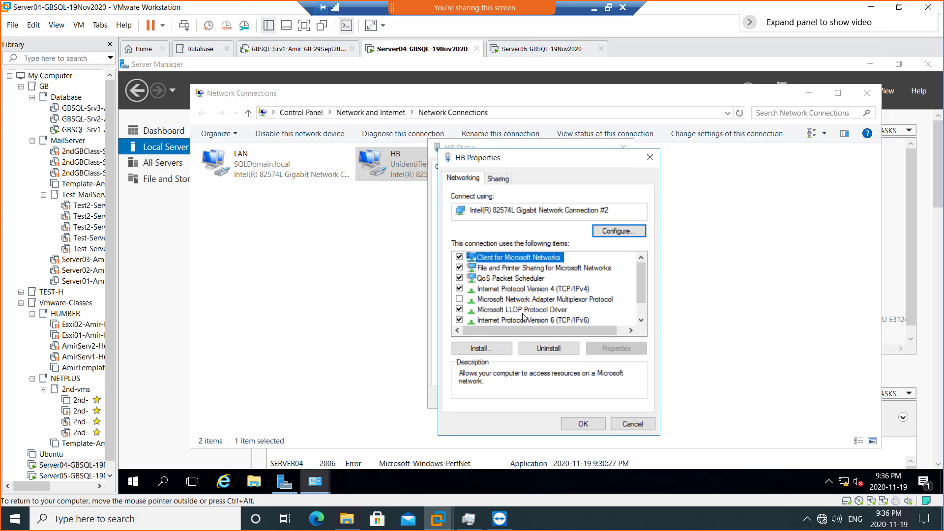
pyautogui.click(459, 320)
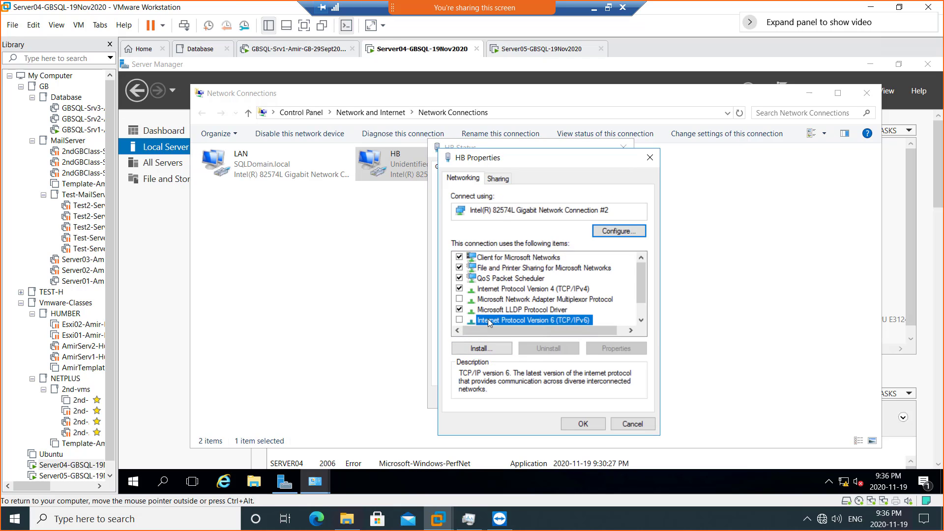
# - Set HB's IPv4 to static address 10.0.0.0 with mask 255.0.0.0
pyautogui.doubleClick(545, 289)
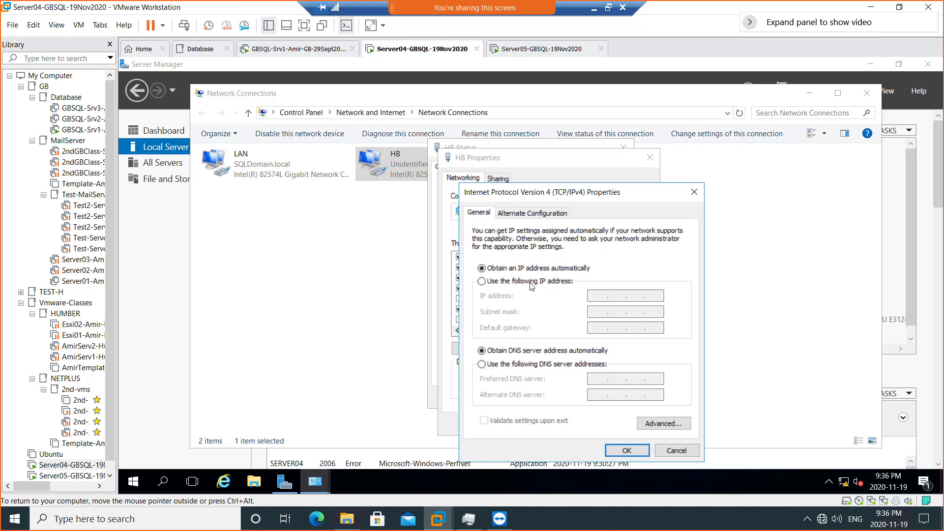
pyautogui.click(532, 283)
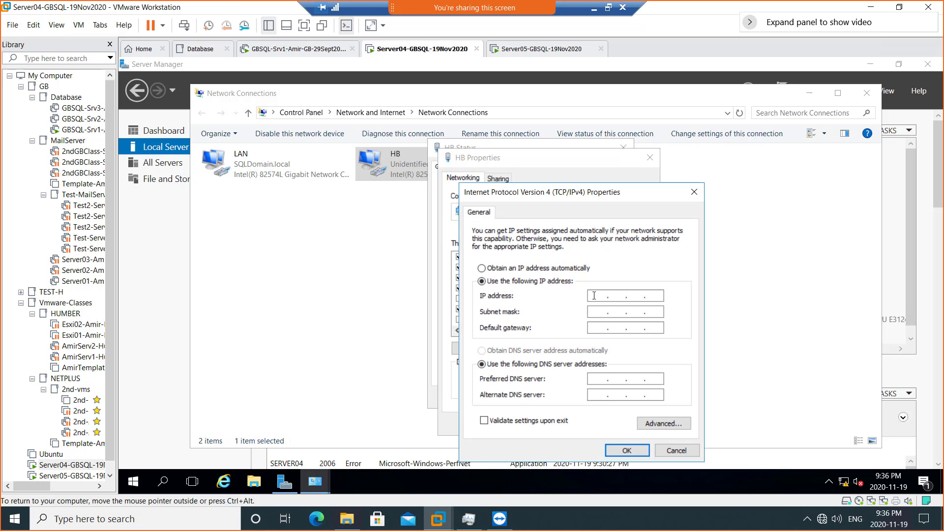
pyautogui.press('shift')
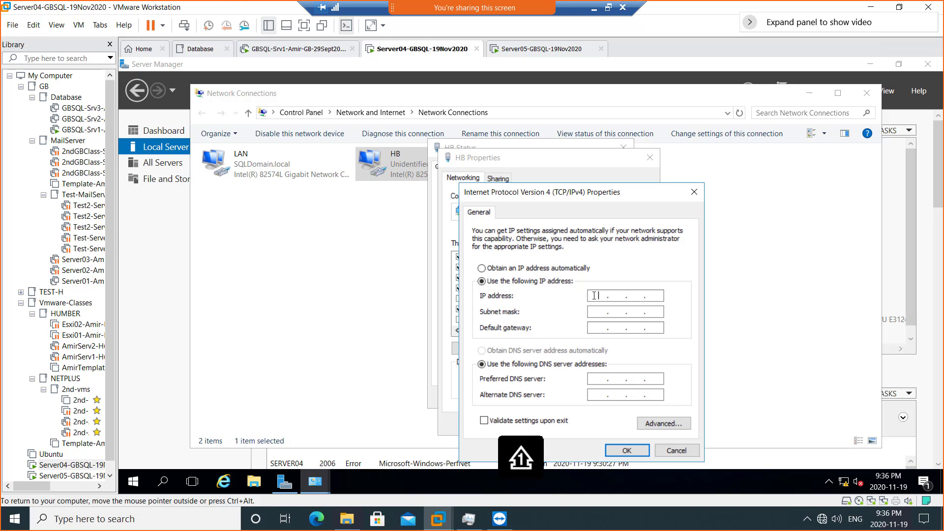
pyautogui.write('10 . 0 . 0 . 0')
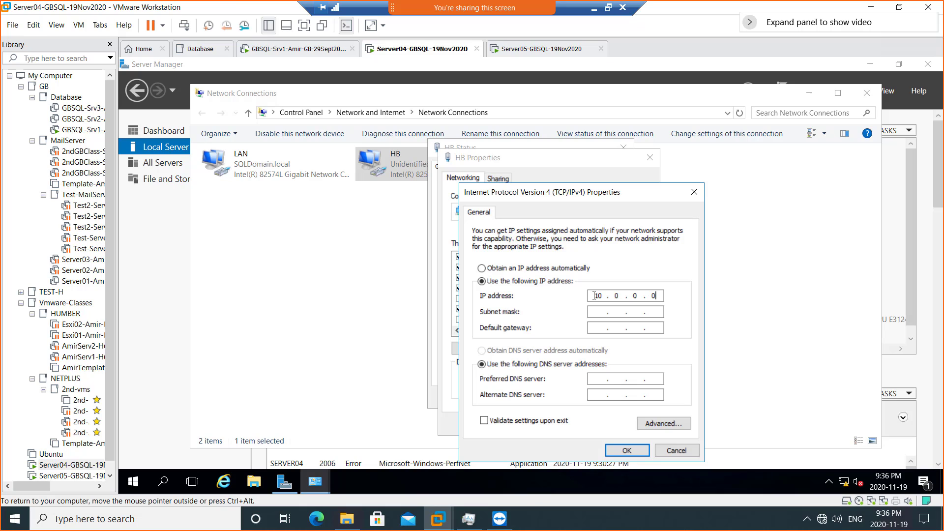
pyautogui.press('Tab')
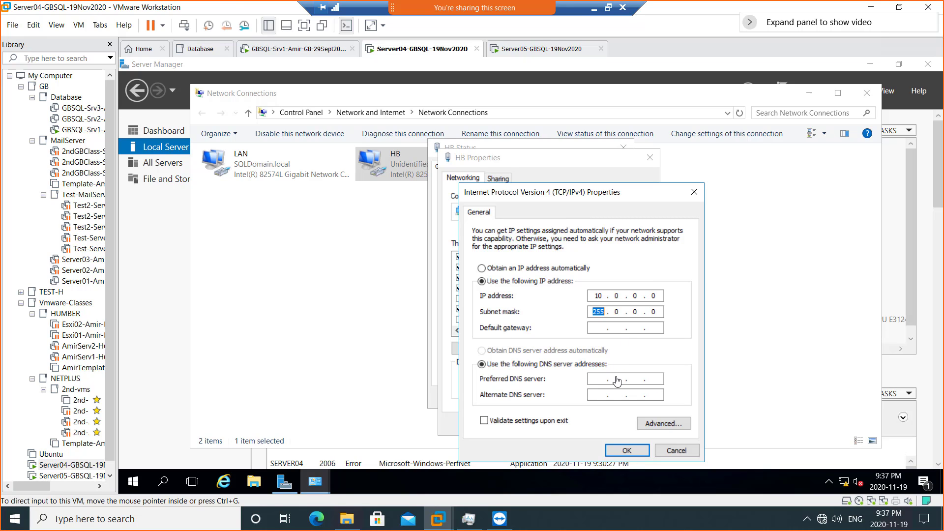
# - Try the advanced DNS settings, dismissing the invalid 10.0.0.0/255.0.0.0 error twice
pyautogui.click(663, 425)
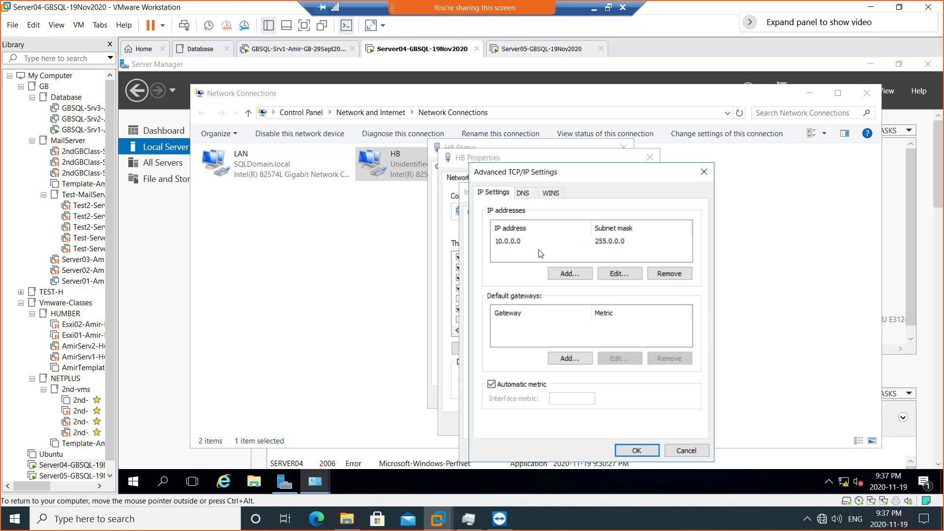
pyautogui.click(524, 194)
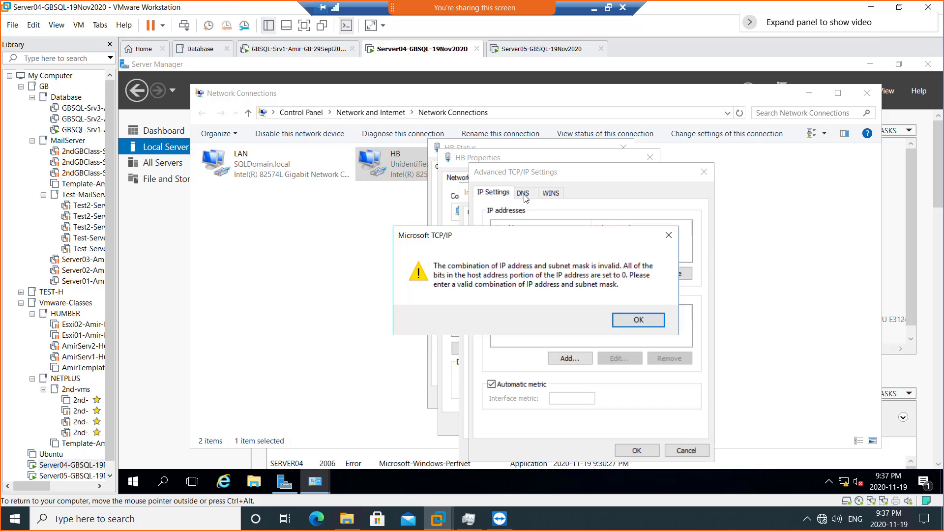
pyautogui.click(622, 321)
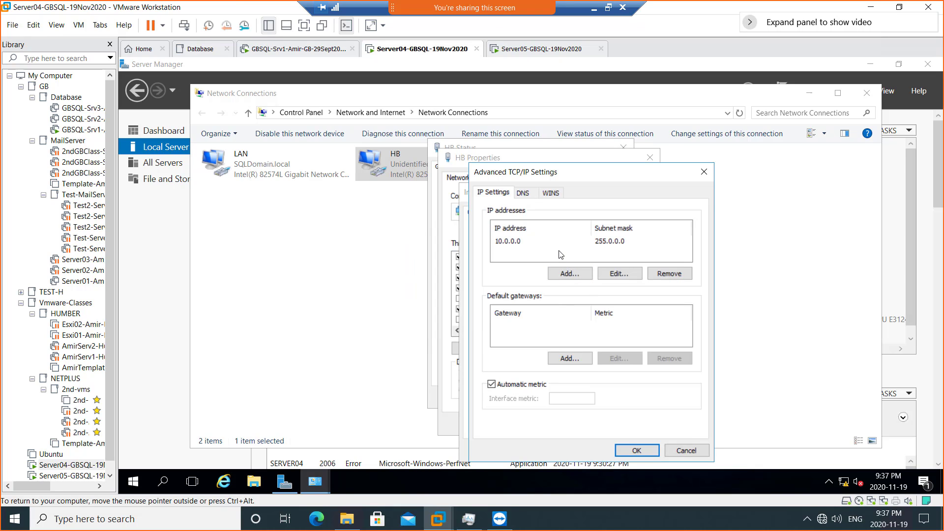
pyautogui.click(524, 197)
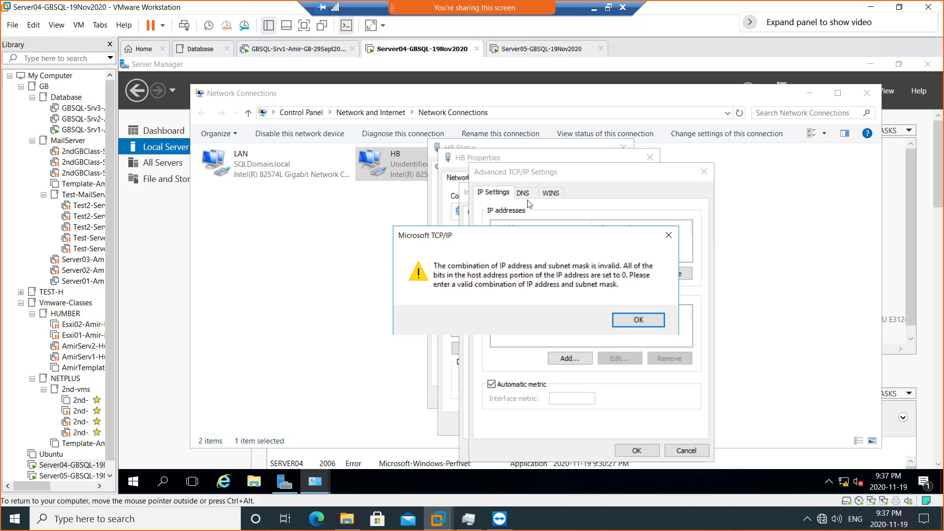
pyautogui.click(637, 321)
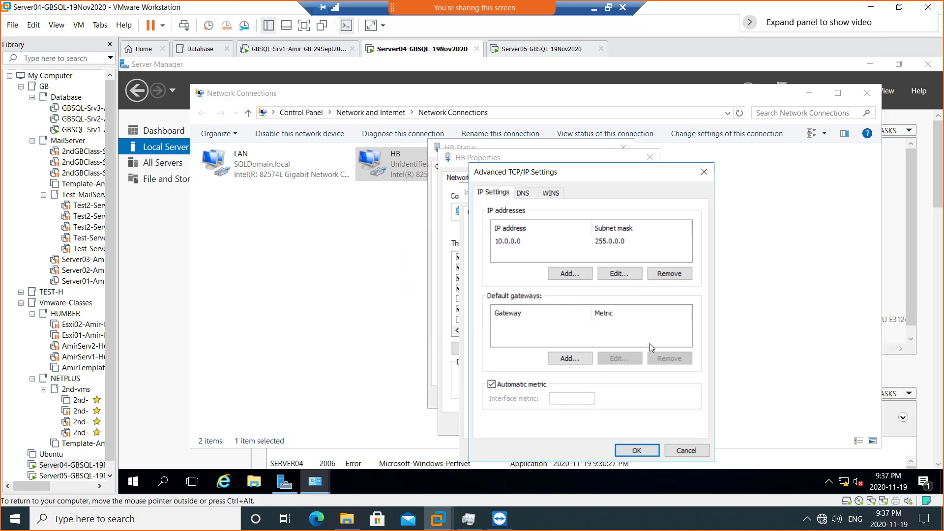
# - Cancel out of the Advanced, IPv4 and HB Properties dialogs and close HB Status
pyautogui.click(687, 450)
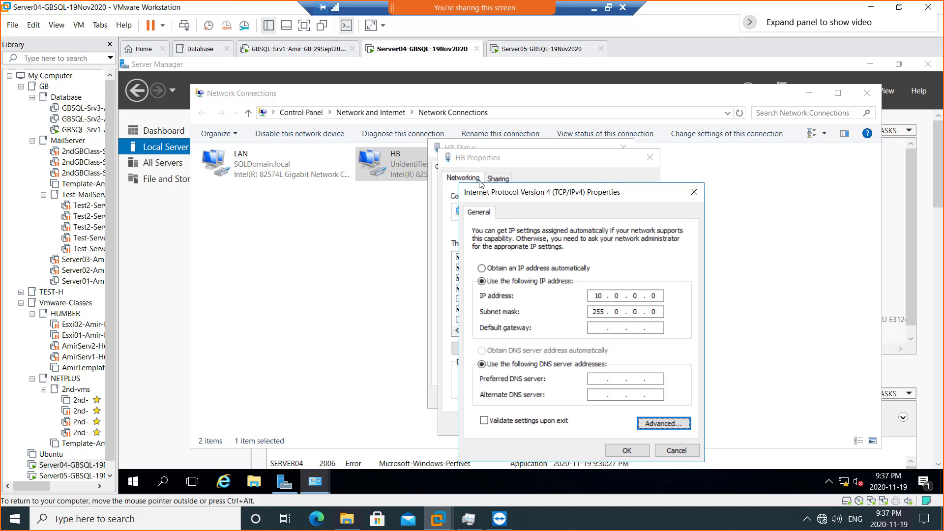
pyautogui.click(674, 451)
pyautogui.click(626, 426)
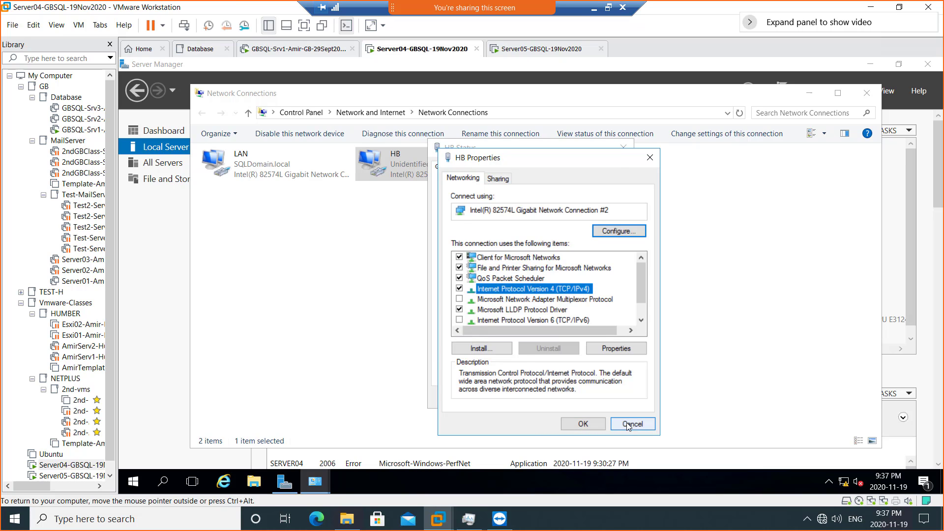
pyautogui.click(609, 399)
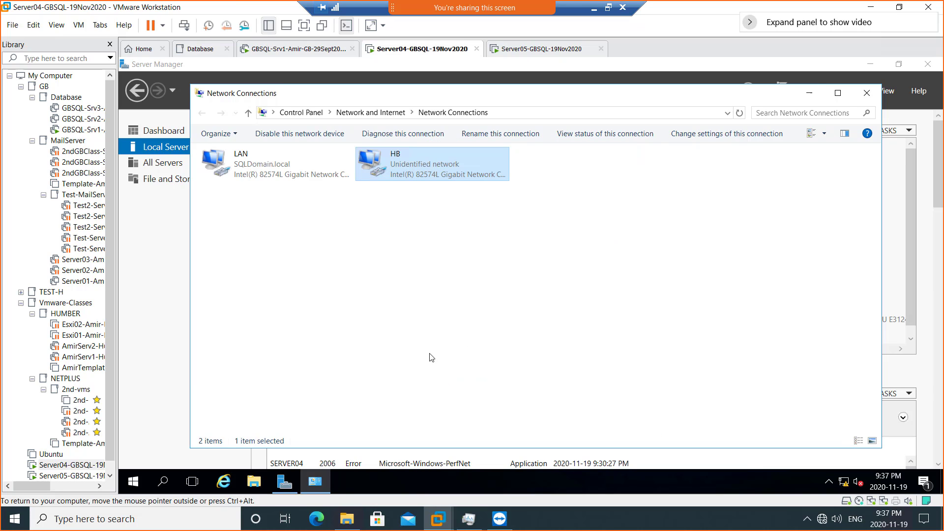
# - Reopen the HB adapter's properties and turn off IPv6
pyautogui.doubleClick(399, 164)
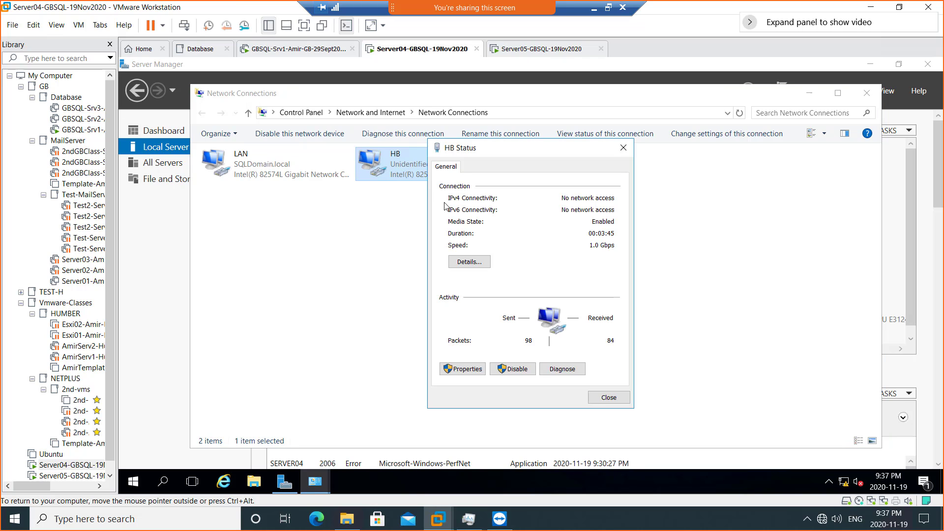
pyautogui.click(474, 367)
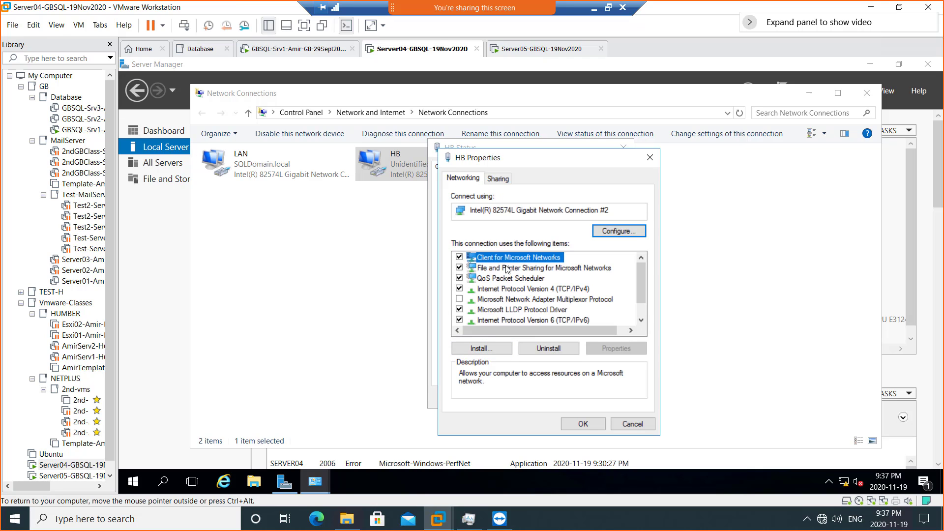
pyautogui.click(460, 320)
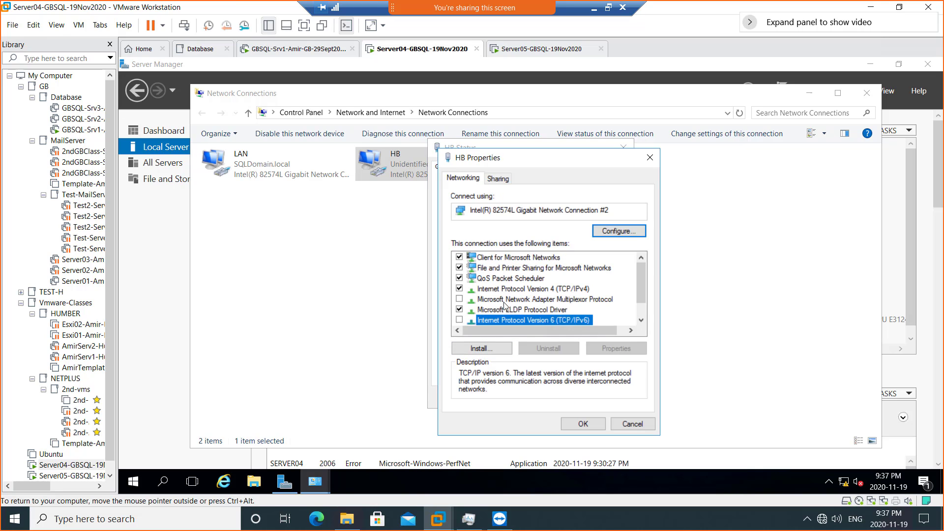
# - Give HB static IPv4 10.0.0.1 with mask 255.0.0.0 and open its advanced DNS settings
pyautogui.click(534, 290)
pyautogui.doubleClick(535, 290)
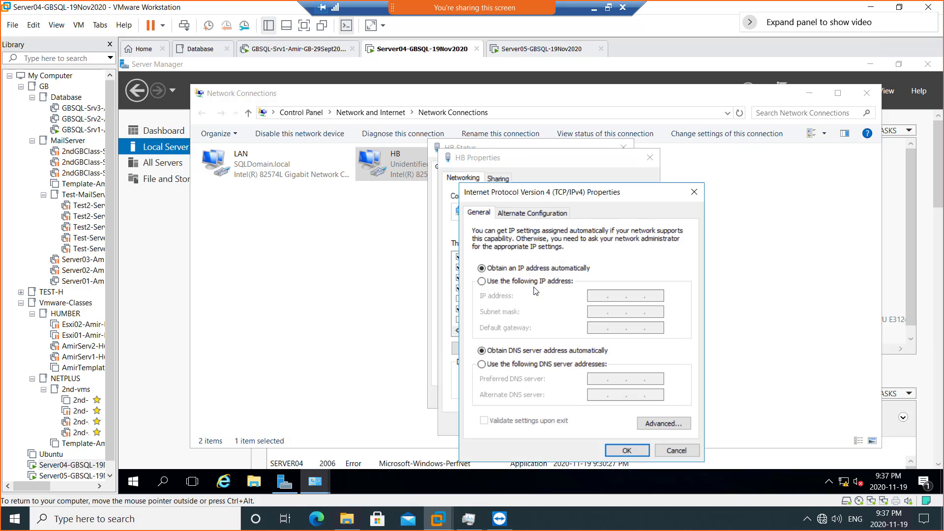
pyautogui.click(535, 281)
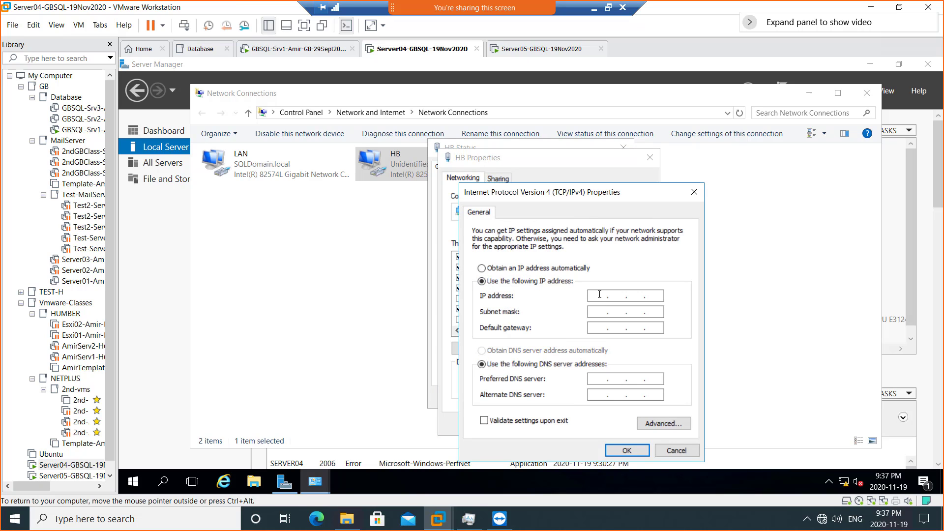
pyautogui.click(600, 294)
pyautogui.write('10.0.0.1')
pyautogui.press('Tab')
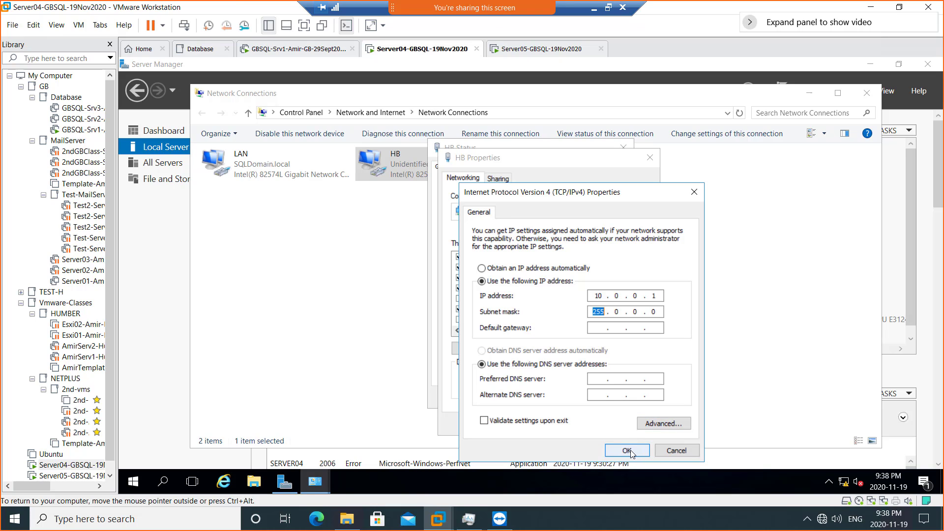
pyautogui.click(651, 426)
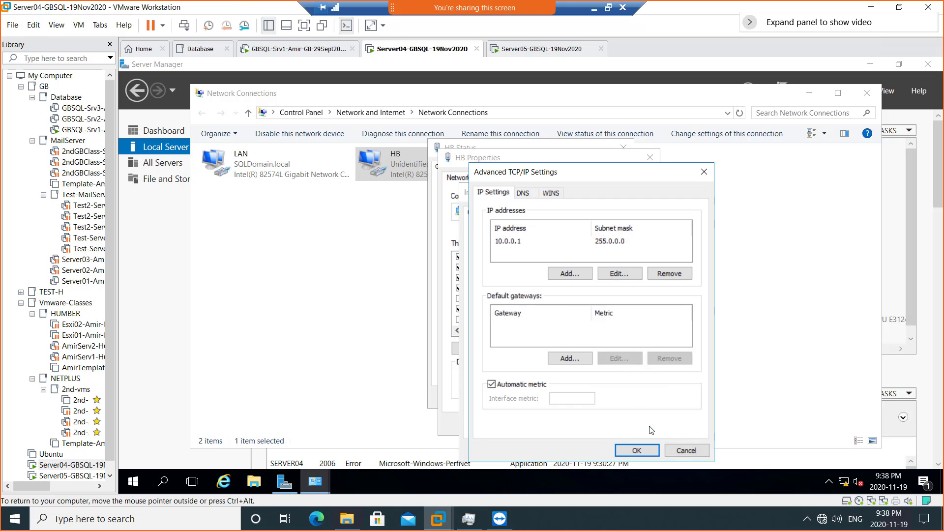
pyautogui.click(524, 196)
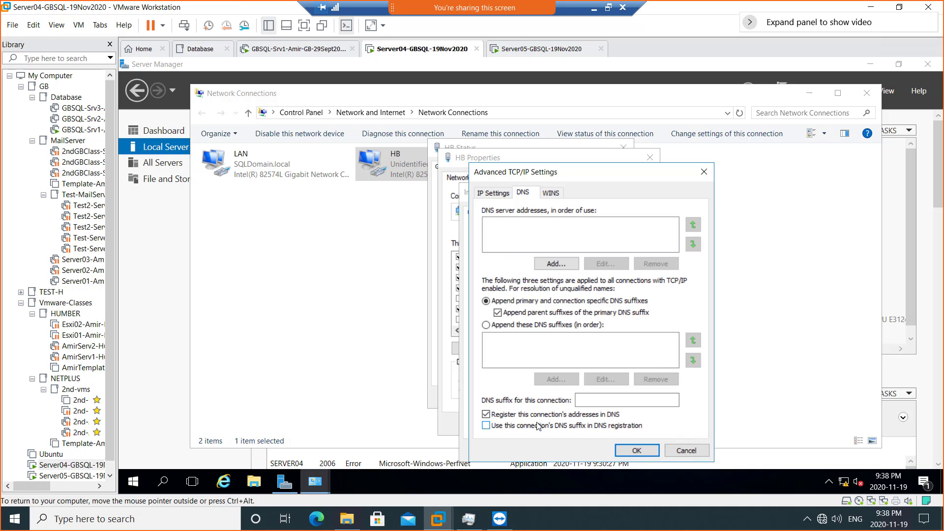
# - Uncheck 'Register this connection's addresses in DNS' for Server04's HB adapter
pyautogui.click(487, 415)
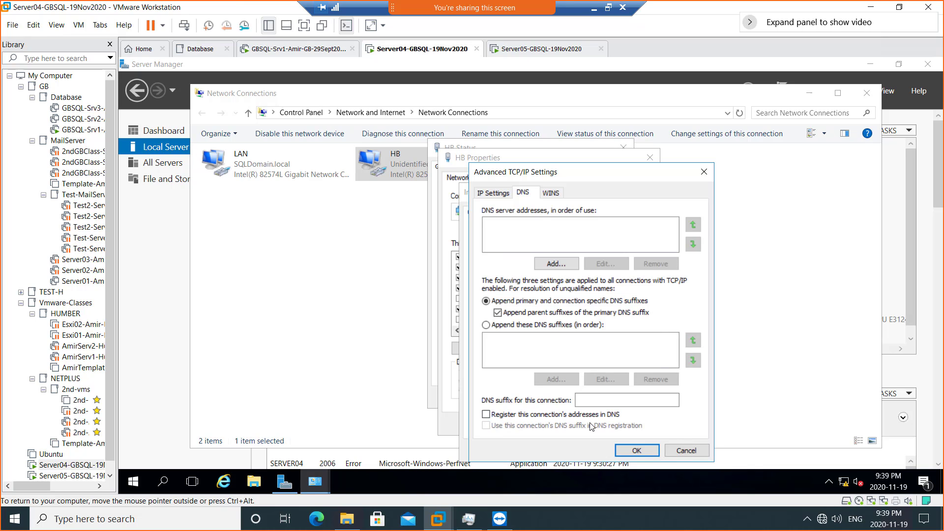
# - Review the WINS tab, then confirm Server04's HB Advanced TCP/IP and IPv4 settings
pyautogui.click(551, 193)
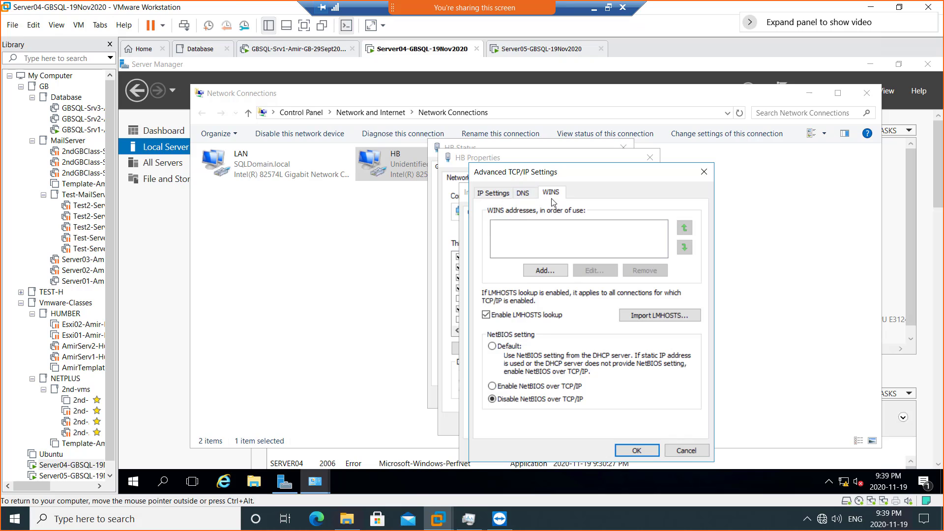
pyautogui.click(522, 193)
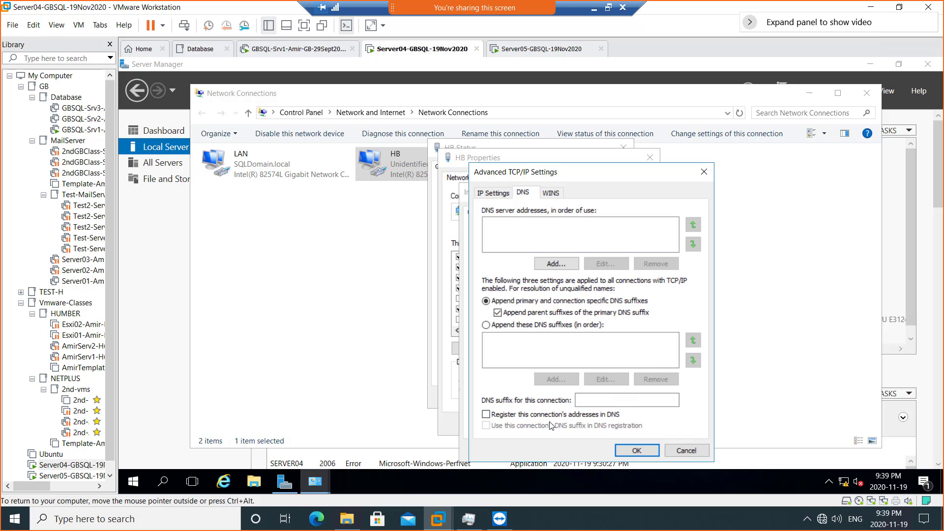
pyautogui.click(630, 453)
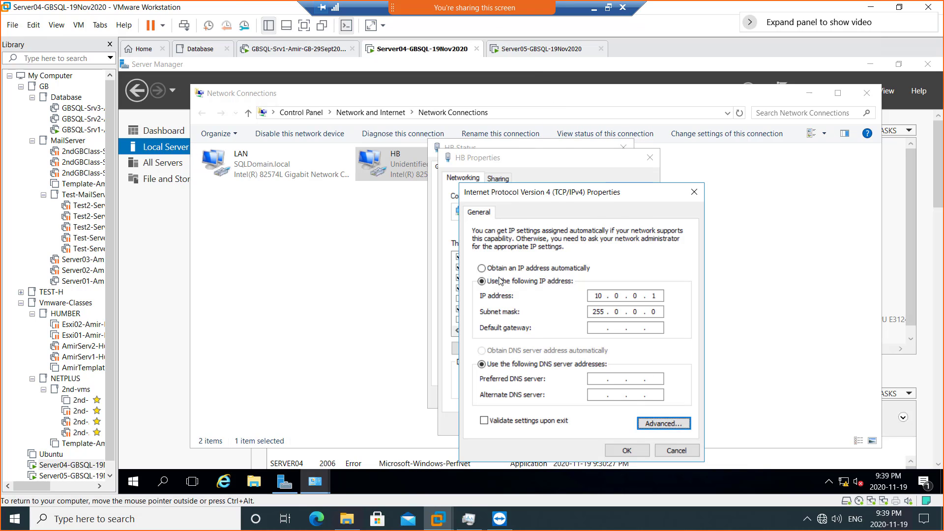
pyautogui.click(627, 451)
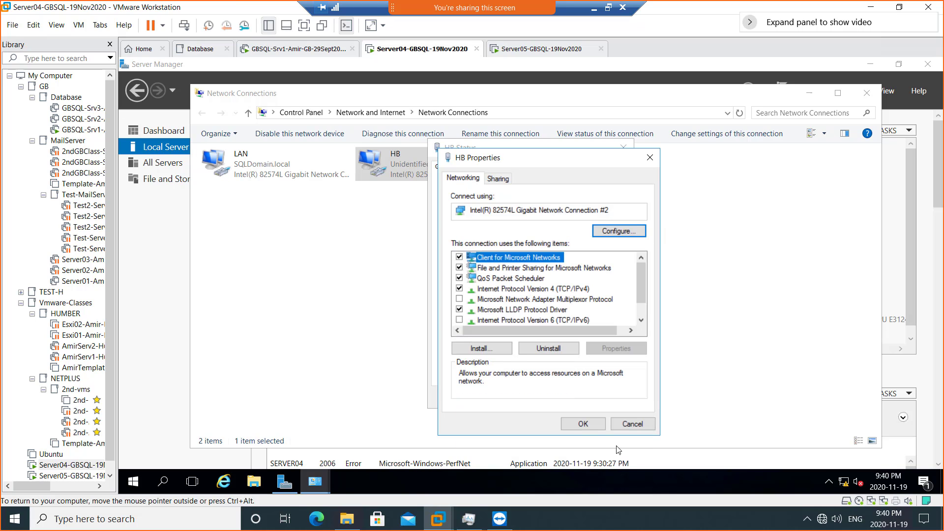
# - Close Server04's HB dialogs and snip its Network Connections window to the clipboard
pyautogui.click(584, 425)
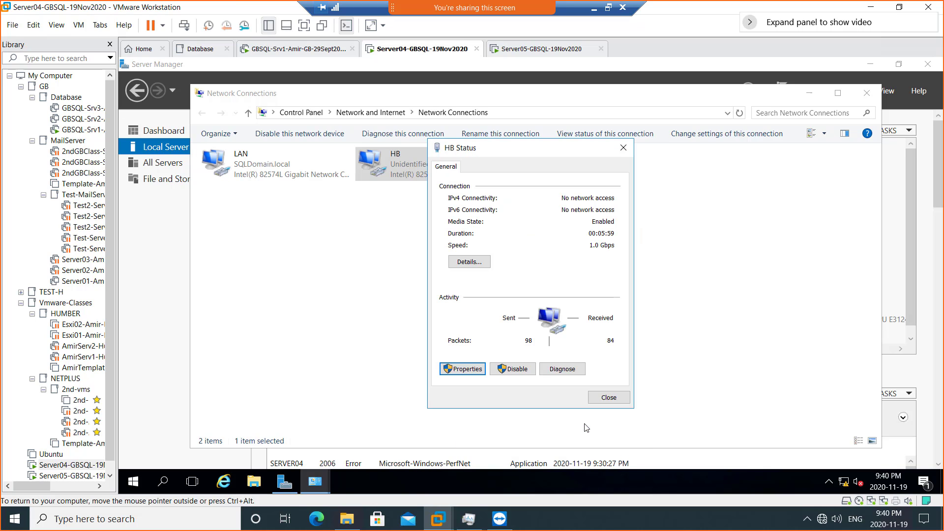
pyautogui.click(599, 400)
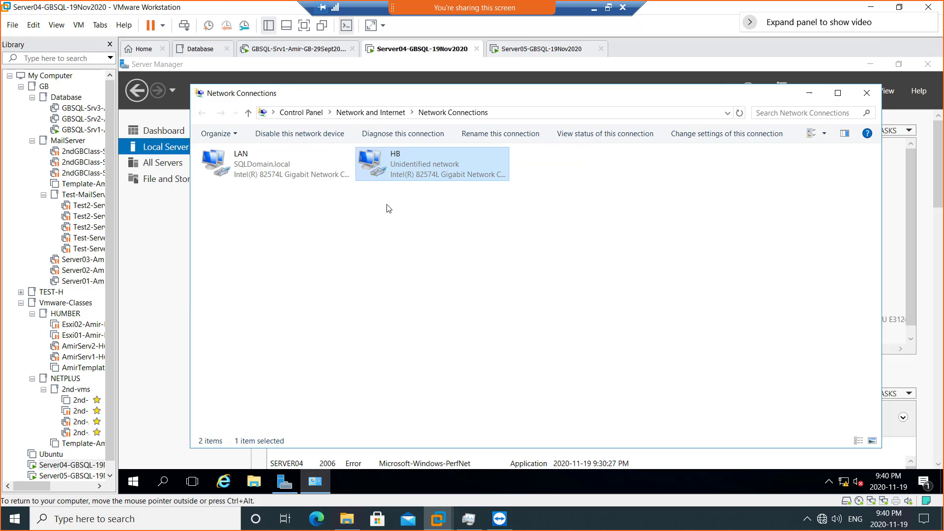
pyautogui.click(609, 9)
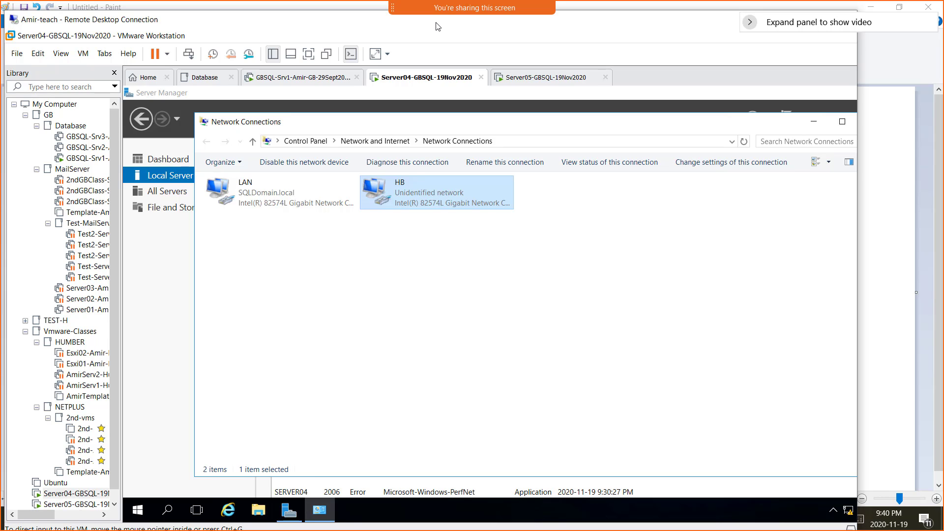
pyautogui.press('super+shift+s')
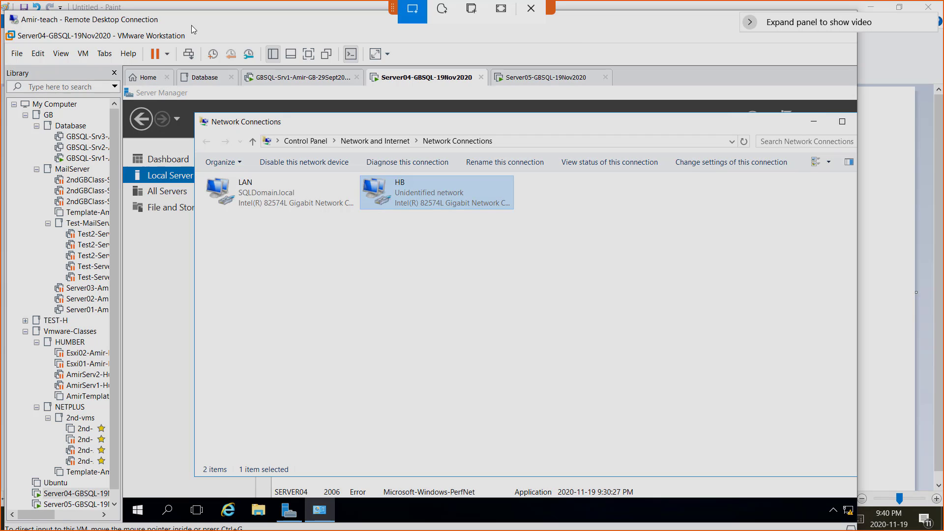
pyautogui.moveTo(135, 22)
pyautogui.mouseDown()
pyautogui.moveTo(544, 300)
pyautogui.moveTo(593, 389)
pyautogui.mouseUp()
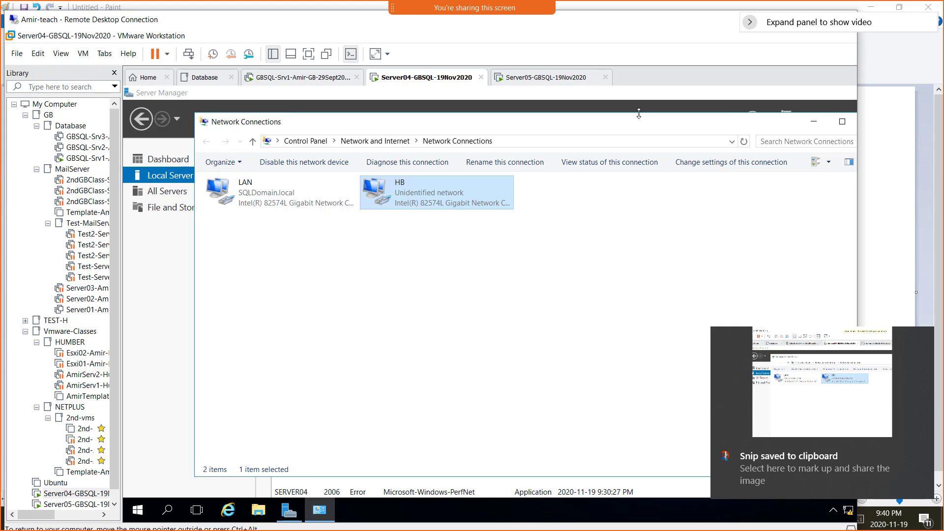
# - In the GBFall2020SQL-Class notebook, add '- Screenshot 7 = Heartbeat Nic Configured on Server4' and paste the snip
pyautogui.click(278, 9)
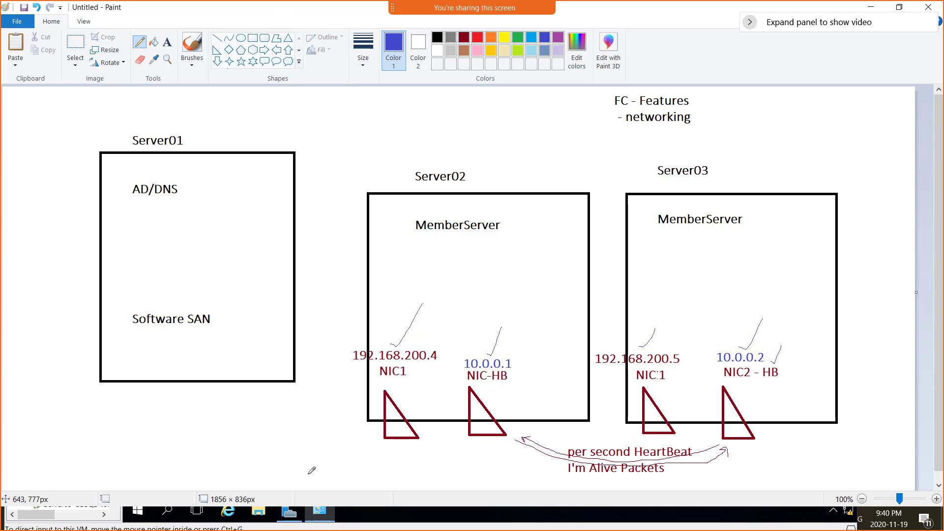
pyautogui.press('super')
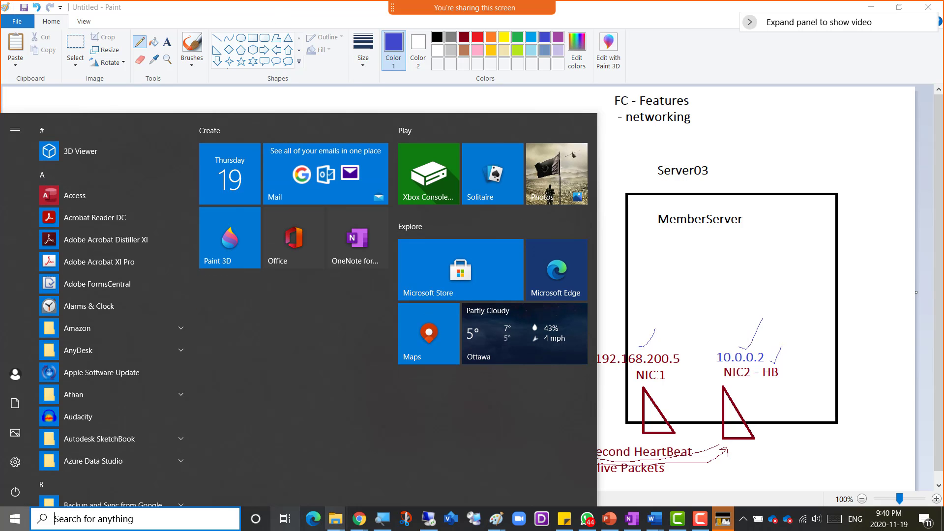
pyautogui.moveTo(361, 524)
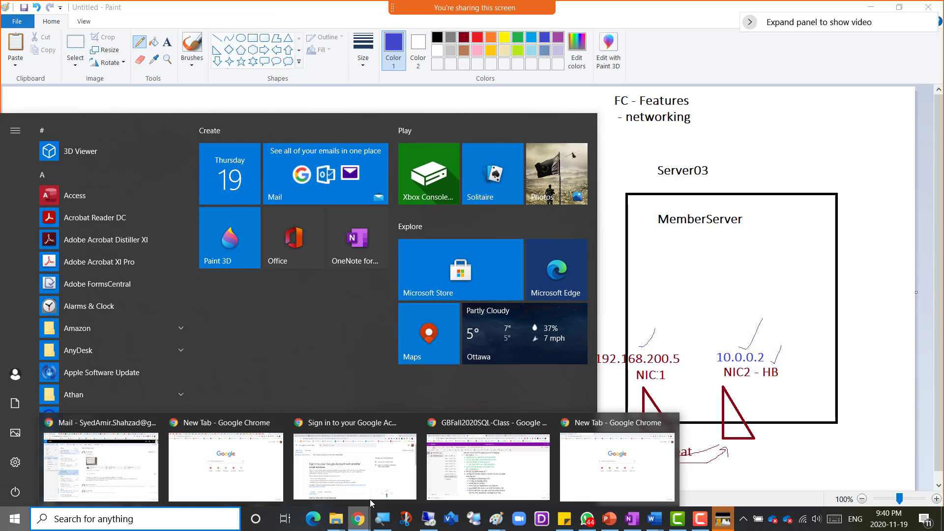
pyautogui.click(487, 462)
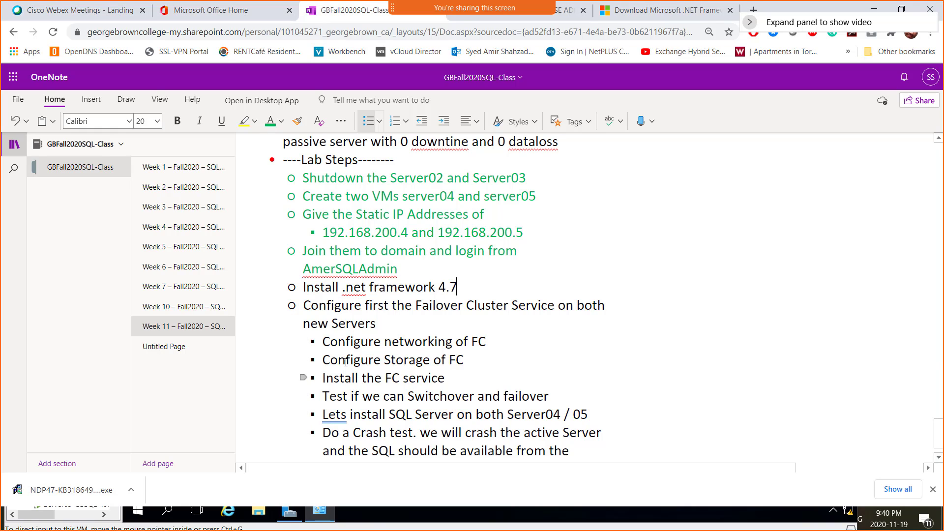
pyautogui.scroll(-1, 344, 362)
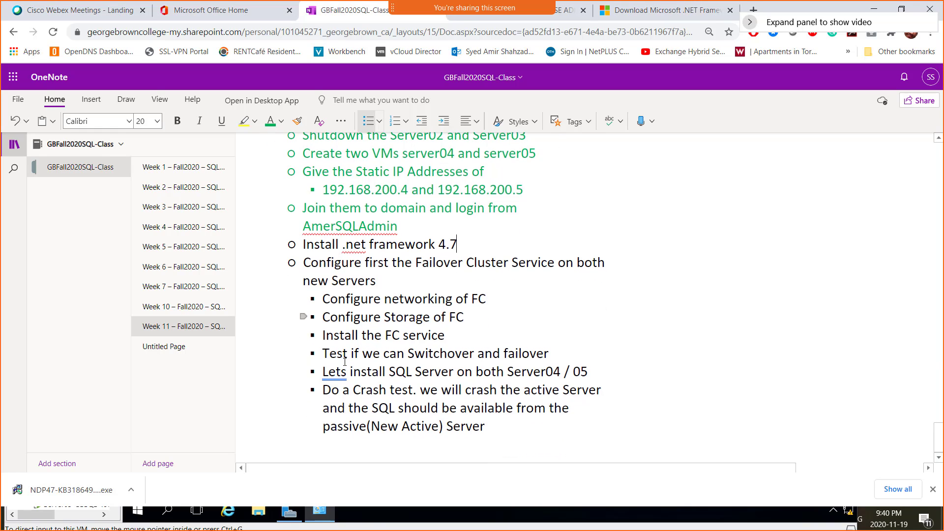
pyautogui.click(527, 430)
pyautogui.press('Return')
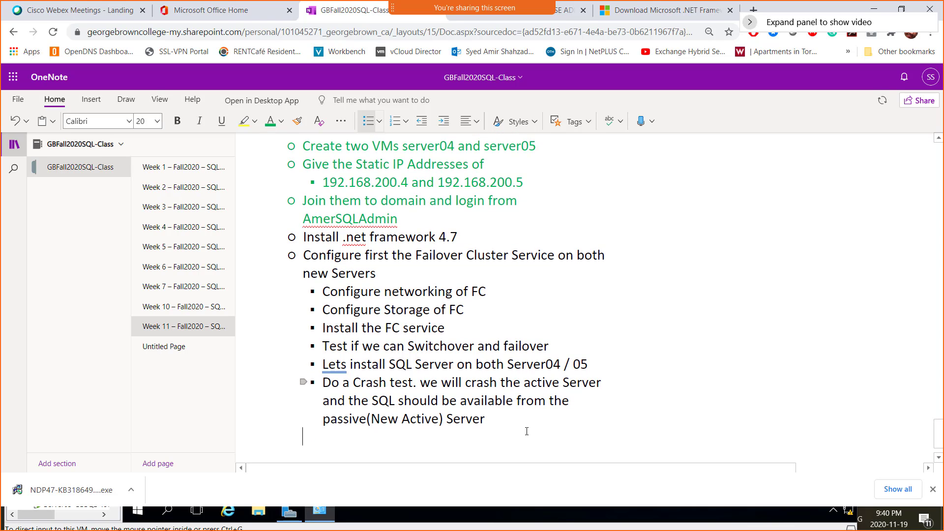
pyautogui.write('- ')
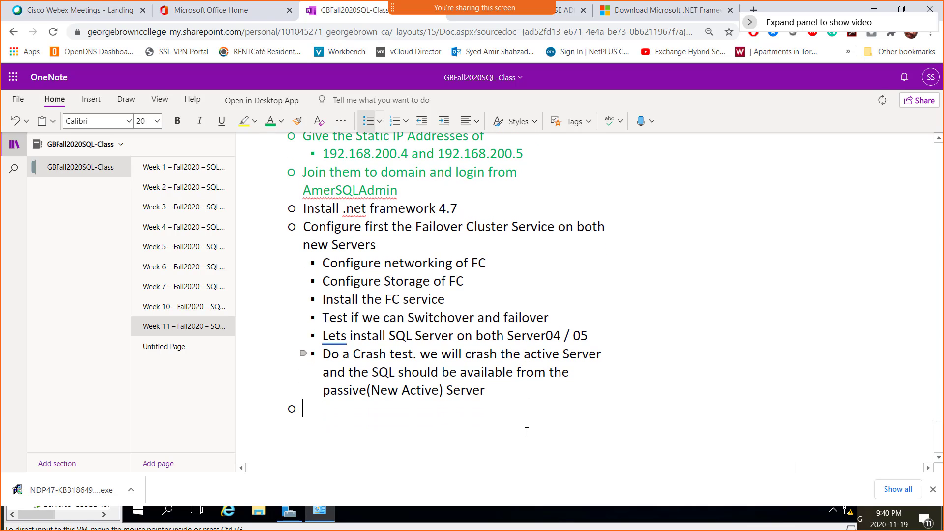
pyautogui.write('Screenshot 7')
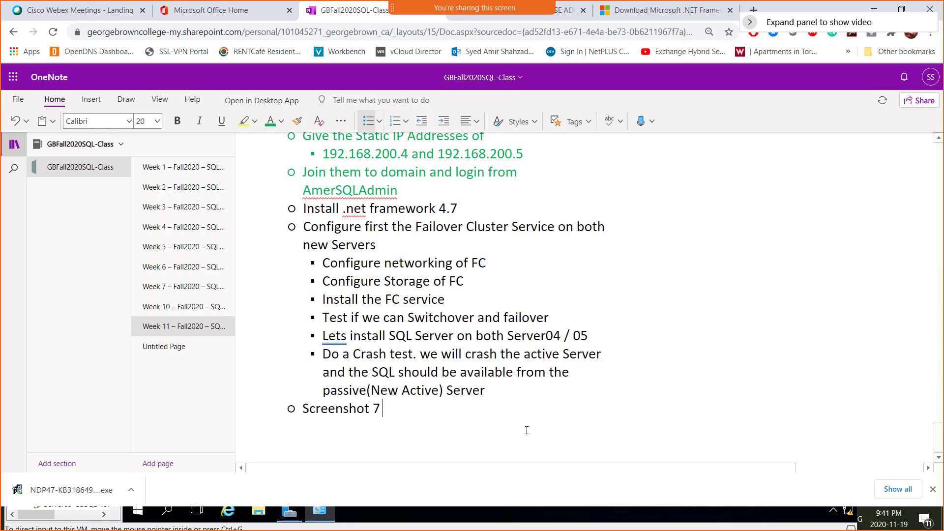
pyautogui.write(' = H')
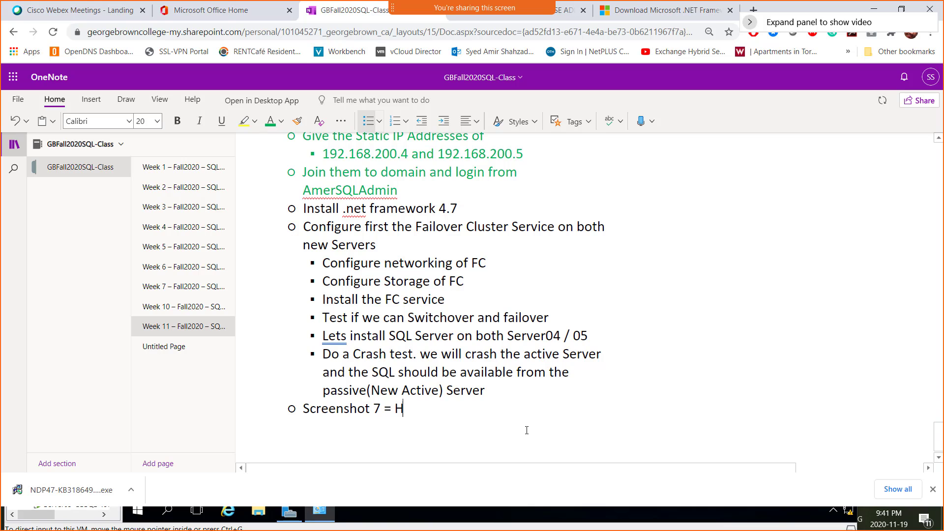
pyautogui.write('eartbeat ')
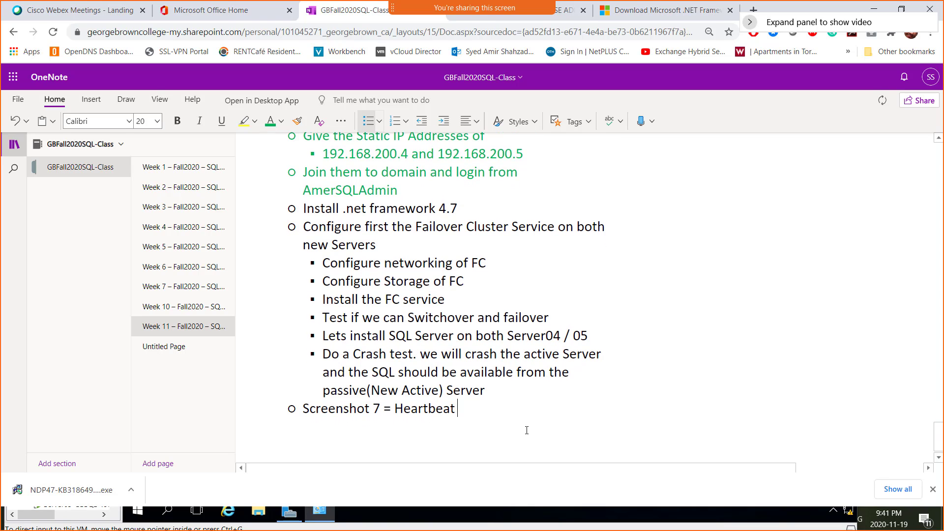
pyautogui.write('Nic Conf')
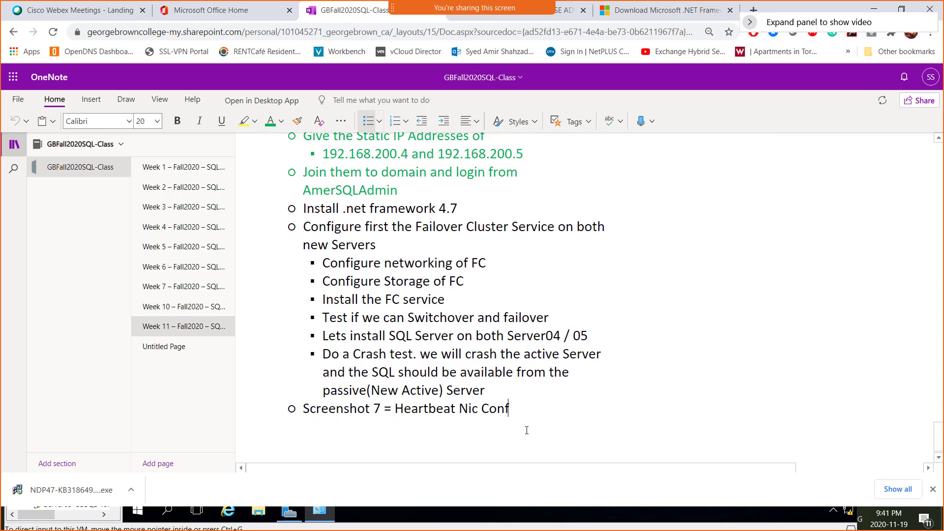
pyautogui.write('igured on Server4')
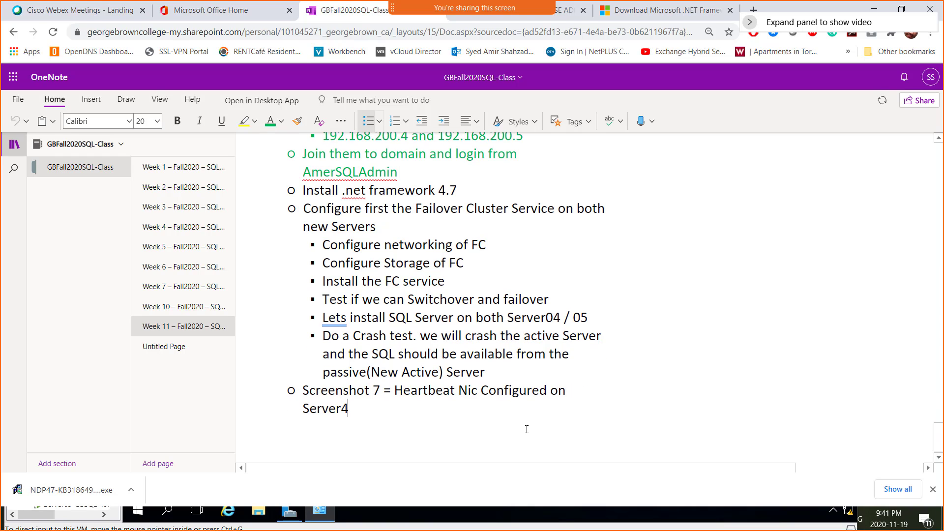
pyautogui.hotkey('ctrl', 'v')
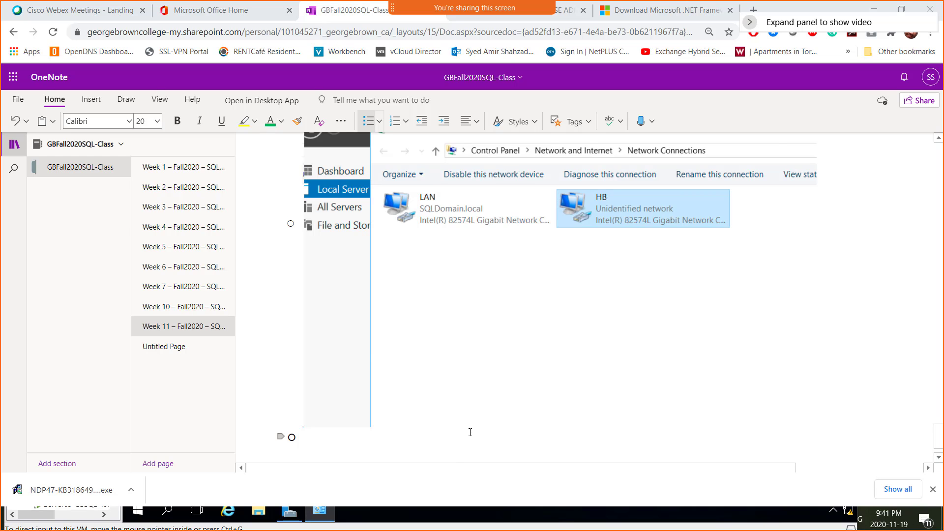
pyautogui.hotkey('alt', 'Tab')
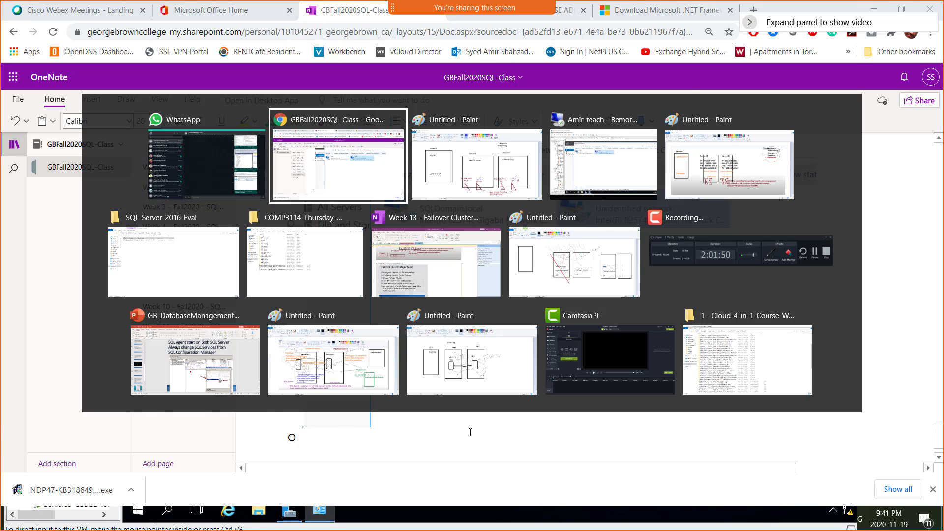
# - Switch to the Server05-GBSQL-19Nov2020 VM and show its Local Server properties
pyautogui.hotkey('alt', 'Tab')
pyautogui.hotkey('alt', 'Tab')
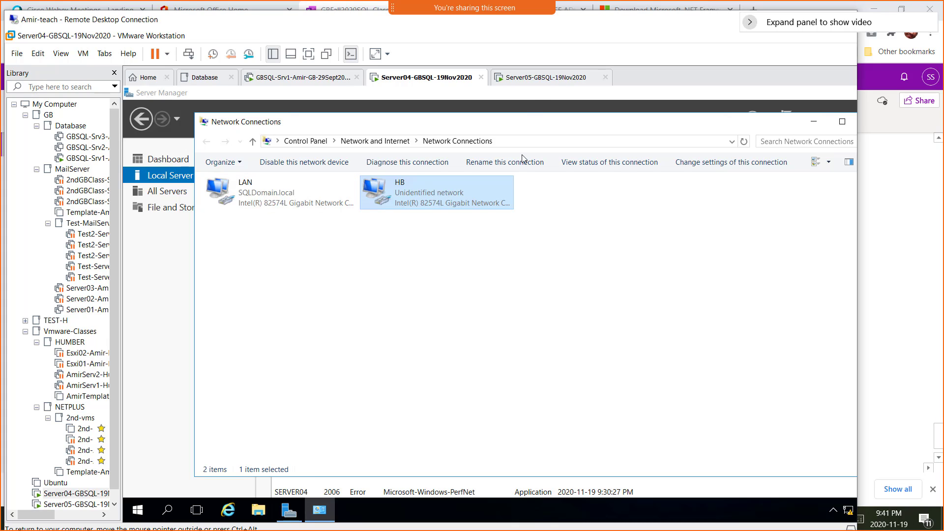
pyautogui.click(540, 79)
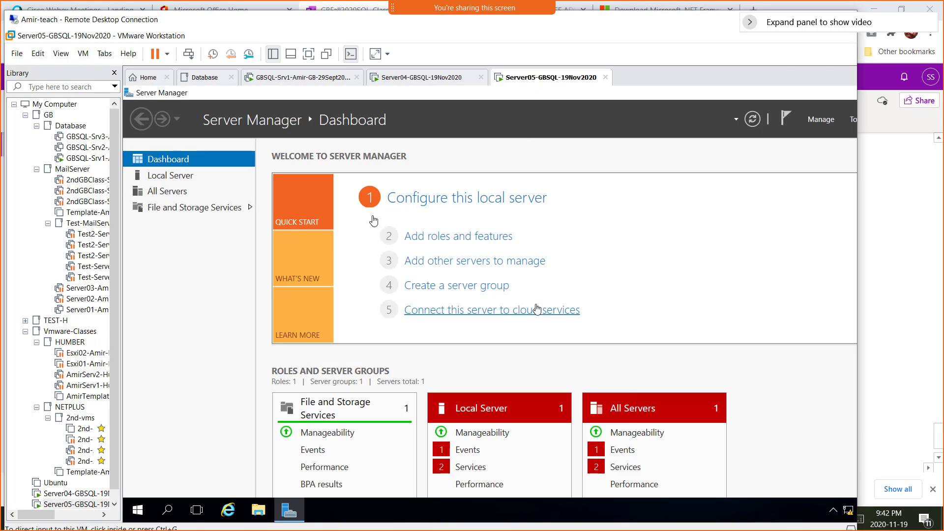
pyautogui.click(175, 181)
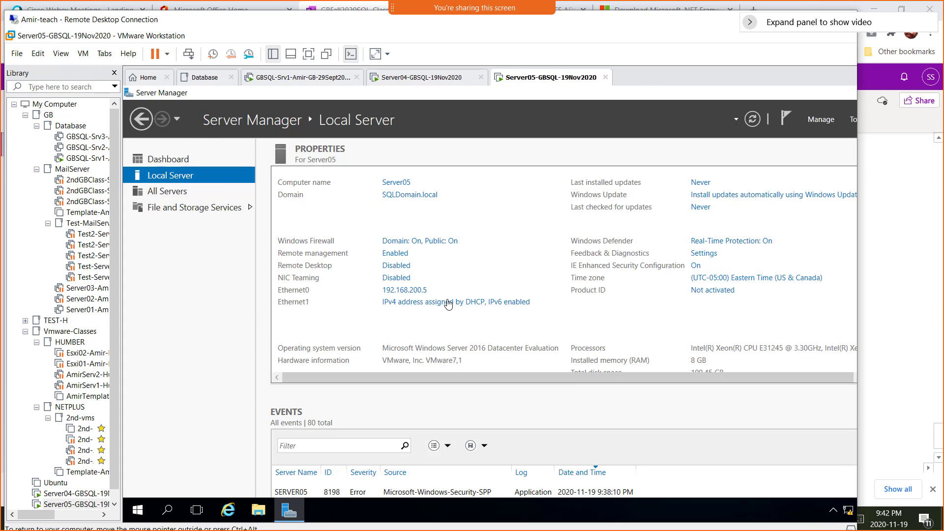
# - Rename Server05's Ethernet0 adapter to LAN and Ethernet1 to HB
pyautogui.click(444, 302)
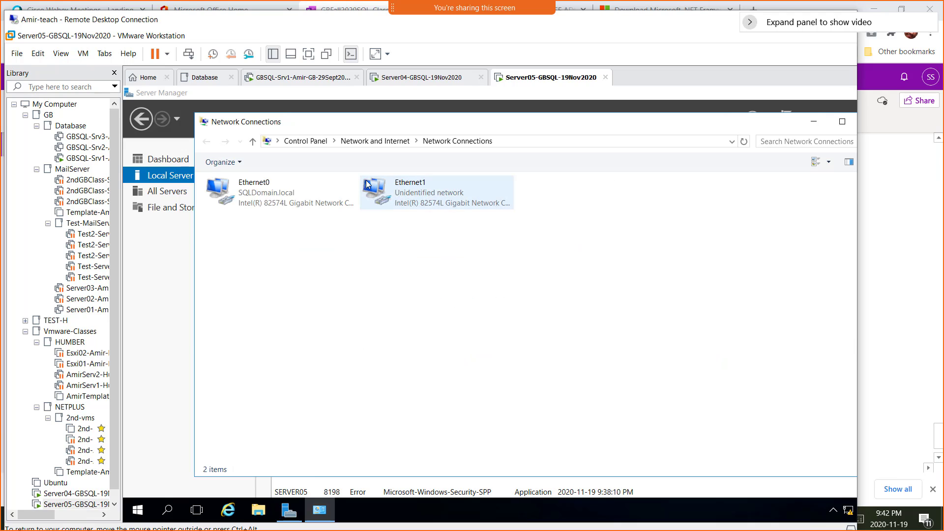
pyautogui.rightClick(250, 193)
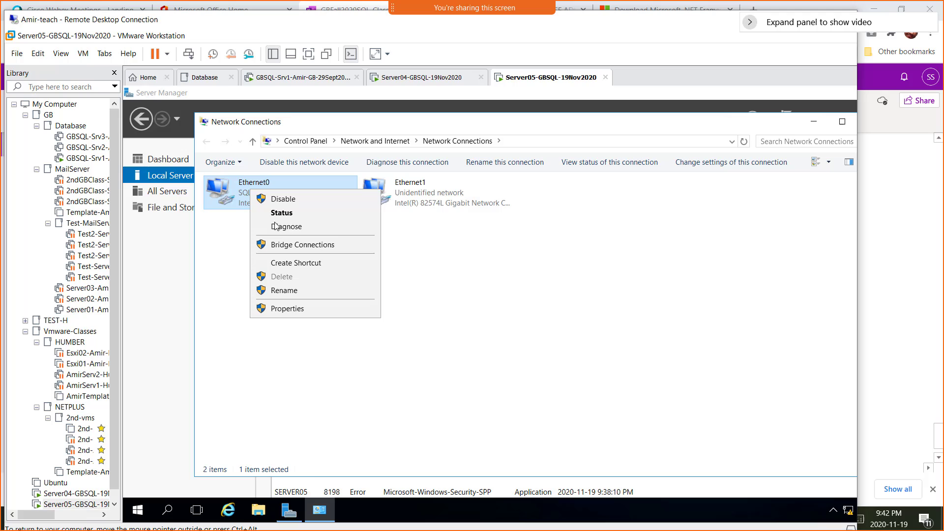
pyautogui.click(303, 287)
pyautogui.write('LAN')
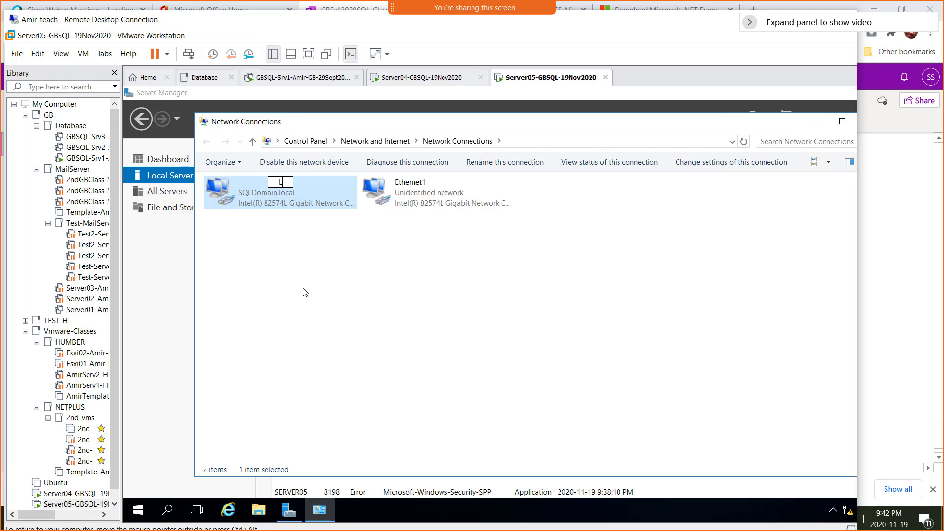
pyautogui.rightClick(413, 193)
pyautogui.click(452, 294)
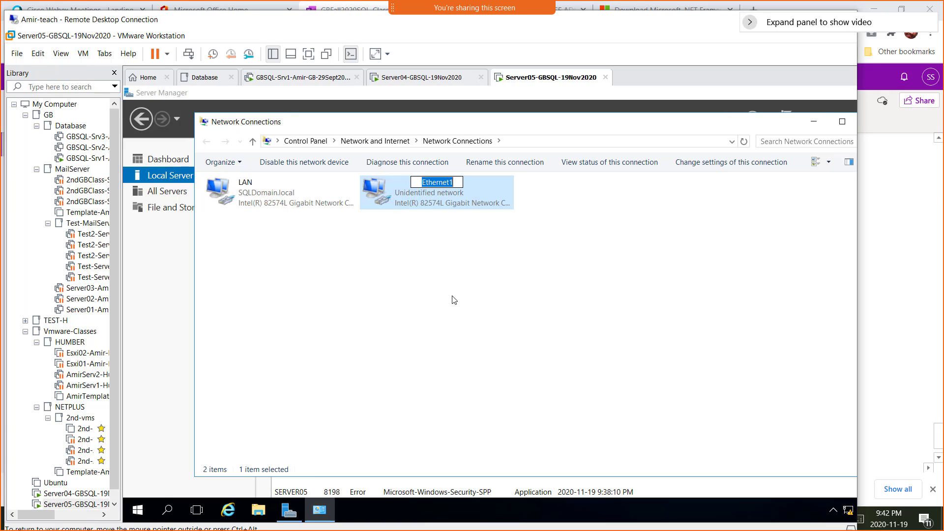
pyautogui.write('HB')
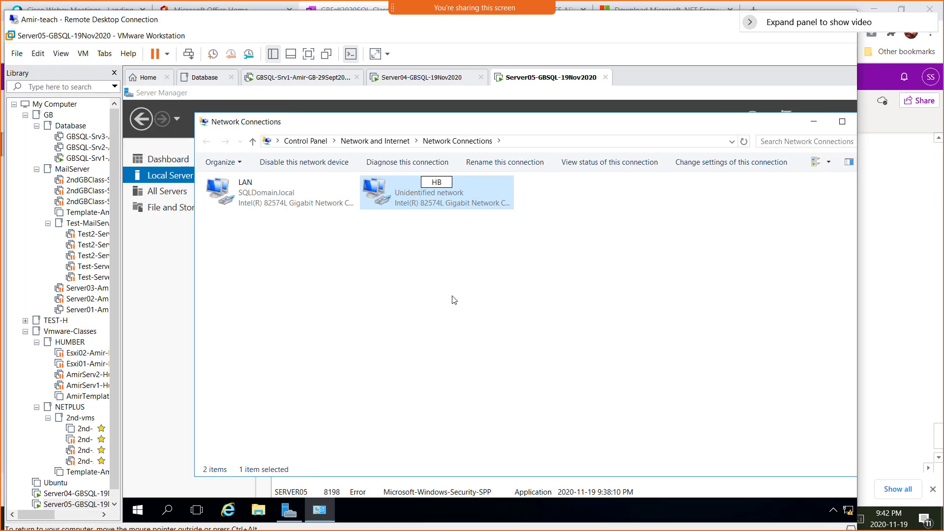
pyautogui.click(454, 300)
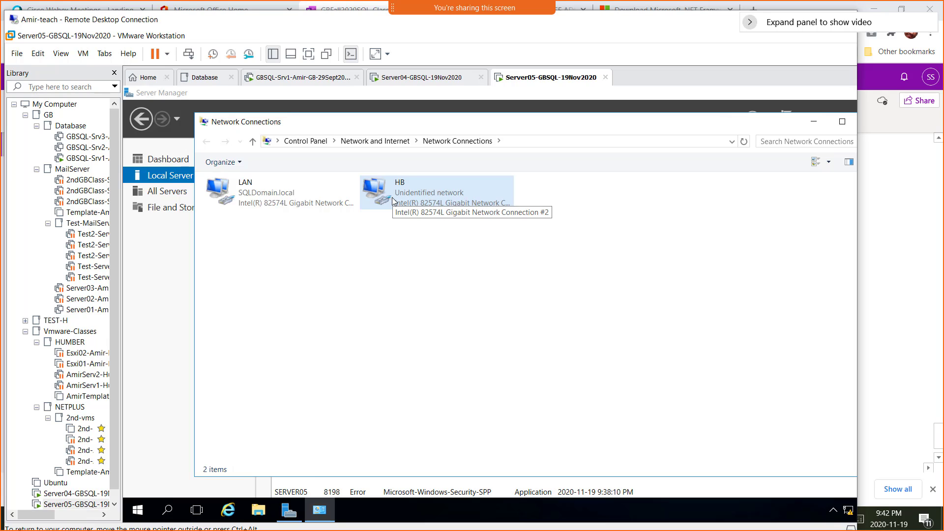
# - Disable IPv6 on Server05's HB adapter and give it static IPv4 10.0.0.2, mask 255.0.0.0
pyautogui.doubleClick(391, 197)
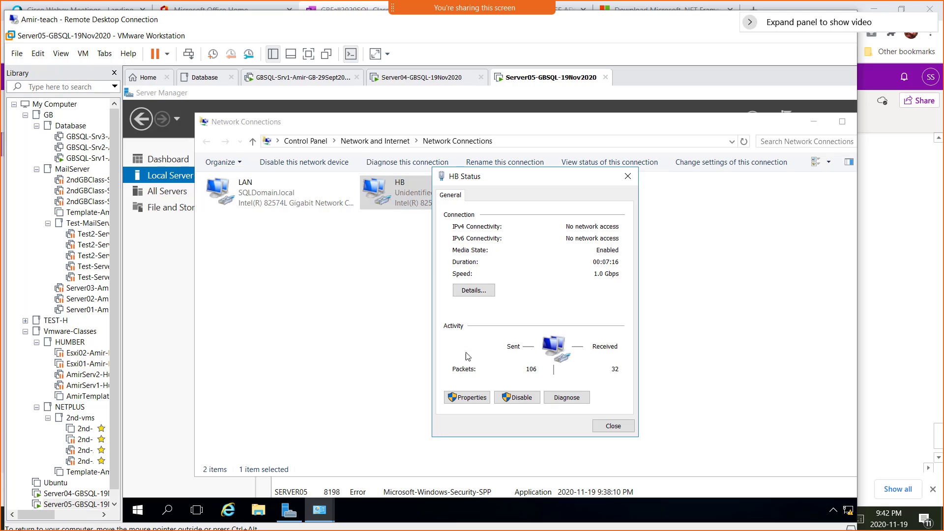
pyautogui.click(470, 397)
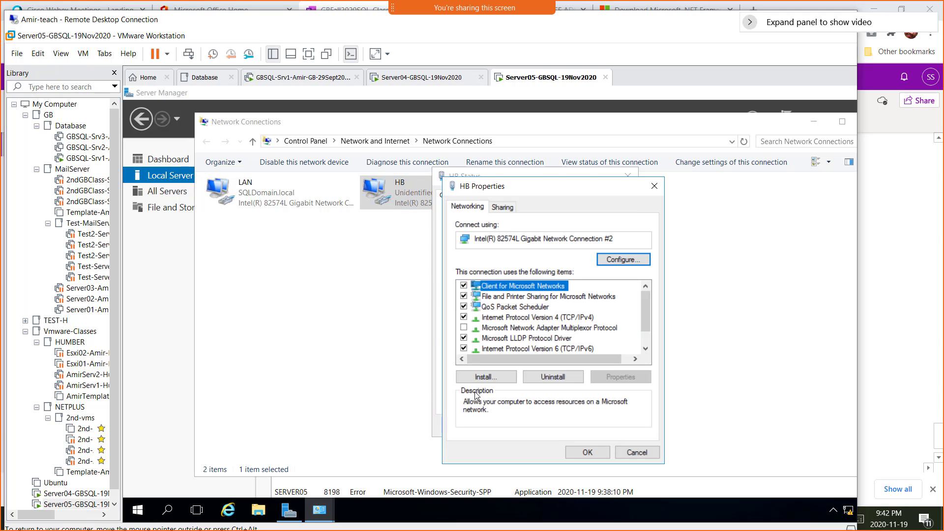
pyautogui.click(464, 348)
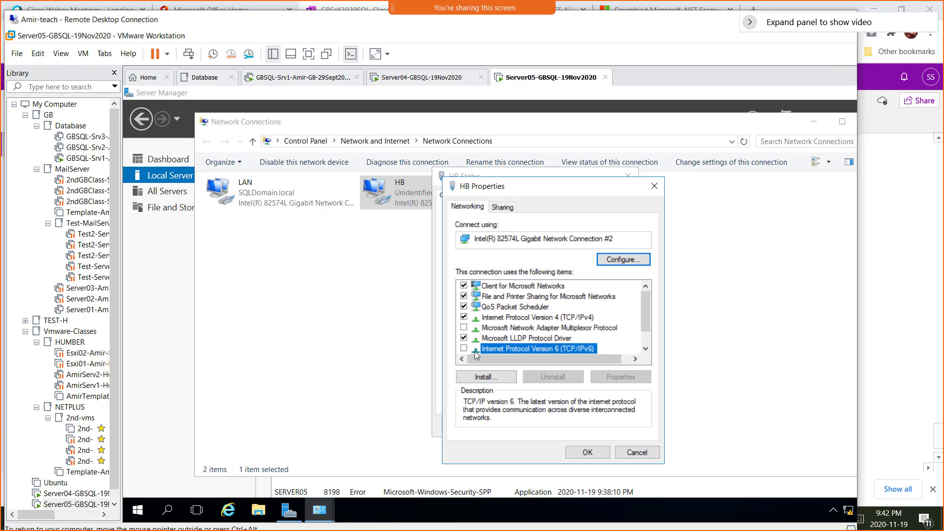
pyautogui.doubleClick(554, 318)
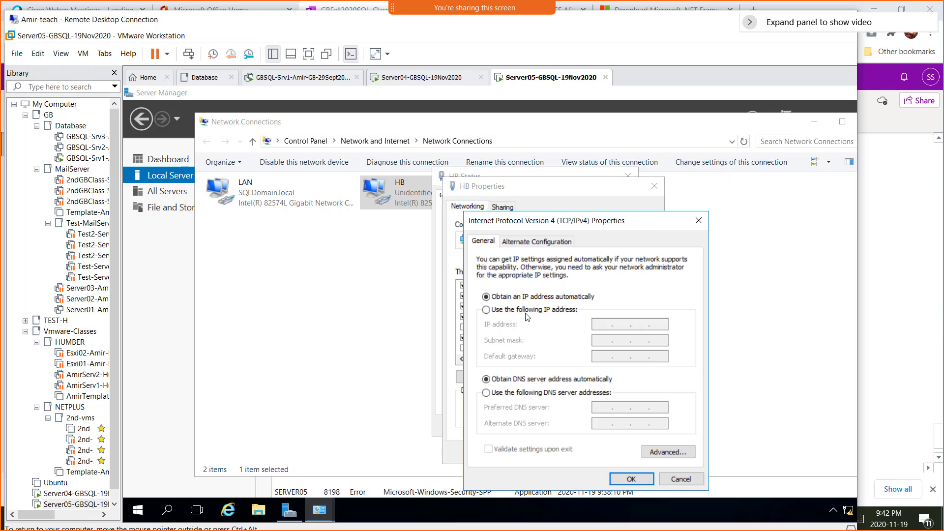
pyautogui.click(534, 311)
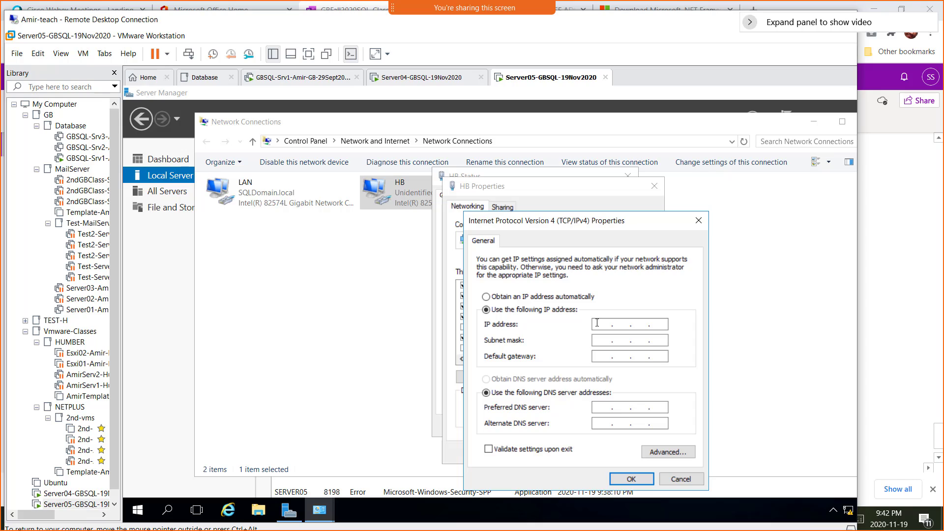
pyautogui.click(596, 322)
pyautogui.press('Num_Lock')
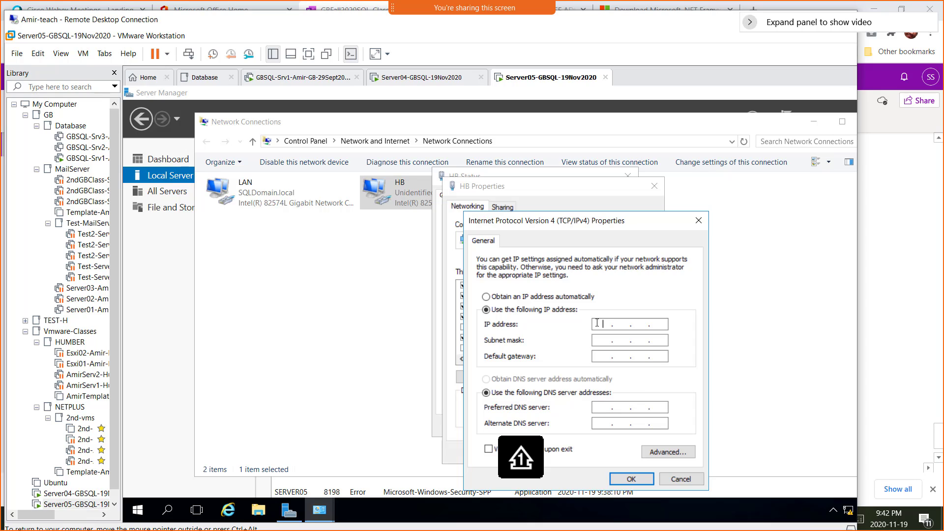
pyautogui.write('10 . . .')
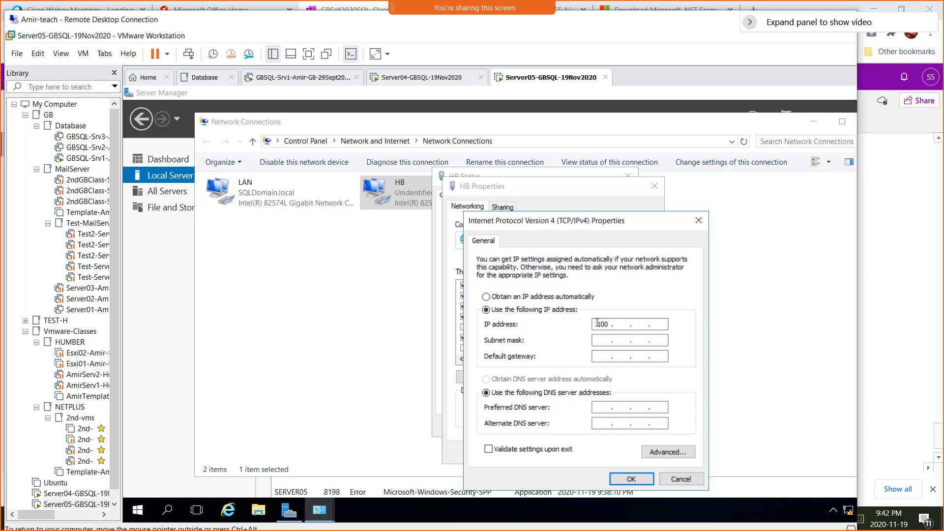
pyautogui.press('BackSpace')
pyautogui.write('0 . 0 . 0 . 2')
pyautogui.press('Tab')
# - Turn off DNS registration and NetBIOS over TCP/IP, then confirm all HB dialogs
pyautogui.click(667, 456)
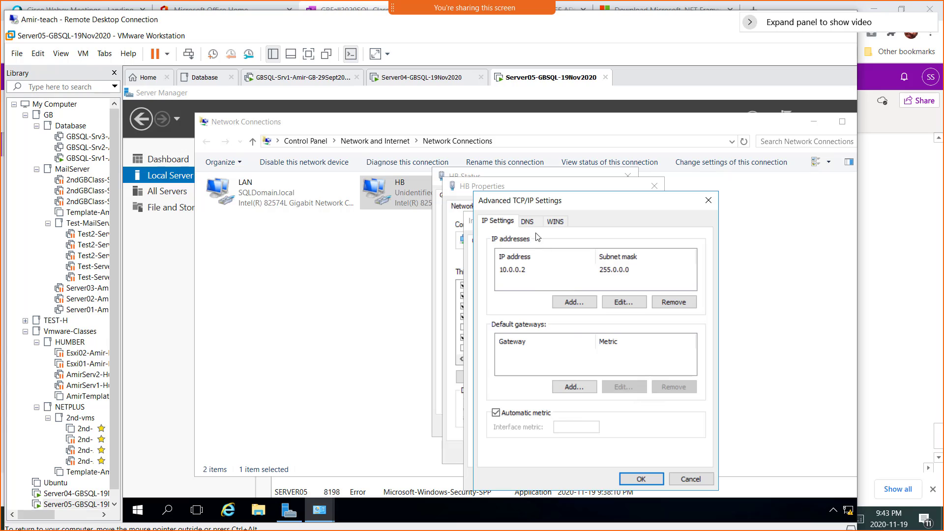
pyautogui.click(528, 222)
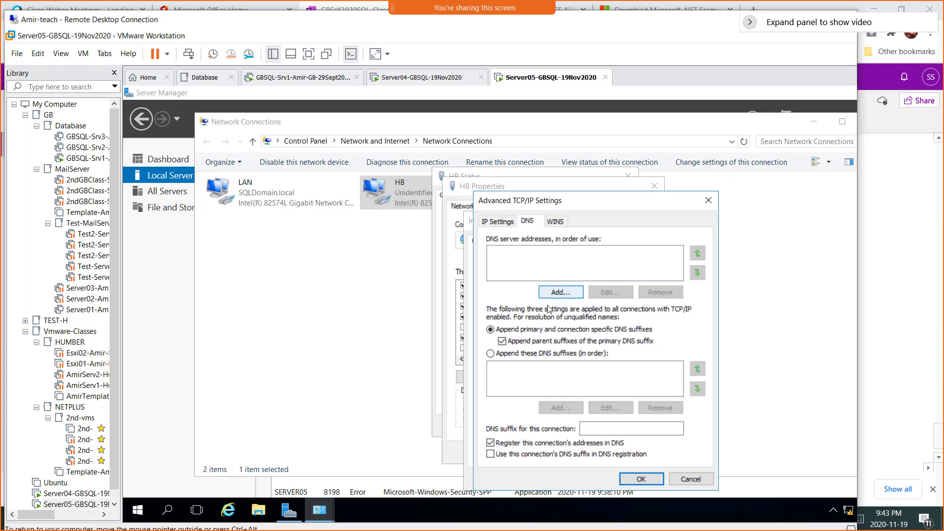
pyautogui.click(538, 443)
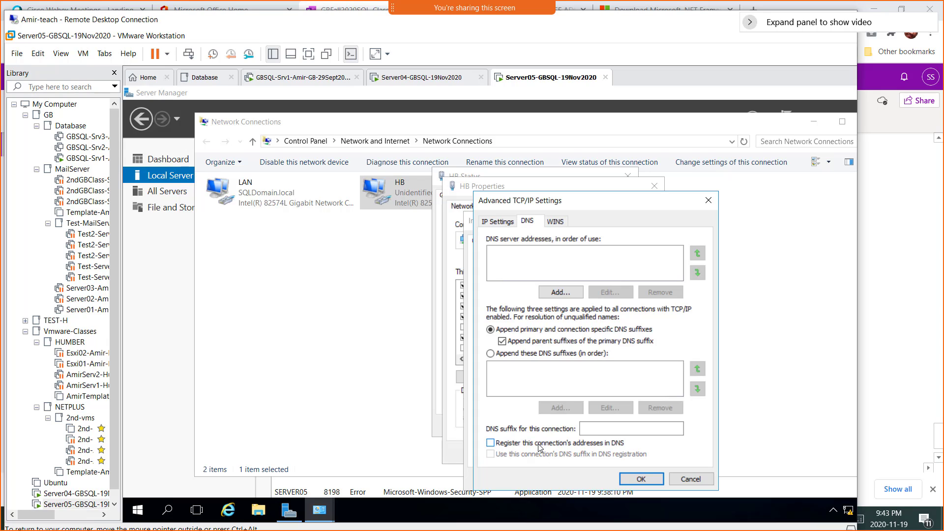
pyautogui.click(555, 222)
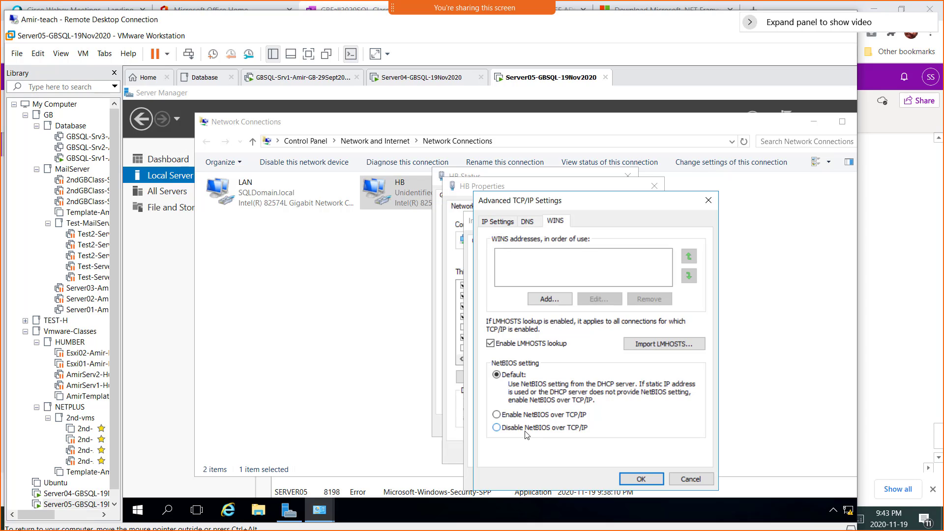
pyautogui.click(537, 432)
pyautogui.click(633, 480)
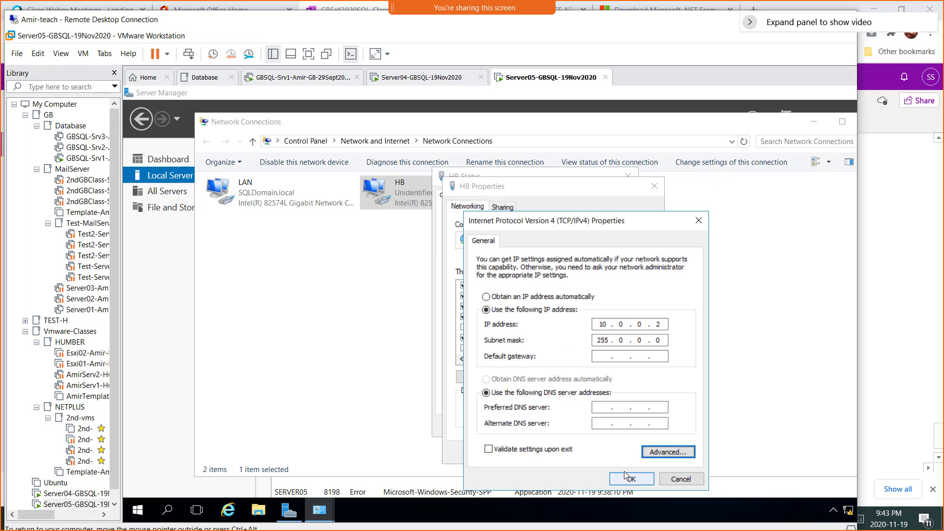
pyautogui.click(625, 478)
pyautogui.click(598, 453)
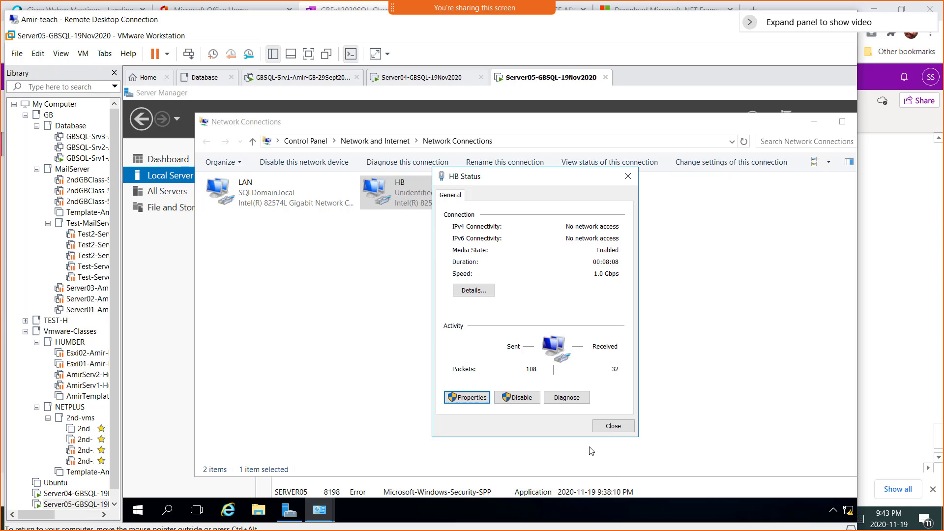
# - Close the HB status window and snip Server05's Network Connections window to the clipboard
pyautogui.click(614, 428)
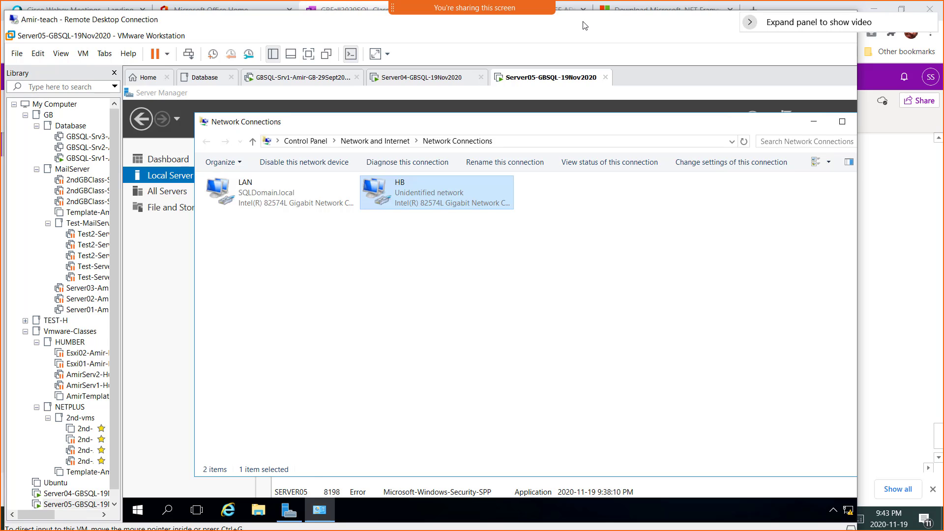
pyautogui.press('super+shift+s')
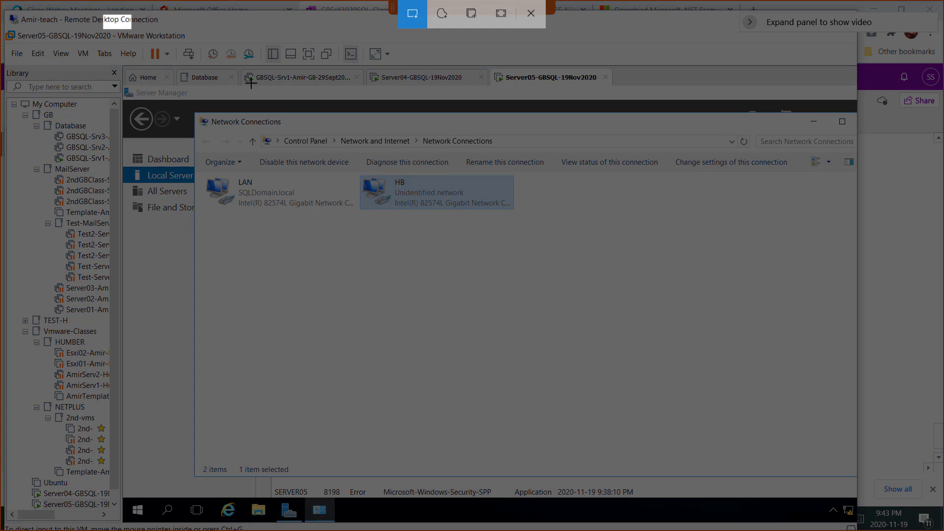
pyautogui.moveTo(104, 15)
pyautogui.mouseDown()
pyautogui.moveTo(695, 394)
pyautogui.moveTo(716, 424)
pyautogui.mouseUp()
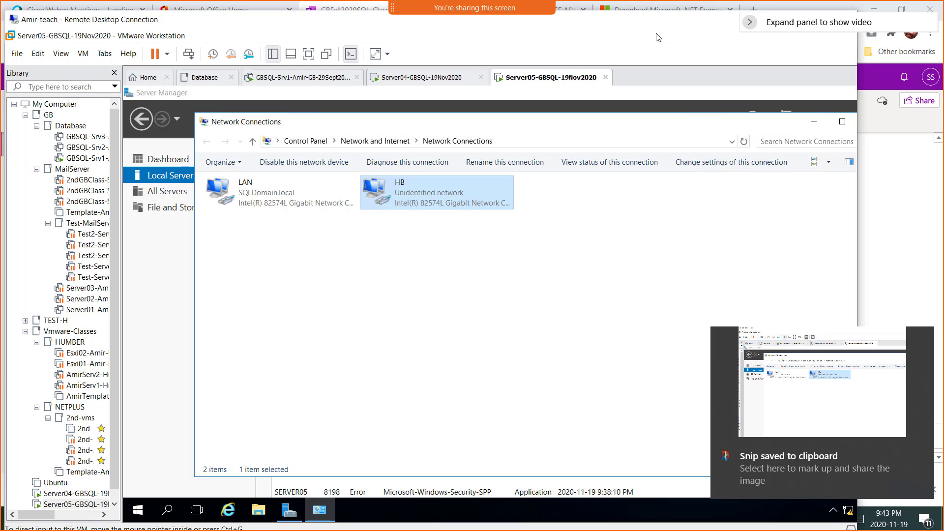
pyautogui.moveTo(653, 28); pyautogui.dragTo(639, 91)
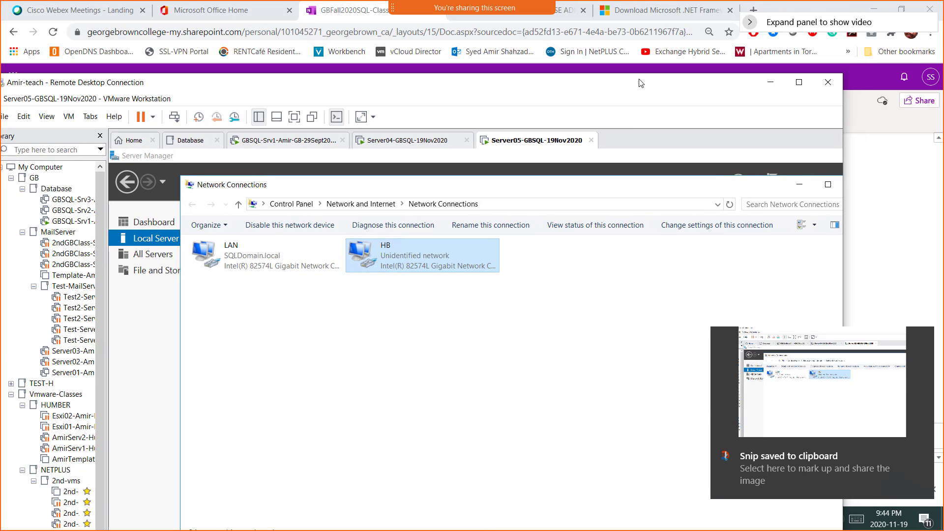
# - Add 'Screenshot 8 = Heartbeat nic configured on Server05' with the snip below, then return to Paint
pyautogui.click(770, 84)
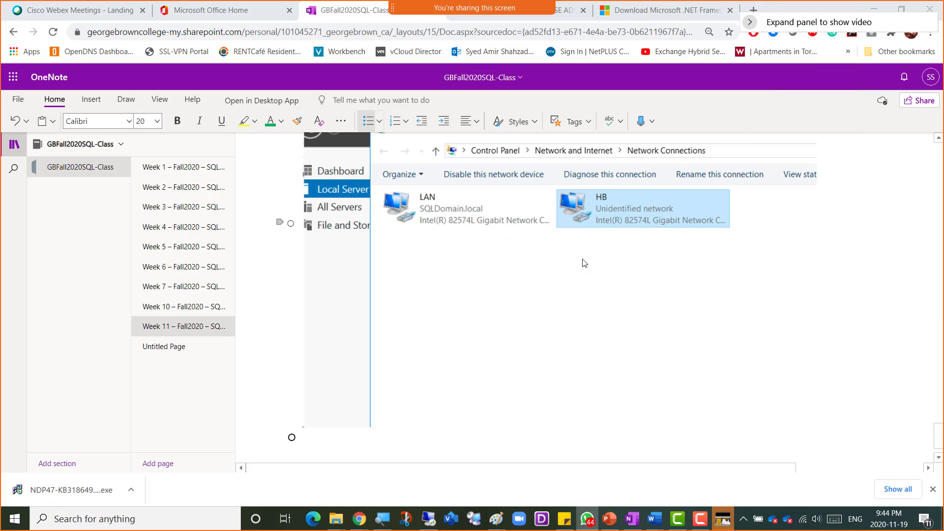
pyautogui.click(310, 437)
pyautogui.write('Scree')
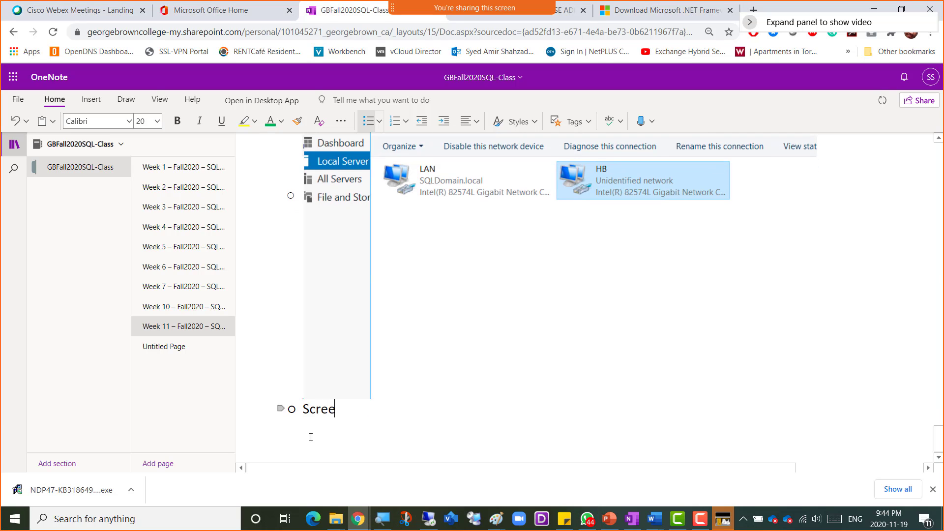
pyautogui.write('nshot 8 ')
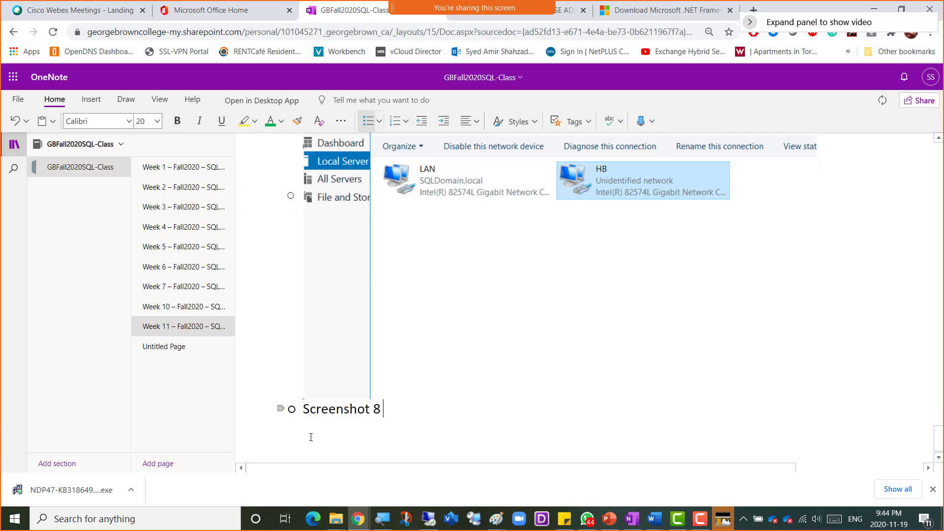
pyautogui.write('= Heartbeat nic')
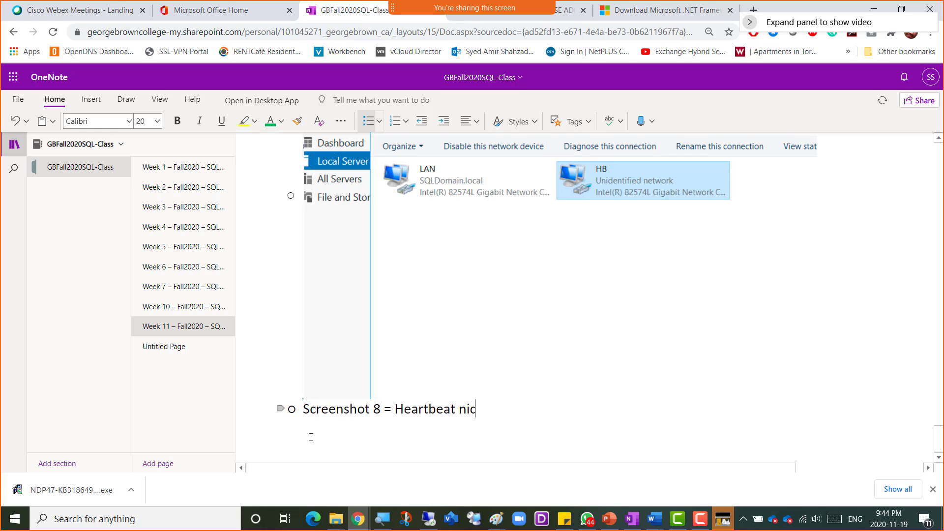
pyautogui.write(' configured on ')
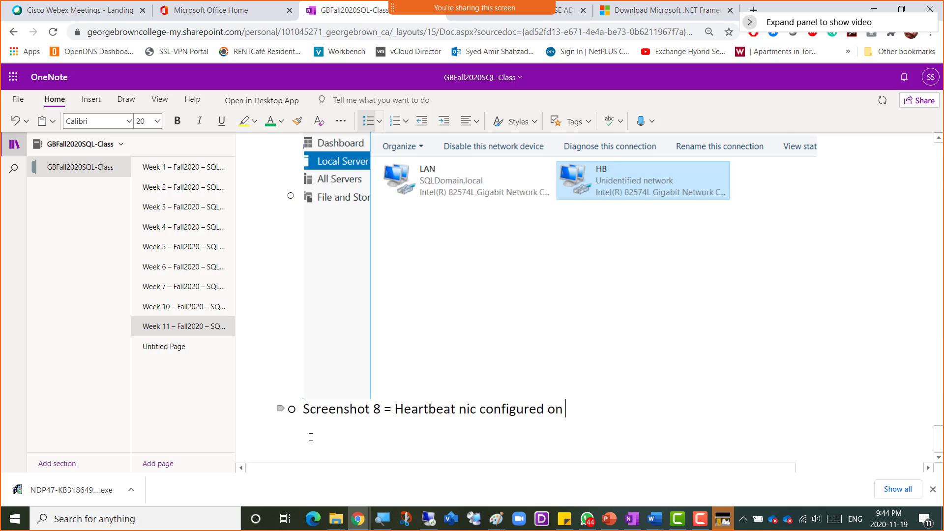
pyautogui.write('Server05')
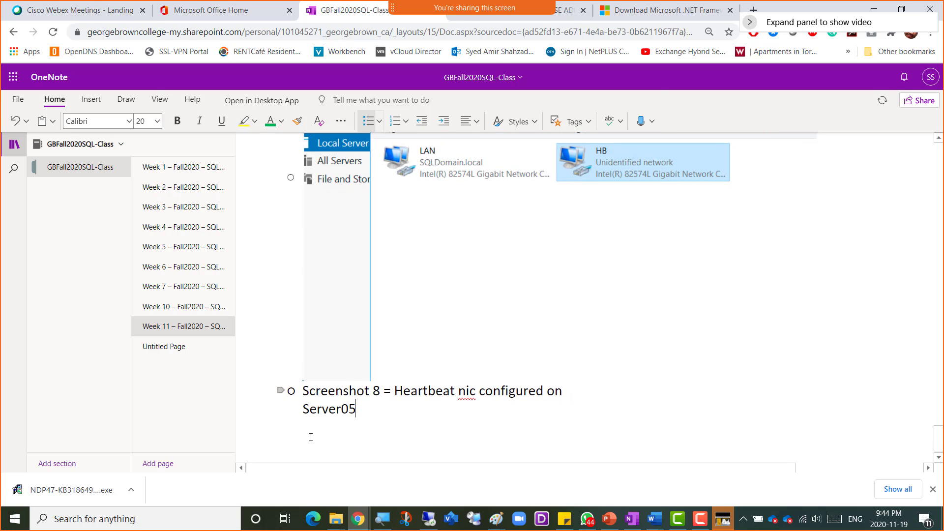
pyautogui.press('Return')
pyautogui.hotkey('ctrl', 'v')
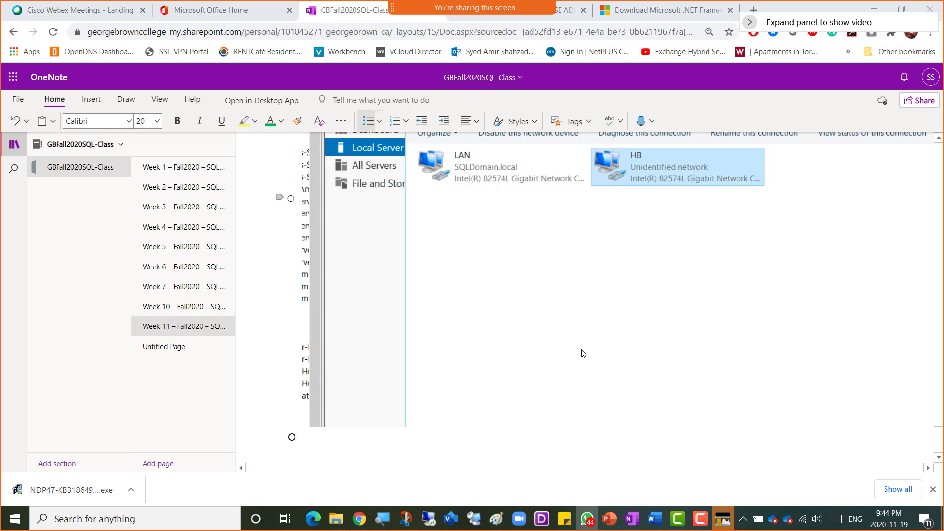
pyautogui.click(495, 519)
pyautogui.click(753, 487)
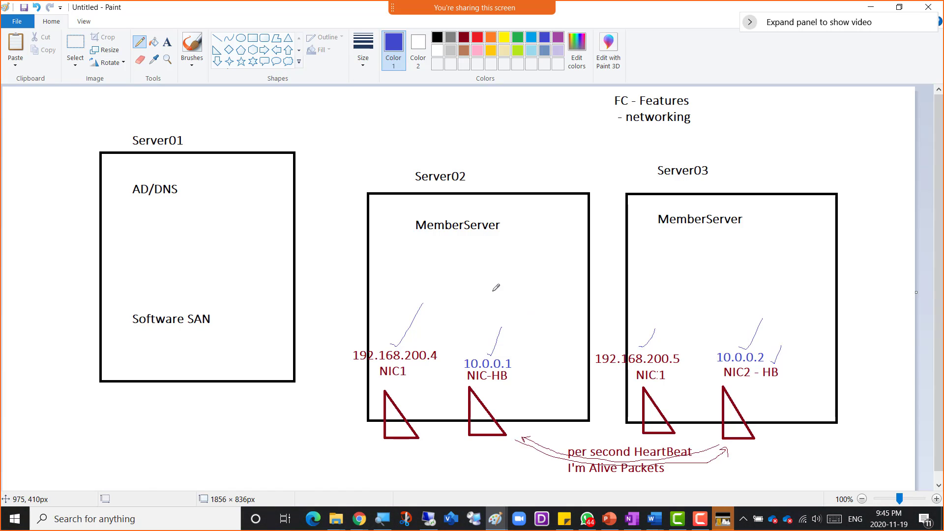
pyautogui.hotkey('alt', 'Tab')
pyautogui.hotkey('alt', 'Tab')
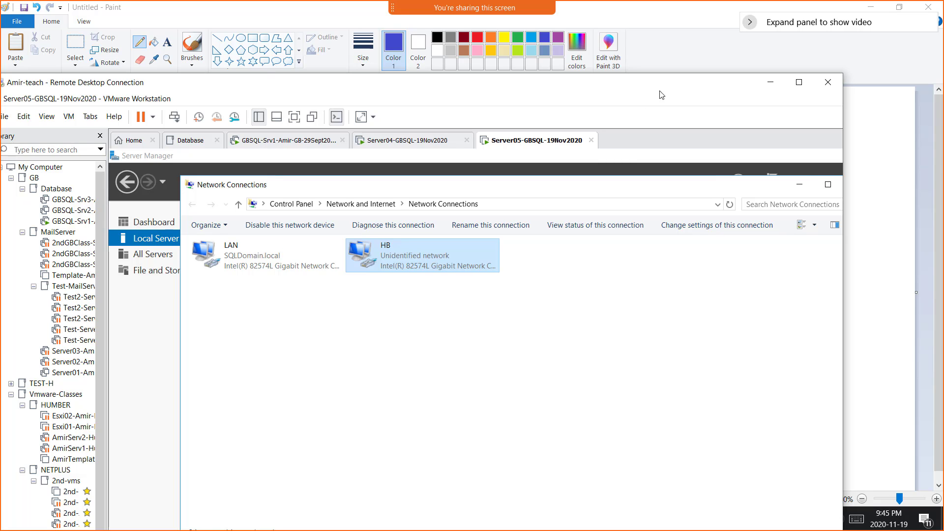
pyautogui.click(769, 84)
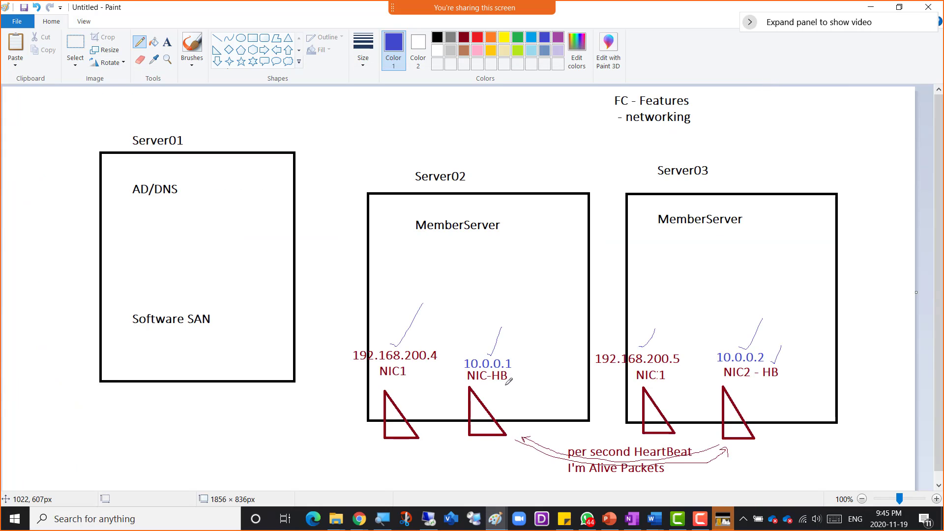